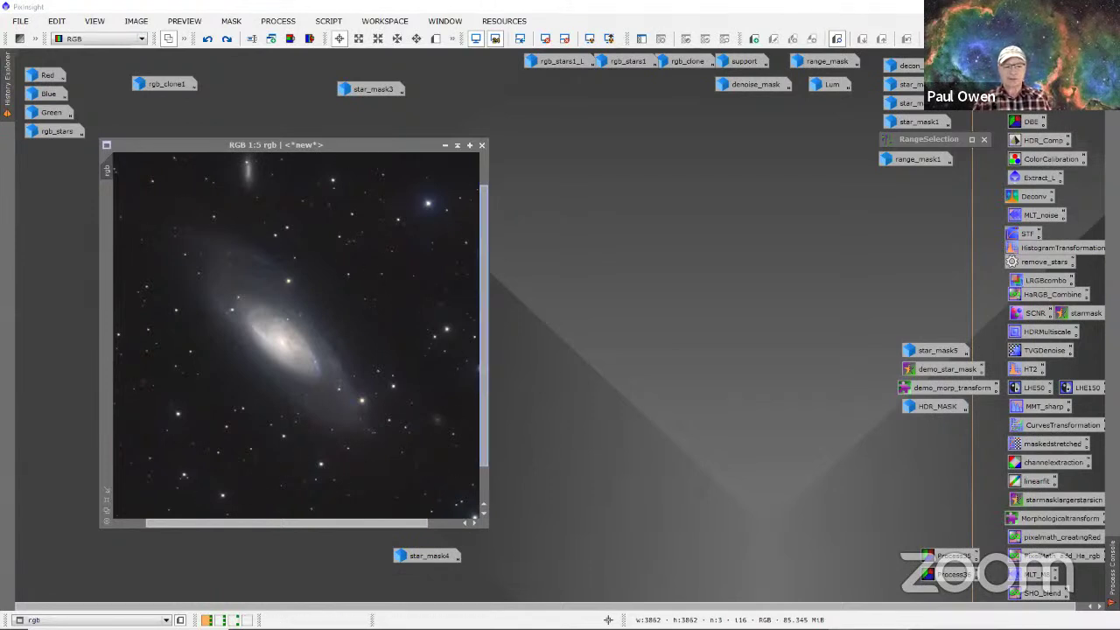
# Step: In the workspace with the channel clones, close Deconvolution and park Image70_DBE_DBE as an icon beside Image70
pyautogui.scroll(-1, 409, 413)
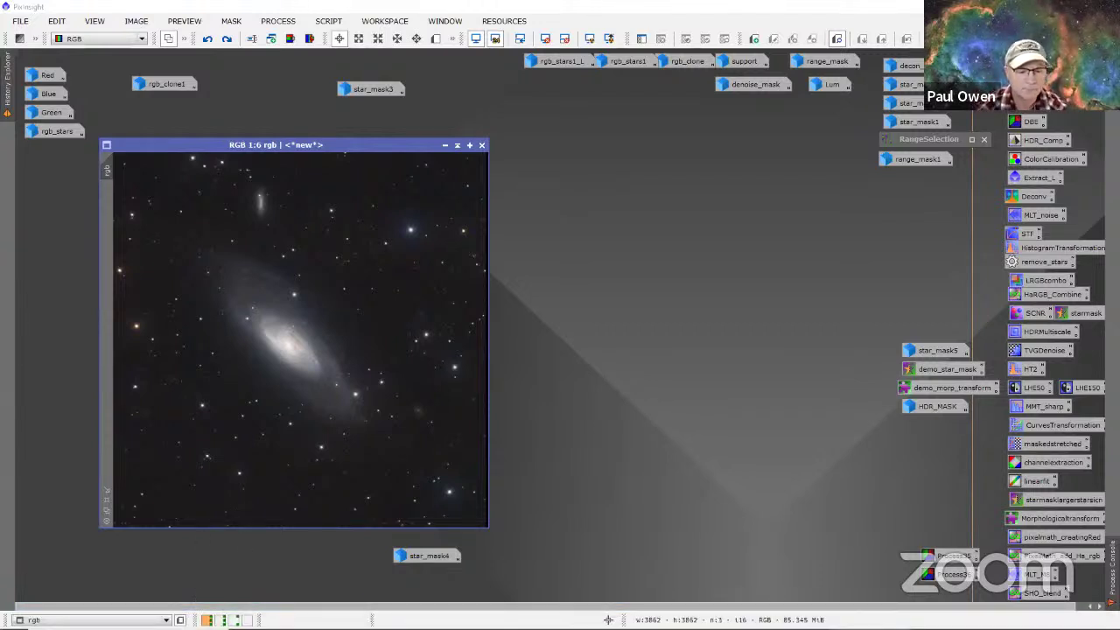
pyautogui.click(220, 620)
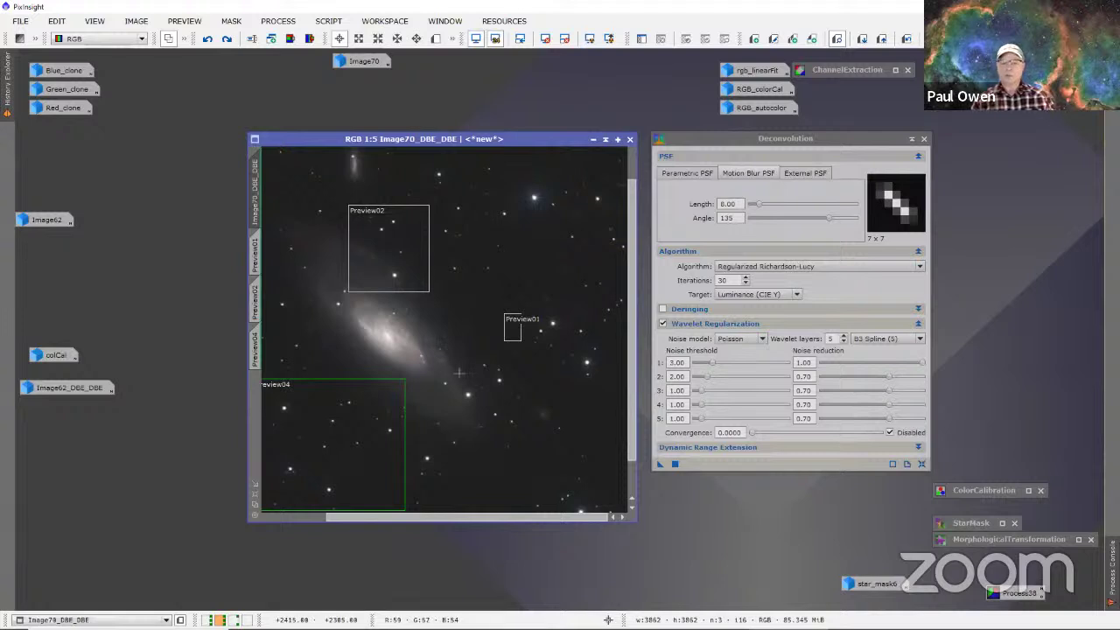
pyautogui.click(924, 138)
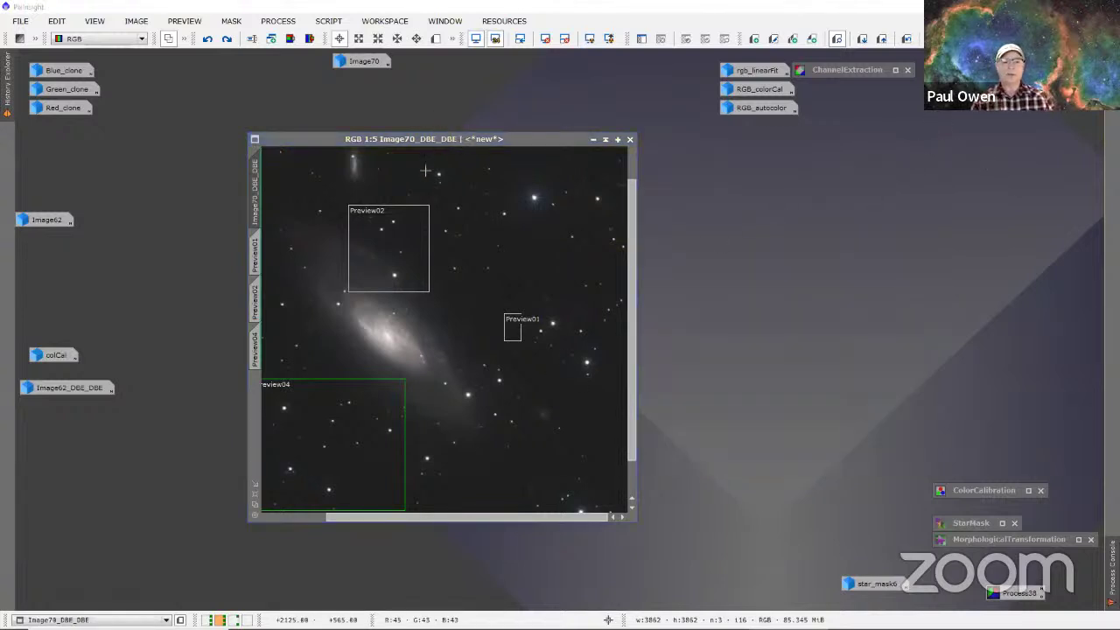
pyautogui.click(593, 138)
pyautogui.moveTo(366, 328); pyautogui.dragTo(462, 63)
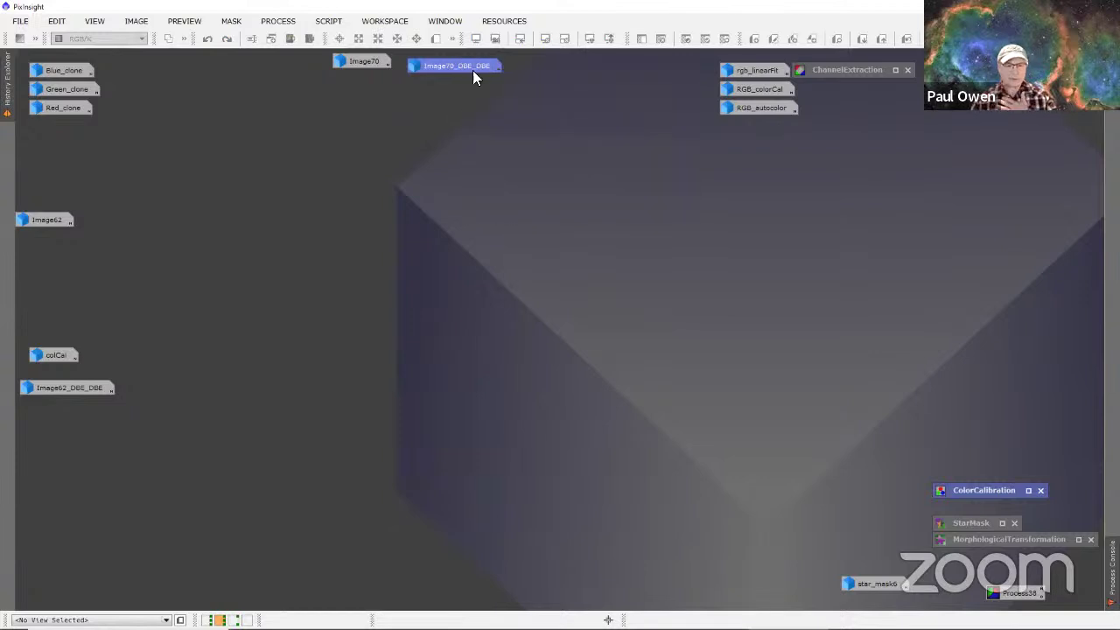
pyautogui.moveTo(481, 71); pyautogui.dragTo(487, 67)
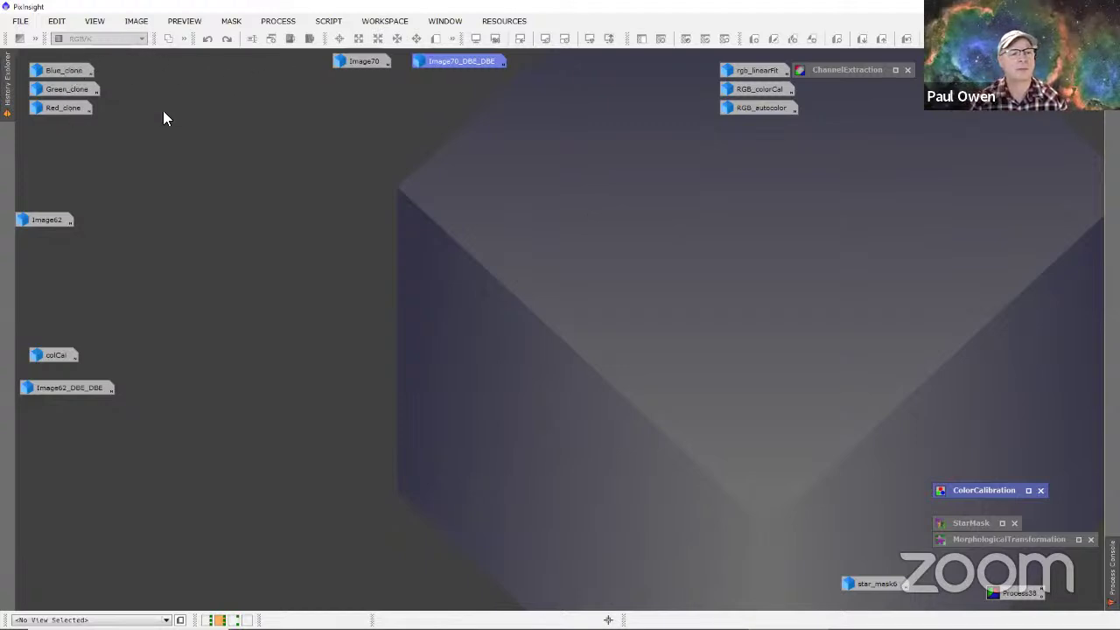
# Step: Open the ChannelCombination process and reset it to its default RGB settings
pyautogui.click(282, 22)
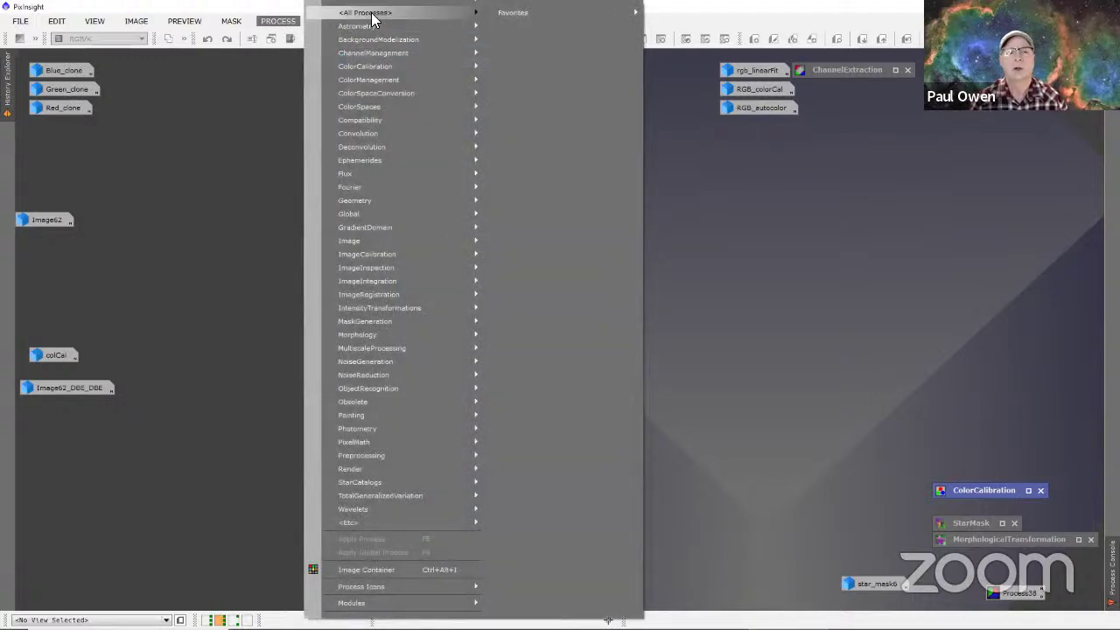
pyautogui.moveTo(370, 12)
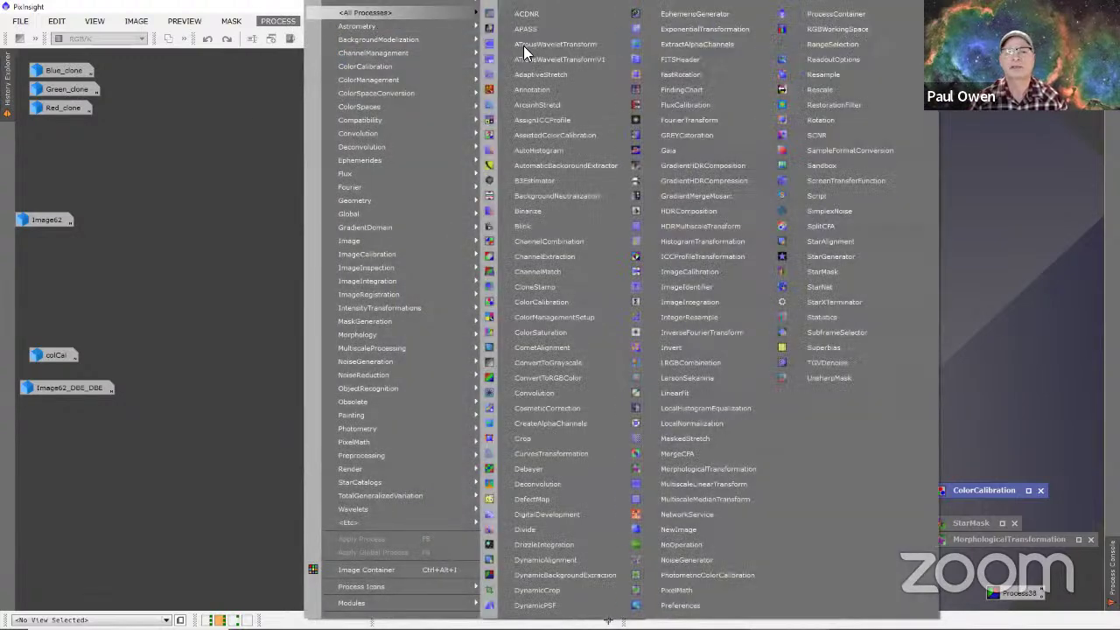
pyautogui.click(558, 241)
pyautogui.moveTo(801, 62); pyautogui.dragTo(451, 119)
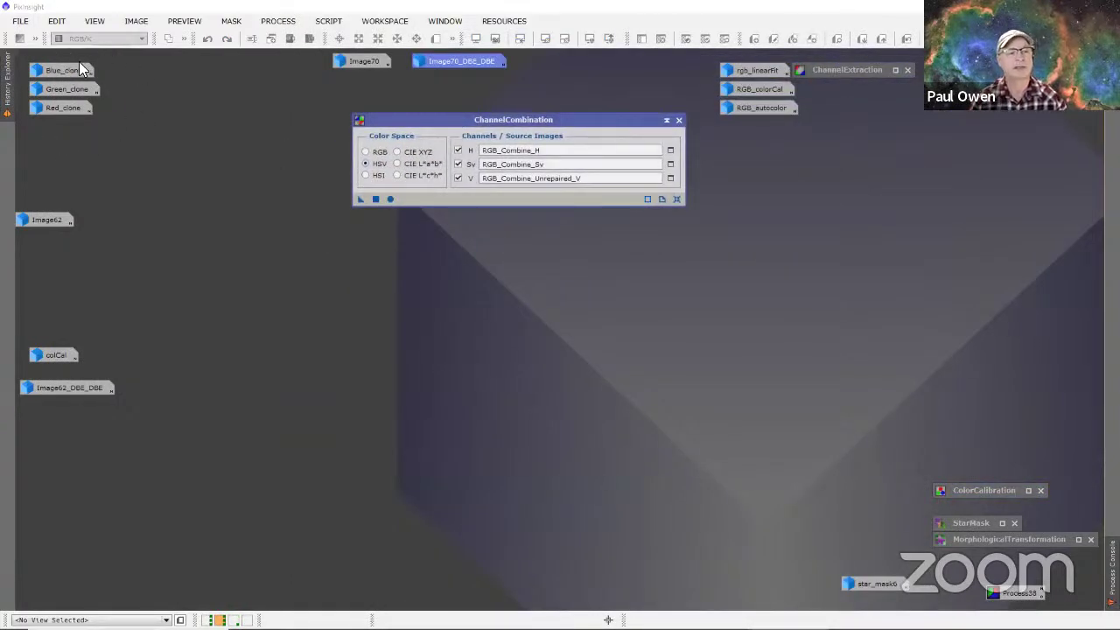
pyautogui.moveTo(41, 70); pyautogui.dragTo(464, 256)
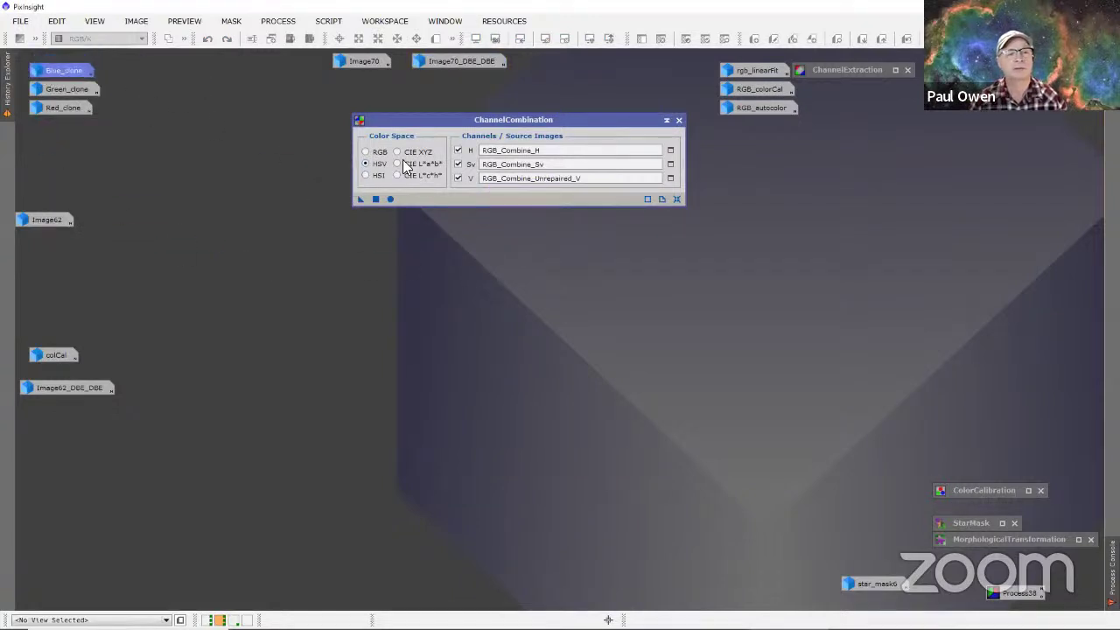
pyautogui.click(677, 200)
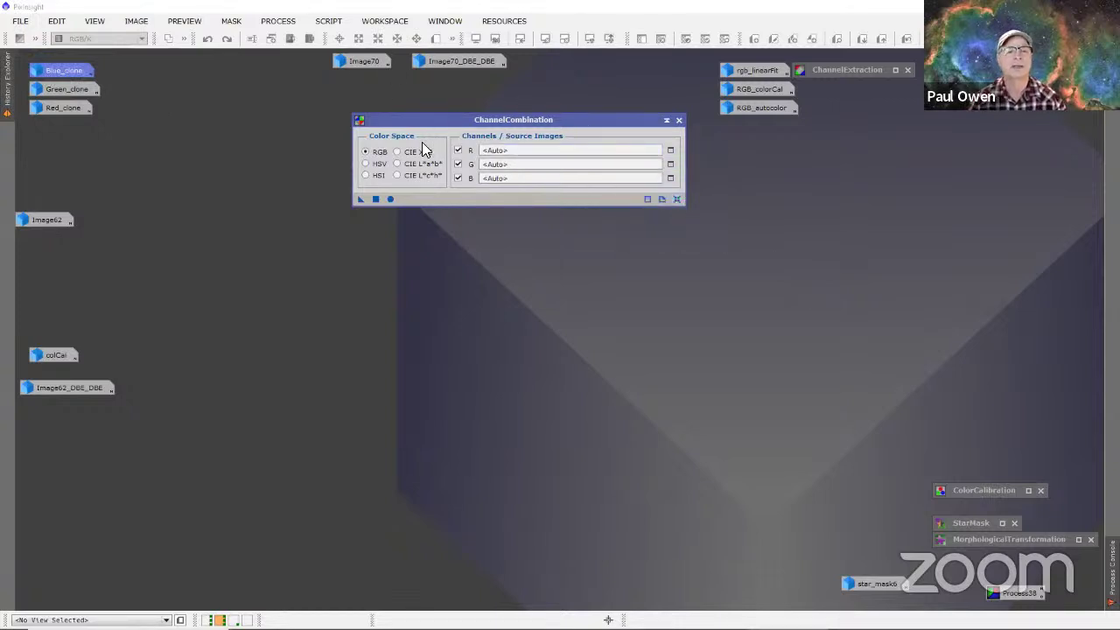
pyautogui.moveTo(478, 125)
pyautogui.mouseDown()
pyautogui.moveTo(490, 116)
pyautogui.moveTo(477, 114)
pyautogui.mouseUp()
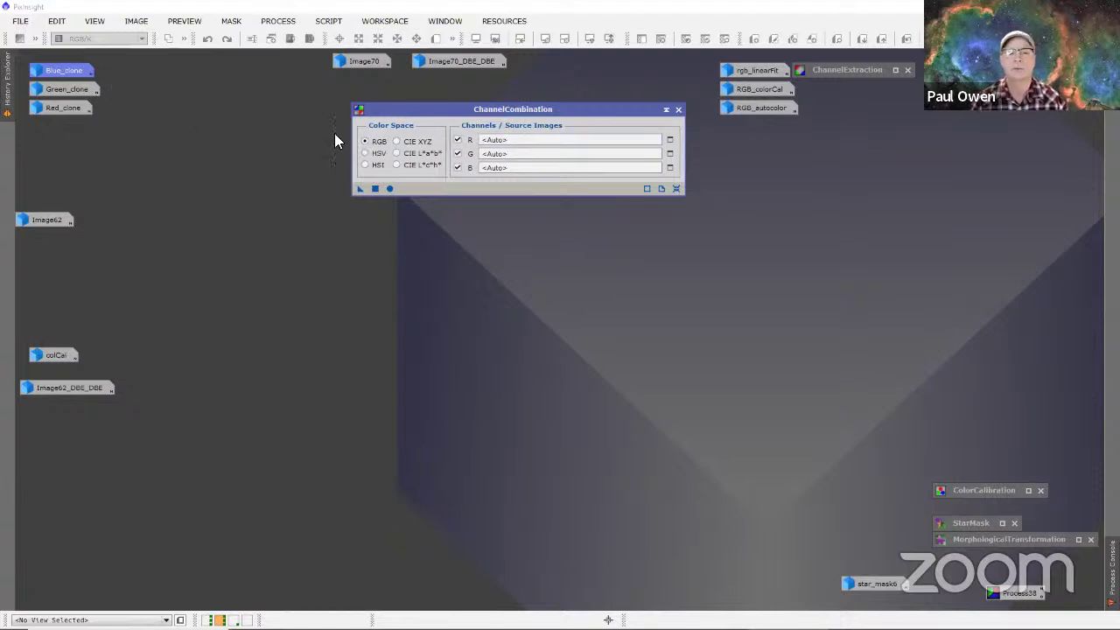
# Step: Assign Red_clone, Green_clone and Blue_clone as the R, G and B source images in ChannelCombination
pyautogui.moveTo(54, 69); pyautogui.dragTo(503, 172)
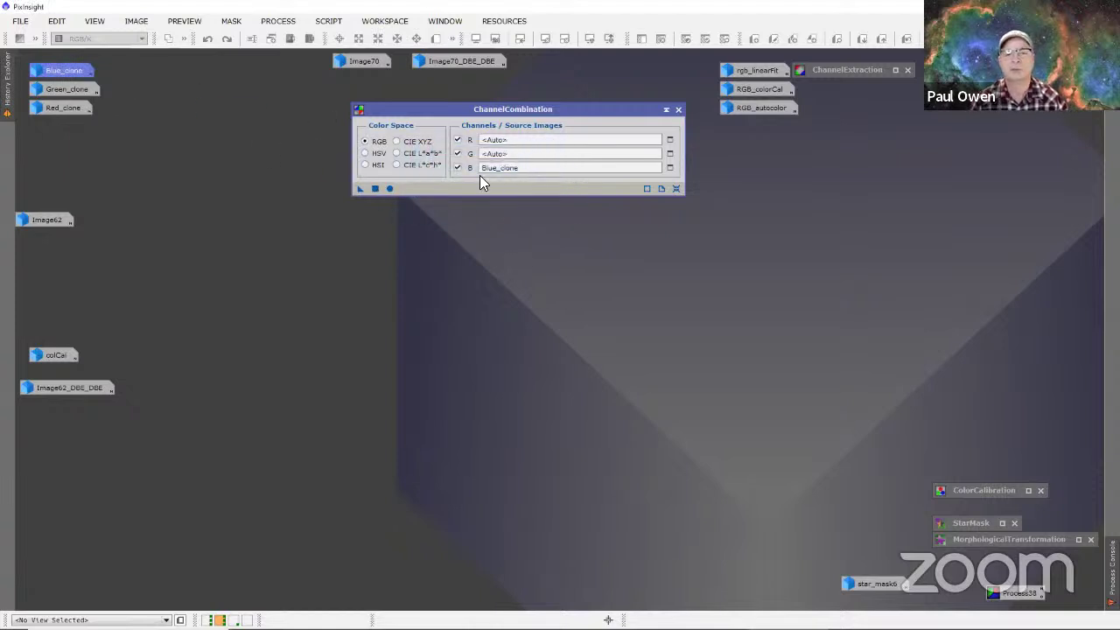
pyautogui.moveTo(82, 88); pyautogui.dragTo(516, 156)
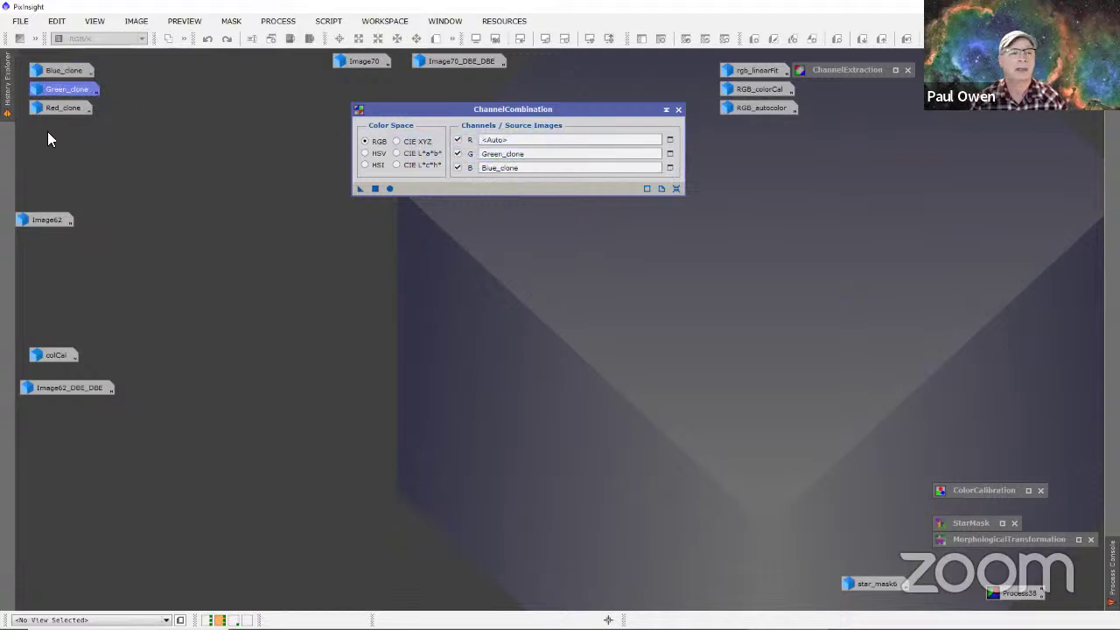
pyautogui.moveTo(49, 115); pyautogui.dragTo(494, 142)
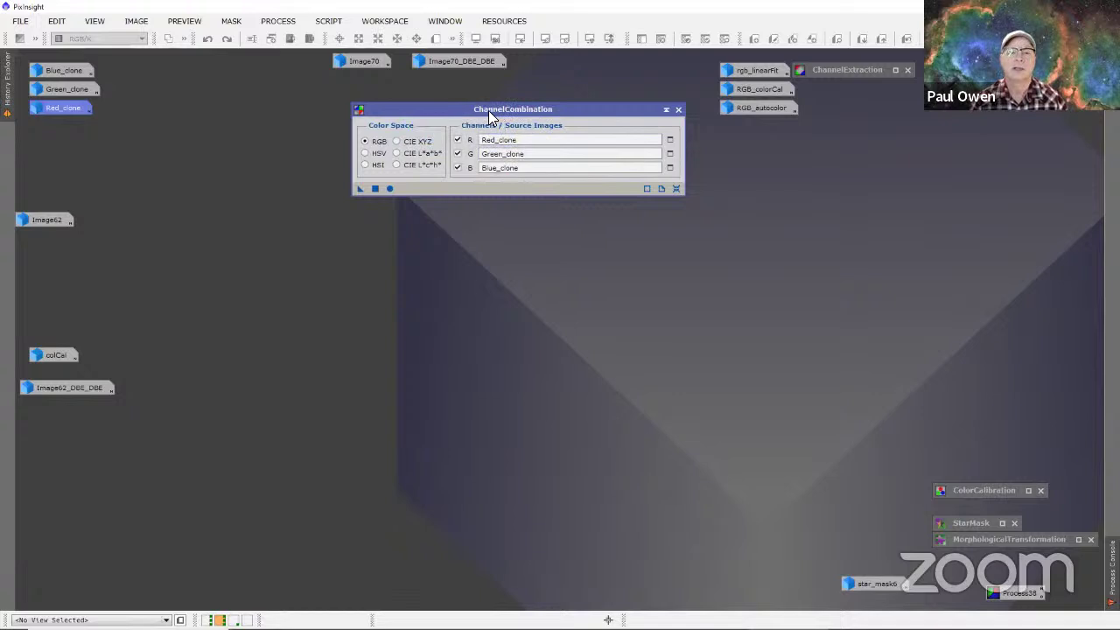
# Step: Combine the three channels into a new RGB image and apply an automatic screen stretch to it
pyautogui.click(390, 189)
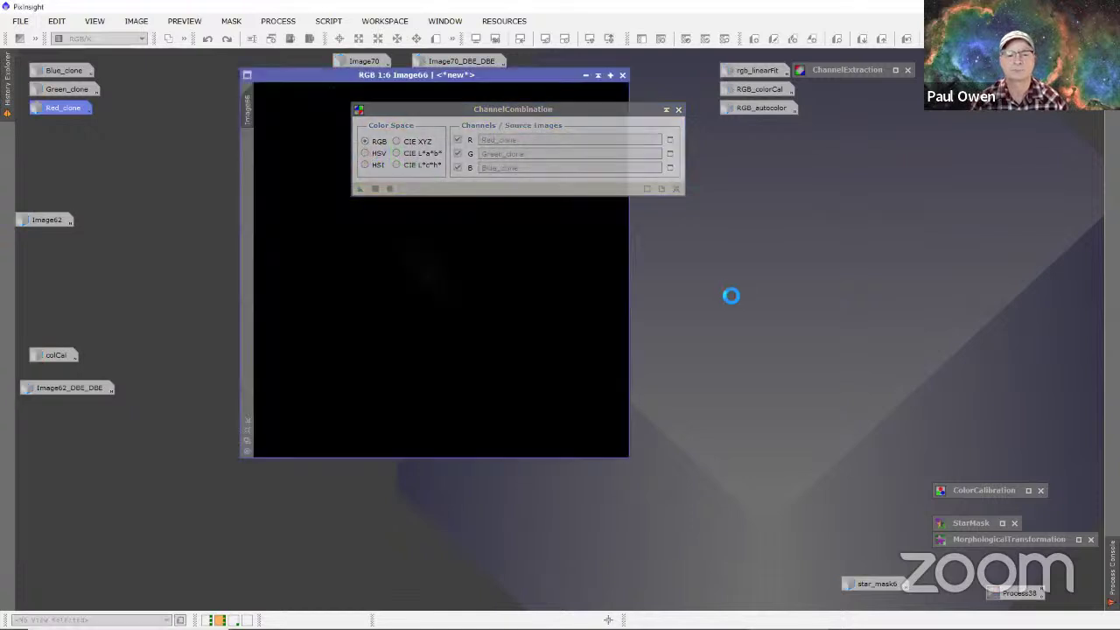
pyautogui.moveTo(584, 109); pyautogui.dragTo(964, 182)
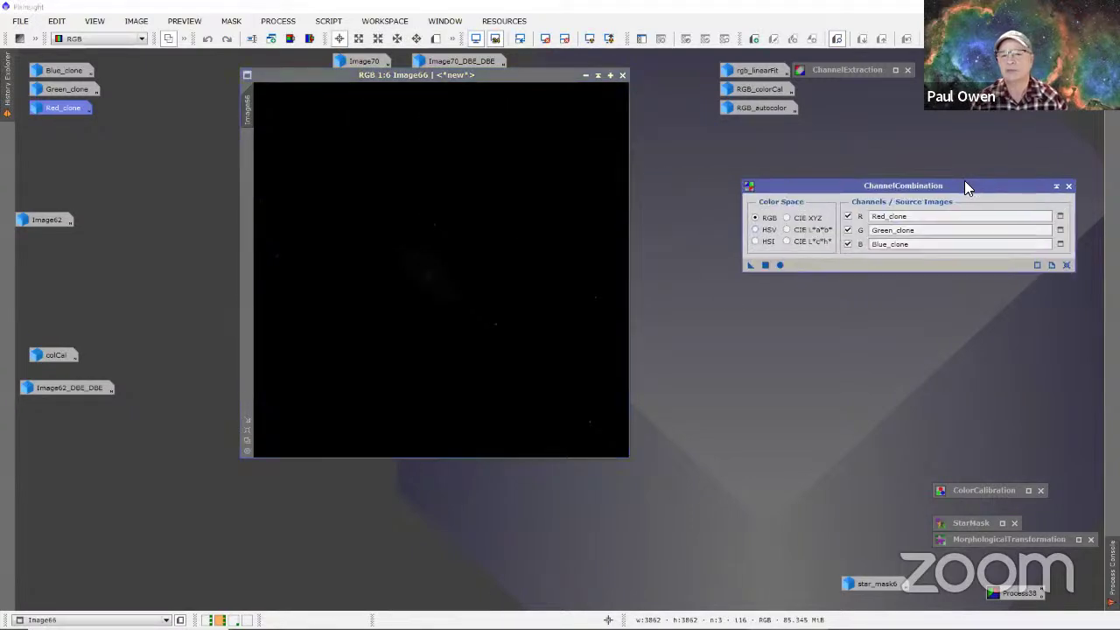
pyautogui.moveTo(551, 82); pyautogui.dragTo(629, 146)
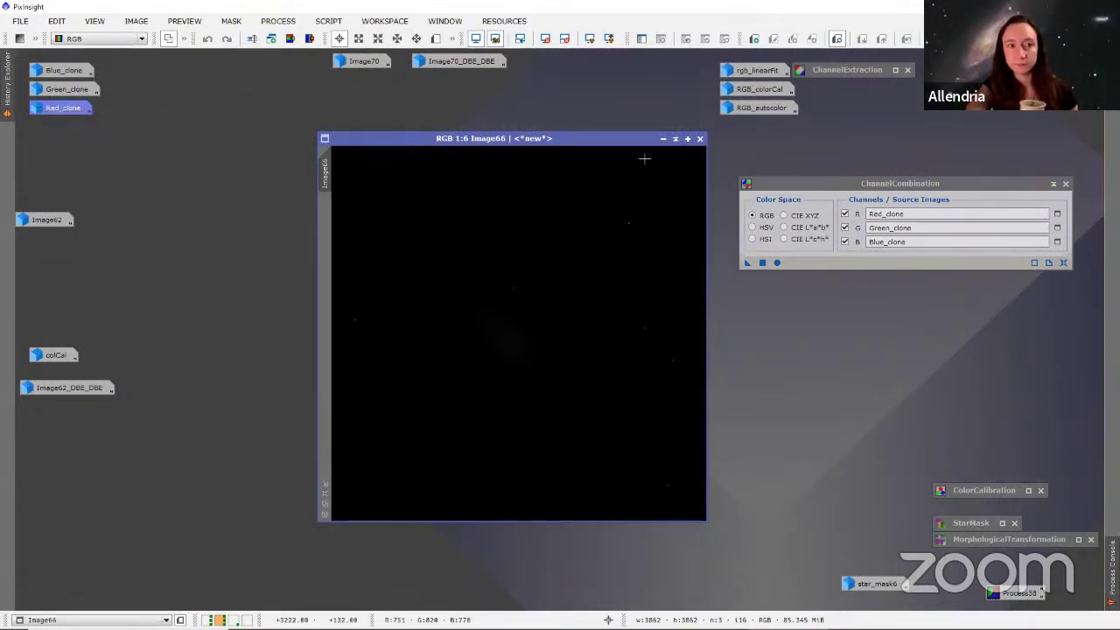
pyautogui.moveTo(604, 140); pyautogui.dragTo(571, 149)
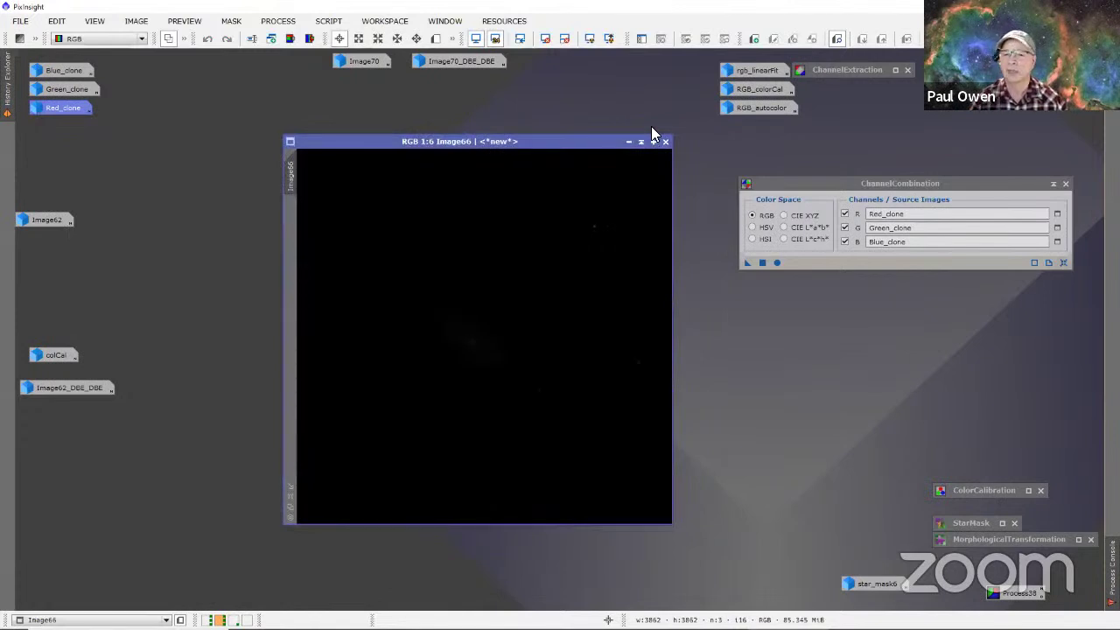
pyautogui.click(591, 40)
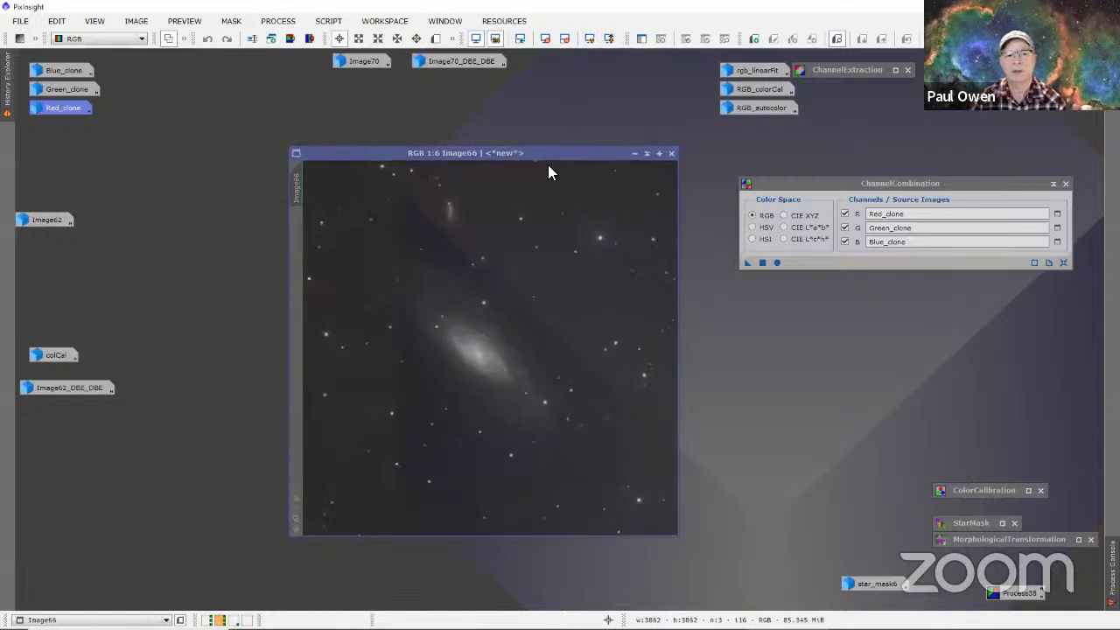
# Step: Examine the galaxy and star colours of the combined image at several magnifications and close the image
pyautogui.scroll(2, 548, 166)
pyautogui.scroll(-3, 547, 300)
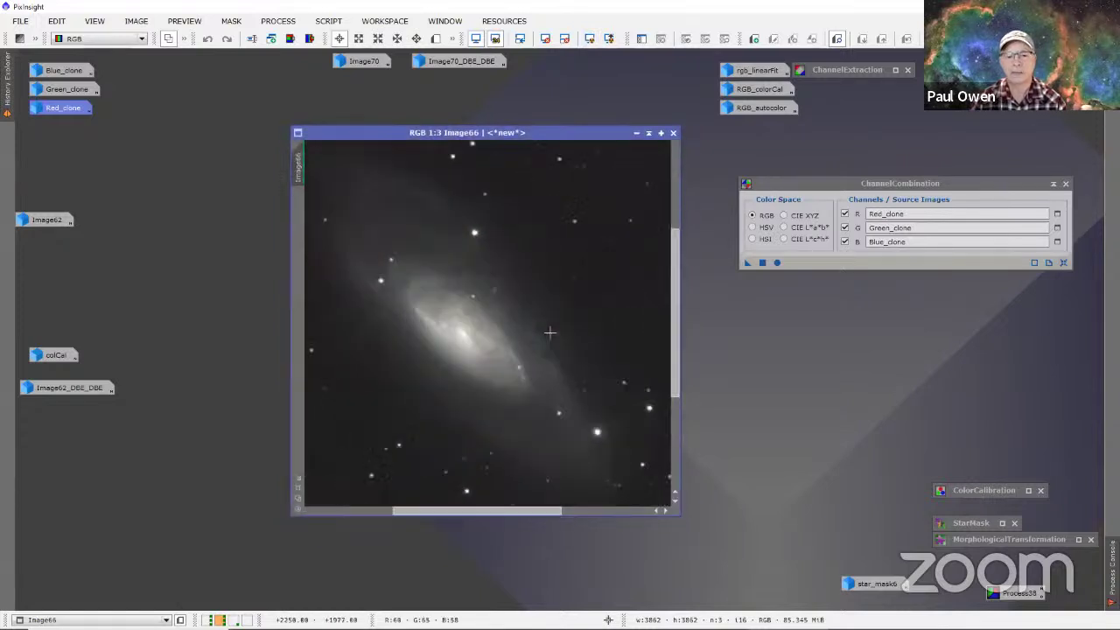
pyautogui.scroll(2, 549, 335)
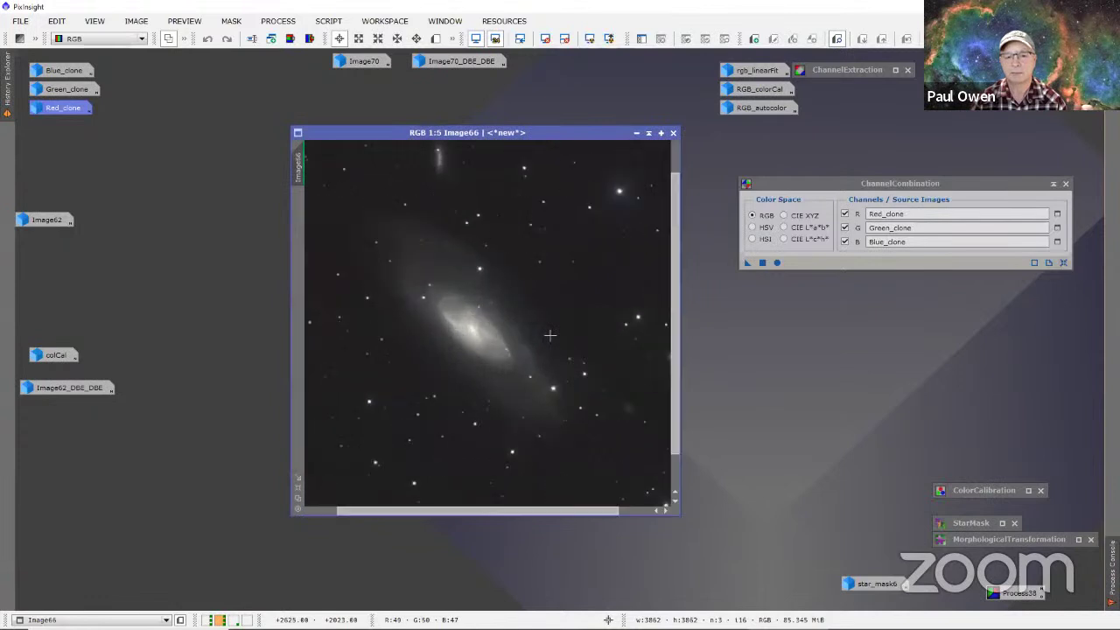
pyautogui.scroll(3, 549, 335)
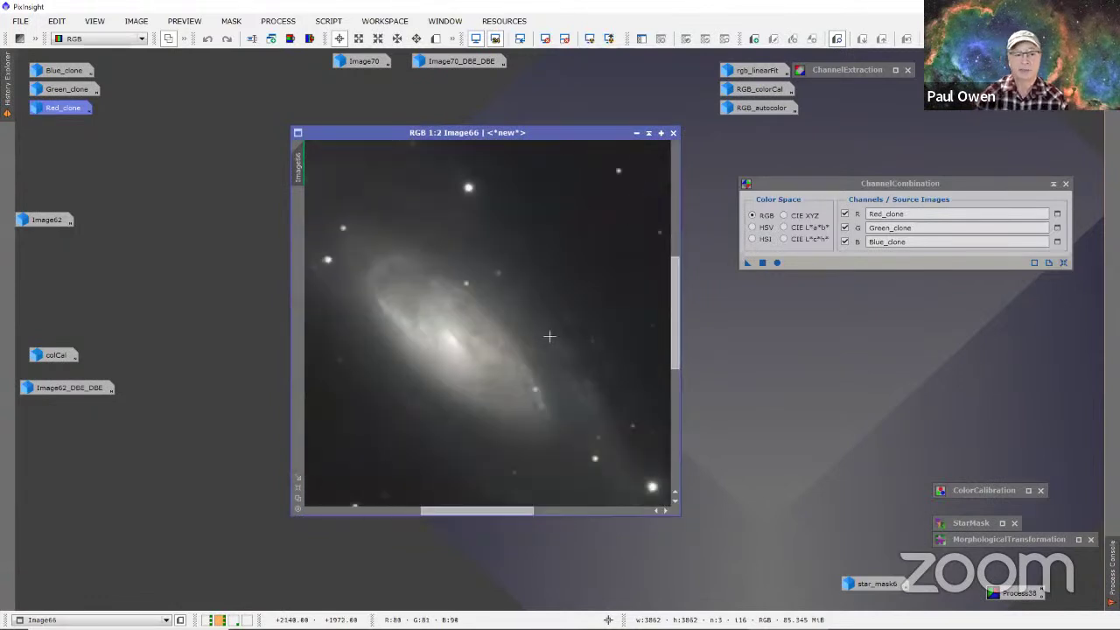
pyautogui.scroll(-3, 549, 335)
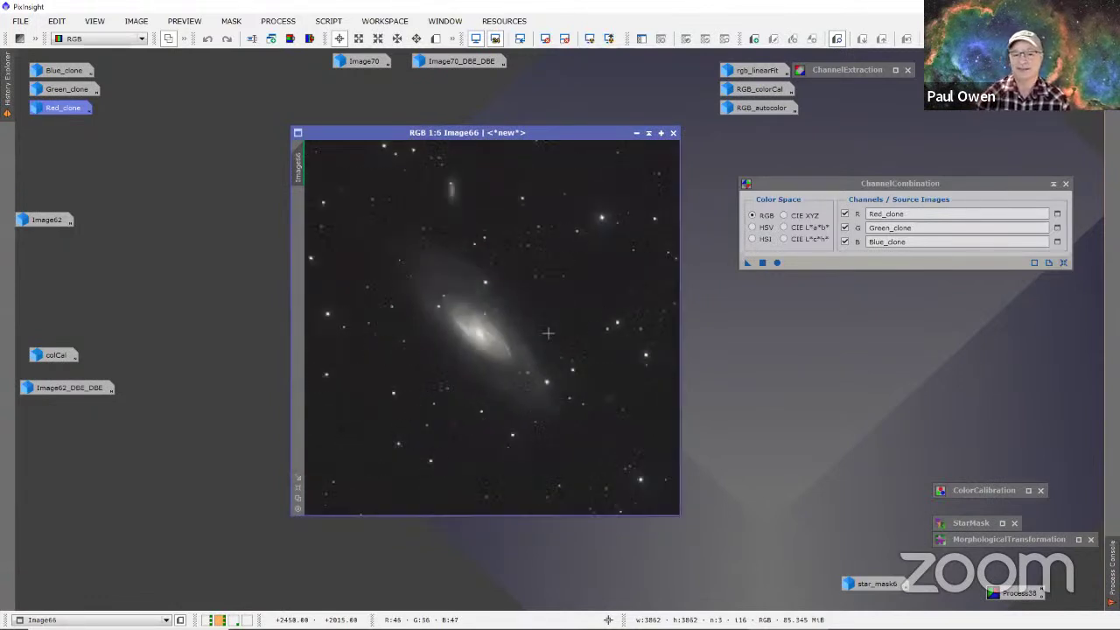
pyautogui.scroll(1, 547, 332)
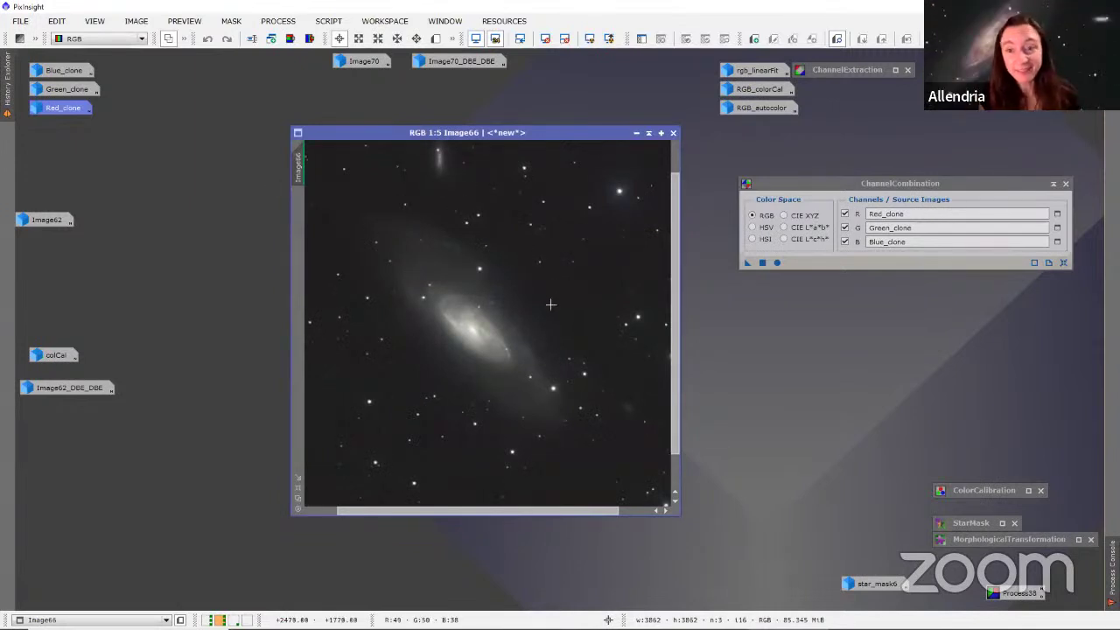
pyautogui.scroll(-2, 527, 308)
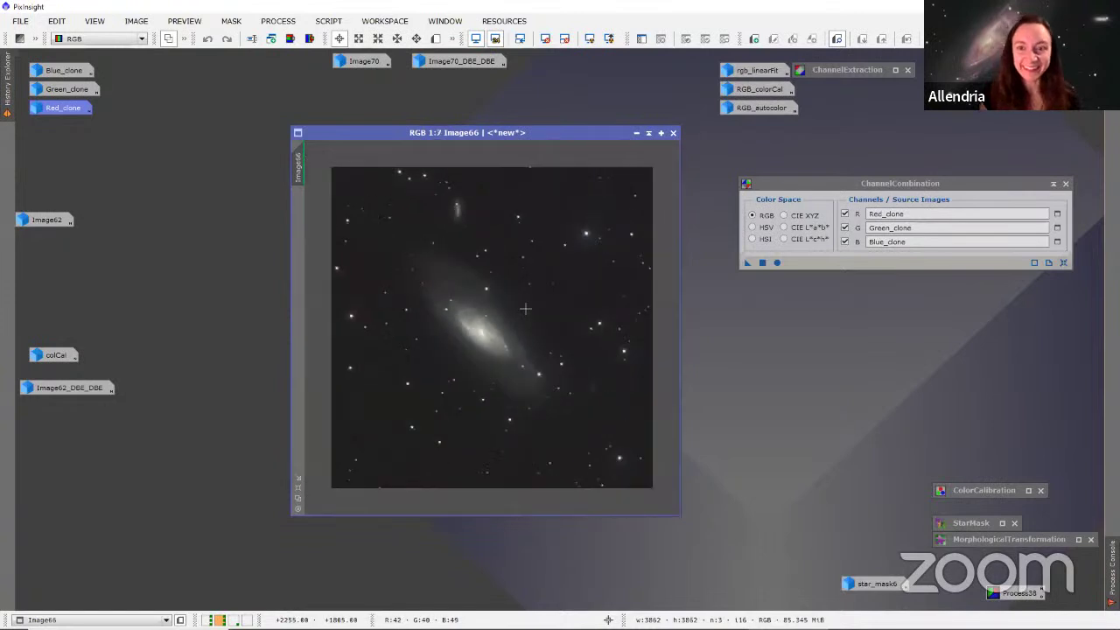
pyautogui.scroll(1, 525, 308)
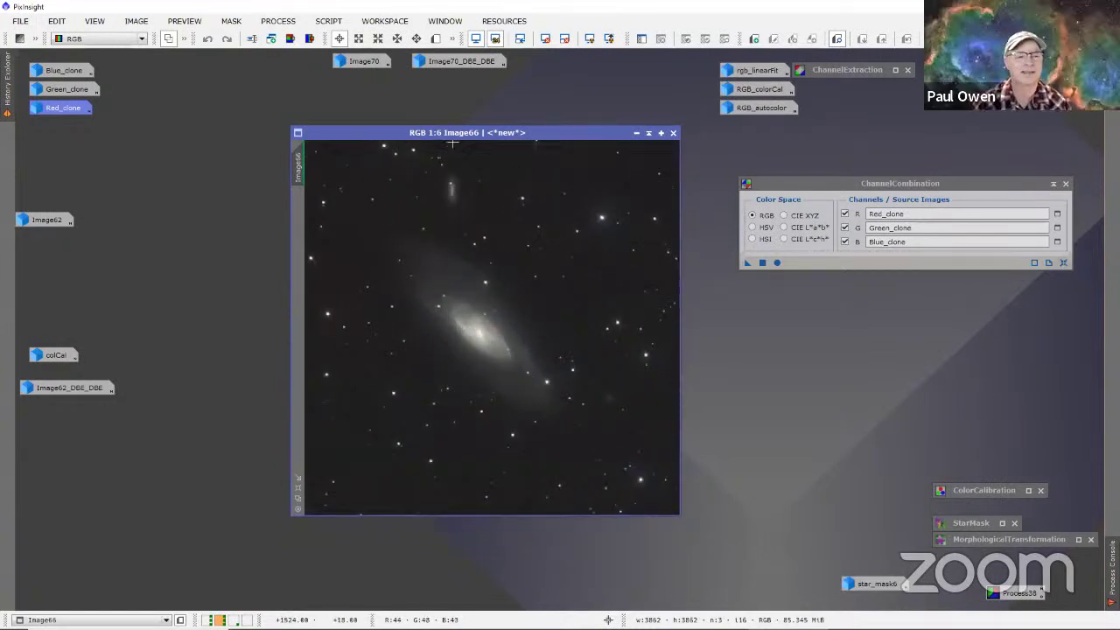
pyautogui.click(670, 135)
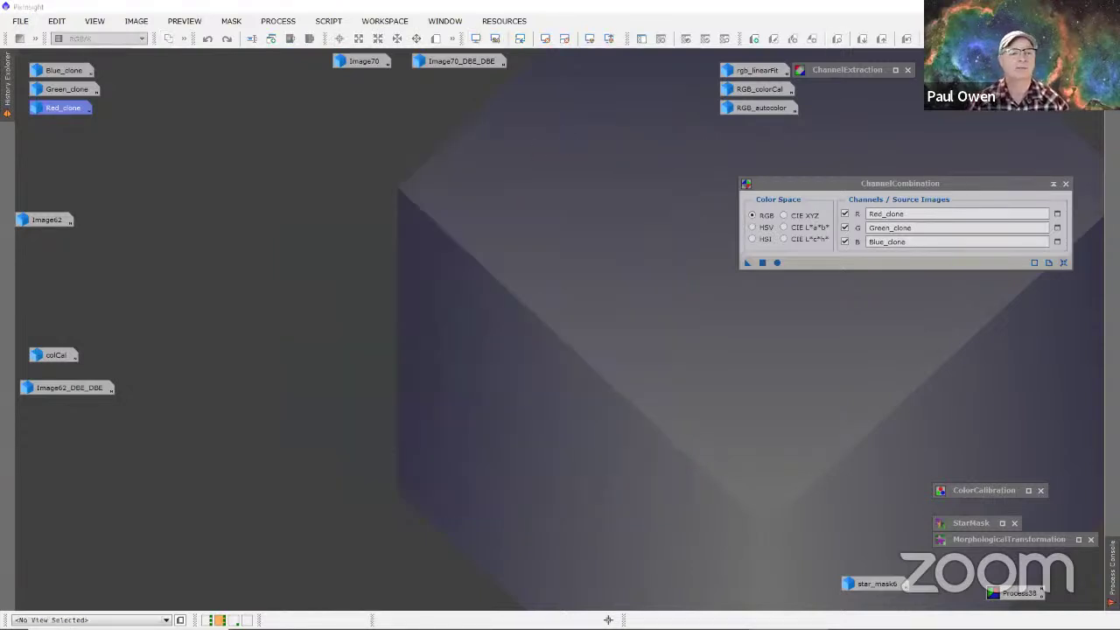
# Step: Reopen the Blue_clone, Red_clone and Green_clone images and undo the last change to Blue_clone and Red_clone
pyautogui.doubleClick(60, 72)
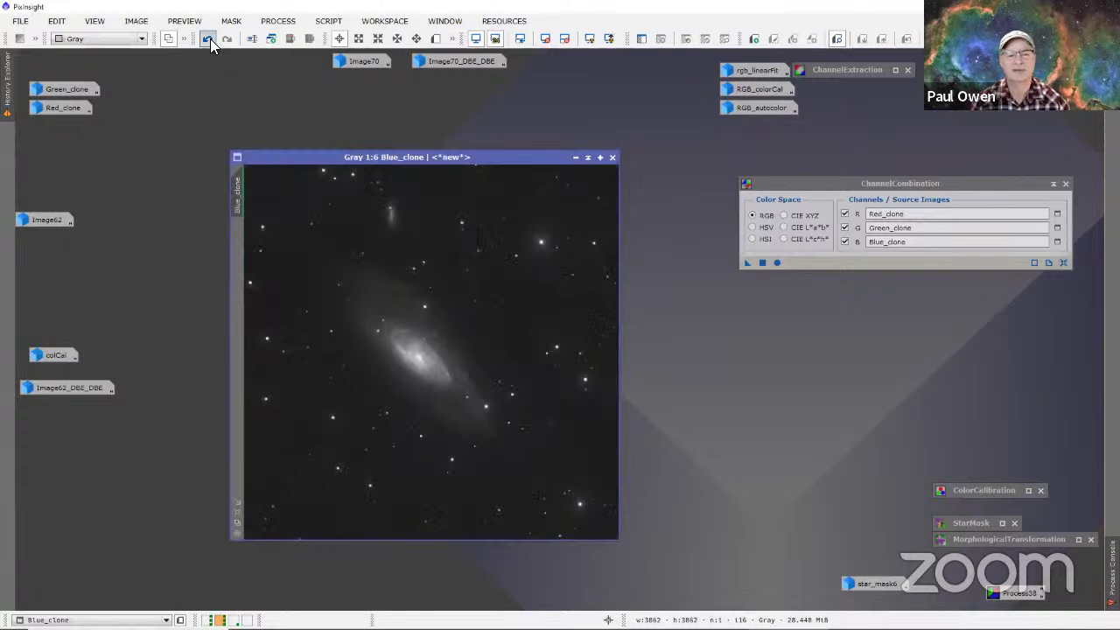
pyautogui.doubleClick(63, 108)
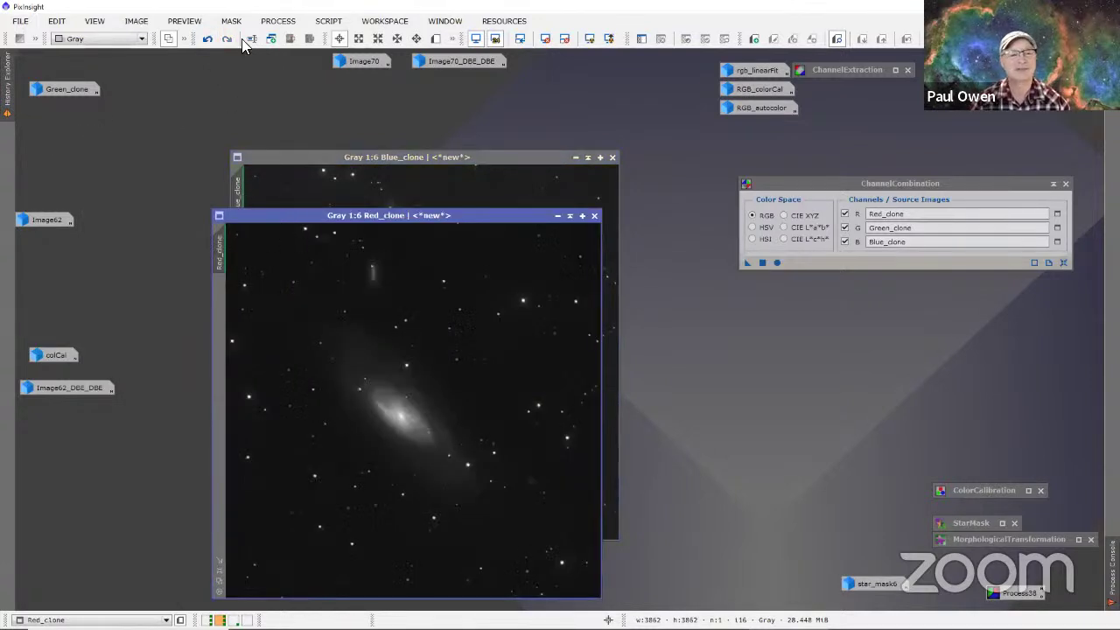
pyautogui.click(205, 39)
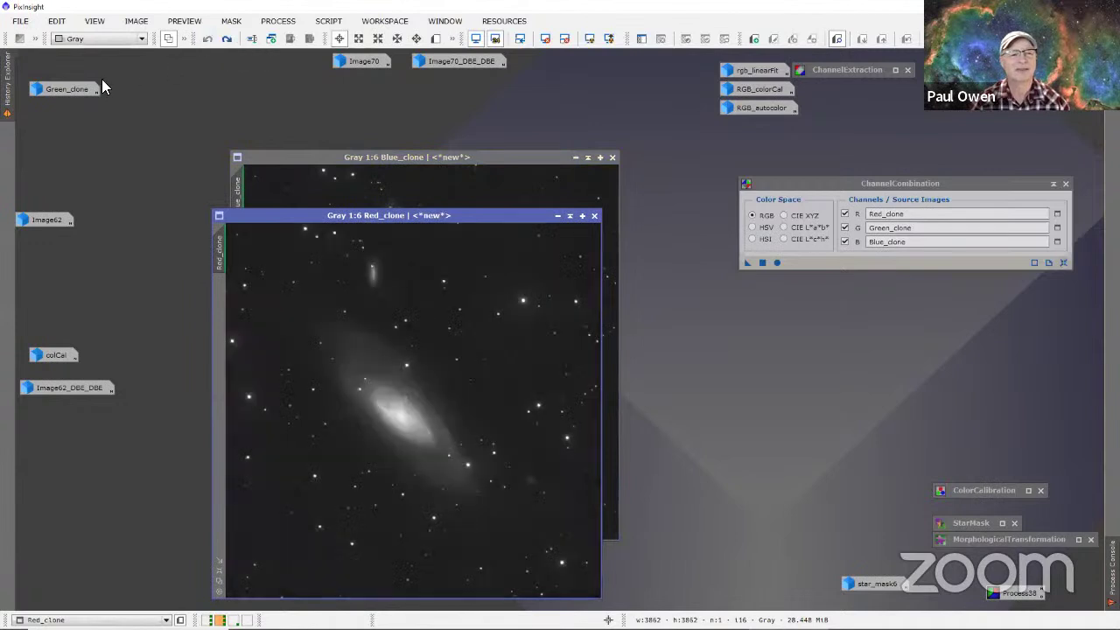
pyautogui.click(74, 91)
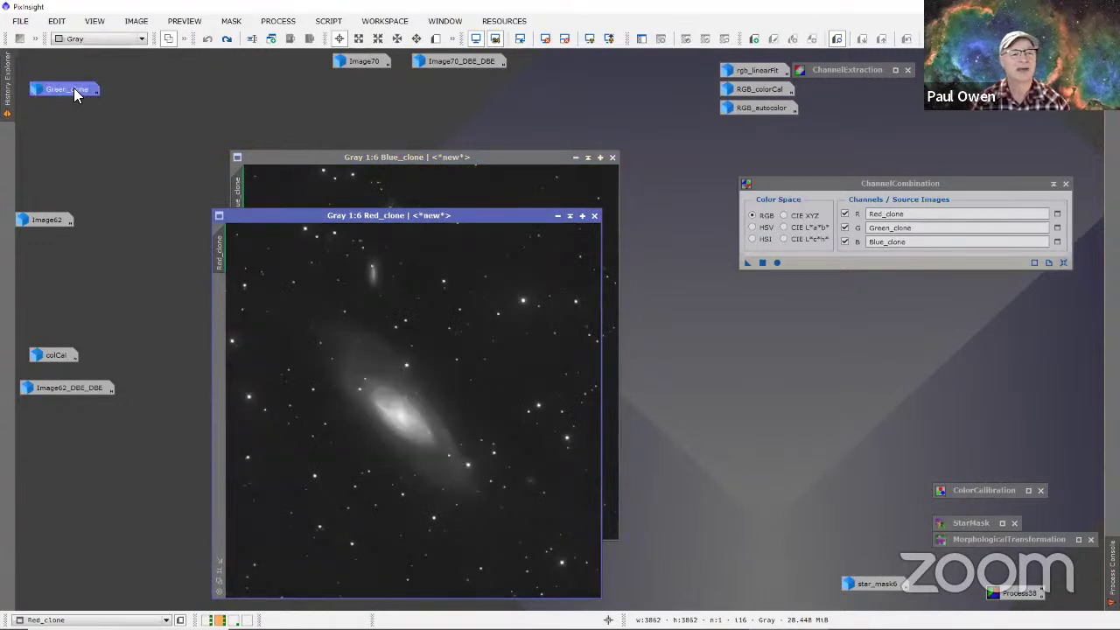
pyautogui.doubleClick(73, 87)
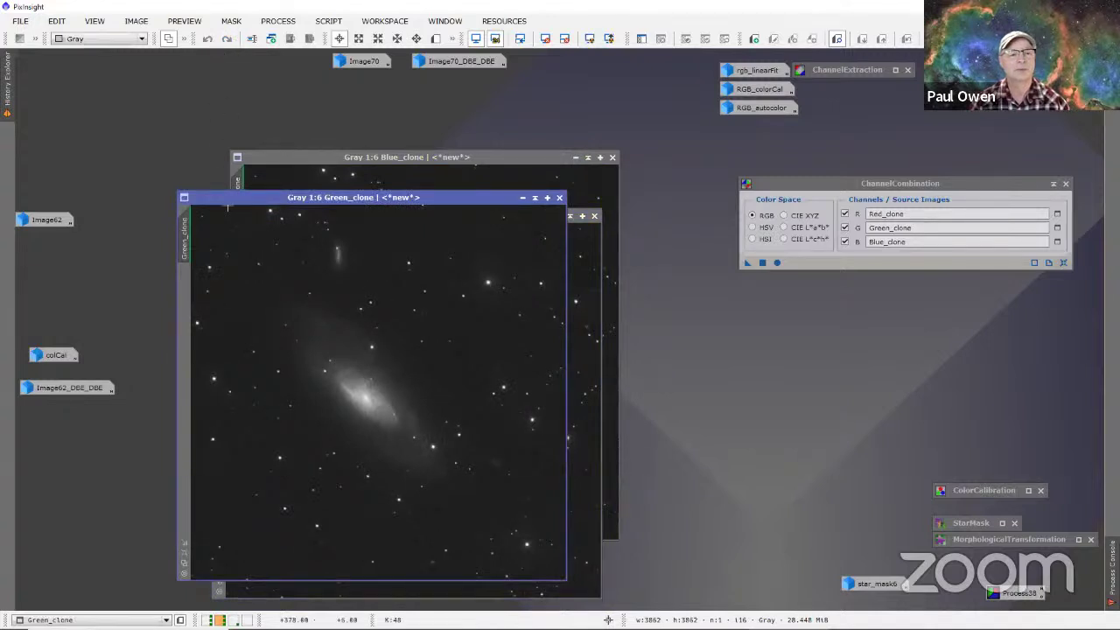
# Step: Spread out the Red_clone, Green_clone and Blue_clone windows for comparison, with ChannelCombination moved out of the way
pyautogui.moveTo(248, 201); pyautogui.dragTo(364, 243)
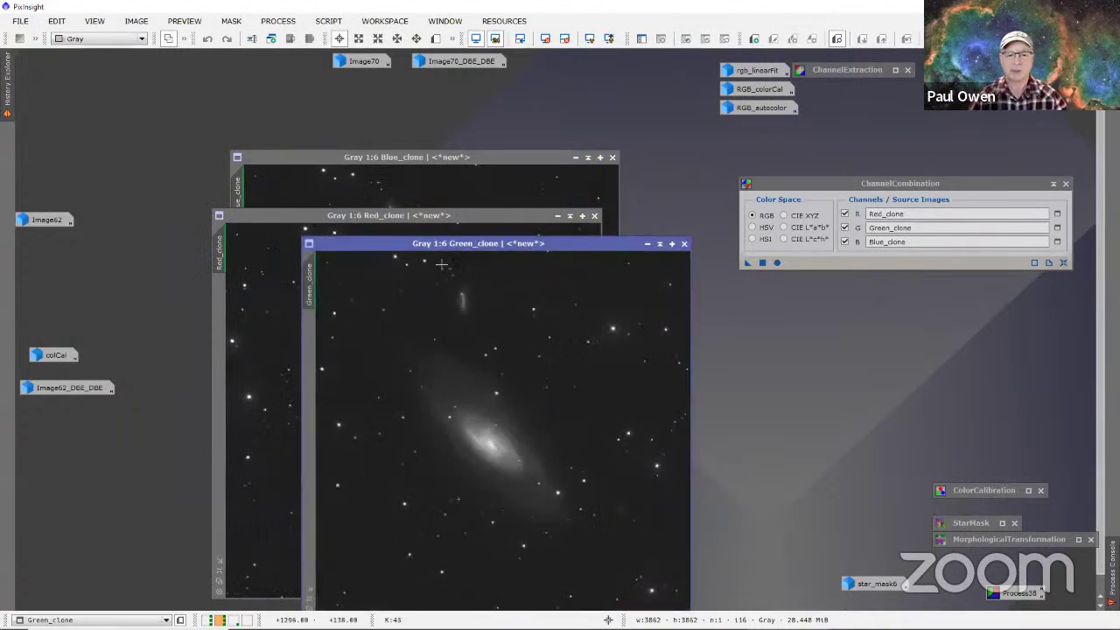
pyautogui.moveTo(887, 179); pyautogui.dragTo(941, 82)
pyautogui.moveTo(560, 243); pyautogui.dragTo(791, 194)
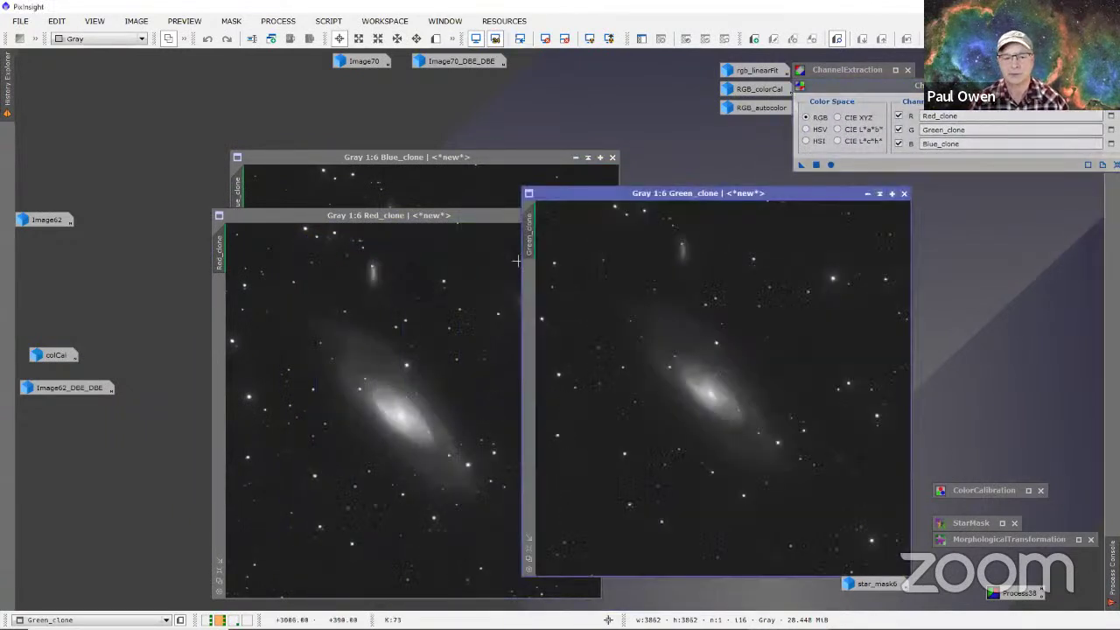
pyautogui.moveTo(426, 216); pyautogui.dragTo(322, 209)
pyautogui.moveTo(461, 158); pyautogui.dragTo(530, 94)
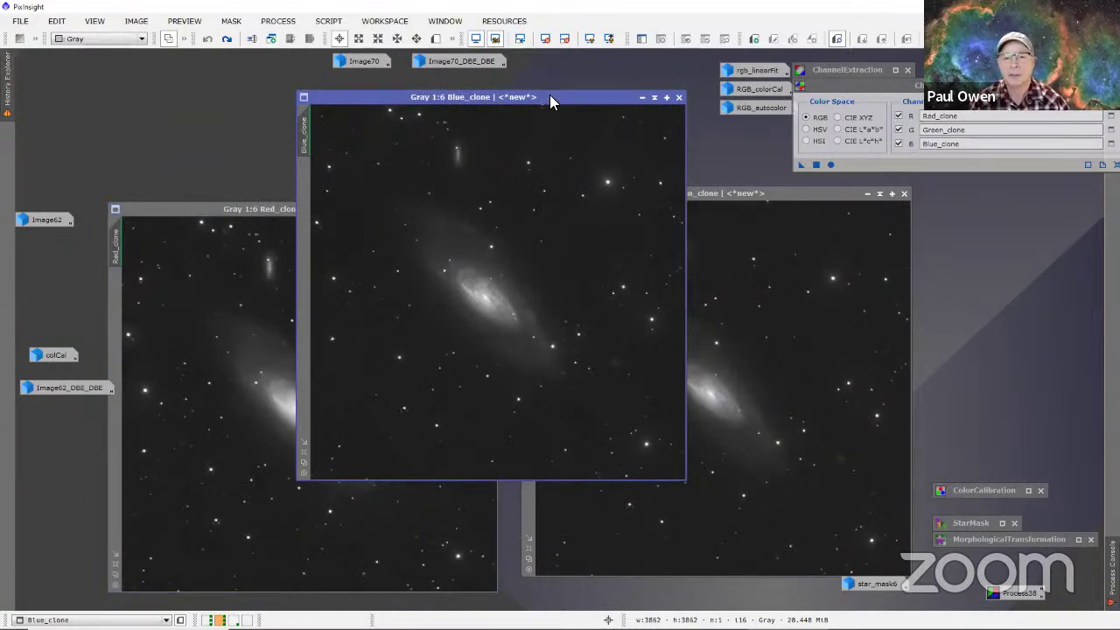
# Step: Rearrange the Blue_clone, Green_clone and ChannelCombination windows so that the name tabs of all three clone images are accessible
pyautogui.moveTo(549, 97)
pyautogui.mouseDown()
pyautogui.moveTo(516, 116)
pyautogui.moveTo(530, 147)
pyautogui.moveTo(523, 98)
pyautogui.moveTo(532, 102)
pyautogui.mouseUp()
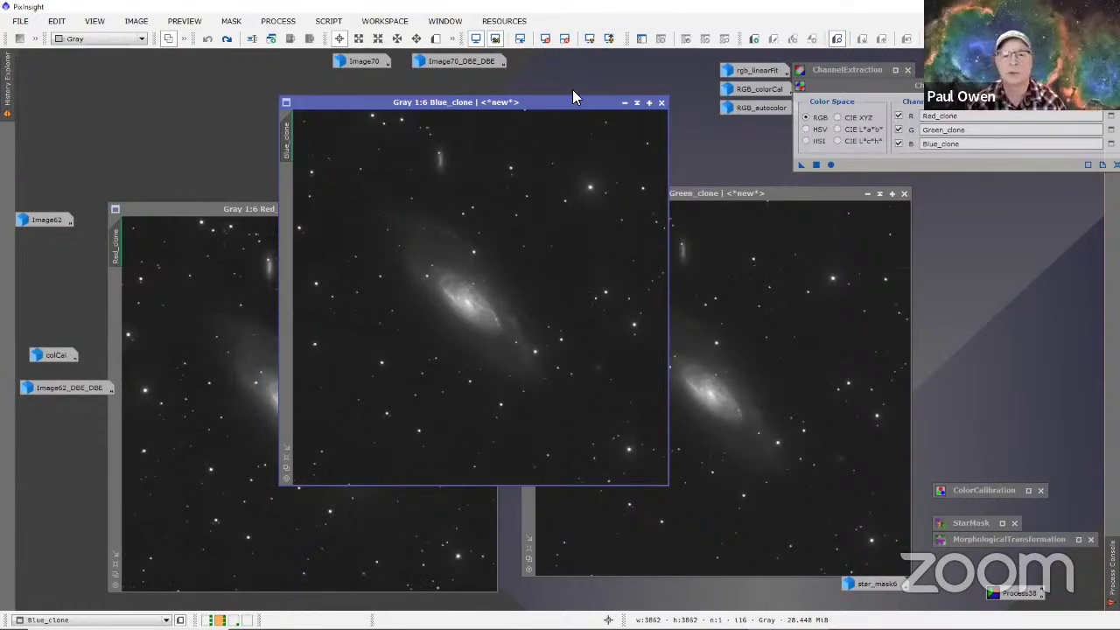
pyautogui.moveTo(875, 84); pyautogui.dragTo(659, 112)
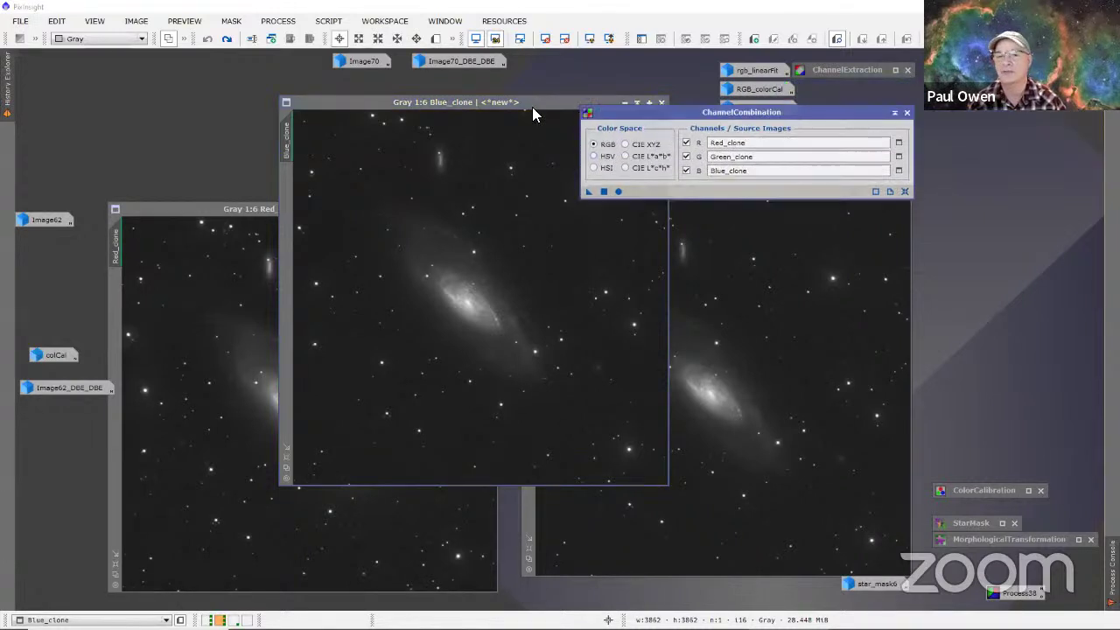
pyautogui.moveTo(747, 112); pyautogui.dragTo(218, 93)
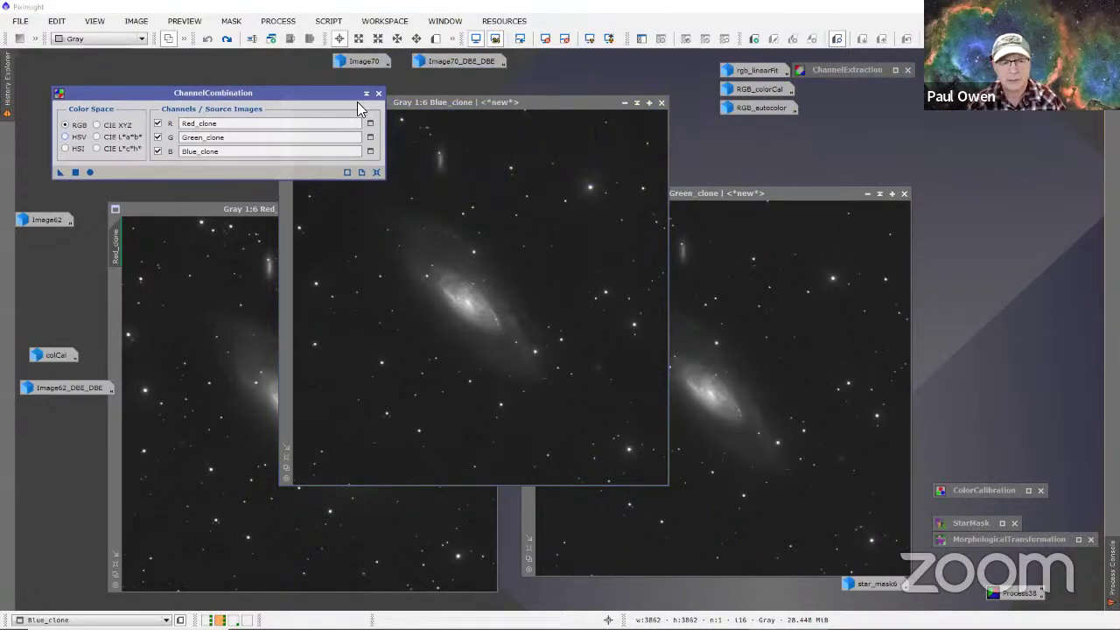
pyautogui.moveTo(439, 102); pyautogui.dragTo(542, 108)
pyautogui.moveTo(829, 194); pyautogui.dragTo(876, 180)
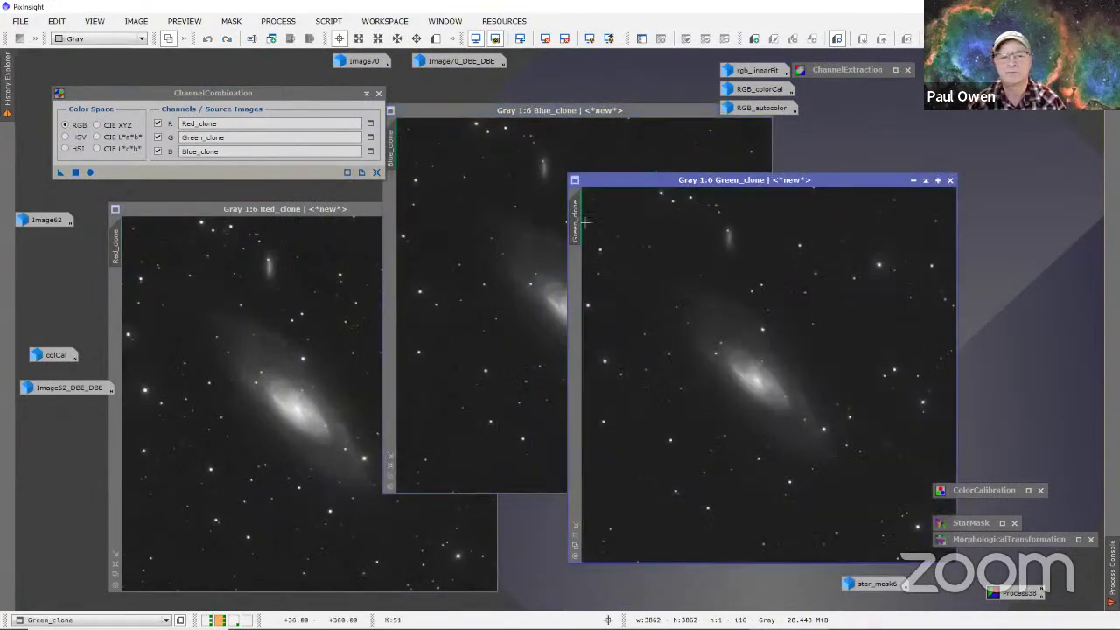
# Step: Reset ChannelCombination and assign Red_clone, Green_clone and Blue_clone as the R, G and B source images
pyautogui.click(115, 253)
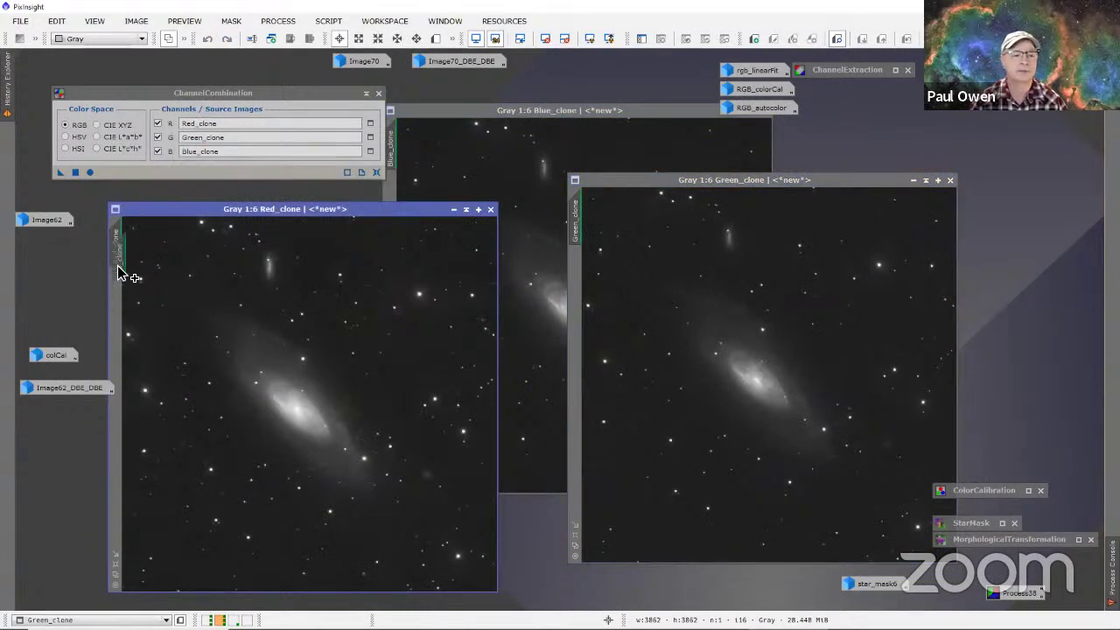
pyautogui.click(376, 172)
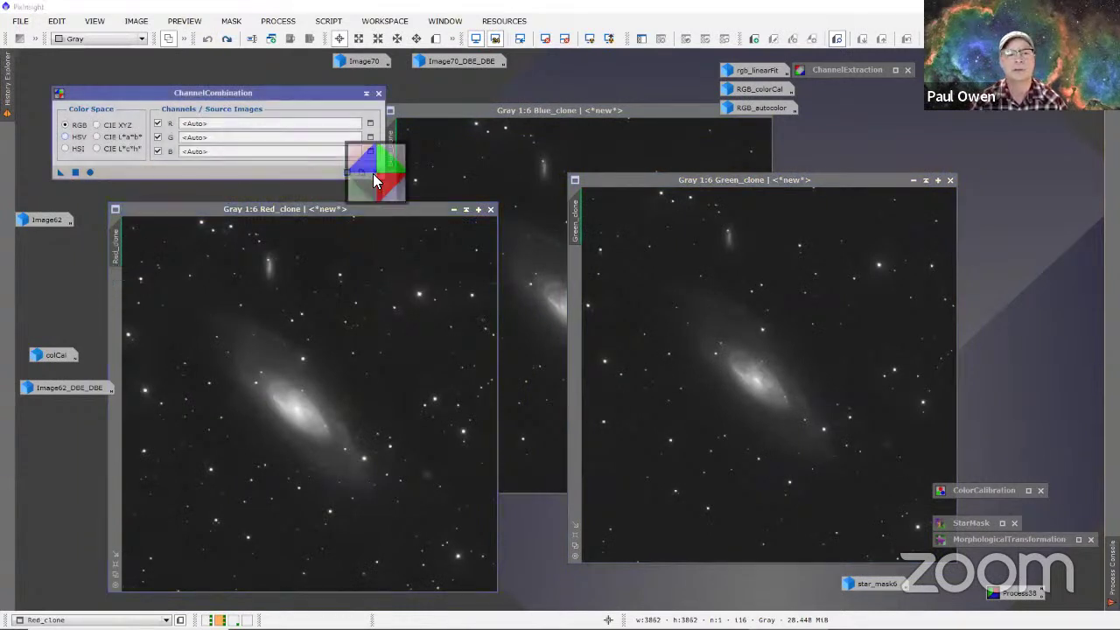
pyautogui.moveTo(111, 252); pyautogui.dragTo(196, 124)
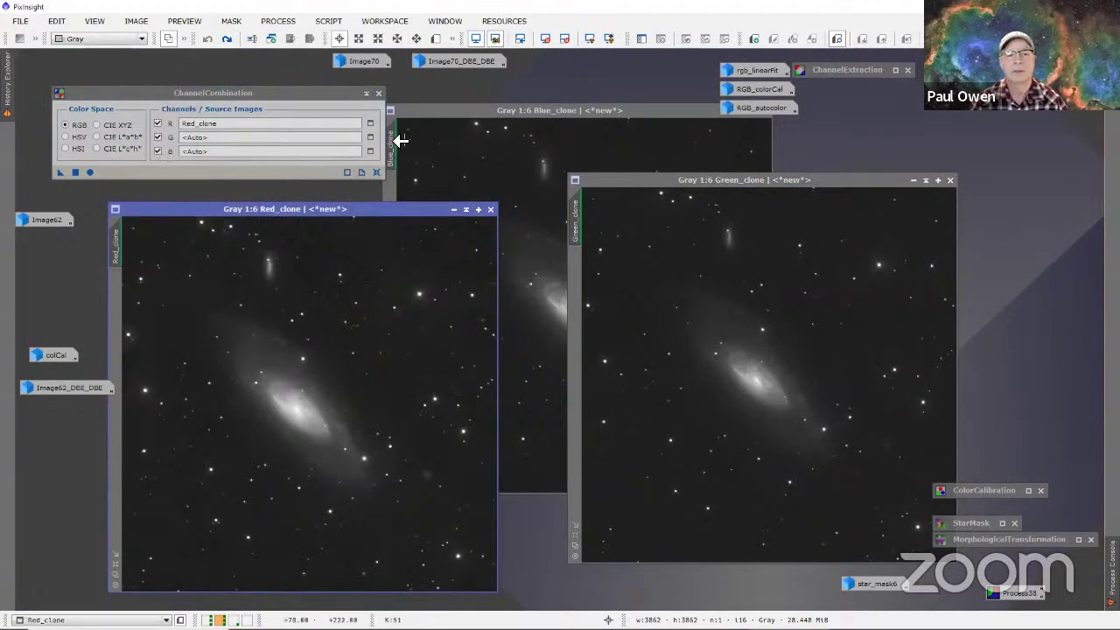
pyautogui.moveTo(391, 141); pyautogui.dragTo(197, 152)
pyautogui.click(818, 184)
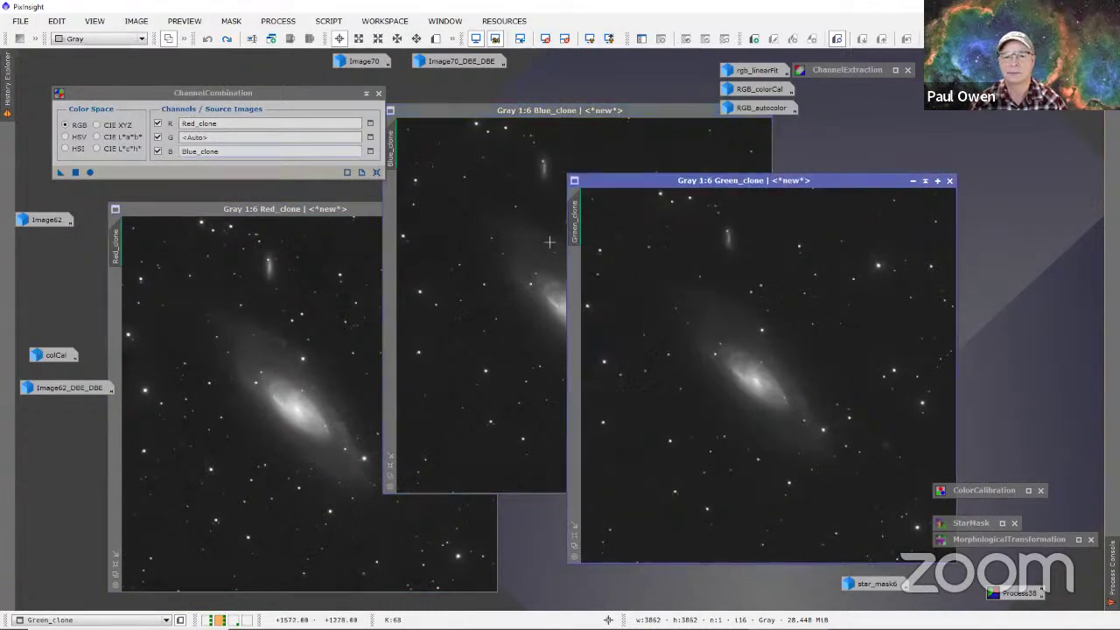
pyautogui.moveTo(577, 221); pyautogui.dragTo(203, 137)
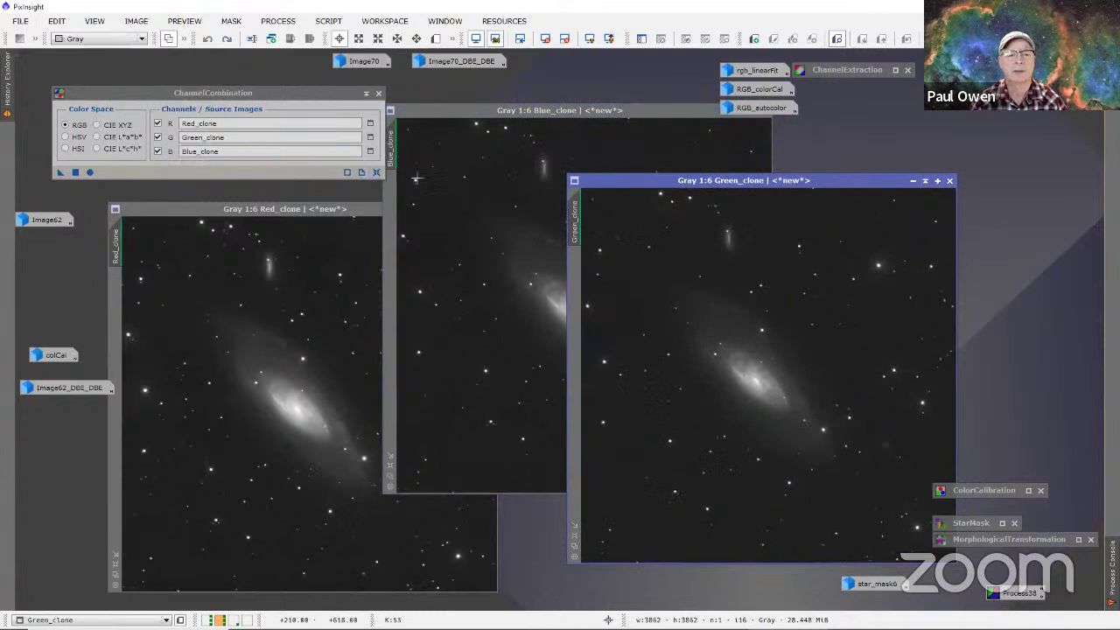
# Step: Minimise the Blue_clone, Green_clone and Red_clone images and move ChannelCombination into the cleared workspace
pyautogui.moveTo(695, 106); pyautogui.dragTo(597, 129)
pyautogui.click(631, 133)
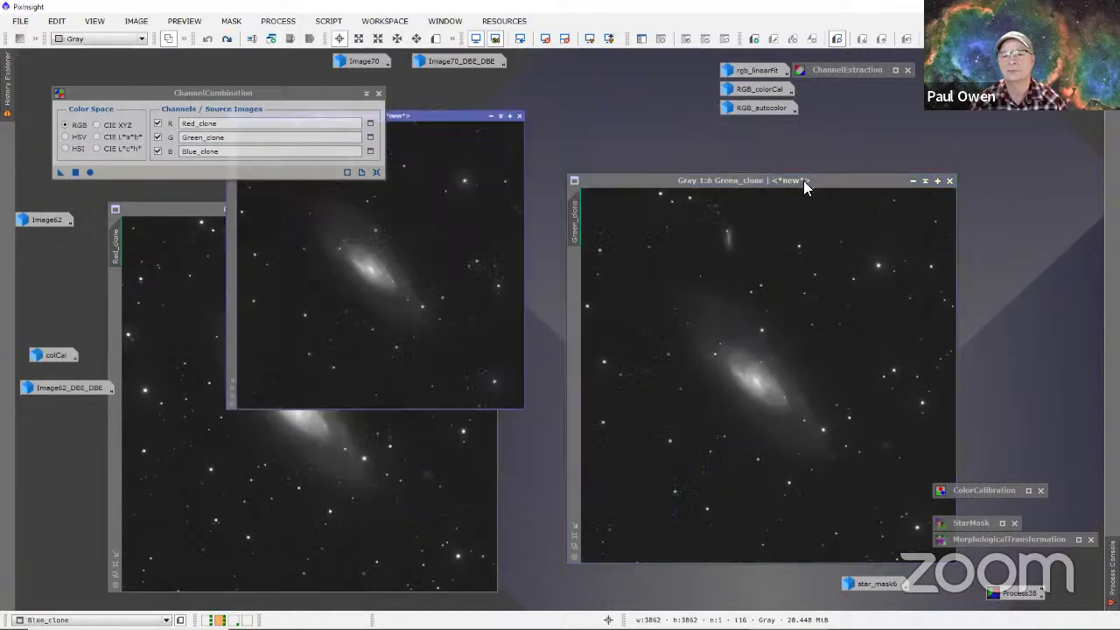
pyautogui.click(911, 181)
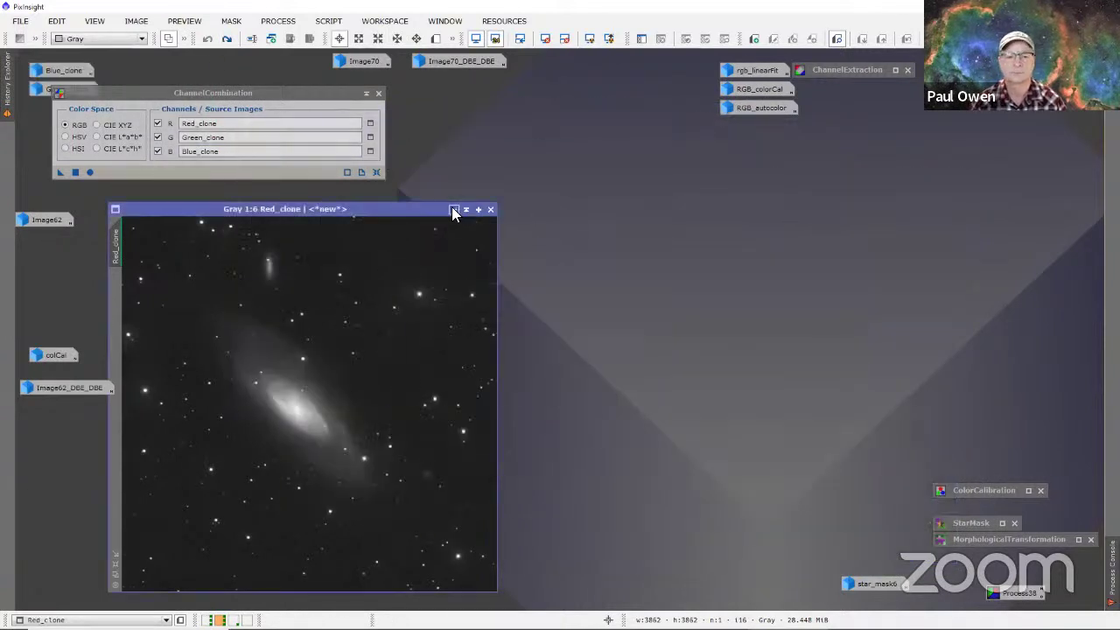
pyautogui.click(452, 209)
pyautogui.moveTo(299, 98); pyautogui.dragTo(516, 117)
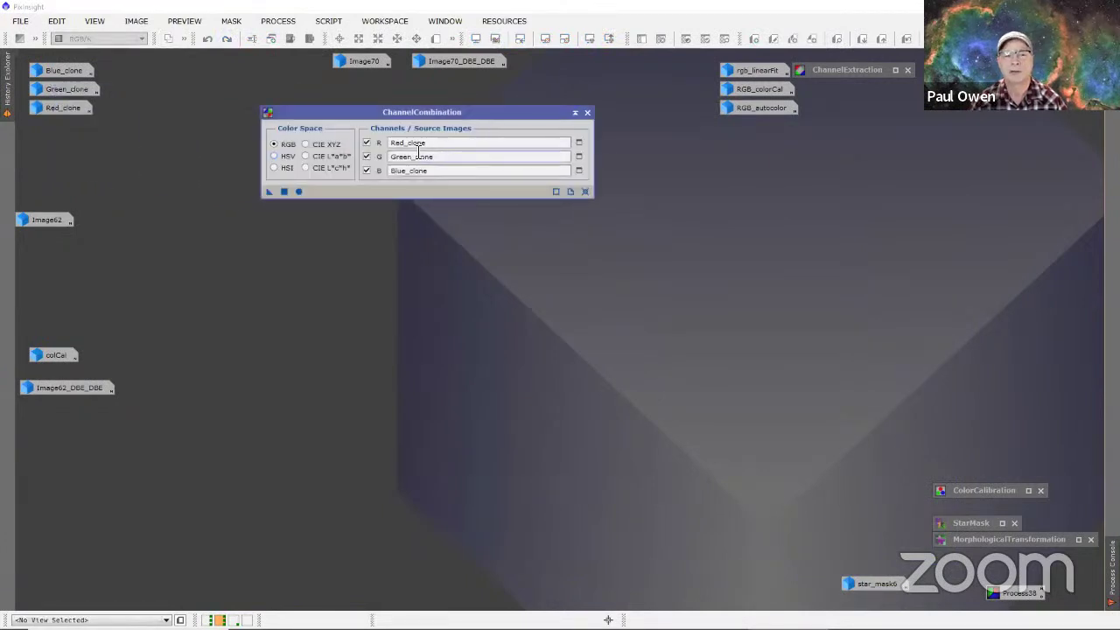
# Step: Combine the three clones into a new RGB image and apply an automatic screen stretch to it
pyautogui.click(297, 192)
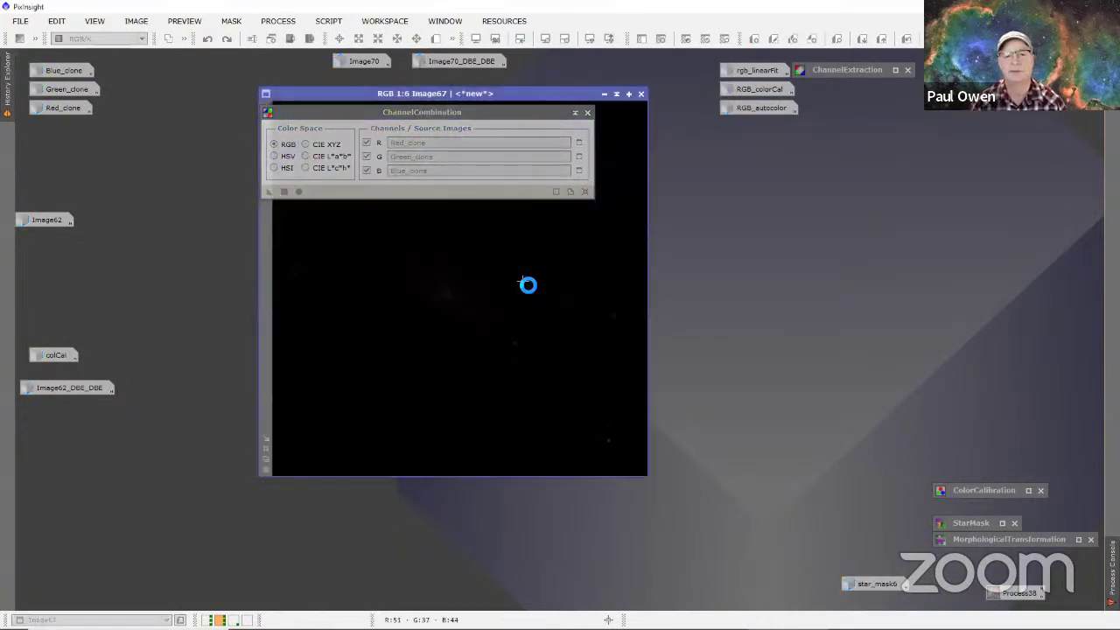
pyautogui.moveTo(506, 110); pyautogui.dragTo(999, 152)
pyautogui.moveTo(552, 92); pyautogui.dragTo(631, 84)
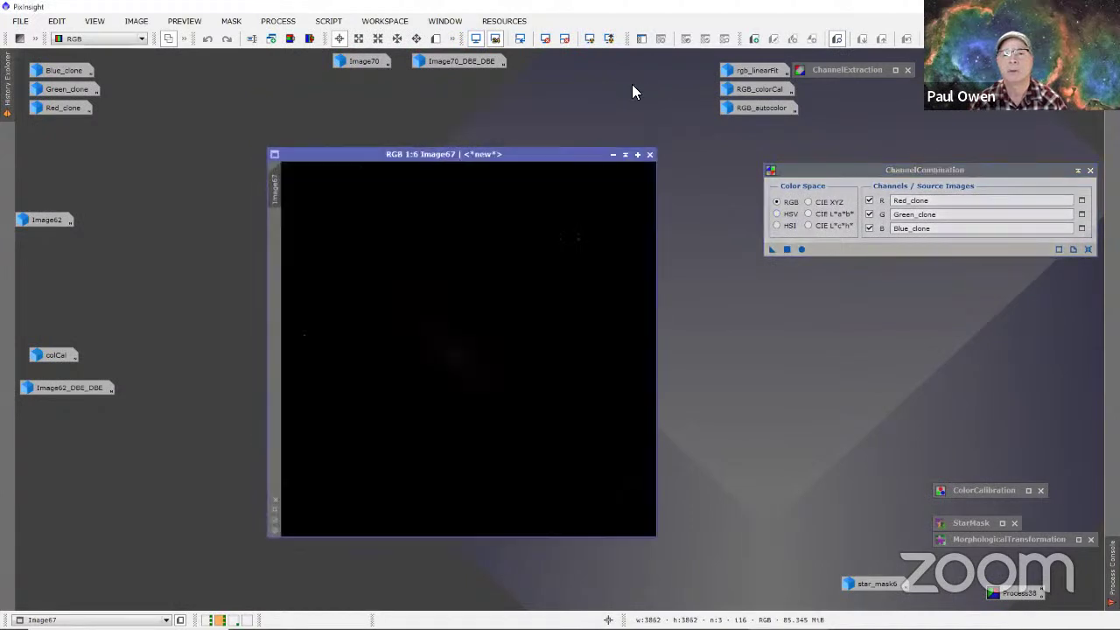
pyautogui.click(590, 39)
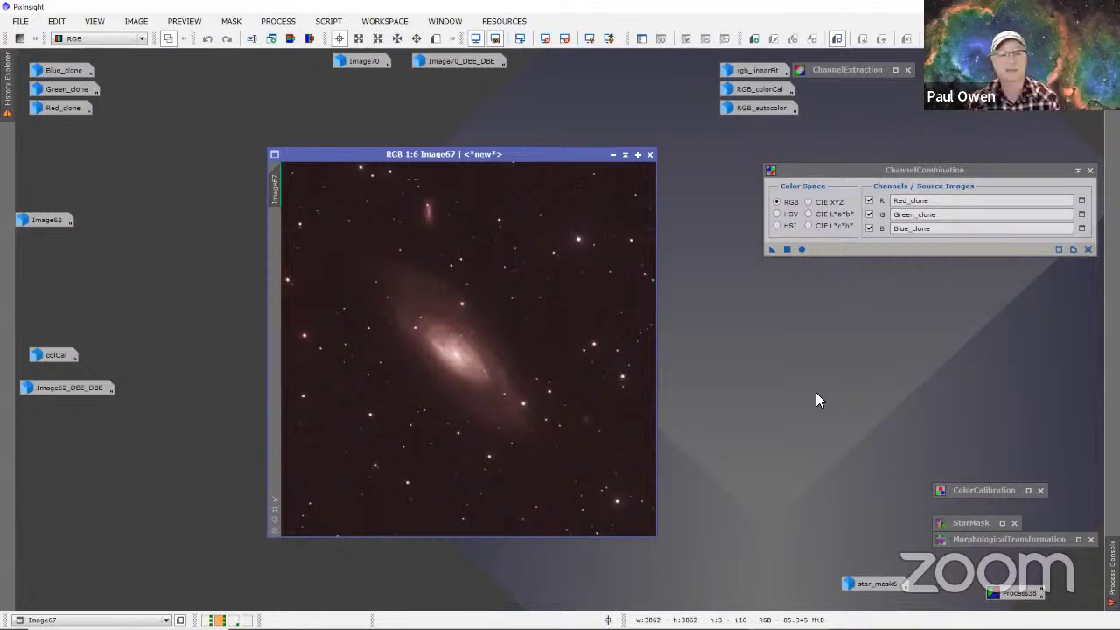
# Step: Examine the combined image's histogram and stretch preview in the EZ Soft Stretch script, and close it without running
pyautogui.click(329, 22)
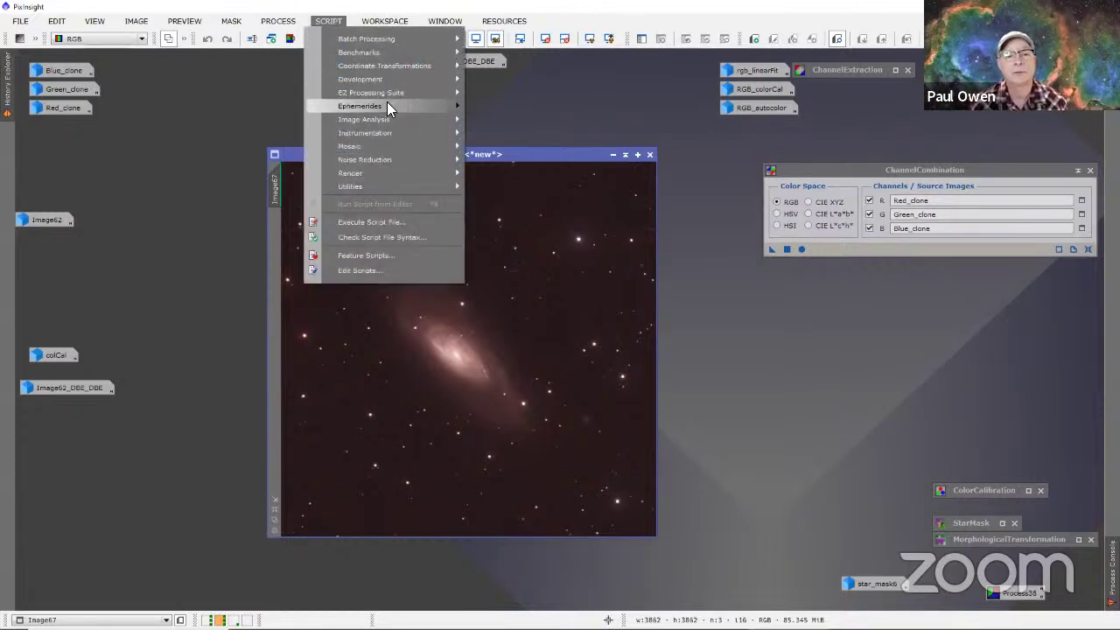
pyautogui.moveTo(381, 94)
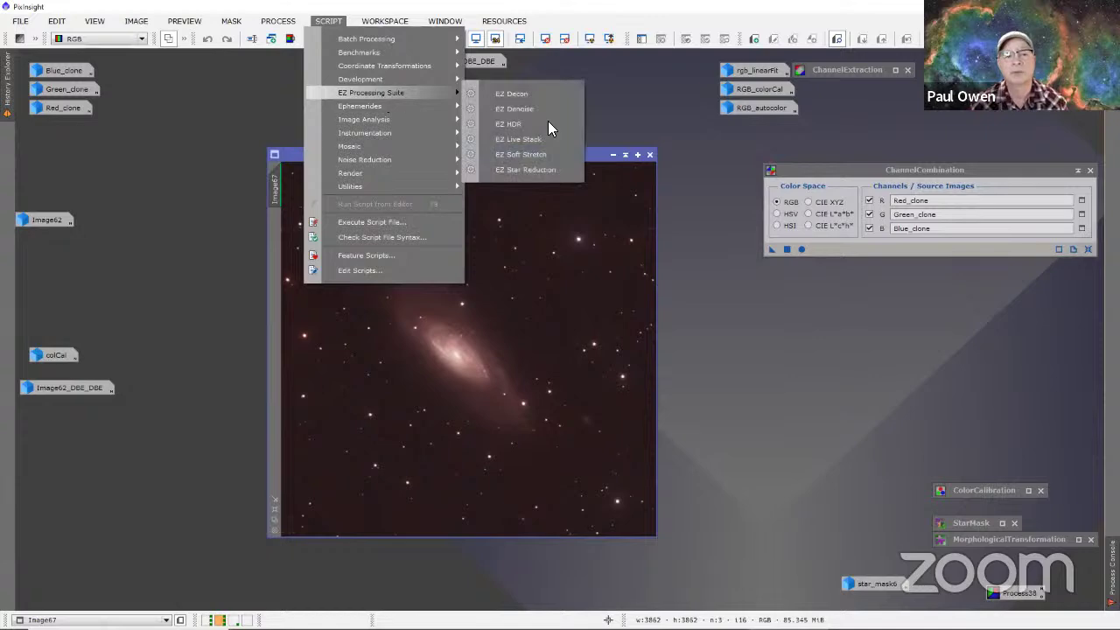
pyautogui.click(514, 154)
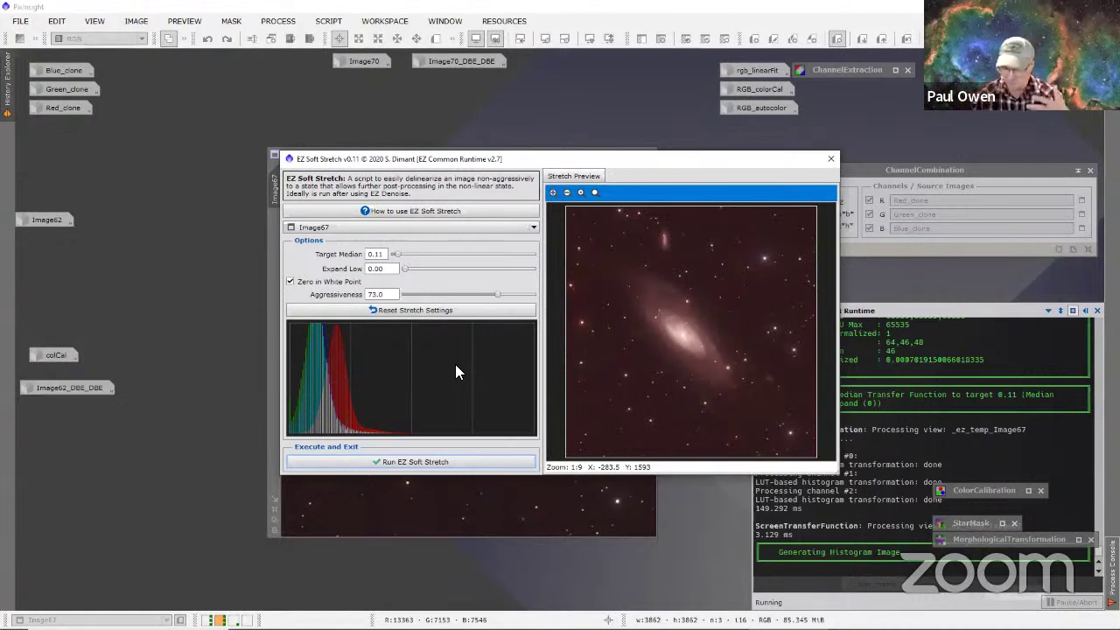
pyautogui.click(831, 159)
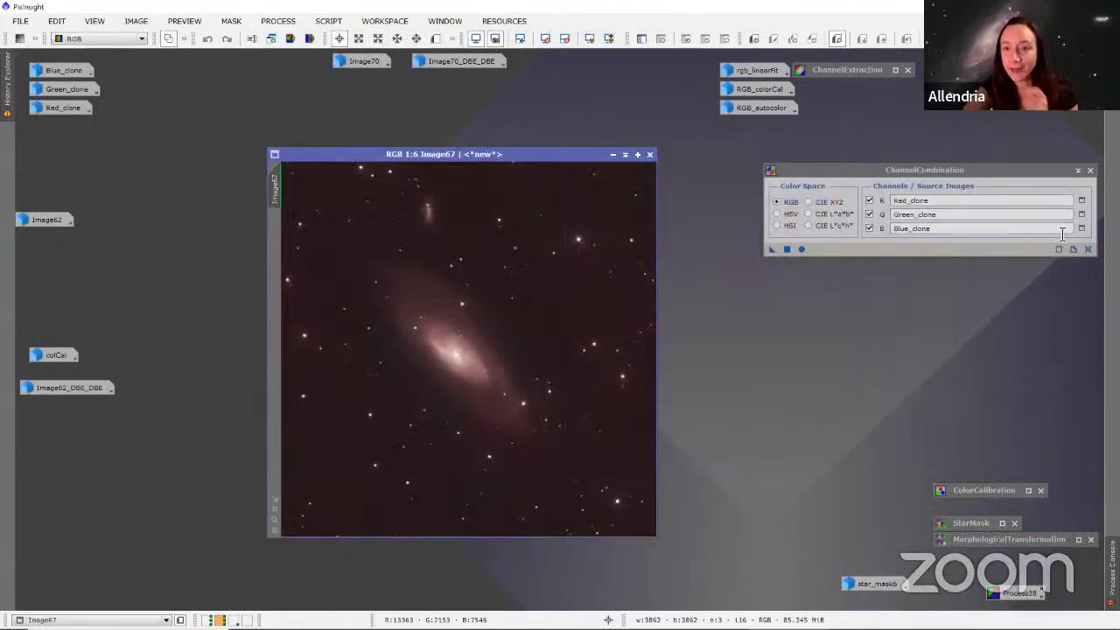
# Step: Minimise the combined RGB image and place its icon near the clone icons, with ChannelCombination moved slightly aside
pyautogui.moveTo(892, 170); pyautogui.dragTo(842, 154)
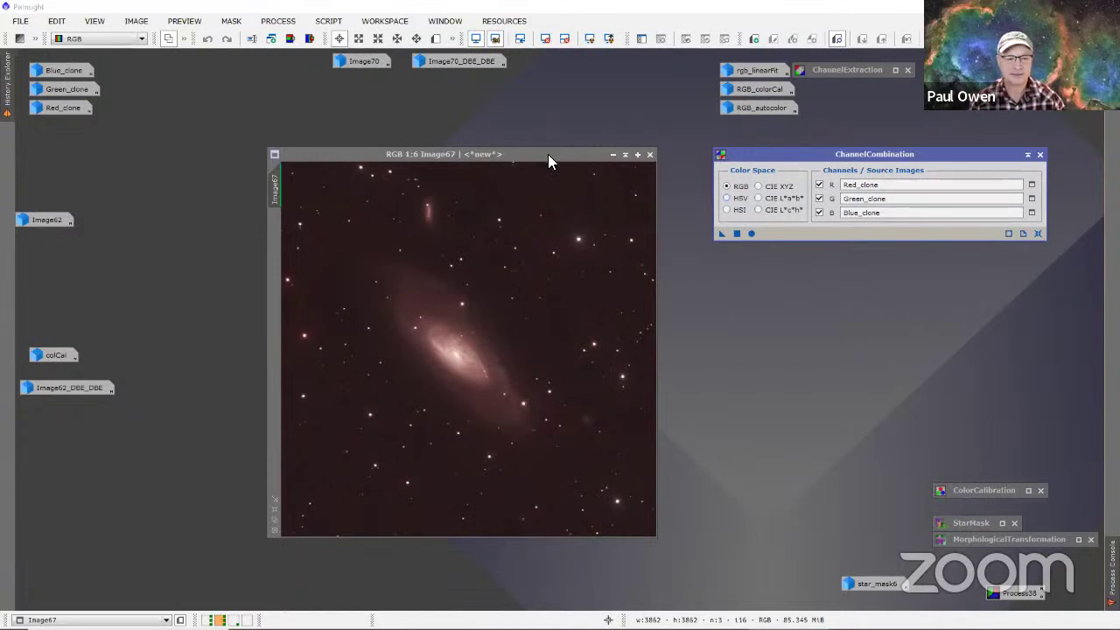
pyautogui.moveTo(547, 154); pyautogui.dragTo(462, 143)
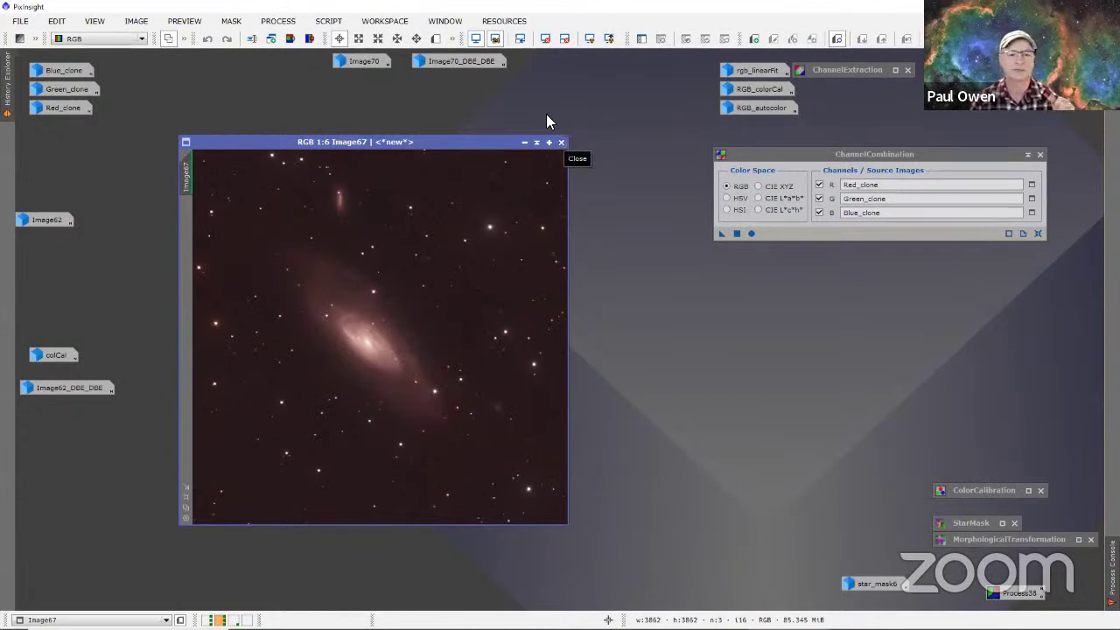
pyautogui.click(524, 143)
pyautogui.click(470, 216)
pyautogui.moveTo(395, 338); pyautogui.dragTo(189, 146)
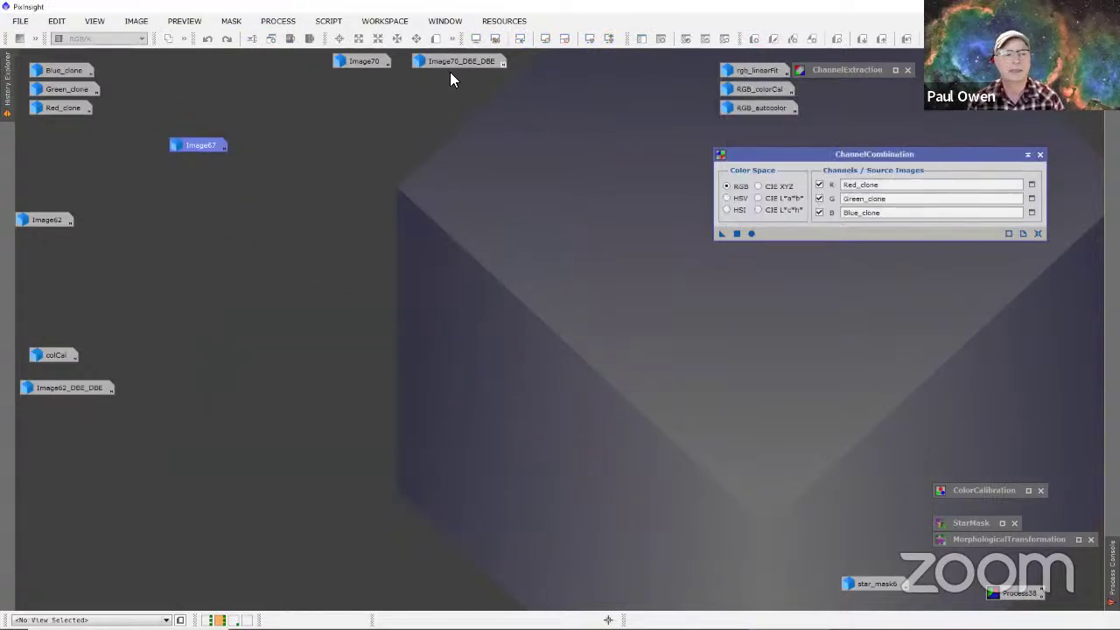
# Step: View the rgb_linearFit image and minimise it again, declining to close it
pyautogui.doubleClick(761, 70)
pyautogui.click(500, 140)
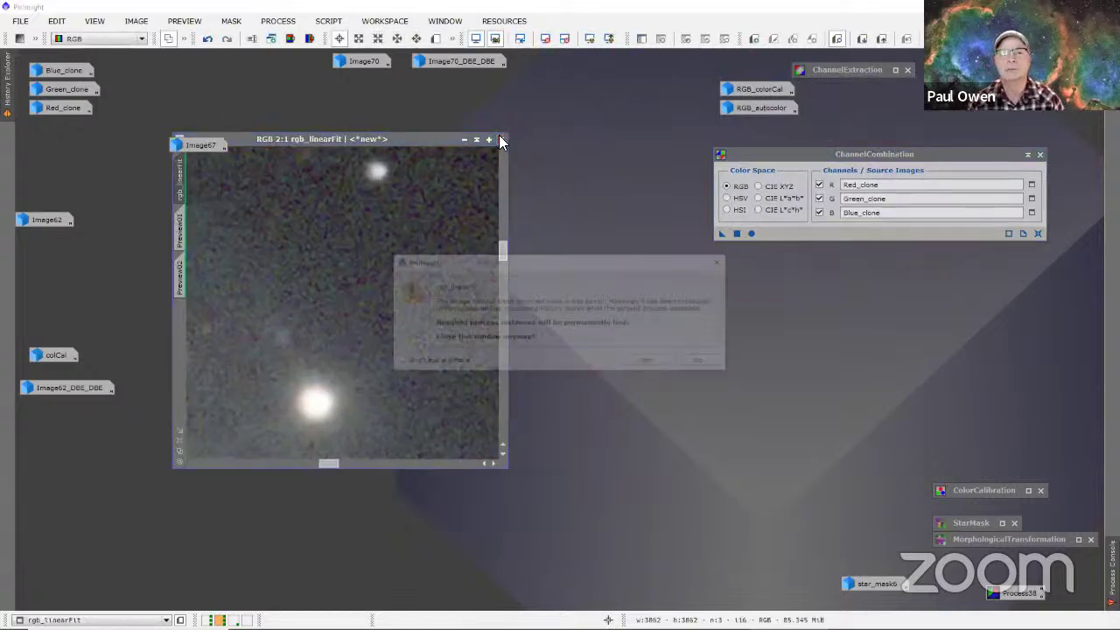
pyautogui.click(696, 363)
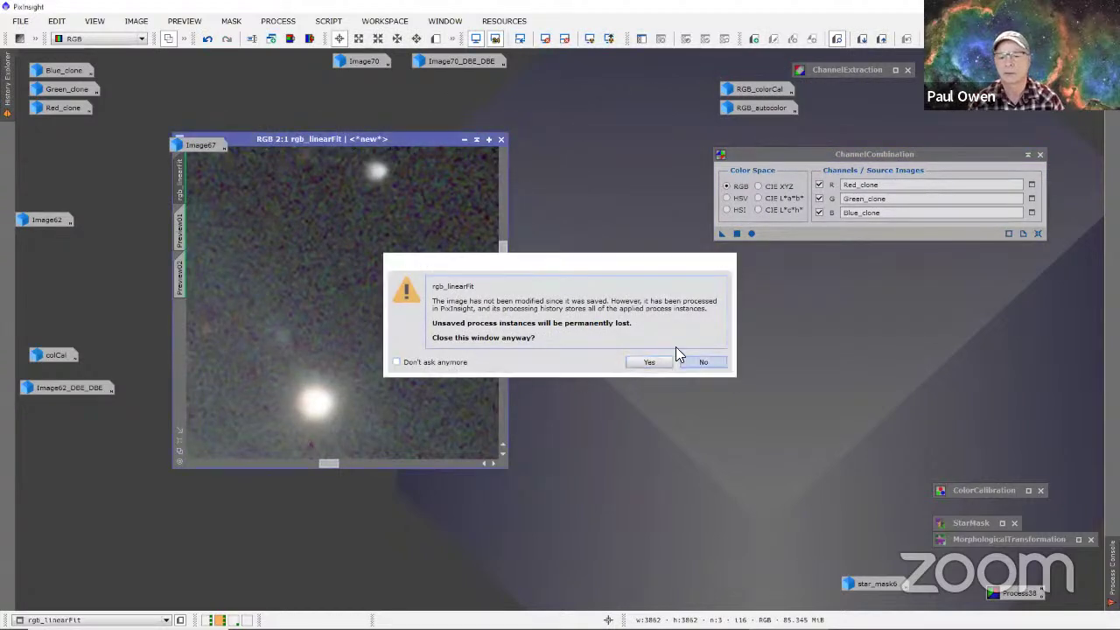
pyautogui.click(461, 138)
pyautogui.click(491, 132)
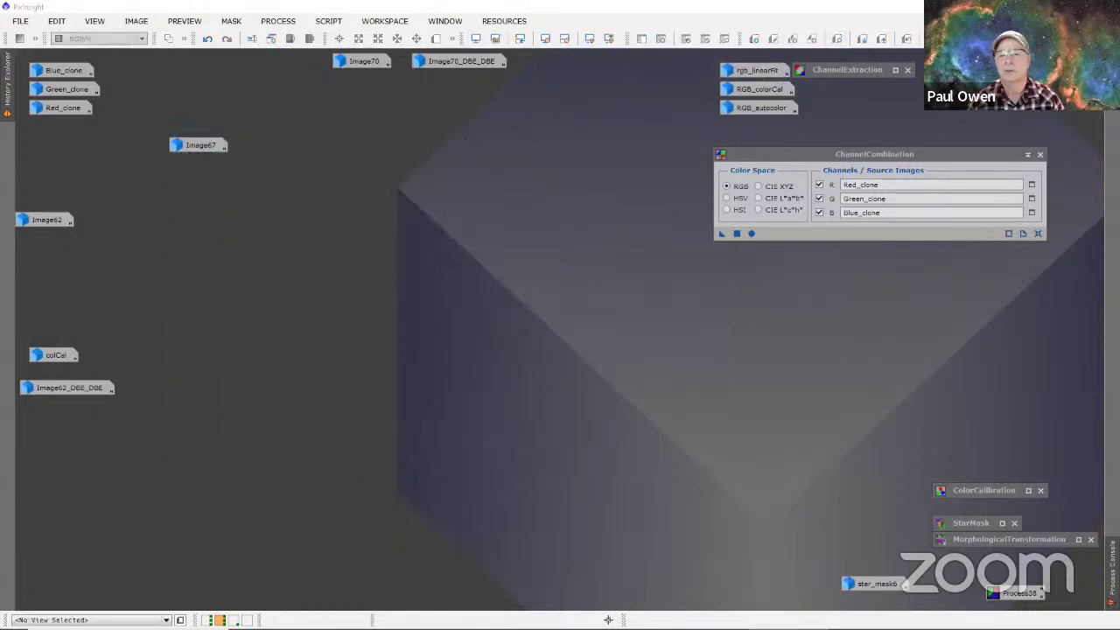
# Step: Open the LinearFit process beside ChannelCombination, set Green_clone as its reference image and minimise Green_clone again
pyautogui.click(288, 24)
pyautogui.moveTo(367, 12)
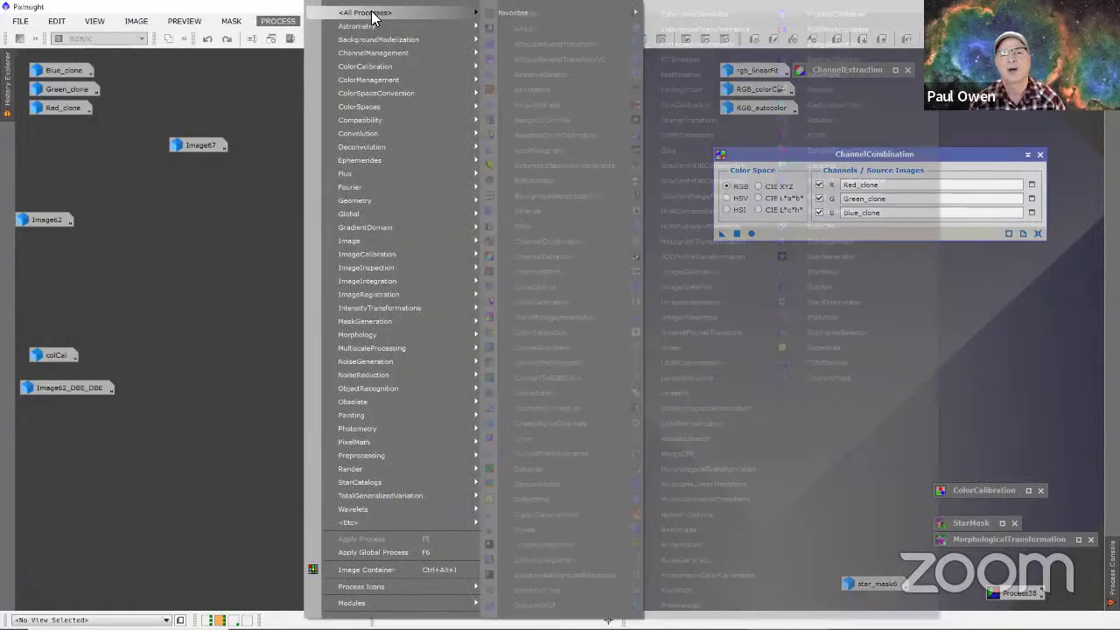
pyautogui.click(681, 392)
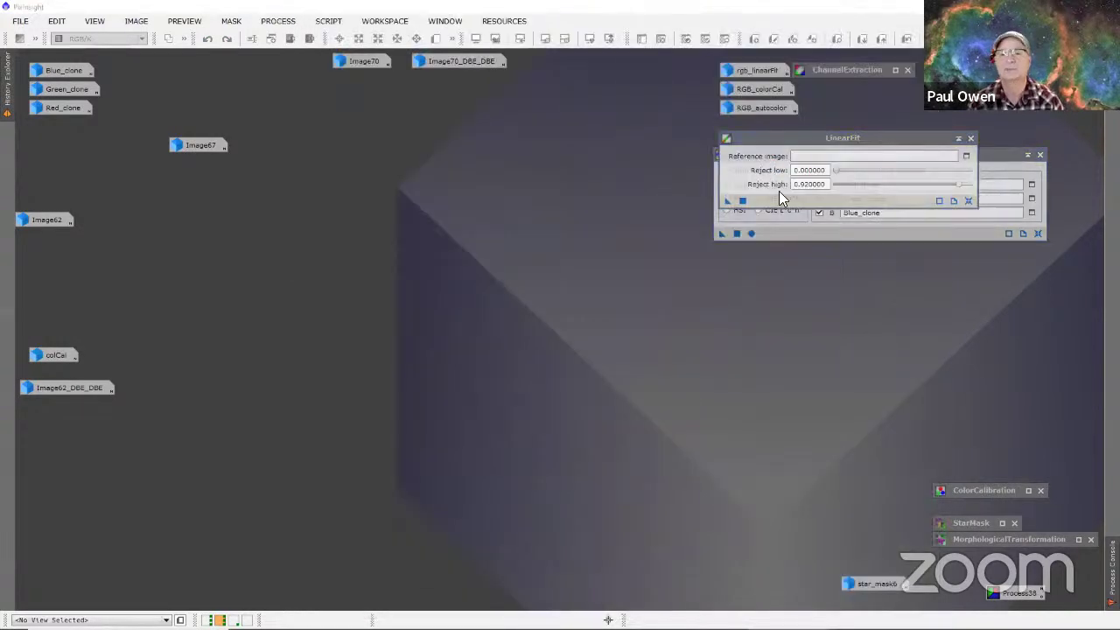
pyautogui.moveTo(577, 204); pyautogui.dragTo(466, 156)
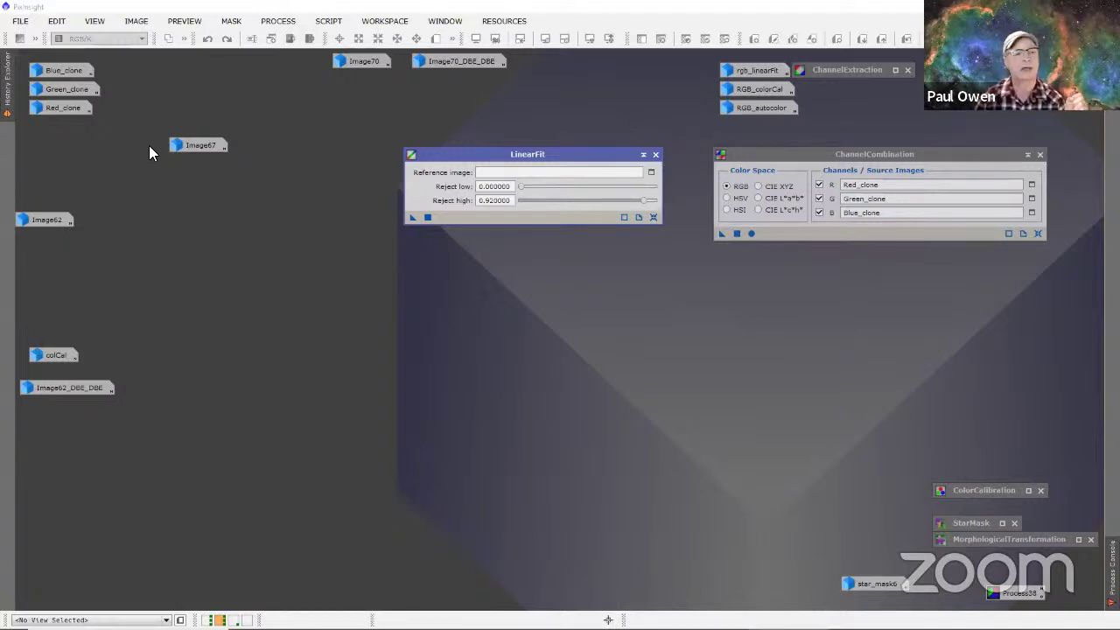
pyautogui.doubleClick(66, 90)
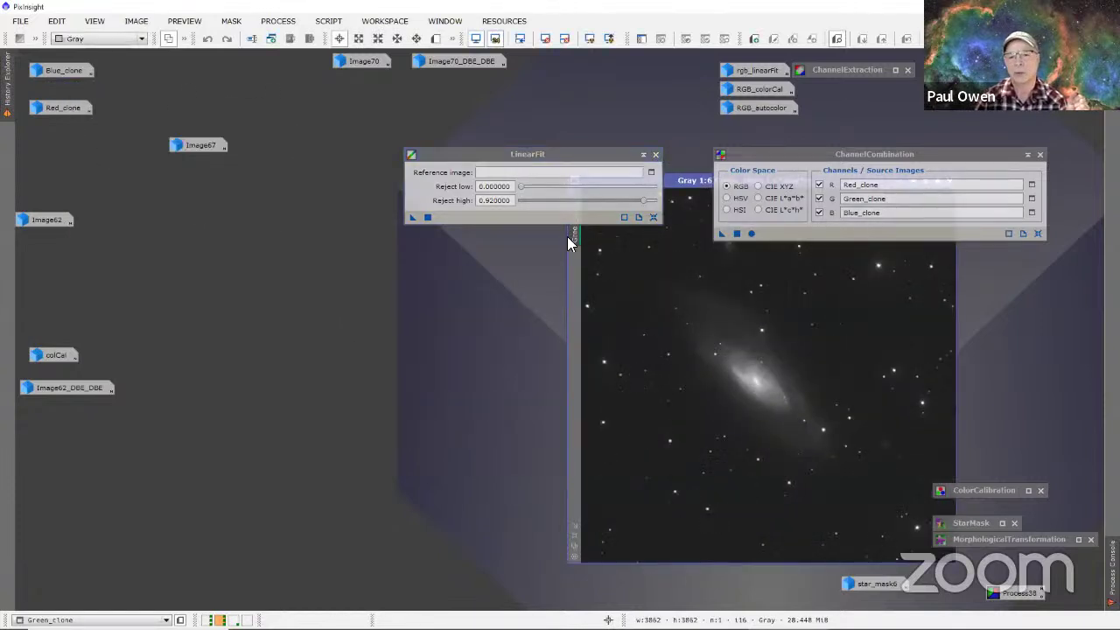
pyautogui.moveTo(568, 240); pyautogui.dragTo(499, 171)
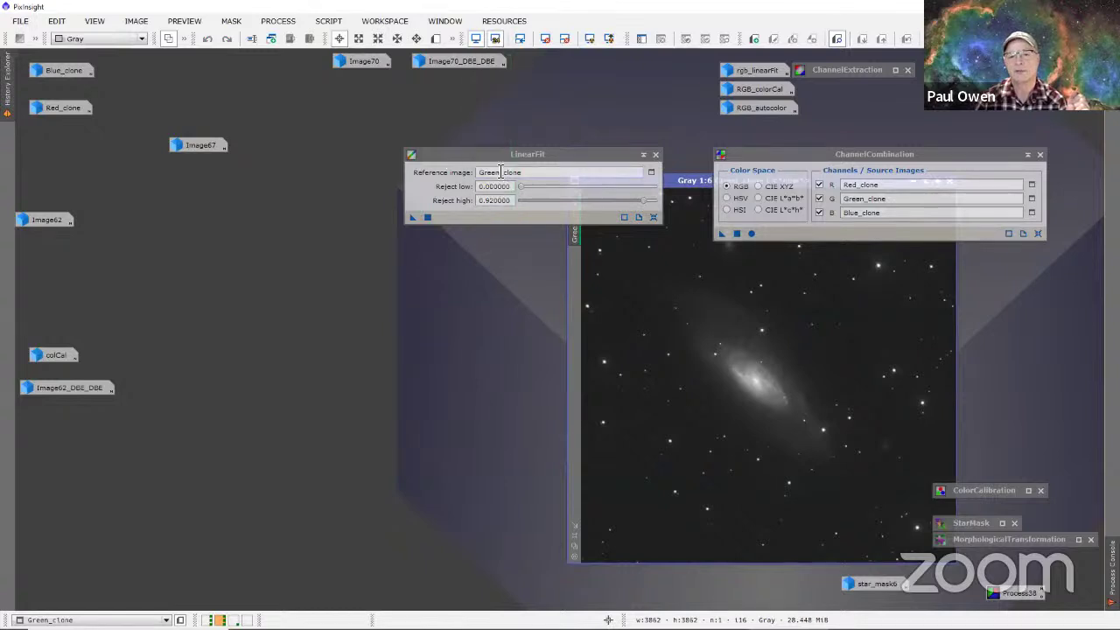
pyautogui.moveTo(679, 182); pyautogui.dragTo(369, 289)
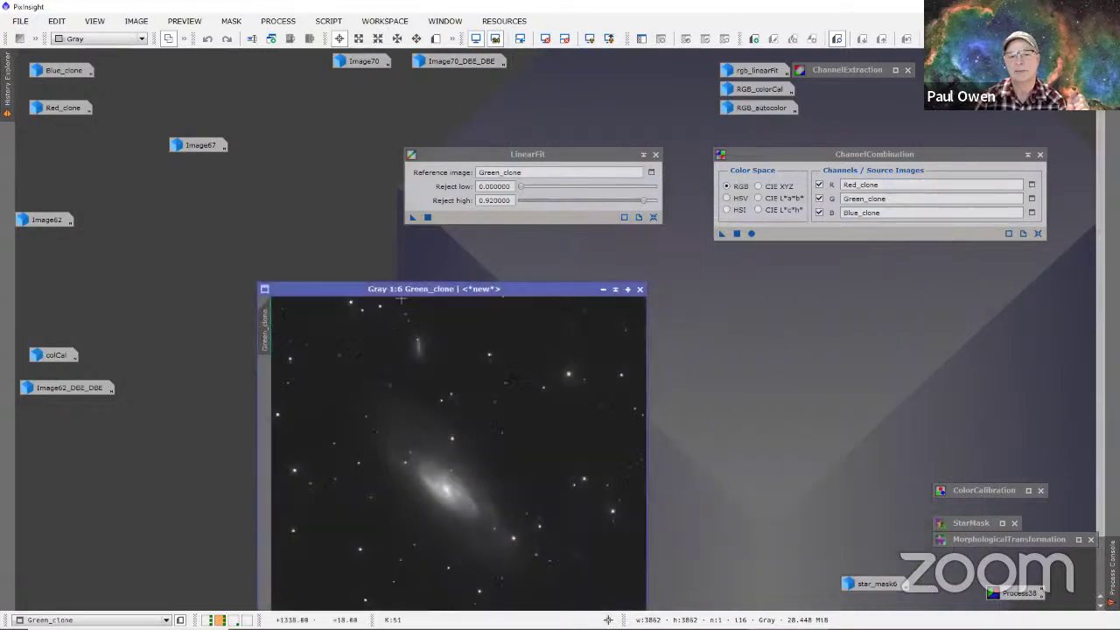
pyautogui.click(602, 289)
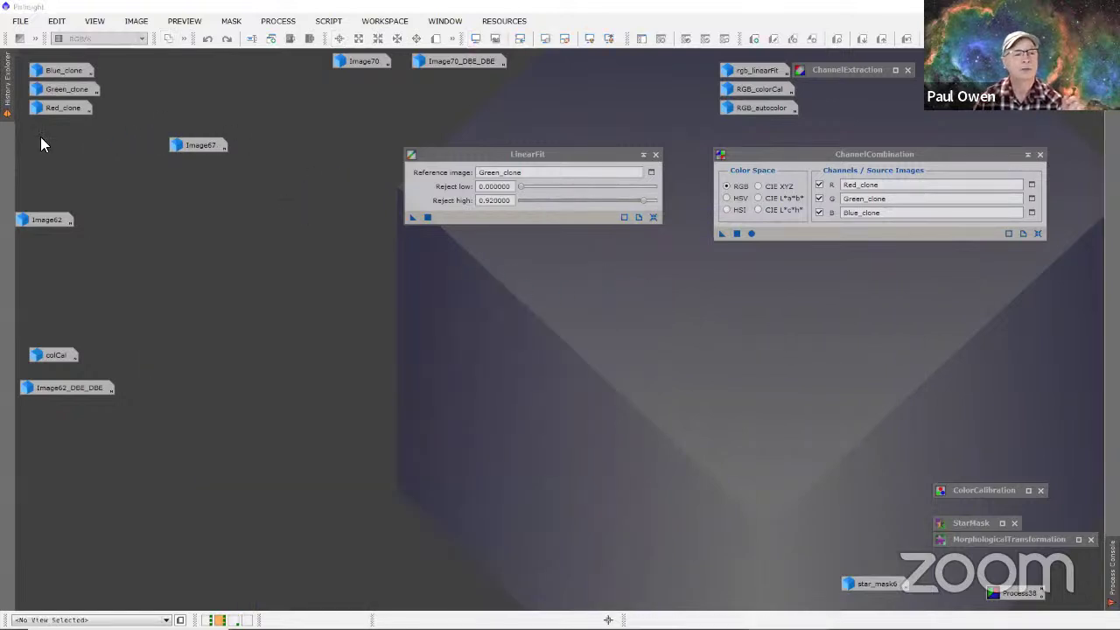
# Step: Reopen the Red_clone and Blue_clone images and place Blue_clone below the LinearFit window
pyautogui.doubleClick(63, 106)
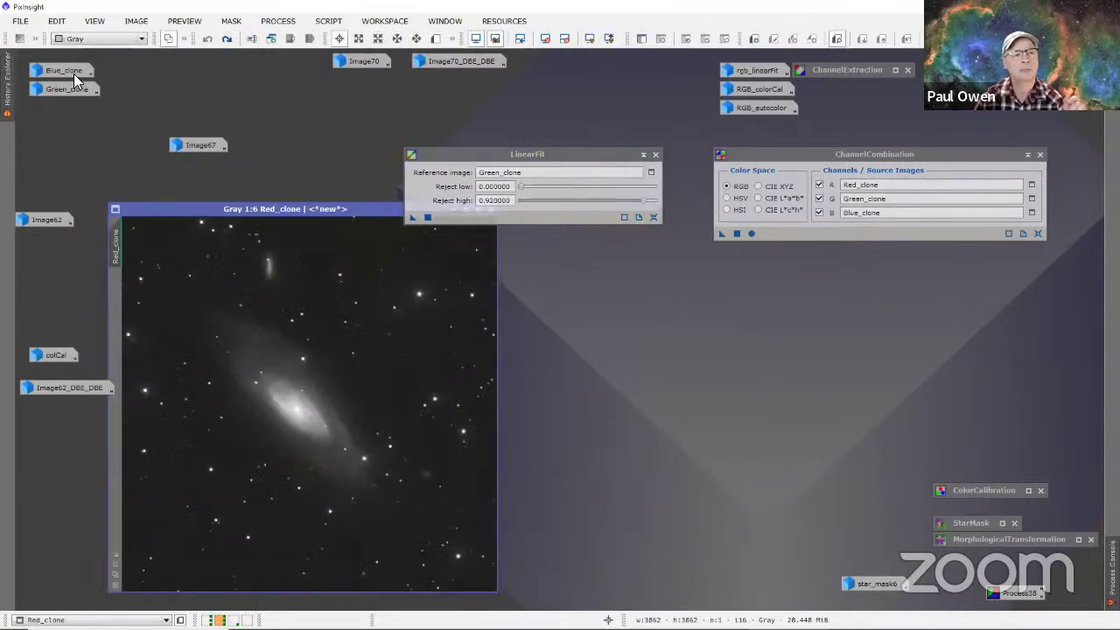
pyautogui.doubleClick(62, 71)
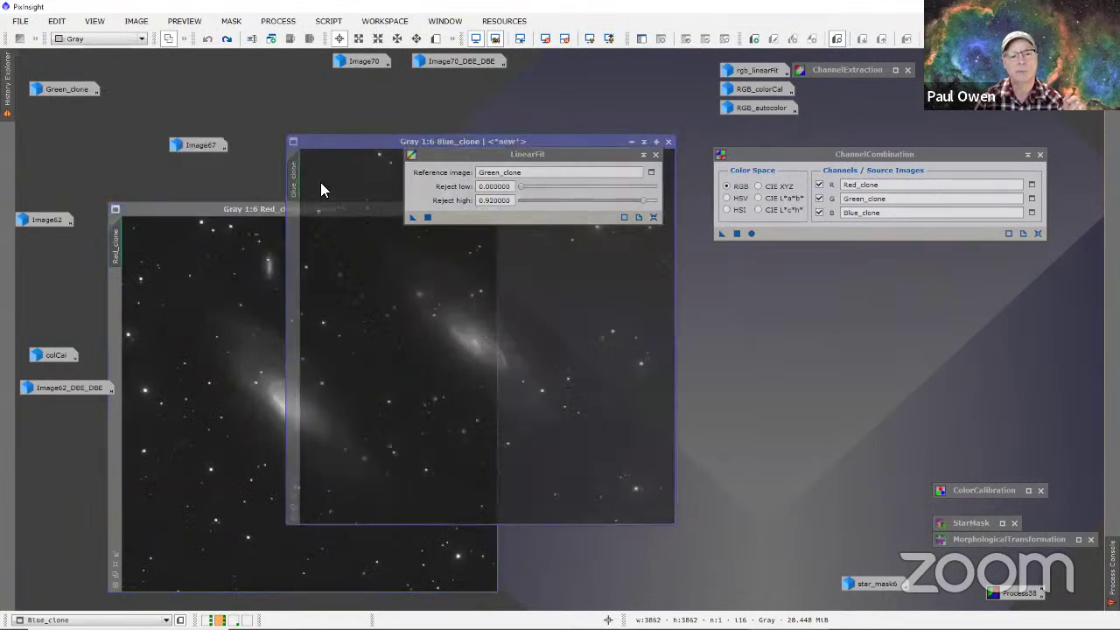
pyautogui.moveTo(334, 138); pyautogui.dragTo(387, 238)
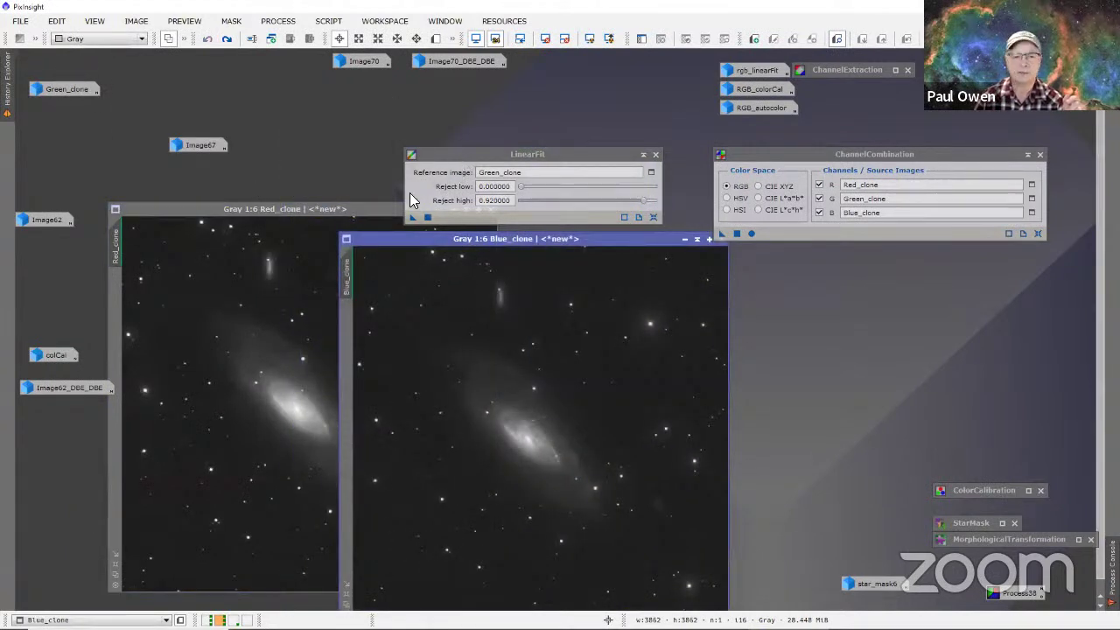
# Step: Apply the green-referenced LinearFit to Red_clone and minimise that image
pyautogui.moveTo(413, 217); pyautogui.dragTo(200, 307)
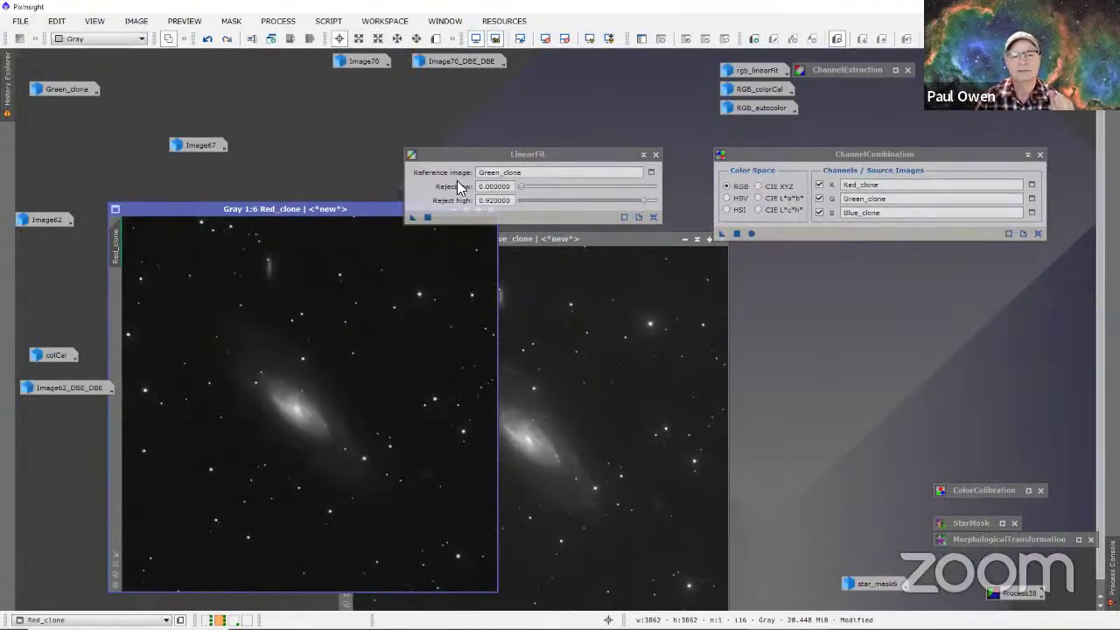
pyautogui.moveTo(376, 207); pyautogui.dragTo(313, 199)
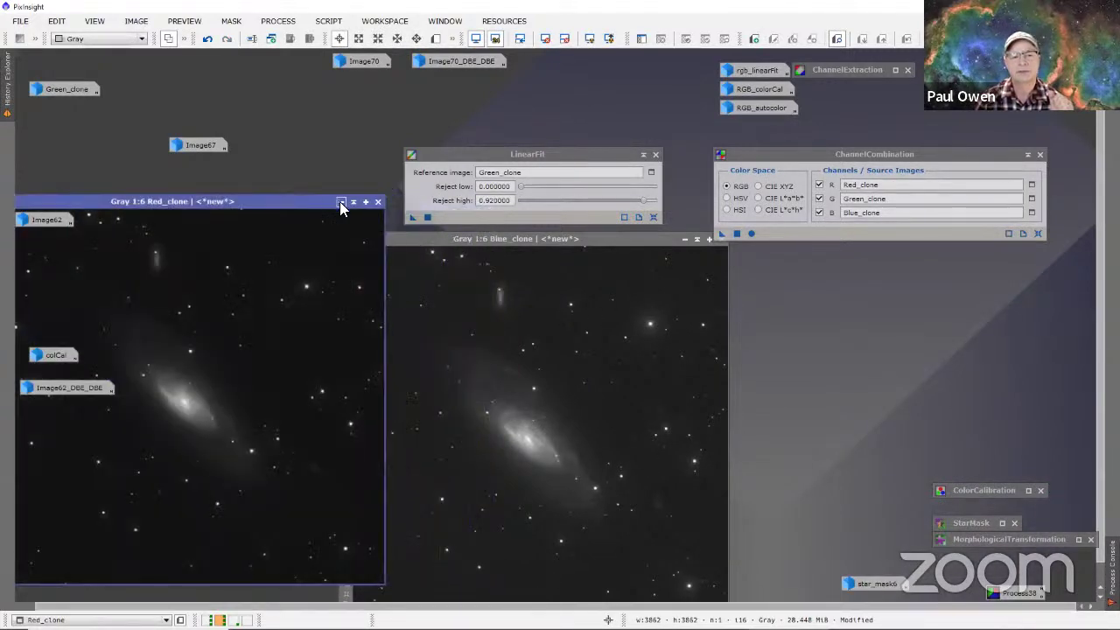
pyautogui.click(341, 202)
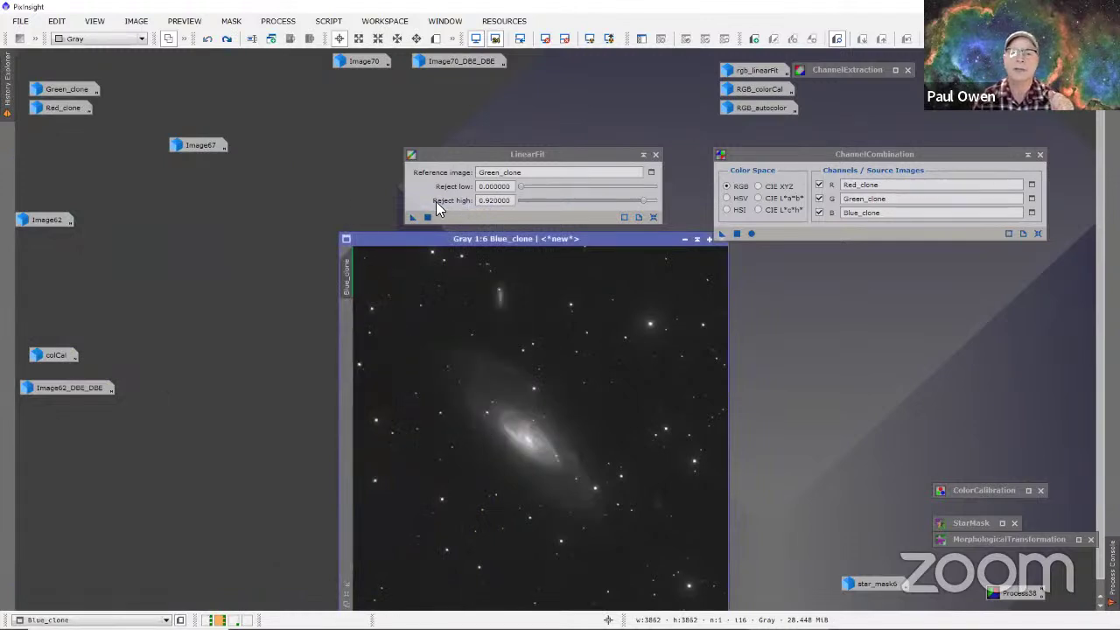
# Step: Apply the same LinearFit to Blue_clone, minimise the image and close the LinearFit process
pyautogui.moveTo(411, 215); pyautogui.dragTo(437, 330)
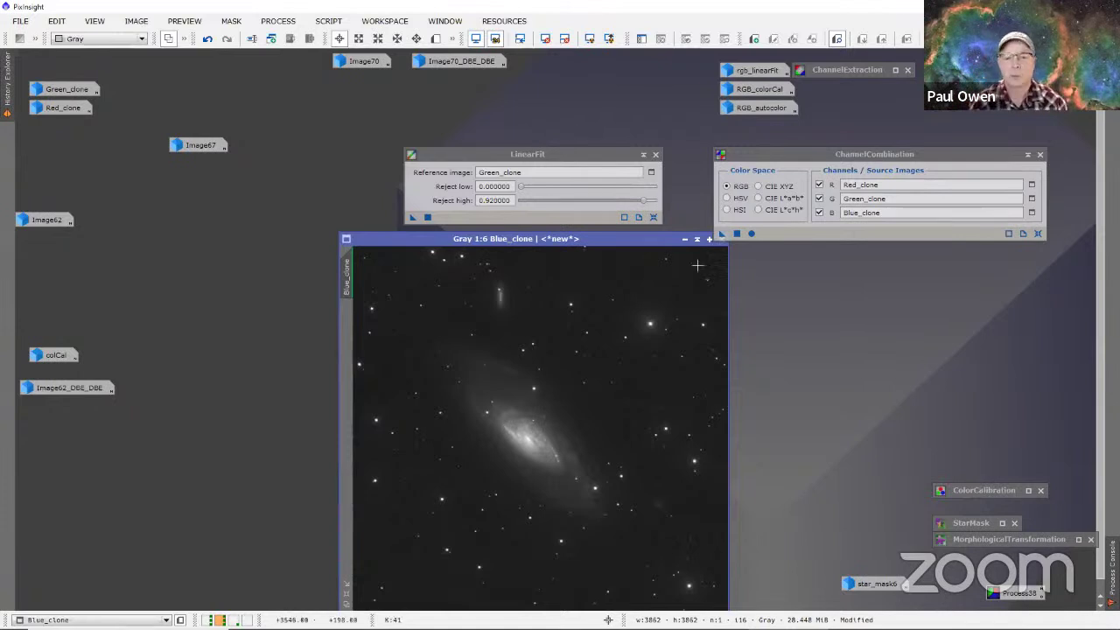
pyautogui.click(684, 239)
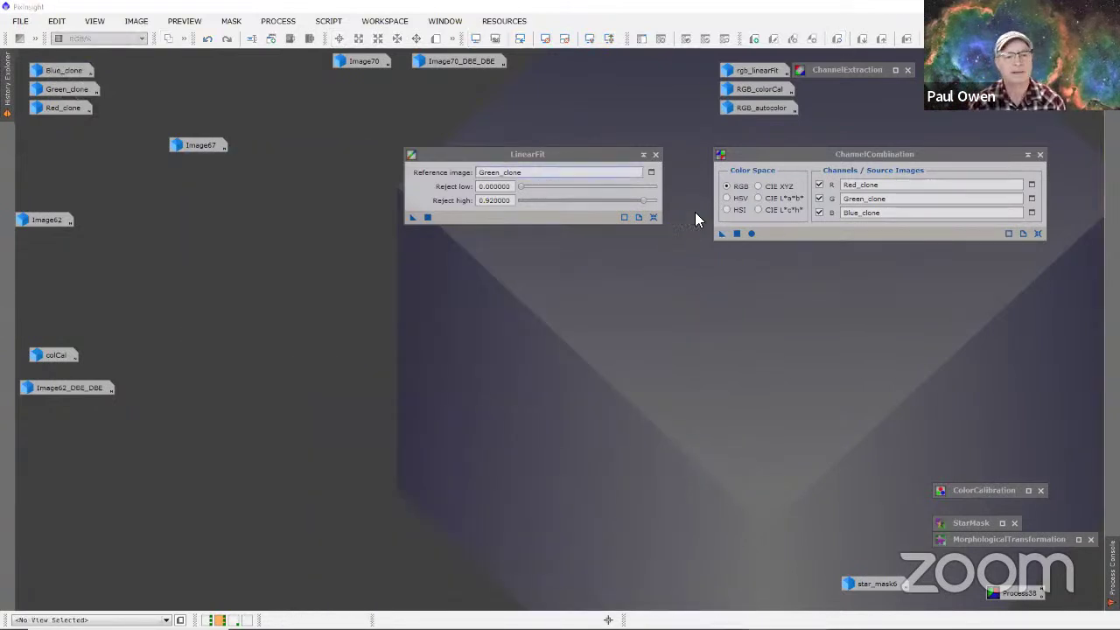
pyautogui.click(656, 155)
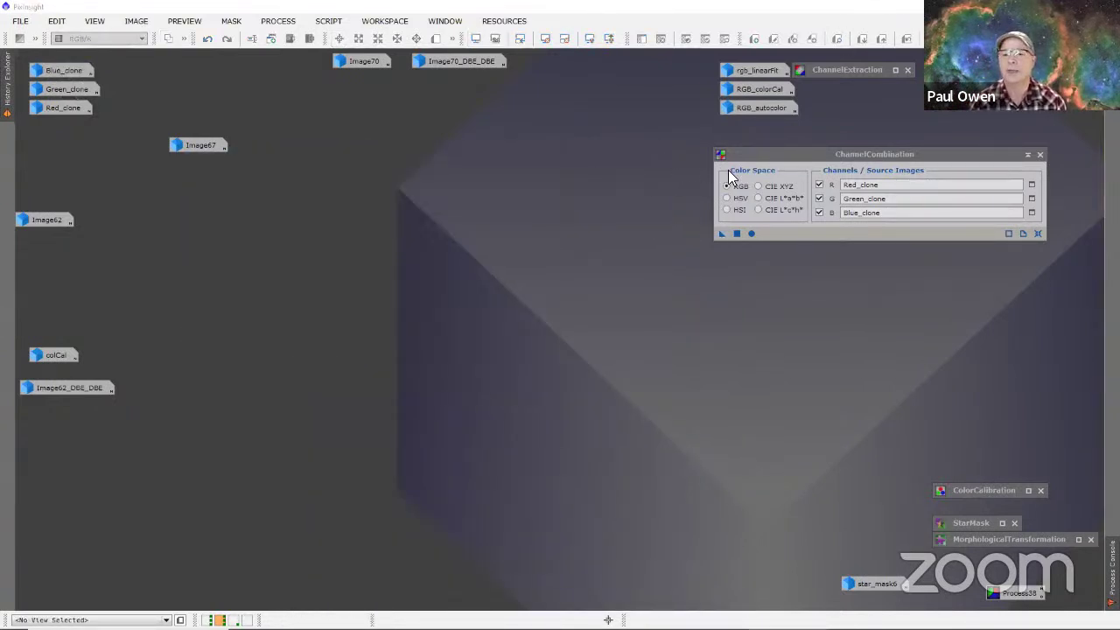
# Step: Reset ChannelCombination and assign Blue_clone, Green_clone and Red_clone as the B, G and R source images
pyautogui.moveTo(772, 154); pyautogui.dragTo(436, 98)
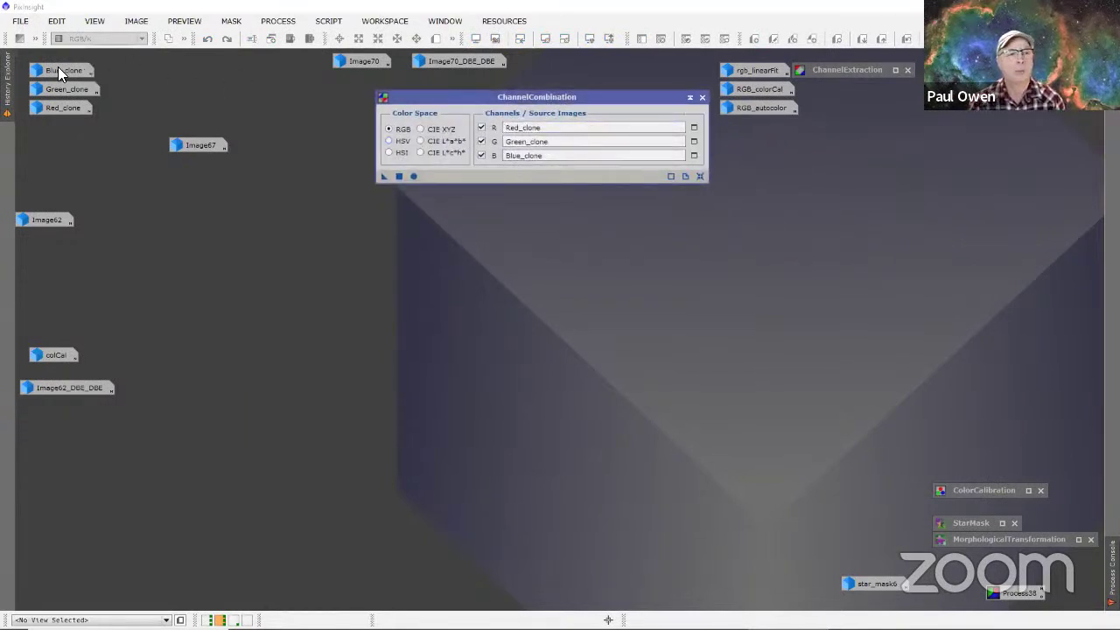
pyautogui.click(699, 176)
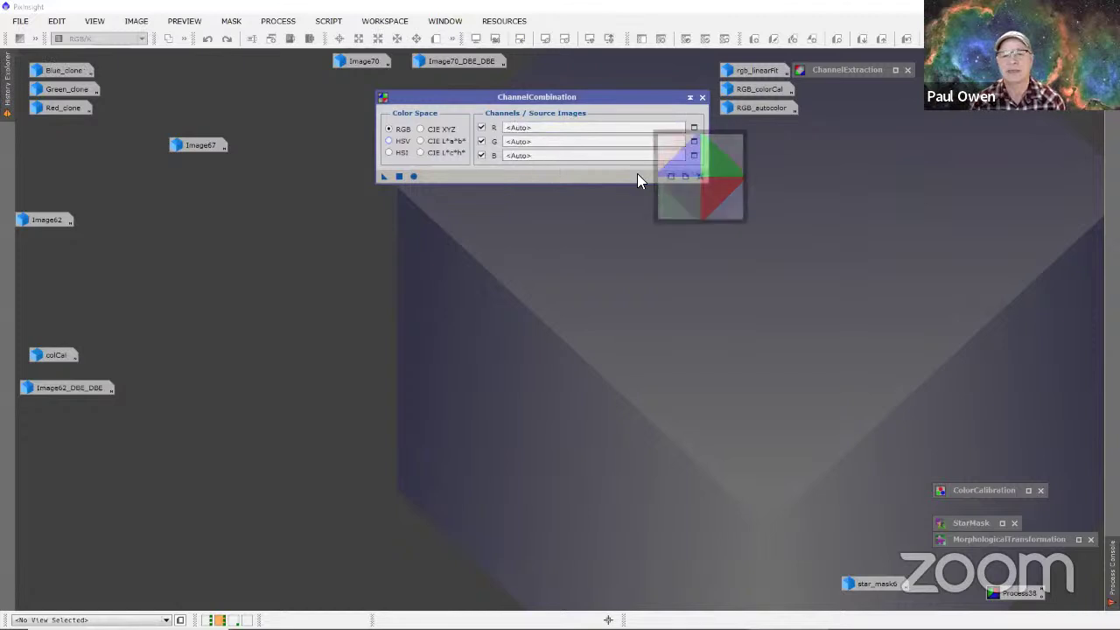
pyautogui.moveTo(59, 68)
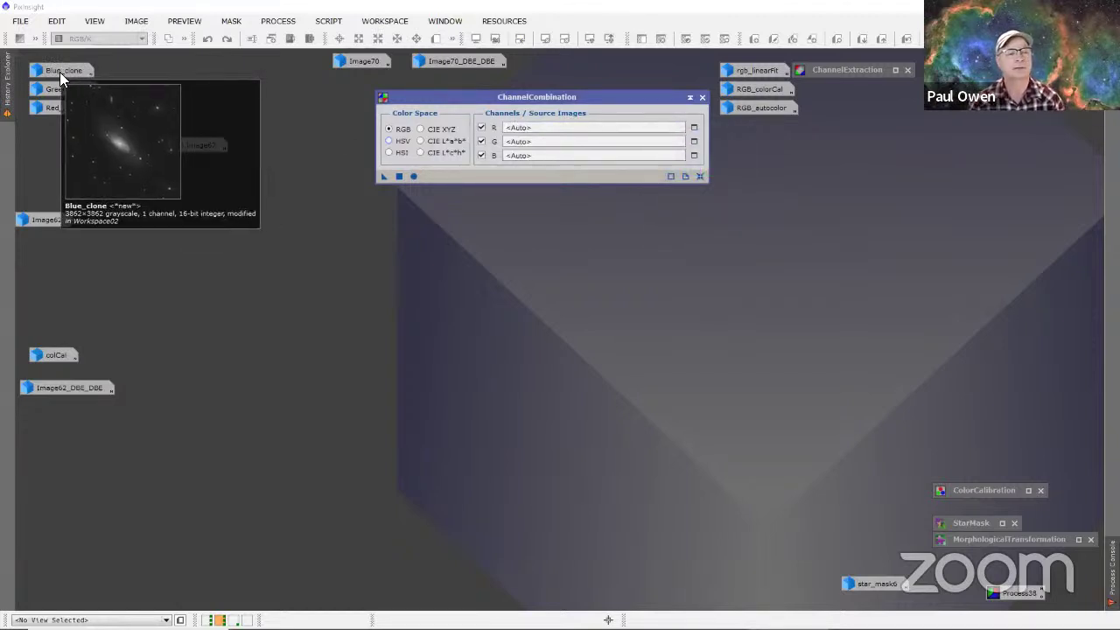
pyautogui.moveTo(59, 71); pyautogui.dragTo(516, 156)
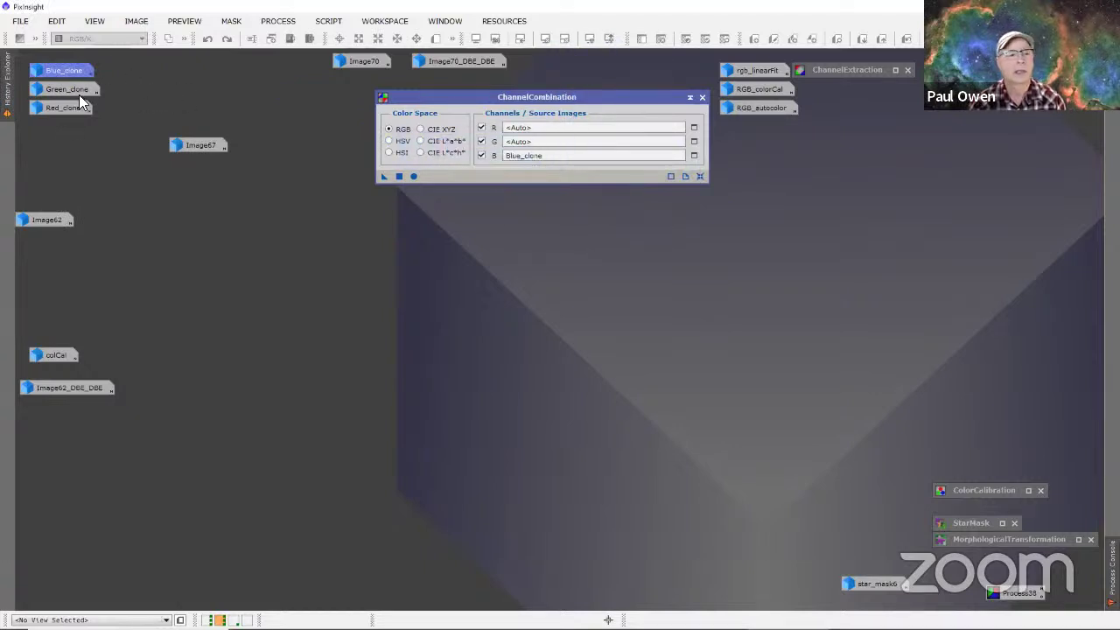
pyautogui.moveTo(65, 89); pyautogui.dragTo(537, 142)
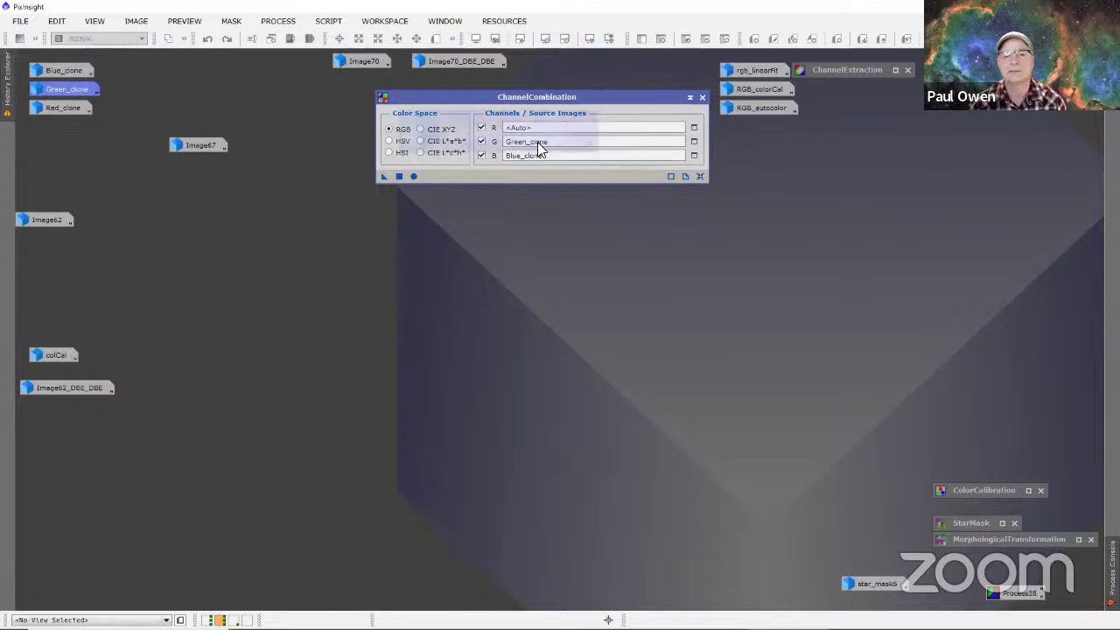
pyautogui.moveTo(63, 107); pyautogui.dragTo(531, 130)
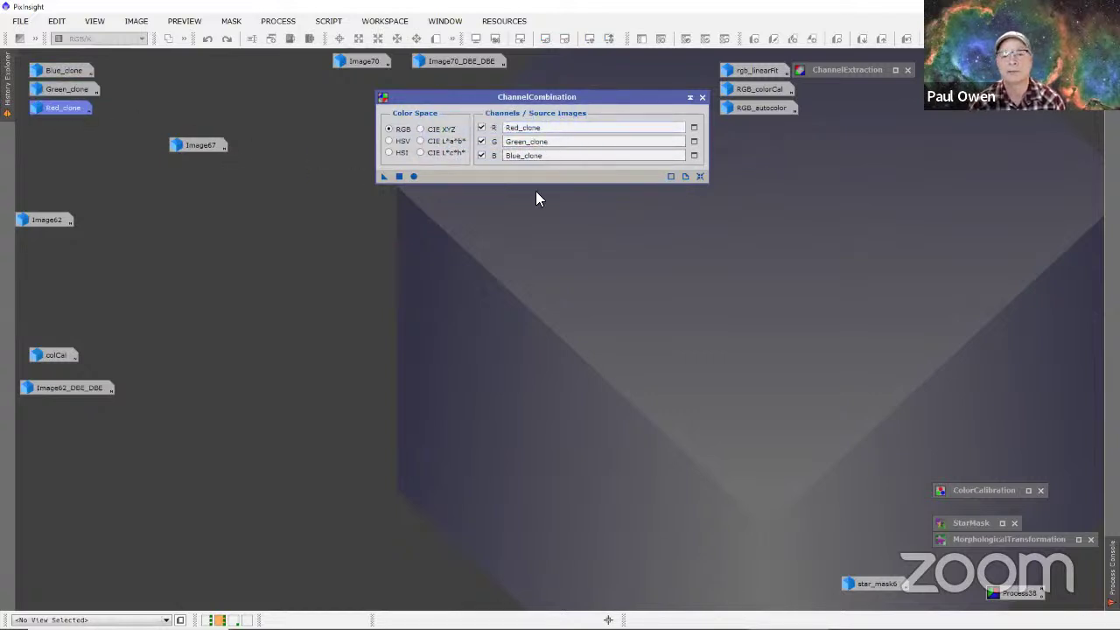
# Step: Combine the fitted channels into a new RGB image and auto-stretch its display, with ChannelCombination minimised out of the way
pyautogui.click(413, 177)
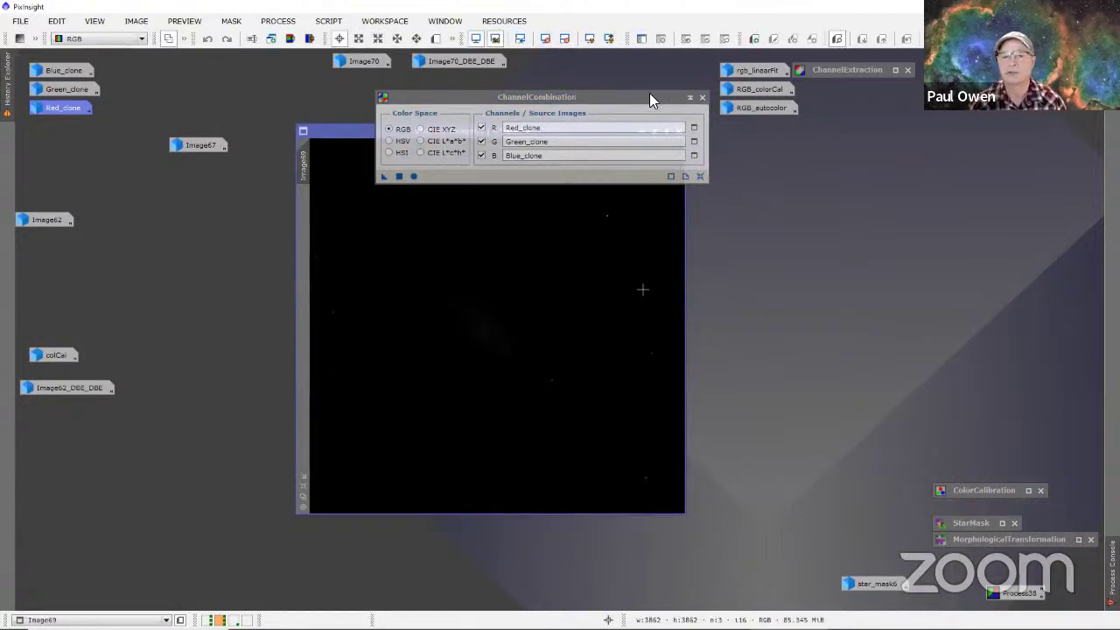
pyautogui.moveTo(612, 98); pyautogui.dragTo(966, 148)
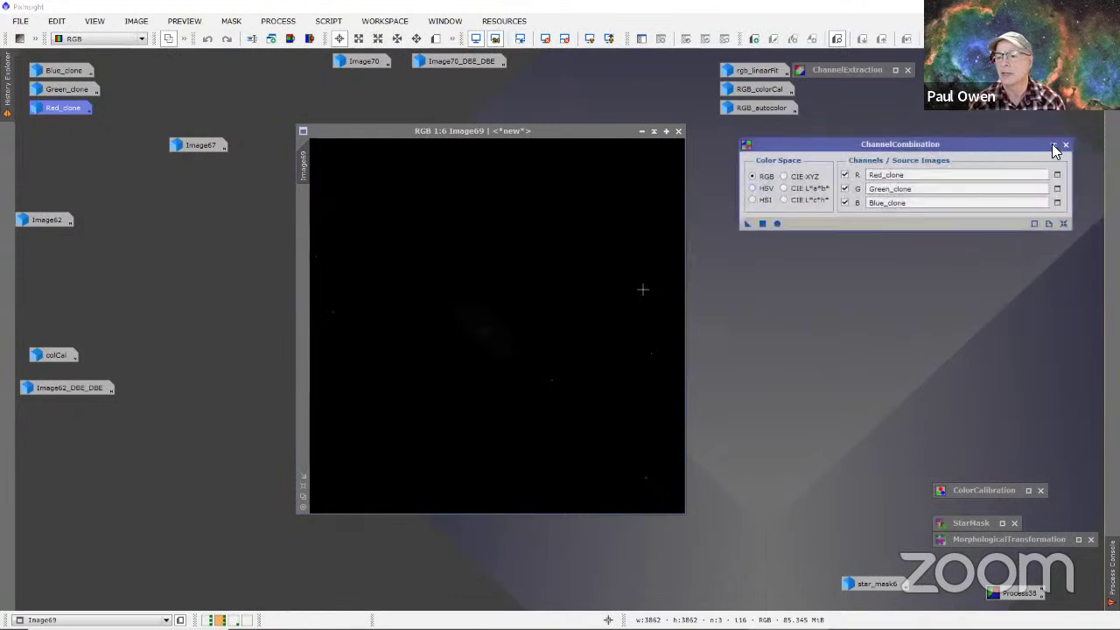
pyautogui.click(1052, 145)
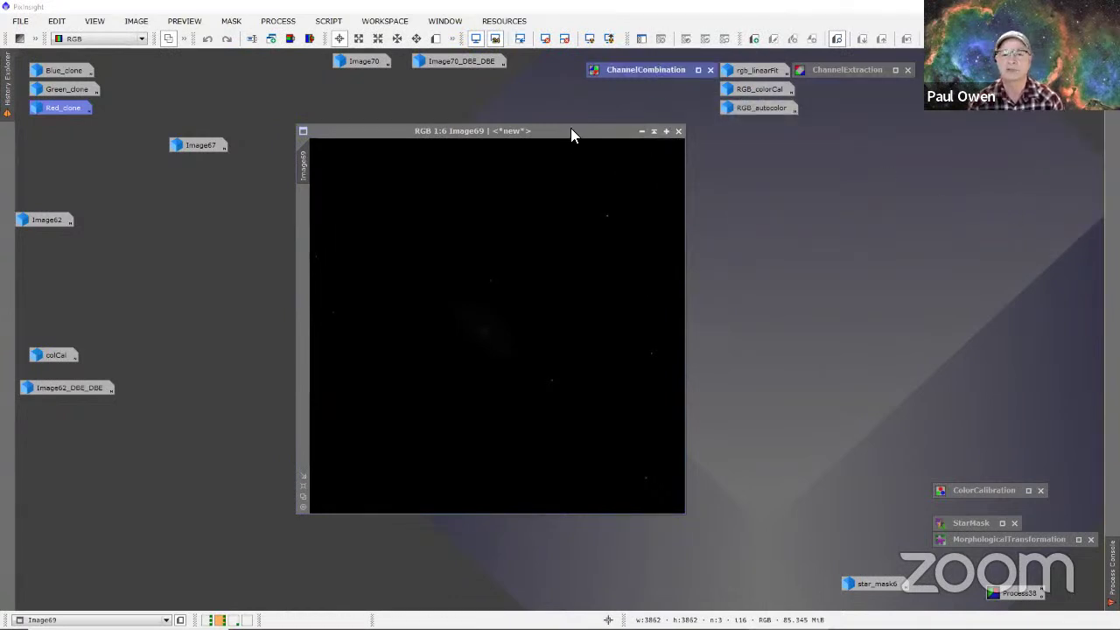
pyautogui.moveTo(569, 131); pyautogui.dragTo(709, 148)
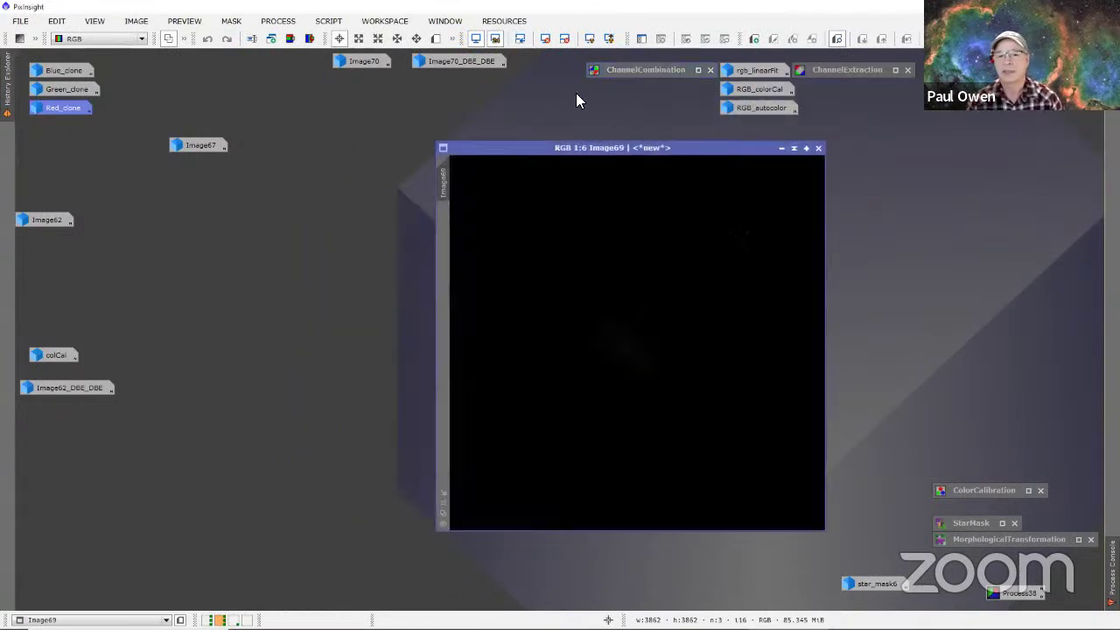
pyautogui.click(587, 40)
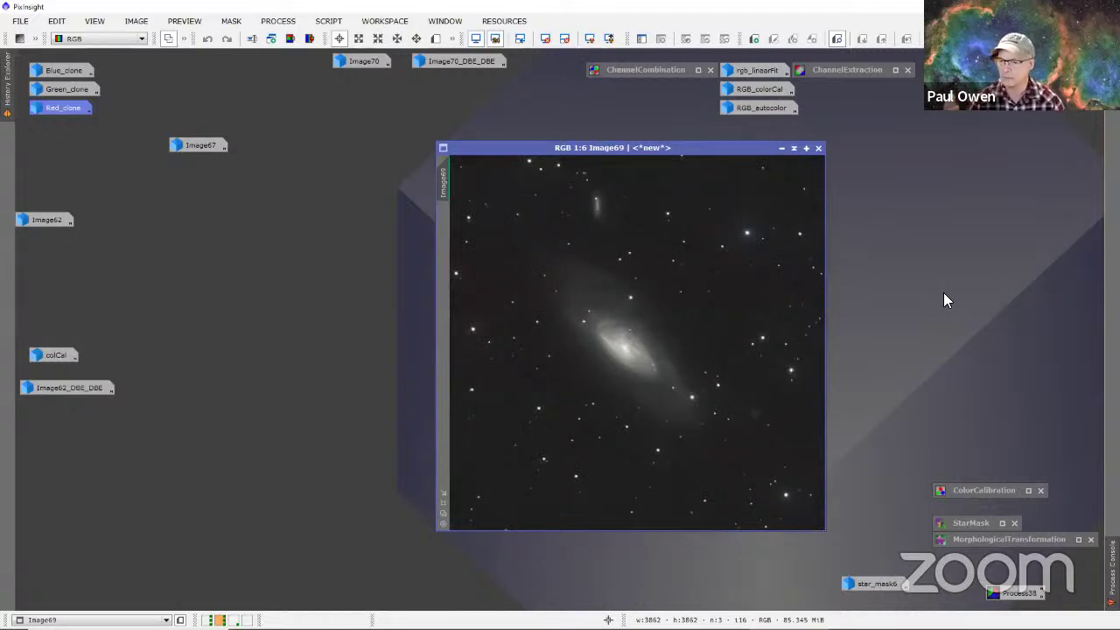
# Step: Reopen Image67 and place the new RGB image beside it to compare their colour balance
pyautogui.doubleClick(207, 147)
pyautogui.click(693, 145)
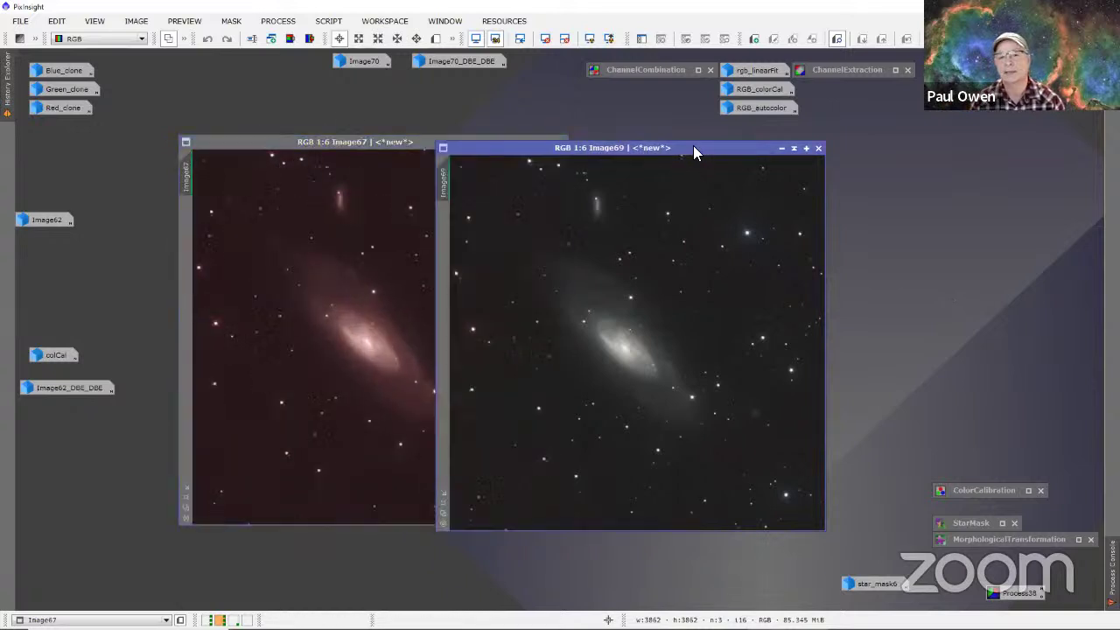
pyautogui.moveTo(692, 145); pyautogui.dragTo(775, 143)
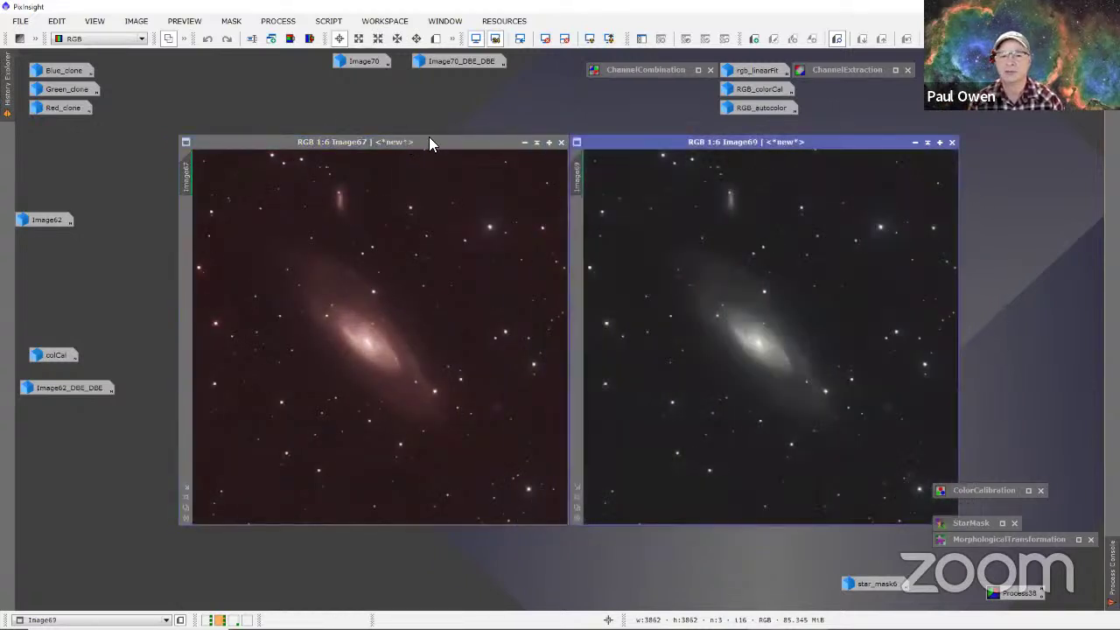
# Step: Close Image67 and move the linear-fitted RGB image, Image69, into the freed space near the clone icons
pyautogui.click(442, 143)
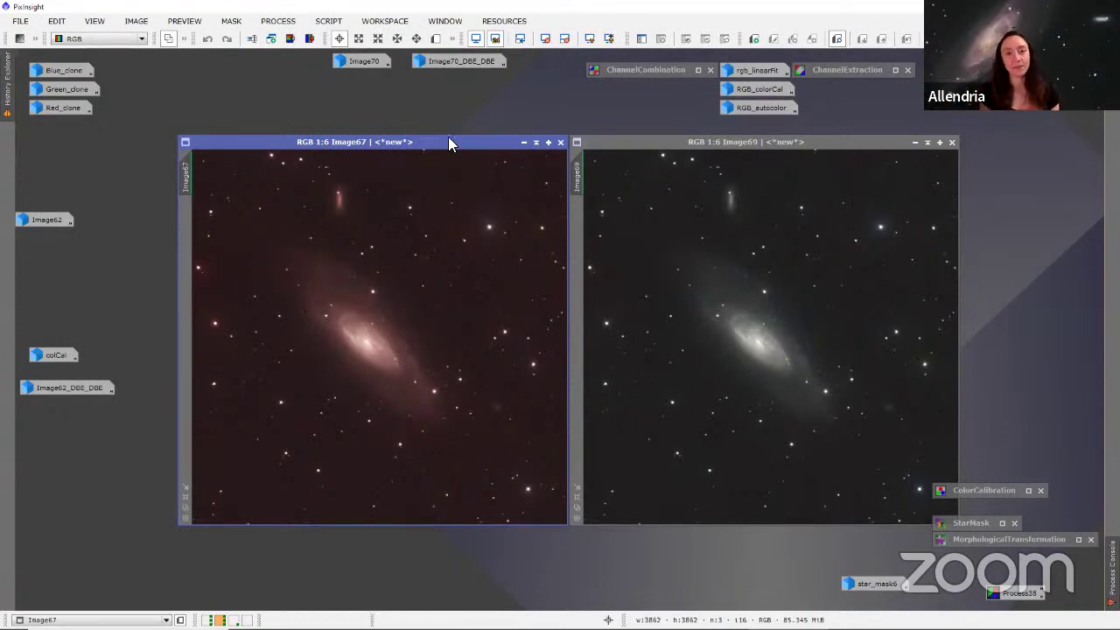
pyautogui.click(560, 141)
pyautogui.moveTo(588, 145); pyautogui.dragTo(219, 142)
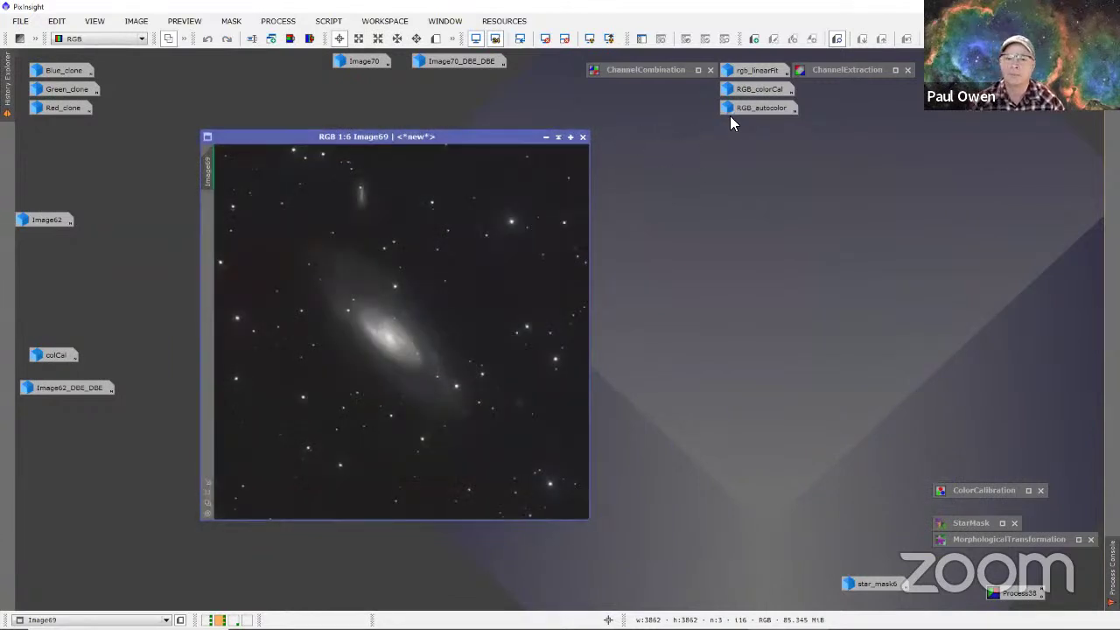
pyautogui.moveTo(762, 87)
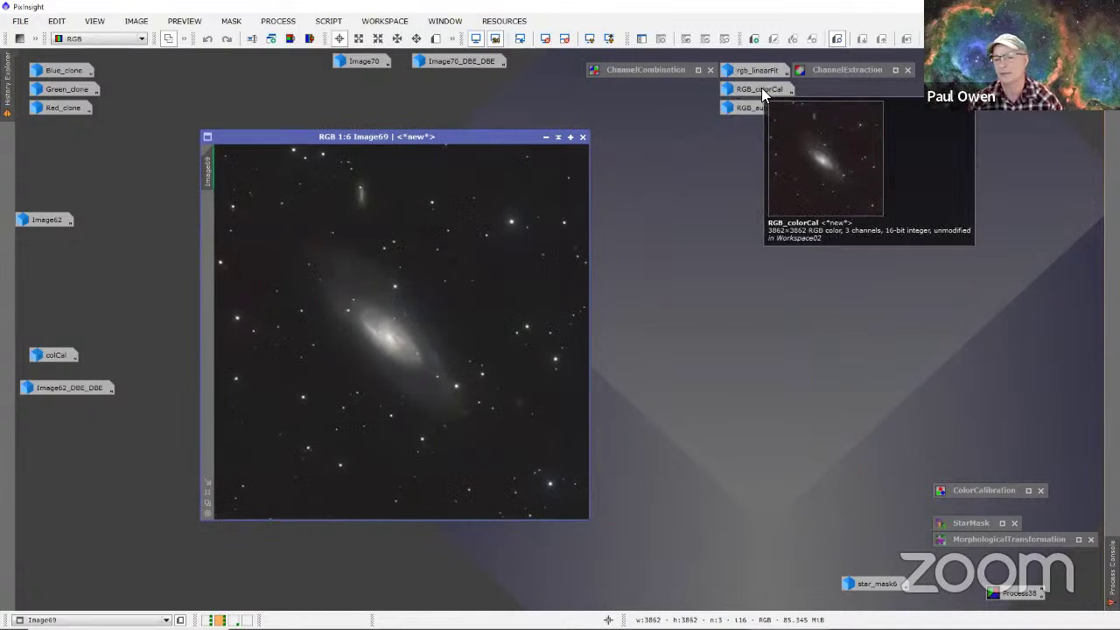
pyautogui.moveTo(496, 140); pyautogui.dragTo(415, 117)
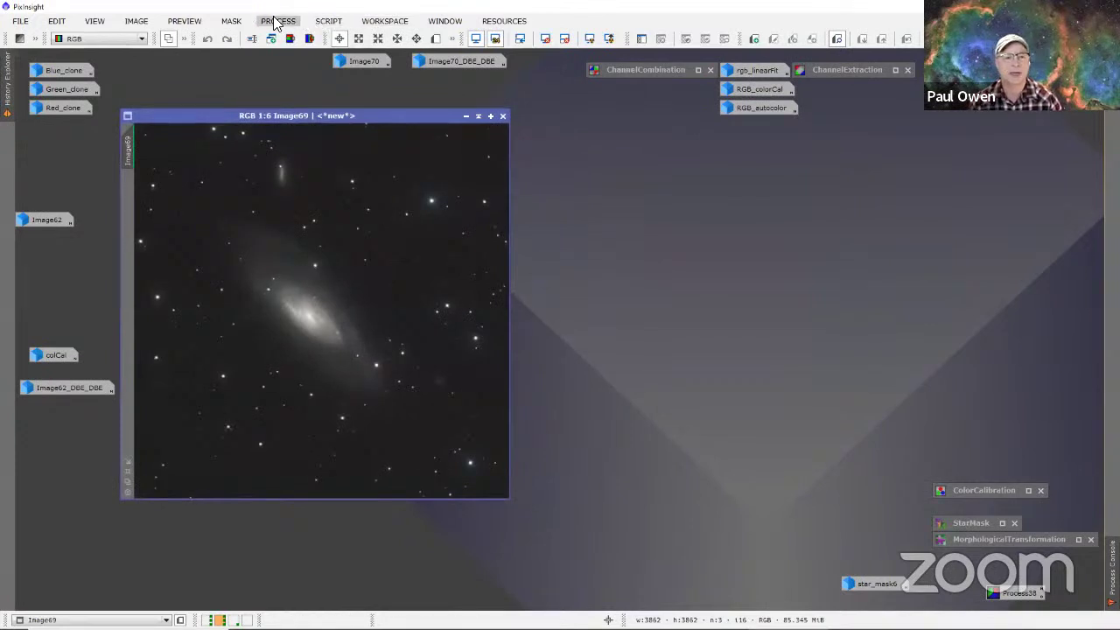
# Step: Preview Image69 in the EZ Soft Stretch script and close the script without running it
pyautogui.click(327, 22)
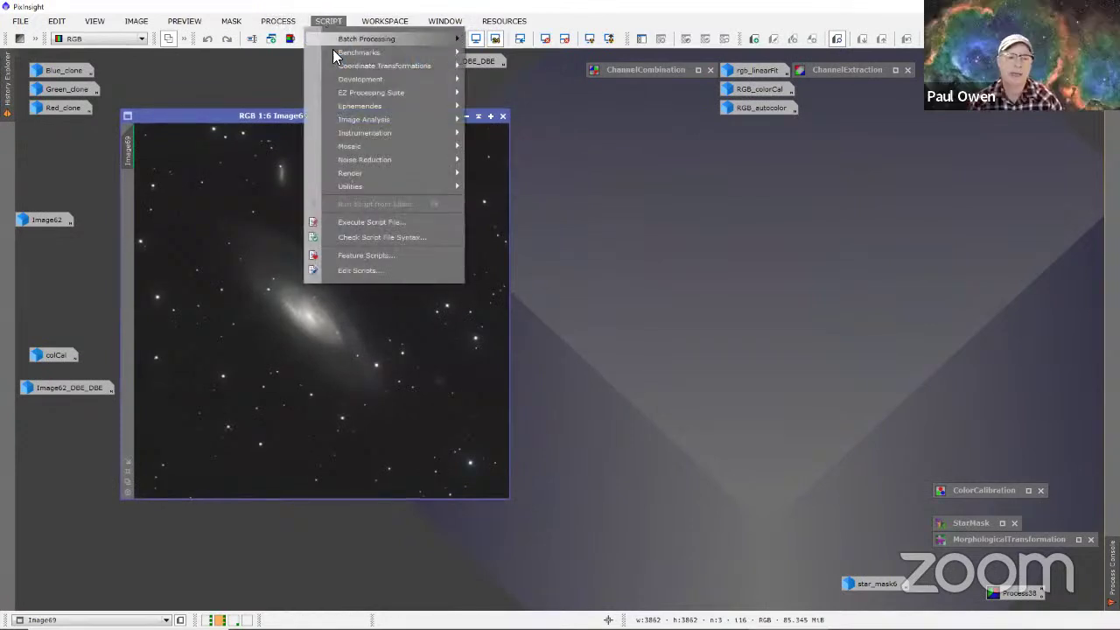
pyautogui.moveTo(405, 94)
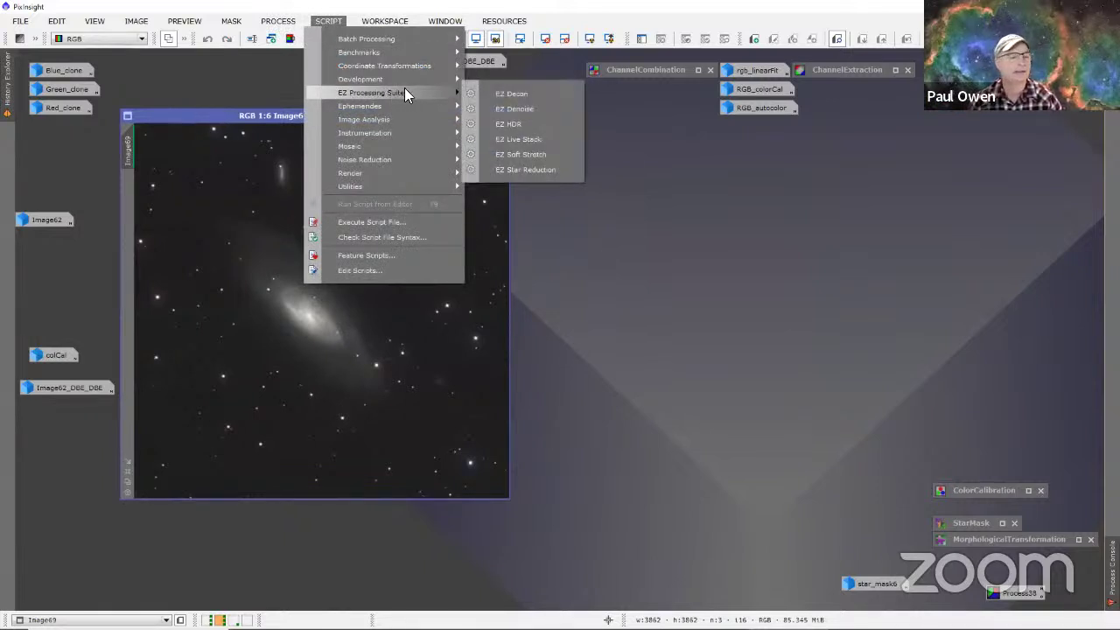
pyautogui.click(519, 154)
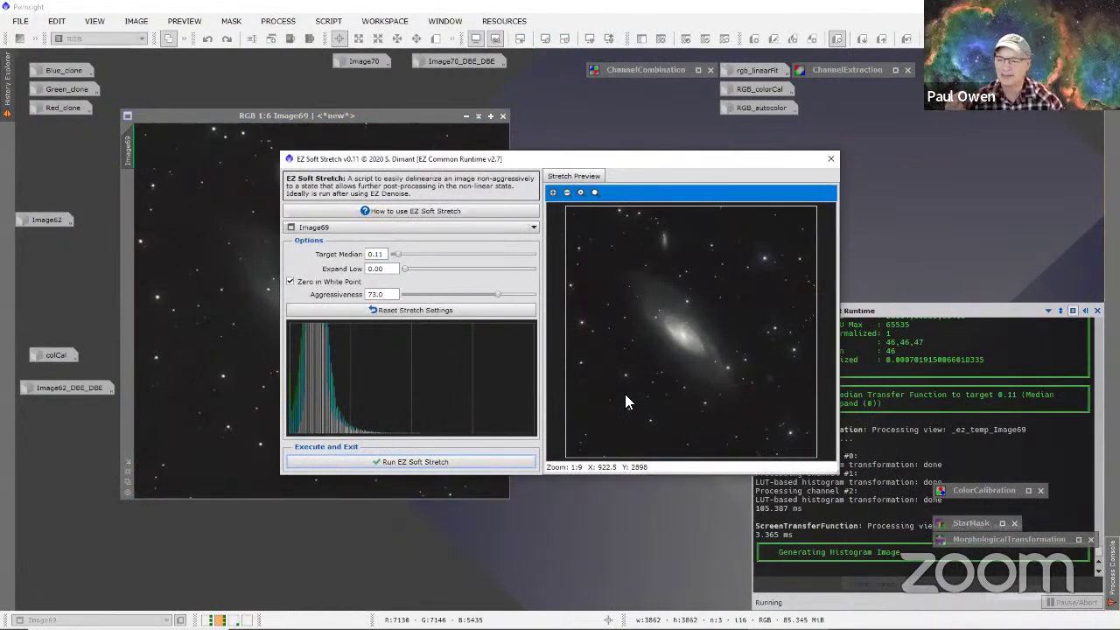
pyautogui.click(830, 160)
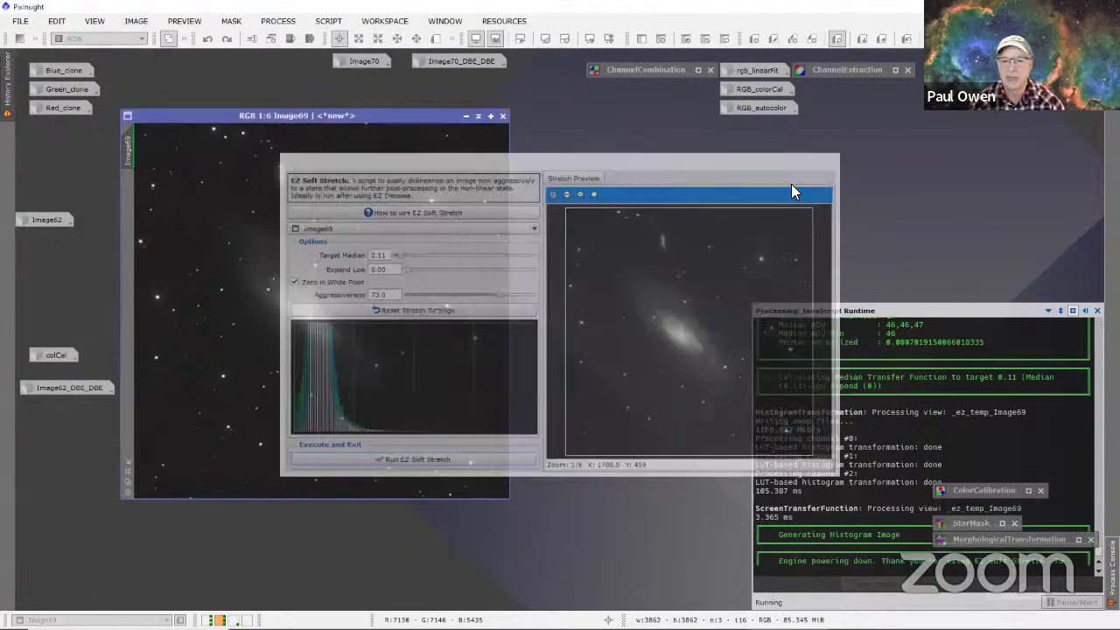
# Step: Restore the ColorCalibration process and place it beside the repositioned Image69
pyautogui.moveTo(390, 122); pyautogui.dragTo(415, 127)
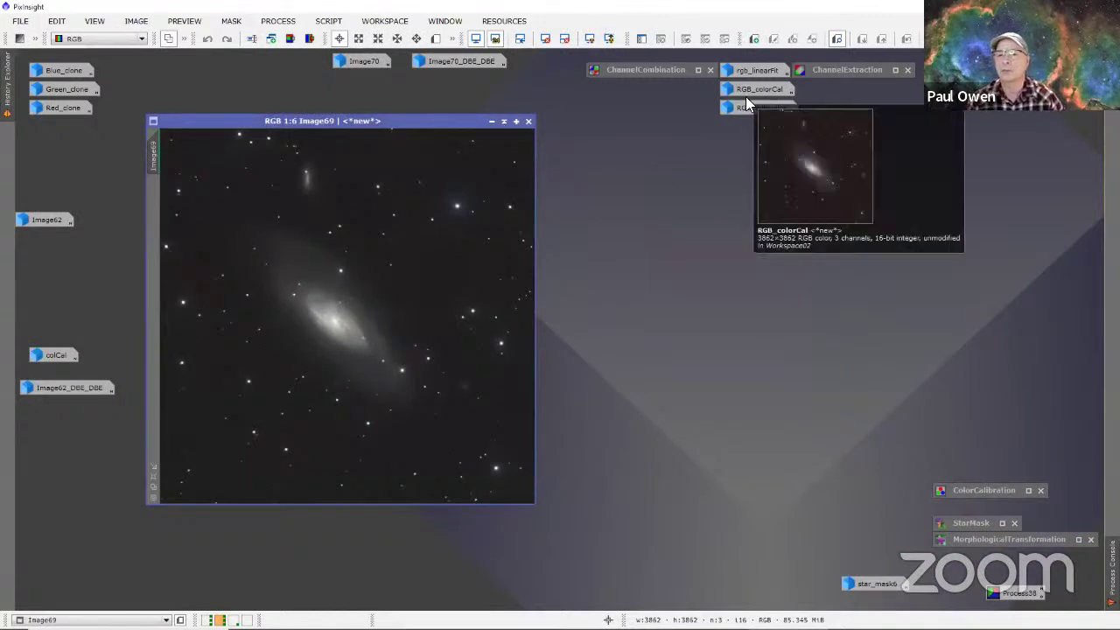
pyautogui.moveTo(749, 91)
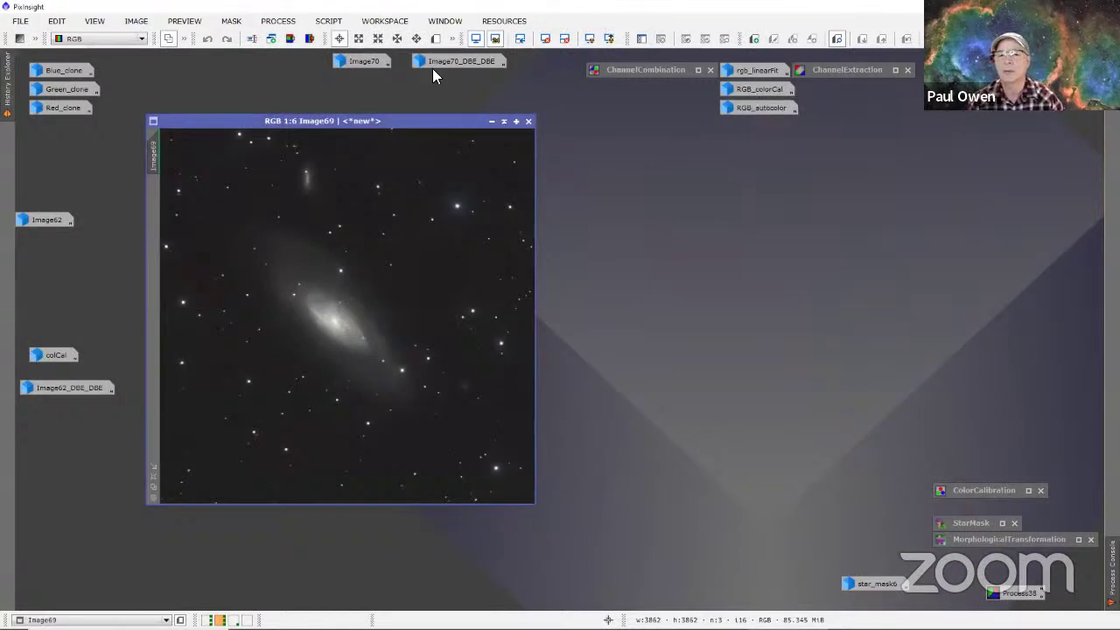
pyautogui.doubleClick(977, 489)
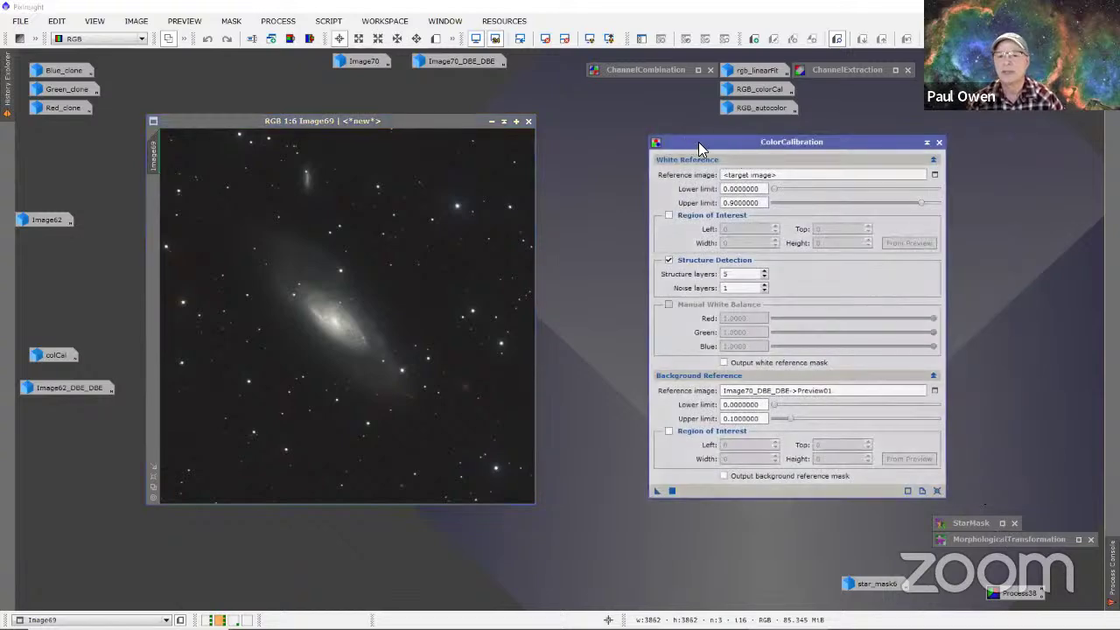
pyautogui.moveTo(699, 147)
pyautogui.mouseDown()
pyautogui.moveTo(756, 141)
pyautogui.moveTo(679, 137)
pyautogui.mouseUp()
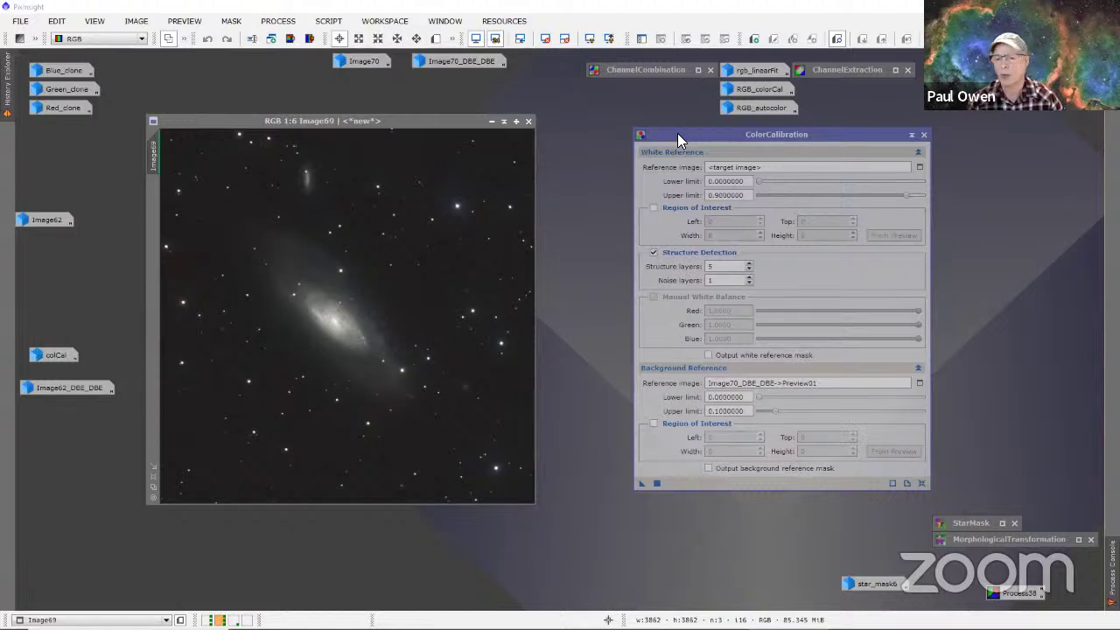
pyautogui.moveTo(678, 139); pyautogui.dragTo(678, 140)
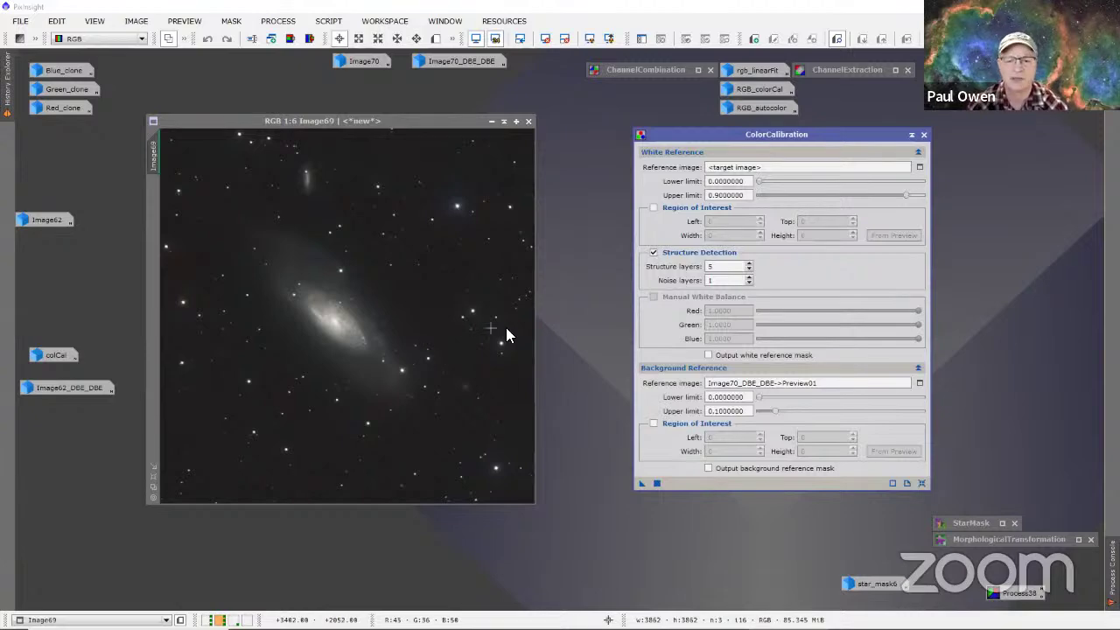
pyautogui.moveTo(677, 138); pyautogui.dragTo(629, 137)
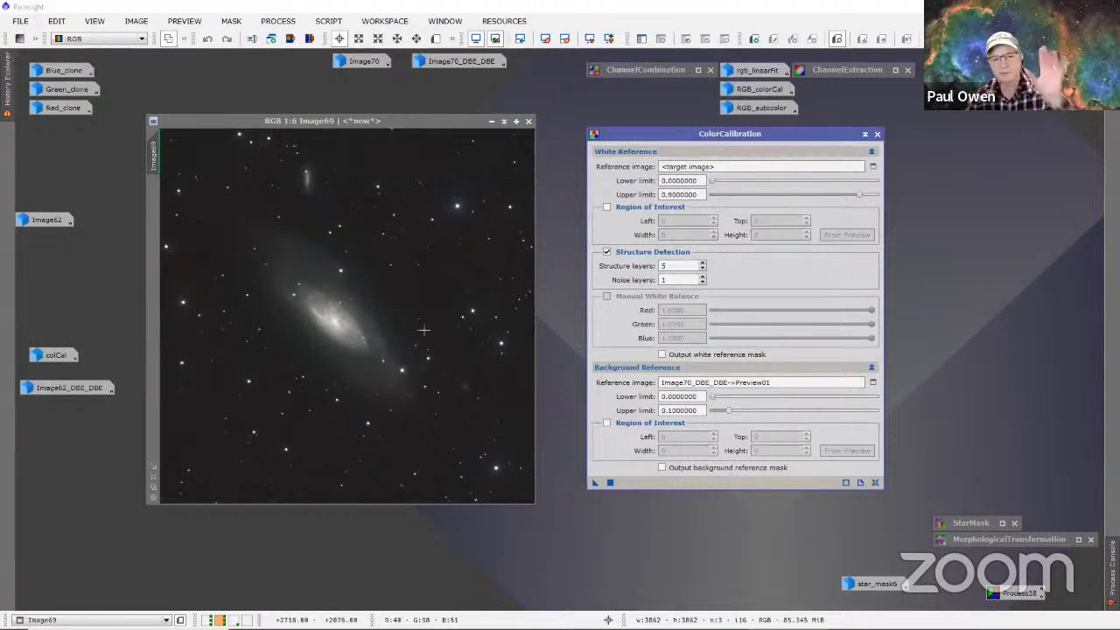
pyautogui.click(388, 362)
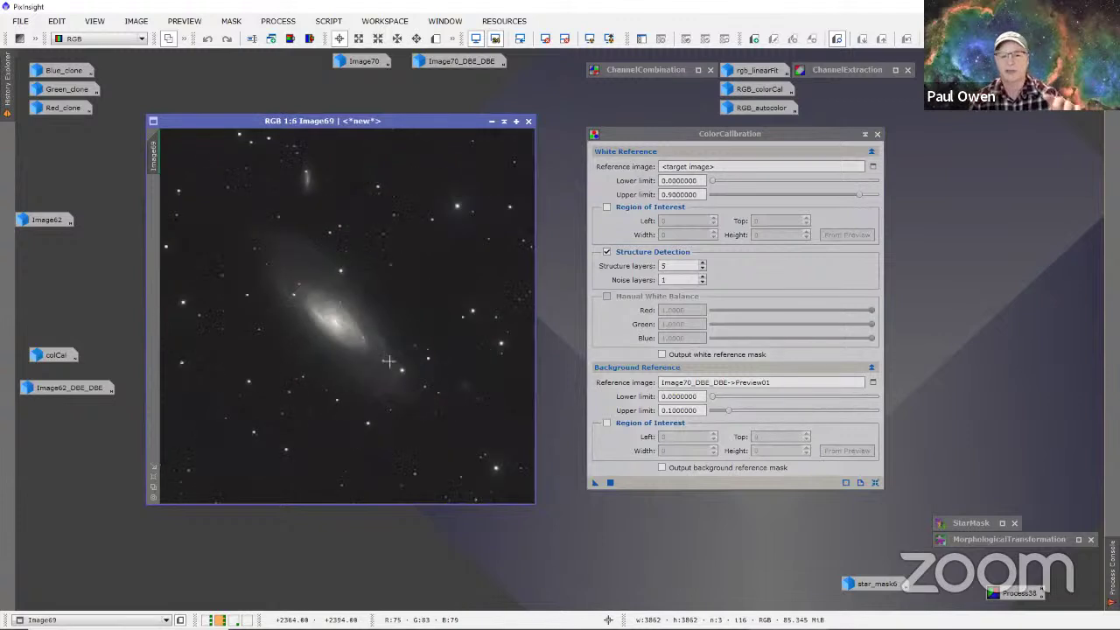
pyautogui.click(653, 133)
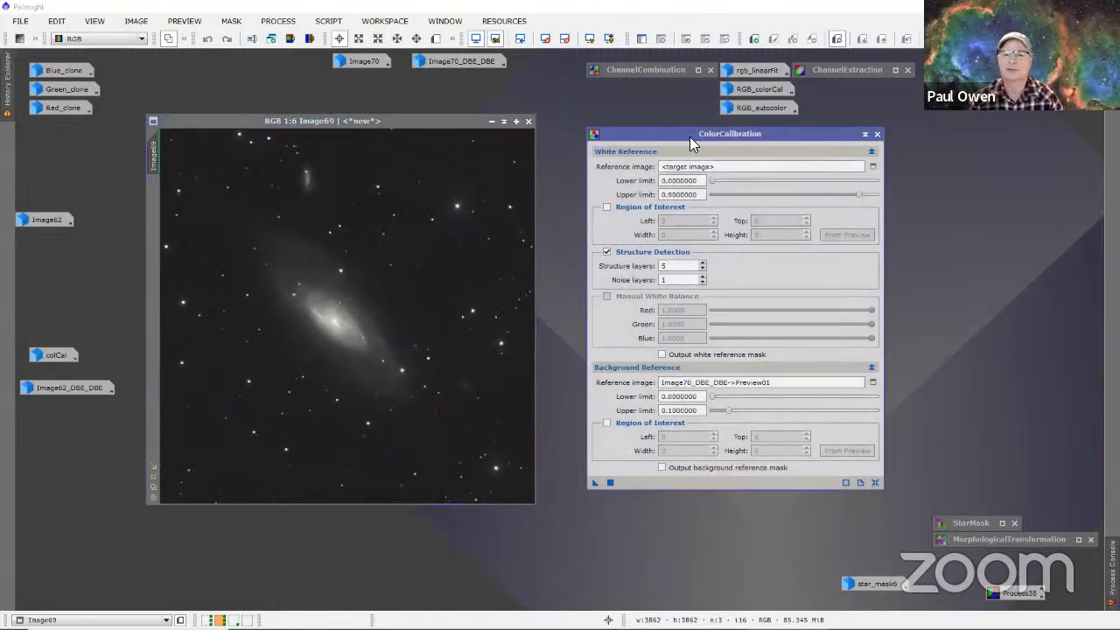
# Step: Define a small upright preview on a star-free patch of dark background to the right of the galaxy in Image69
pyautogui.moveTo(658, 133)
pyautogui.mouseDown()
pyautogui.moveTo(668, 131)
pyautogui.moveTo(651, 135)
pyautogui.mouseUp()
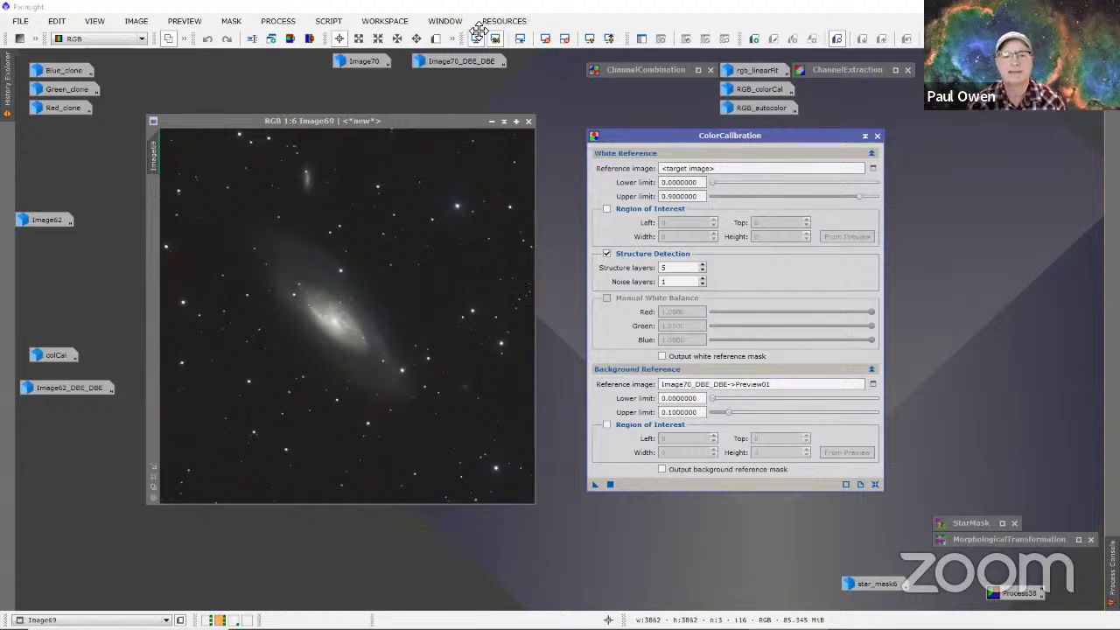
pyautogui.click(435, 39)
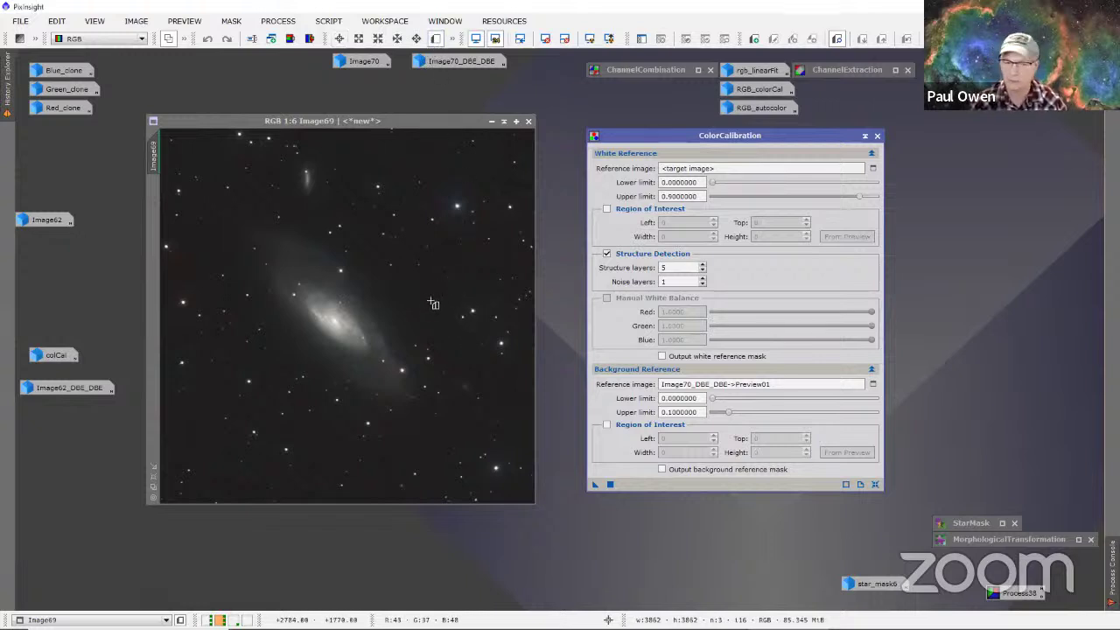
pyautogui.scroll(2, 435, 298)
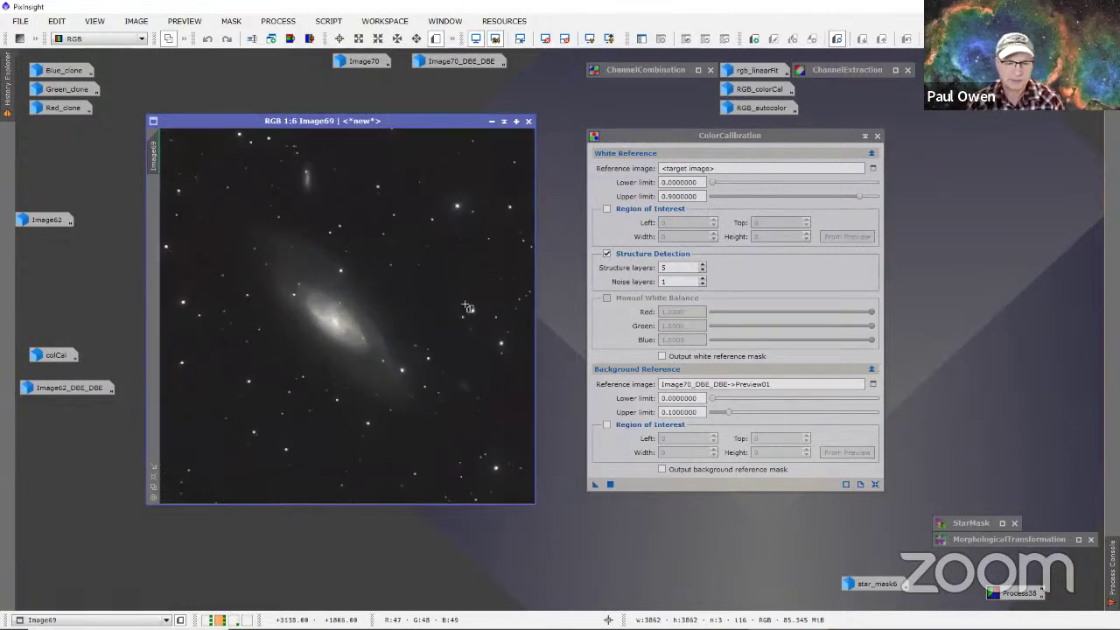
pyautogui.scroll(2, 468, 306)
pyautogui.scroll(-6, 466, 313)
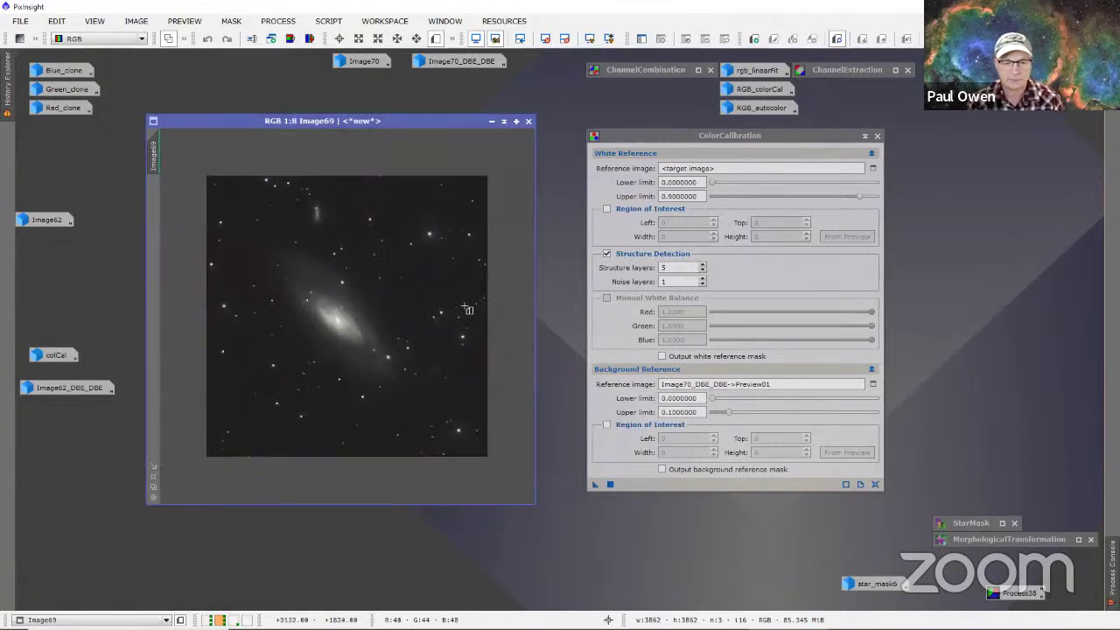
pyautogui.scroll(2, 468, 308)
pyautogui.scroll(-1, 468, 309)
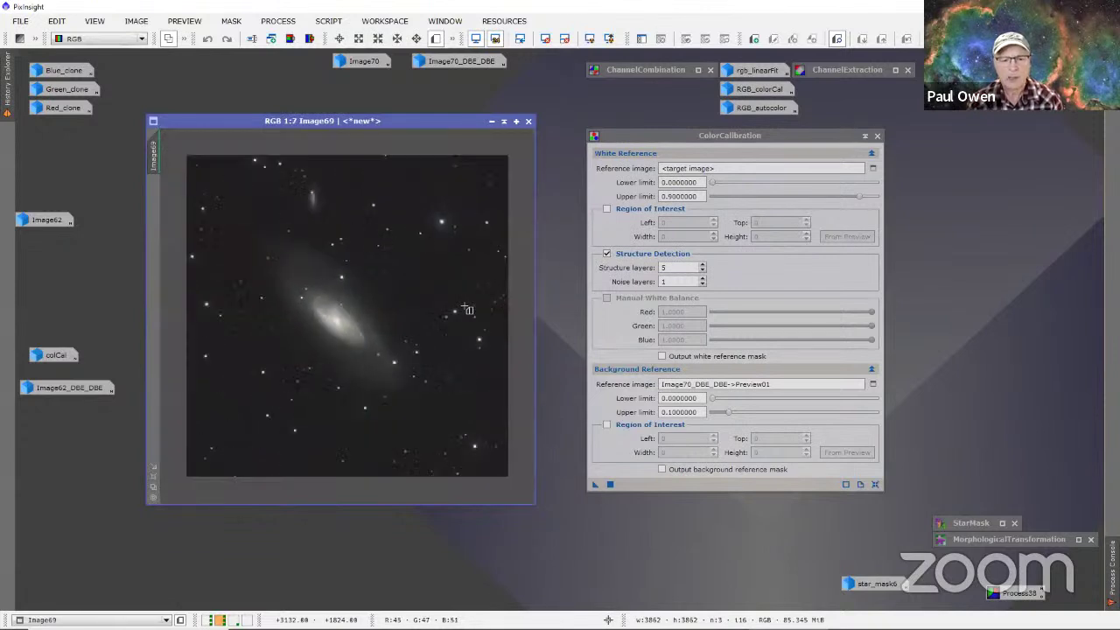
pyautogui.scroll(4, 467, 309)
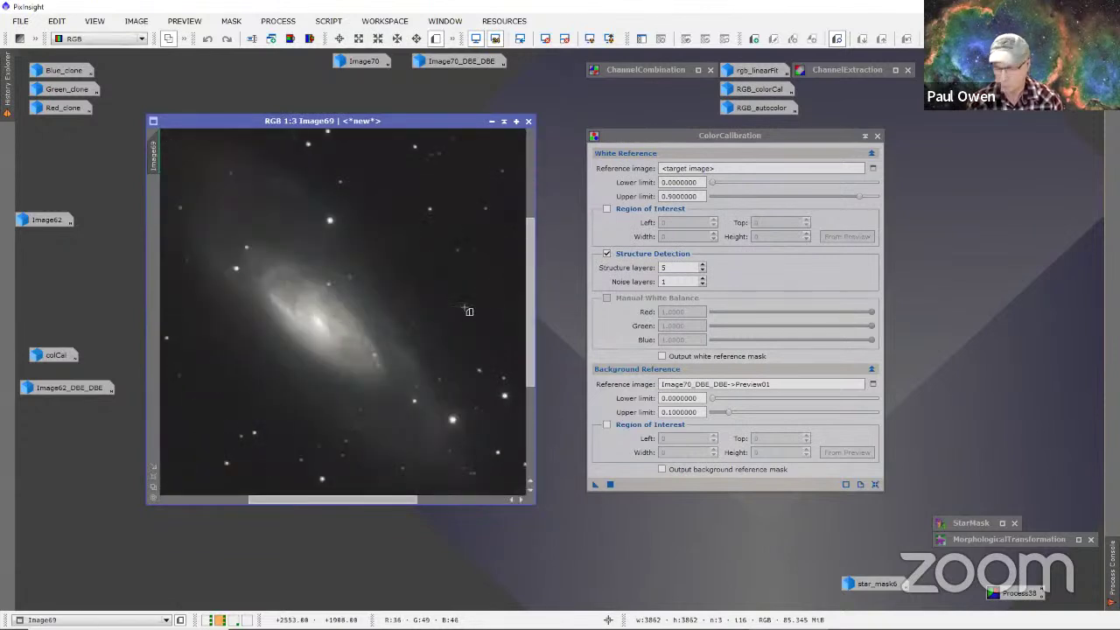
pyautogui.scroll(3, 467, 316)
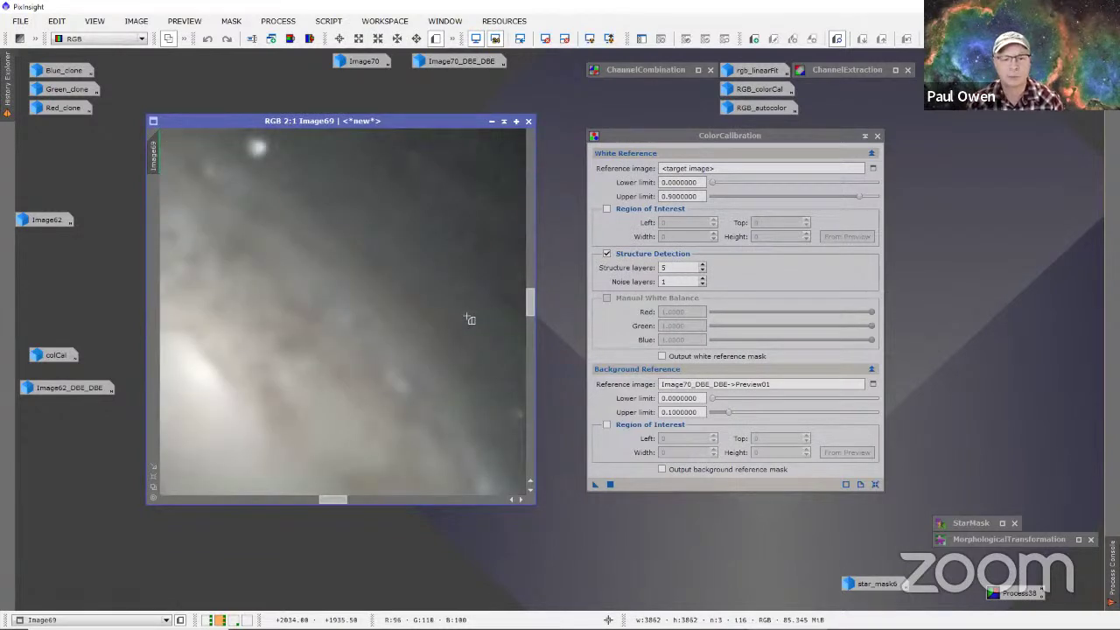
pyautogui.scroll(-8, 467, 318)
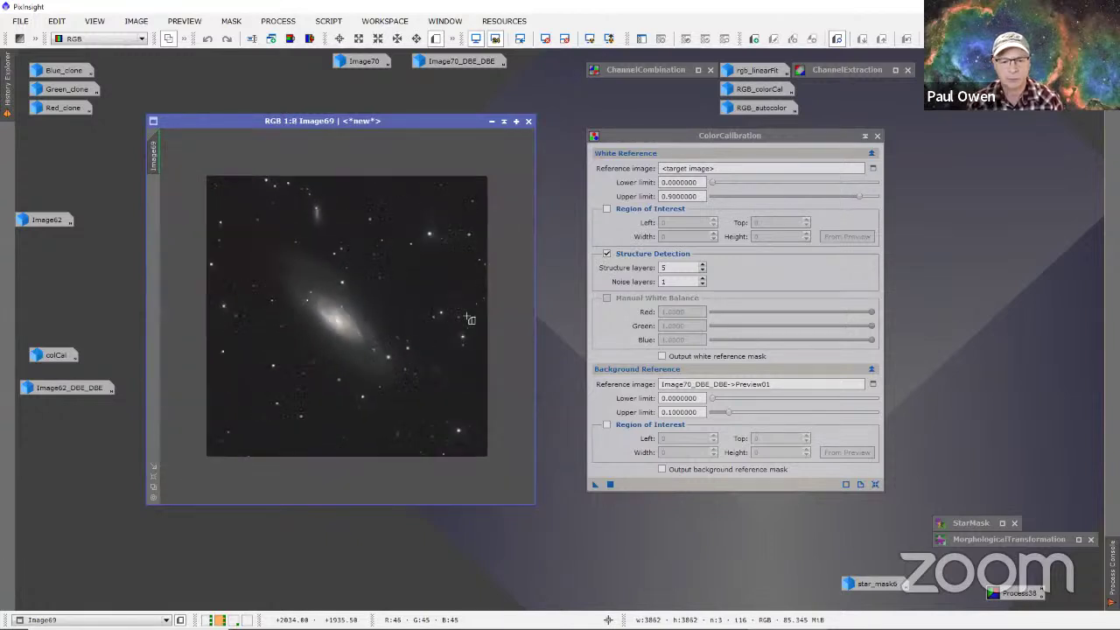
pyautogui.scroll(6, 470, 320)
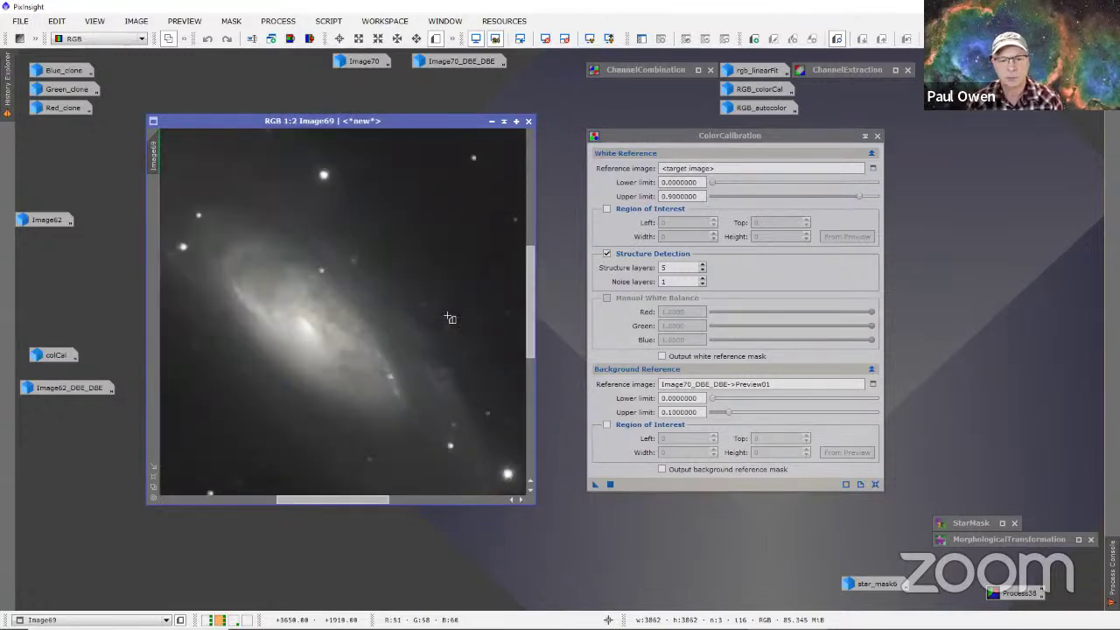
pyautogui.scroll(-5, 450, 317)
pyautogui.scroll(4, 451, 311)
pyautogui.scroll(-4, 453, 306)
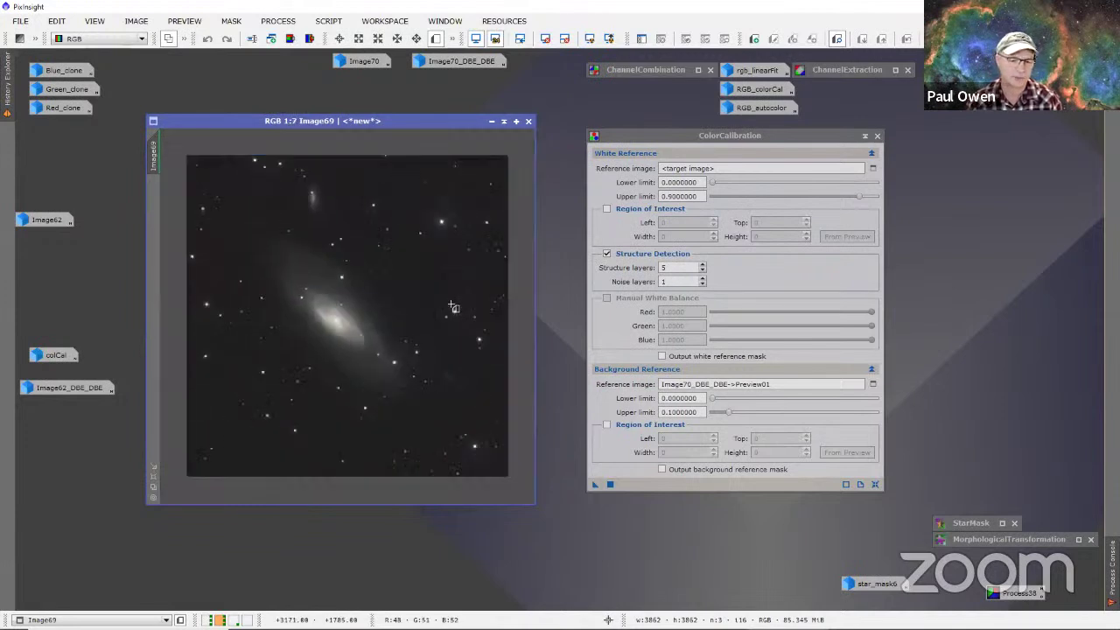
pyautogui.scroll(4, 453, 306)
pyautogui.scroll(-2, 481, 321)
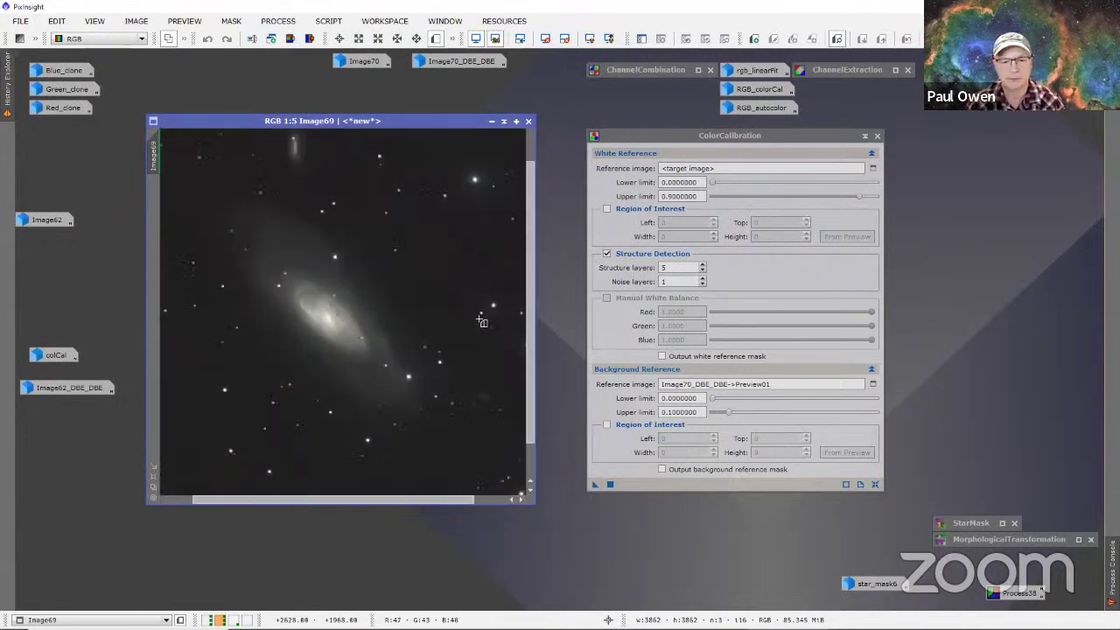
pyautogui.scroll(2, 481, 321)
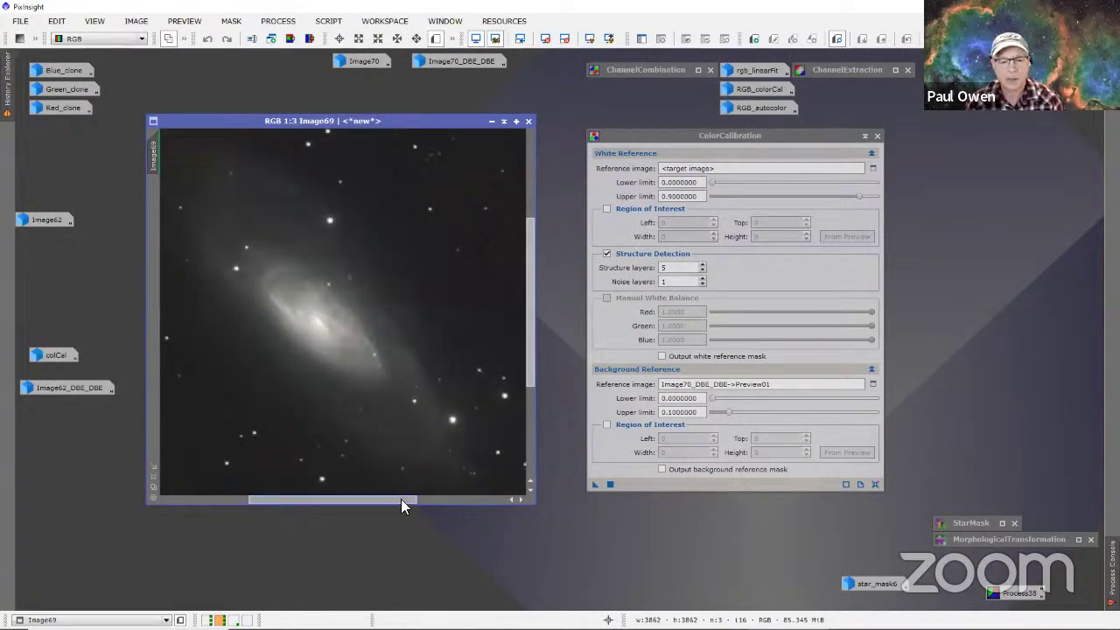
pyautogui.moveTo(401, 500); pyautogui.dragTo(484, 498)
pyautogui.scroll(1, 344, 298)
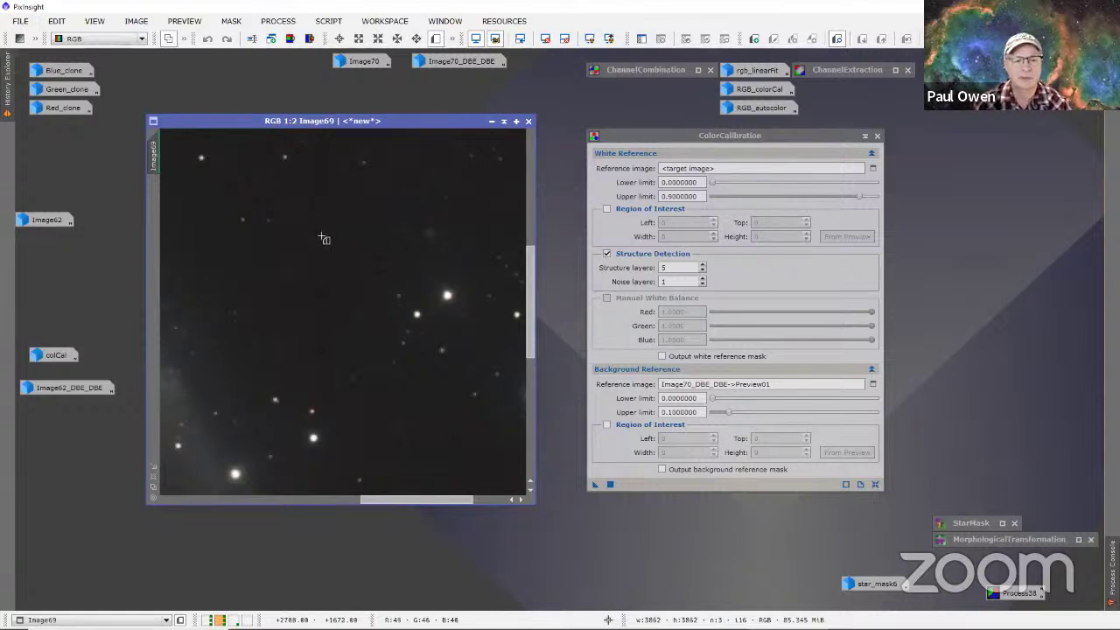
pyautogui.moveTo(336, 247); pyautogui.dragTo(382, 360)
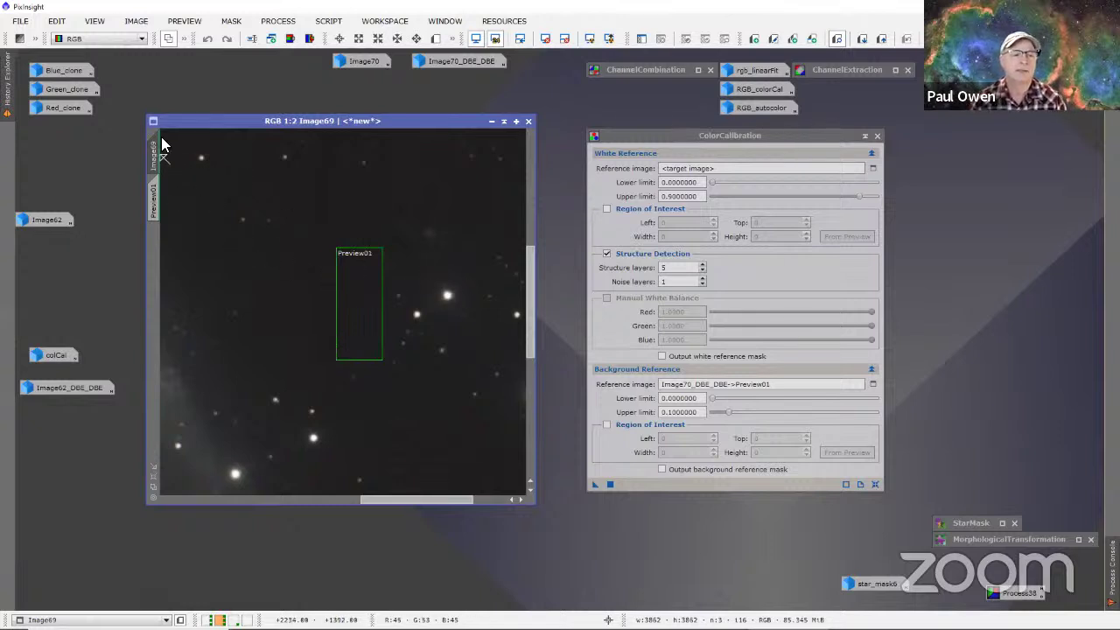
# Step: Set ColorCalibration's background reference image to Image69->Preview01
pyautogui.moveTo(161, 165)
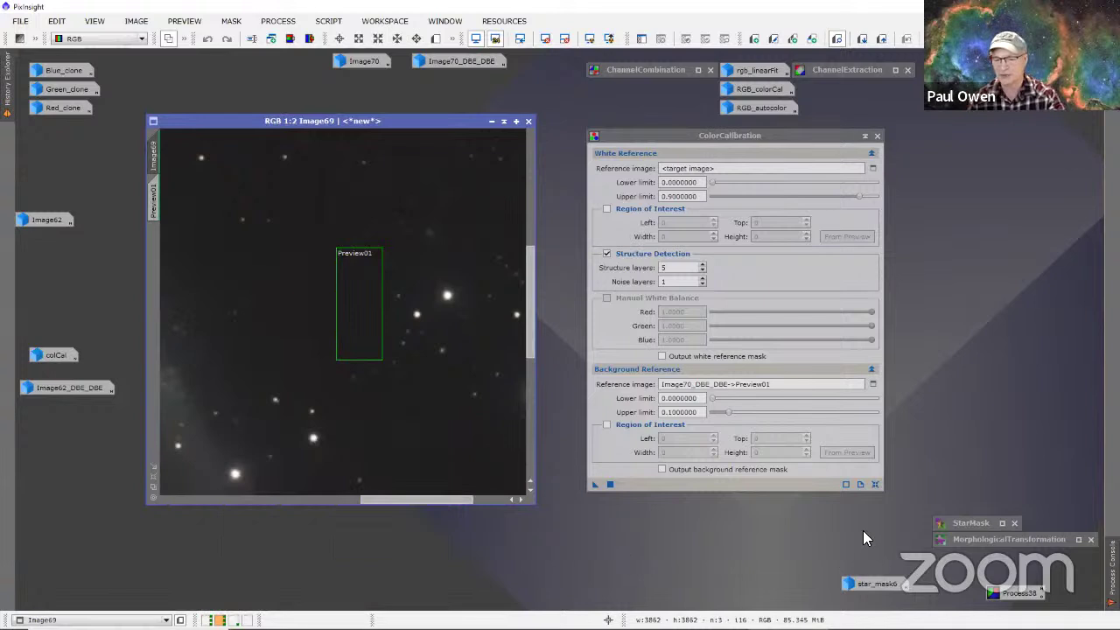
pyautogui.click(872, 386)
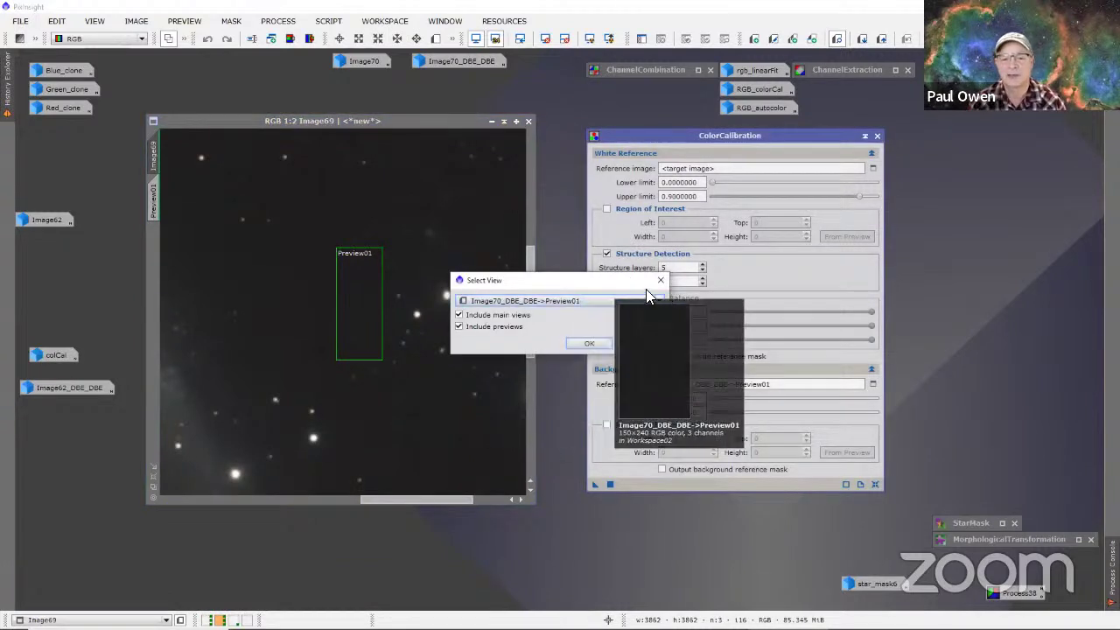
pyautogui.click(657, 299)
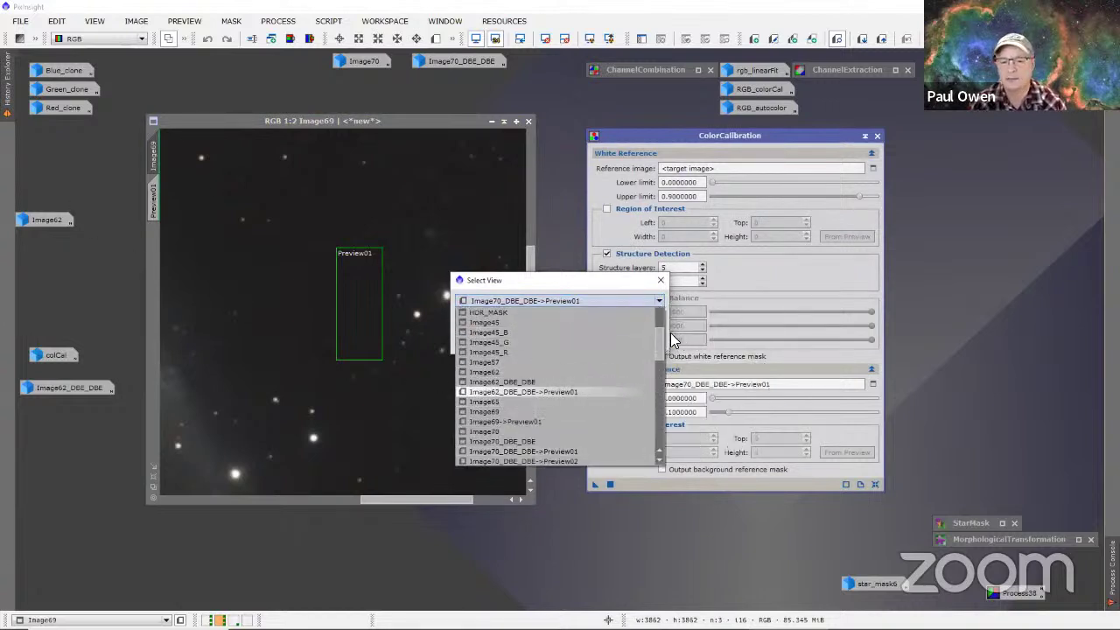
pyautogui.moveTo(658, 348)
pyautogui.mouseDown()
pyautogui.moveTo(654, 411)
pyautogui.moveTo(648, 300)
pyautogui.moveTo(652, 428)
pyautogui.moveTo(653, 358)
pyautogui.mouseUp()
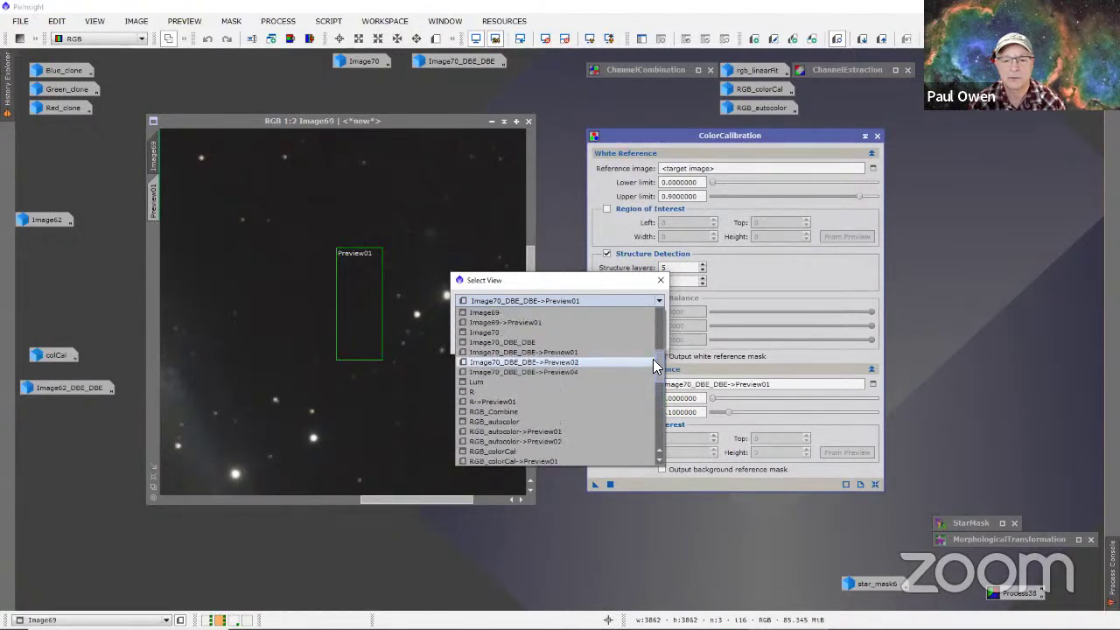
pyautogui.click(536, 323)
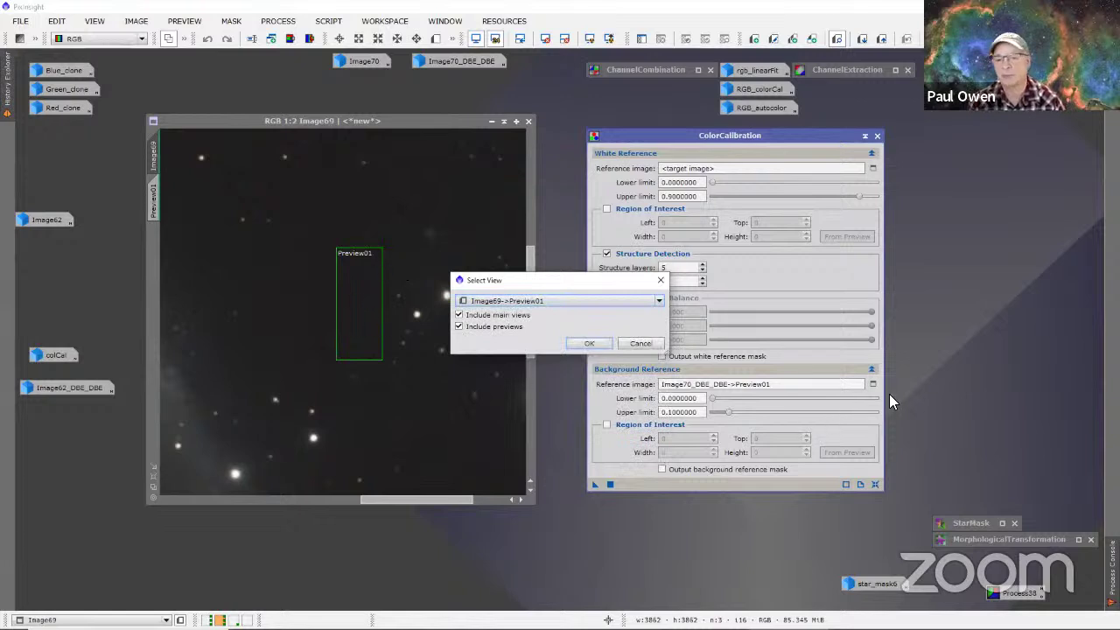
pyautogui.click(588, 344)
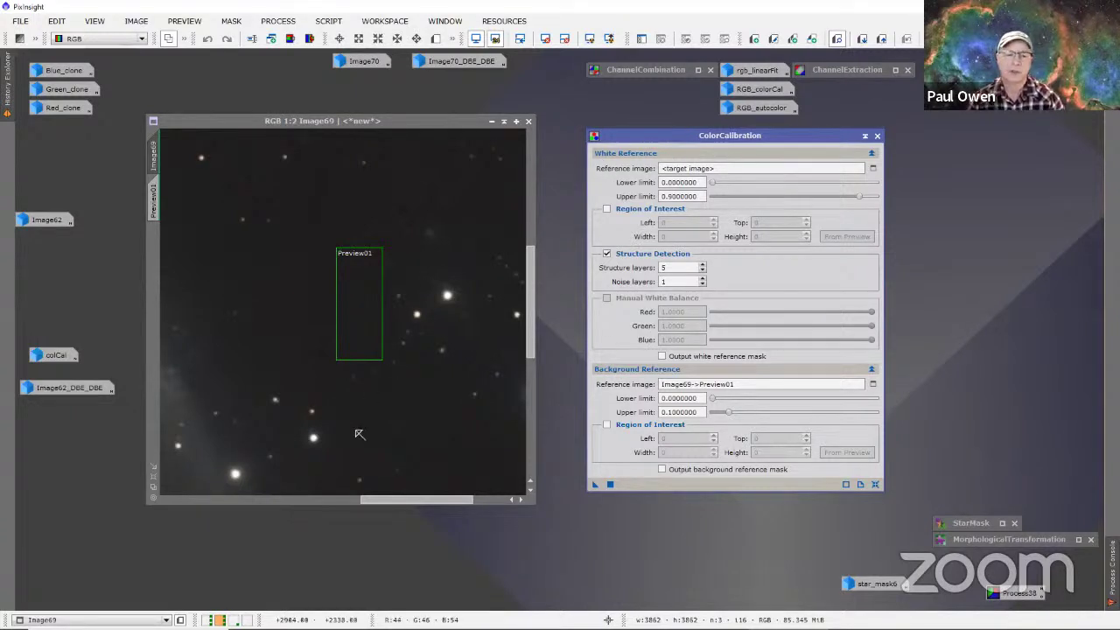
# Step: Apply ColorCalibration to Image69 with the target image as white reference and Structure Detection enabled
pyautogui.scroll(-3, 385, 387)
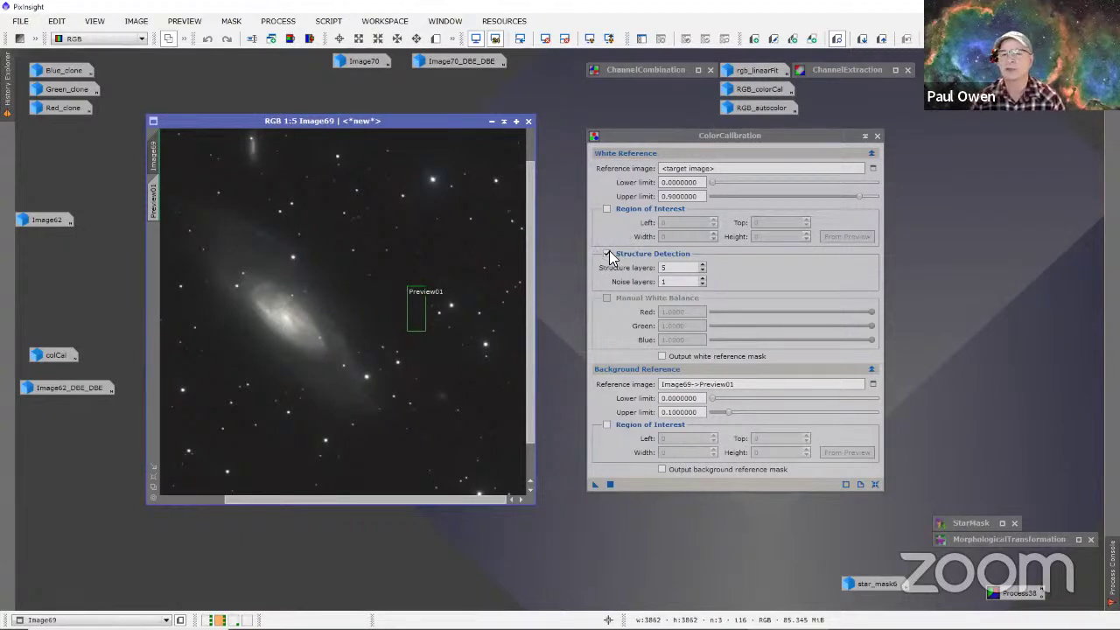
pyautogui.moveTo(679, 250)
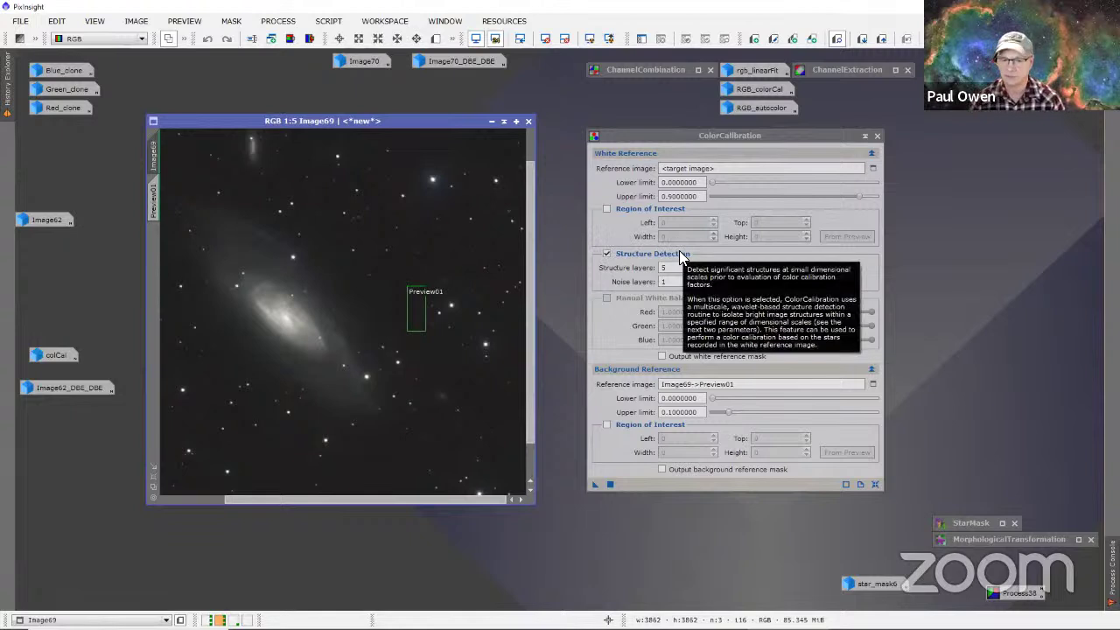
pyautogui.moveTo(638, 277)
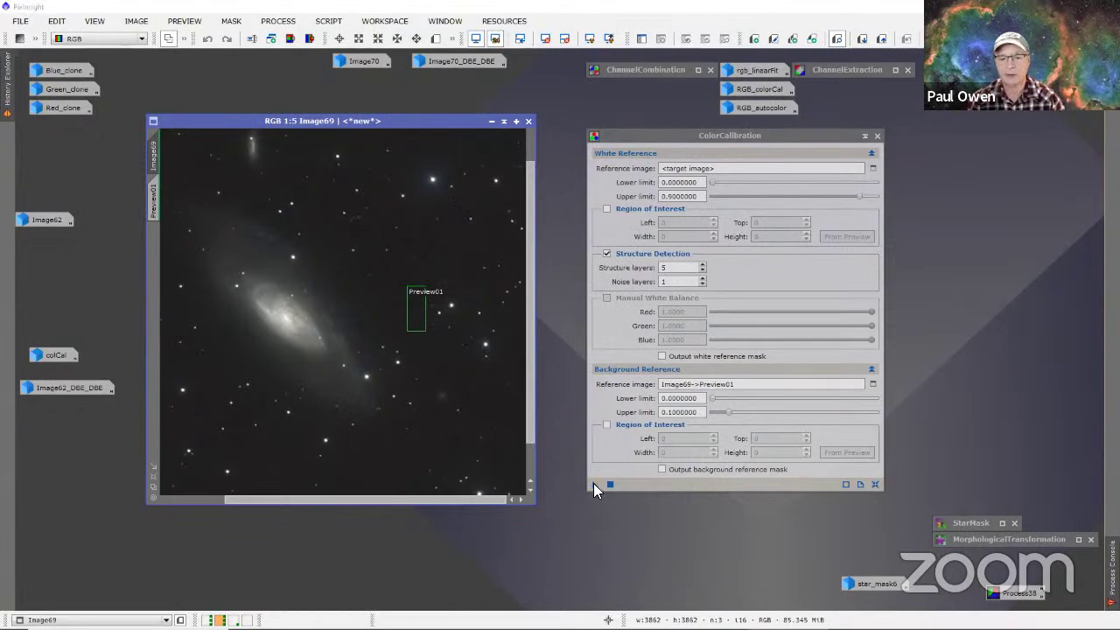
pyautogui.moveTo(594, 483); pyautogui.dragTo(404, 429)
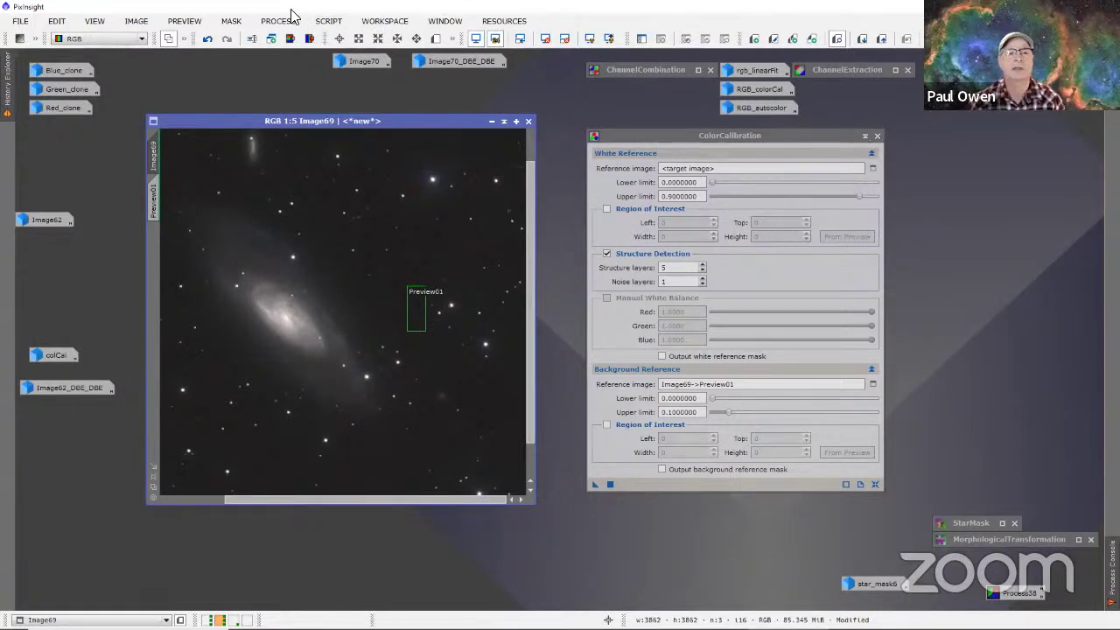
# Step: Check the color-calibrated Image69 in the EZ Soft Stretch preview and close the script without running it
pyautogui.click(328, 21)
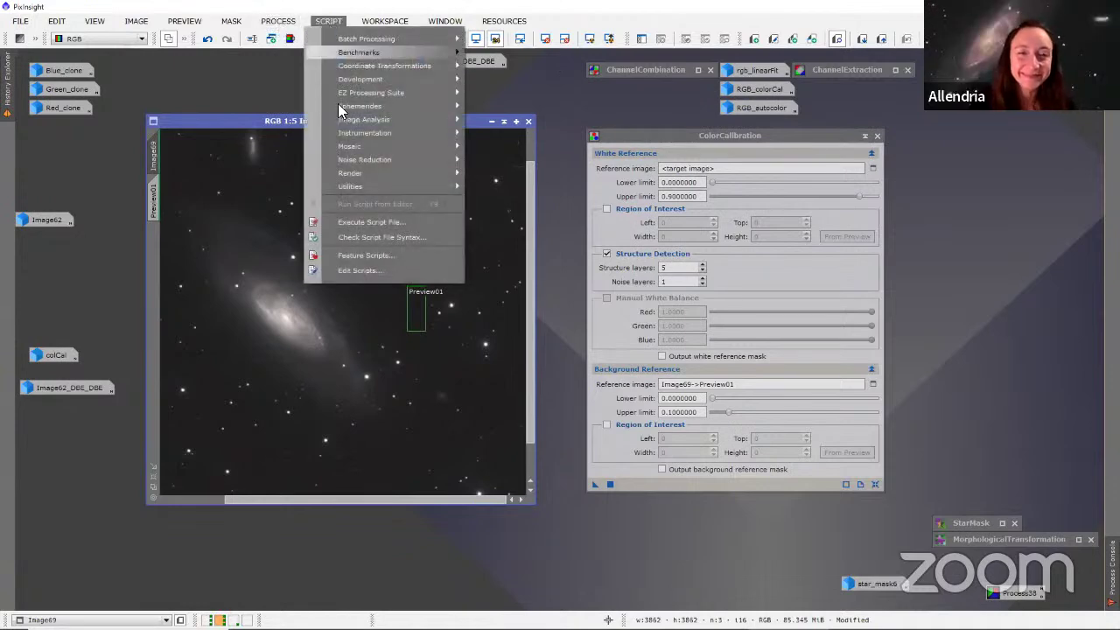
pyautogui.moveTo(357, 185)
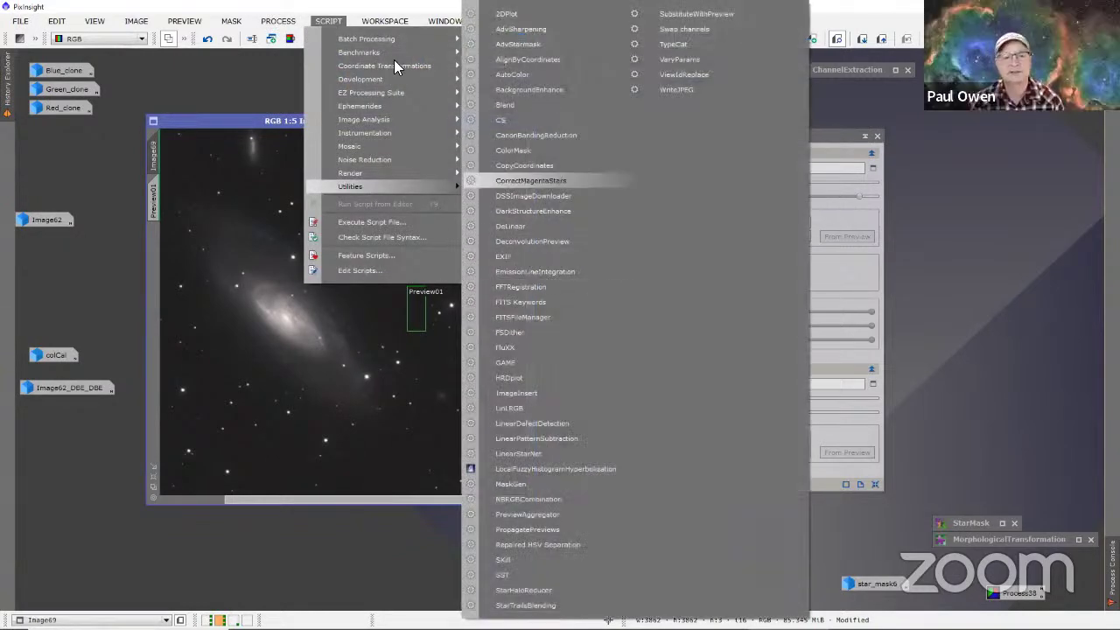
pyautogui.moveTo(396, 93)
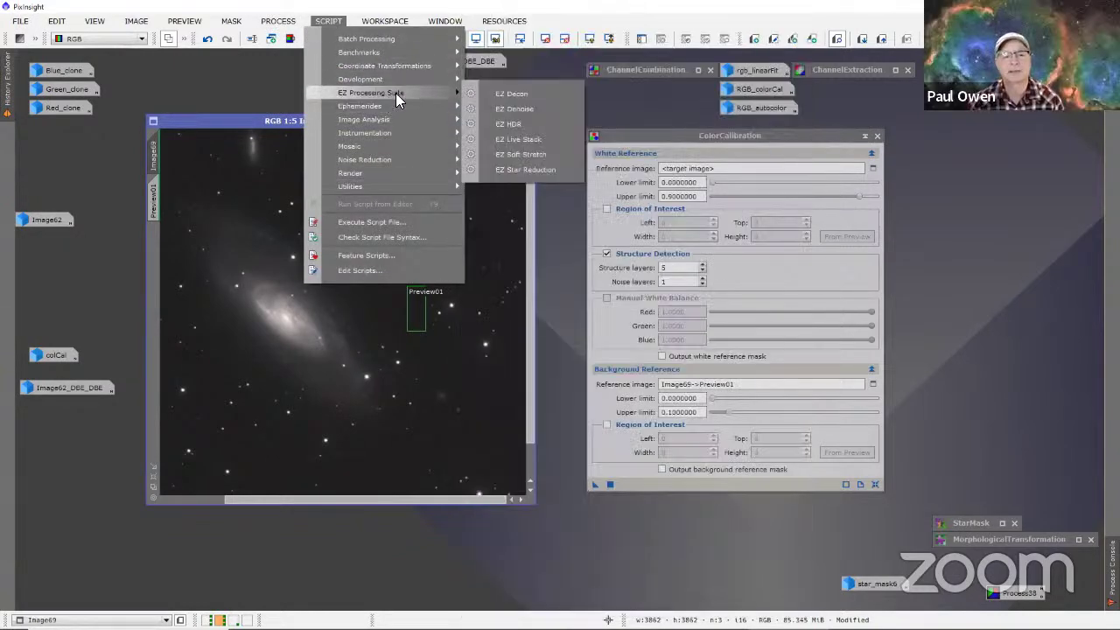
pyautogui.click(523, 154)
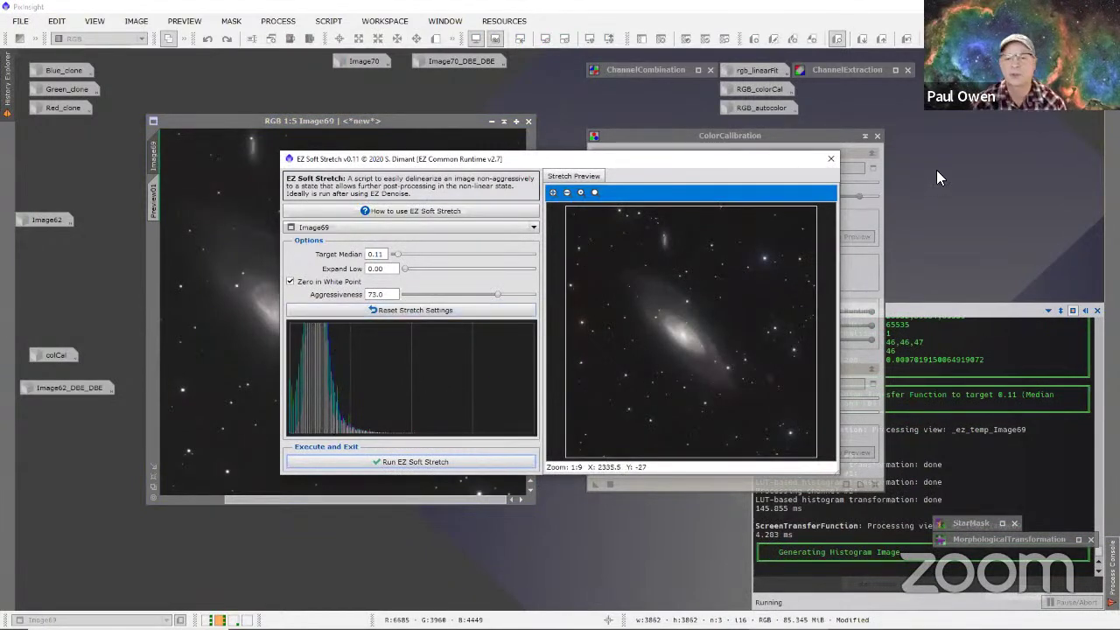
pyautogui.click(829, 163)
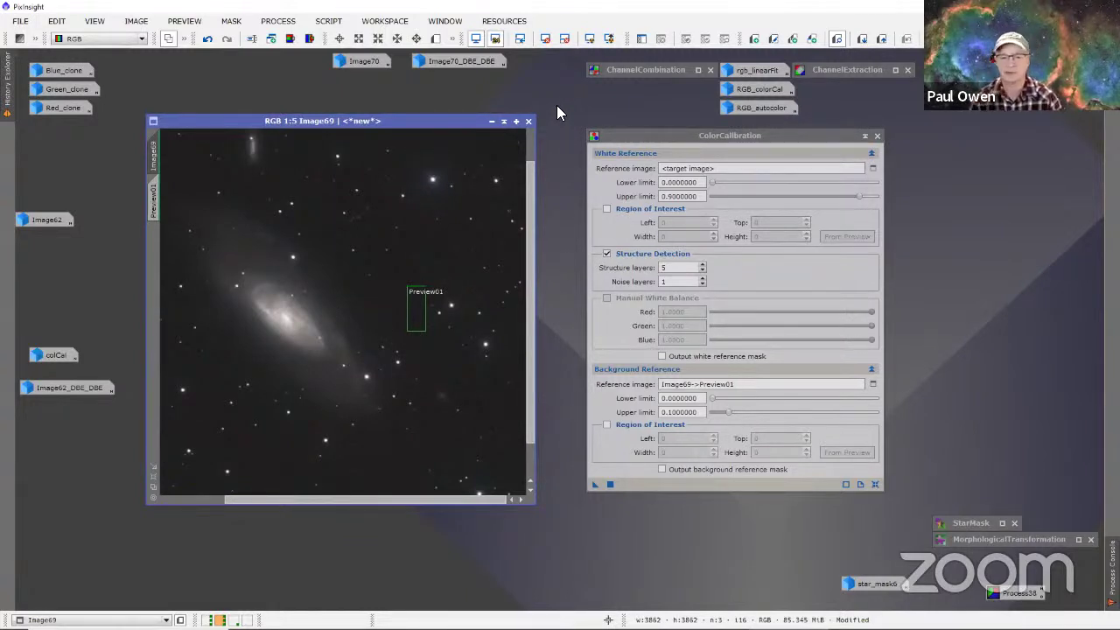
# Step: Close ColorCalibration, inspect the calibrated Image69 and move its window closer to the middle of the workspace
pyautogui.click(876, 136)
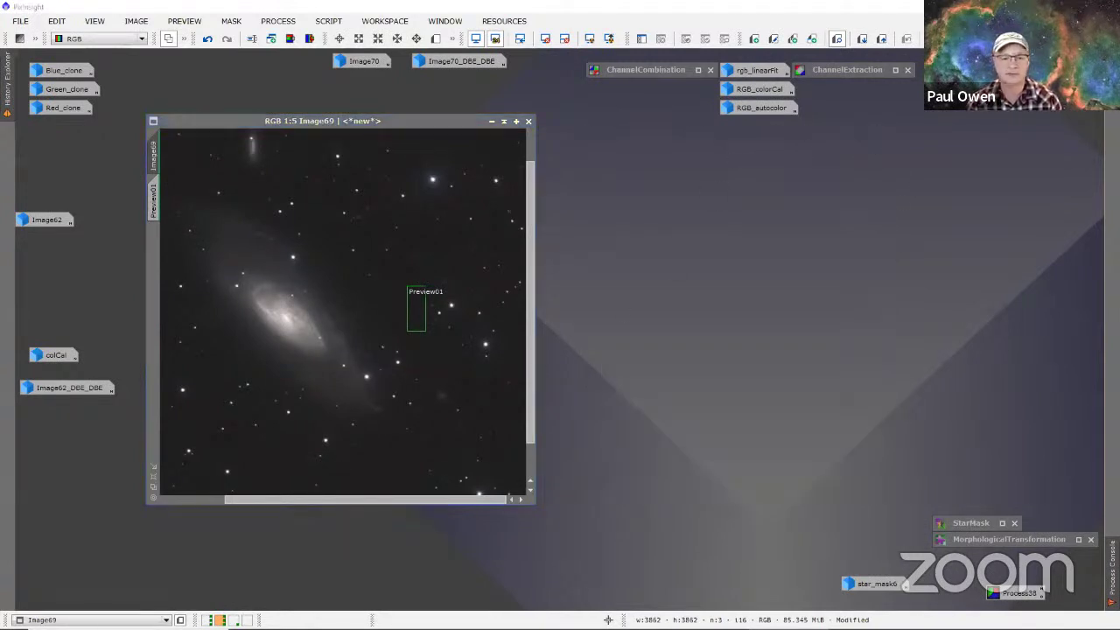
pyautogui.scroll(-1, 459, 316)
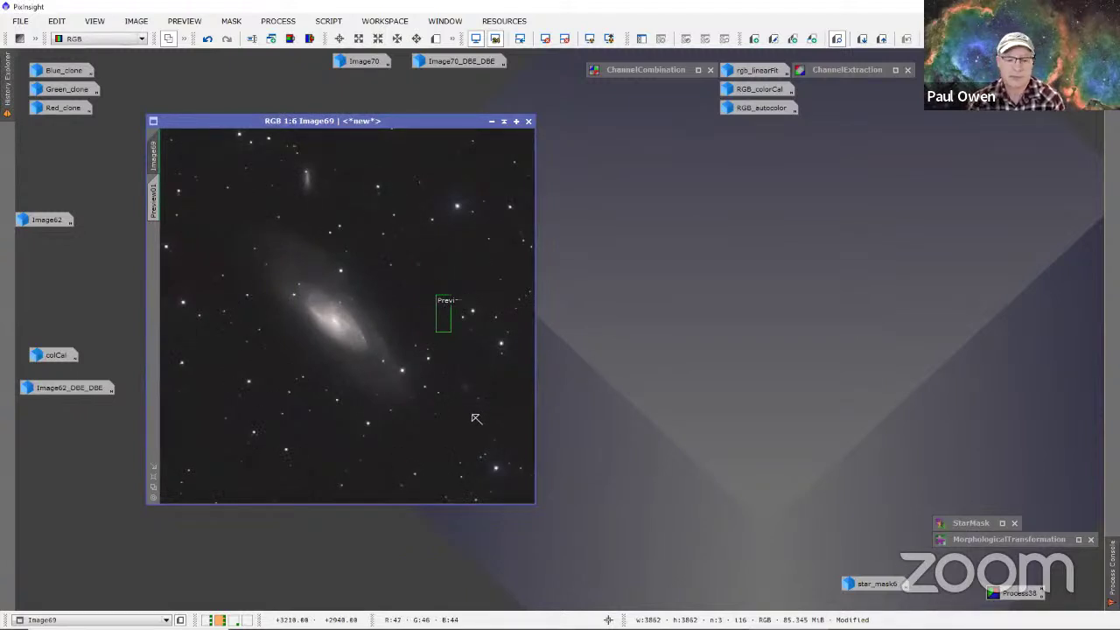
pyautogui.scroll(2, 426, 316)
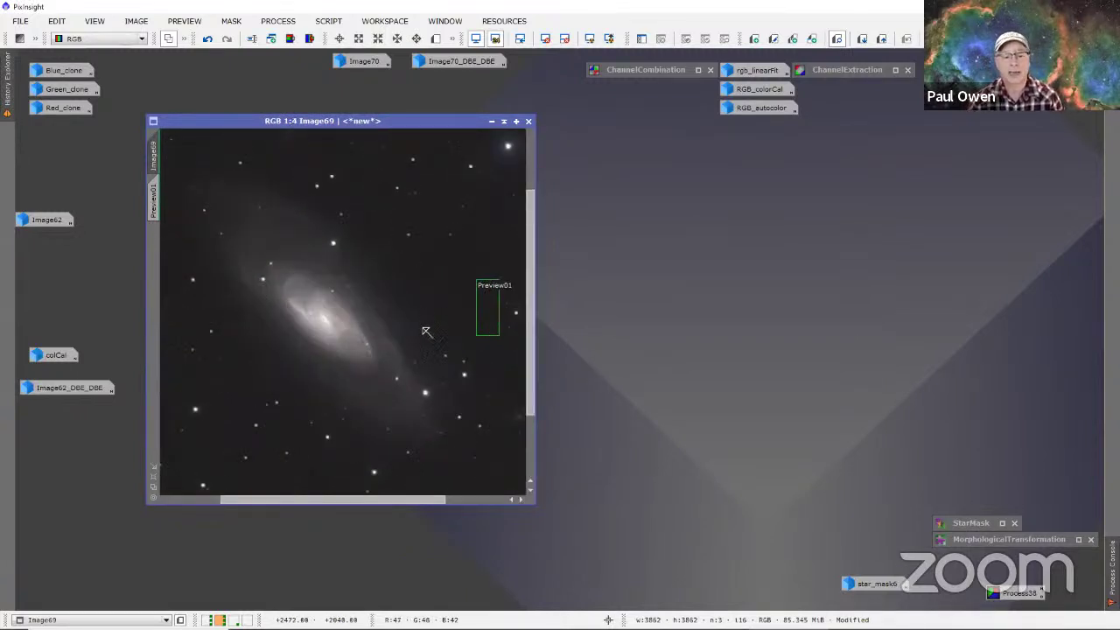
pyautogui.scroll(-3, 425, 329)
pyautogui.scroll(1, 422, 350)
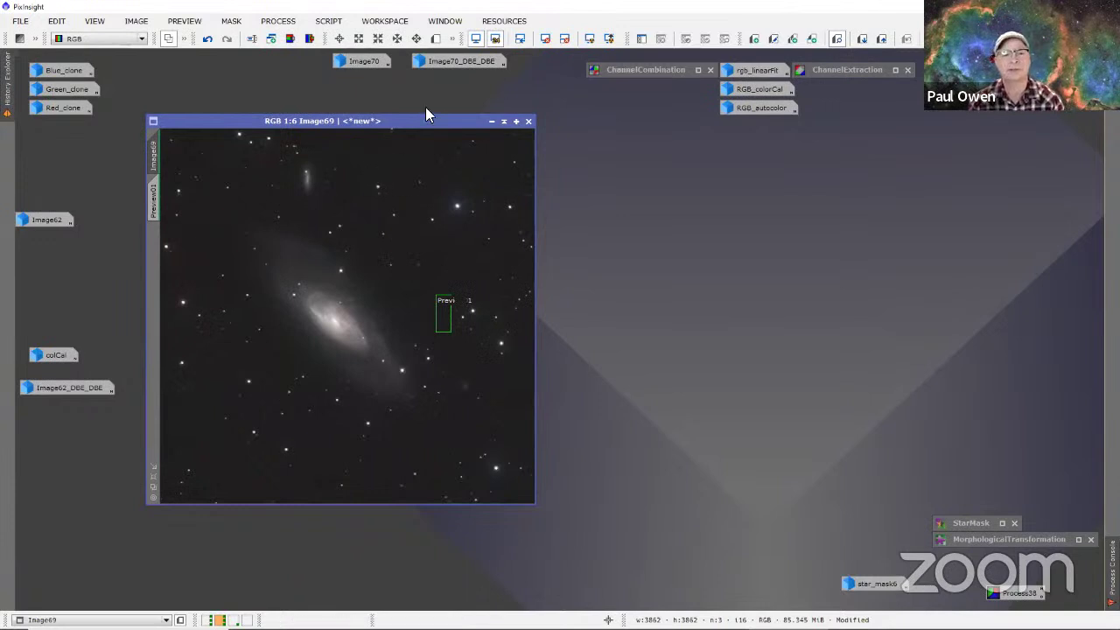
pyautogui.moveTo(458, 121); pyautogui.dragTo(517, 134)
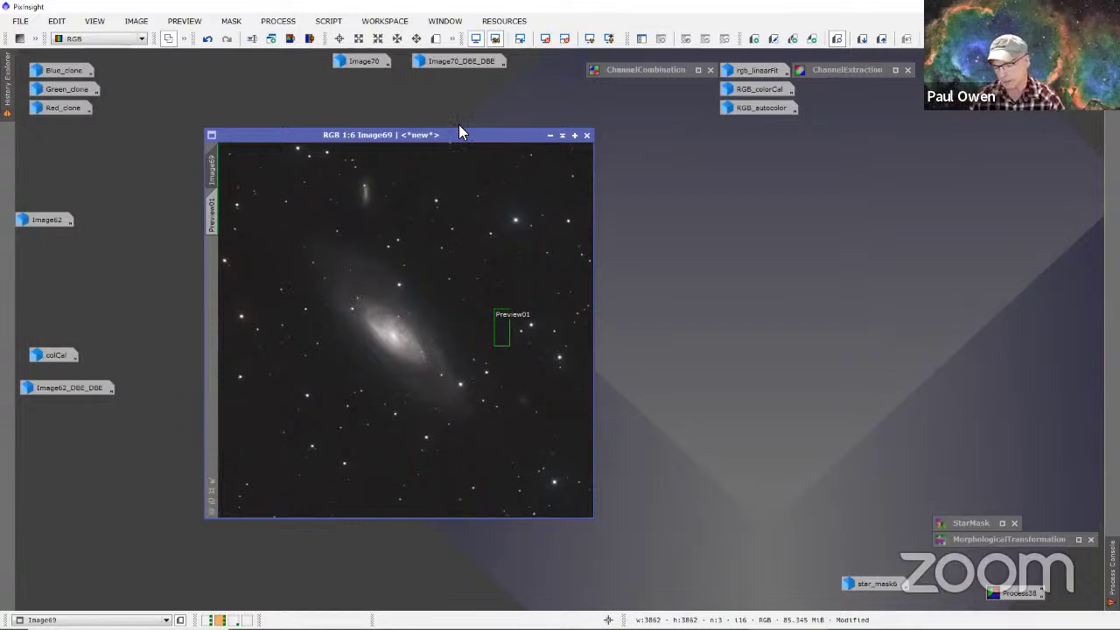
pyautogui.moveTo(489, 142); pyautogui.dragTo(488, 154)
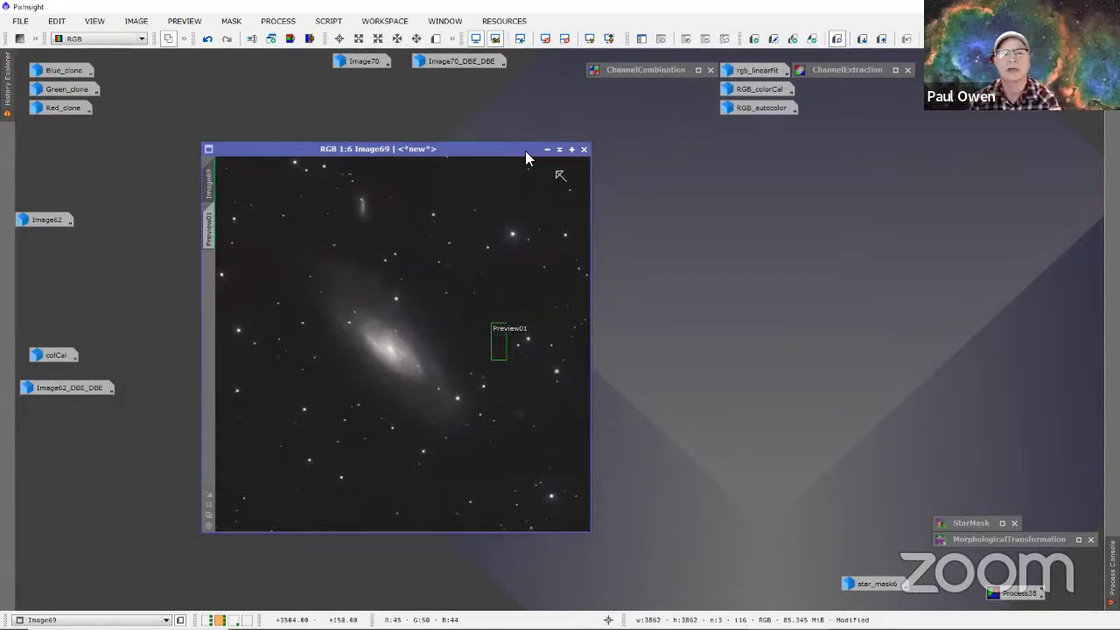
# Step: Remove the screen stretch from Image69 so the linear data is displayed
pyautogui.moveTo(476, 152); pyautogui.dragTo(453, 138)
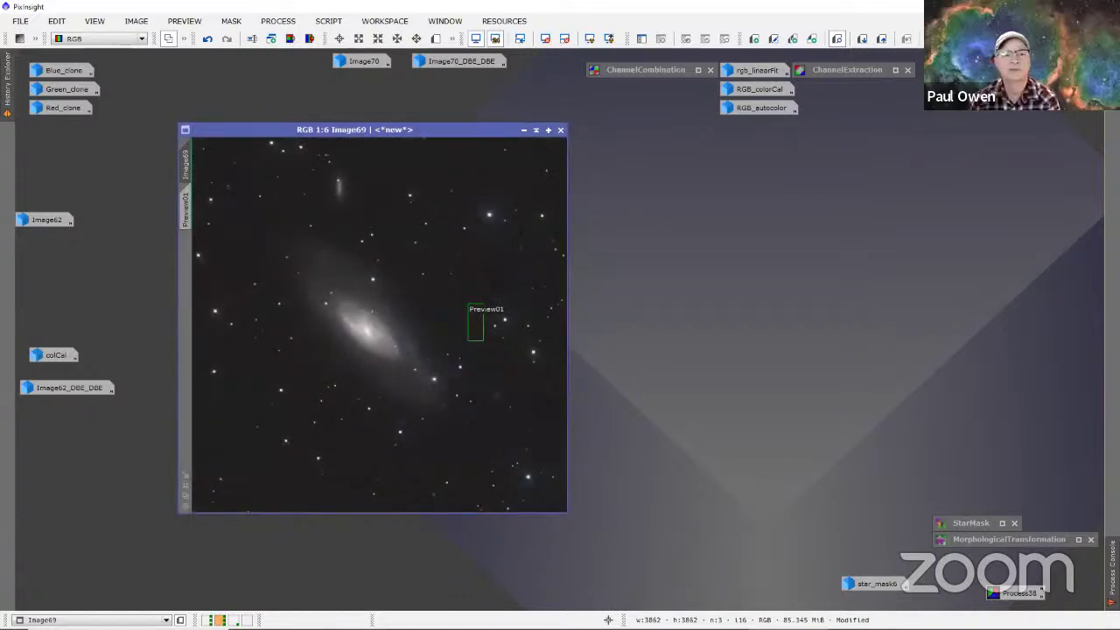
pyautogui.click(544, 39)
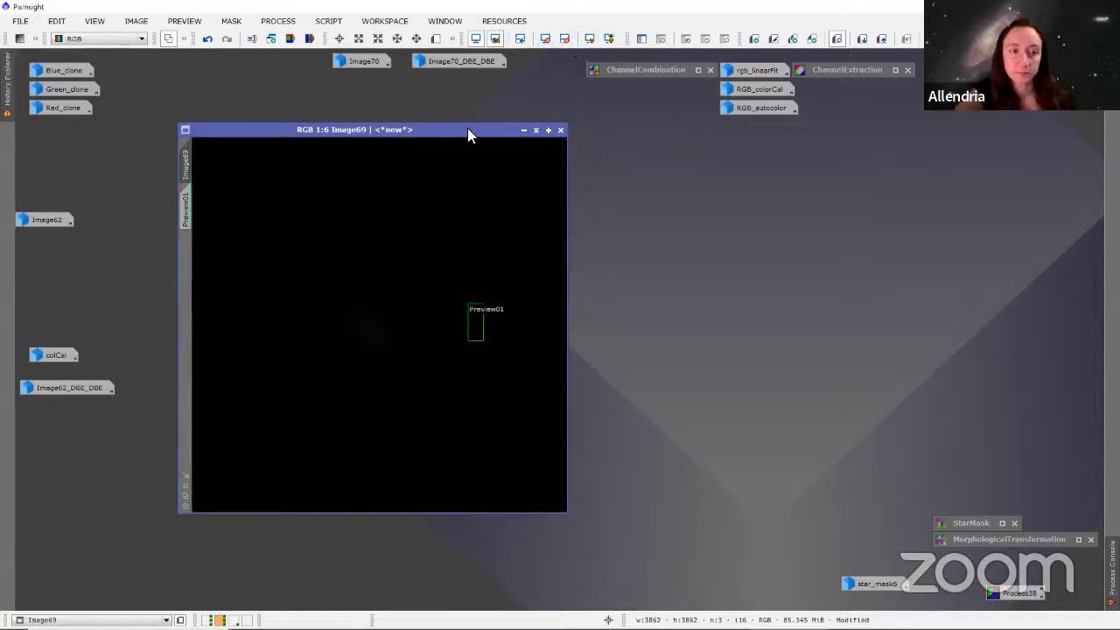
pyautogui.moveTo(467, 130); pyautogui.dragTo(482, 155)
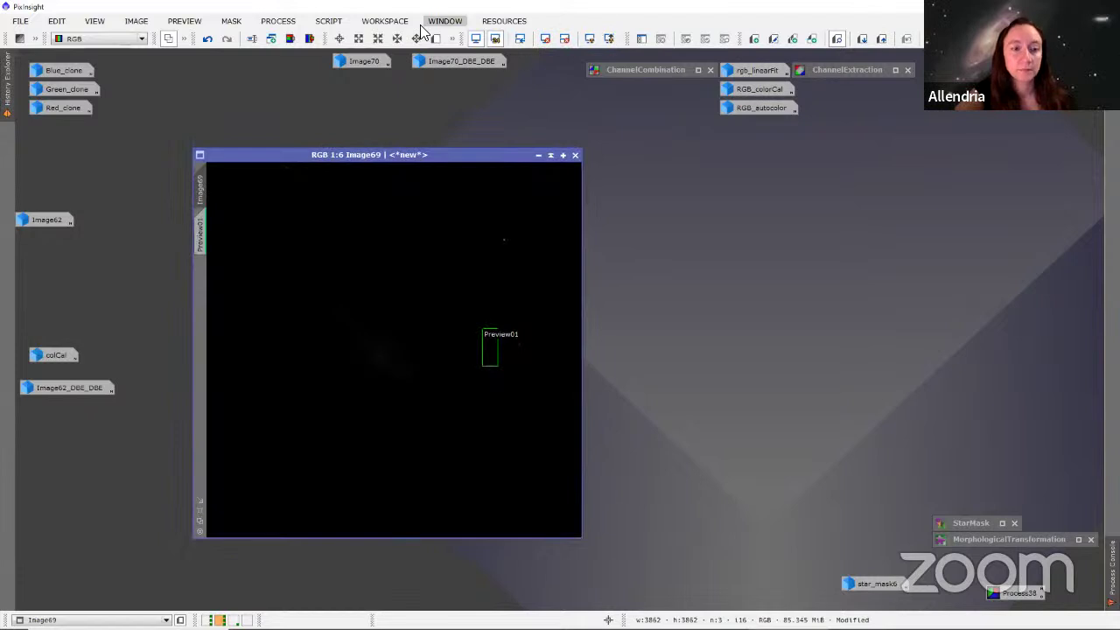
# Step: Open the ScreenTransferFunction process and place it beside Image69
pyautogui.click(289, 21)
pyautogui.moveTo(377, 18)
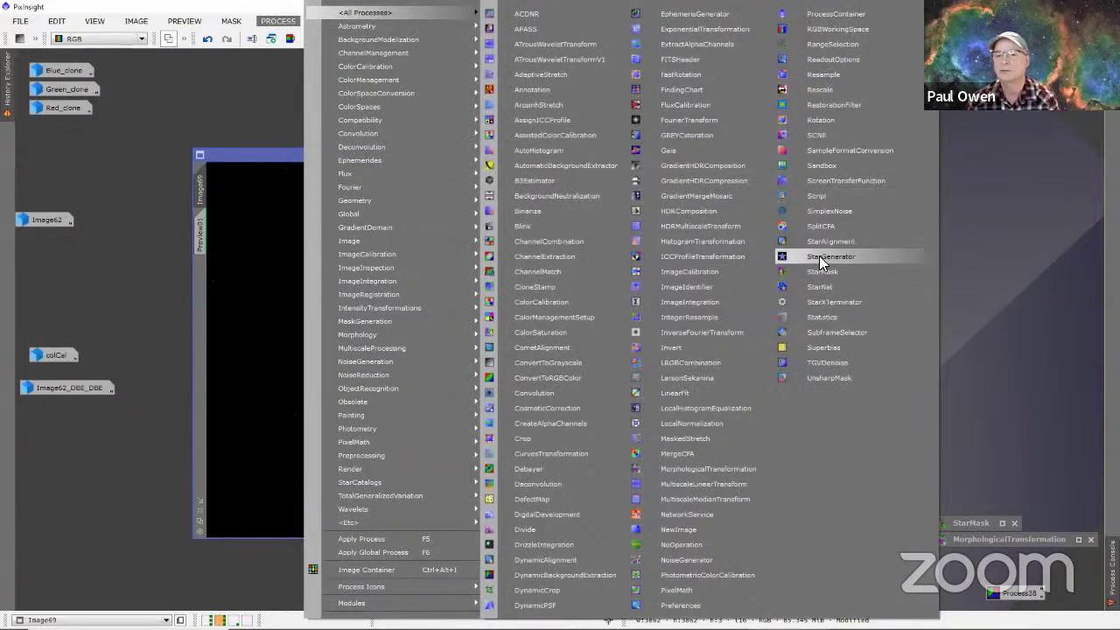
pyautogui.click(830, 183)
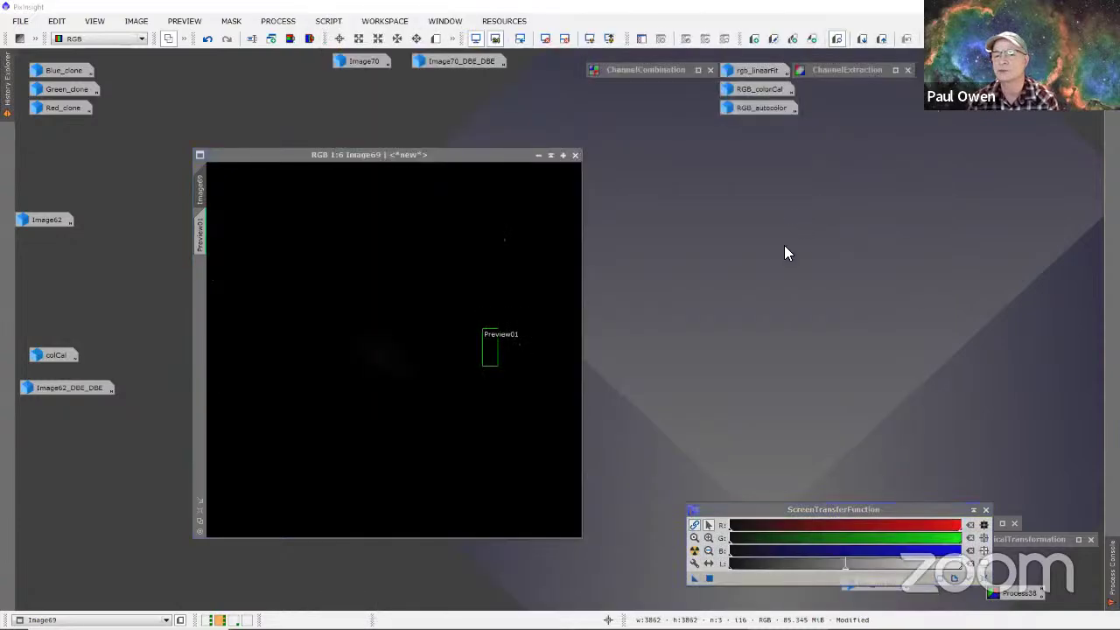
pyautogui.moveTo(736, 505); pyautogui.dragTo(657, 483)
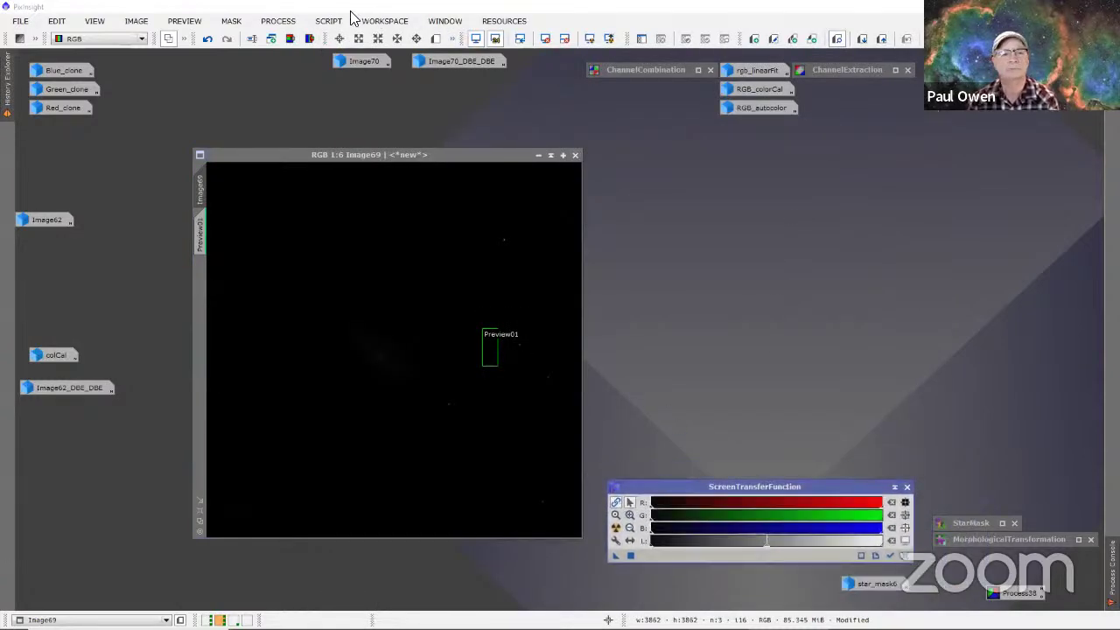
# Step: Open HistogramTransformation, place it beside the galaxy image and make it track the active Image69 view
pyautogui.click(278, 20)
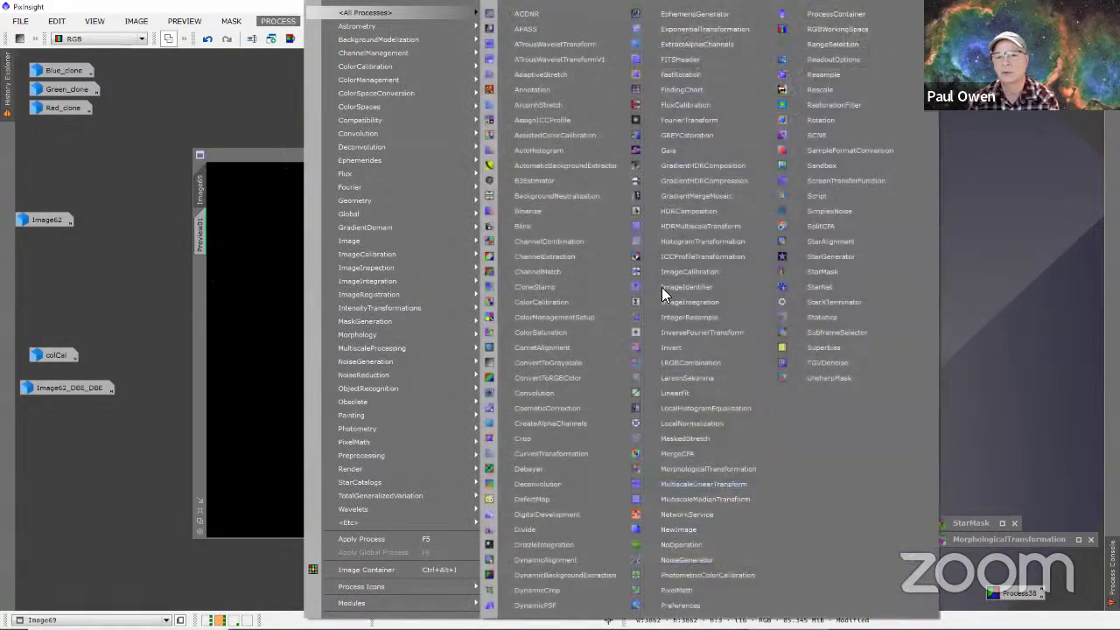
pyautogui.click(691, 241)
pyautogui.moveTo(721, 153); pyautogui.dragTo(850, 114)
pyautogui.click(940, 485)
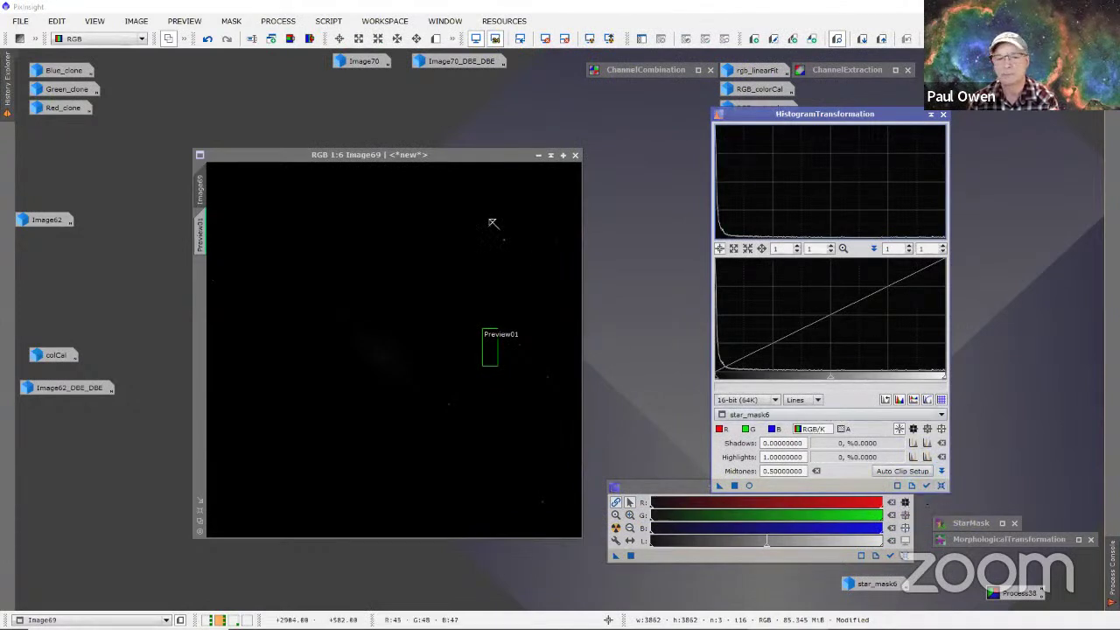
pyautogui.click(443, 161)
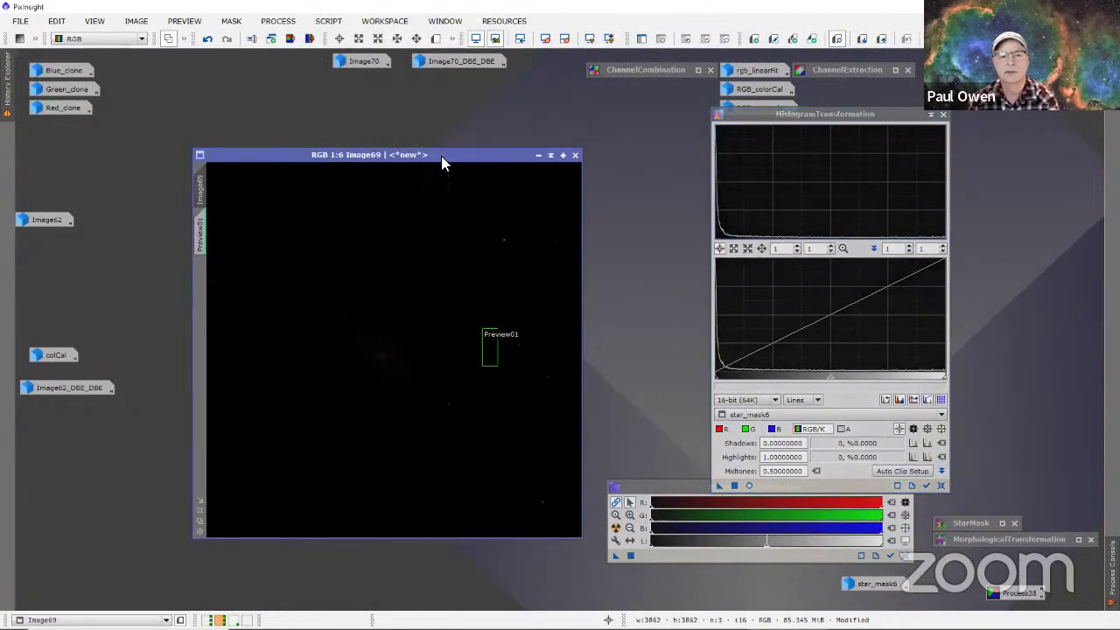
pyautogui.click(924, 485)
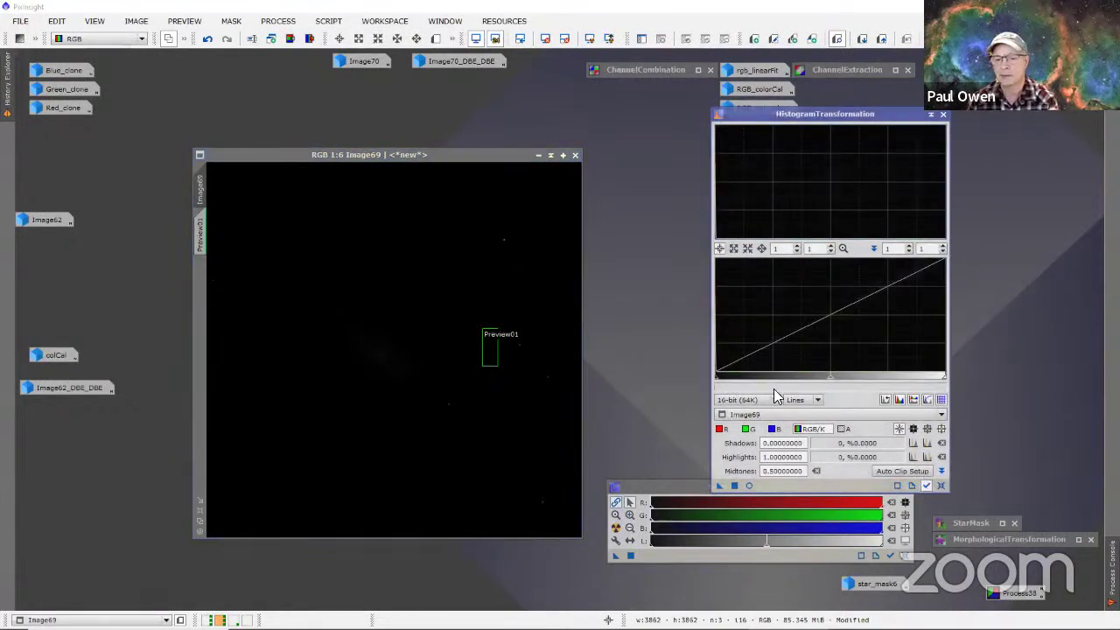
# Step: Auto-stretch Image69 with ScreenTransferFunction and transfer that stretch to HistogramTransformation
pyautogui.moveTo(651, 495); pyautogui.dragTo(642, 502)
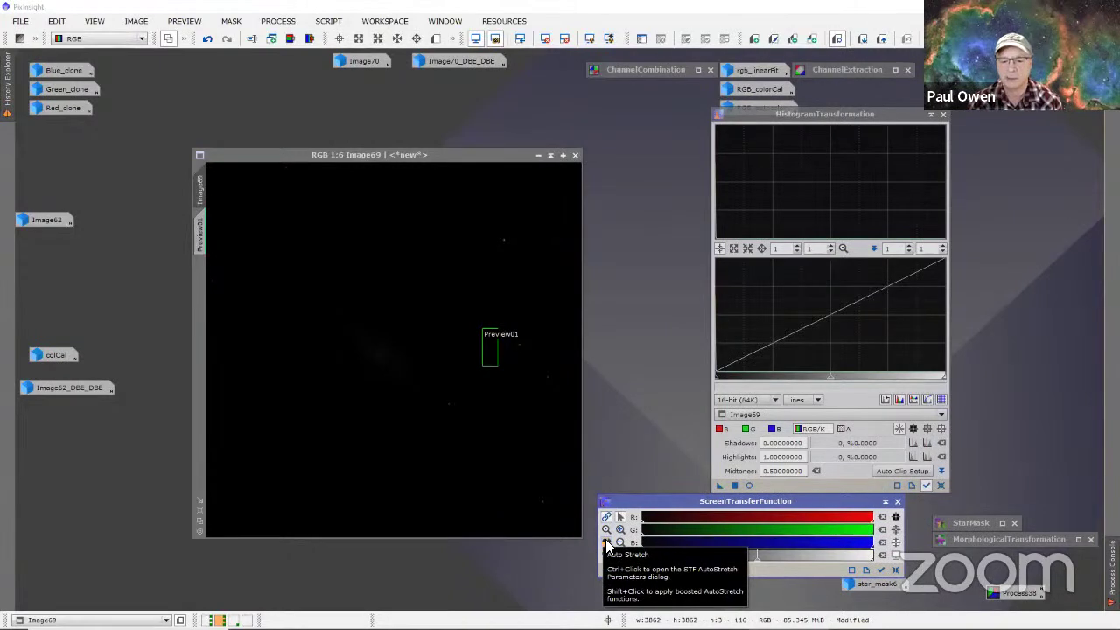
pyautogui.click(609, 544)
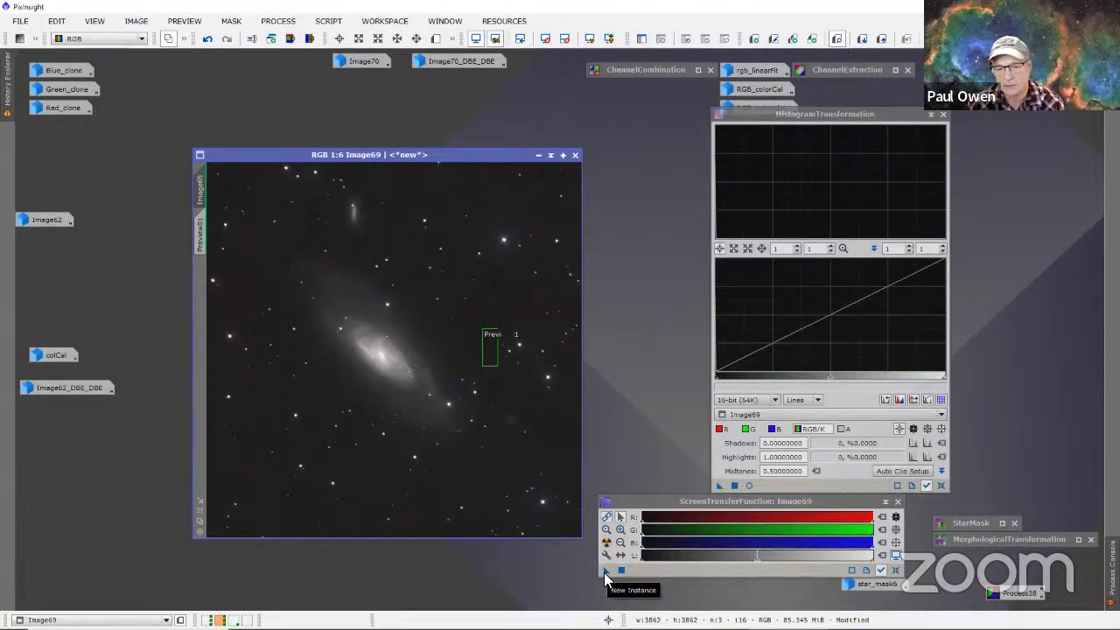
pyautogui.moveTo(604, 572); pyautogui.dragTo(768, 487)
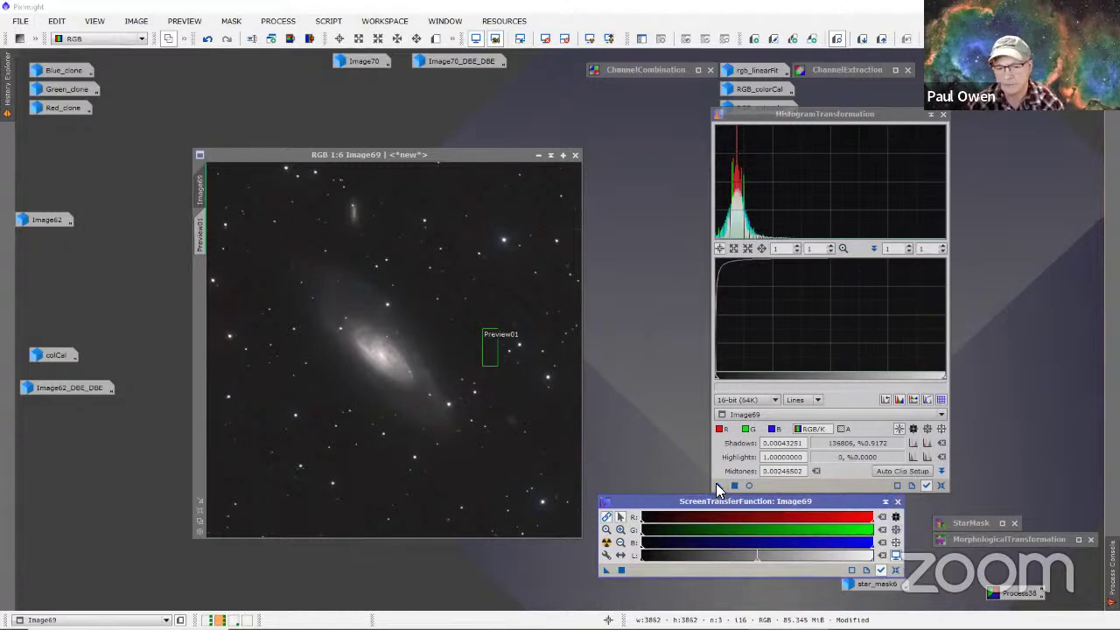
# Step: Apply the HistogramTransformation stretch to Image69, then reset and close ScreenTransferFunction
pyautogui.moveTo(718, 486); pyautogui.dragTo(432, 304)
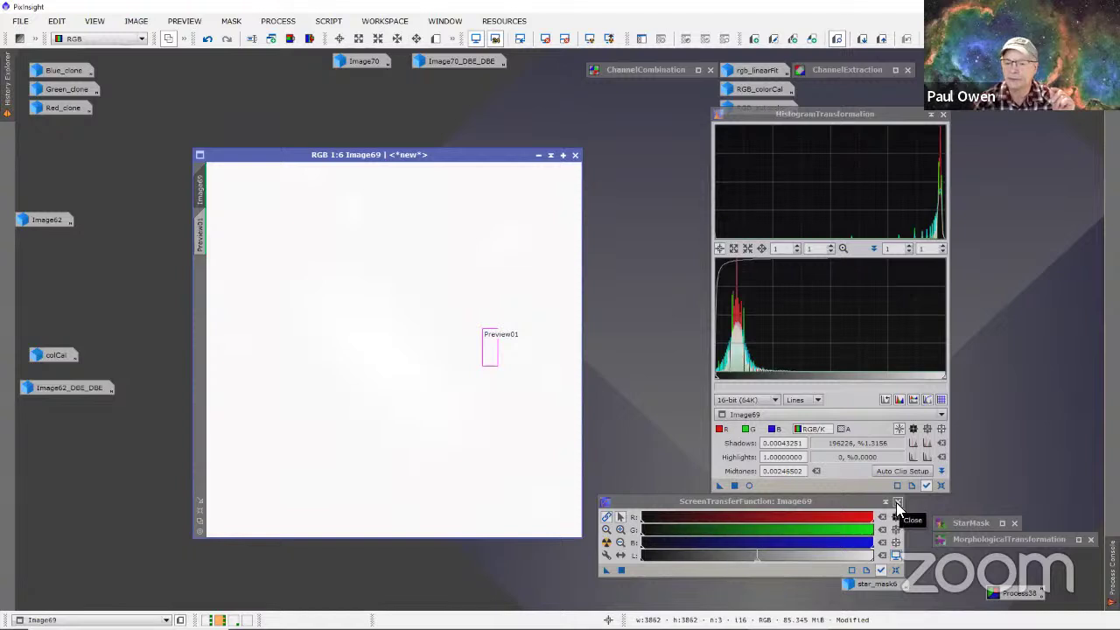
pyautogui.click(894, 570)
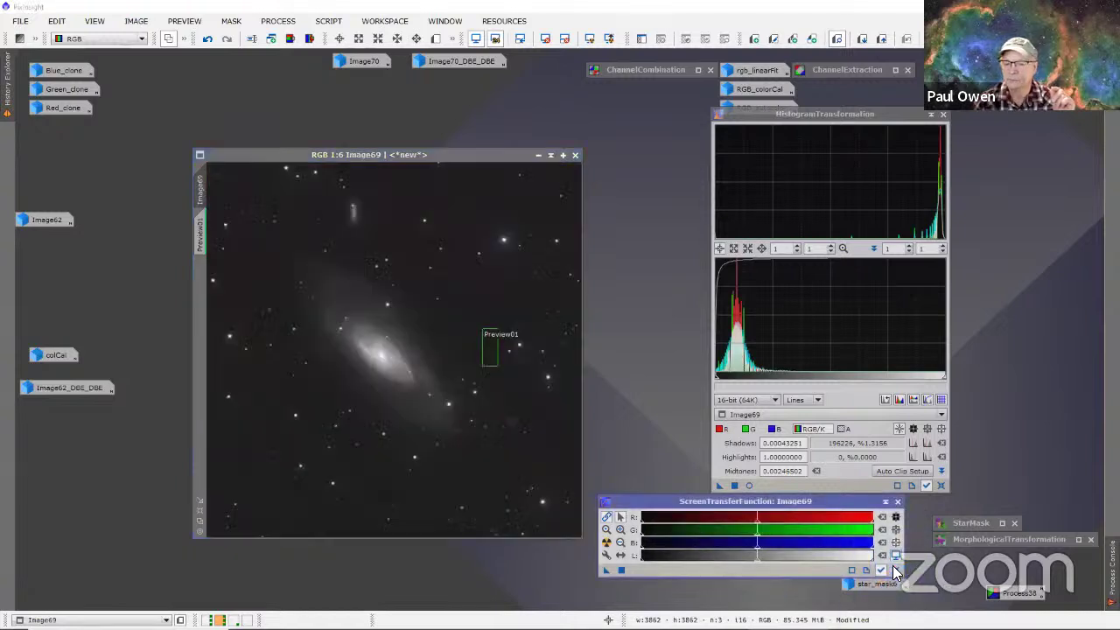
pyautogui.click(897, 501)
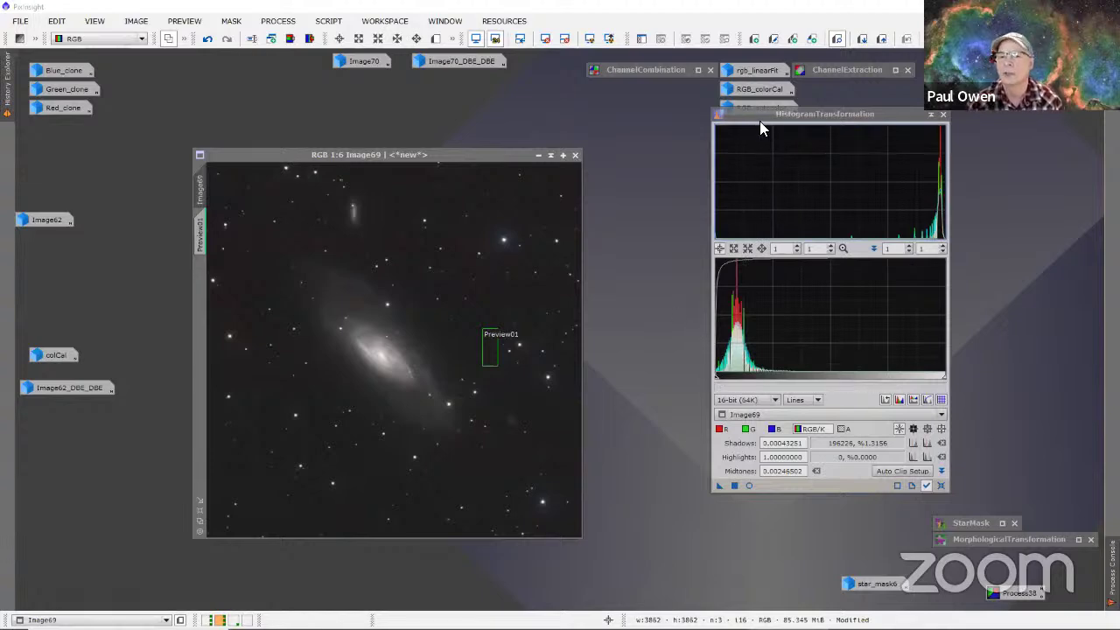
# Step: Close HistogramTransformation and inspect the permanently stretched Image69
pyautogui.moveTo(758, 119); pyautogui.dragTo(677, 155)
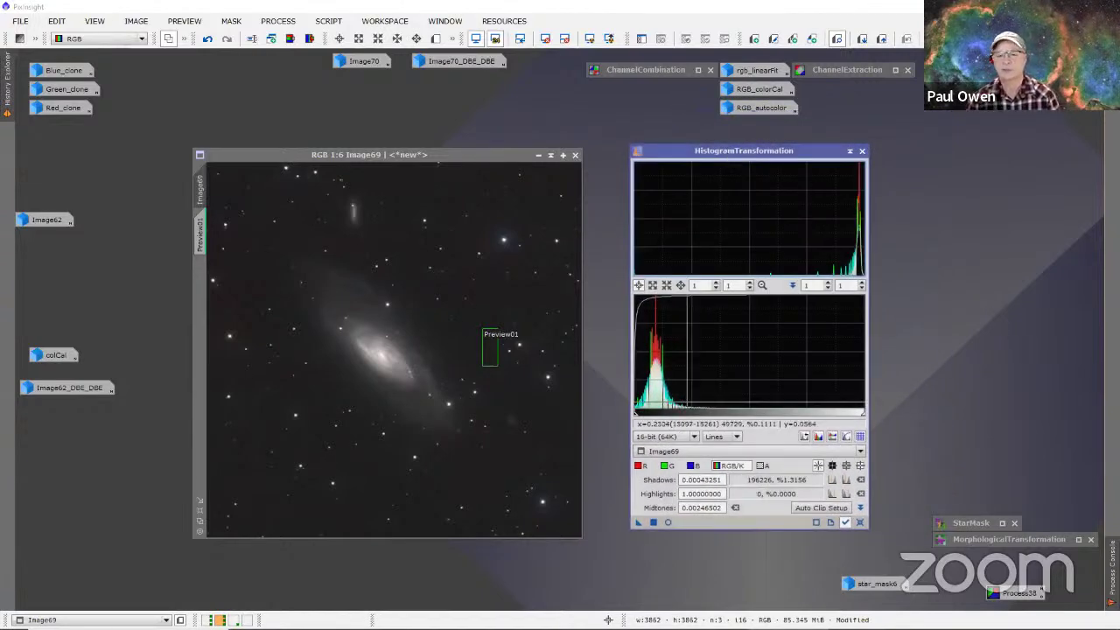
pyautogui.click(861, 153)
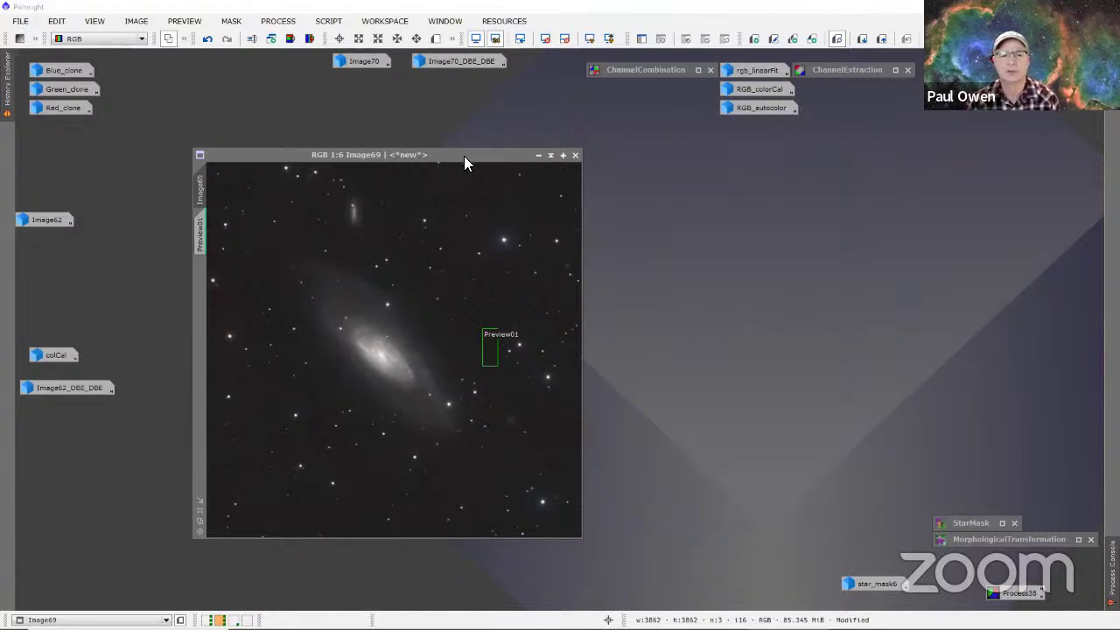
pyautogui.moveTo(463, 156); pyautogui.dragTo(450, 119)
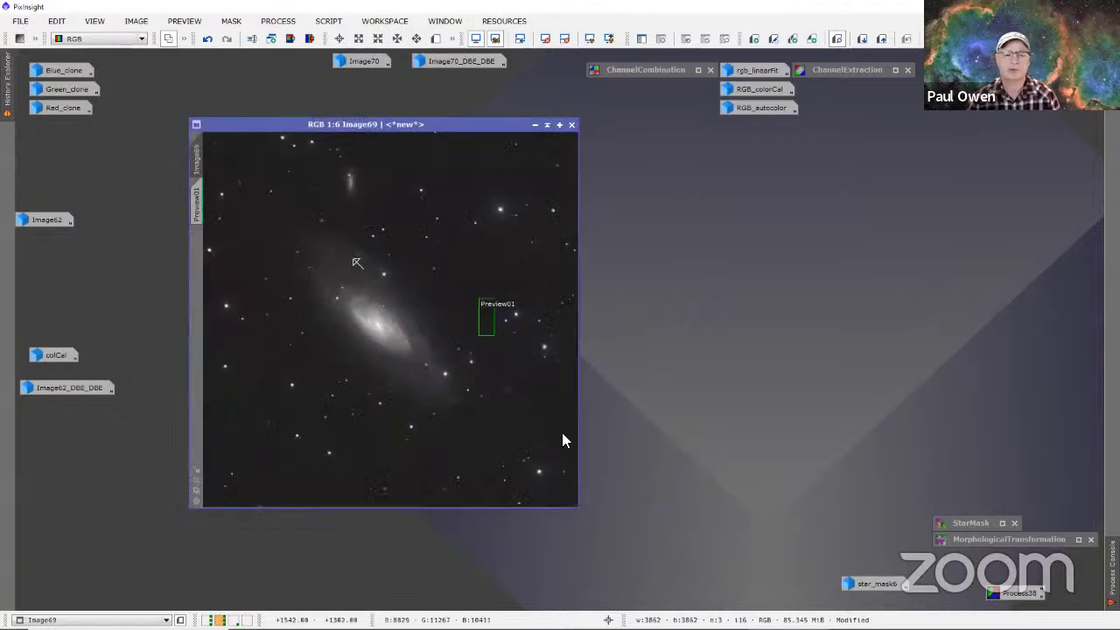
pyautogui.moveTo(468, 122); pyautogui.dragTo(466, 150)
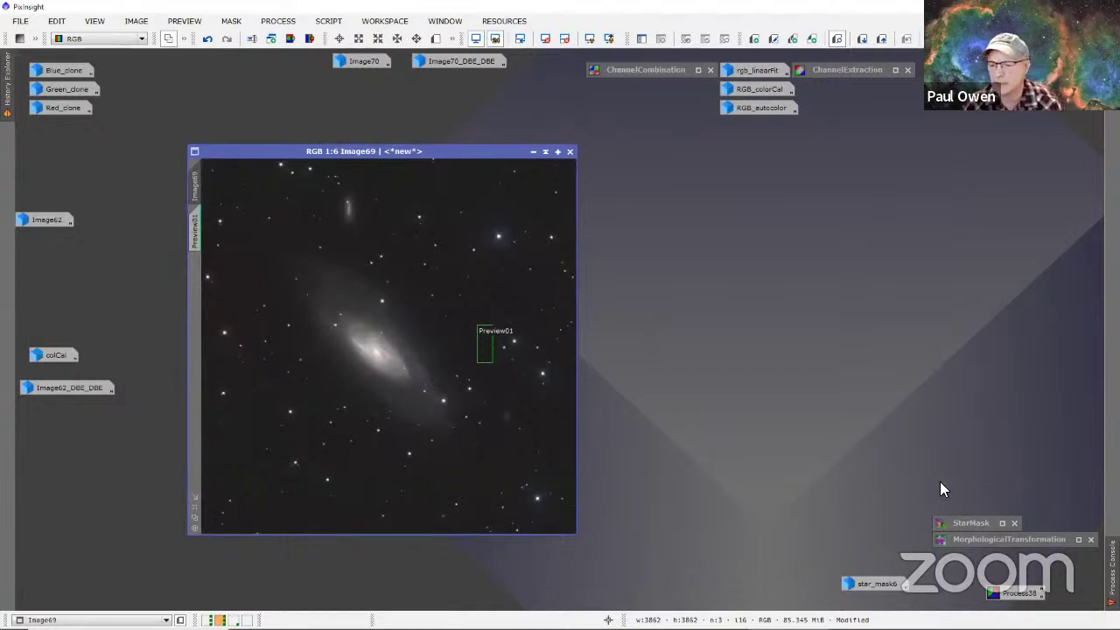
# Step: Restore the minimized StarMask process and place its window beside Image69
pyautogui.click(978, 521)
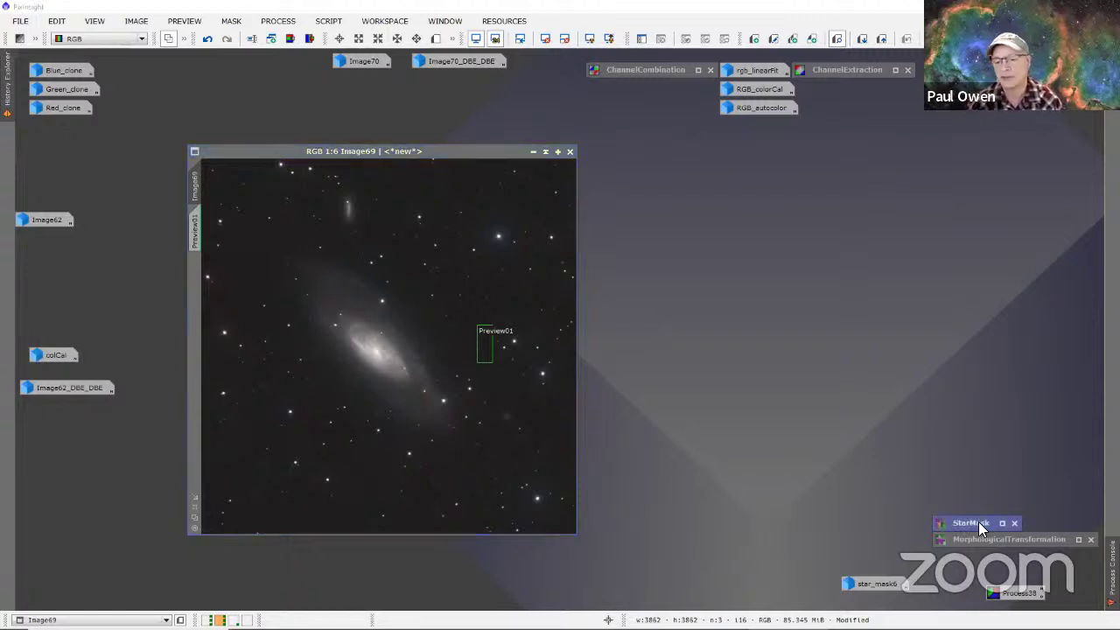
pyautogui.doubleClick(977, 521)
pyautogui.moveTo(887, 160); pyautogui.dragTo(744, 159)
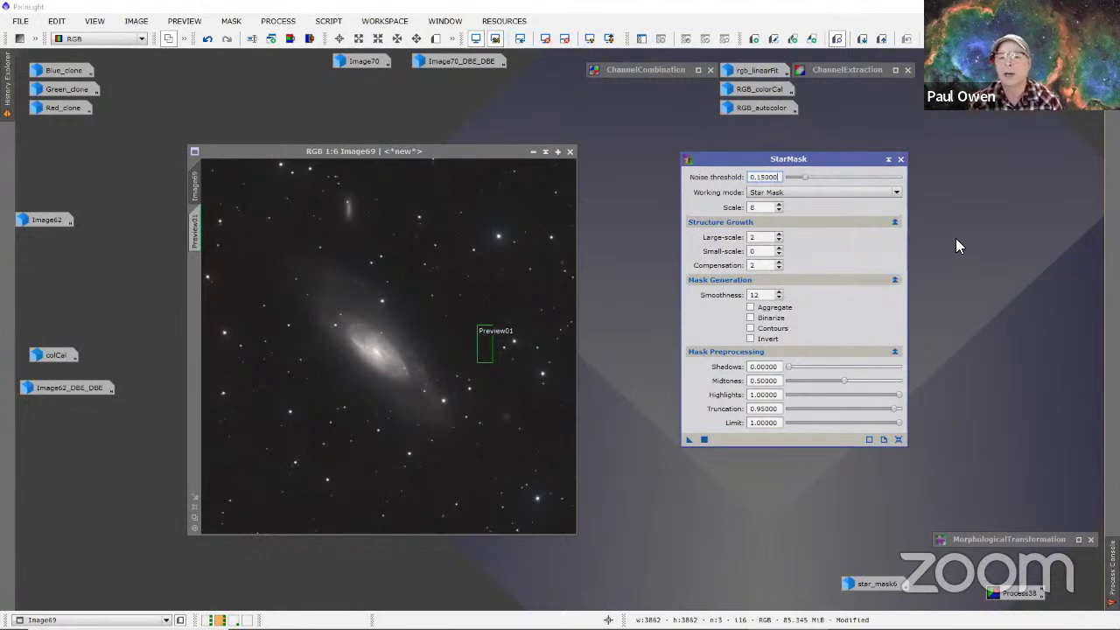
pyautogui.moveTo(724, 156); pyautogui.dragTo(656, 147)
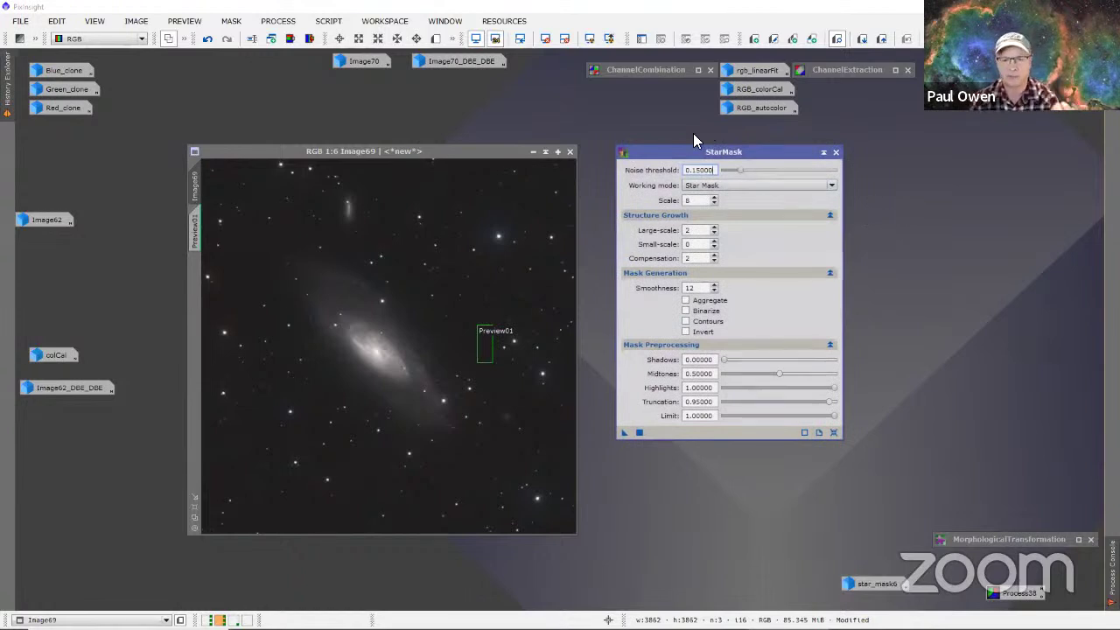
# Step: Delete Preview01 from Image69
pyautogui.click(202, 234)
pyautogui.rightClick(200, 234)
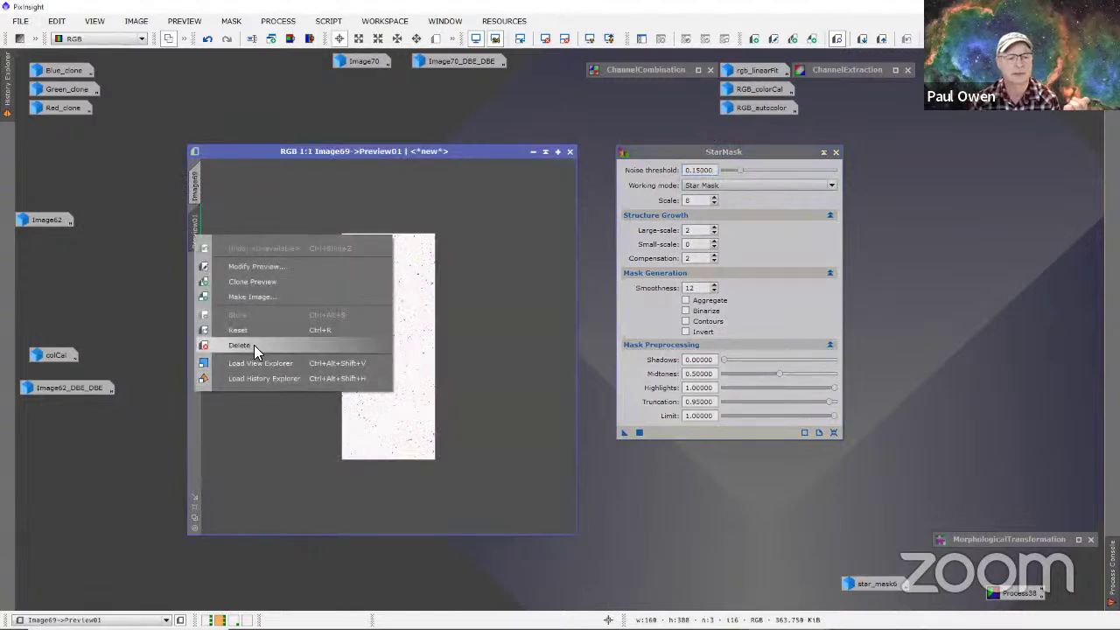
pyautogui.click(239, 346)
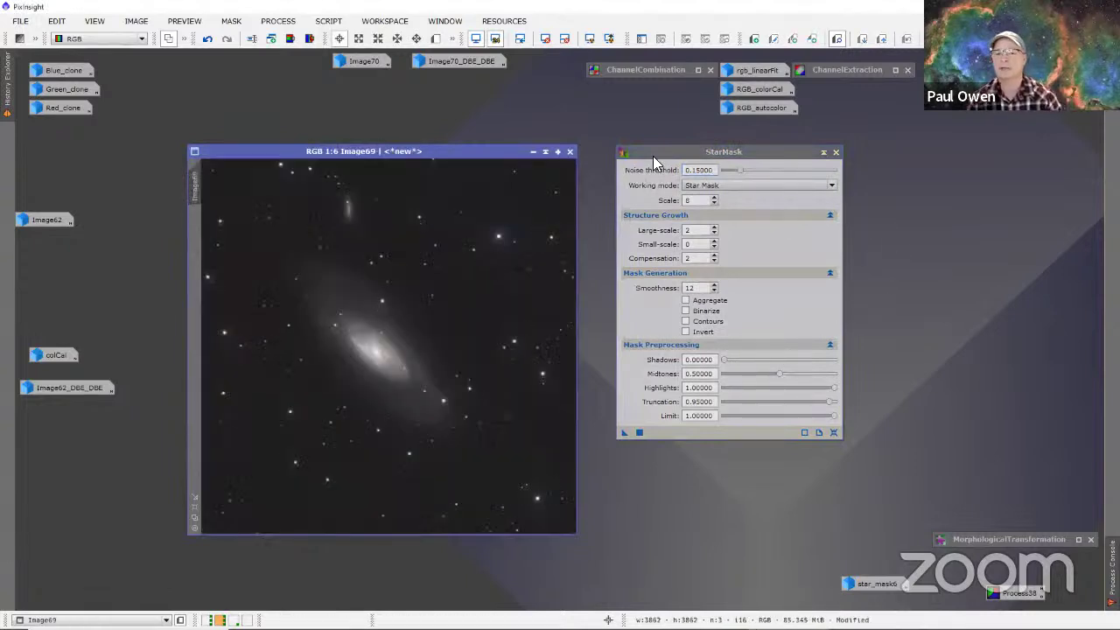
pyautogui.moveTo(644, 150); pyautogui.dragTo(654, 151)
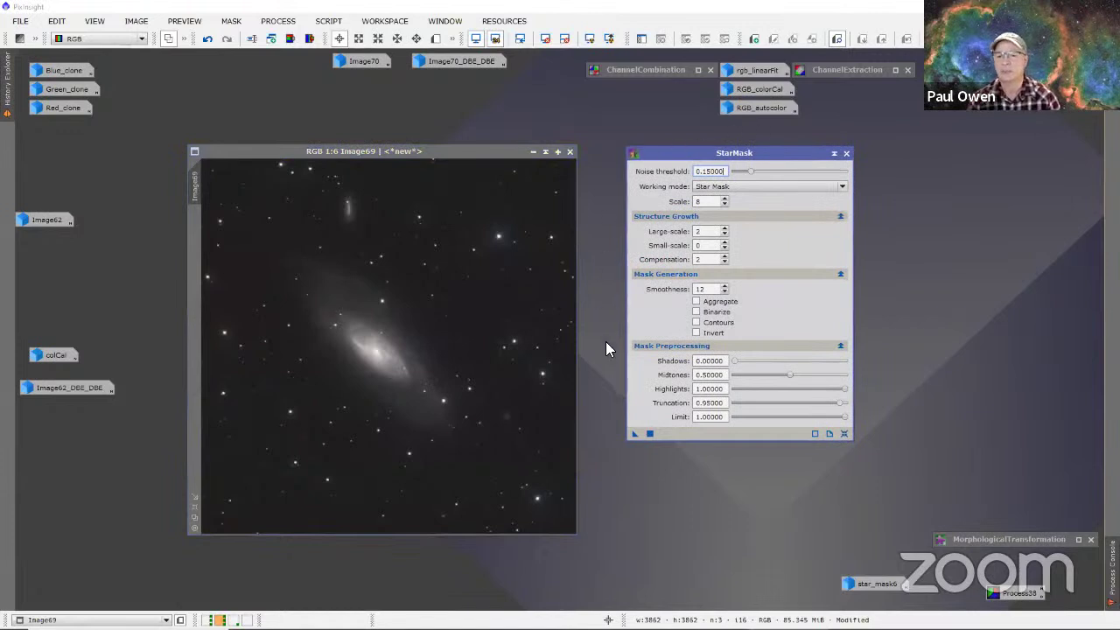
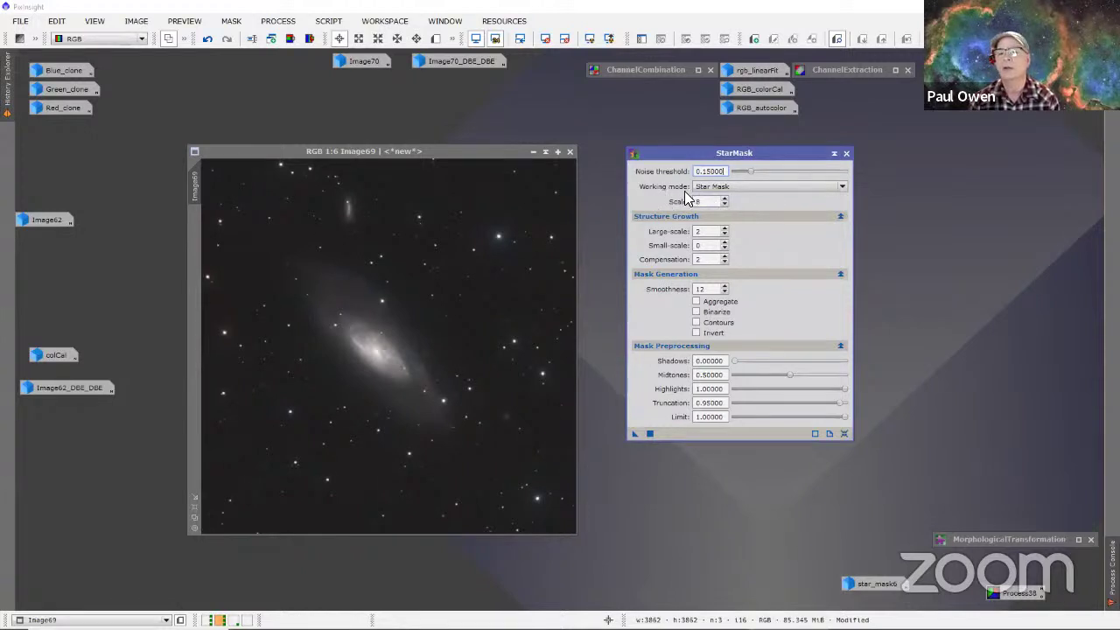
# Step: Generate a star mask from Image69 with noise threshold 0.15, scale 8 and smoothness 12, and examine it beside the image
pyautogui.moveTo(689, 155); pyautogui.dragTo(732, 149)
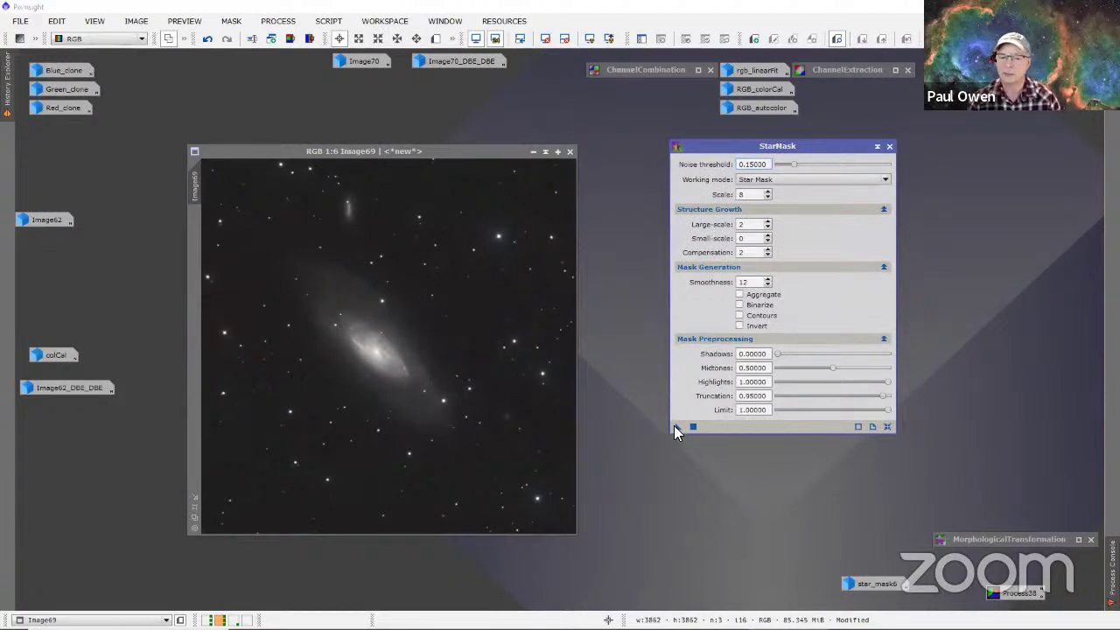
pyautogui.moveTo(674, 426); pyautogui.dragTo(470, 408)
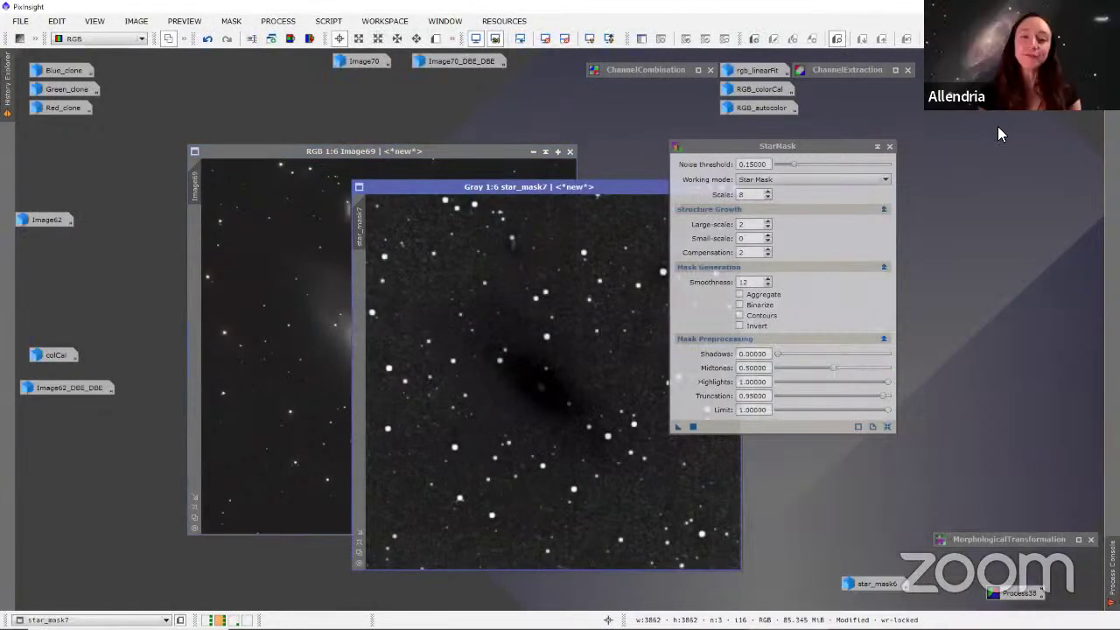
pyautogui.moveTo(691, 150); pyautogui.dragTo(782, 145)
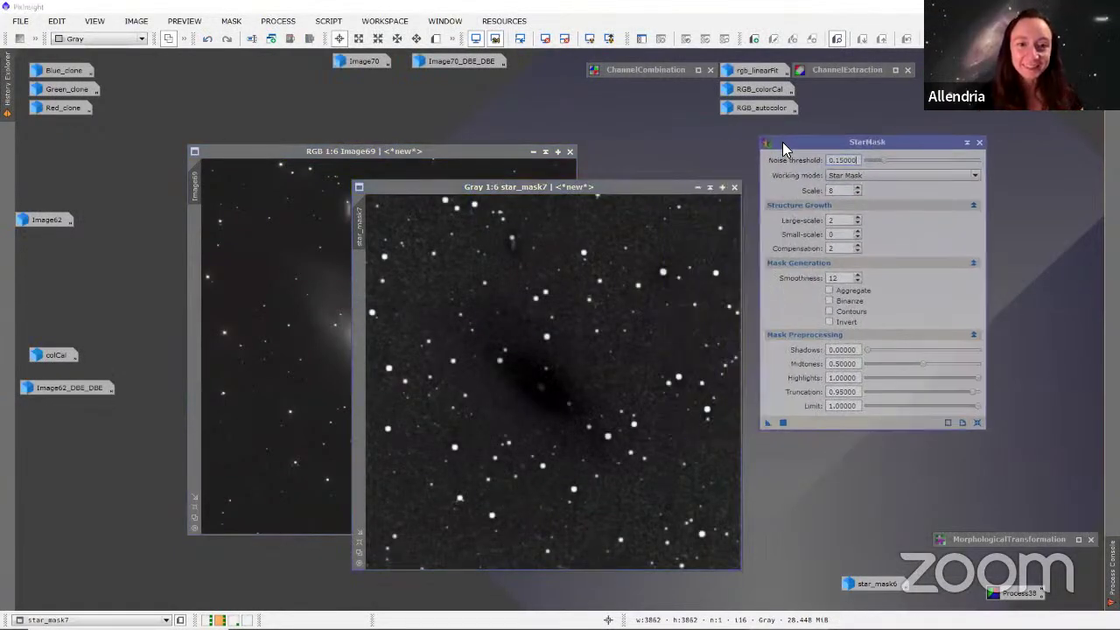
pyautogui.moveTo(668, 184); pyautogui.dragTo(663, 156)
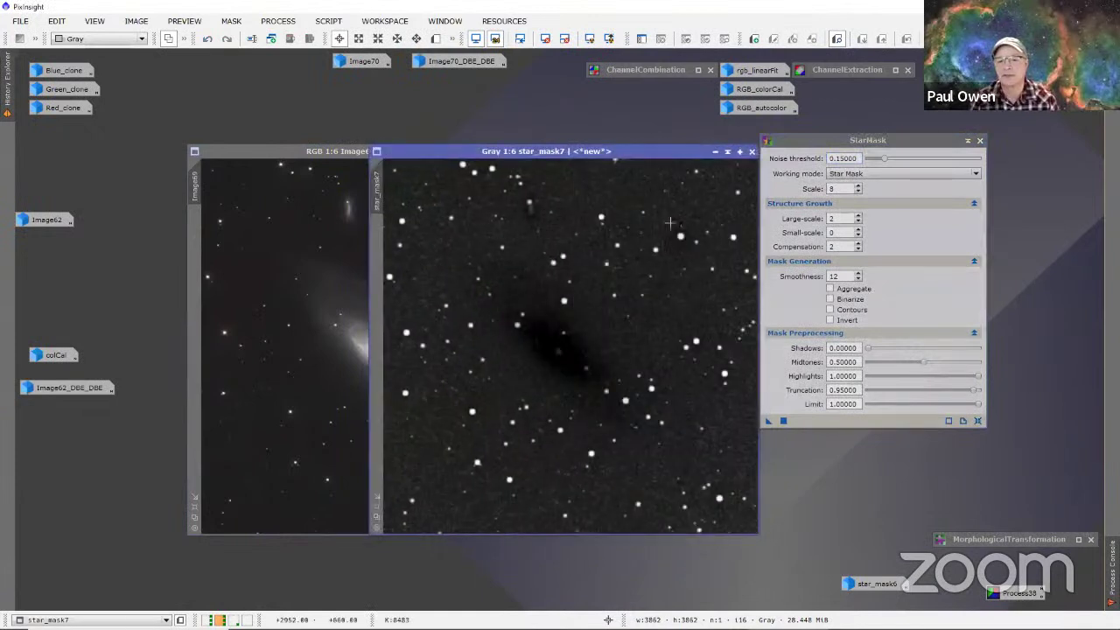
# Step: Set StarMask's noise threshold to 0.24 and close the star mask generated with the lower threshold
pyautogui.click(884, 159)
pyautogui.moveTo(884, 160); pyautogui.dragTo(887, 160)
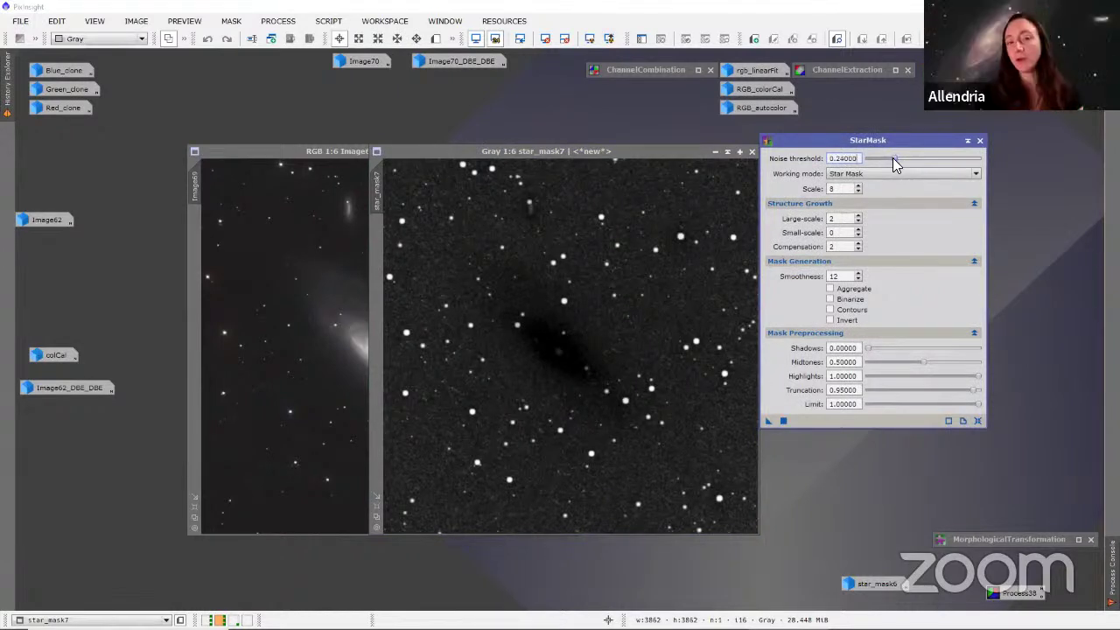
pyautogui.moveTo(800, 142); pyautogui.dragTo(839, 138)
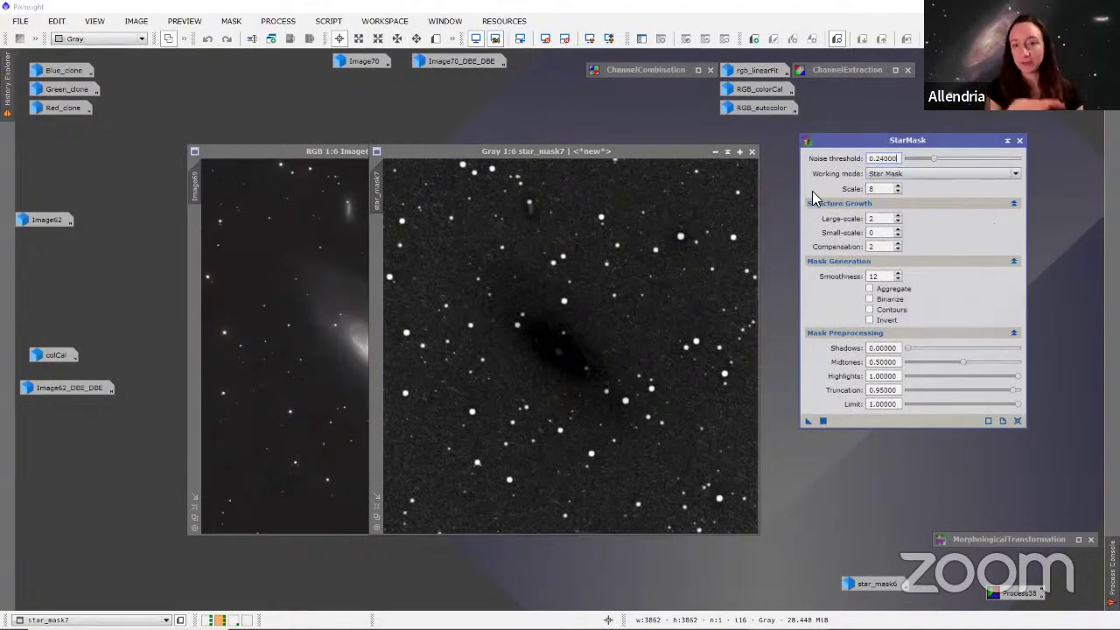
pyautogui.moveTo(662, 155); pyautogui.dragTo(667, 213)
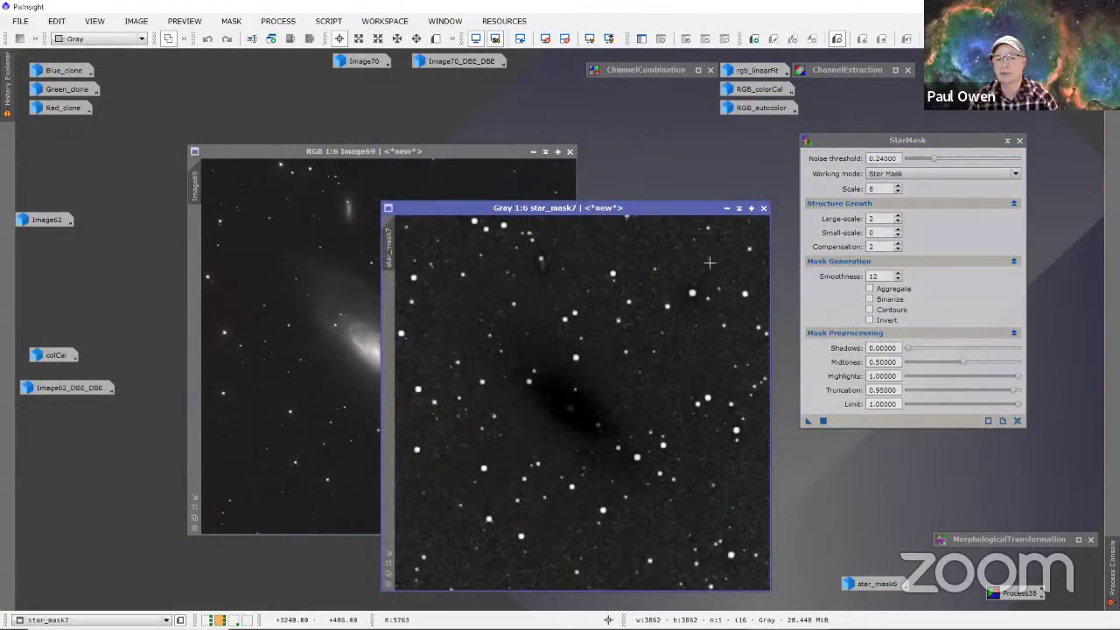
pyautogui.click(763, 208)
pyautogui.moveTo(854, 140); pyautogui.dragTo(814, 144)
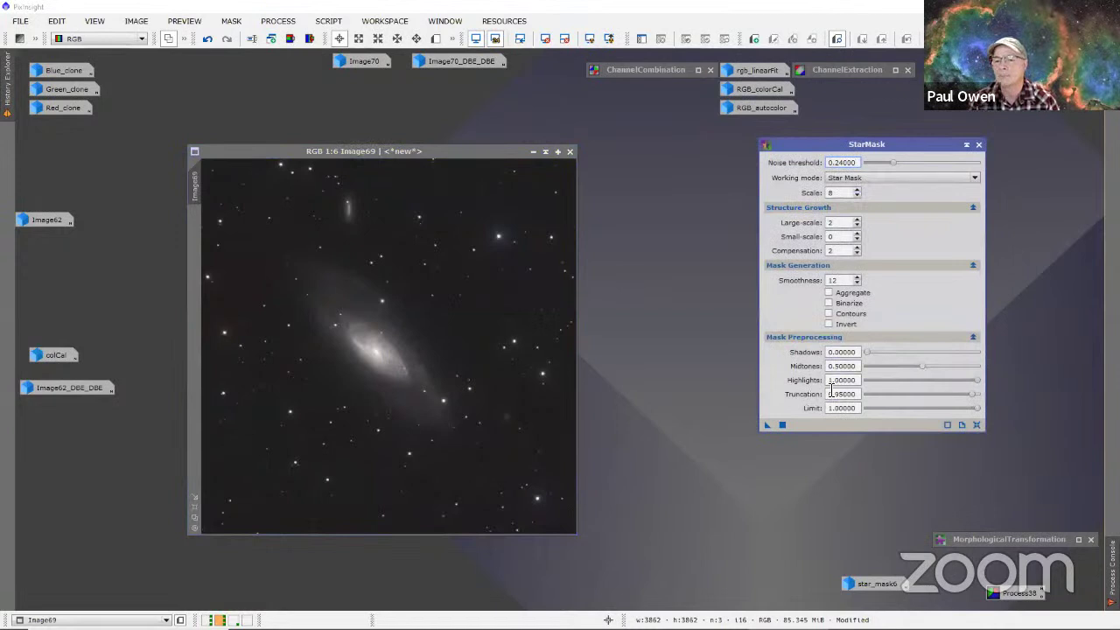
# Step: Generate a star mask from Image69 with noise threshold 0.24, collapse StarMask and place the new mask beside the image
pyautogui.click(764, 425)
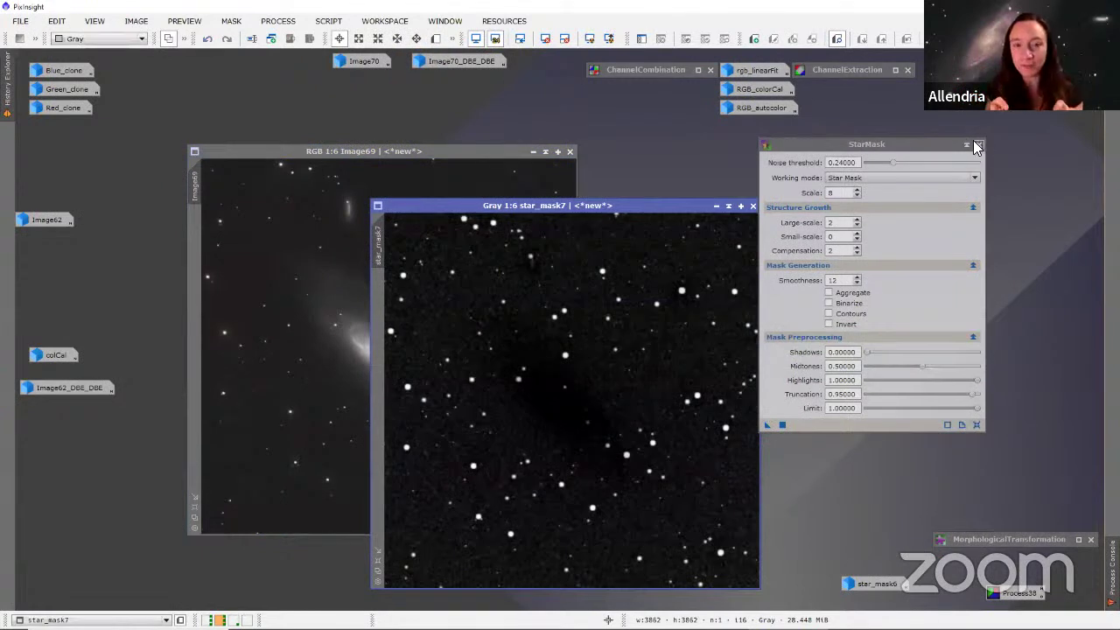
pyautogui.moveTo(943, 141); pyautogui.dragTo(968, 130)
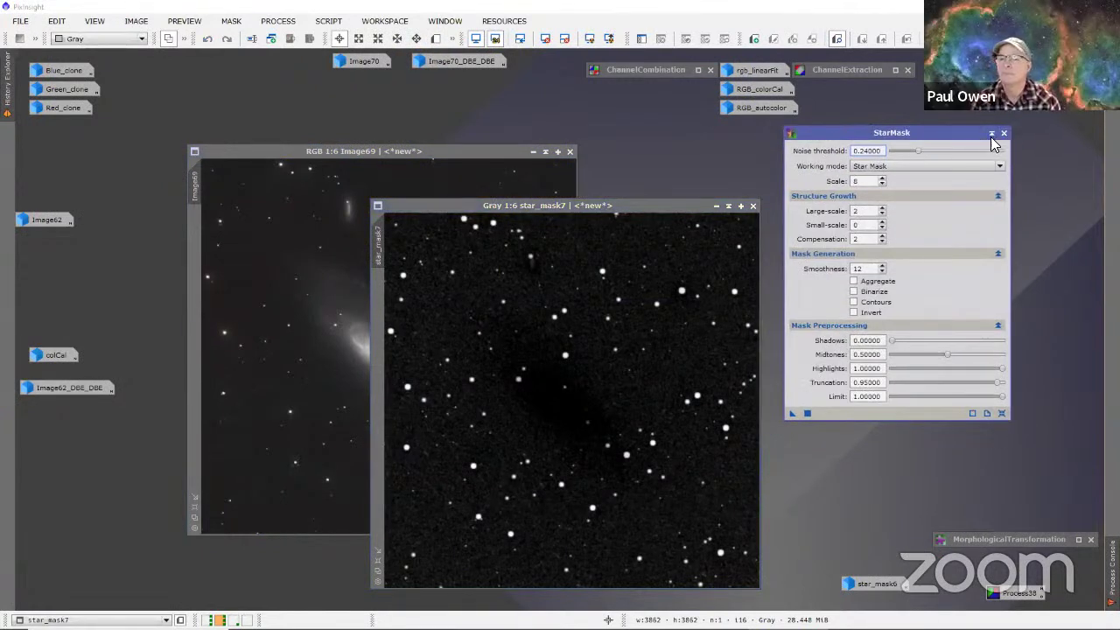
pyautogui.click(991, 133)
pyautogui.moveTo(653, 205); pyautogui.dragTo(860, 147)
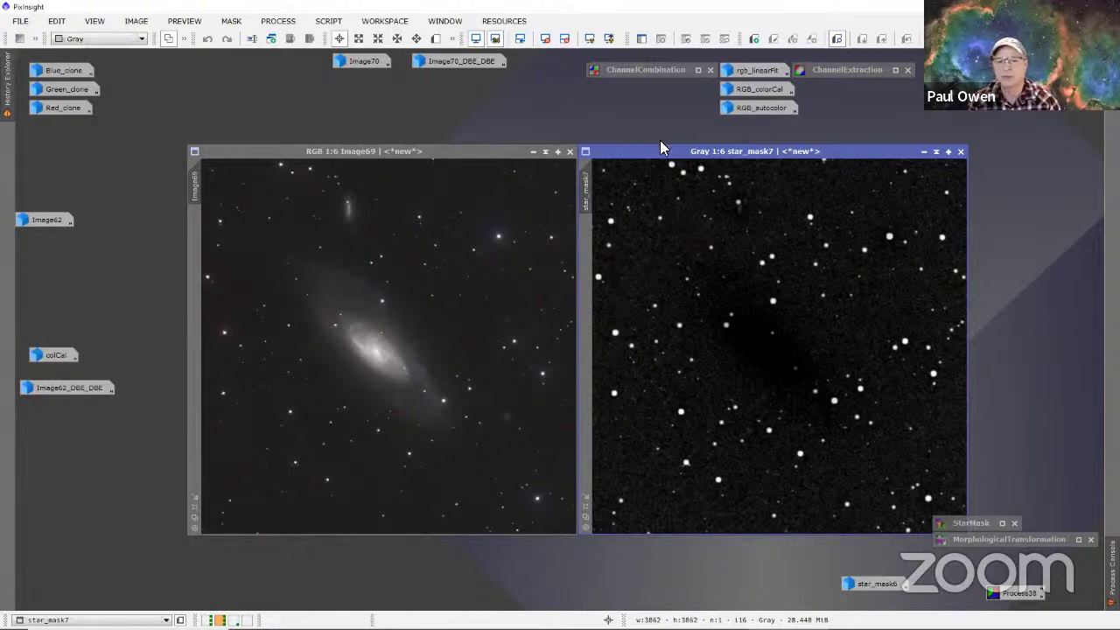
pyautogui.moveTo(452, 151); pyautogui.dragTo(356, 157)
pyautogui.moveTo(614, 150)
pyautogui.mouseDown()
pyautogui.moveTo(505, 129)
pyautogui.moveTo(623, 140)
pyautogui.mouseUp()
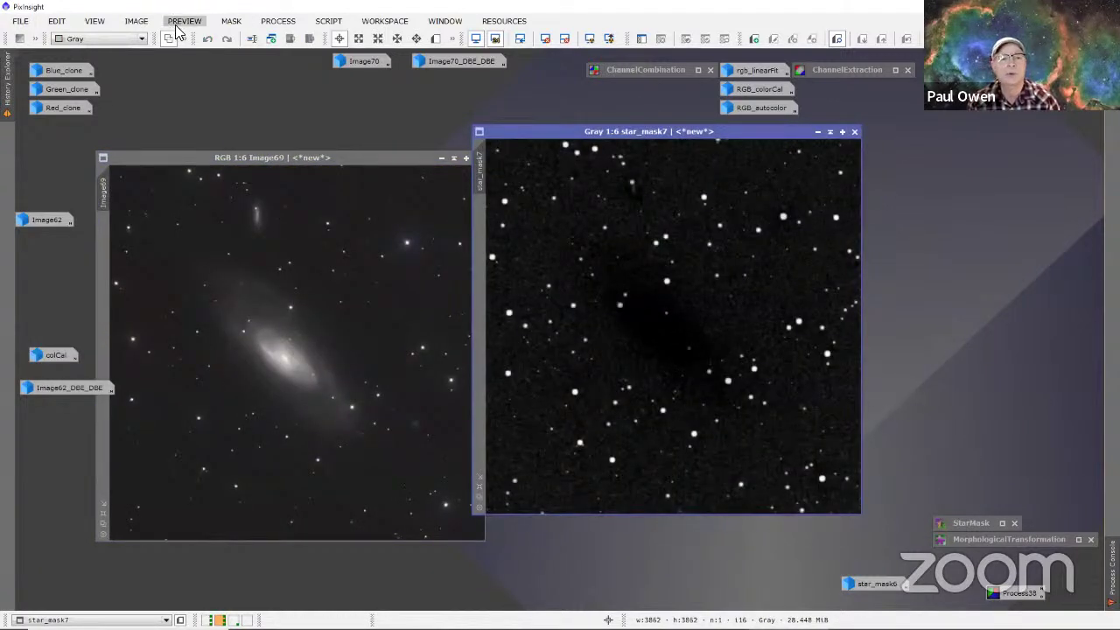
# Step: Open CurvesTransformation beside the new star mask and start a real-time preview of that mask
pyautogui.click(288, 23)
pyautogui.moveTo(354, 13)
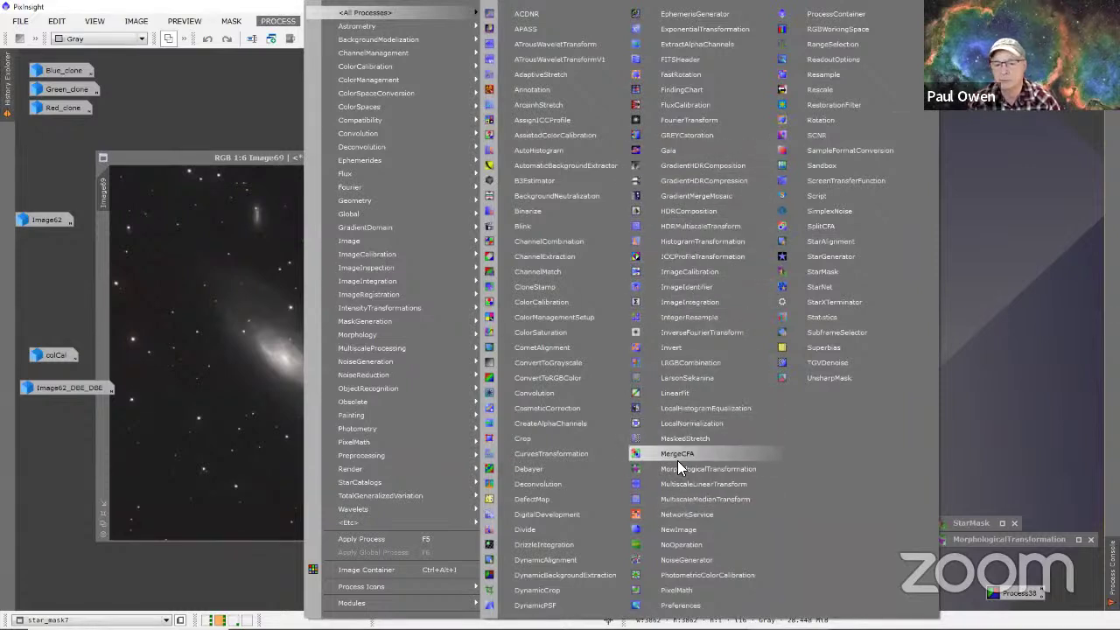
pyautogui.click(525, 453)
pyautogui.moveTo(550, 141); pyautogui.dragTo(915, 111)
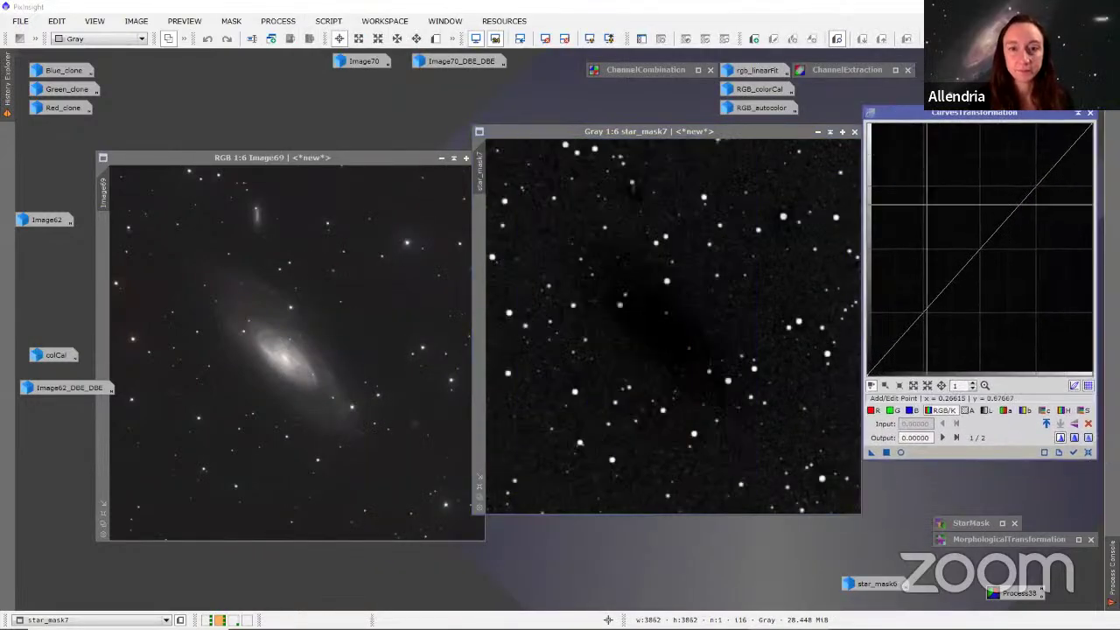
pyautogui.click(754, 128)
pyautogui.click(900, 452)
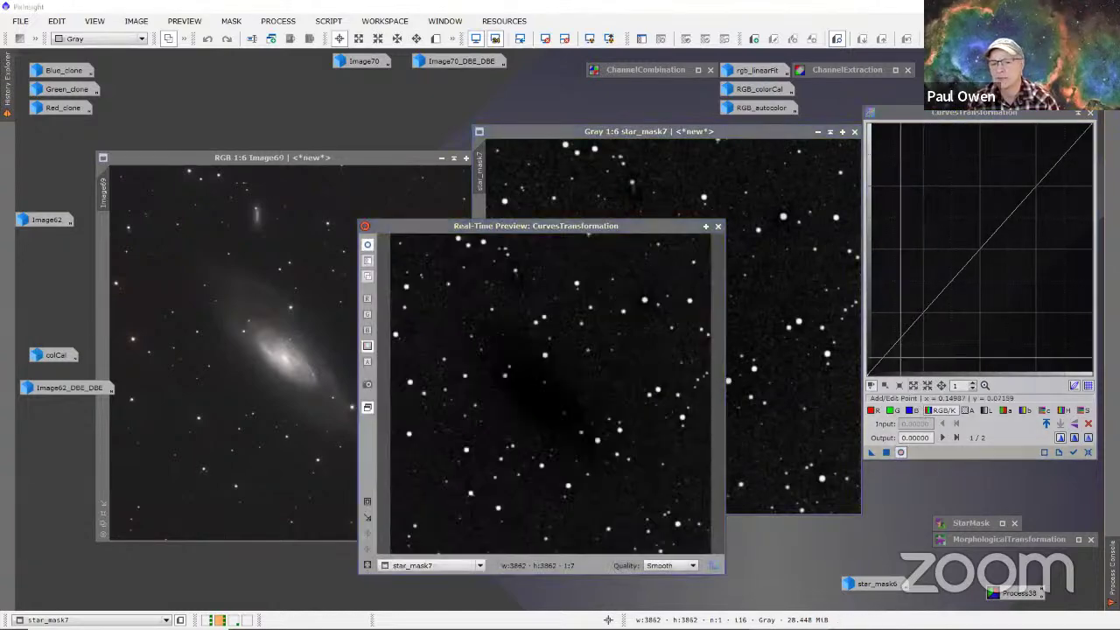
# Step: Darken the star mask's background with RGB/K curve points at 0.17054/0.05081 and 0.87597/0.78522, apply the curve, and close CurvesTransformation and its preview
pyautogui.moveTo(893, 346); pyautogui.dragTo(904, 362)
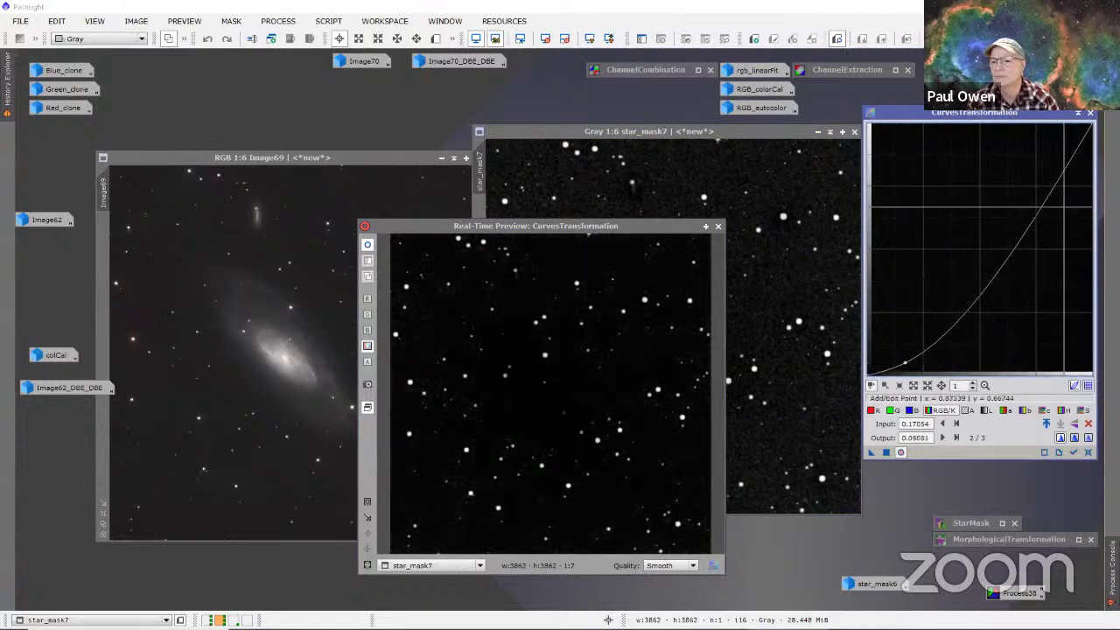
pyautogui.click(1048, 176)
pyautogui.moveTo(1048, 176)
pyautogui.mouseDown()
pyautogui.moveTo(1073, 189)
pyautogui.moveTo(1063, 176)
pyautogui.mouseUp()
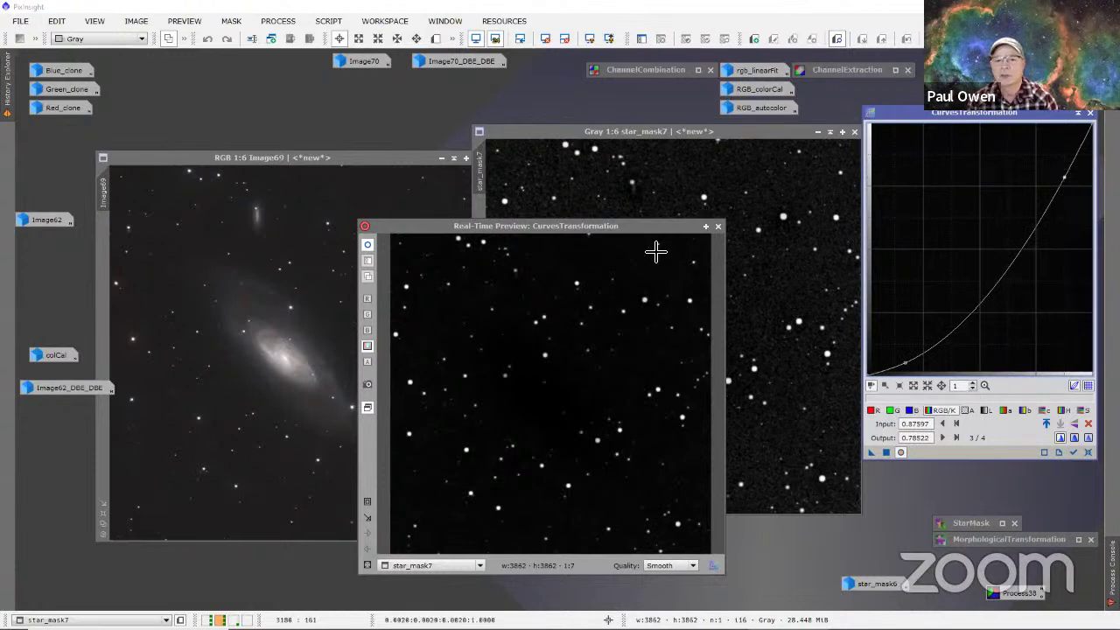
pyautogui.click(885, 452)
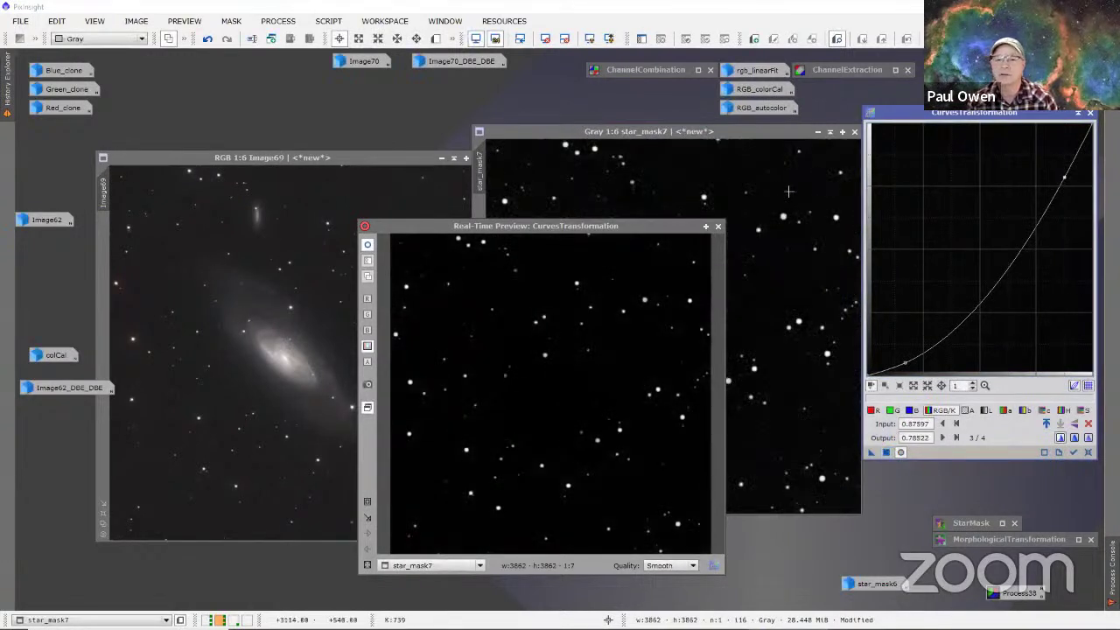
pyautogui.click(717, 226)
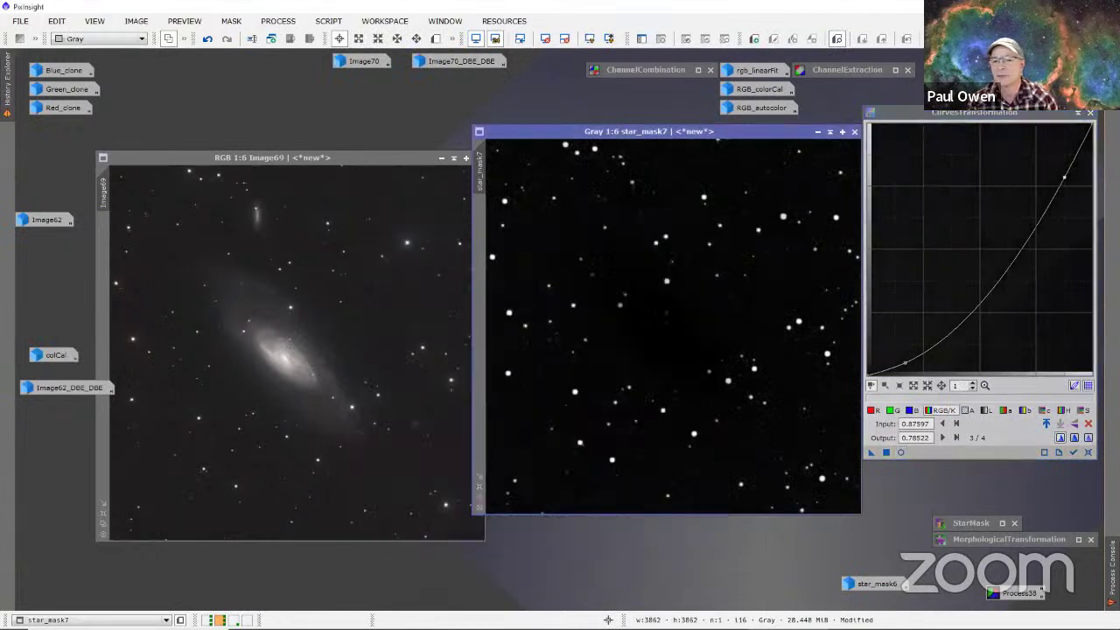
pyautogui.click(1090, 113)
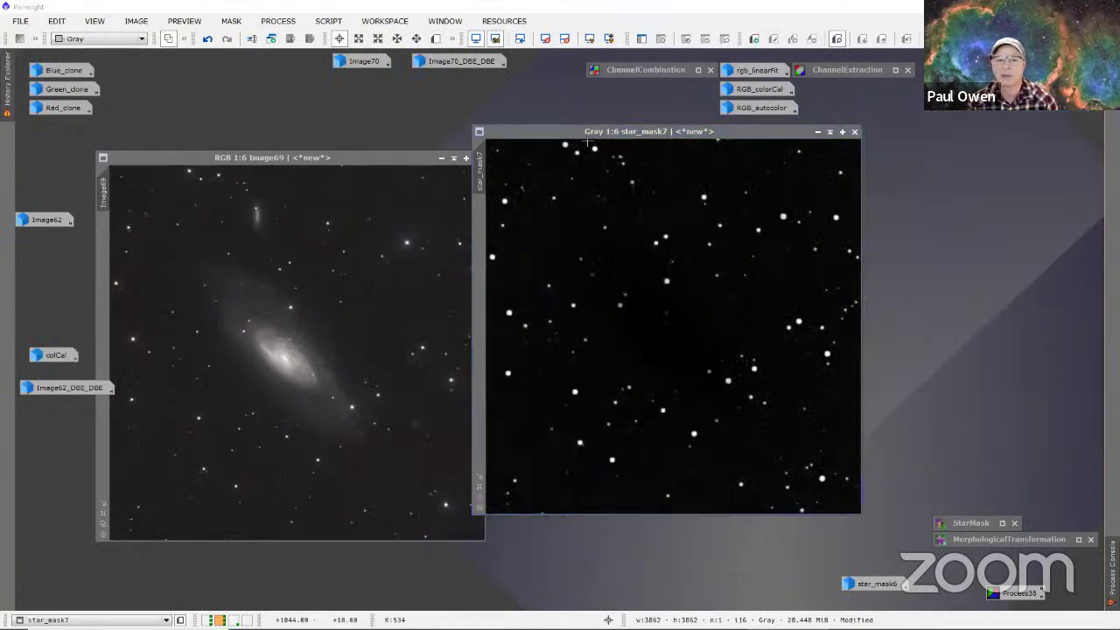
# Step: Lay the star mask window over Image69 to compare star positions and arrange both windows side by side
pyautogui.moveTo(541, 130); pyautogui.dragTo(167, 161)
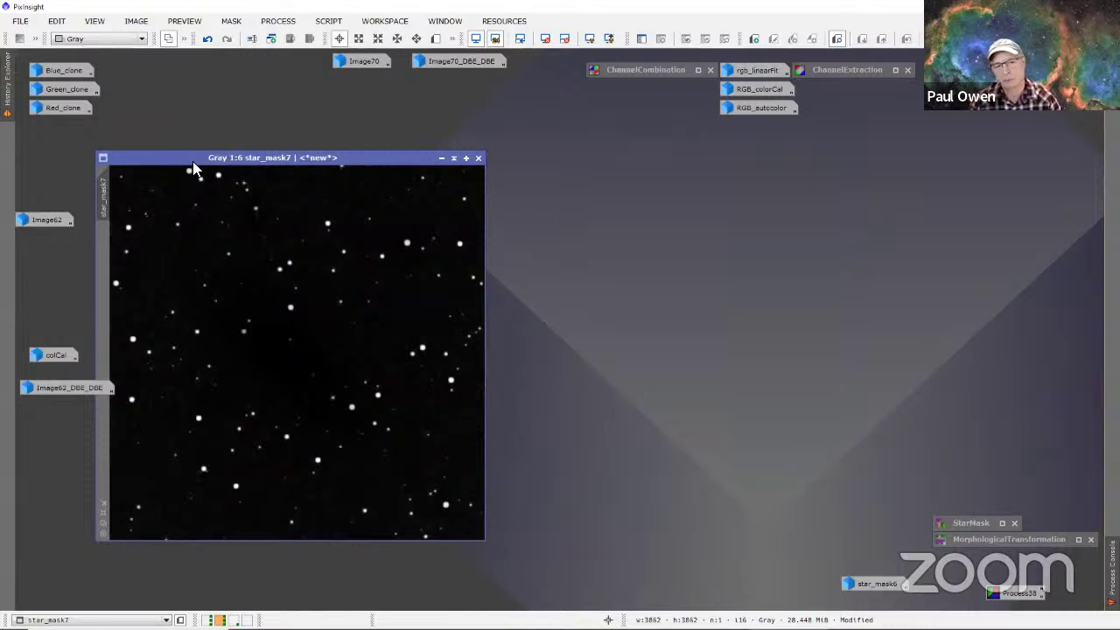
pyautogui.moveTo(169, 160); pyautogui.dragTo(608, 155)
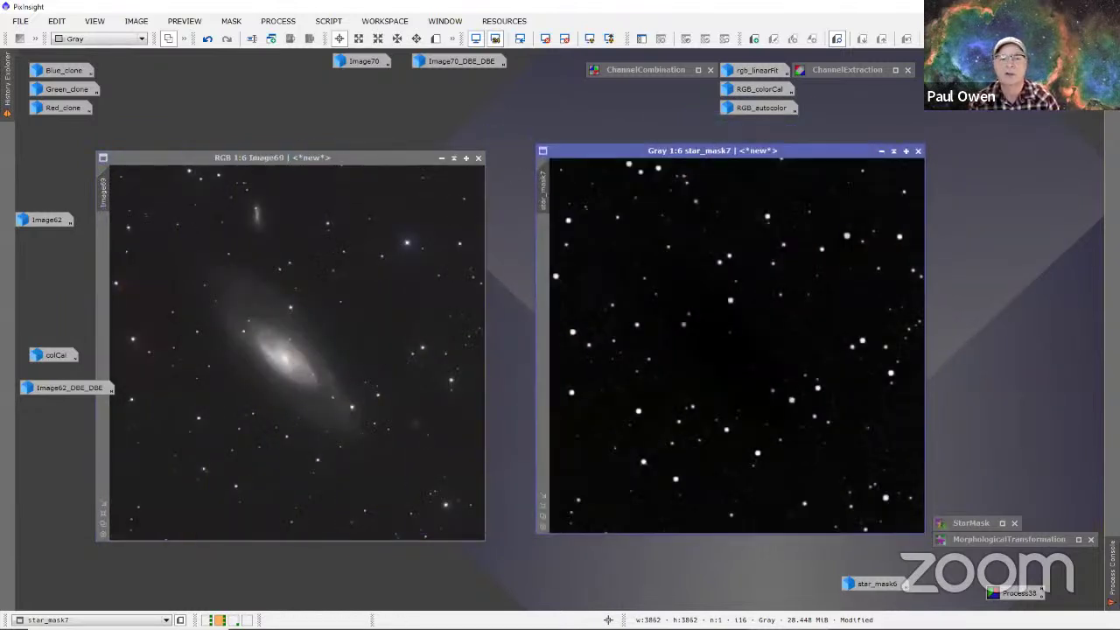
pyautogui.moveTo(425, 157); pyautogui.dragTo(453, 127)
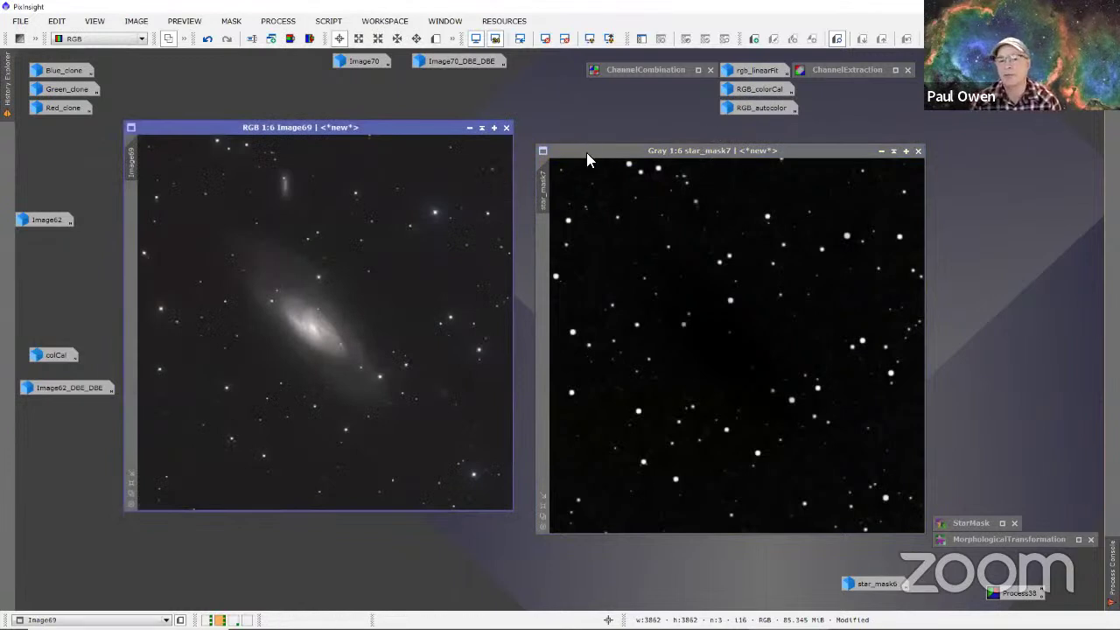
pyautogui.moveTo(586, 152); pyautogui.dragTo(595, 124)
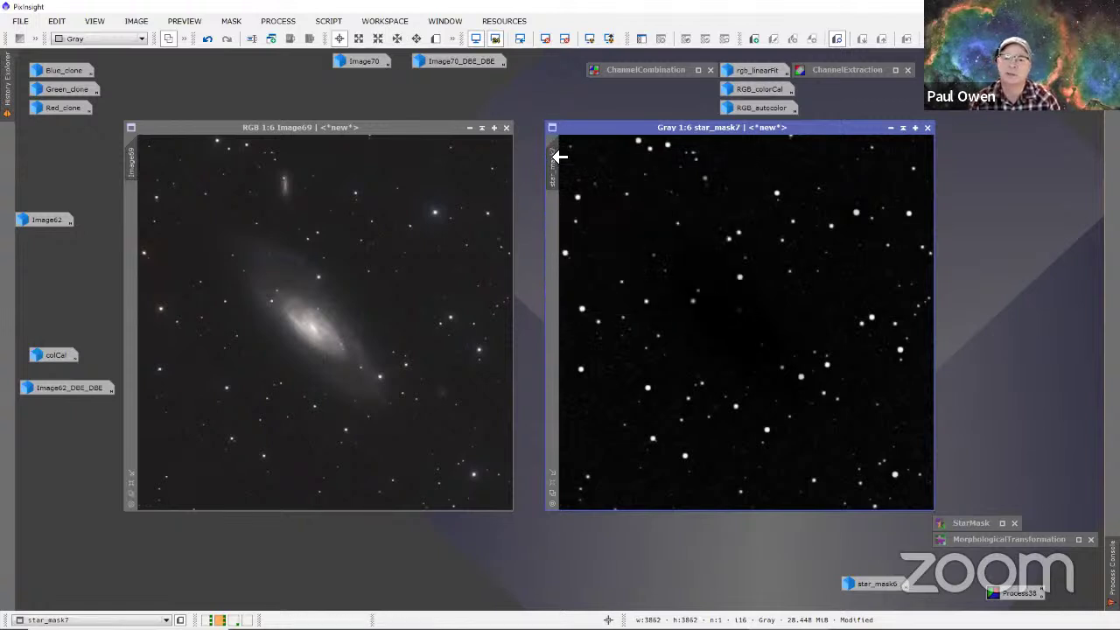
# Step: Apply the star mask to Image69, minimize the mask window out of the way and centre Image69 in the workspace
pyautogui.moveTo(559, 183); pyautogui.dragTo(131, 219)
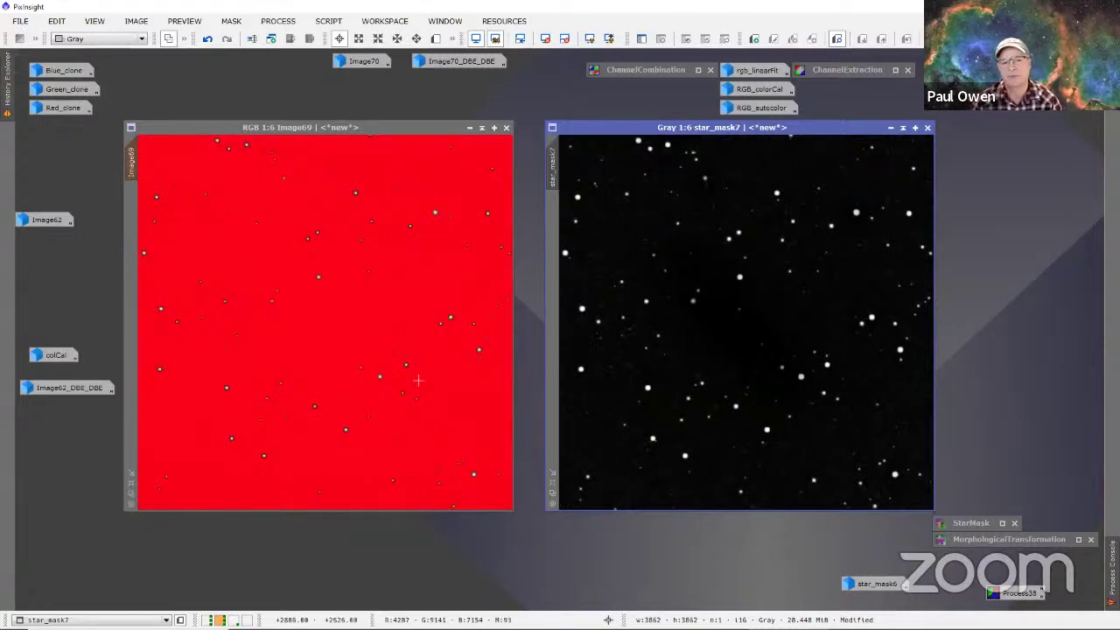
pyautogui.click(889, 129)
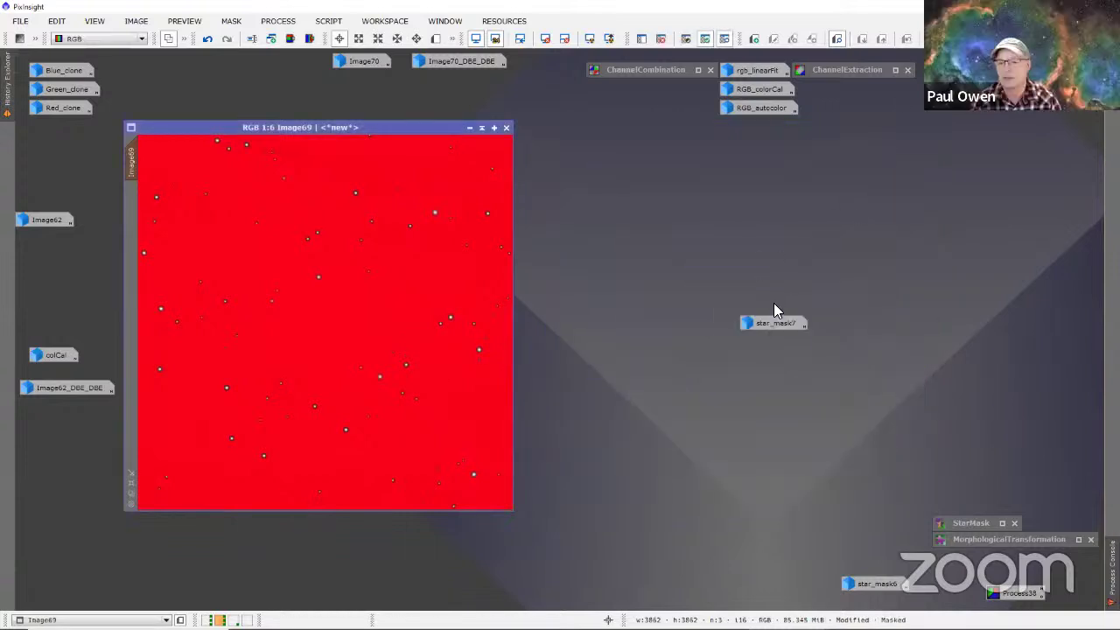
pyautogui.moveTo(764, 324); pyautogui.dragTo(1015, 53)
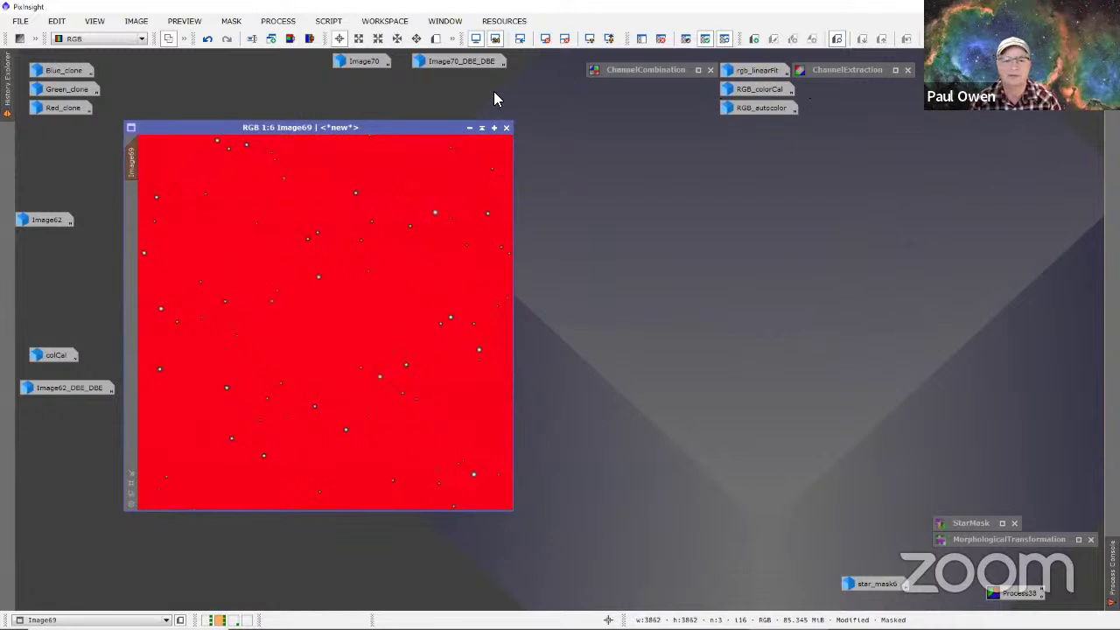
pyautogui.moveTo(395, 127); pyautogui.dragTo(623, 128)
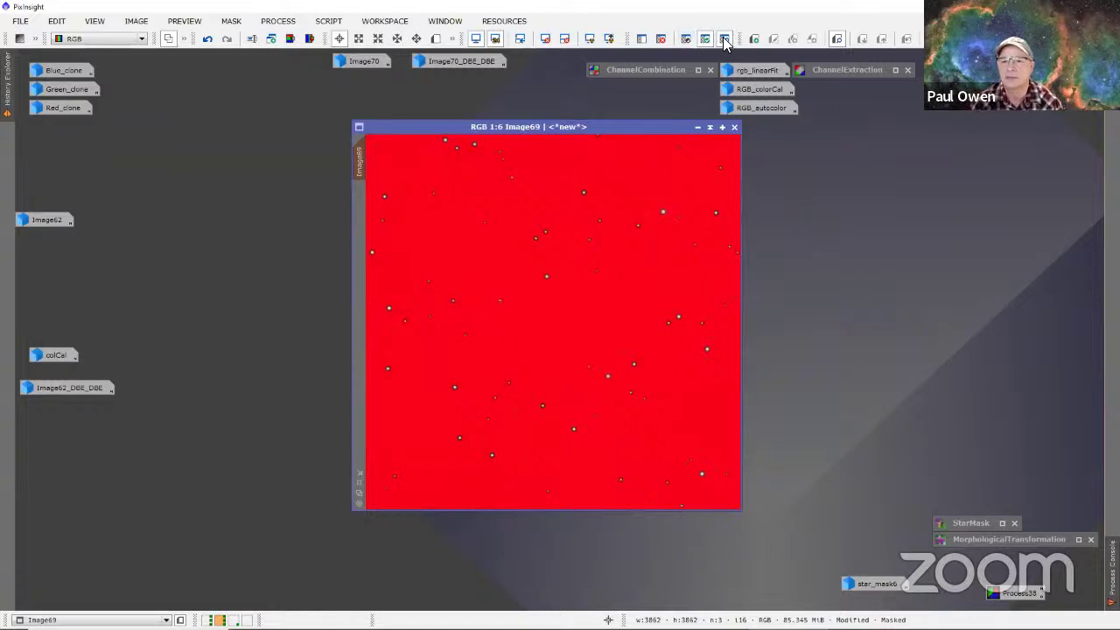
# Step: Invert the mask on Image69 to demonstrate protecting the stars, and invert it back to protect the background
pyautogui.click(685, 38)
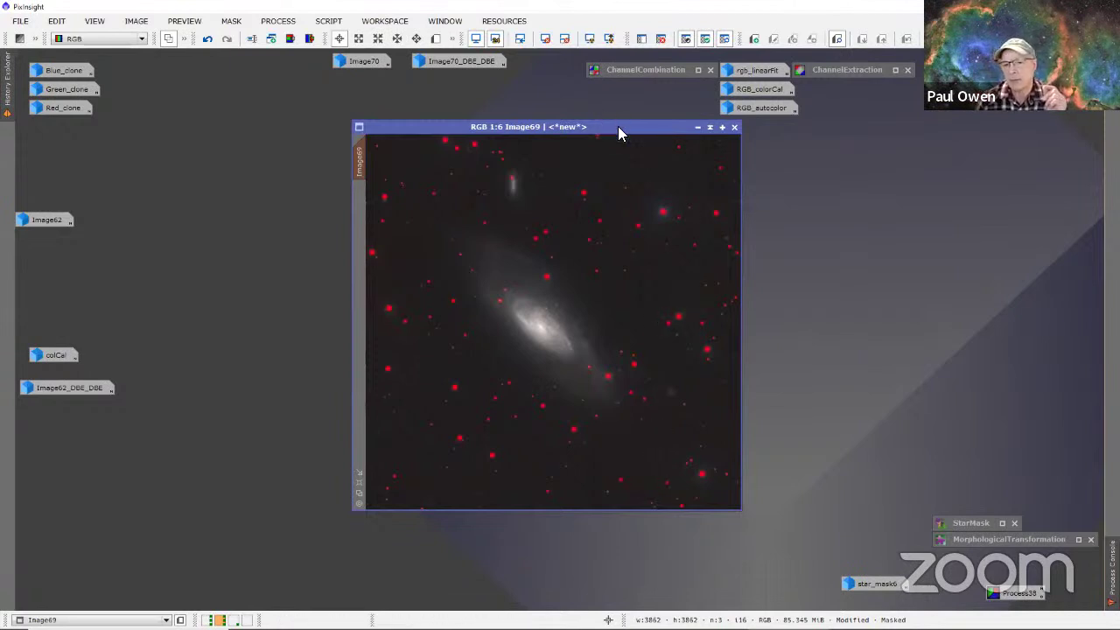
pyautogui.moveTo(617, 126); pyautogui.dragTo(536, 142)
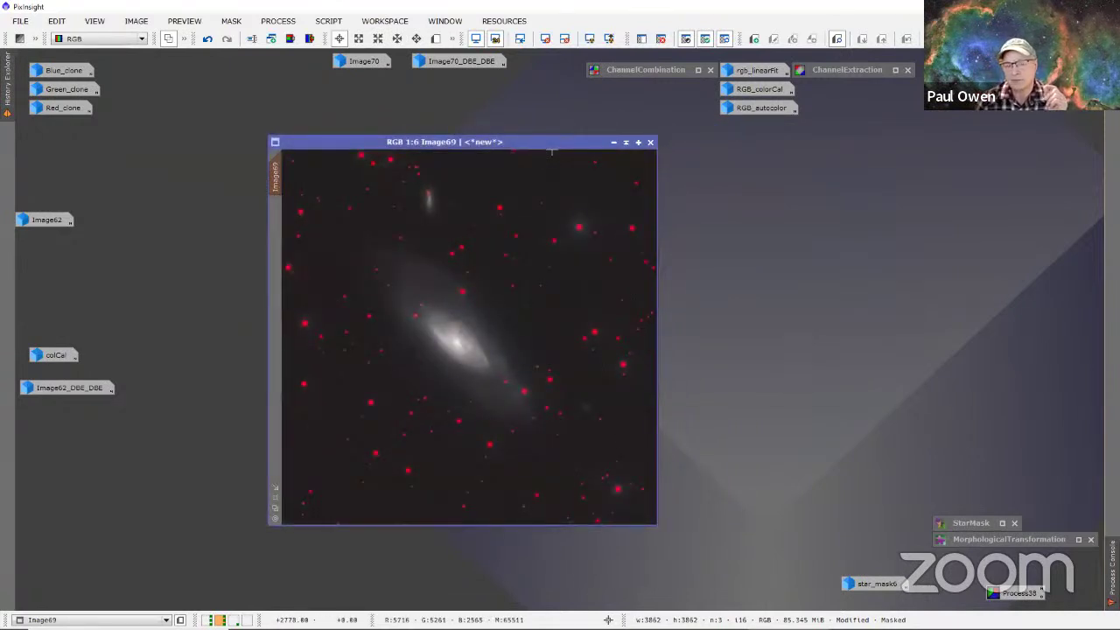
pyautogui.click(724, 40)
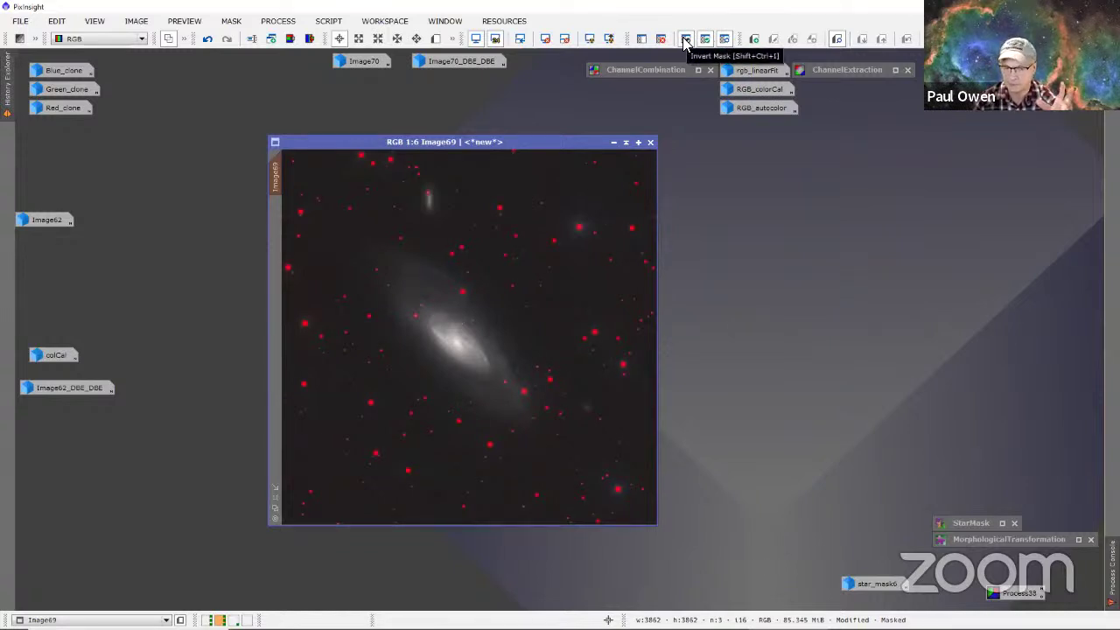
pyautogui.click(686, 40)
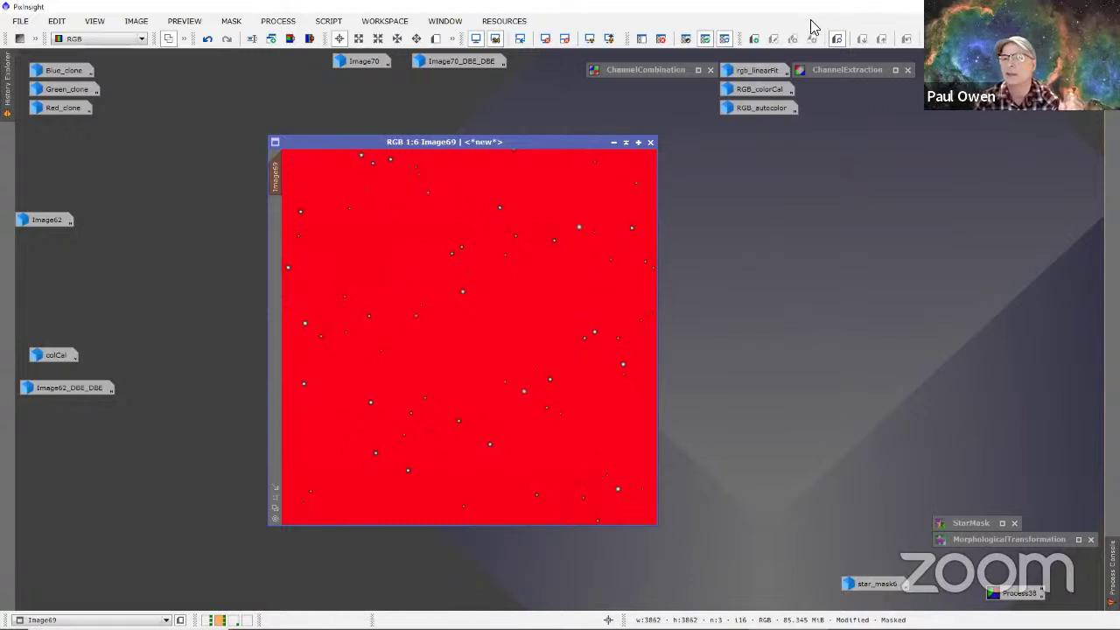
# Step: Hide the mask overlay on Image69 while keeping the mask active, and make room beside the image
pyautogui.click(725, 40)
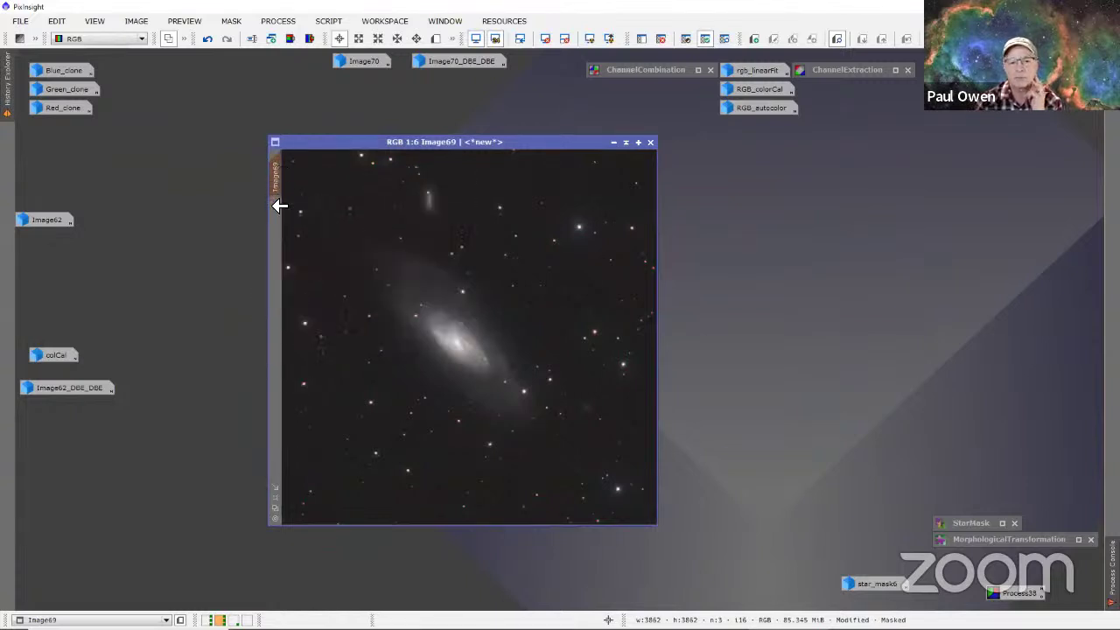
pyautogui.moveTo(277, 179)
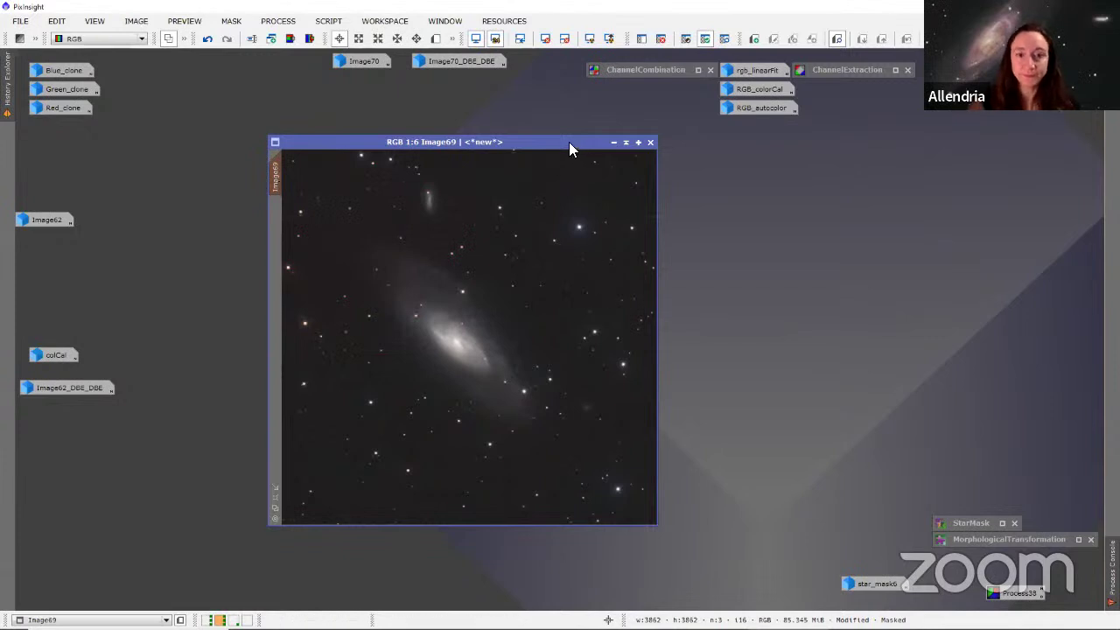
pyautogui.moveTo(570, 142); pyautogui.dragTo(496, 136)
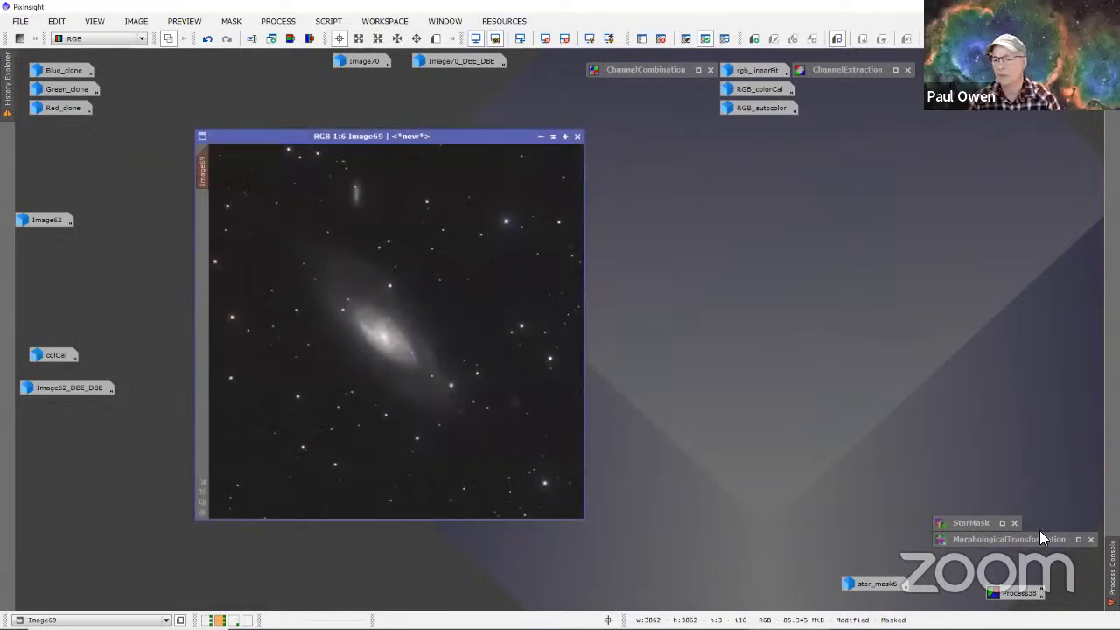
# Step: Restore MorphologicalTransformation, give its size 11 structuring element a circular shape, and place its window beside Image69
pyautogui.doubleClick(980, 539)
pyautogui.moveTo(642, 151); pyautogui.dragTo(733, 142)
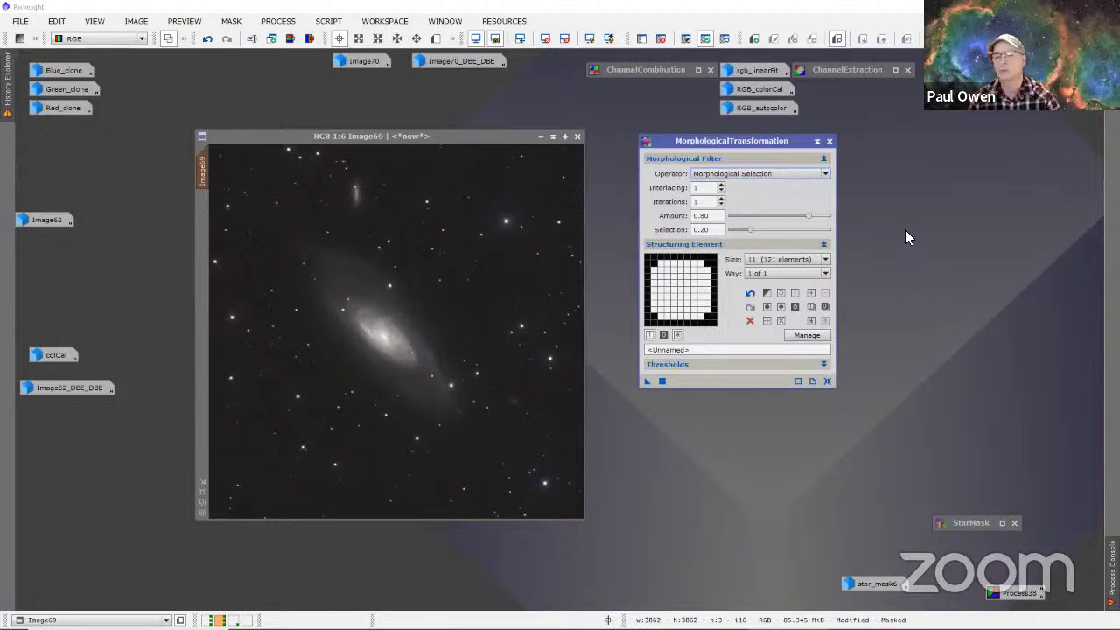
pyautogui.moveTo(658, 143); pyautogui.dragTo(710, 163)
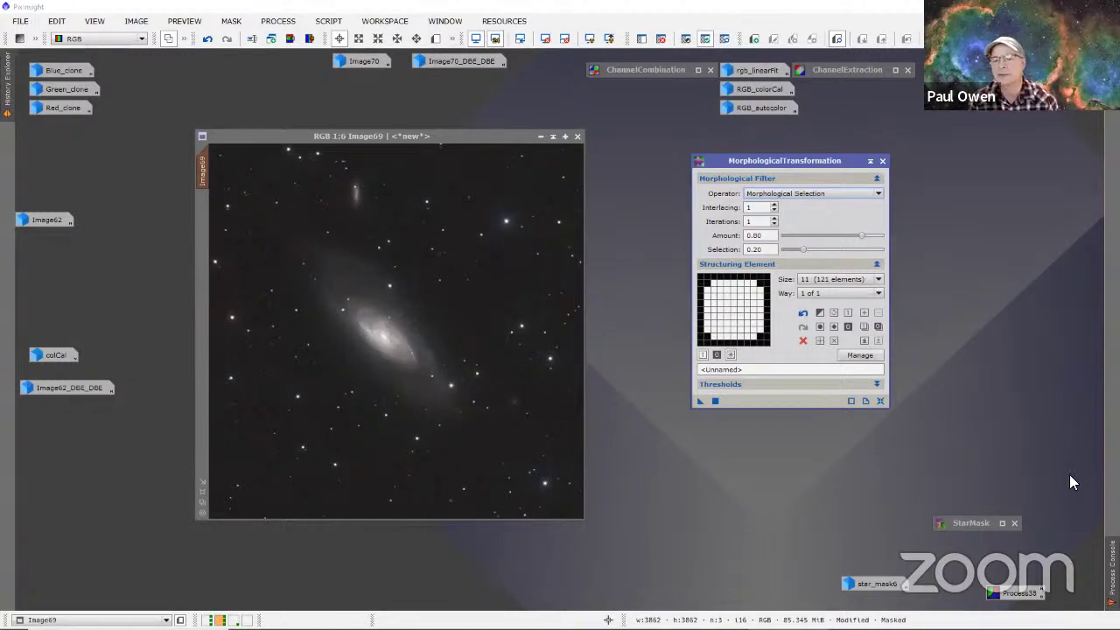
pyautogui.click(819, 340)
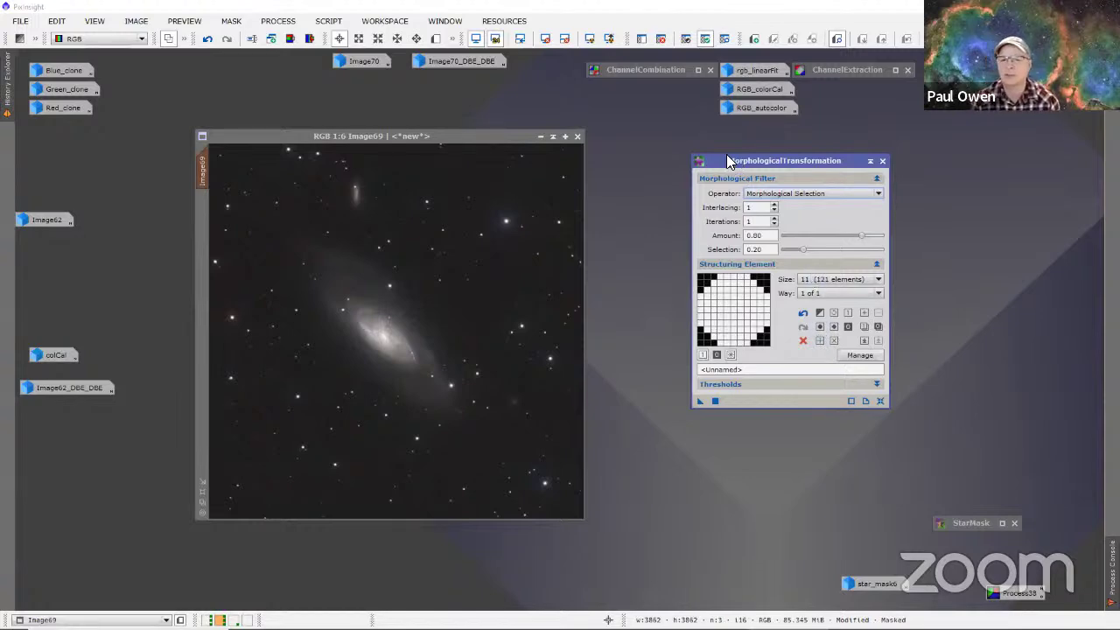
pyautogui.moveTo(725, 157); pyautogui.dragTo(637, 133)
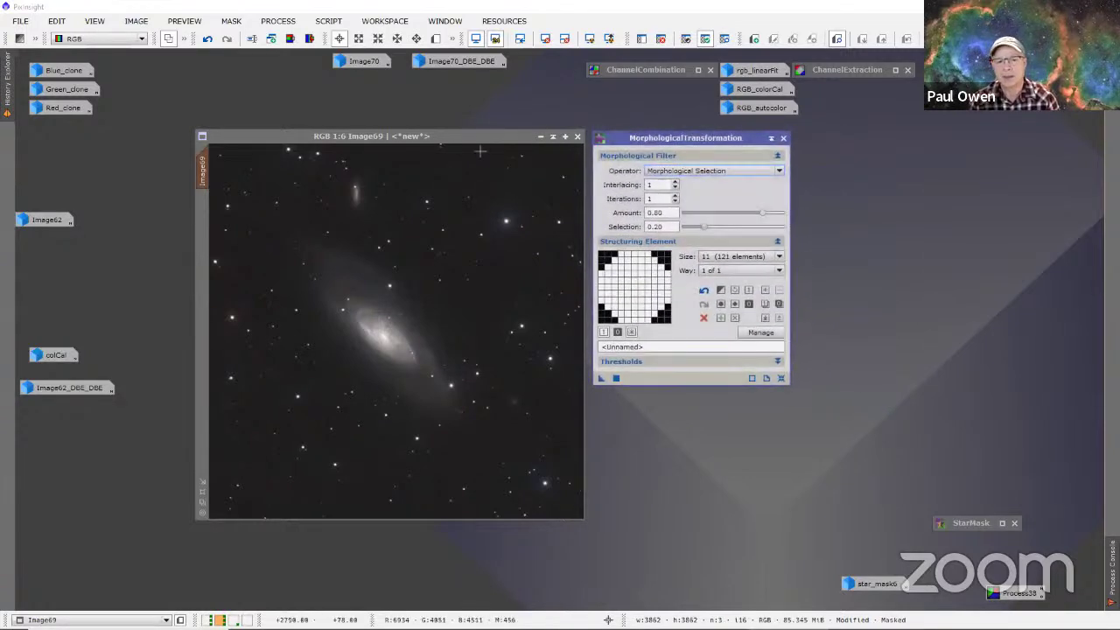
pyautogui.moveTo(474, 145); pyautogui.dragTo(369, 141)
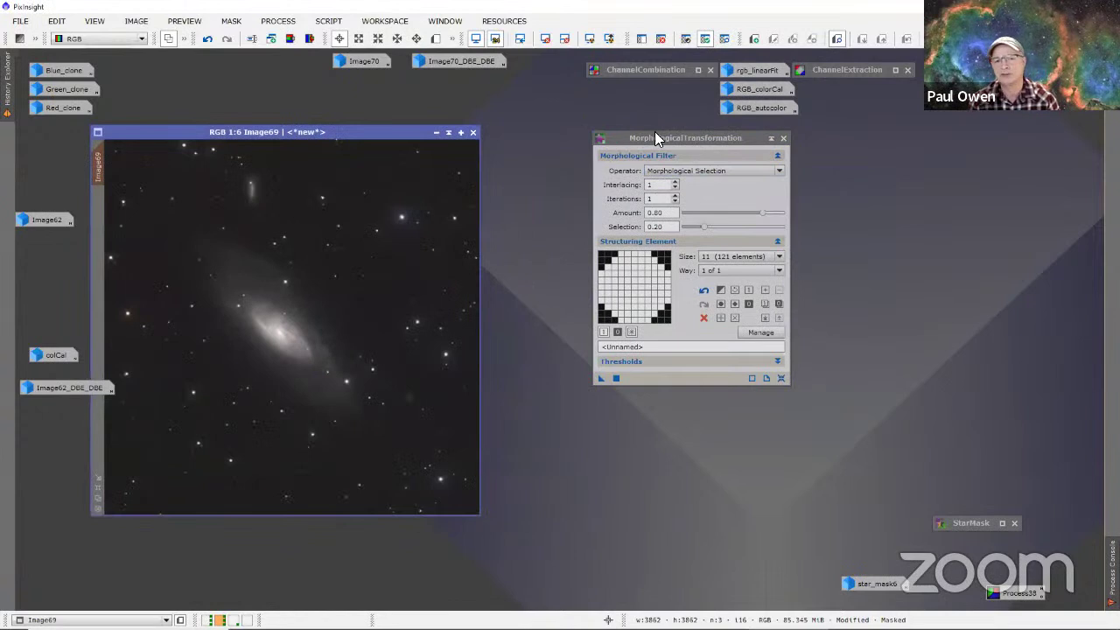
pyautogui.moveTo(626, 136); pyautogui.dragTo(546, 126)
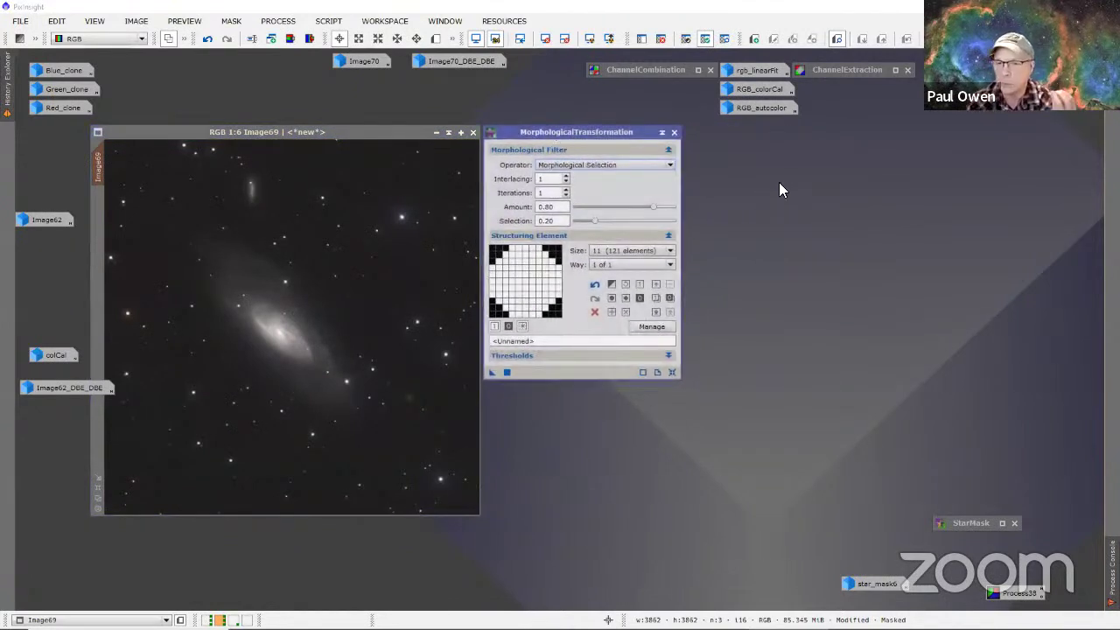
# Step: Restore the minimized star mask window and place it on the far side of MorphologicalTransformation
pyautogui.doubleClick(1053, 109)
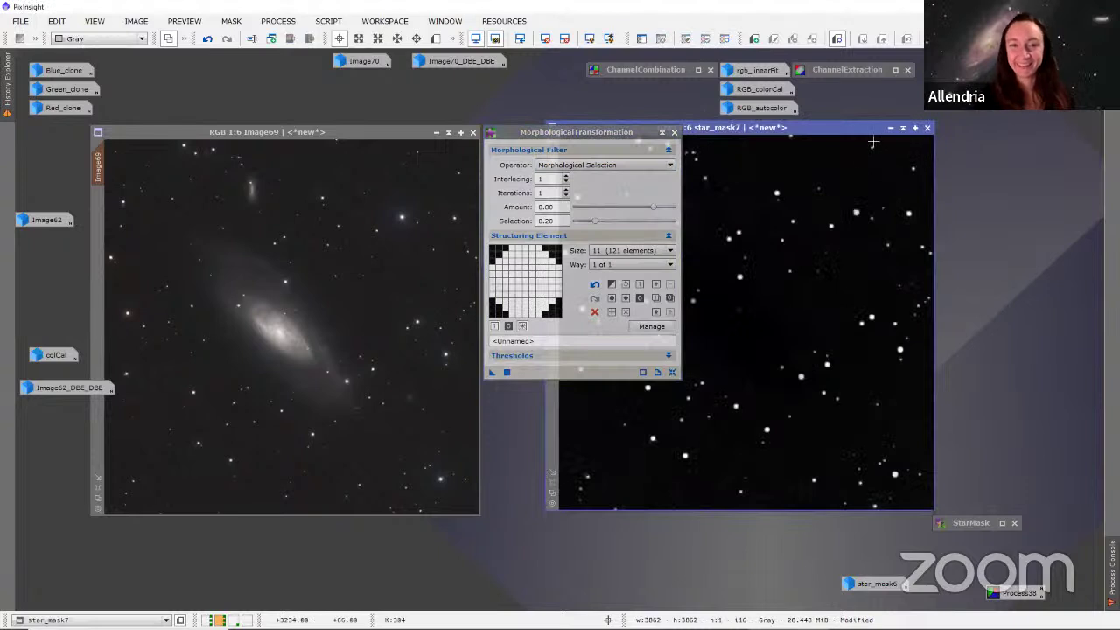
pyautogui.click(892, 130)
pyautogui.moveTo(890, 134); pyautogui.dragTo(978, 127)
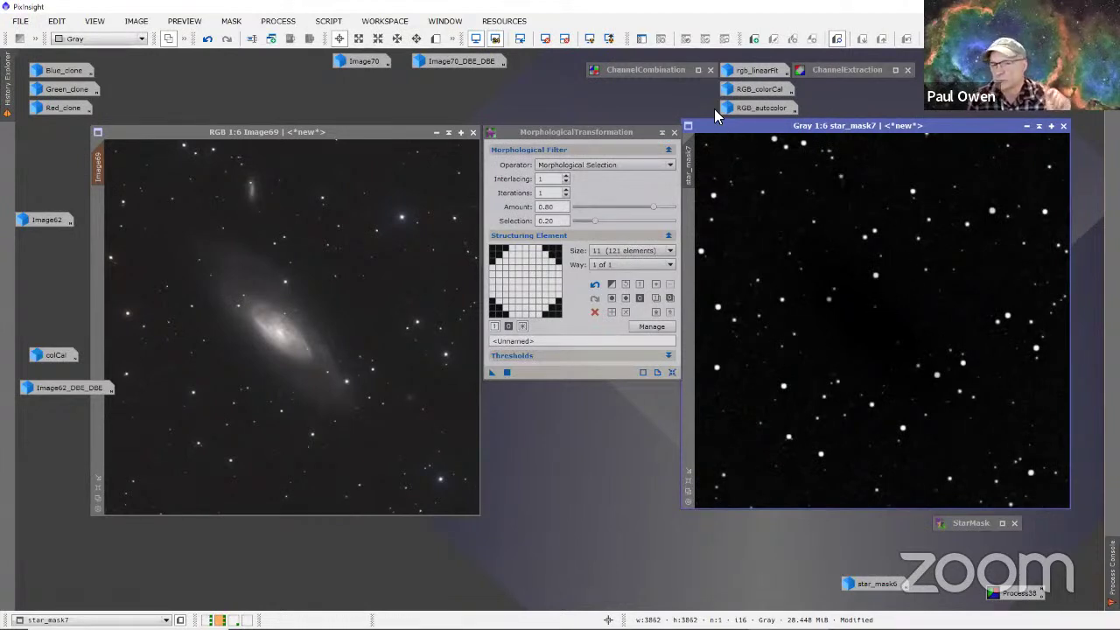
# Step: Set MorphologicalTransformation to the Dilation (Maximum) operator with a circular structuring element of size 5 (25 elements)
pyautogui.moveTo(719, 123); pyautogui.dragTo(727, 123)
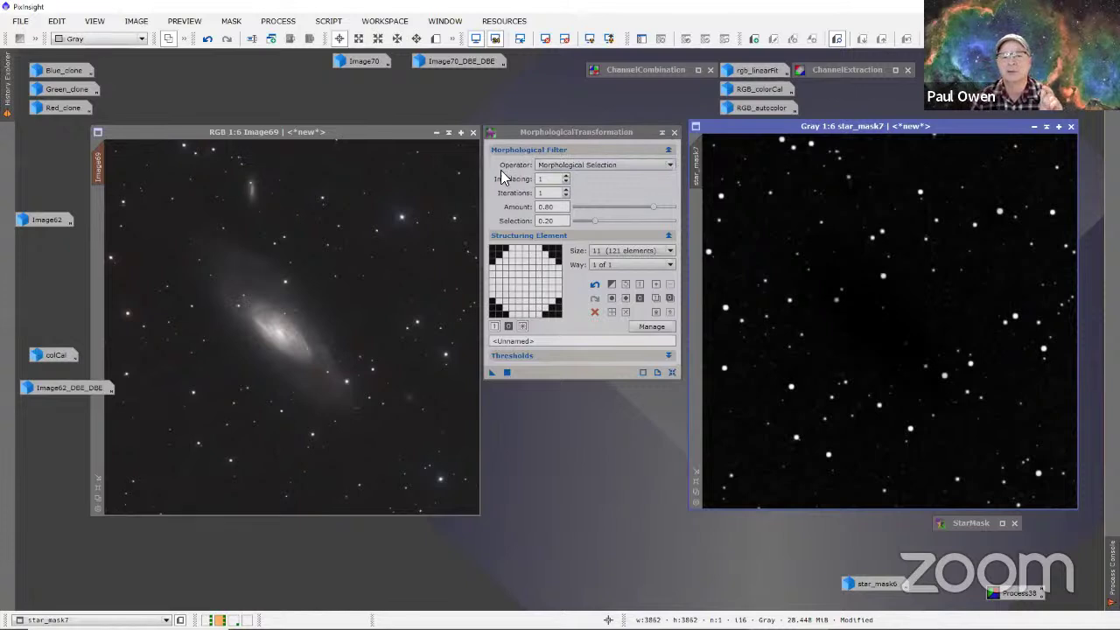
pyautogui.click(669, 166)
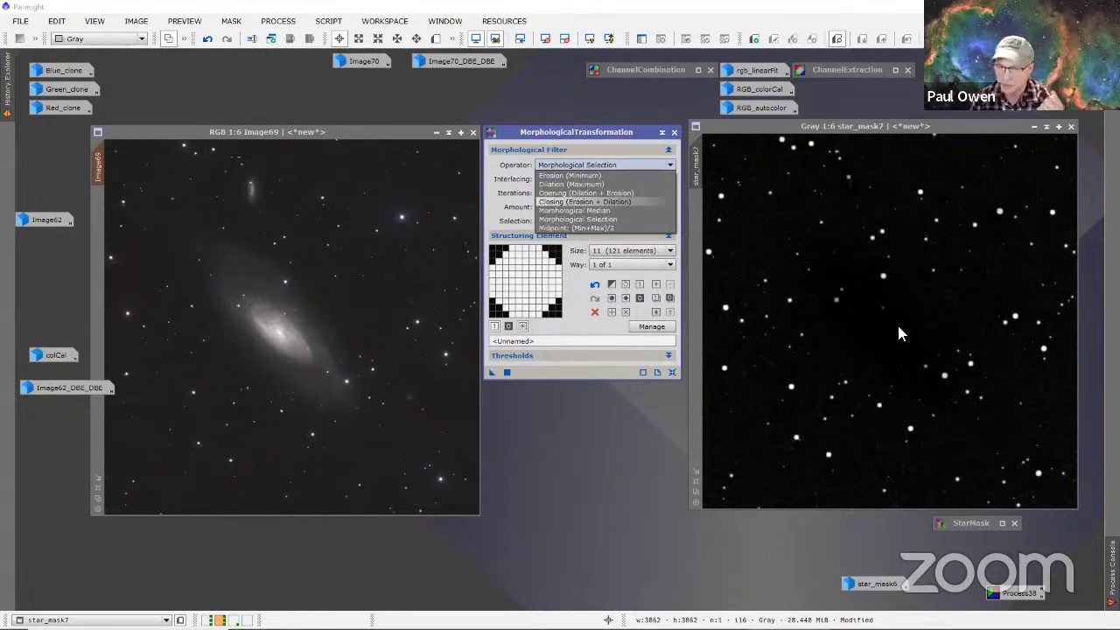
pyautogui.click(584, 186)
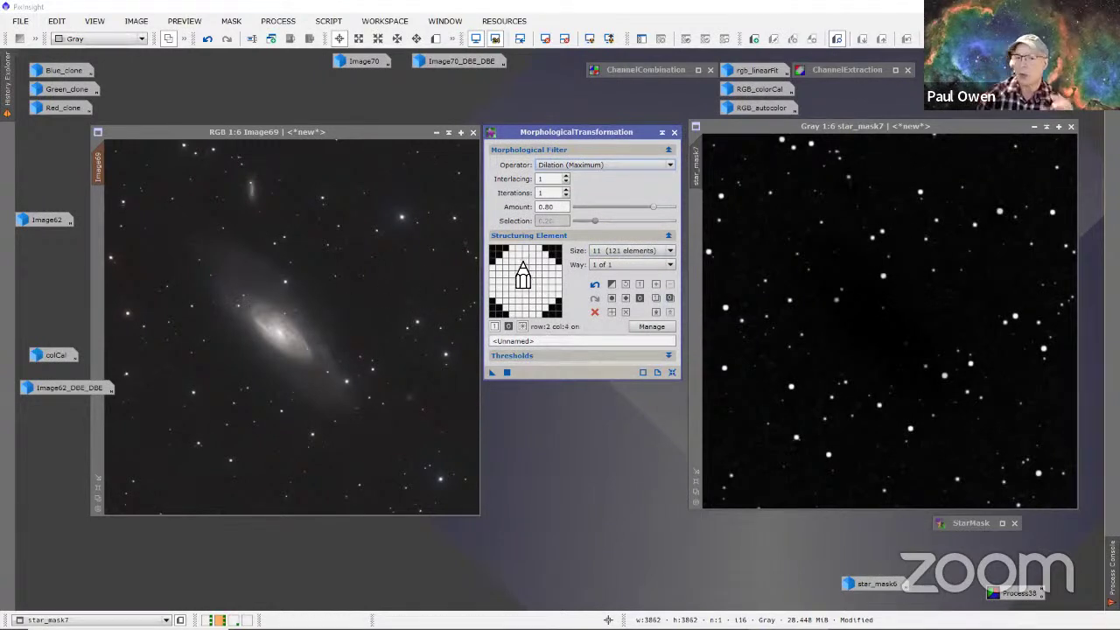
pyautogui.click(670, 255)
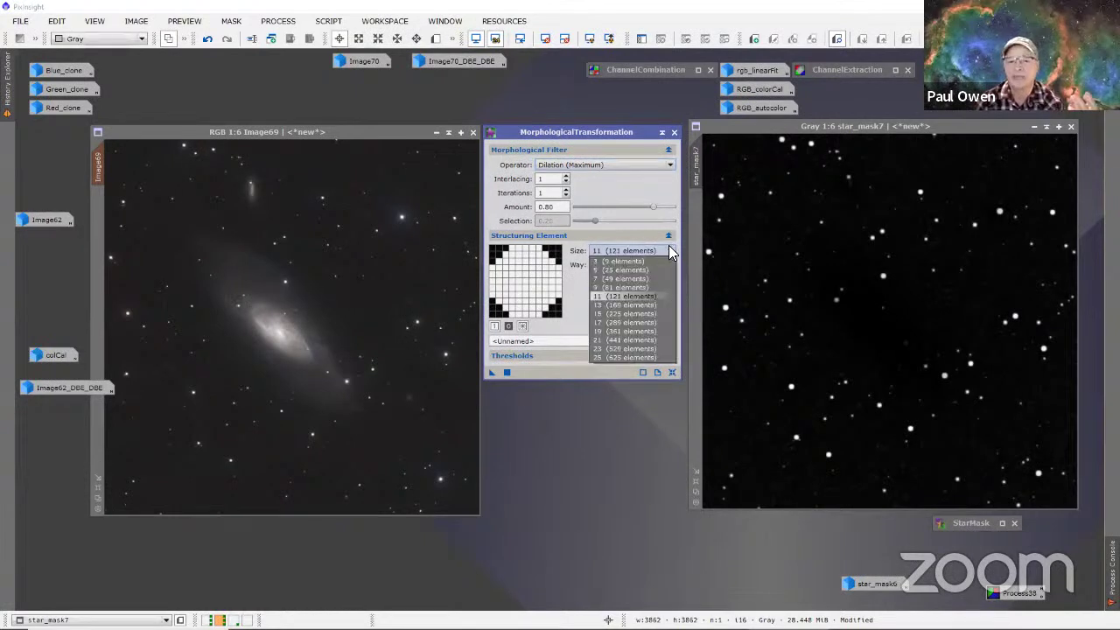
pyautogui.click(619, 269)
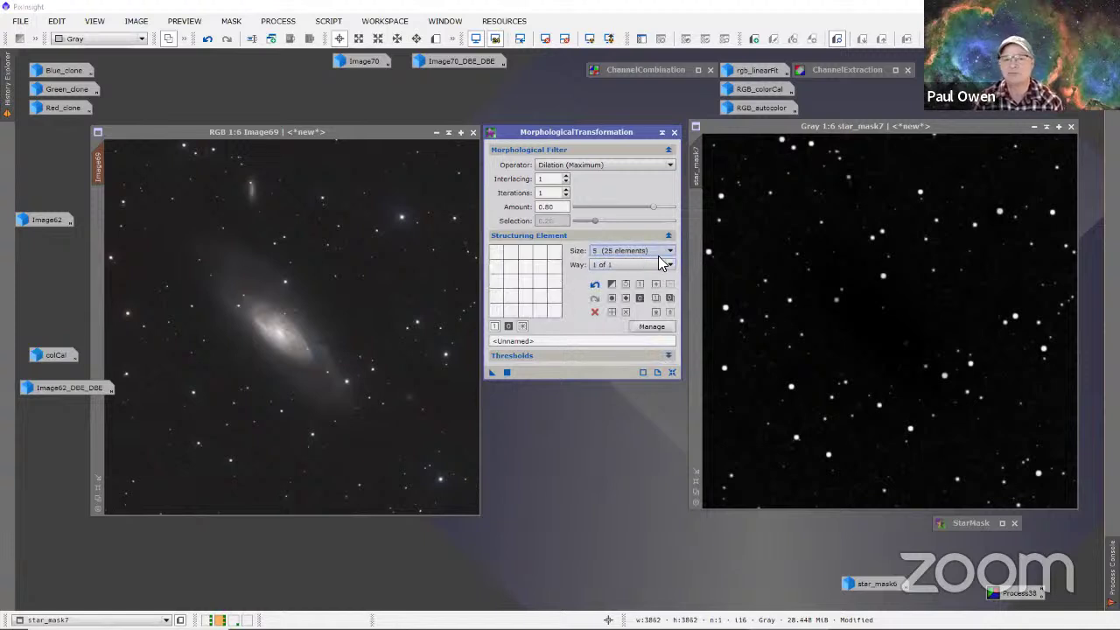
pyautogui.click(611, 300)
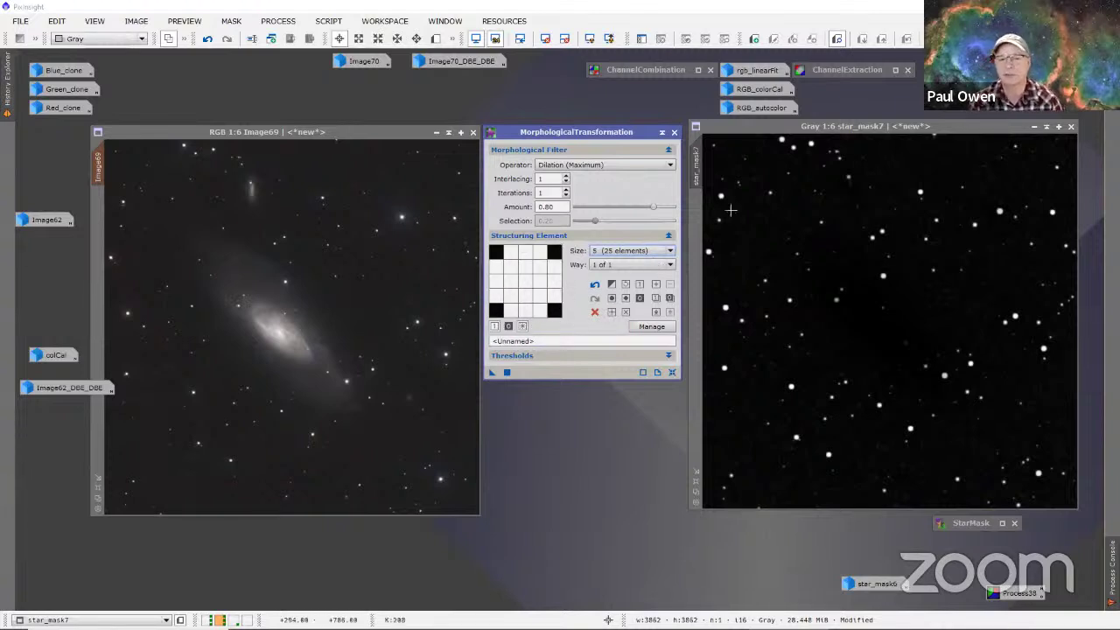
# Step: Apply the size 5 dilation to the star_mask7 image
pyautogui.click(652, 211)
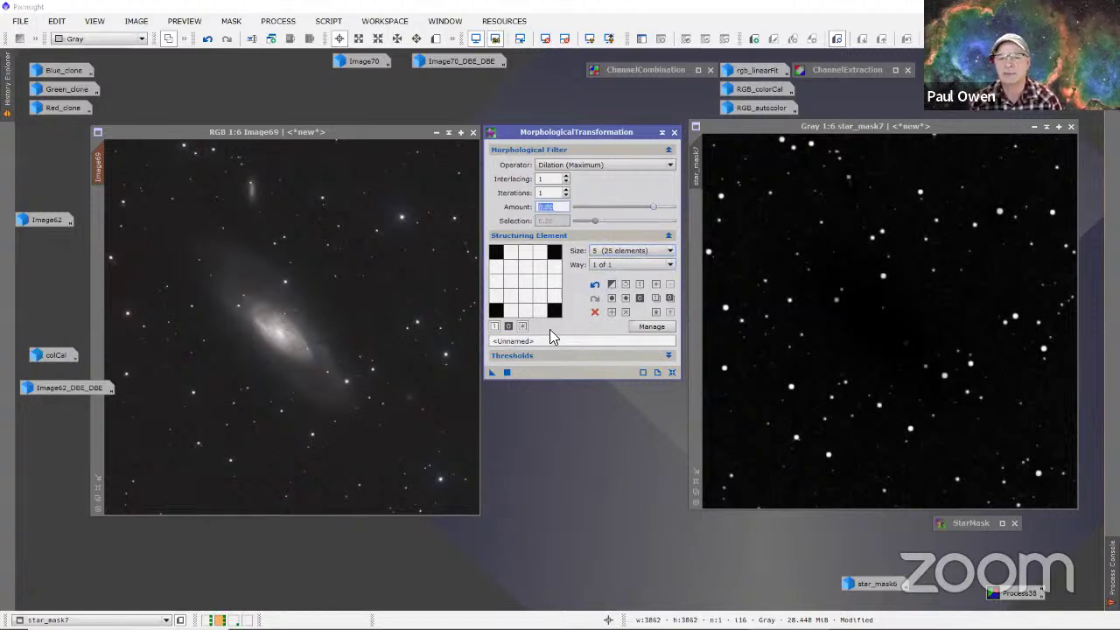
pyautogui.moveTo(491, 377); pyautogui.dragTo(862, 337)
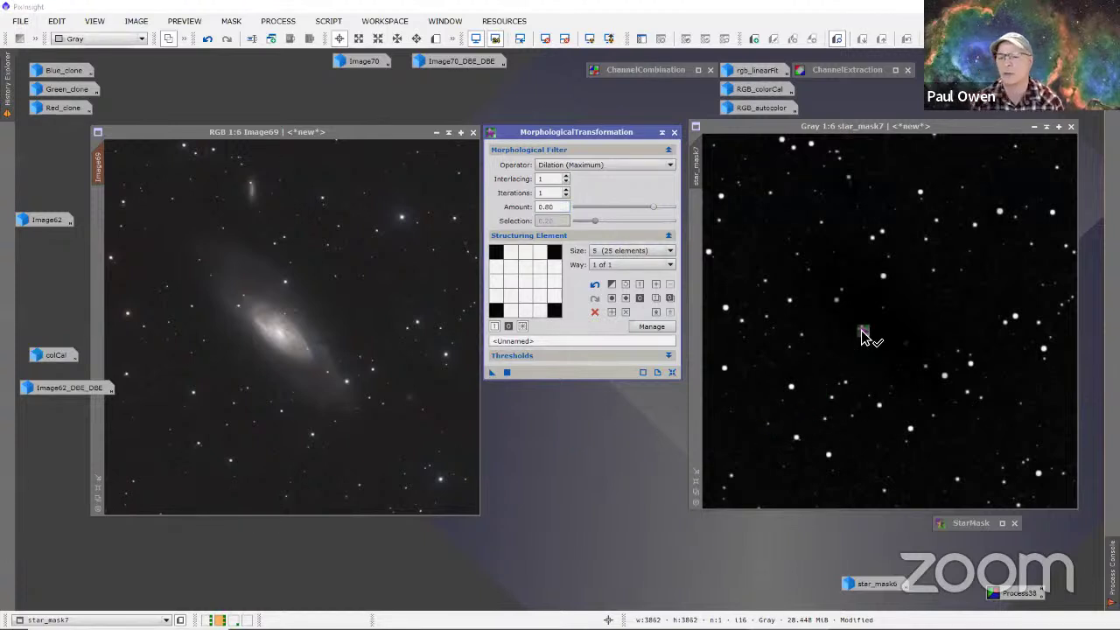
pyautogui.moveTo(861, 337); pyautogui.dragTo(861, 329)
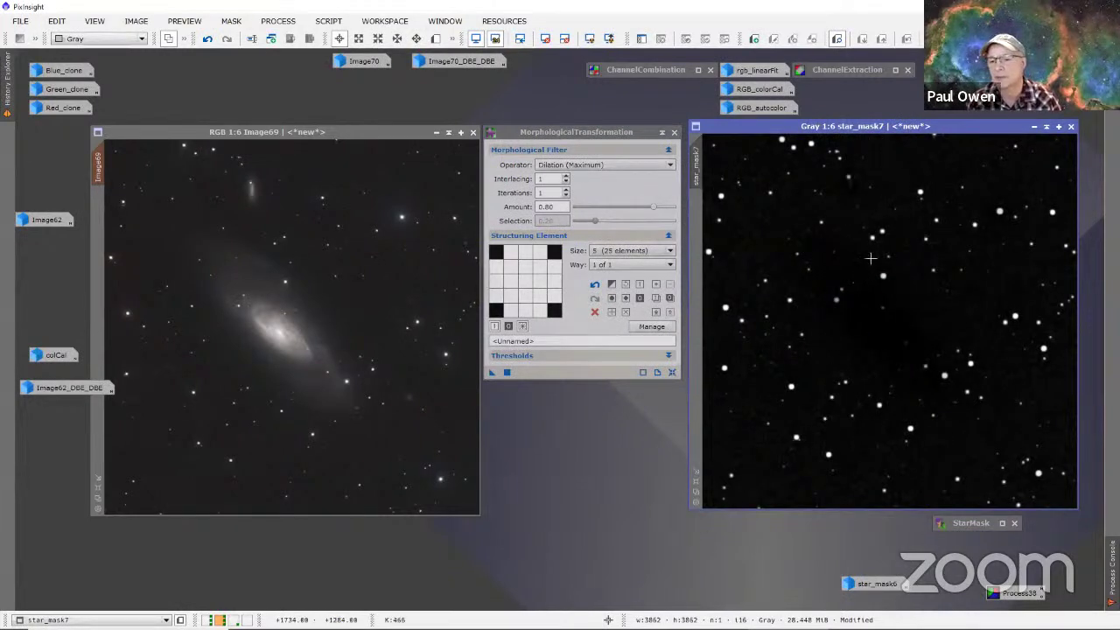
# Step: Compare the stars in star_mask7 before and after the size 5 dilation, and leave the dilation undone
pyautogui.scroll(3, 822, 349)
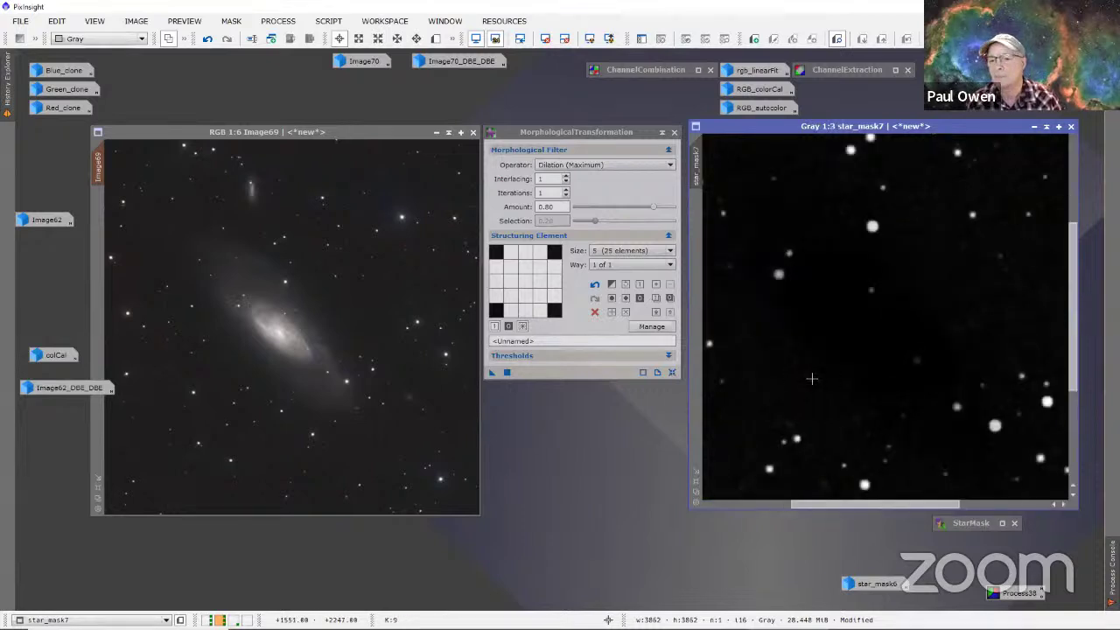
pyautogui.scroll(1, 811, 378)
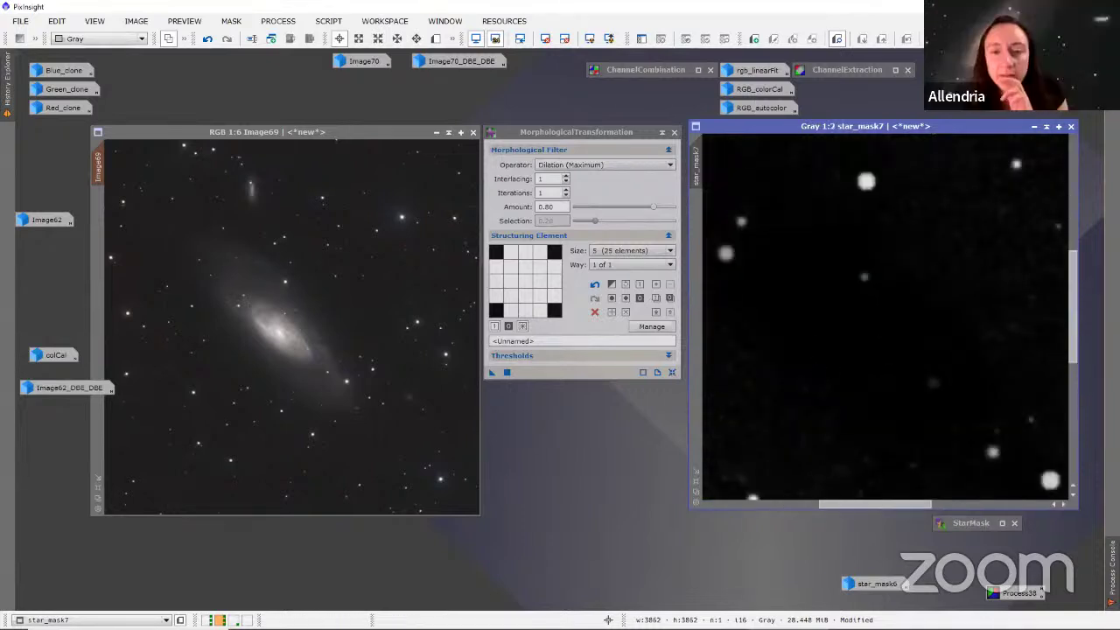
pyautogui.moveTo(775, 126); pyautogui.dragTo(768, 131)
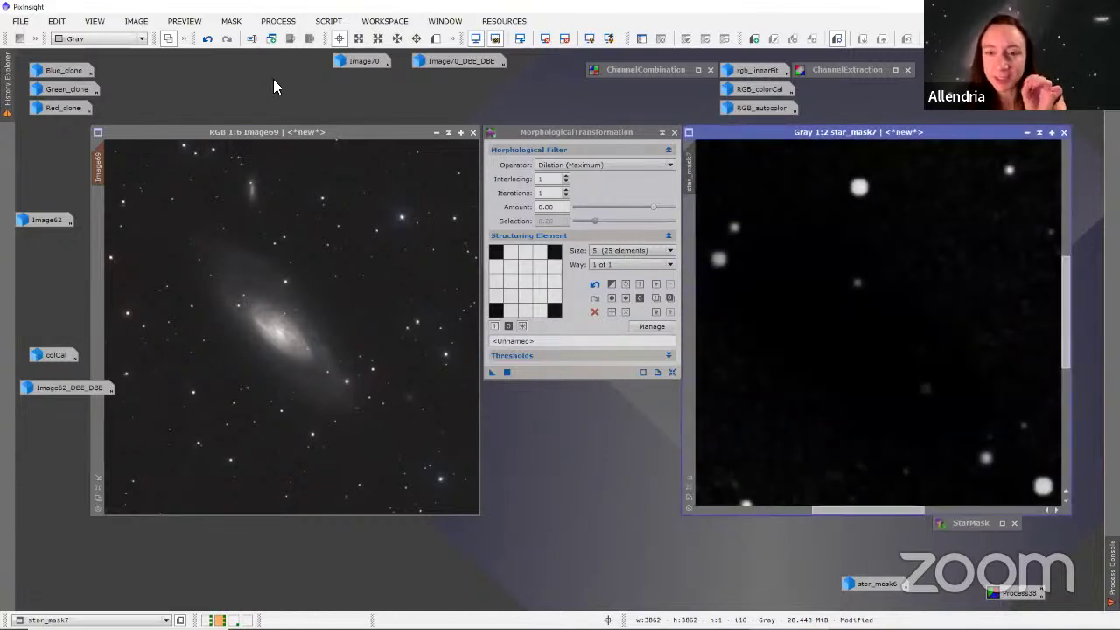
pyautogui.click(207, 40)
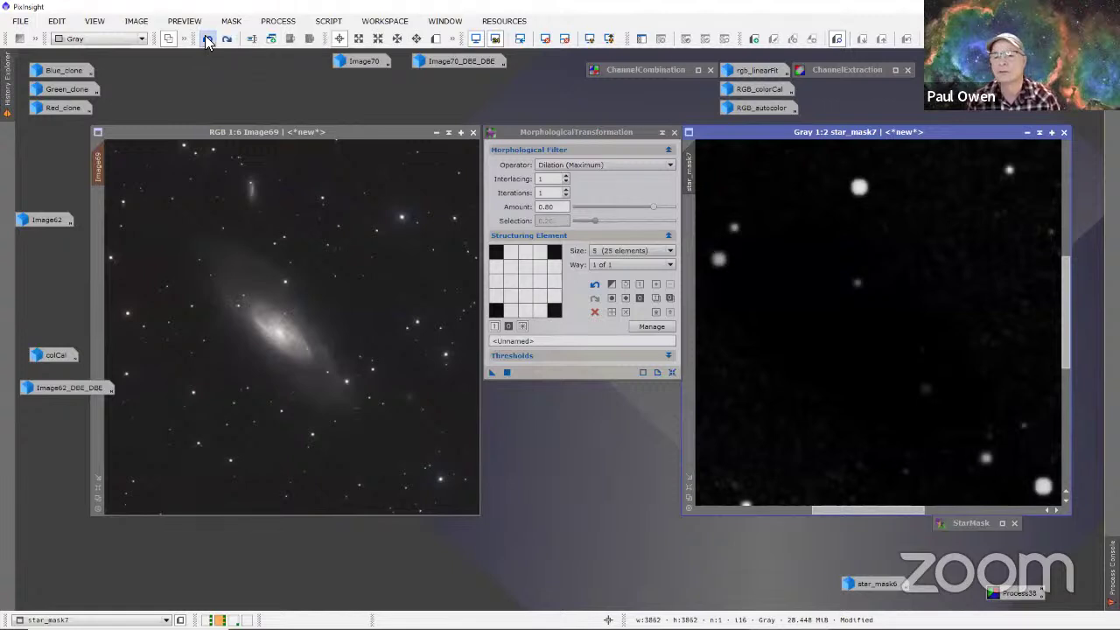
pyautogui.click(227, 40)
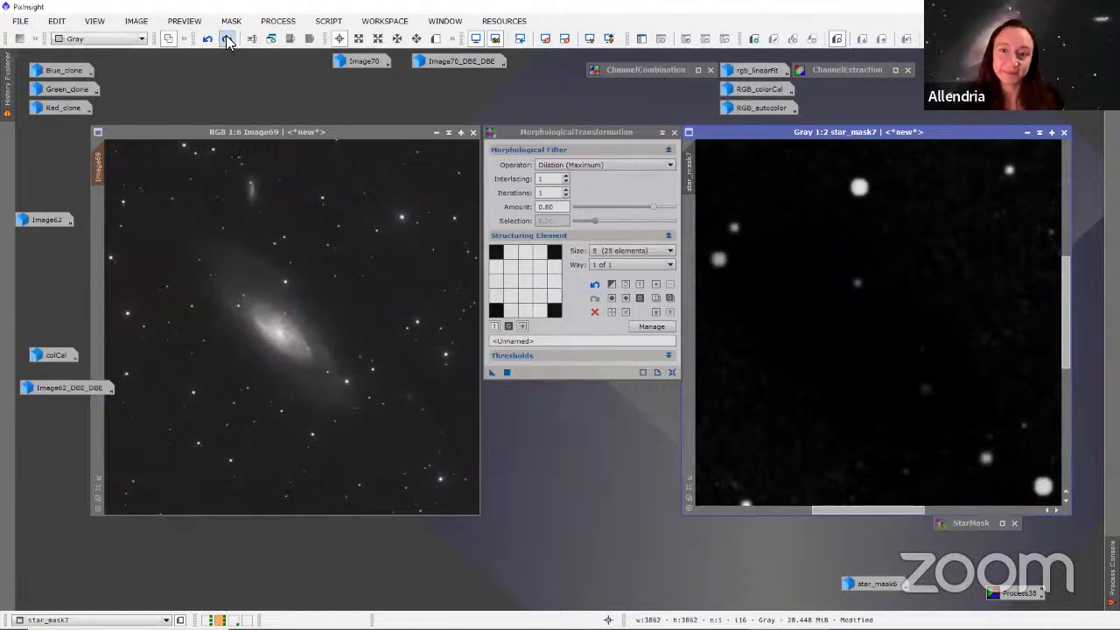
pyautogui.click(207, 39)
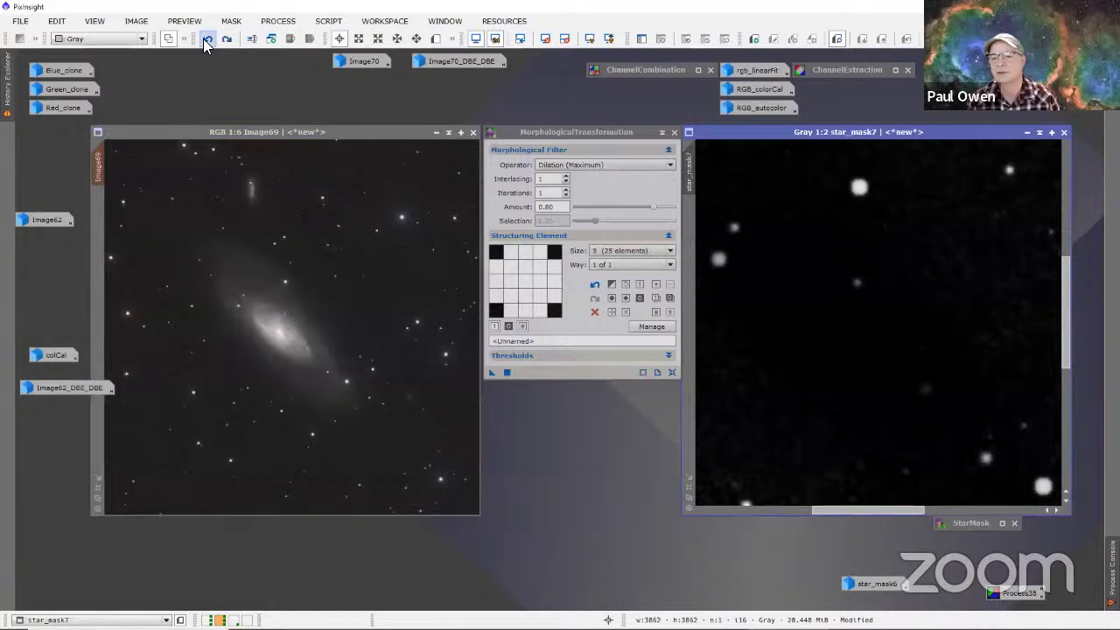
pyautogui.click(224, 39)
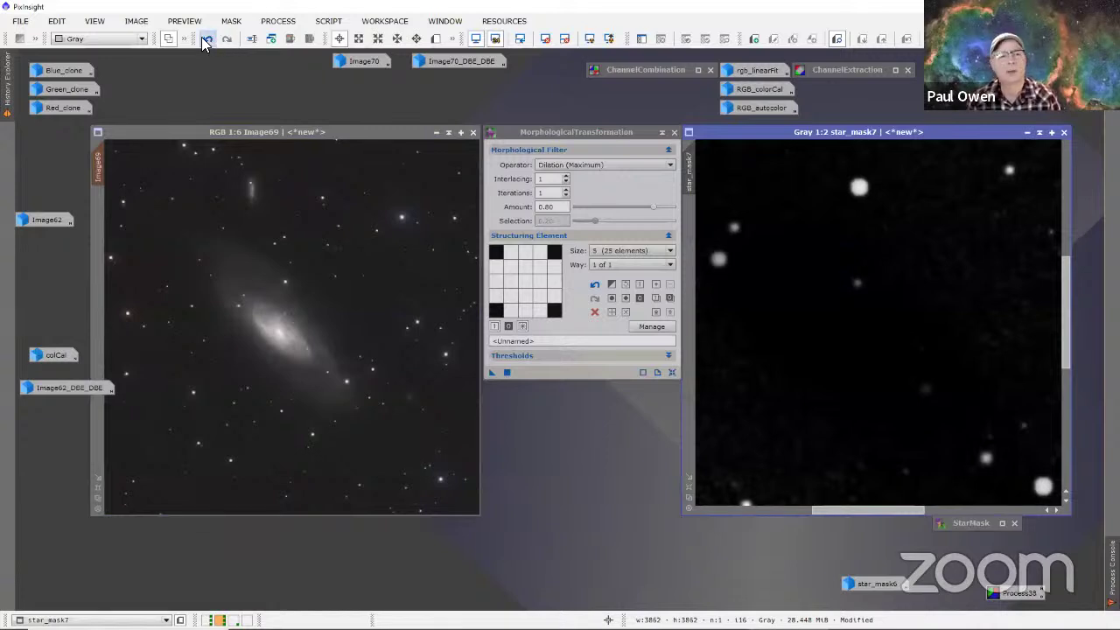
pyautogui.click(206, 39)
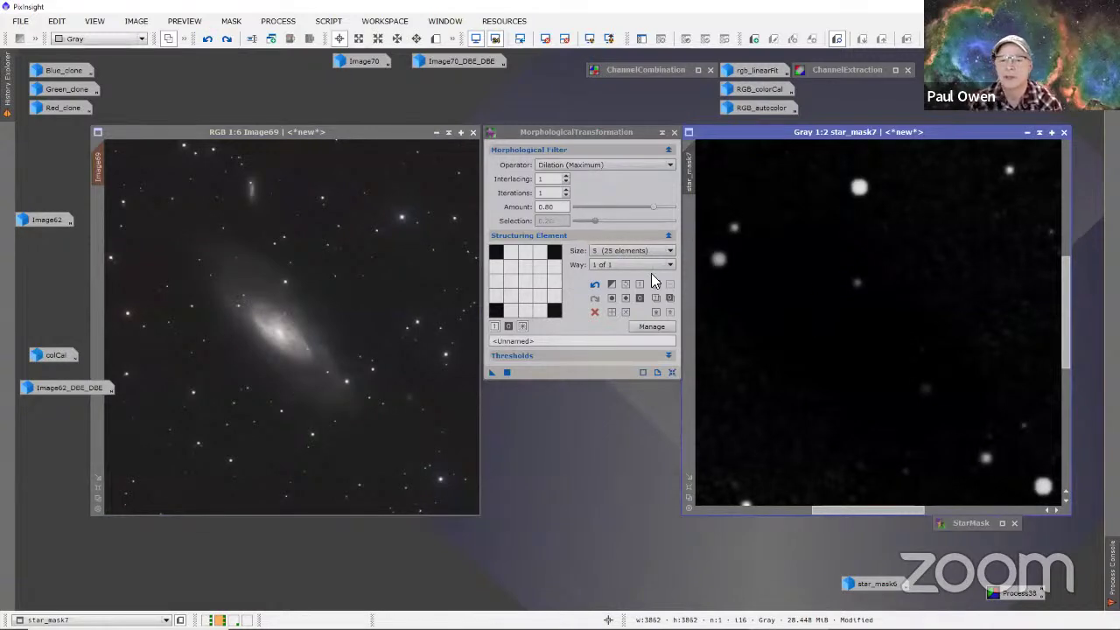
# Step: Set the structuring element to size 9 (81 elements) with a circular shape and the filter amount to 1.00
pyautogui.click(668, 251)
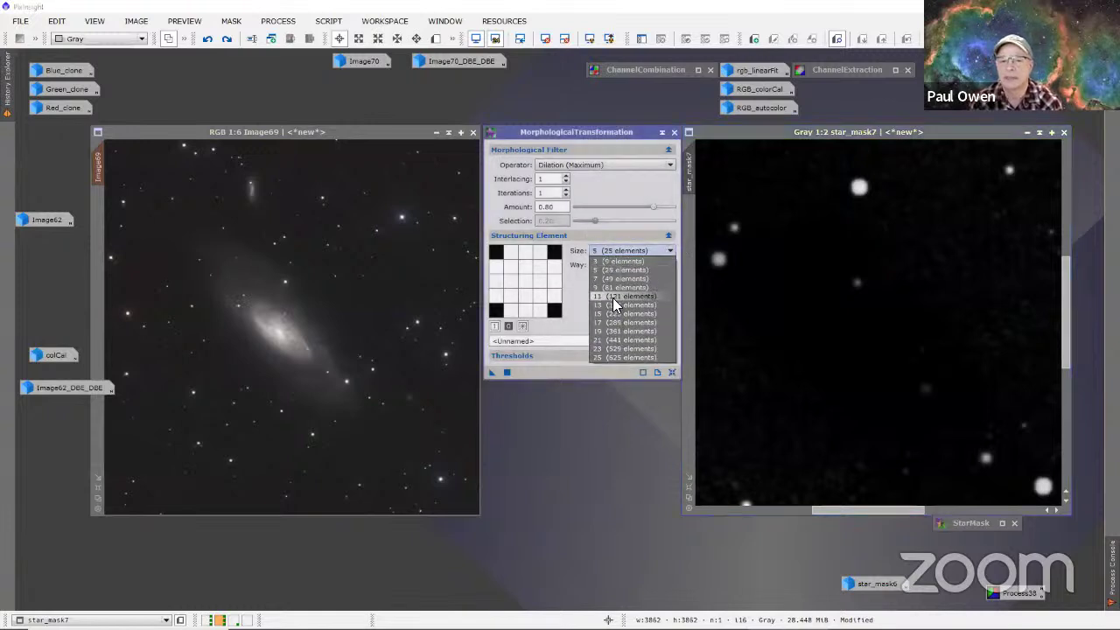
pyautogui.click(619, 287)
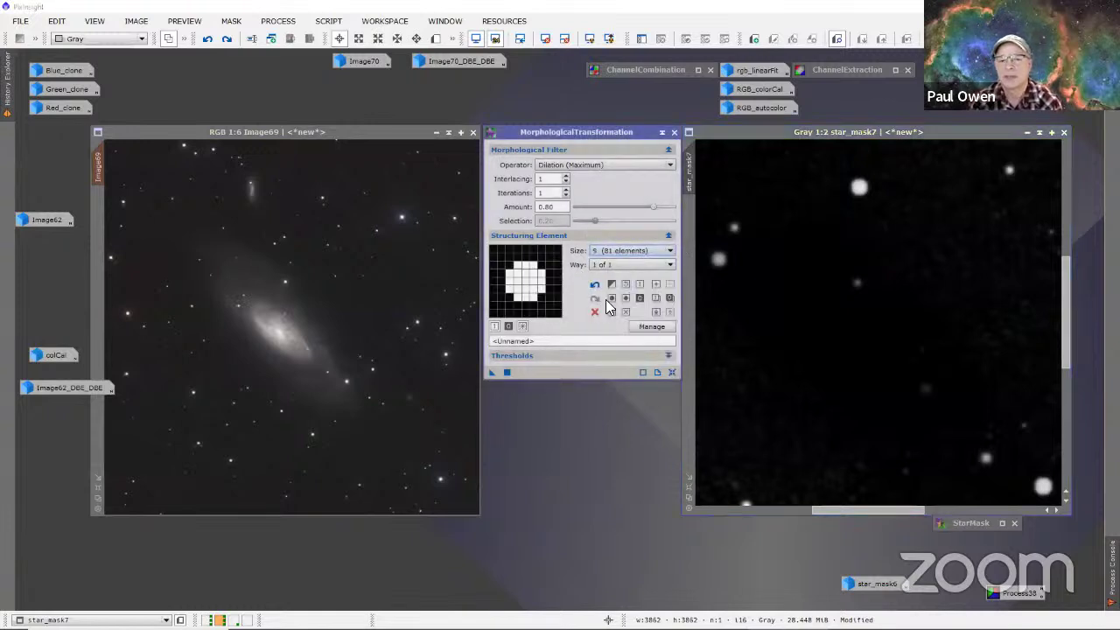
pyautogui.click(611, 299)
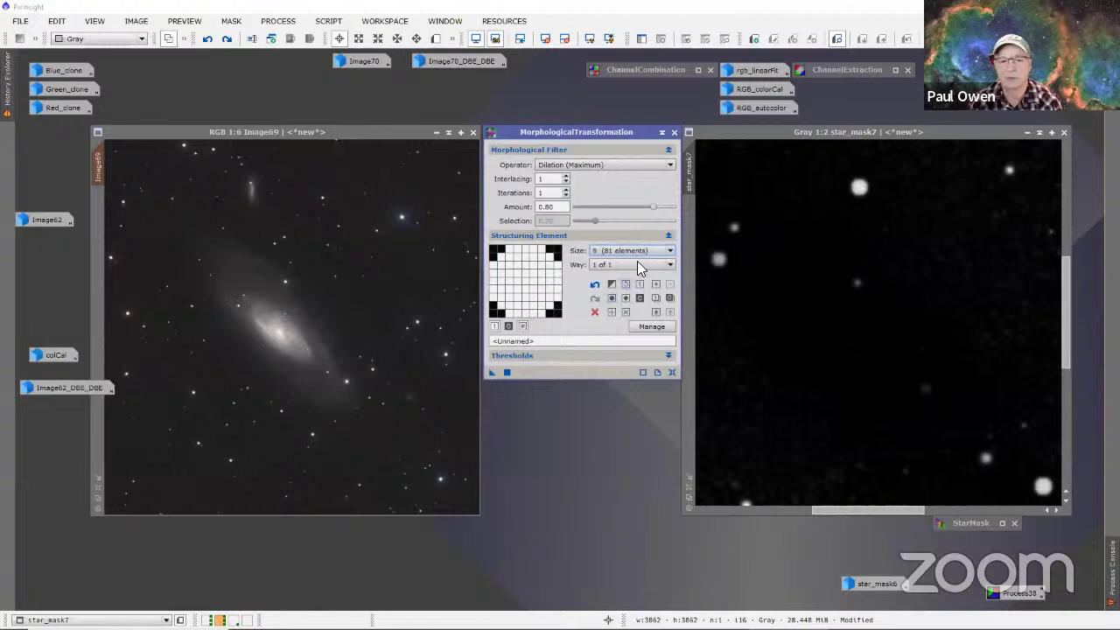
pyautogui.moveTo(659, 200); pyautogui.dragTo(663, 203)
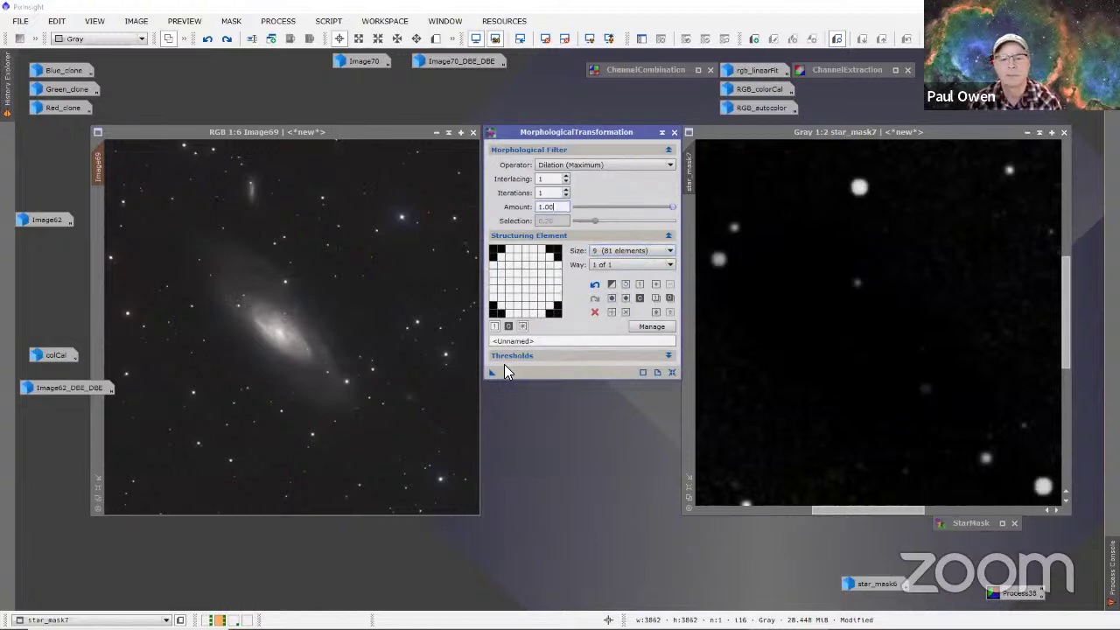
# Step: Apply the size 9 dilation to star_mask7, compare its stars before and after, and leave the dilation undone
pyautogui.moveTo(490, 371); pyautogui.dragTo(762, 352)
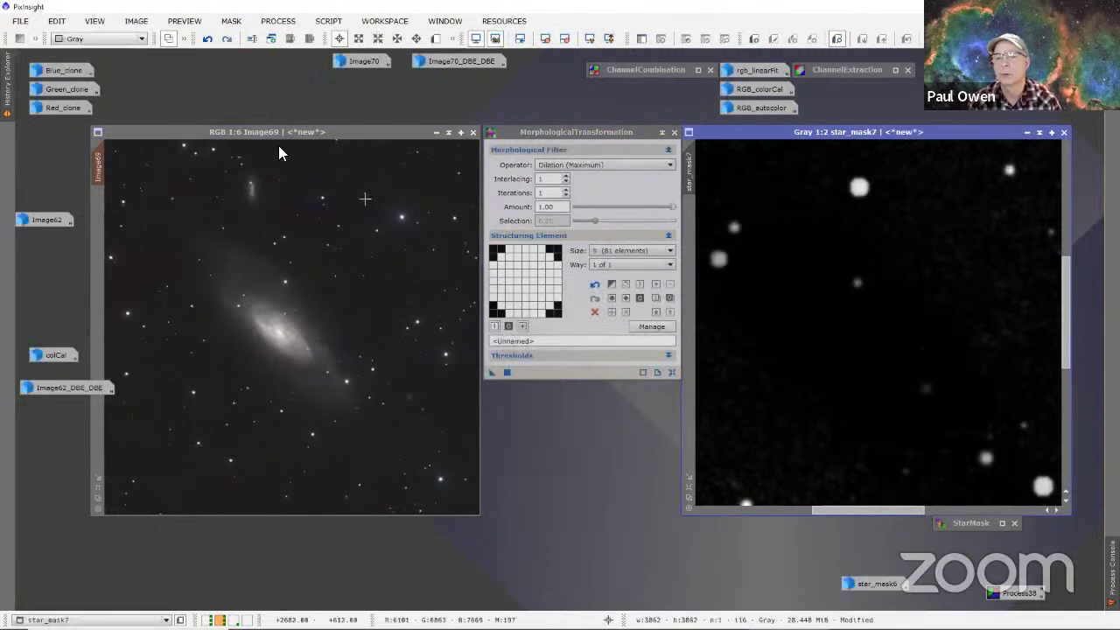
pyautogui.click(208, 39)
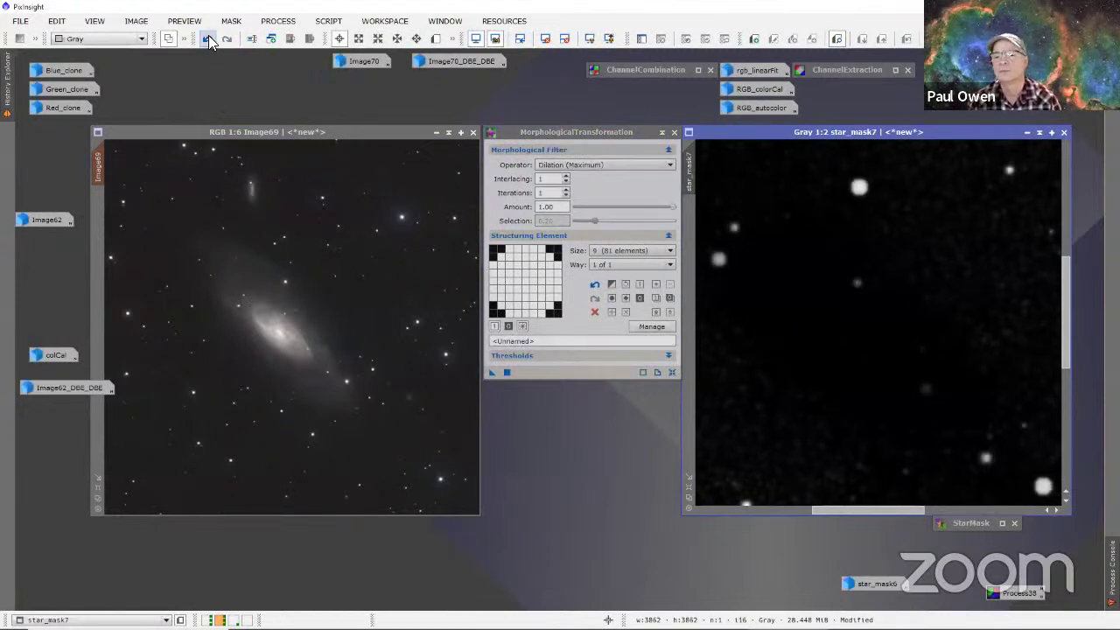
pyautogui.click(228, 41)
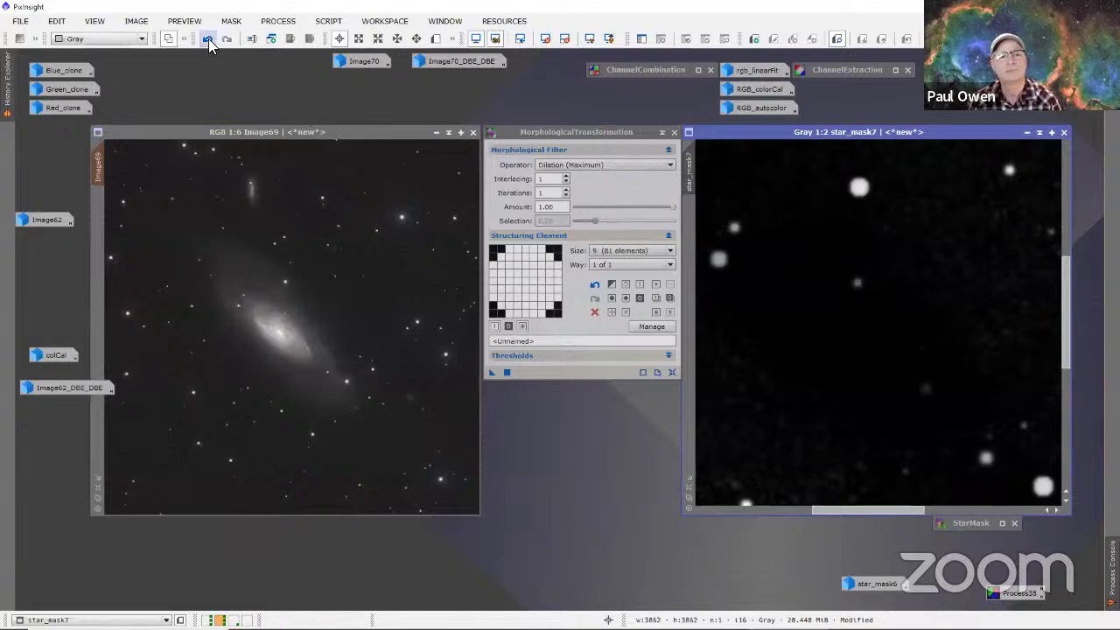
pyautogui.click(209, 38)
pyautogui.click(227, 40)
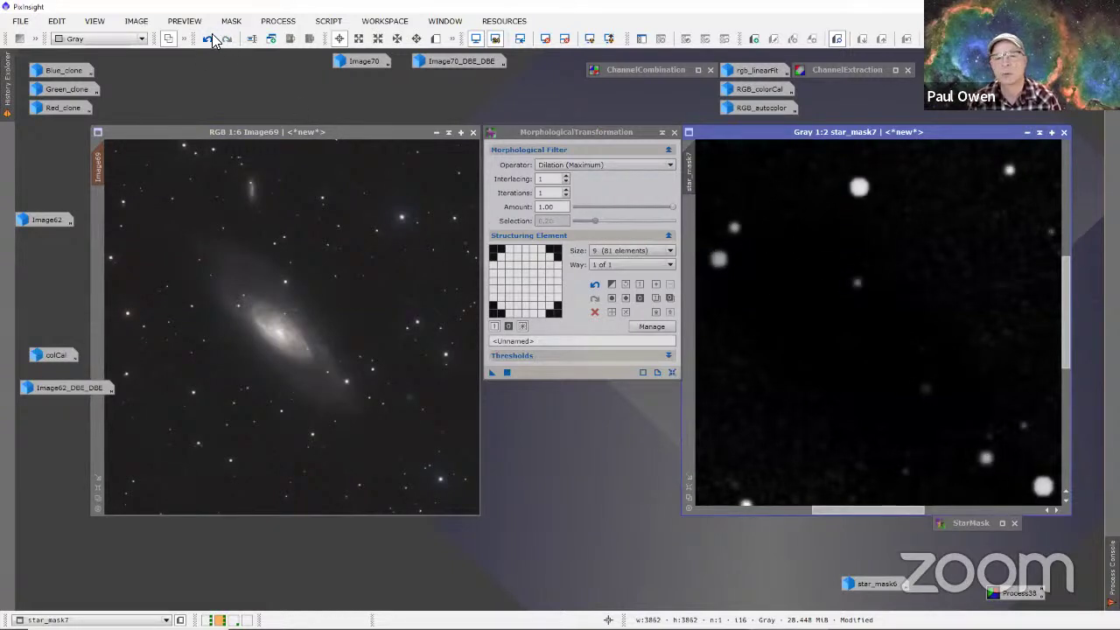
pyautogui.click(207, 39)
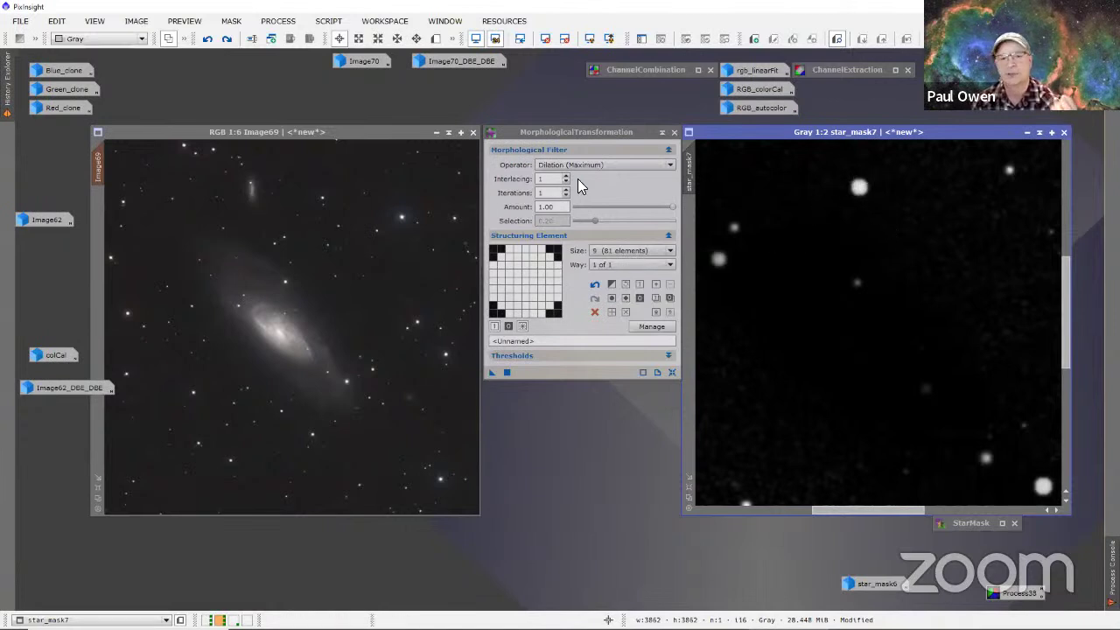
# Step: Minimize the star_mask7 window and move MorphologicalTransformation farther away from Image69
pyautogui.click(669, 166)
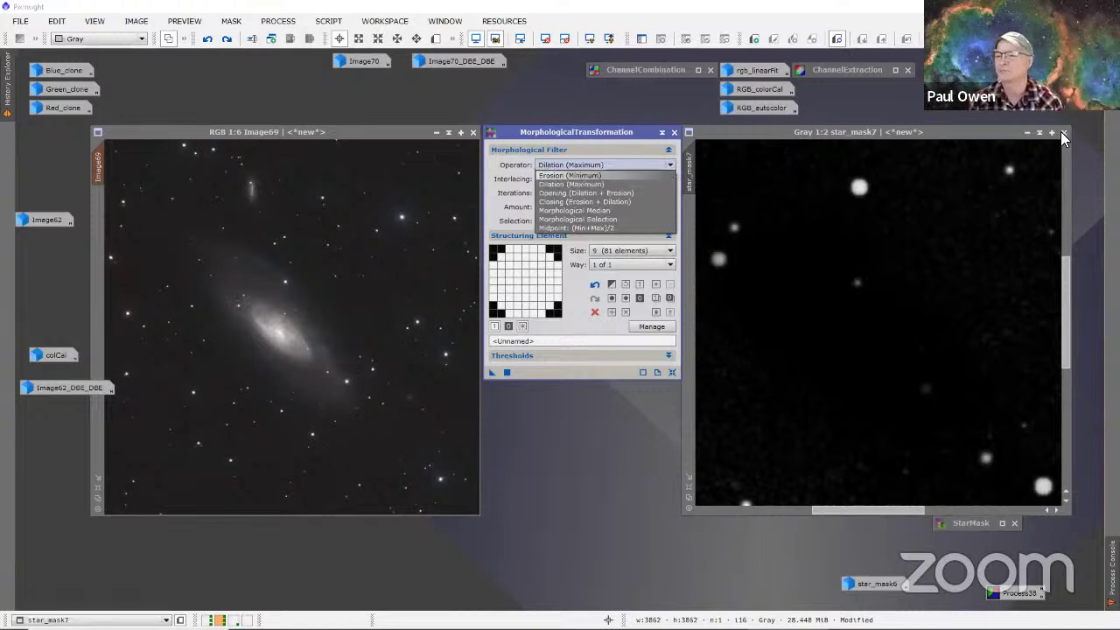
pyautogui.click(1027, 131)
pyautogui.click(1027, 131)
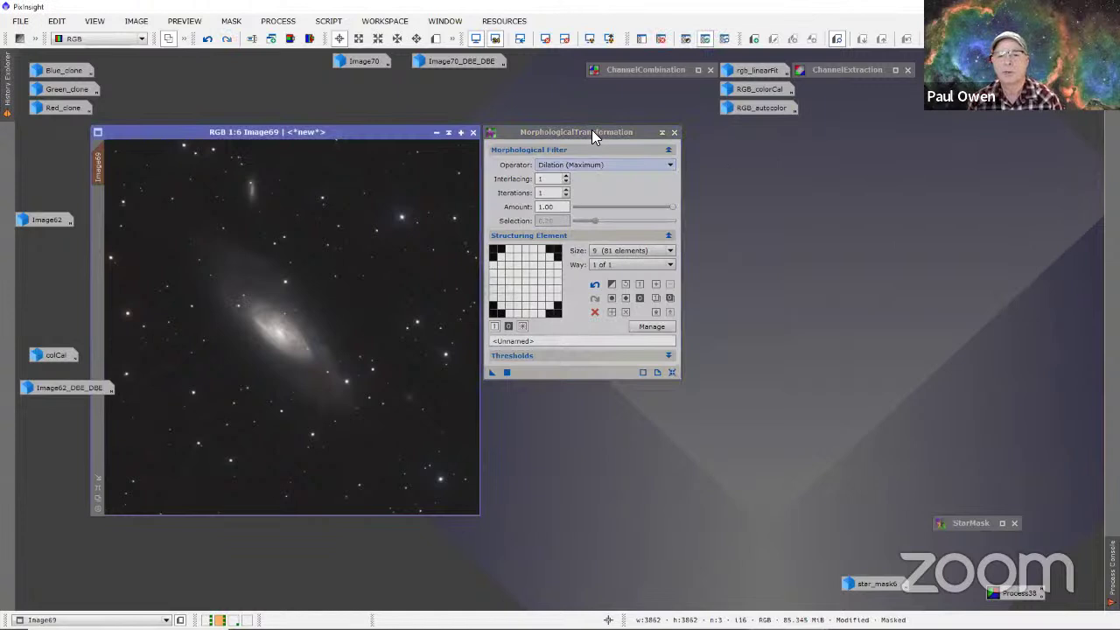
pyautogui.moveTo(591, 131); pyautogui.dragTo(780, 143)
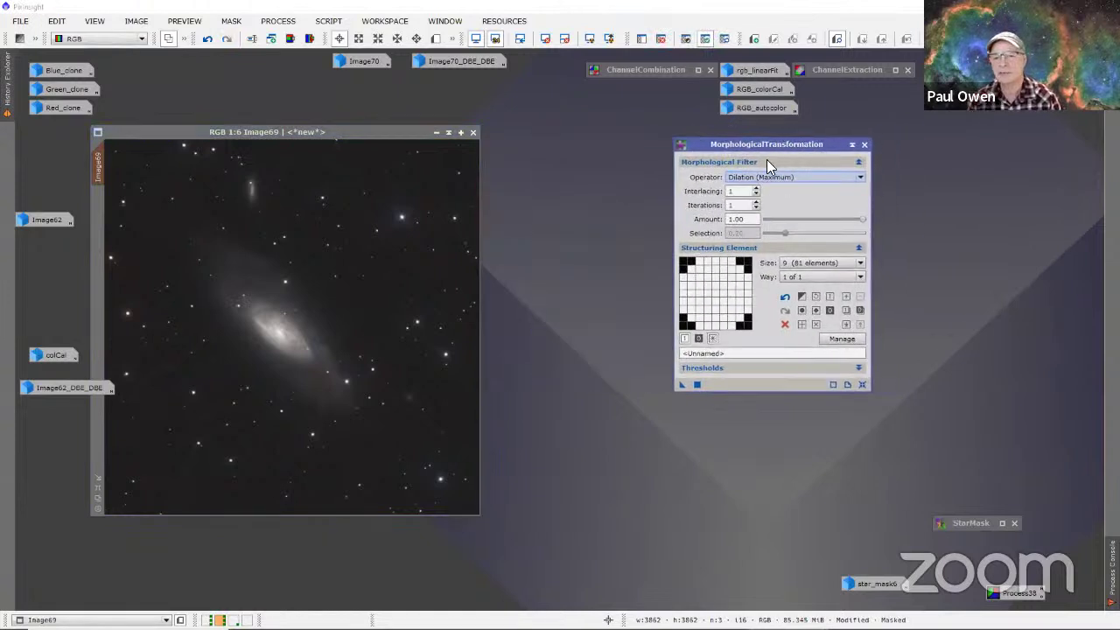
# Step: Change the MorphologicalTransformation operator to Erosion (Minimum)
pyautogui.click(859, 176)
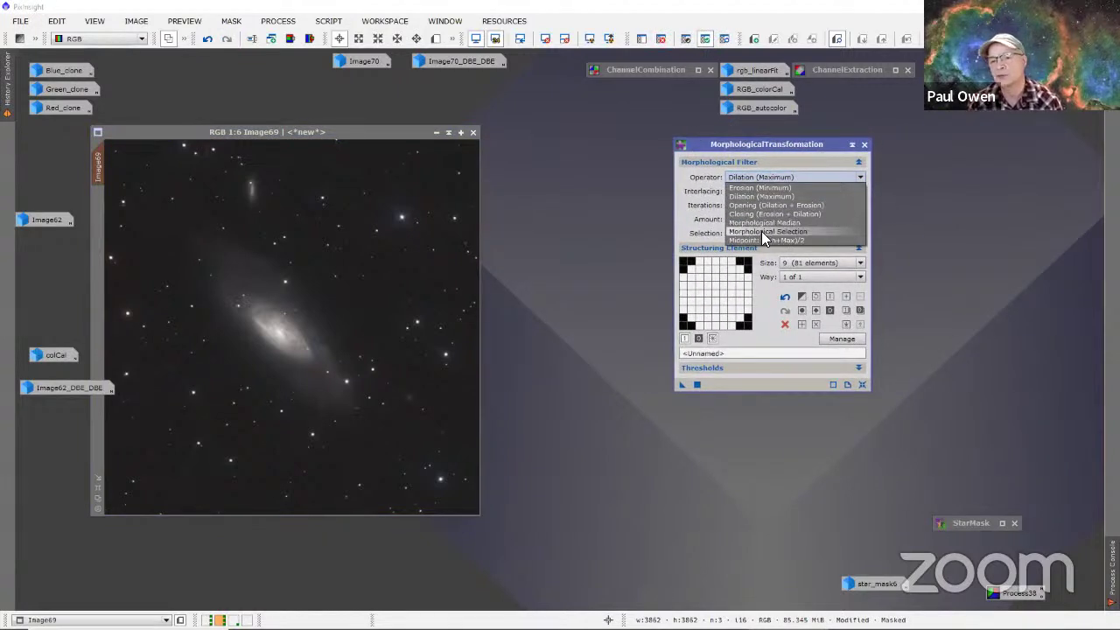
pyautogui.click(762, 175)
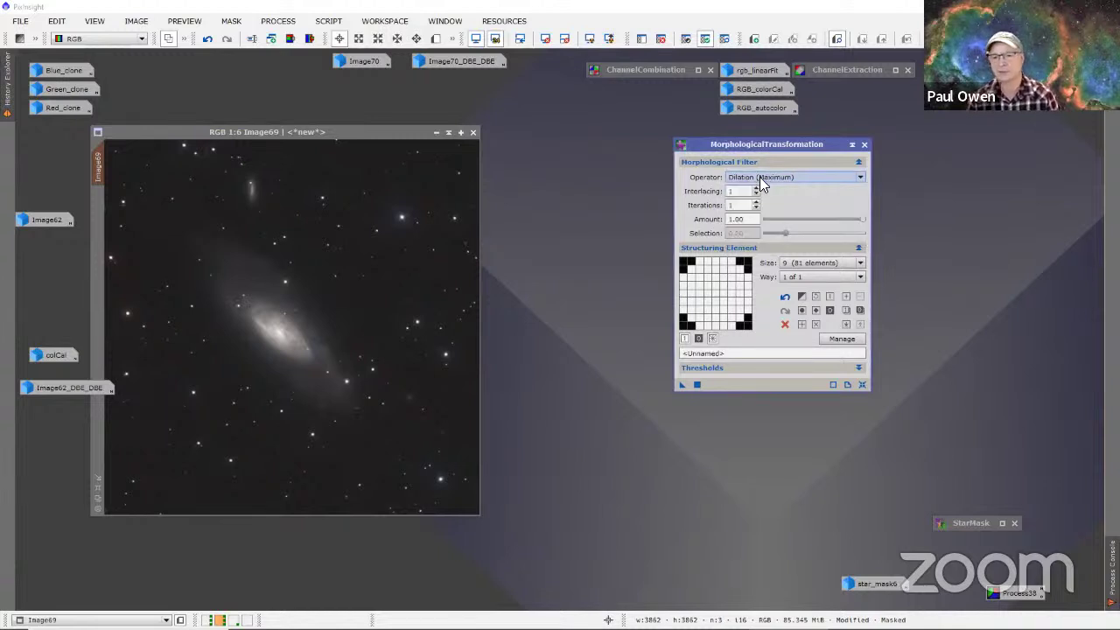
pyautogui.click(759, 177)
pyautogui.click(739, 188)
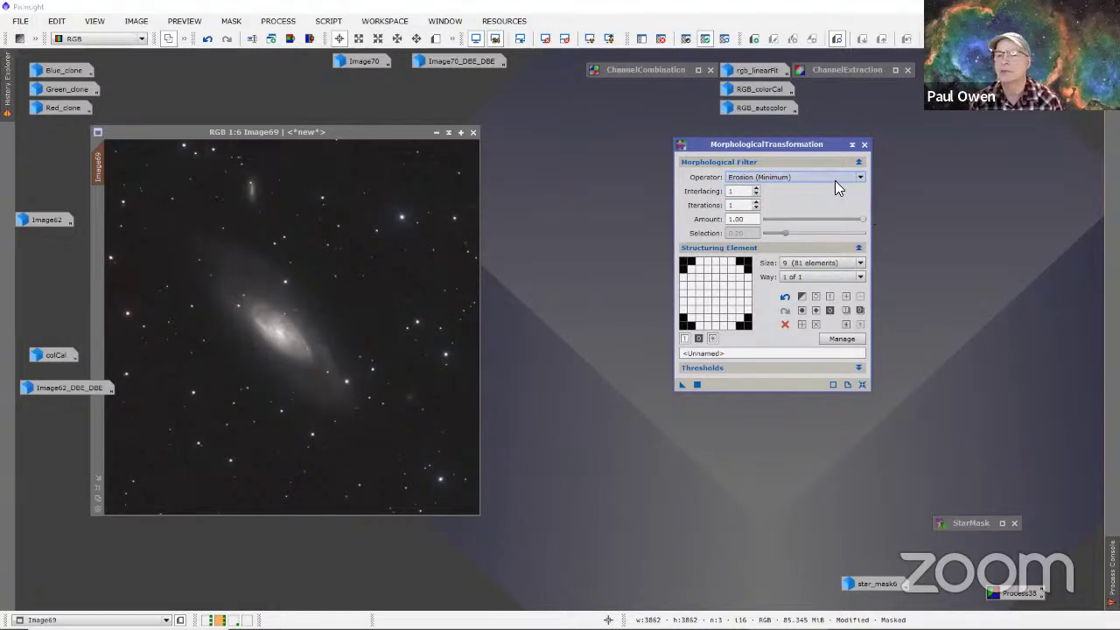
# Step: Set the operator to Morphological Selection and its Selection value to 0.50
pyautogui.click(859, 175)
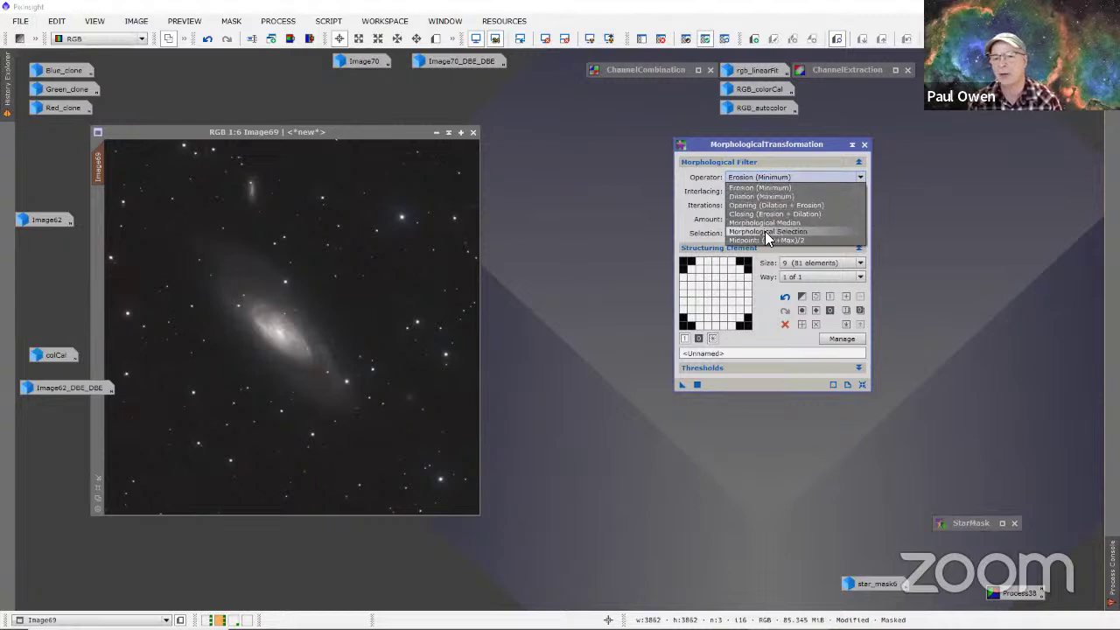
pyautogui.click(764, 231)
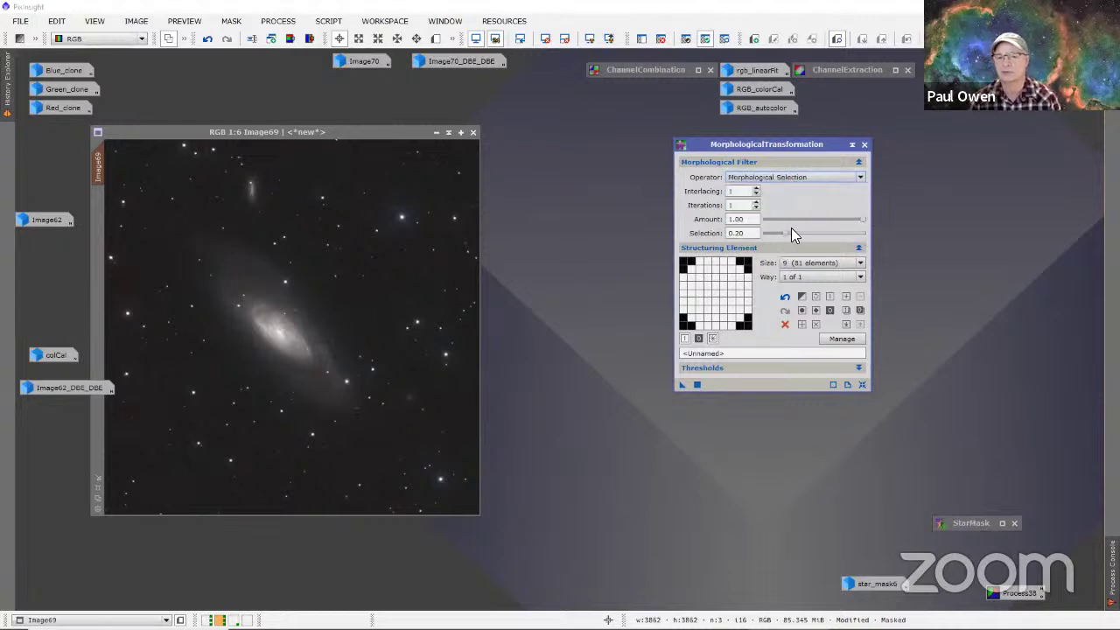
pyautogui.moveTo(783, 233); pyautogui.dragTo(811, 234)
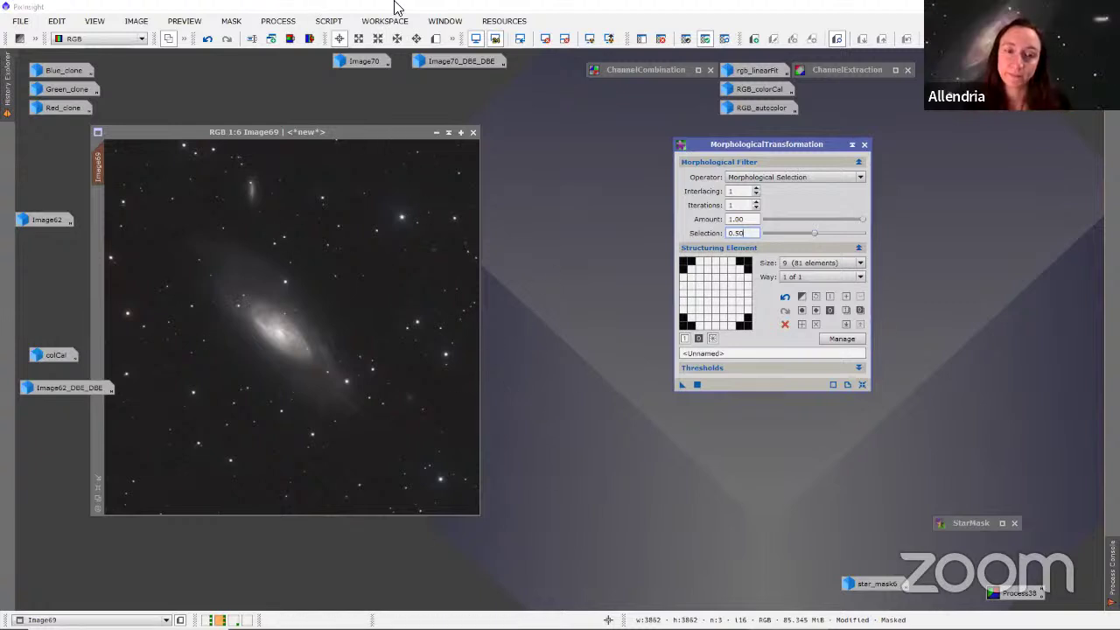
# Step: Create a preview of about 942 × 1014 px around the stars right of the galaxy in Image69 and open it for close inspection
pyautogui.click(438, 39)
pyautogui.moveTo(377, 302); pyautogui.dragTo(476, 408)
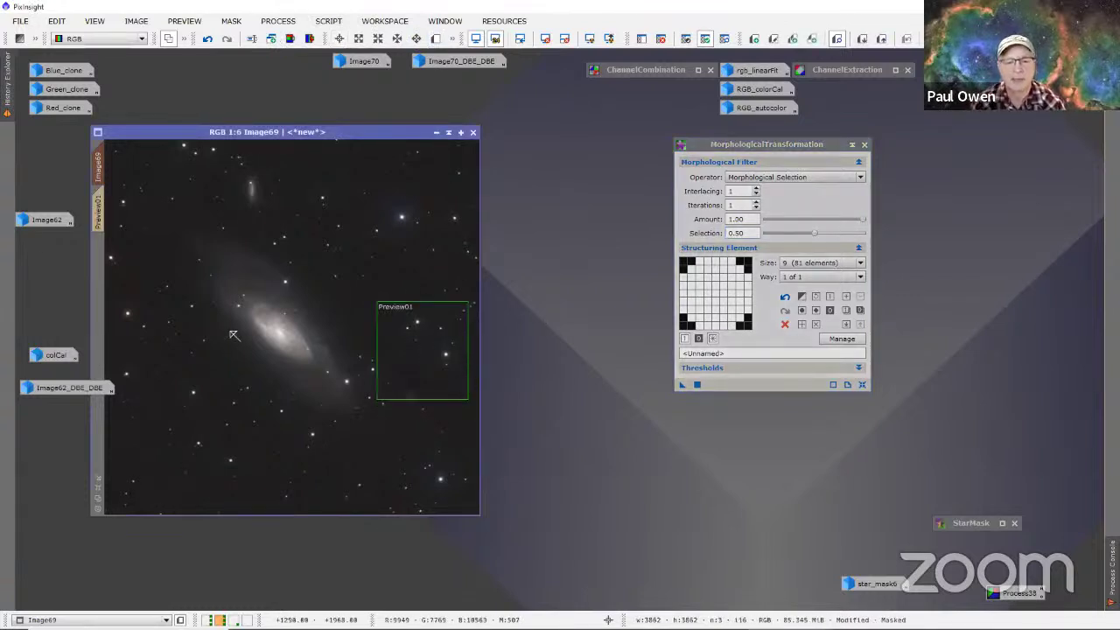
pyautogui.click(103, 217)
pyautogui.click(339, 38)
pyautogui.scroll(-2, 400, 354)
pyautogui.scroll(2, 400, 354)
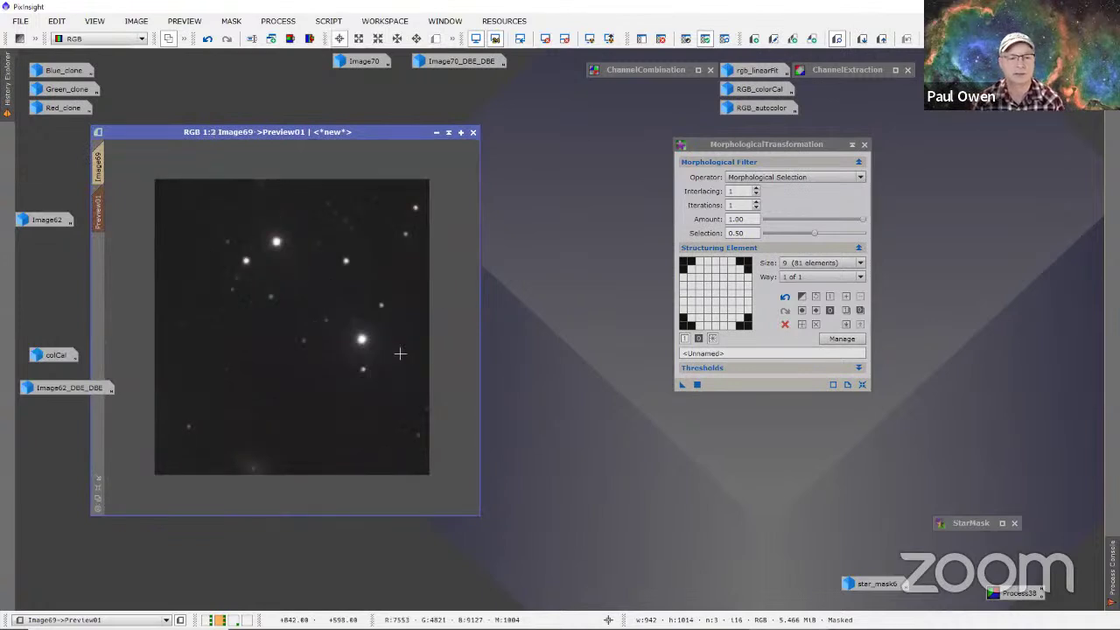
pyautogui.scroll(-1, 400, 352)
pyautogui.scroll(1, 399, 353)
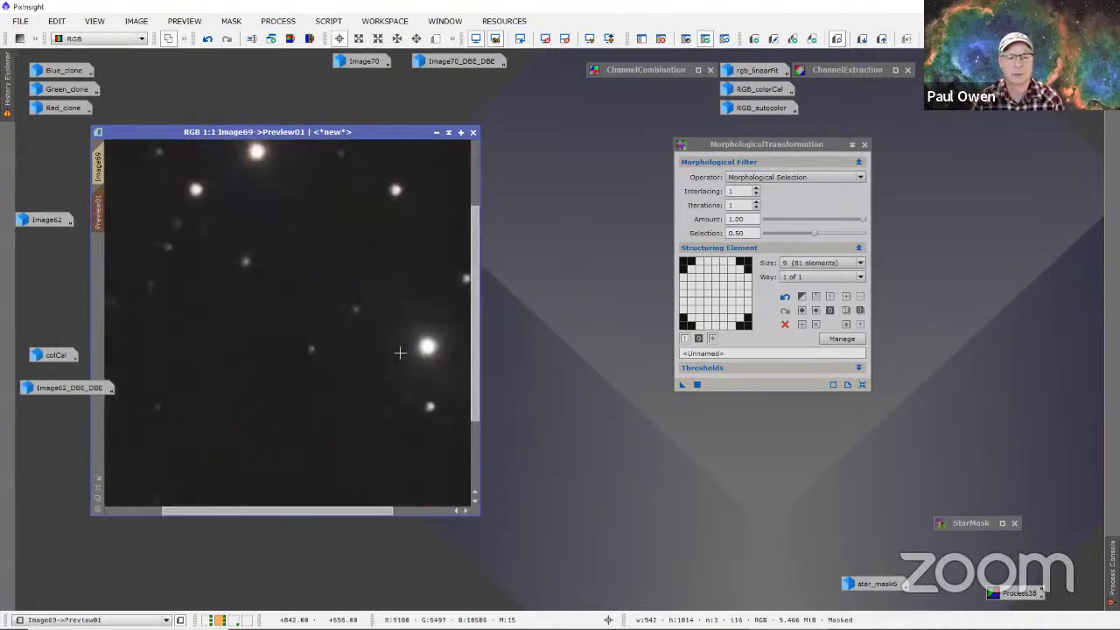
pyautogui.scroll(-1, 400, 352)
pyautogui.scroll(1, 399, 353)
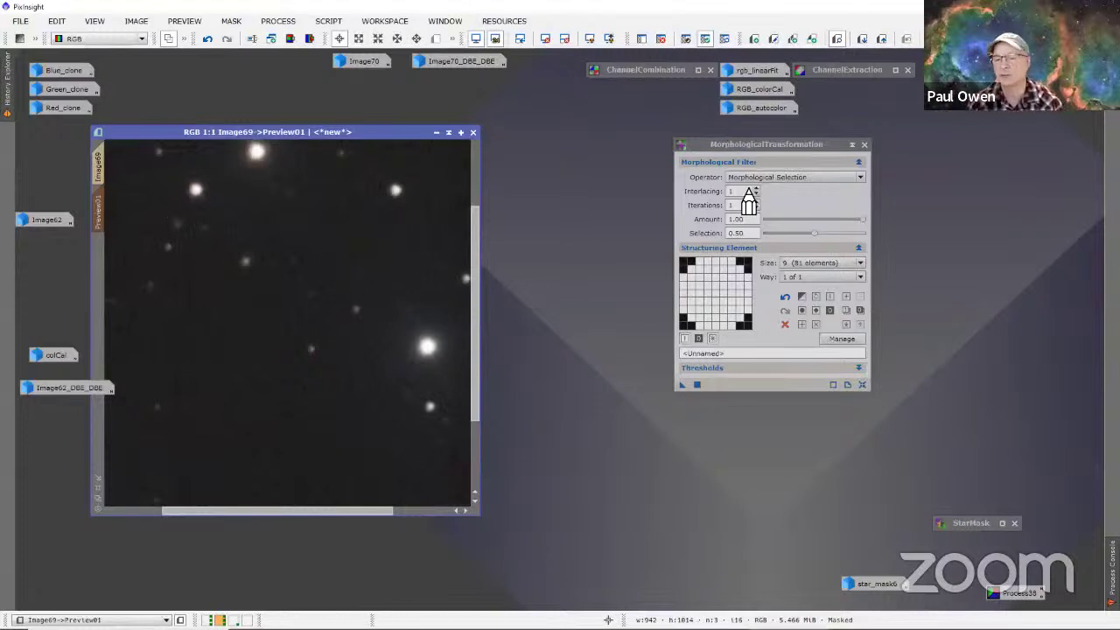
# Step: Set the MorphologicalTransformation Amount to 0.80 and Selection to 0.19
pyautogui.moveTo(860, 219); pyautogui.dragTo(840, 219)
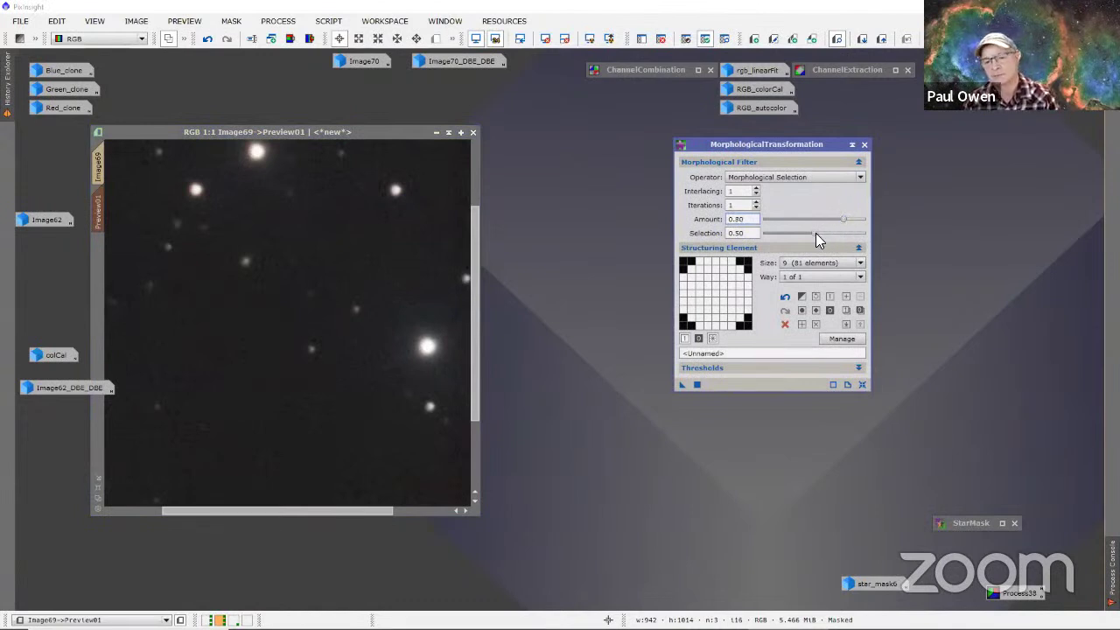
pyautogui.press('Tab')
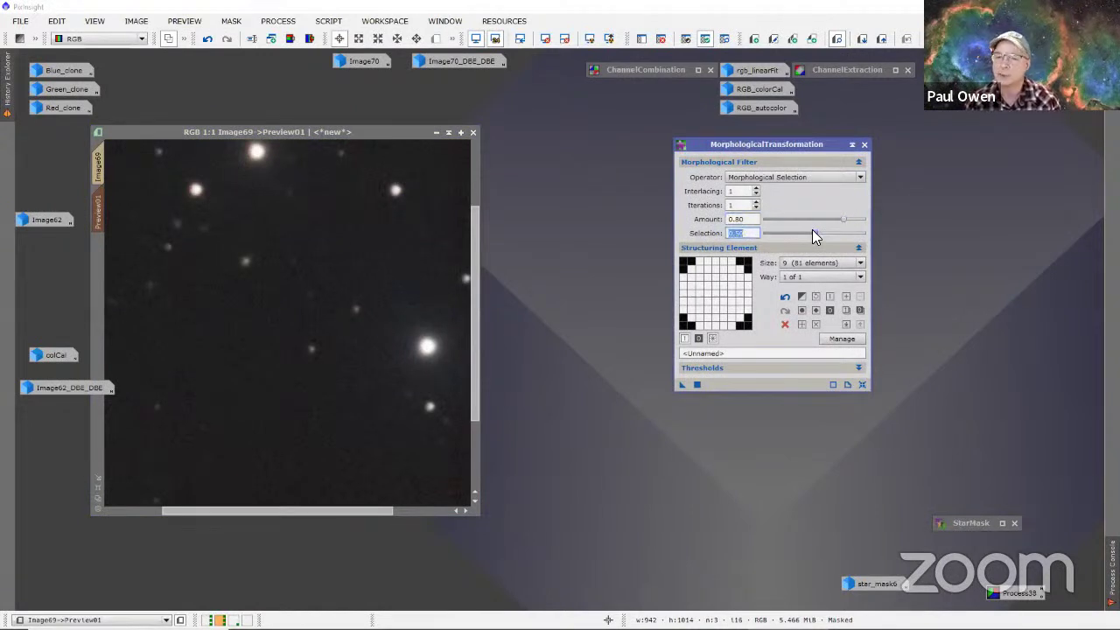
pyautogui.moveTo(812, 229); pyautogui.dragTo(784, 232)
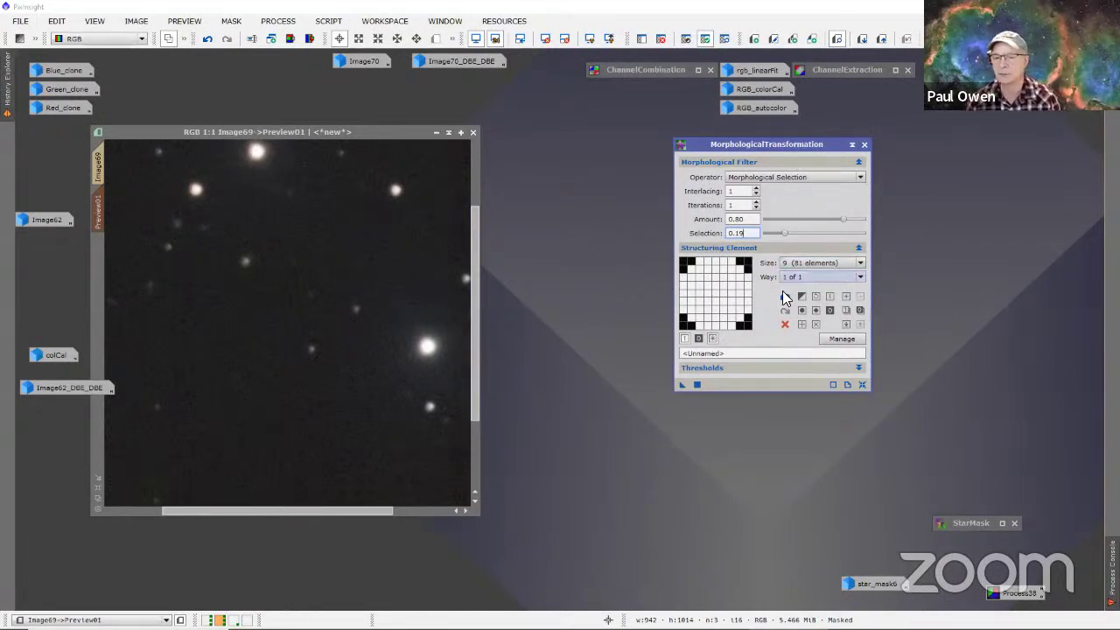
pyautogui.click(739, 278)
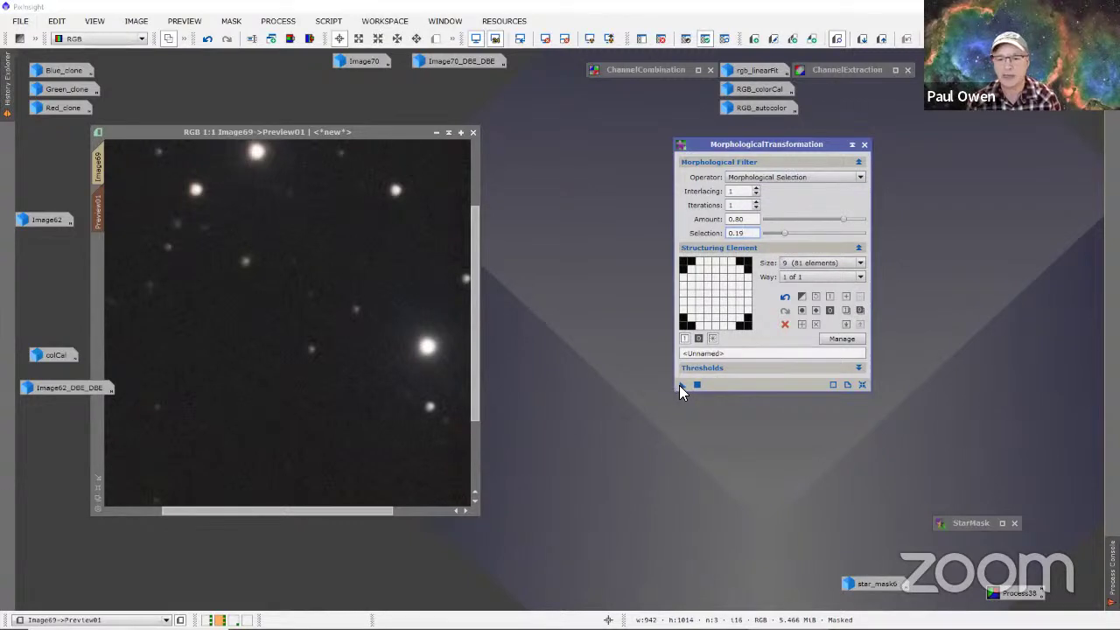
# Step: Apply the size 9 morphological selection to Preview01 and compare its stars before and after
pyautogui.moveTo(680, 387); pyautogui.dragTo(307, 290)
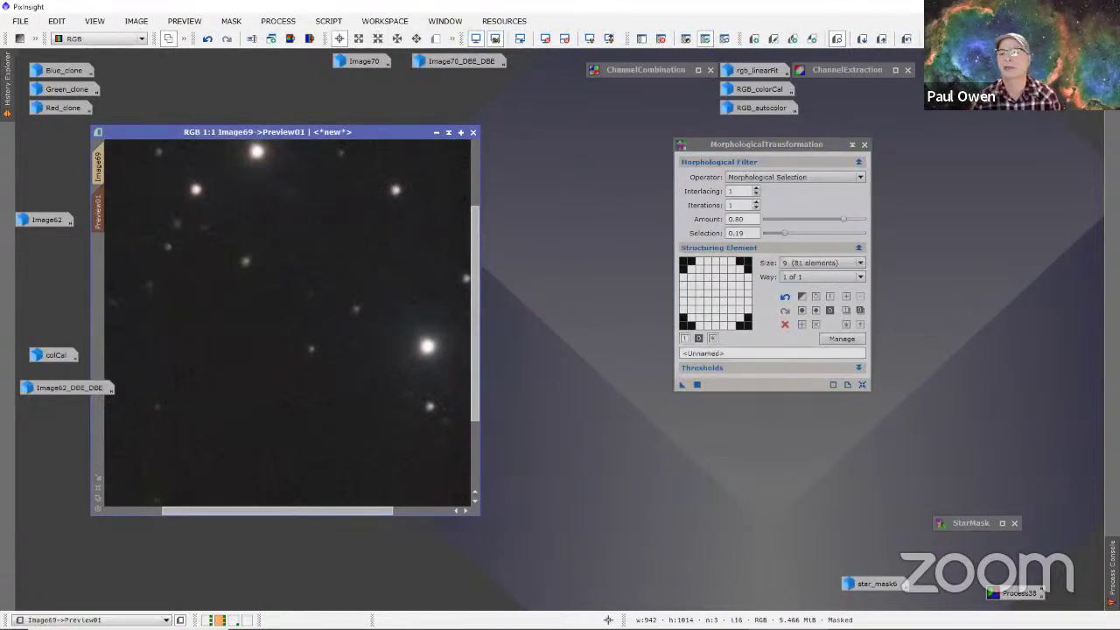
pyautogui.click(904, 38)
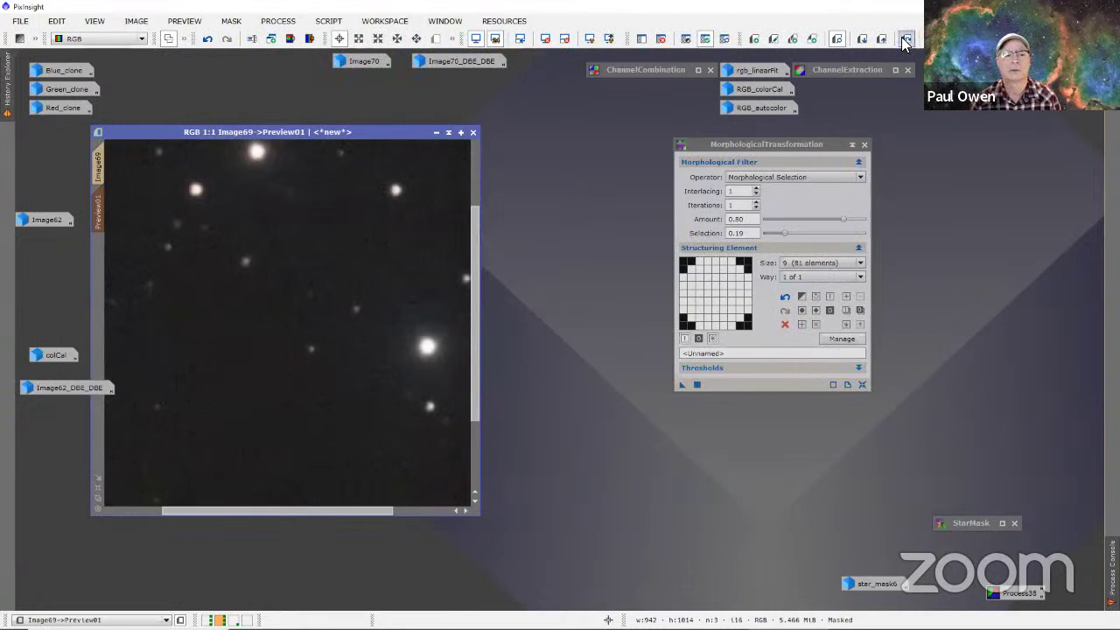
pyautogui.click(903, 39)
pyautogui.click(902, 38)
pyautogui.click(904, 40)
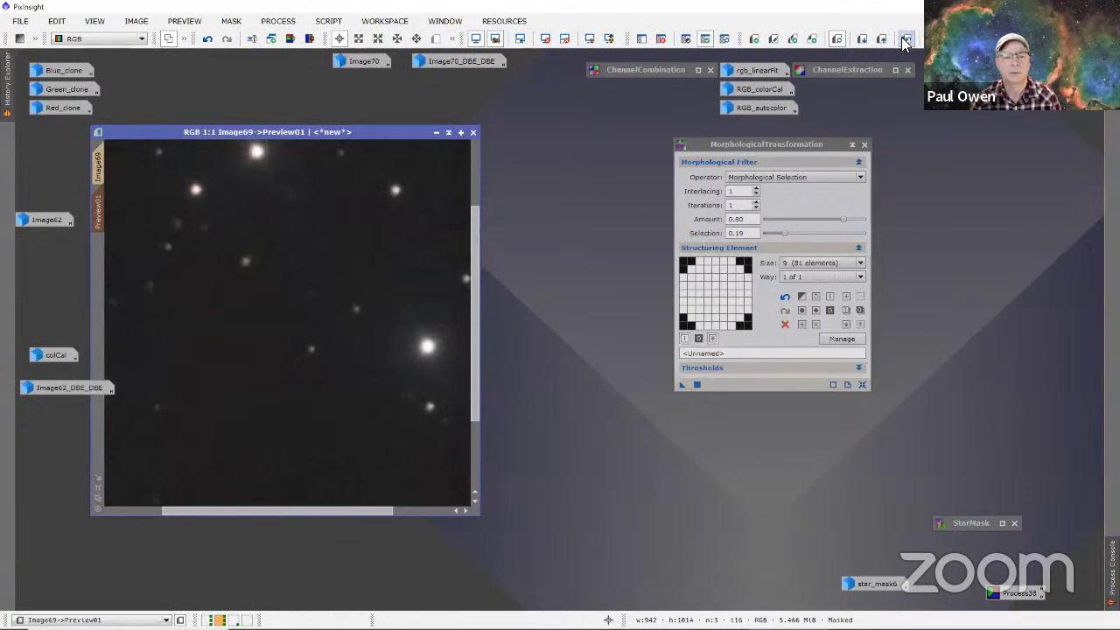
pyautogui.click(903, 40)
pyautogui.click(903, 41)
pyautogui.click(904, 41)
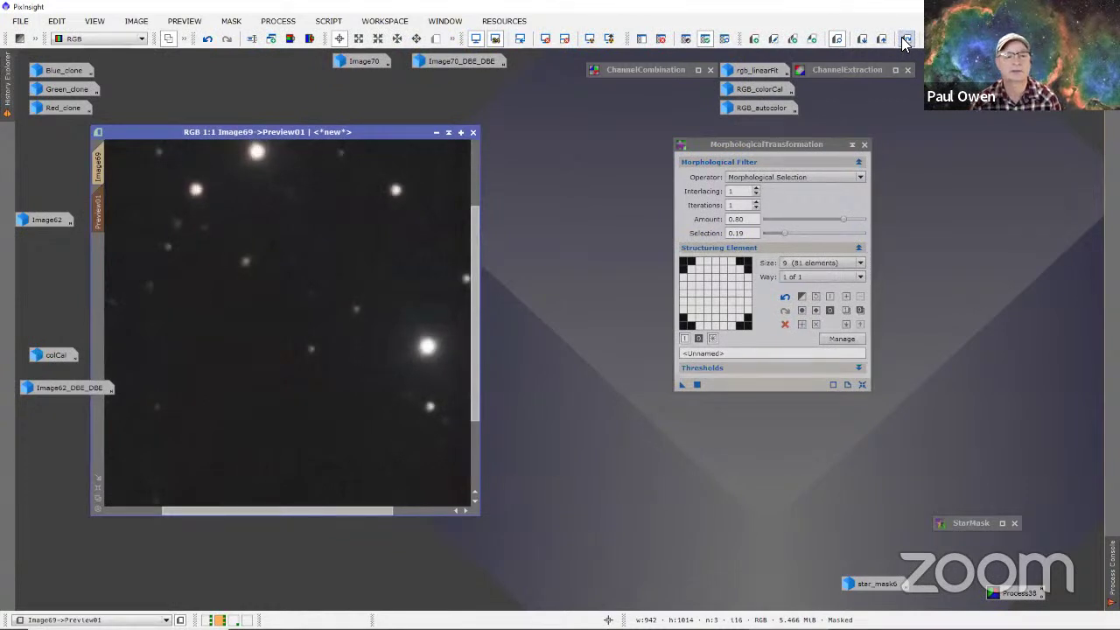
pyautogui.click(903, 41)
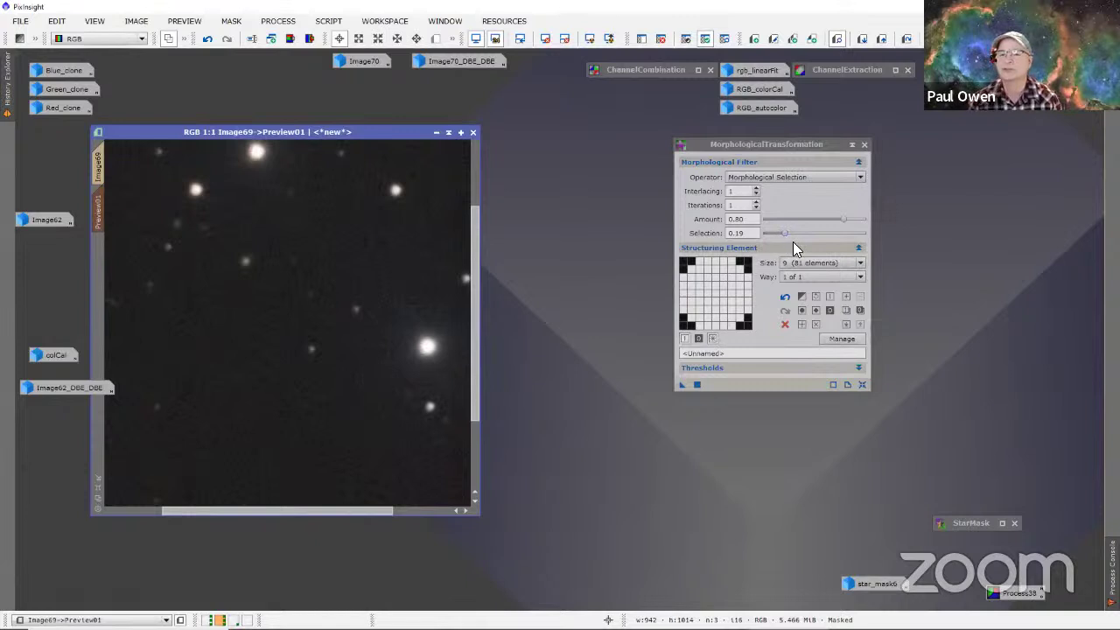
# Step: Set the structuring element to size 13 (169 elements) with a circular shape filling the grid
pyautogui.click(860, 263)
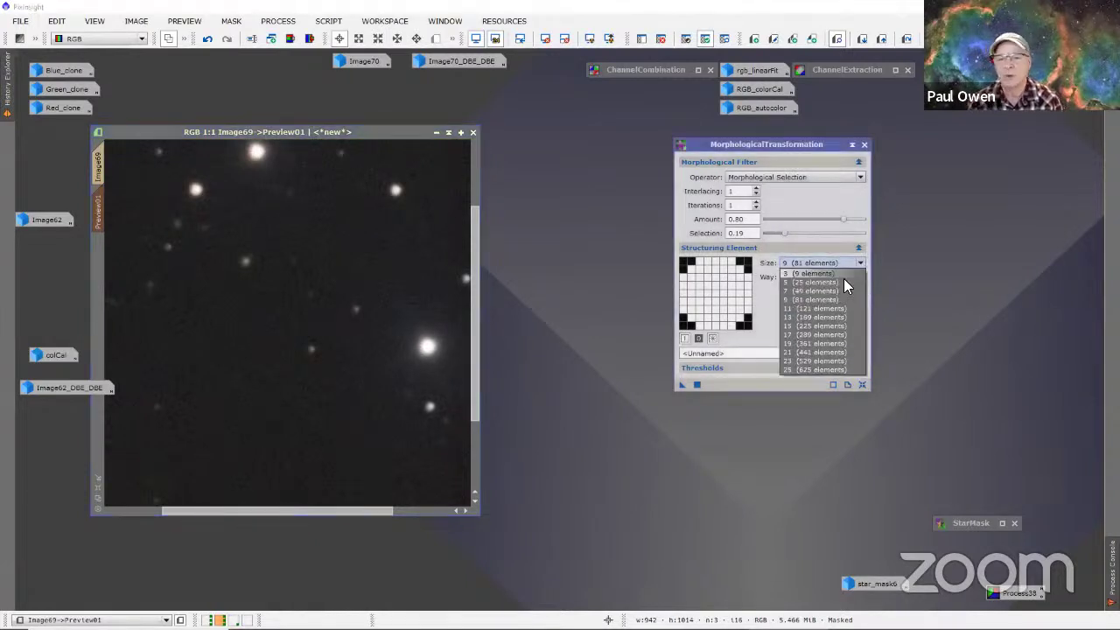
pyautogui.click(787, 317)
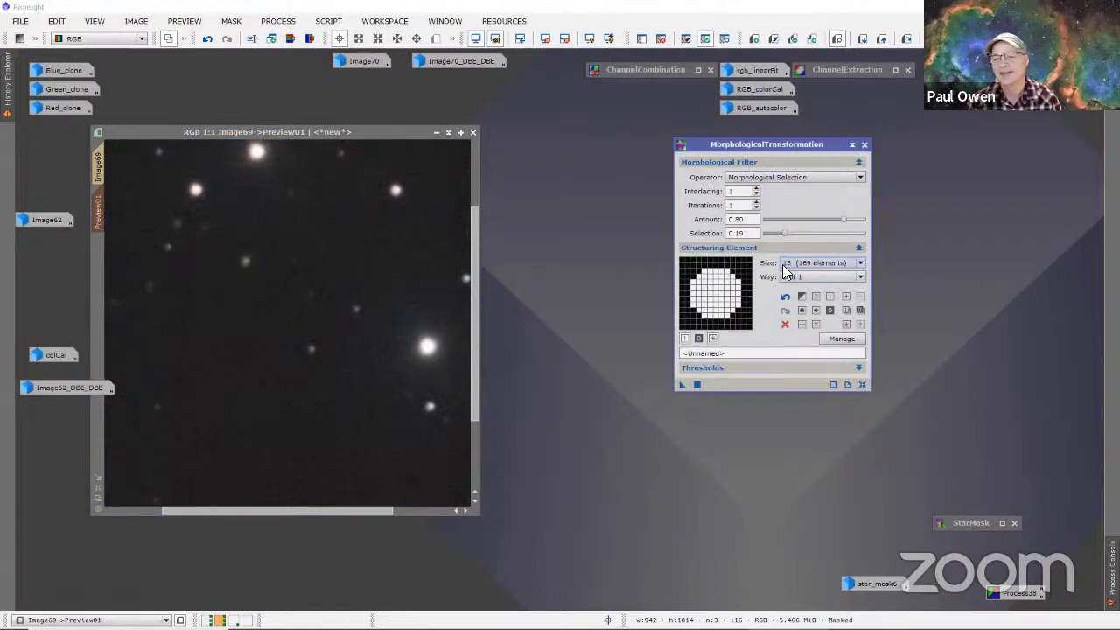
pyautogui.click(802, 311)
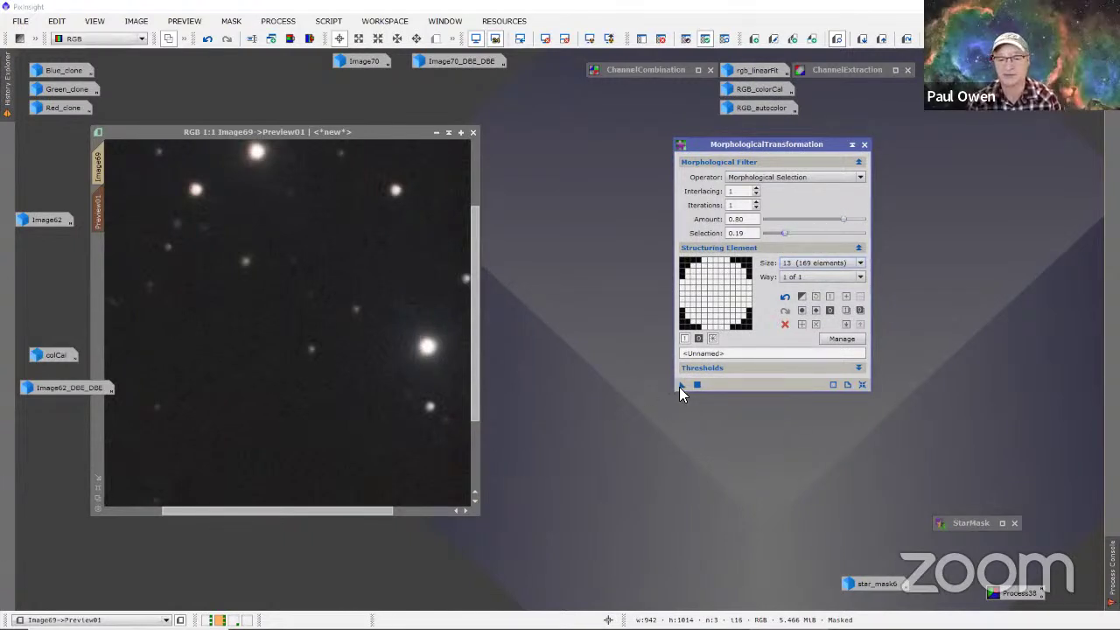
# Step: Apply the size 13 morphological selection to Preview01, compare before and after, and centre a magnified view on the bright upper star
pyautogui.moveTo(683, 385); pyautogui.dragTo(375, 347)
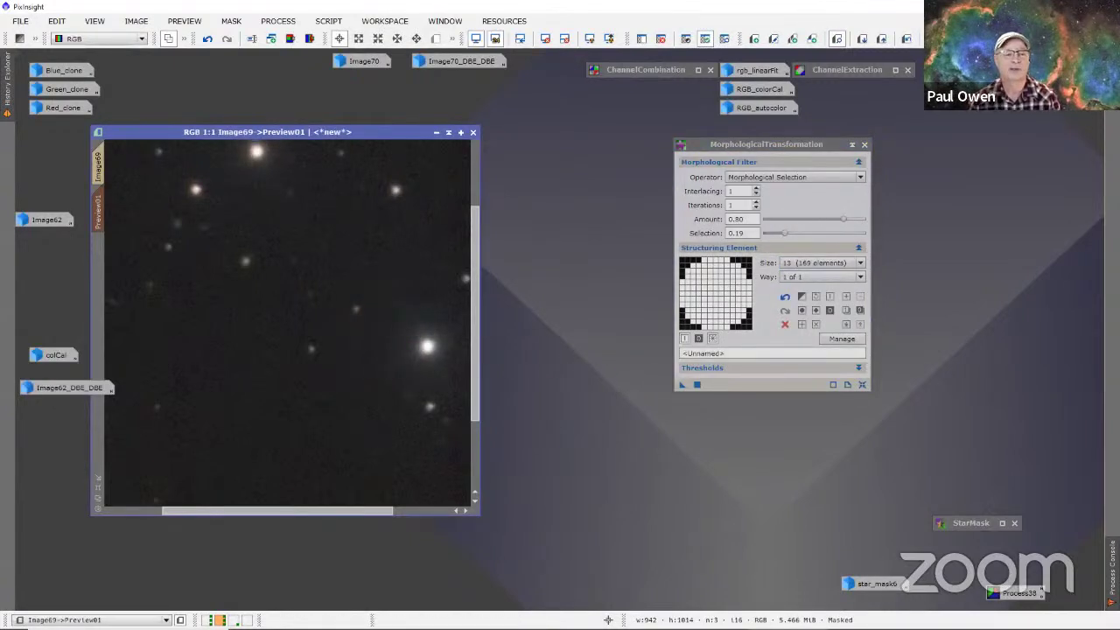
pyautogui.click(905, 40)
pyautogui.click(906, 40)
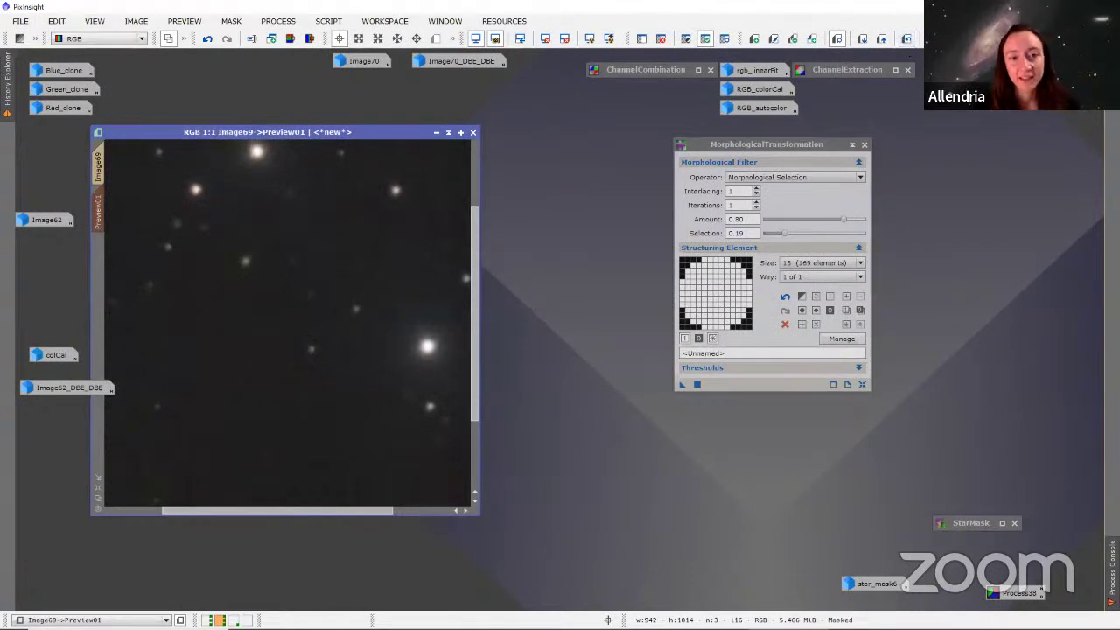
pyautogui.click(905, 35)
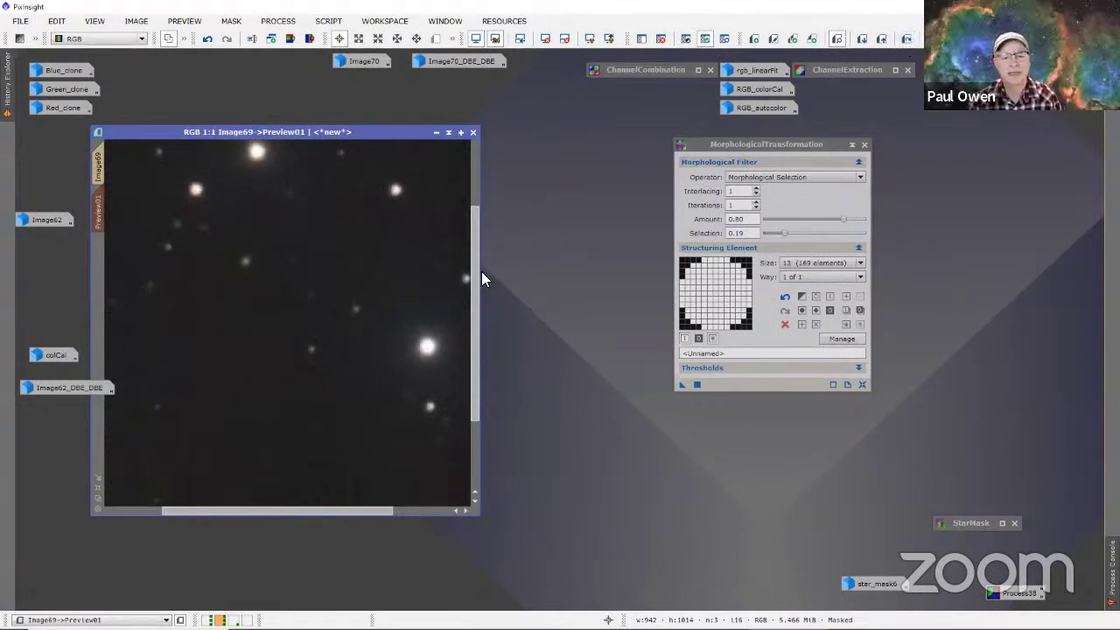
pyautogui.moveTo(474, 280); pyautogui.dragTo(475, 213)
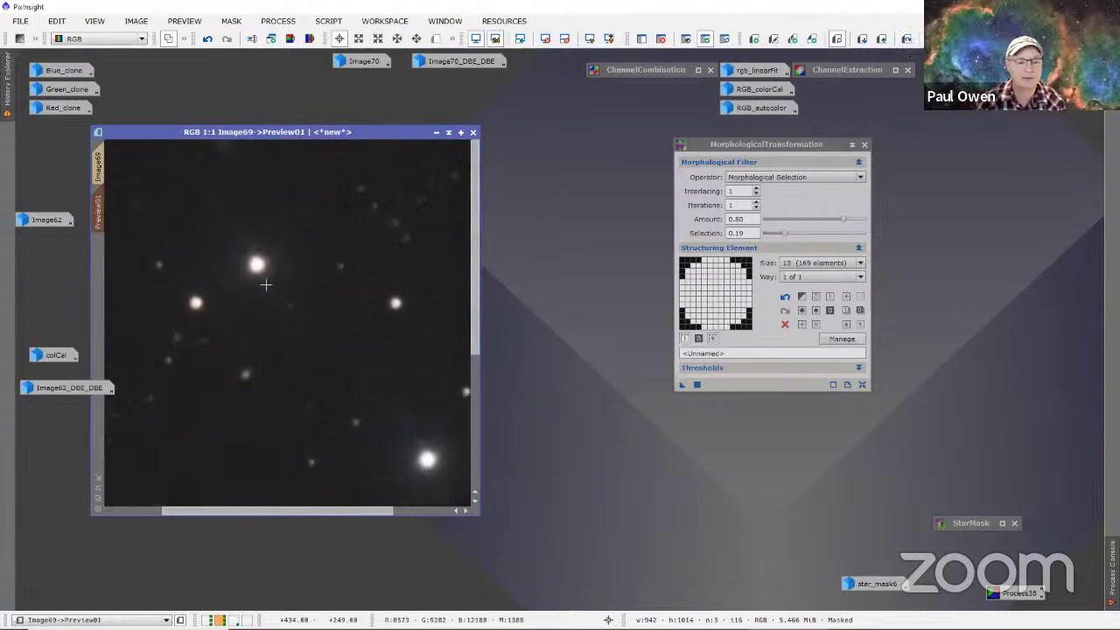
pyautogui.scroll(1, 266, 284)
pyautogui.moveTo(474, 236); pyautogui.dragTo(474, 200)
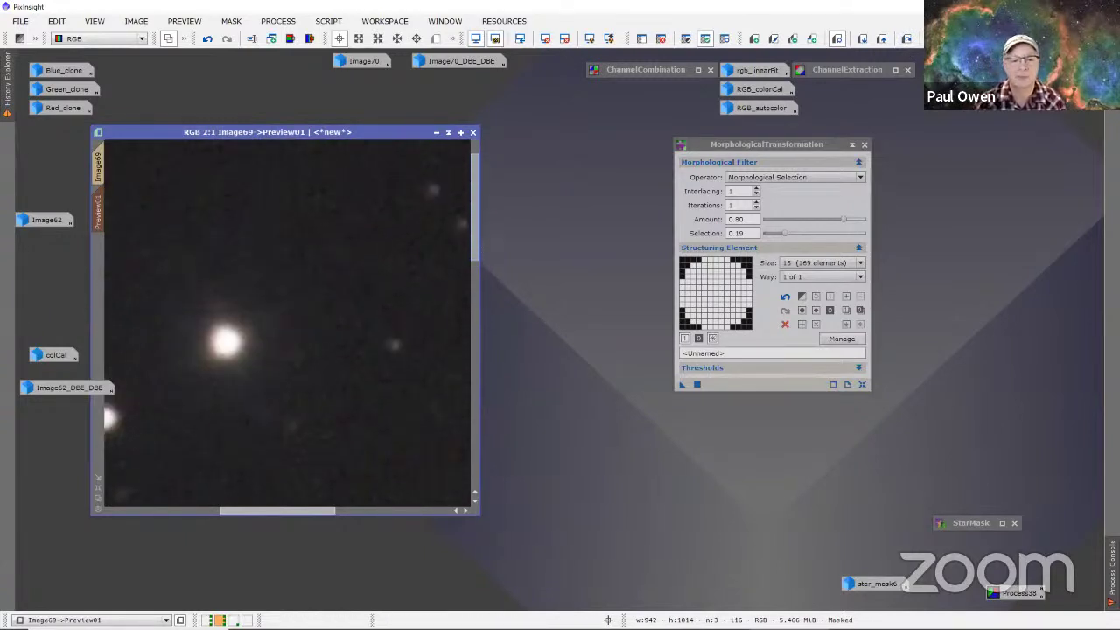
pyautogui.moveTo(269, 509); pyautogui.dragTo(249, 500)
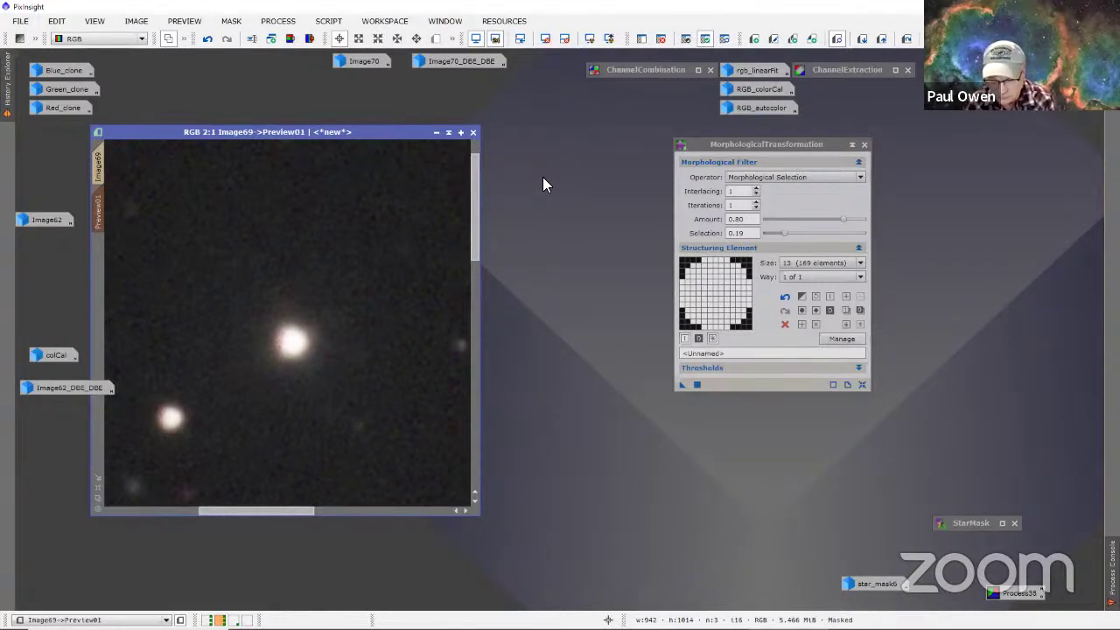
# Step: Open the EZ Star Reduction script without loading the preview, look over its options and close it without running it
pyautogui.click(334, 21)
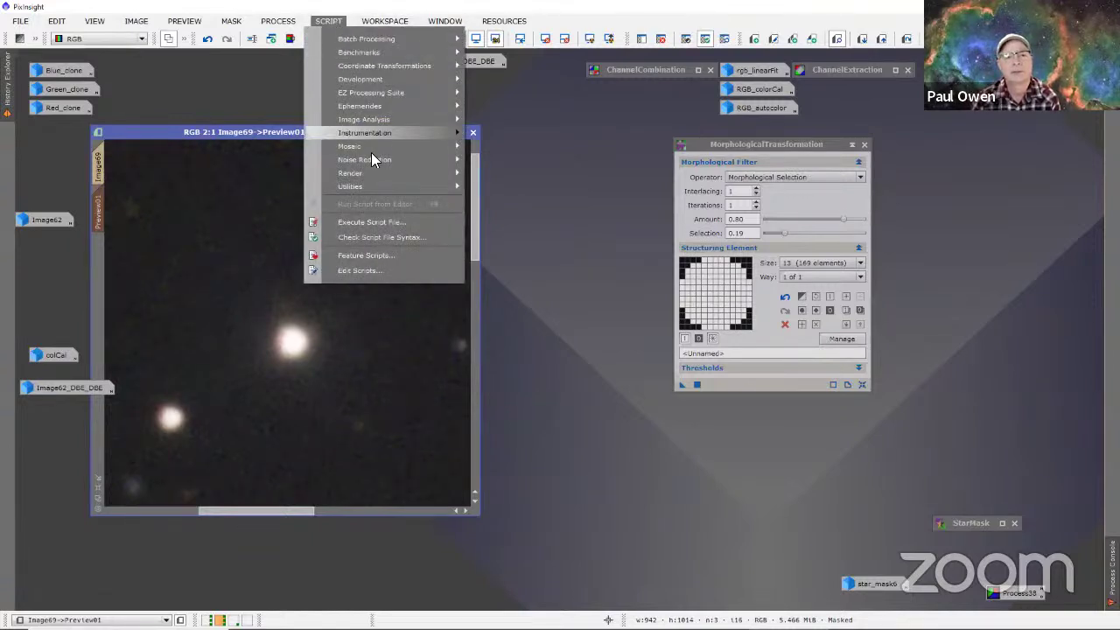
pyautogui.moveTo(429, 98)
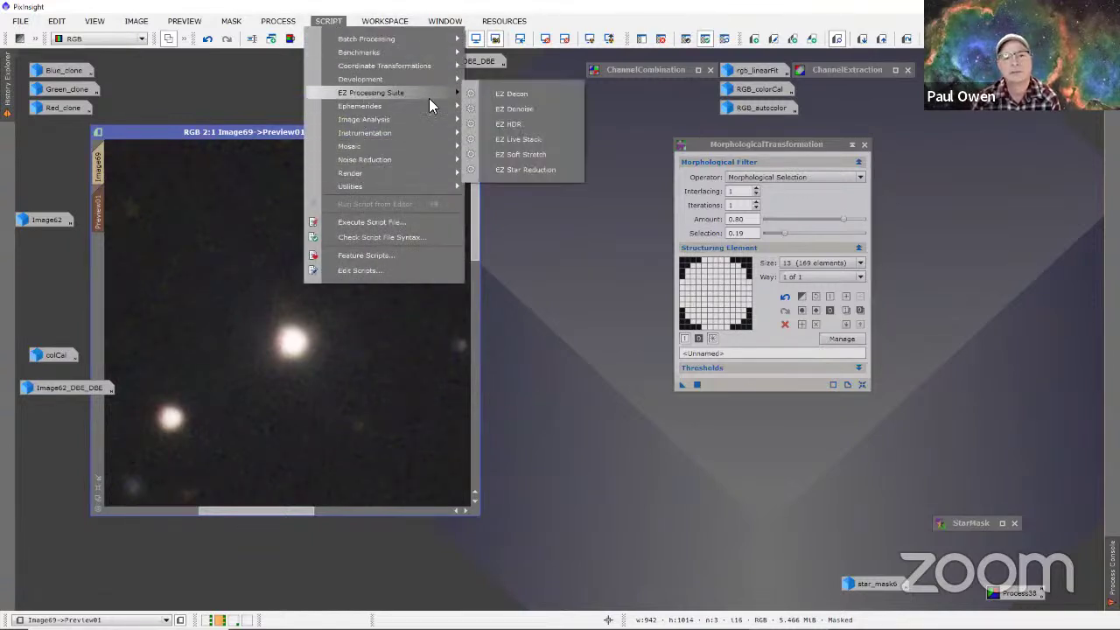
pyautogui.click(525, 170)
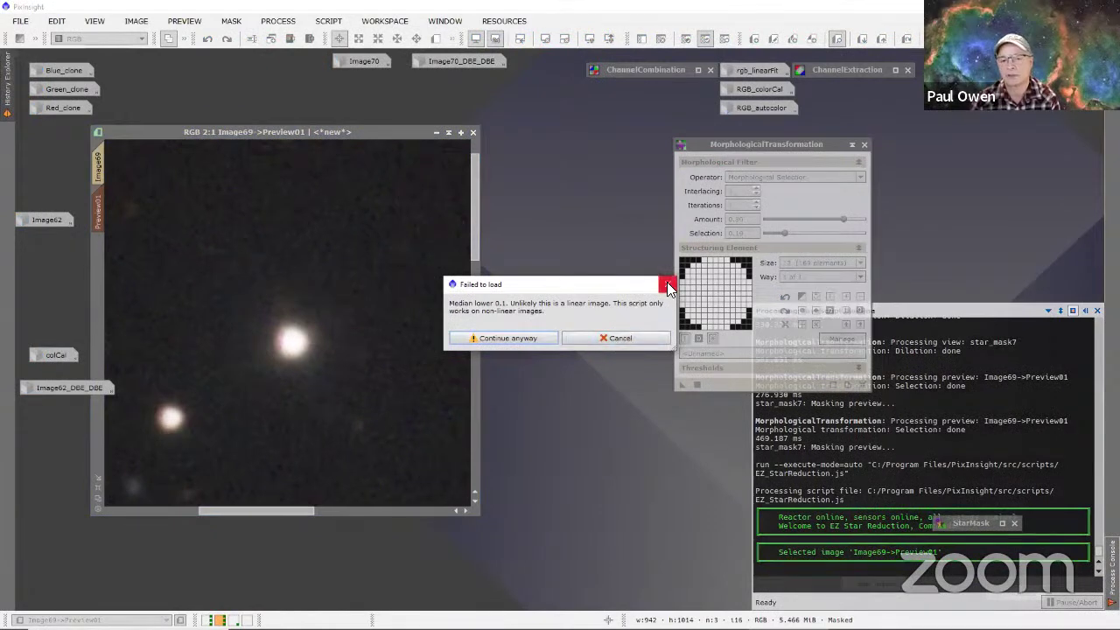
pyautogui.click(616, 338)
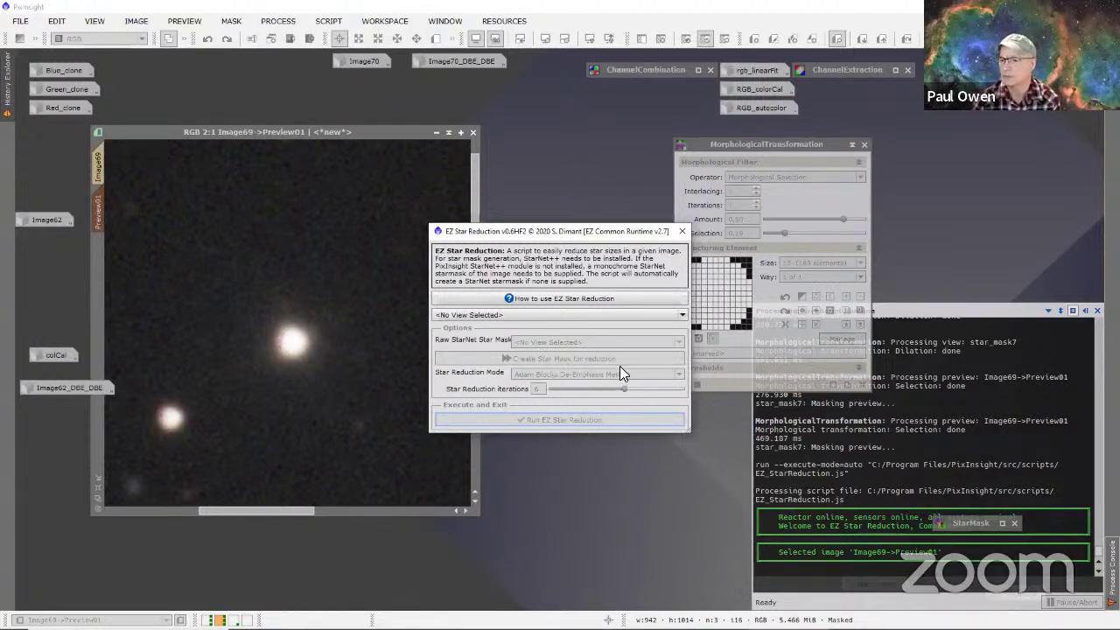
pyautogui.click(681, 231)
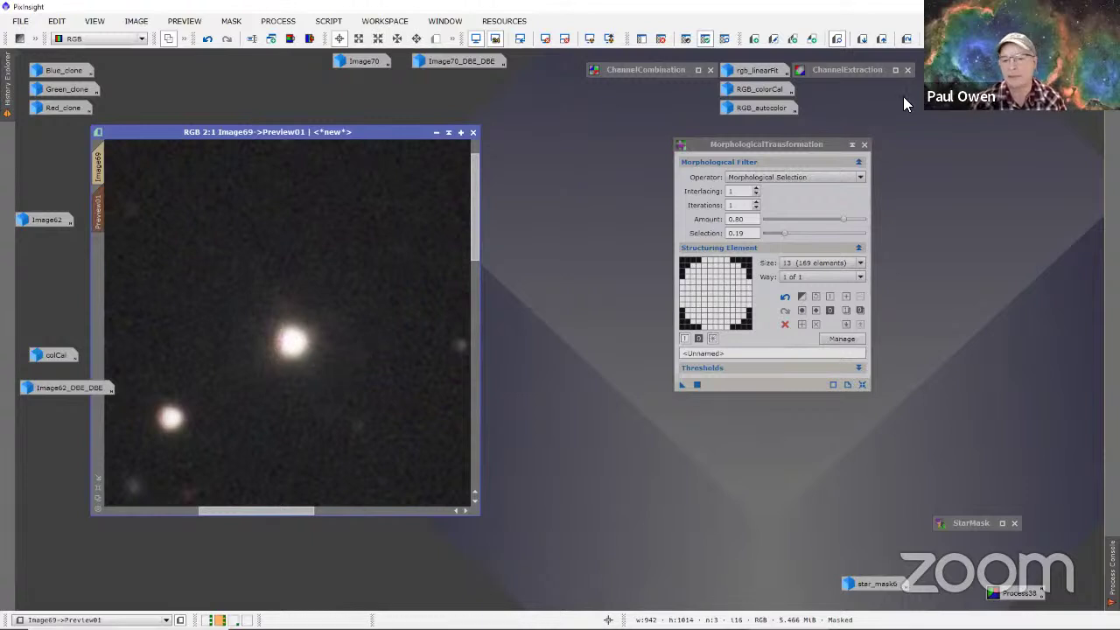
# Step: Compare Preview01 before and after the size 13 star reduction, both close up on the bright star and across the whole preview
pyautogui.click(906, 38)
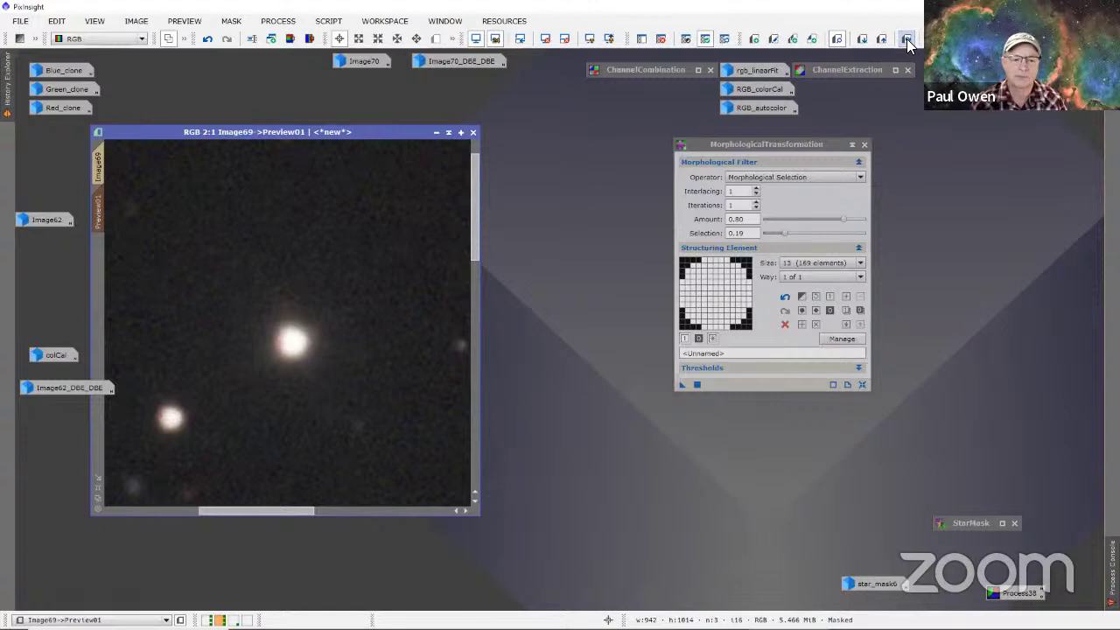
pyautogui.click(906, 38)
pyautogui.click(906, 38)
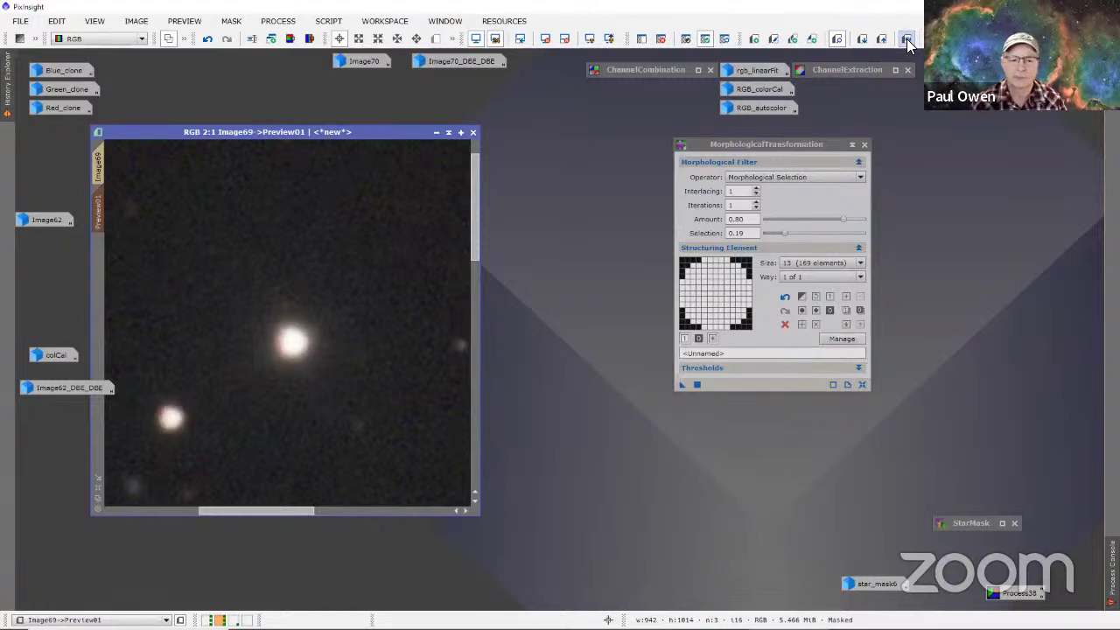
pyautogui.click(906, 39)
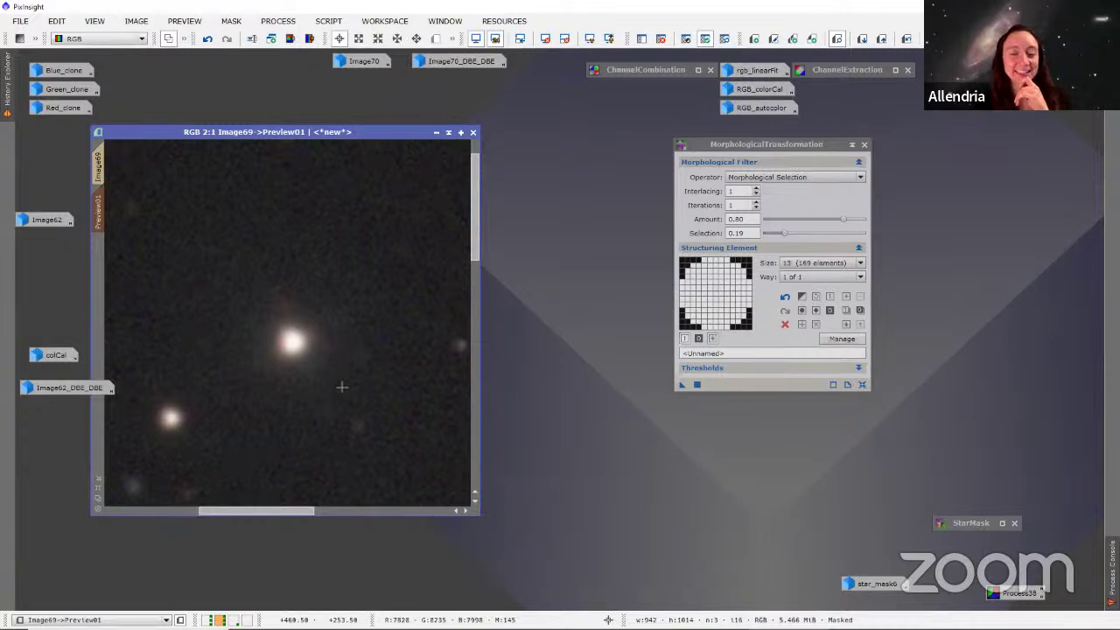
pyautogui.scroll(-3, 341, 387)
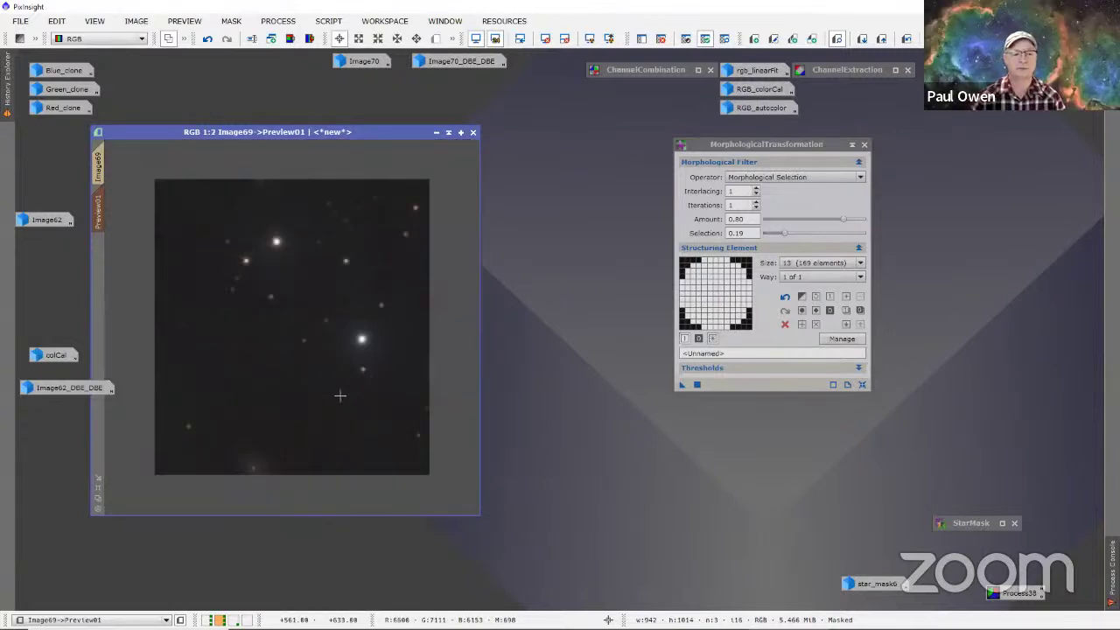
pyautogui.scroll(1, 339, 395)
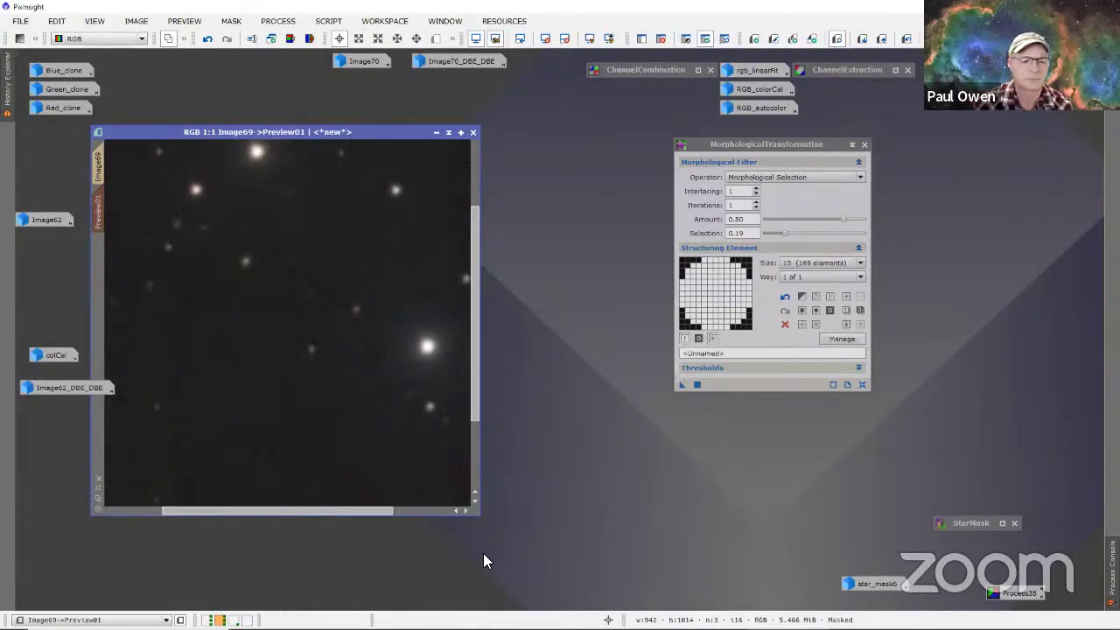
pyautogui.scroll(-2, 365, 460)
pyautogui.scroll(2, 371, 468)
pyautogui.scroll(-1, 372, 468)
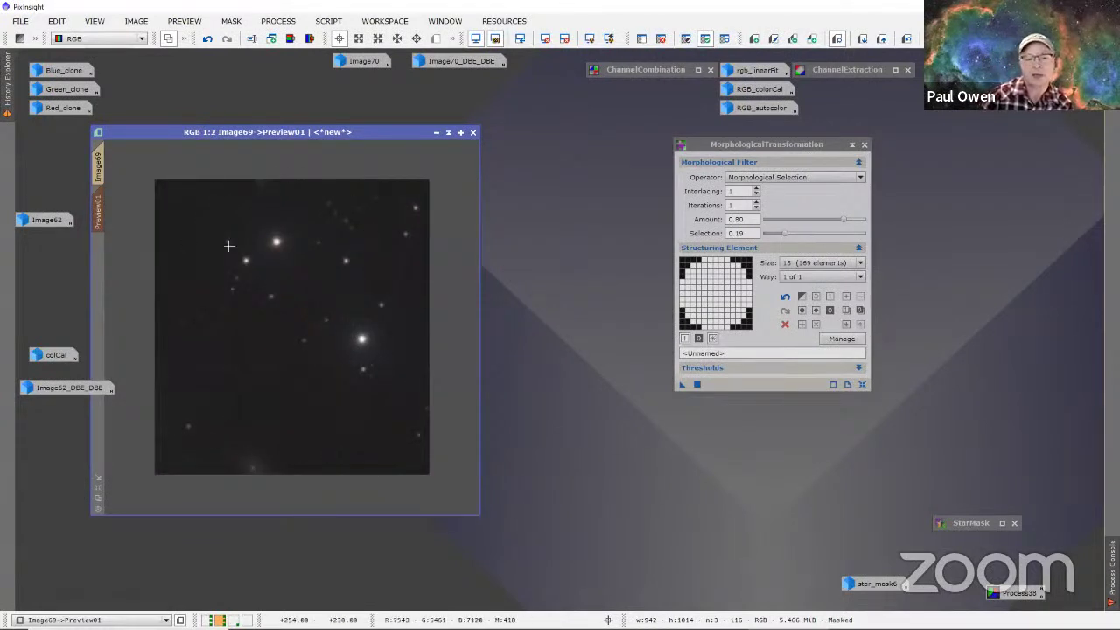
# Step: Apply the size 13 morphological selection to the full Image69 and examine the stars around the galaxy up close
pyautogui.click(99, 167)
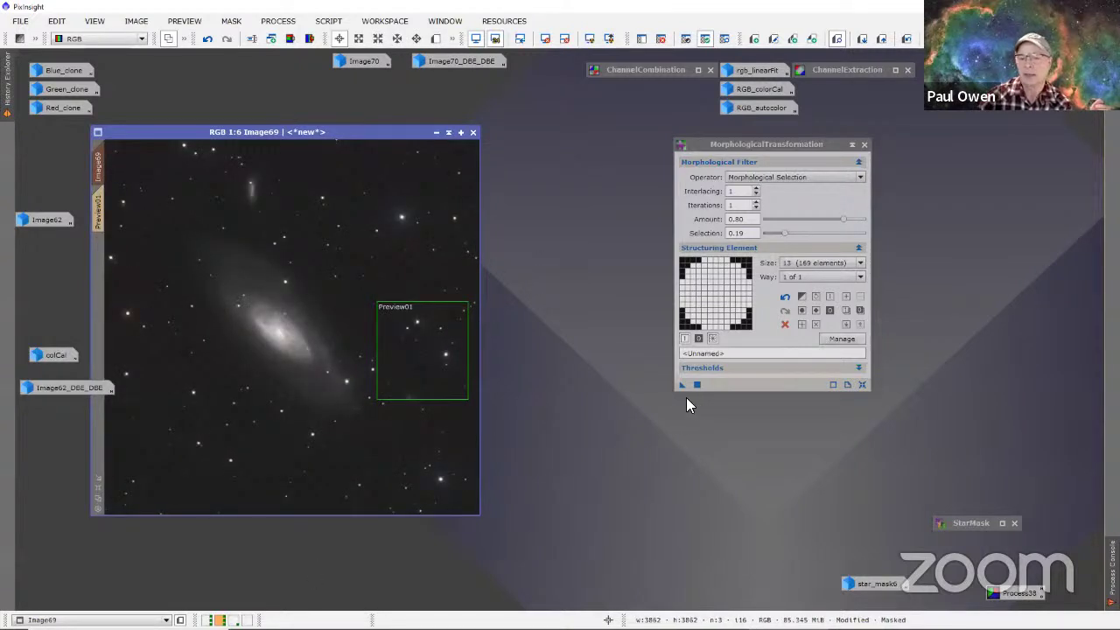
pyautogui.moveTo(679, 385); pyautogui.dragTo(358, 249)
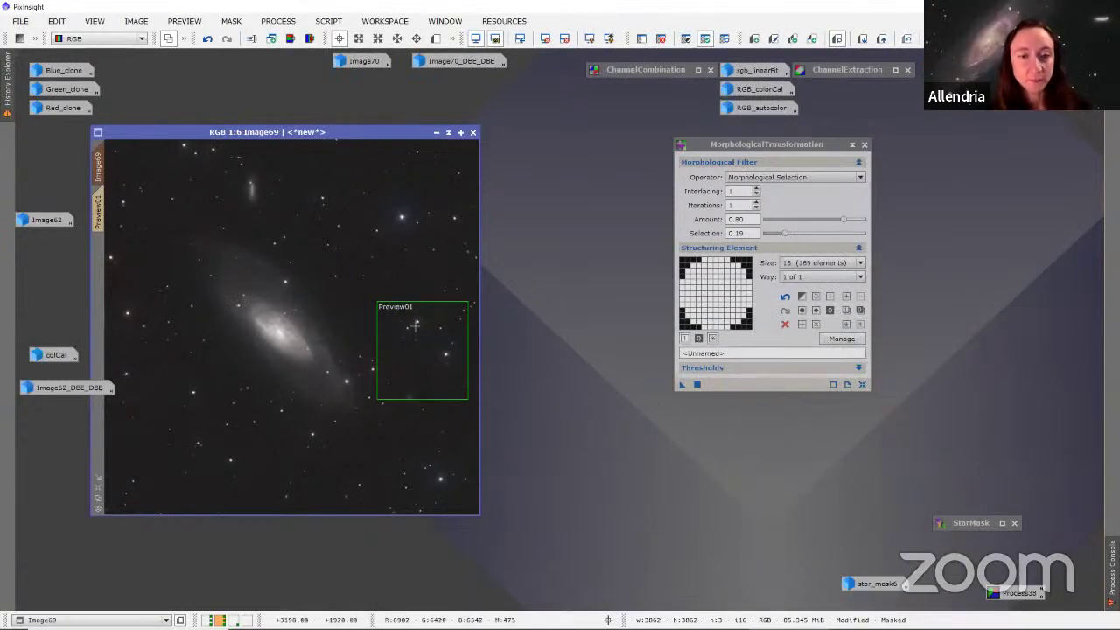
pyautogui.scroll(2, 354, 328)
pyautogui.scroll(2, 355, 328)
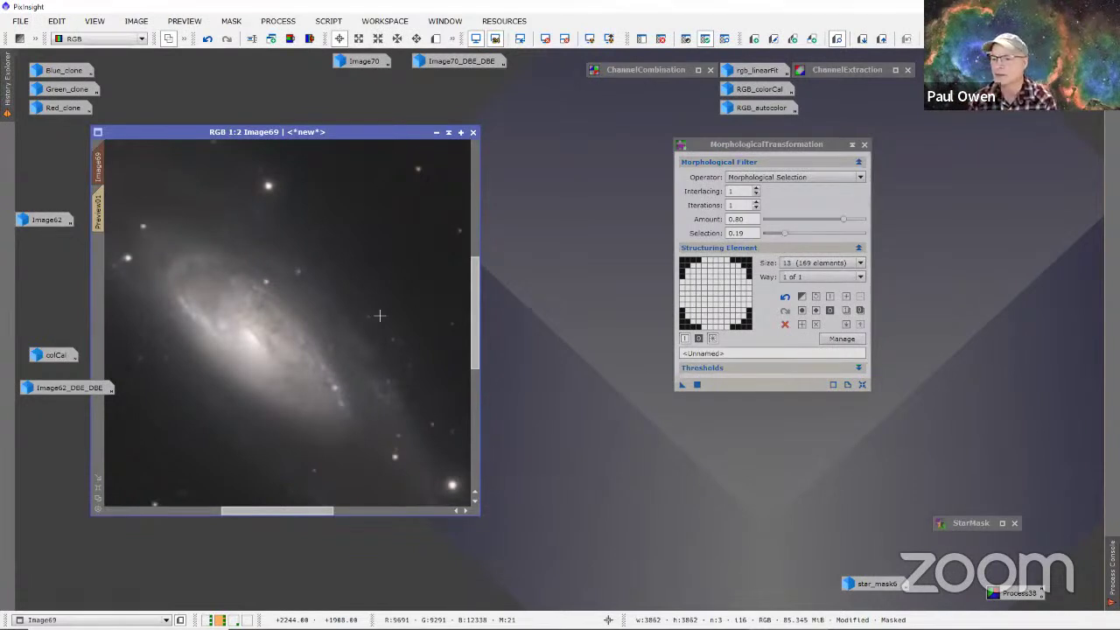
pyautogui.scroll(-1, 337, 369)
pyautogui.scroll(1, 337, 369)
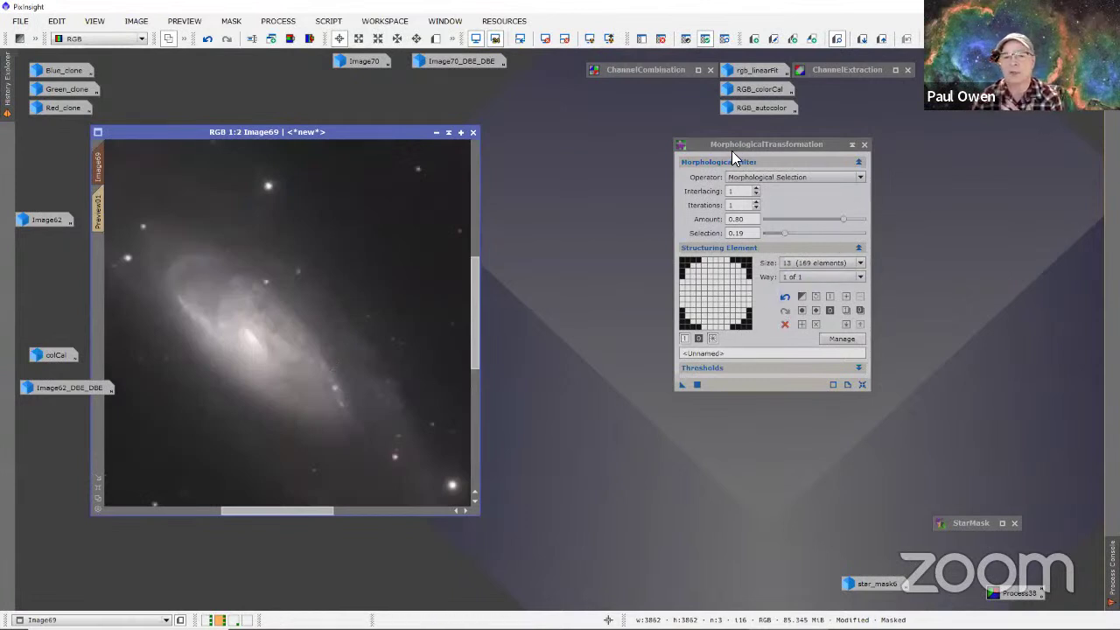
# Step: Examine the galaxy core and the surrounding stars of Image69 at several magnifications
pyautogui.moveTo(725, 152); pyautogui.dragTo(592, 154)
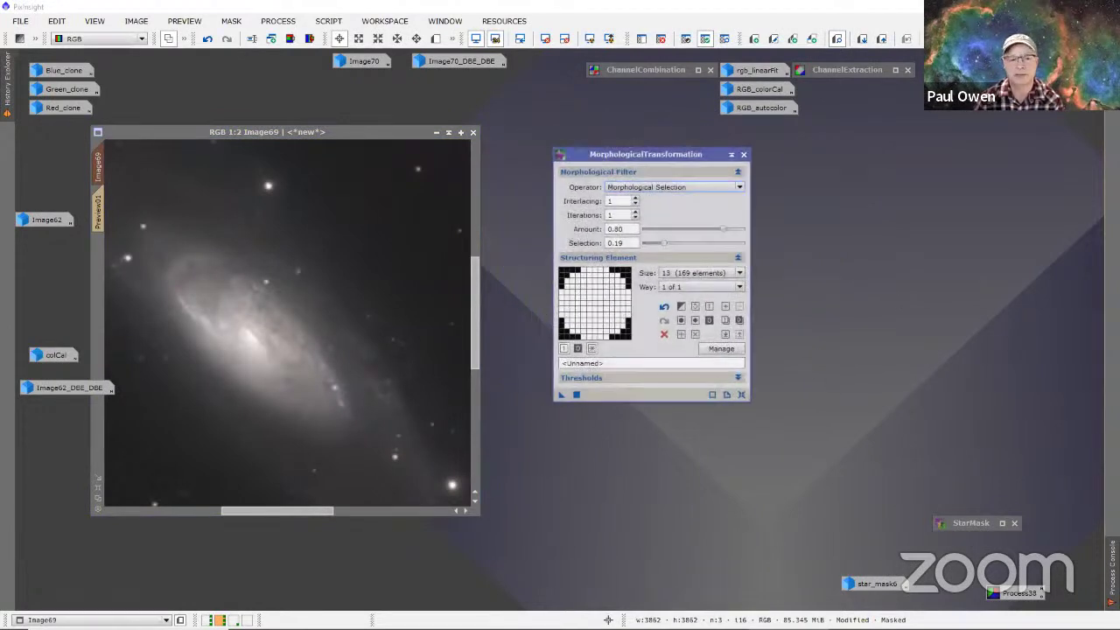
pyautogui.click(290, 347)
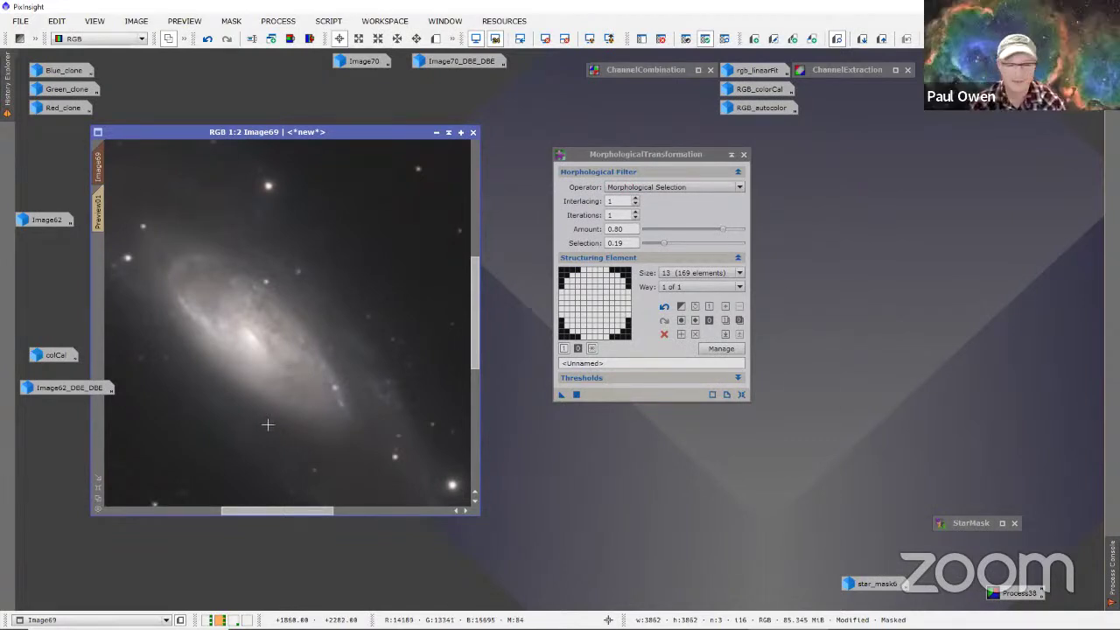
pyautogui.scroll(-1, 267, 420)
pyautogui.scroll(-2, 268, 419)
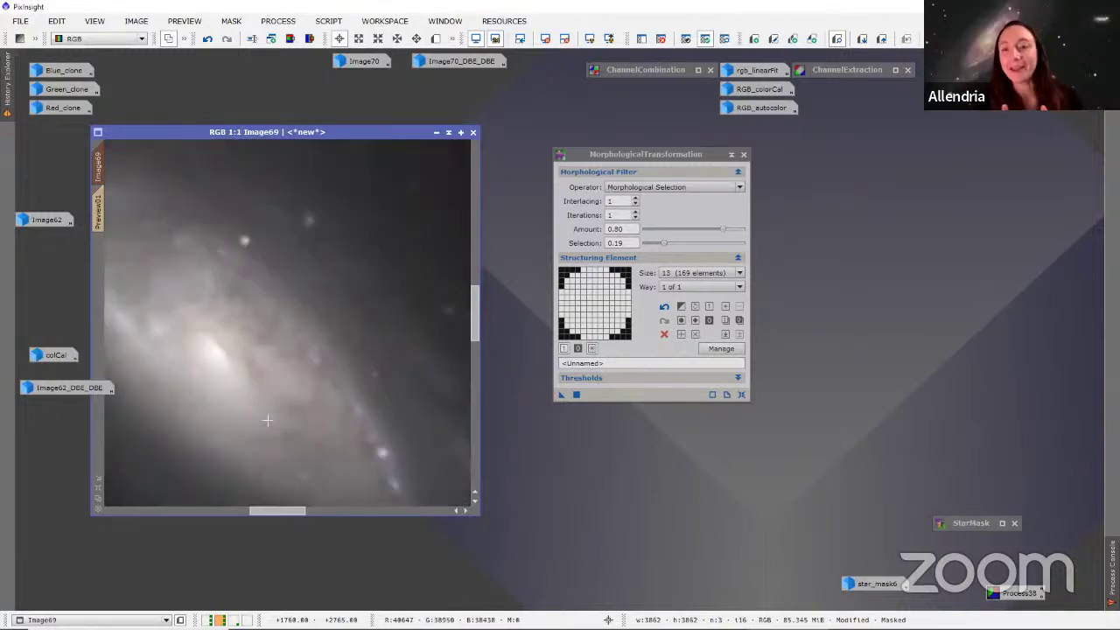
pyautogui.scroll(3, 268, 419)
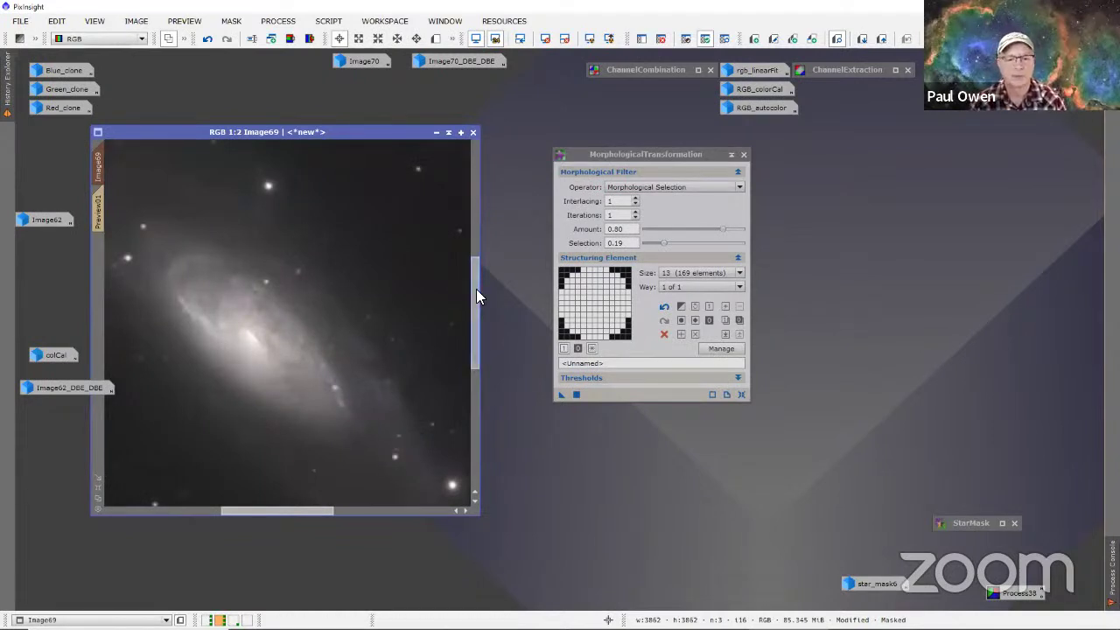
pyautogui.moveTo(476, 289)
pyautogui.mouseDown()
pyautogui.moveTo(476, 341)
pyautogui.moveTo(476, 296)
pyautogui.mouseUp()
pyautogui.scroll(-3, 437, 297)
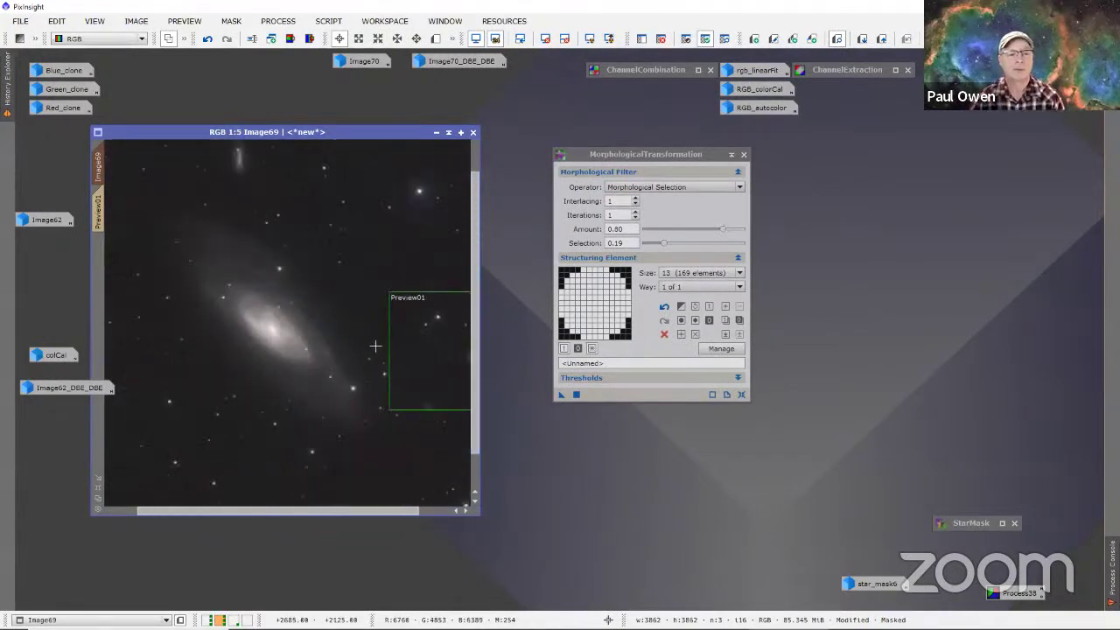
pyautogui.click(650, 152)
pyautogui.moveTo(631, 150); pyautogui.dragTo(572, 142)
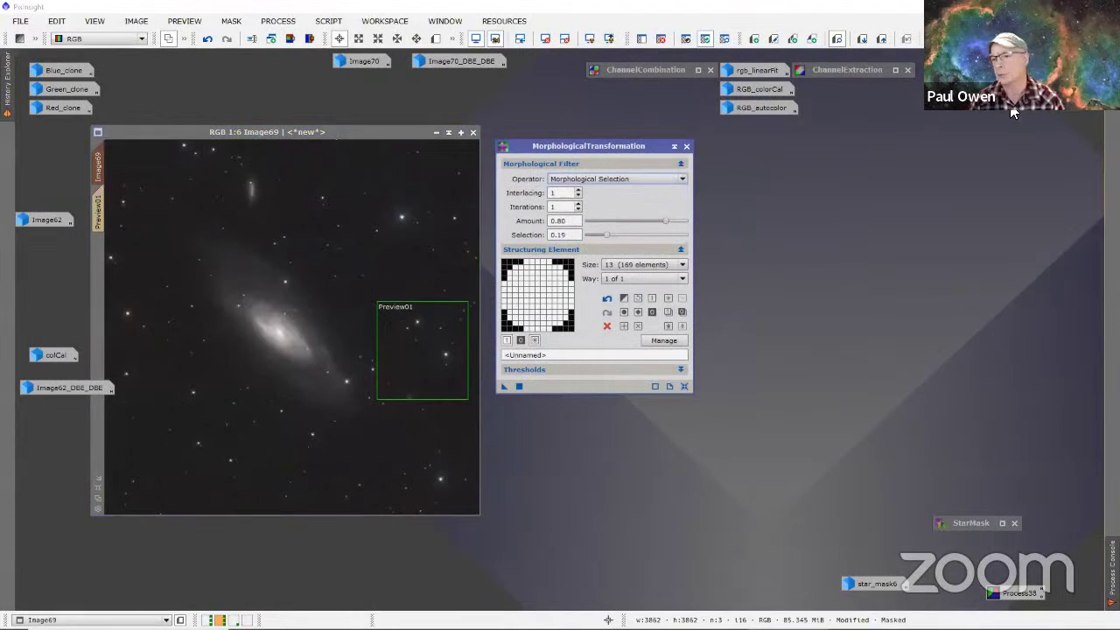
pyautogui.moveTo(1039, 155)
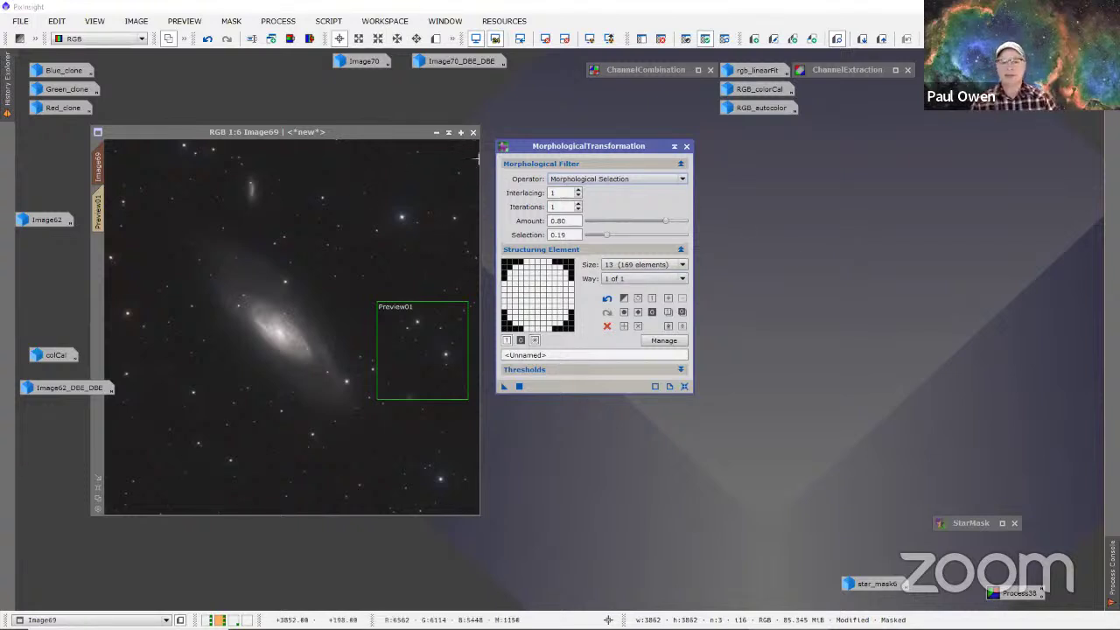
# Step: Remove the mask from Image69 and close the MorphologicalTransformation process
pyautogui.moveTo(377, 135); pyautogui.dragTo(388, 132)
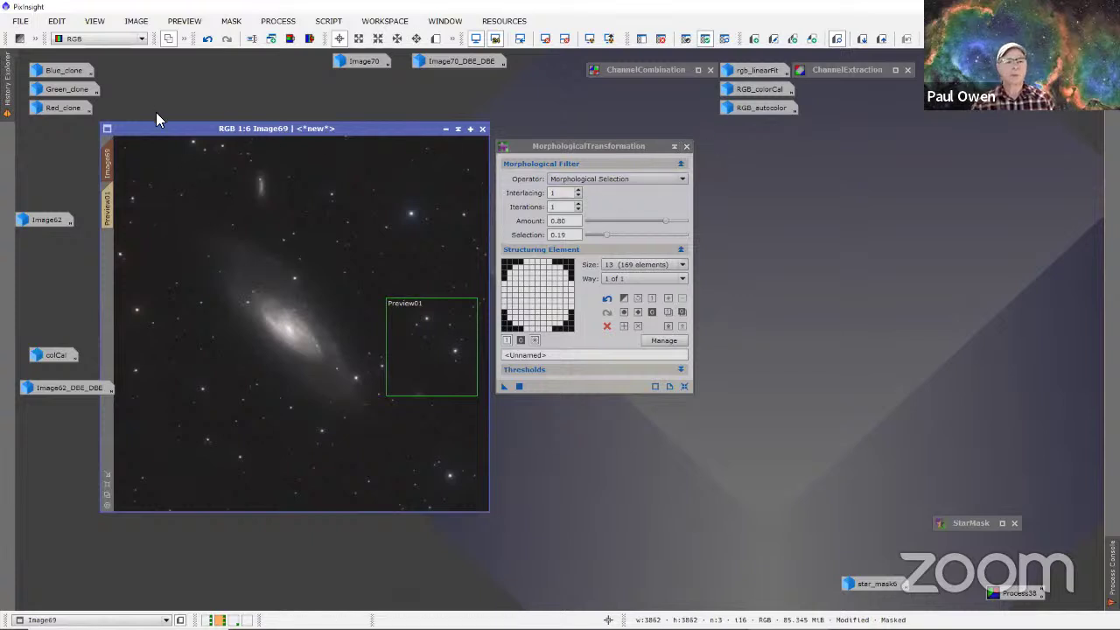
pyautogui.click(230, 26)
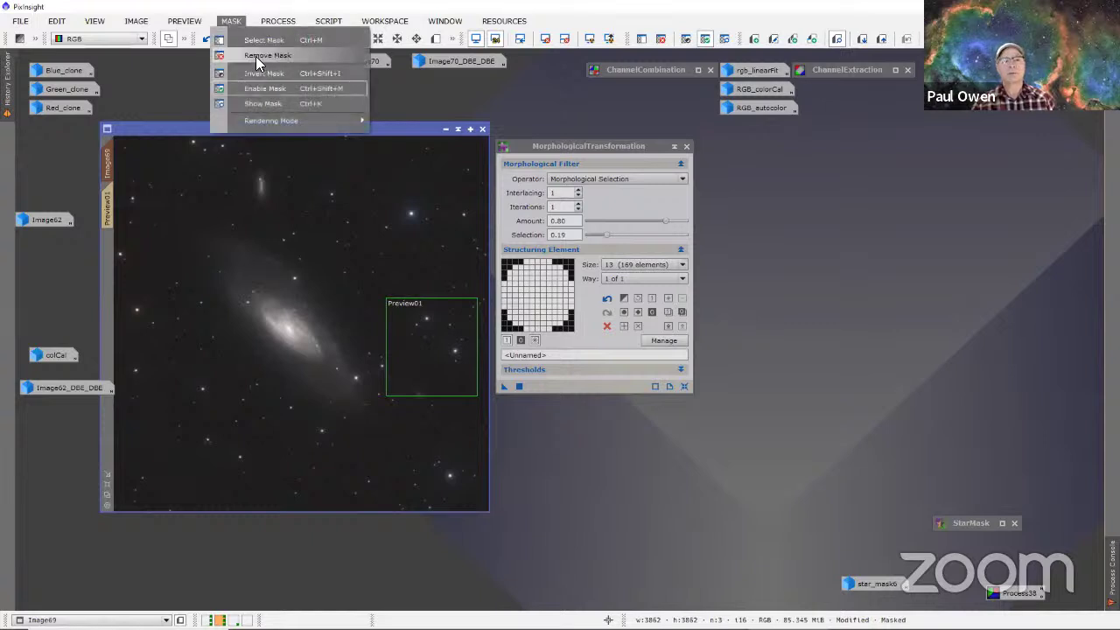
pyautogui.click(255, 56)
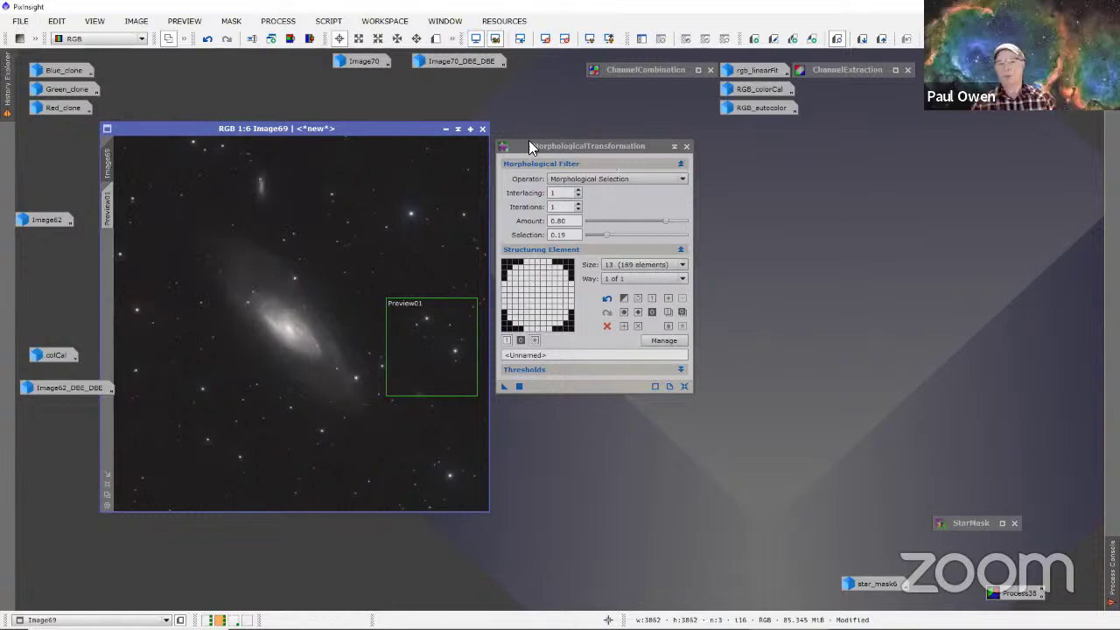
pyautogui.moveTo(535, 146); pyautogui.dragTo(588, 152)
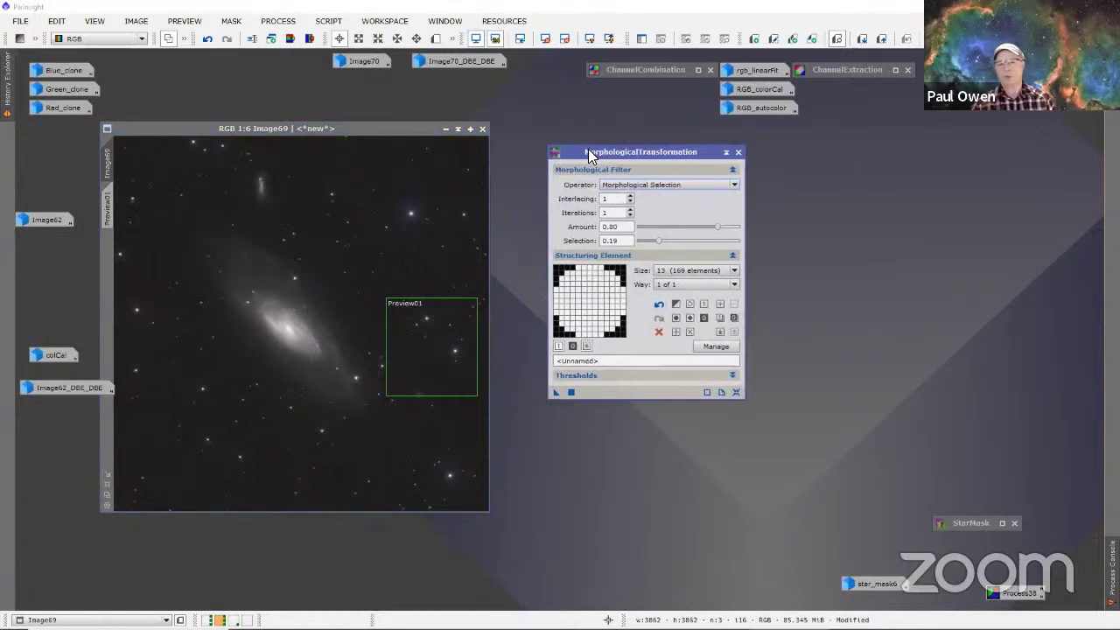
pyautogui.click(738, 153)
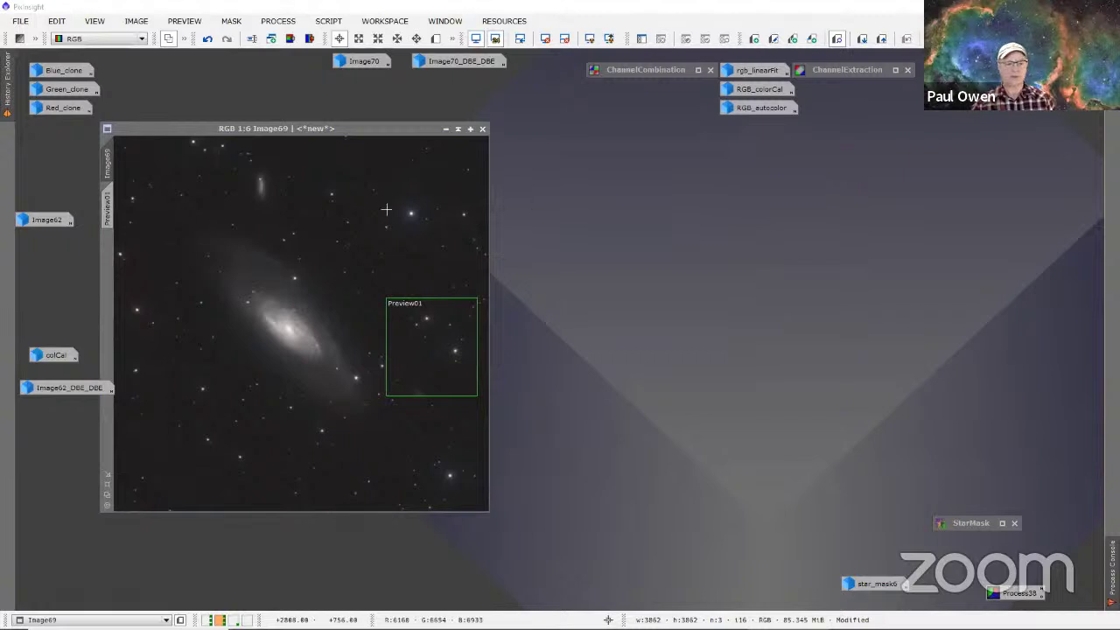
# Step: Delete the Preview01 preview from Image69 and view the galaxy in the full image
pyautogui.moveTo(205, 128); pyautogui.dragTo(371, 161)
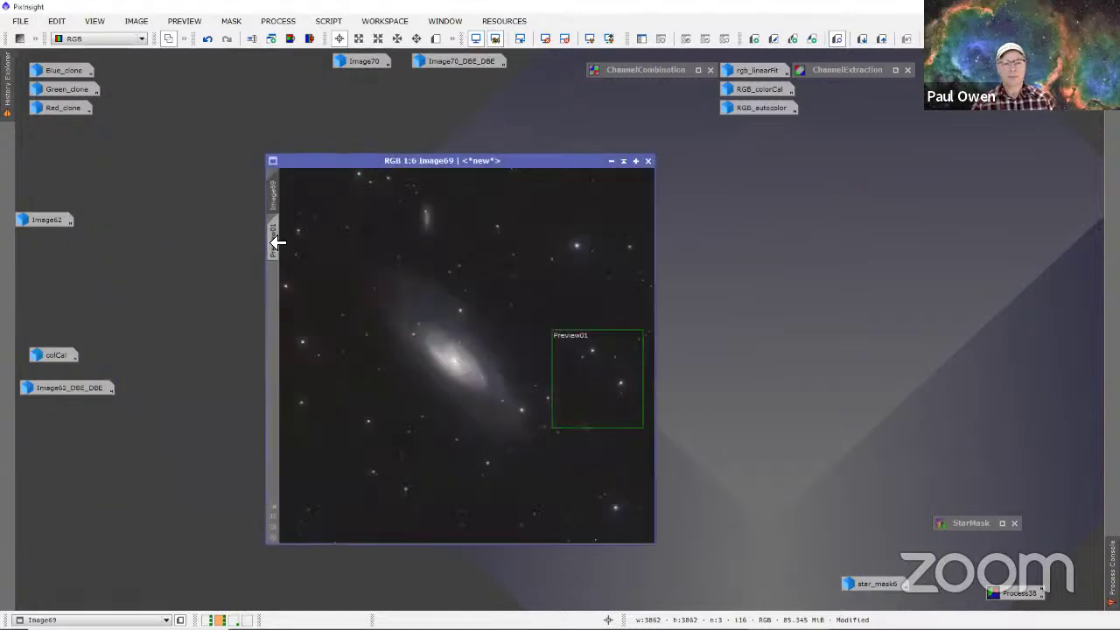
pyautogui.click(277, 242)
pyautogui.rightClick(277, 242)
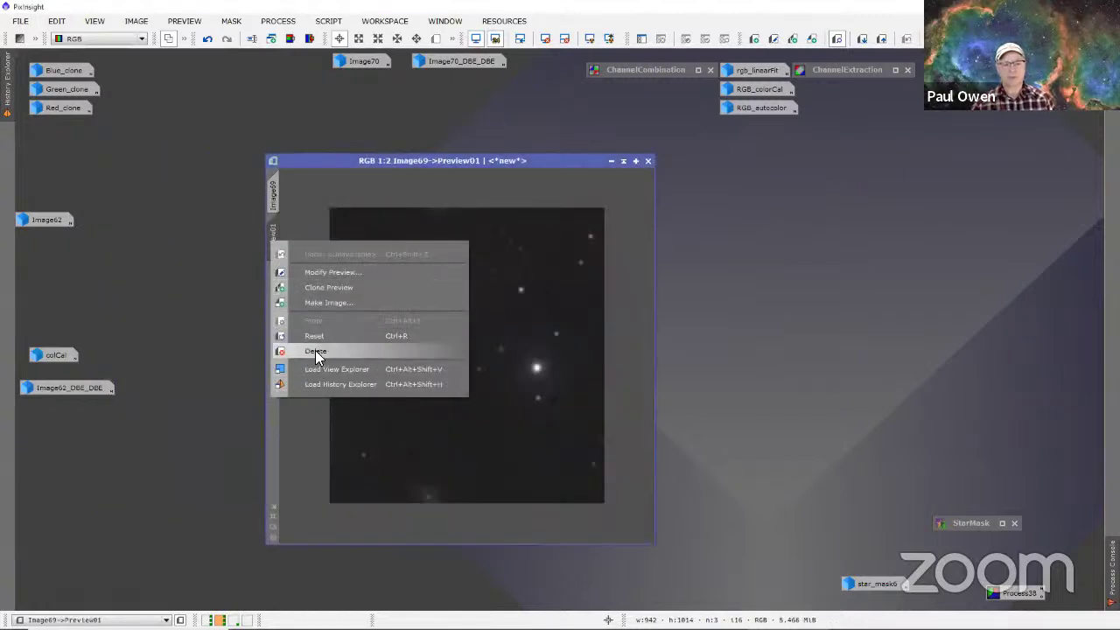
pyautogui.click(315, 350)
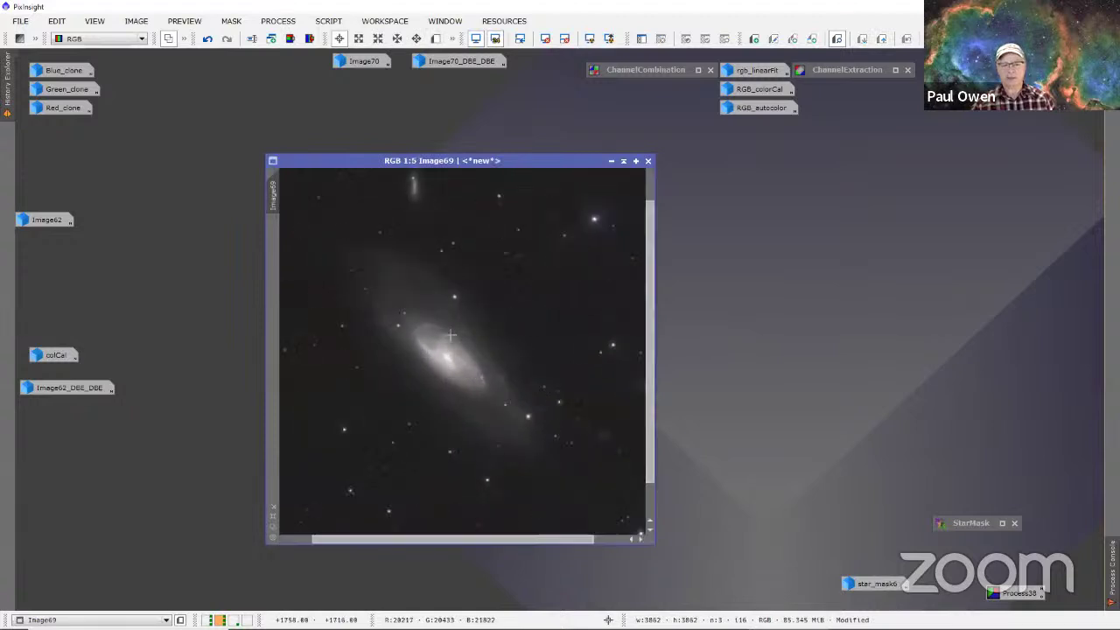
pyautogui.scroll(2, 453, 331)
pyautogui.scroll(-1, 454, 327)
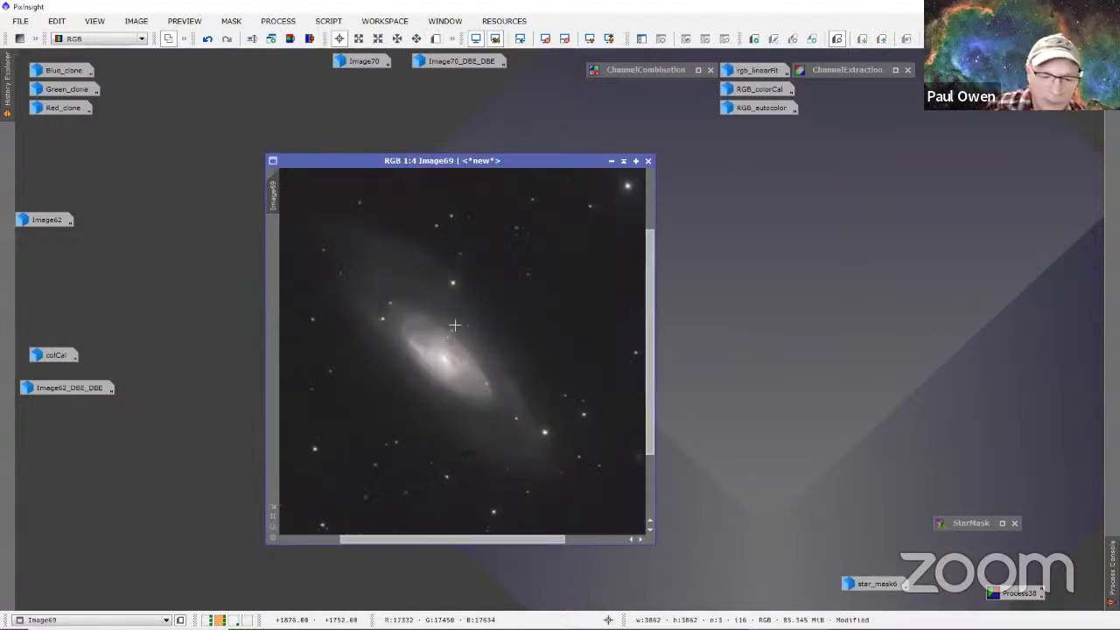
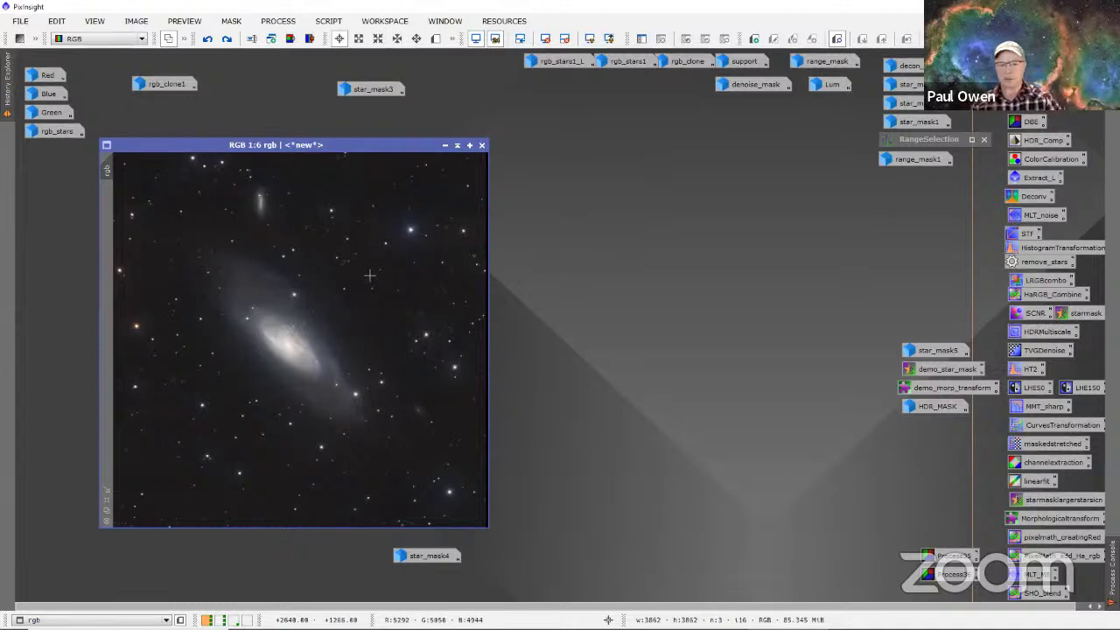
# Step: Open the saved HDRMultiscaleTransform process and set it aside on the workspace, collapsed to its title bar
pyautogui.doubleClick(1029, 333)
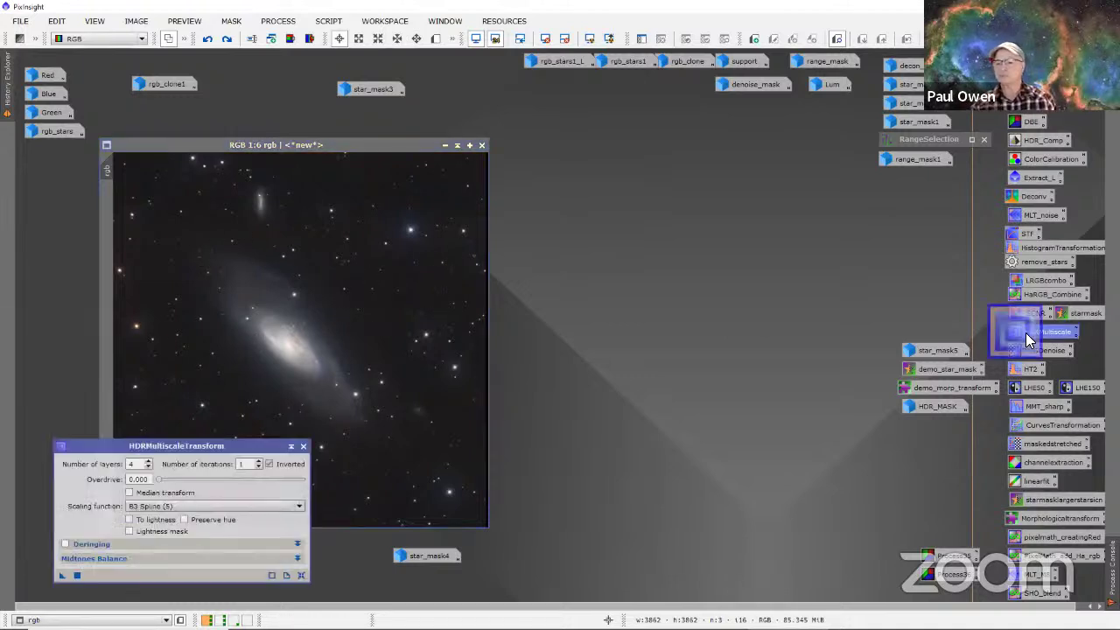
pyautogui.moveTo(178, 442); pyautogui.dragTo(676, 149)
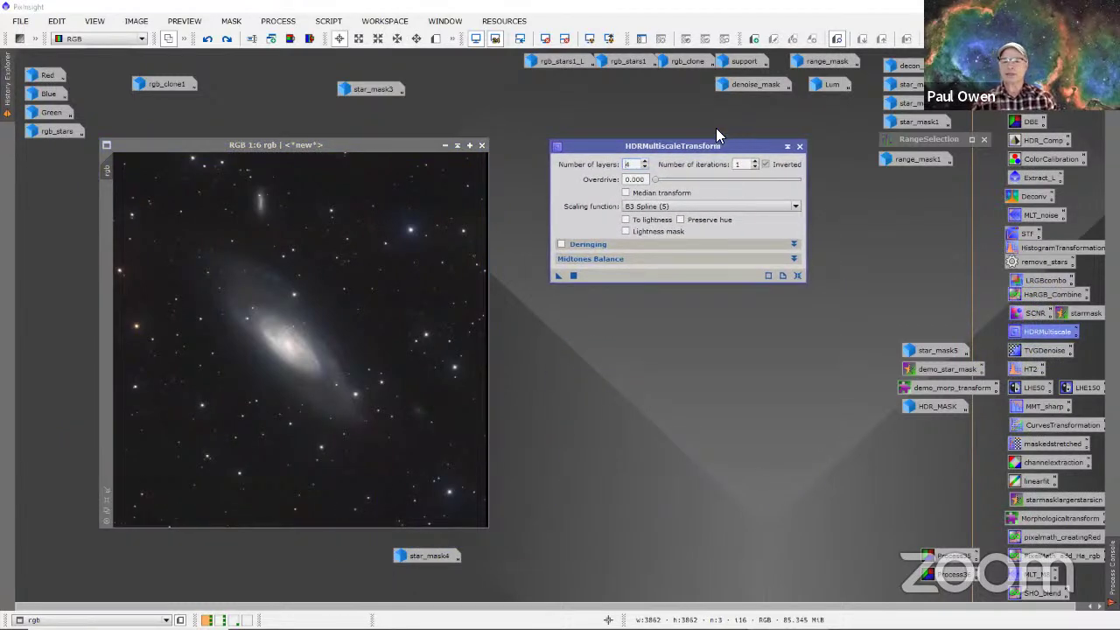
pyautogui.moveTo(595, 143); pyautogui.dragTo(628, 134)
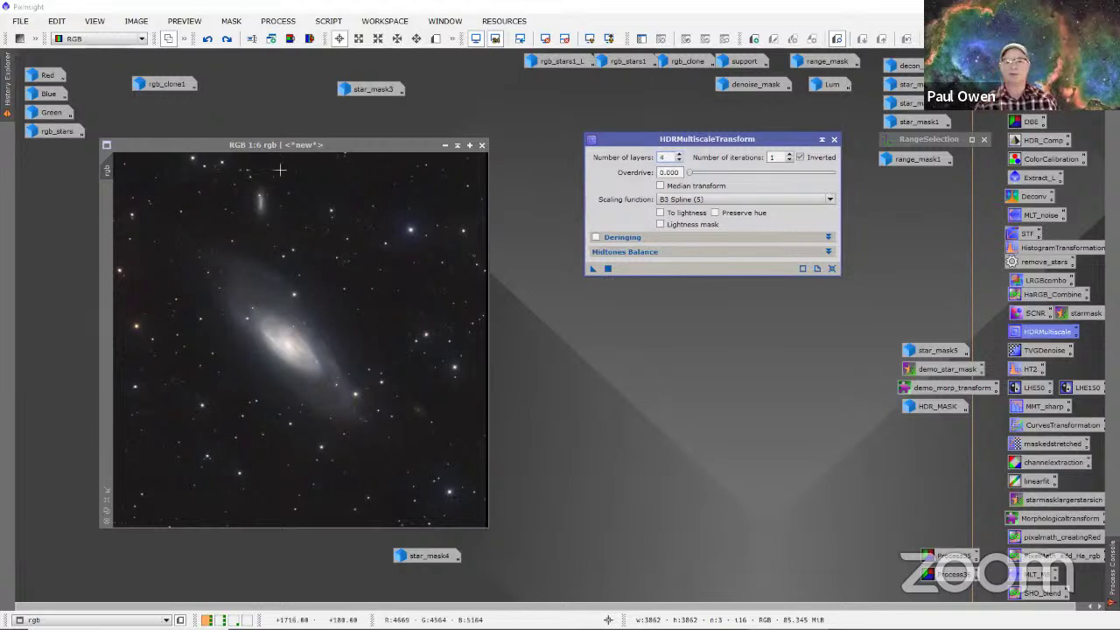
pyautogui.moveTo(612, 140); pyautogui.dragTo(623, 164)
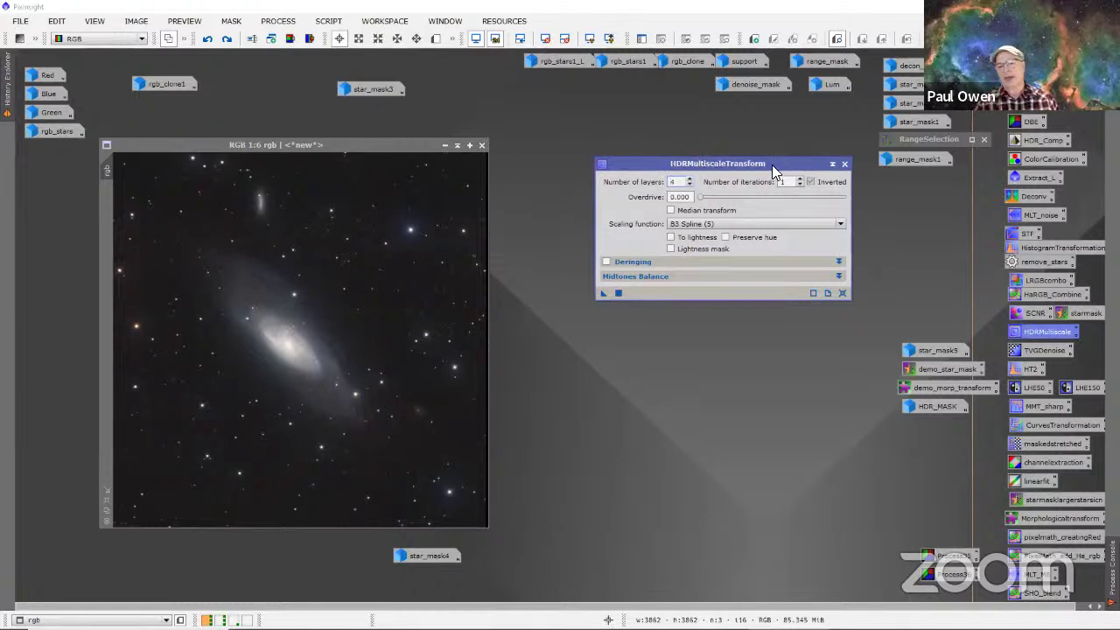
pyautogui.moveTo(809, 171); pyautogui.dragTo(805, 439)
pyautogui.click(807, 435)
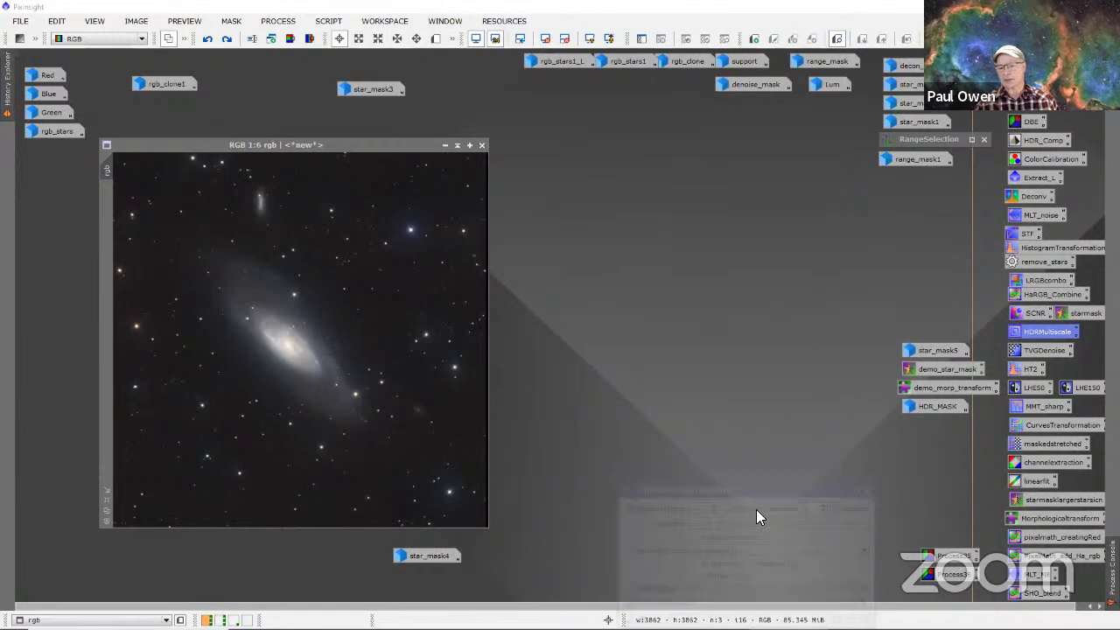
pyautogui.moveTo(686, 506); pyautogui.dragTo(681, 561)
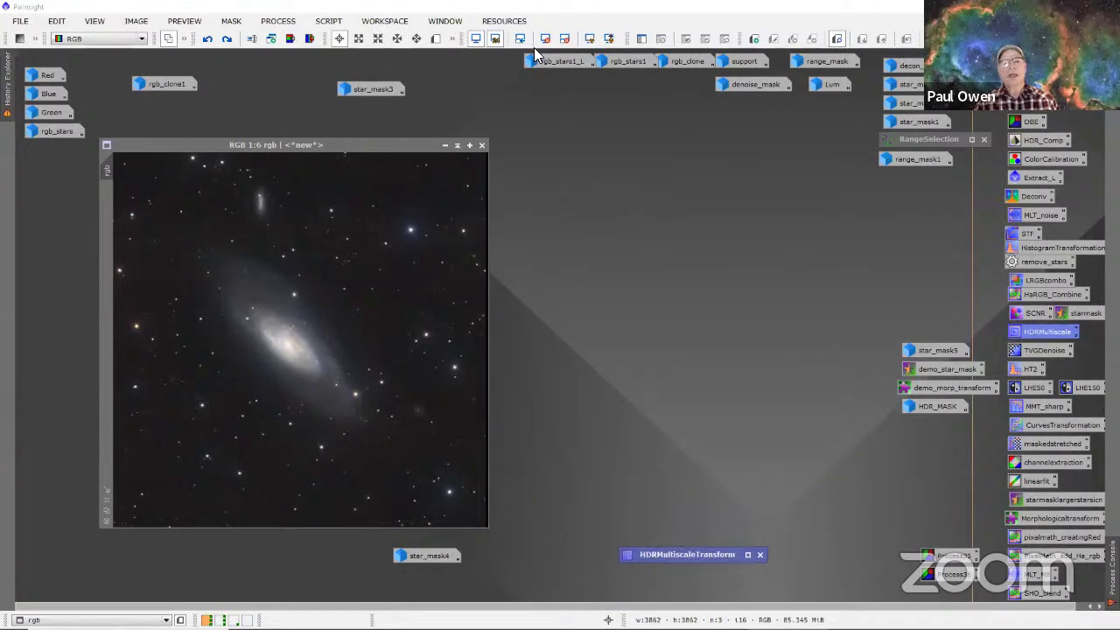
# Step: Open the RangeSelection process and place it beside the rgb image, keeping Lightness and Invert enabled
pyautogui.click(277, 21)
pyautogui.moveTo(383, 13)
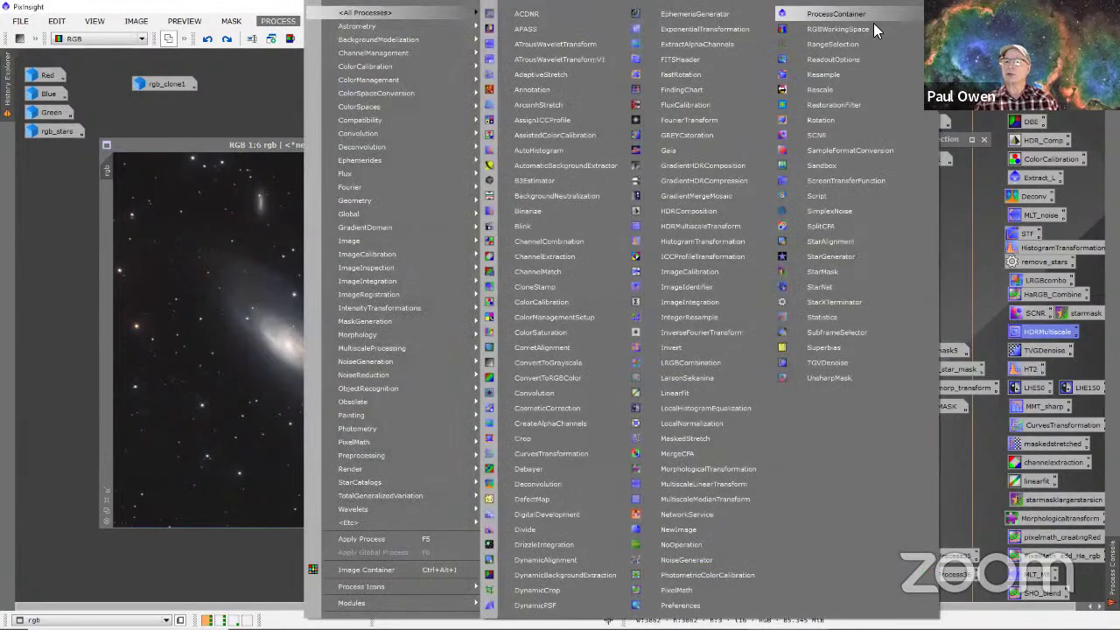
pyautogui.click(838, 43)
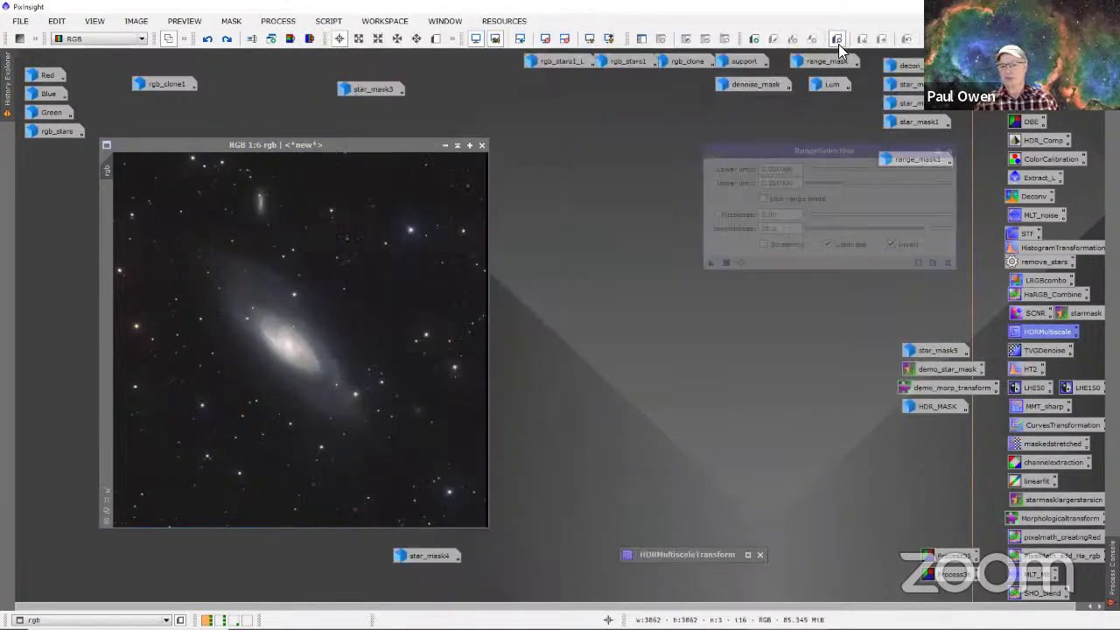
pyautogui.moveTo(760, 179); pyautogui.dragTo(715, 145)
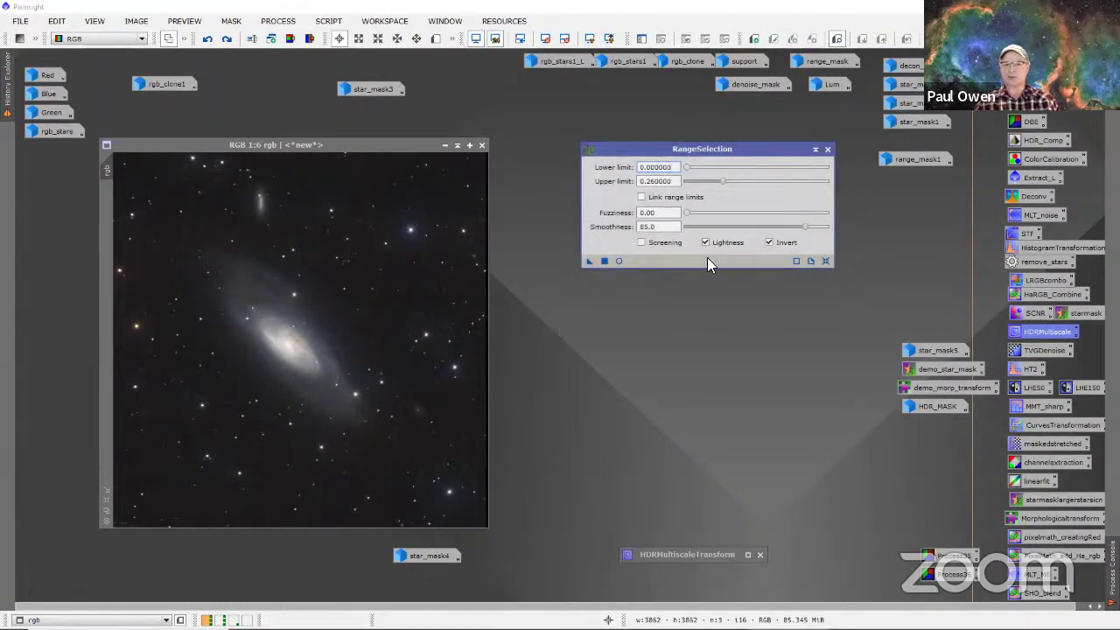
pyautogui.moveTo(633, 145); pyautogui.dragTo(626, 146)
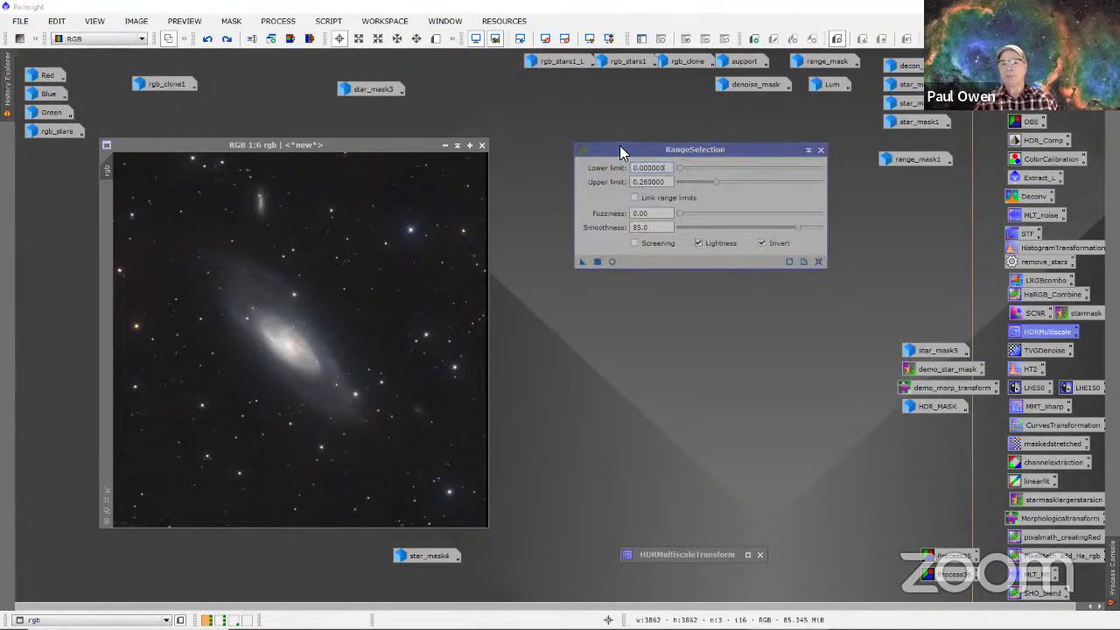
pyautogui.click(761, 243)
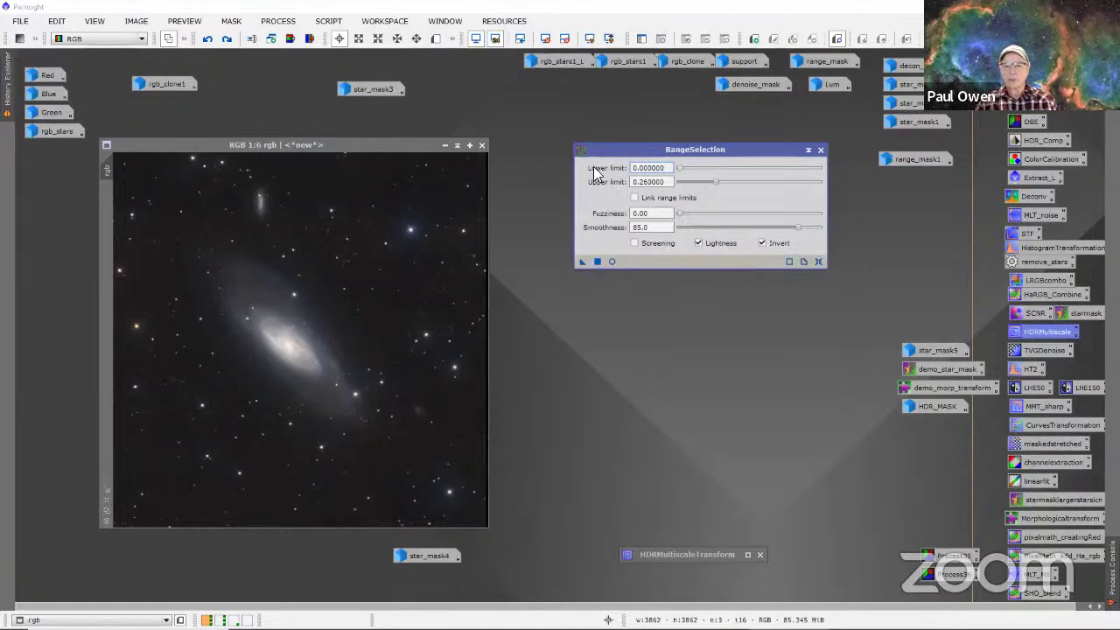
# Step: Show a real-time preview of RangeSelection for the rgb image and arrange it beside the process settings
pyautogui.click(381, 147)
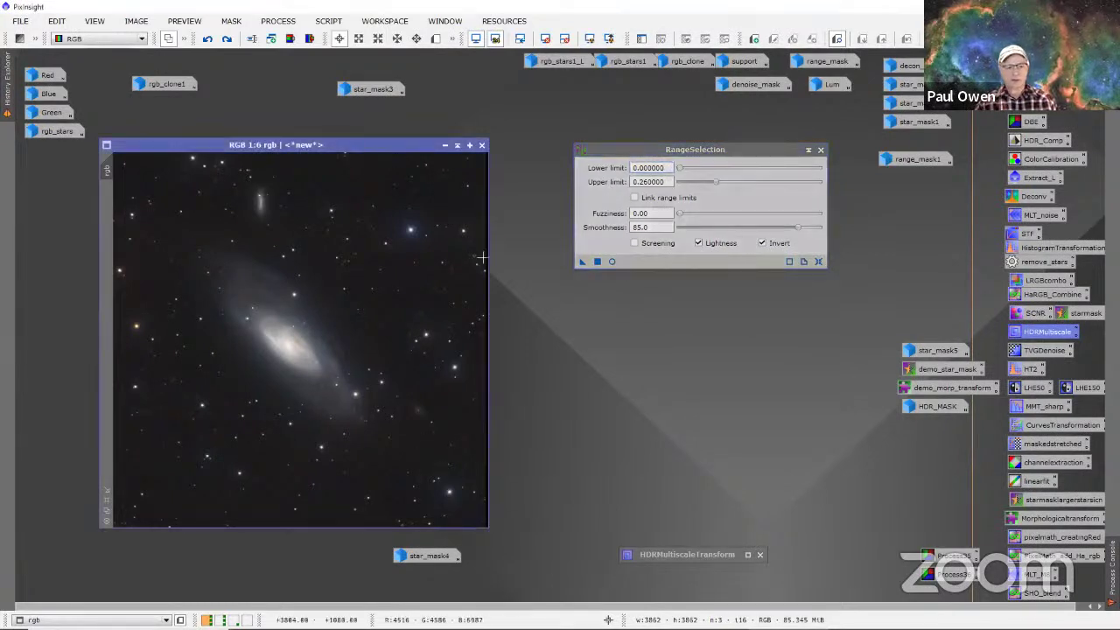
pyautogui.click(611, 261)
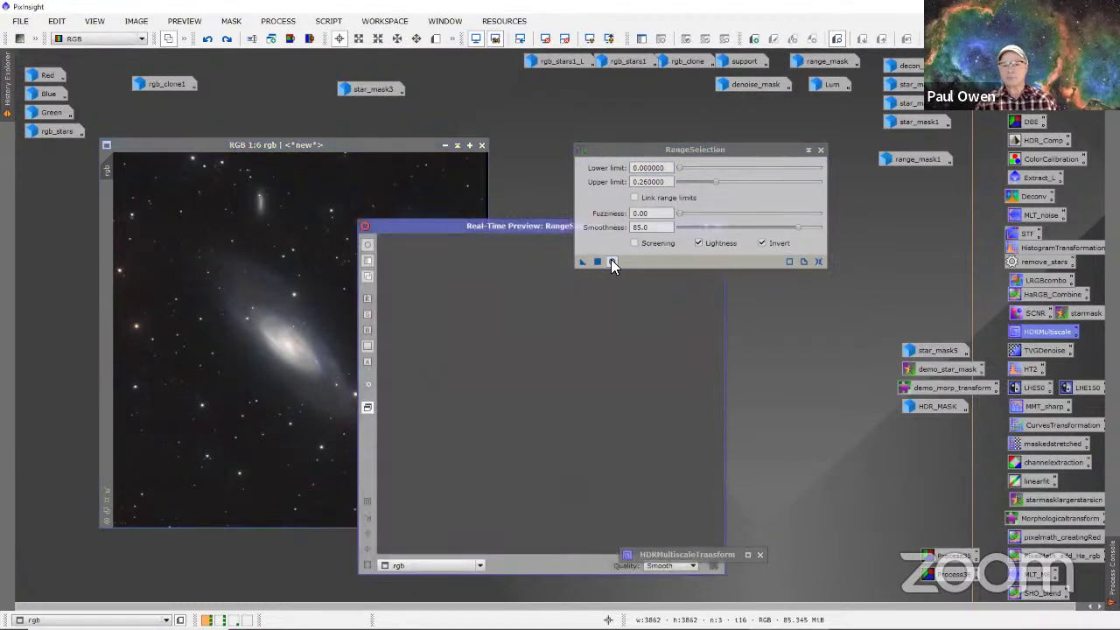
pyautogui.moveTo(450, 224); pyautogui.dragTo(369, 143)
pyautogui.click(665, 156)
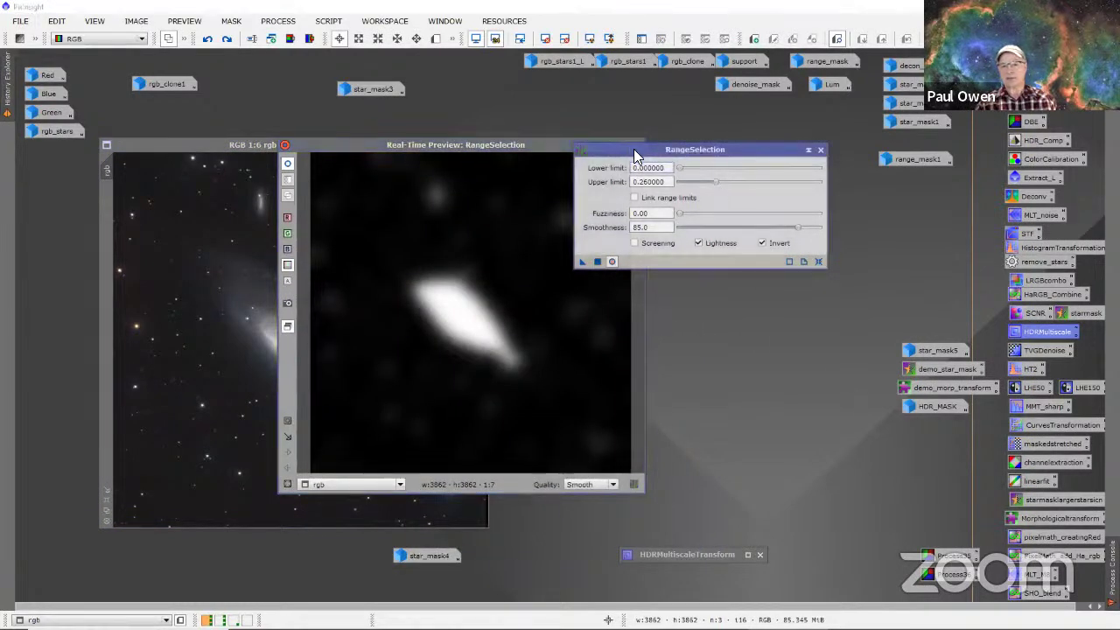
pyautogui.moveTo(635, 156); pyautogui.dragTo(774, 194)
pyautogui.moveTo(565, 145); pyautogui.dragTo(645, 137)
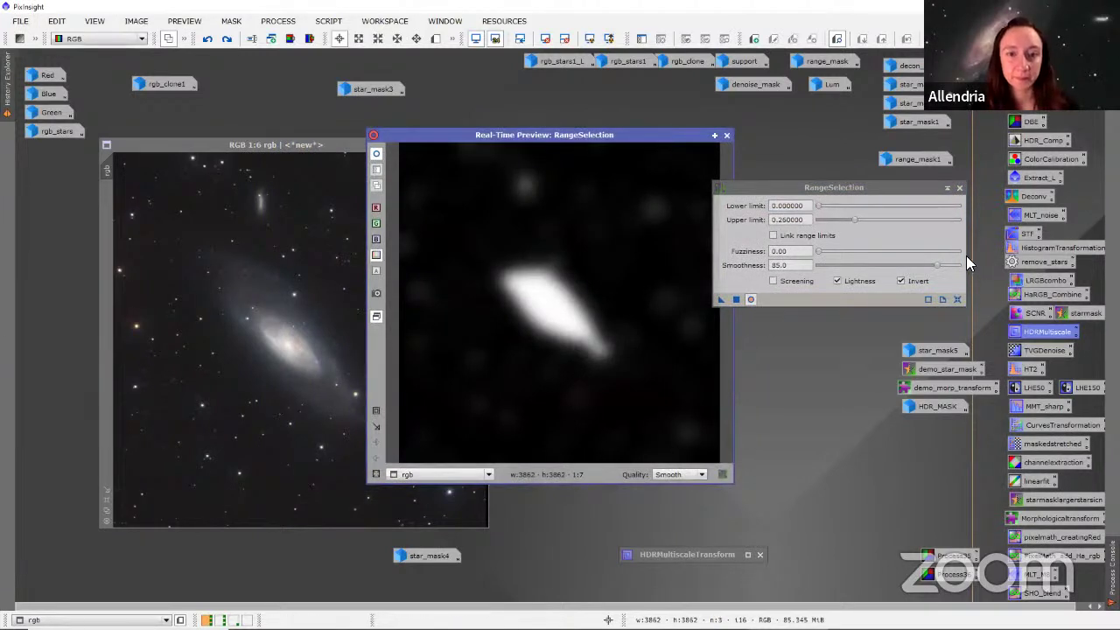
# Step: Set the RangeSelection upper limit to 1.000000 and move the real-time preview so the galaxy in the rgb image is uncovered
pyautogui.moveTo(851, 219); pyautogui.dragTo(955, 212)
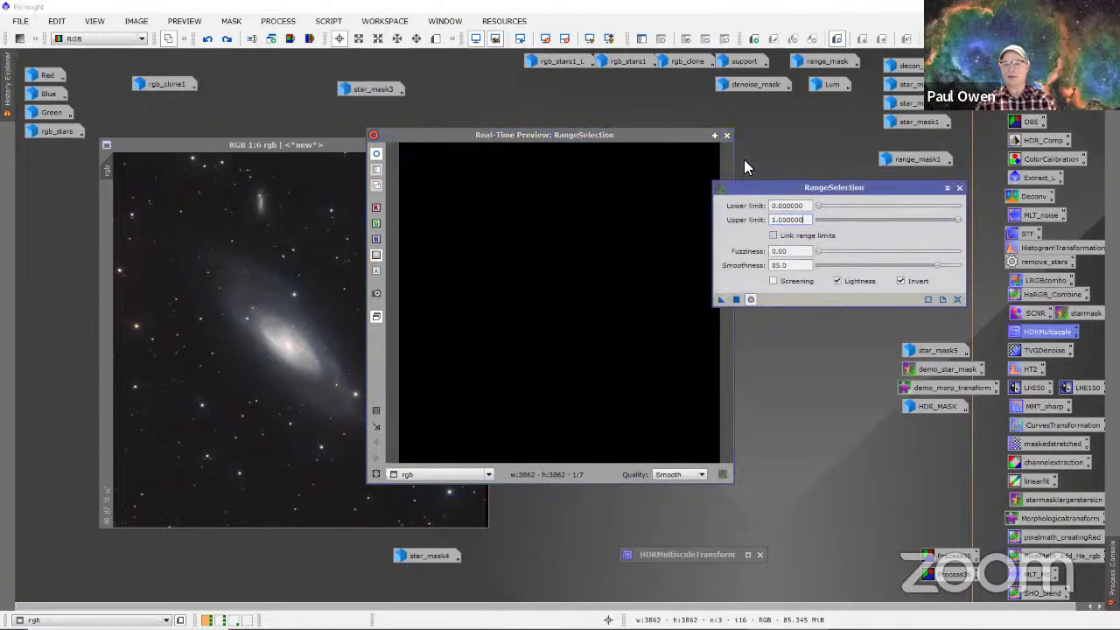
pyautogui.moveTo(611, 147); pyautogui.dragTo(541, 183)
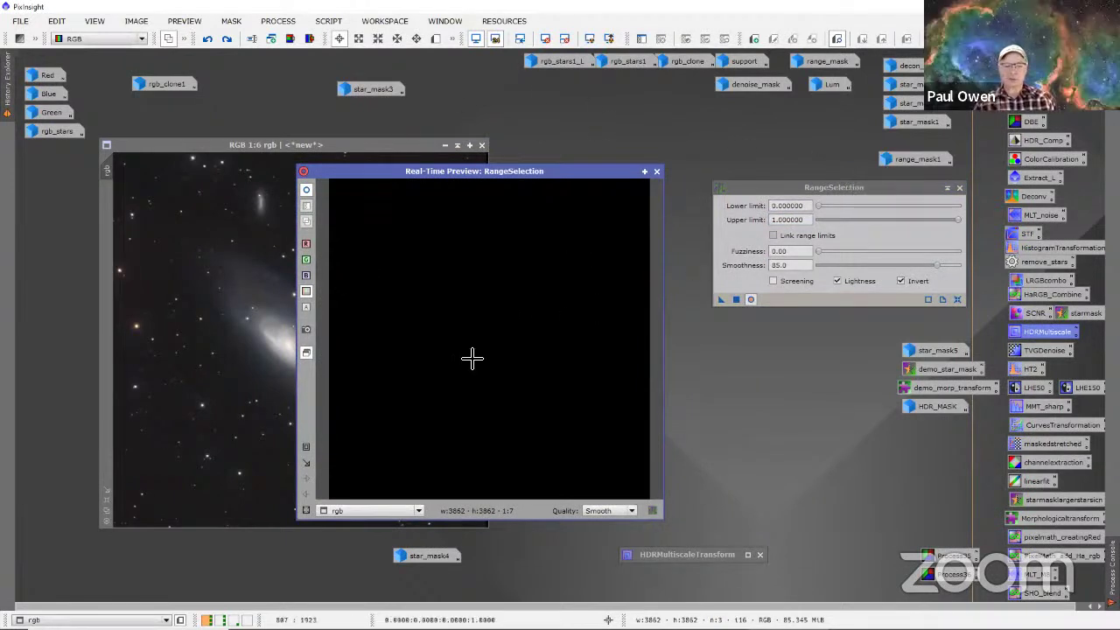
pyautogui.moveTo(565, 172)
pyautogui.mouseDown()
pyautogui.moveTo(646, 133)
pyautogui.moveTo(691, 152)
pyautogui.mouseUp()
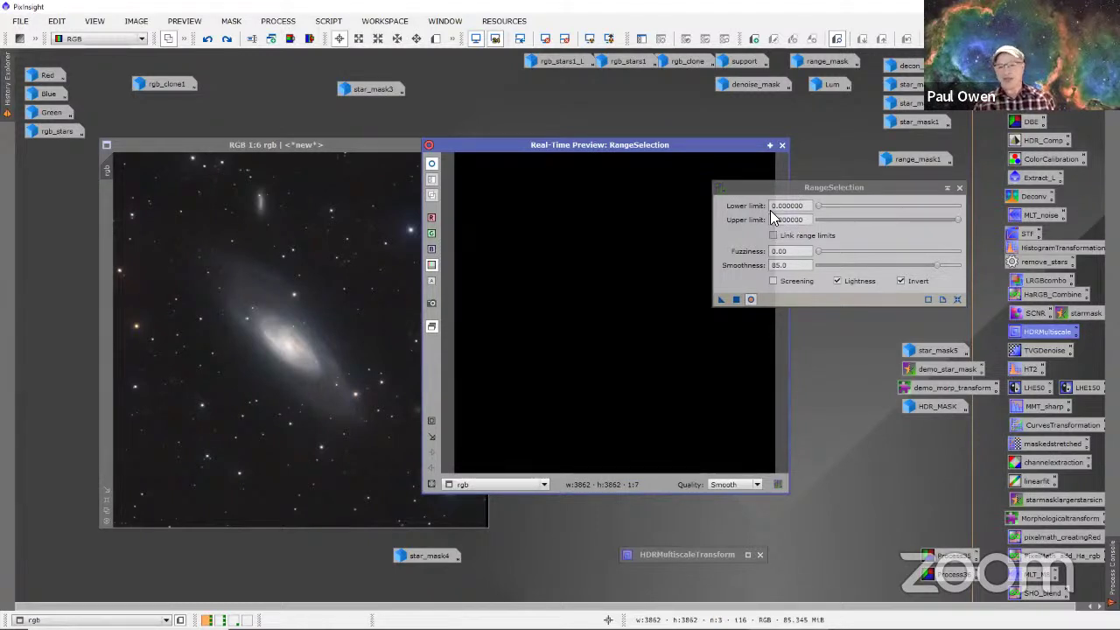
# Step: Set the RangeSelection upper limit to 0.400000 and the smoothness to 0.00
pyautogui.click(957, 218)
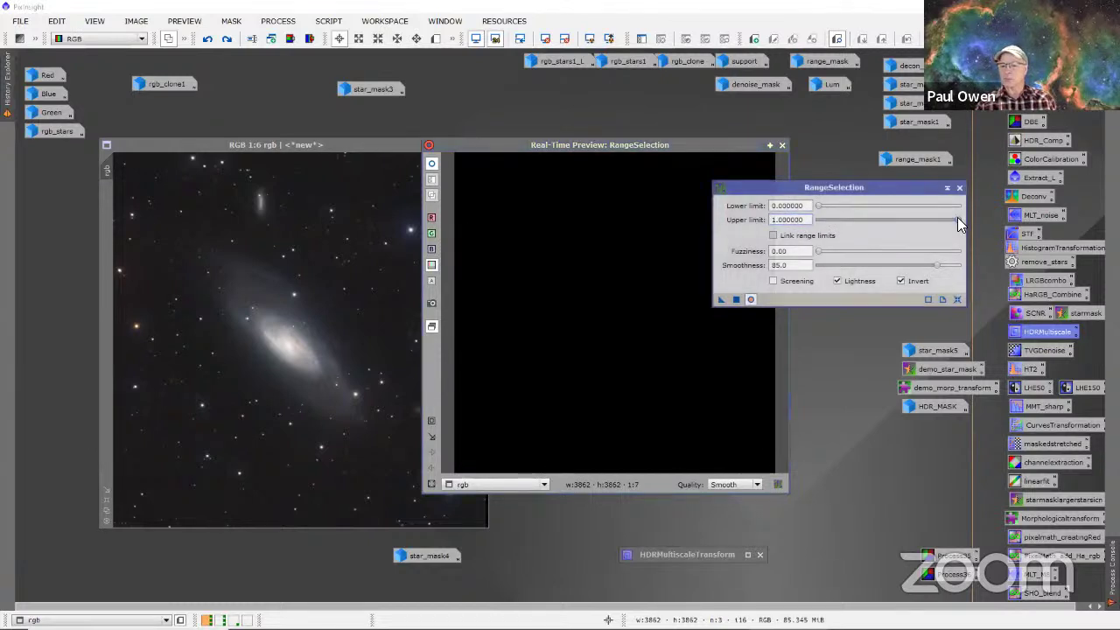
pyautogui.moveTo(957, 219); pyautogui.dragTo(874, 226)
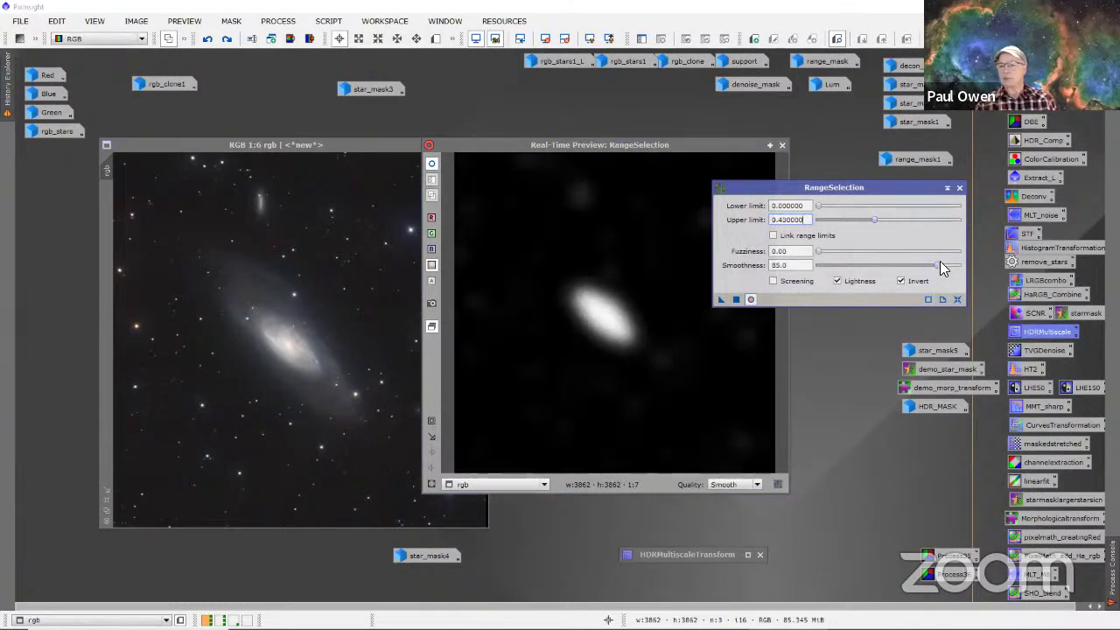
pyautogui.moveTo(939, 266); pyautogui.dragTo(807, 280)
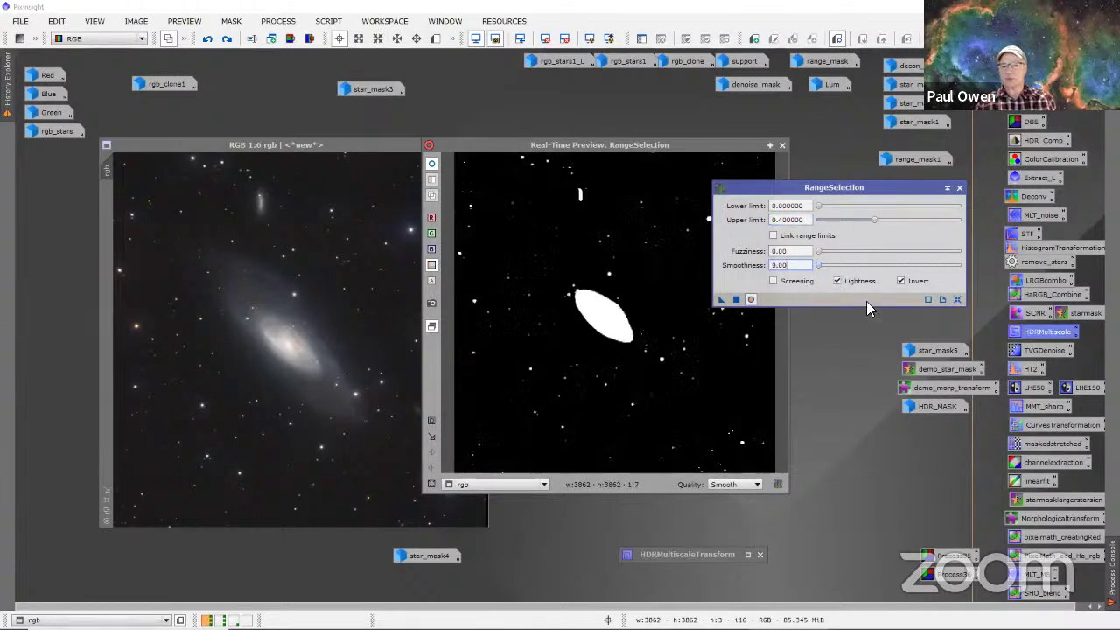
# Step: Set the RangeSelection upper limit to 0.330000 and move the process window off the real-time preview
pyautogui.click(873, 216)
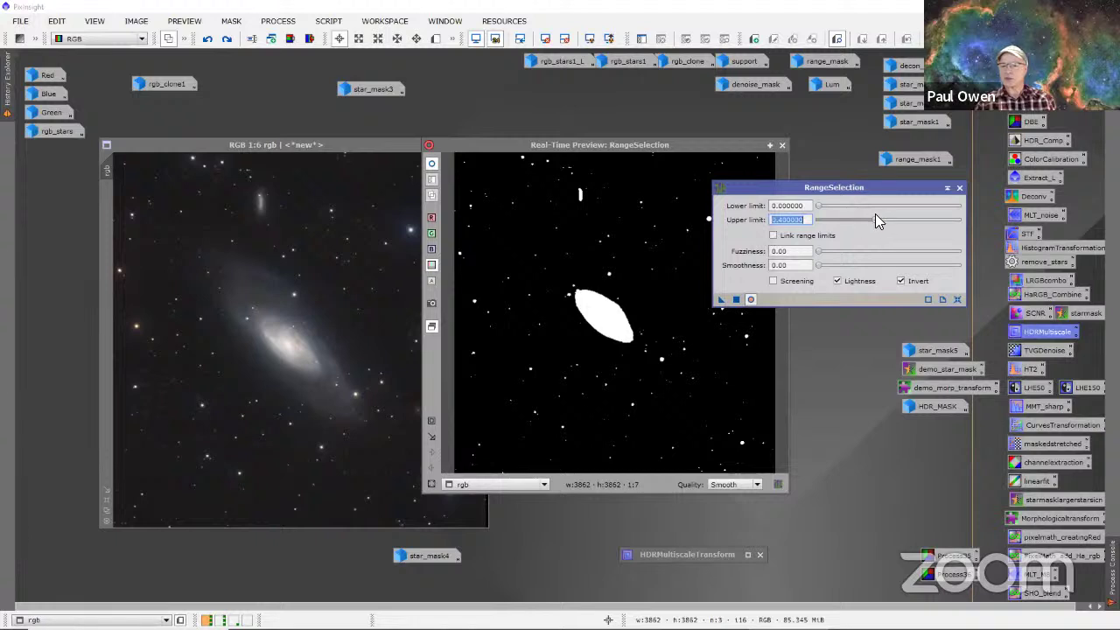
pyautogui.moveTo(873, 215); pyautogui.dragTo(871, 219)
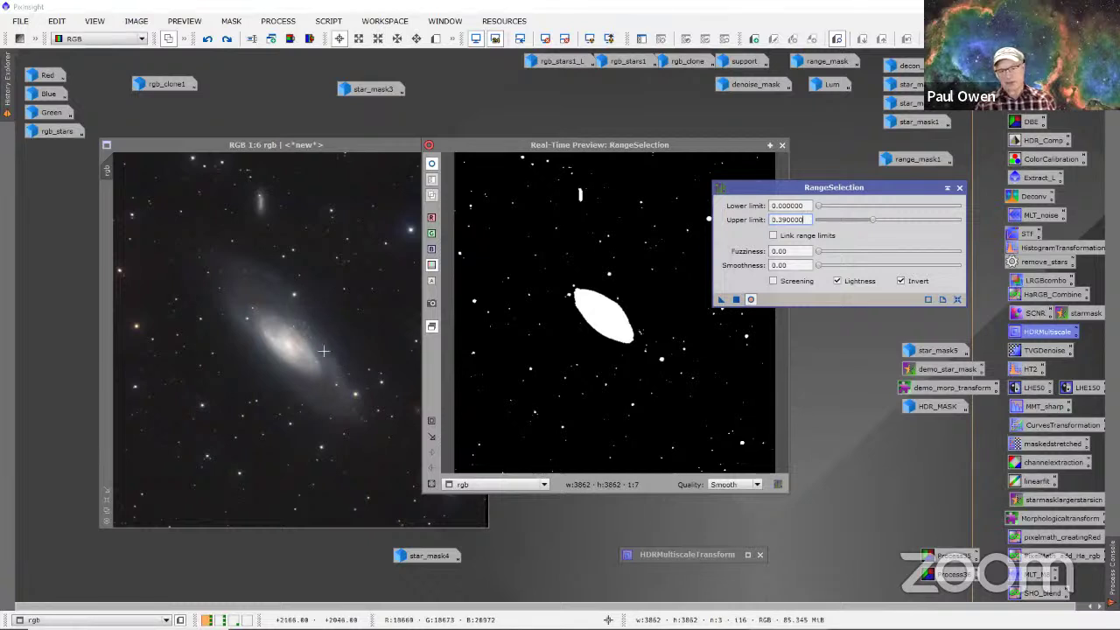
pyautogui.click(873, 220)
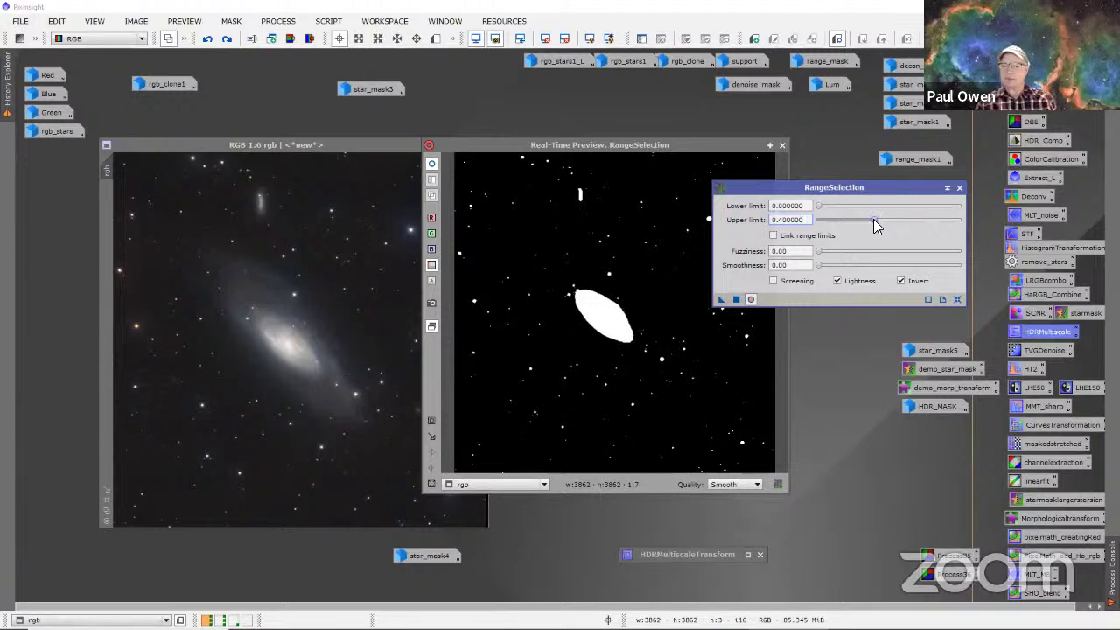
pyautogui.moveTo(873, 219); pyautogui.dragTo(863, 219)
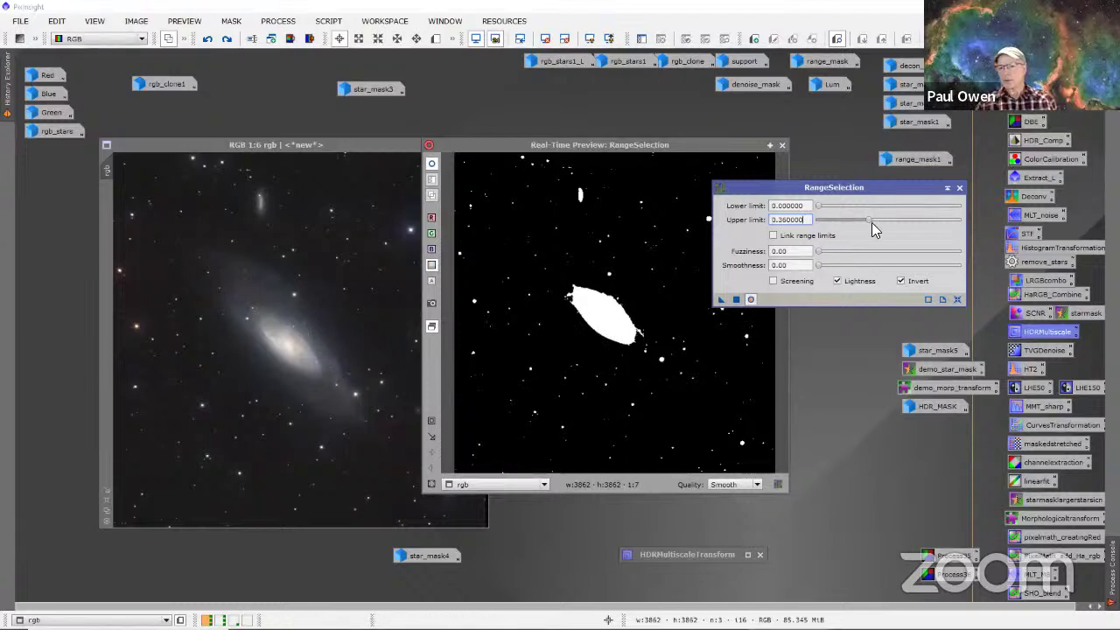
pyautogui.moveTo(866, 219); pyautogui.dragTo(861, 221)
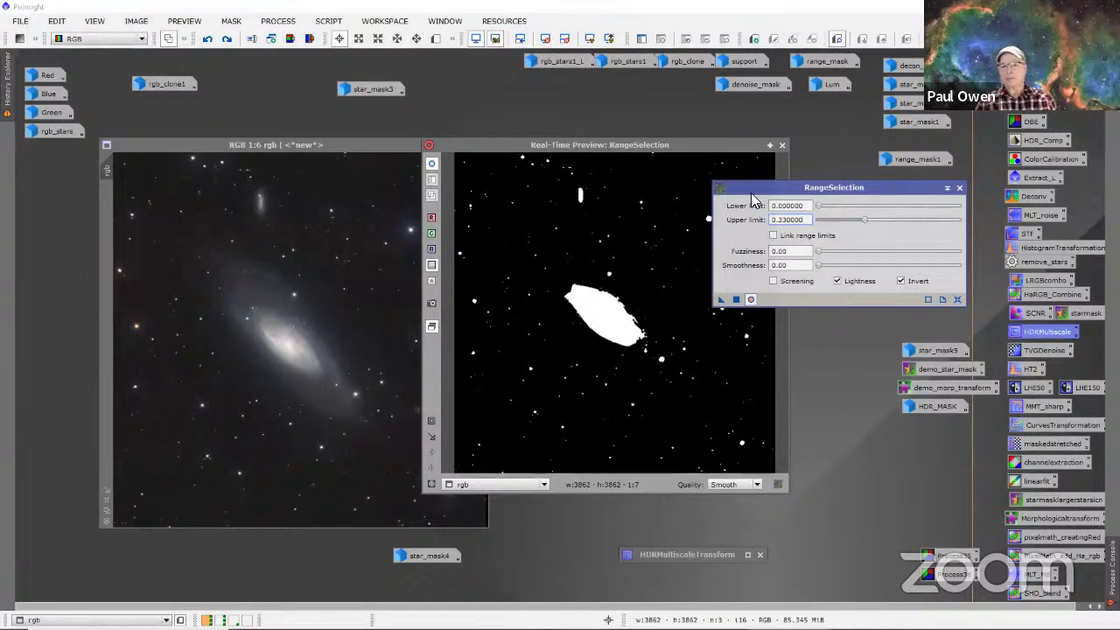
pyautogui.moveTo(779, 186); pyautogui.dragTo(822, 149)
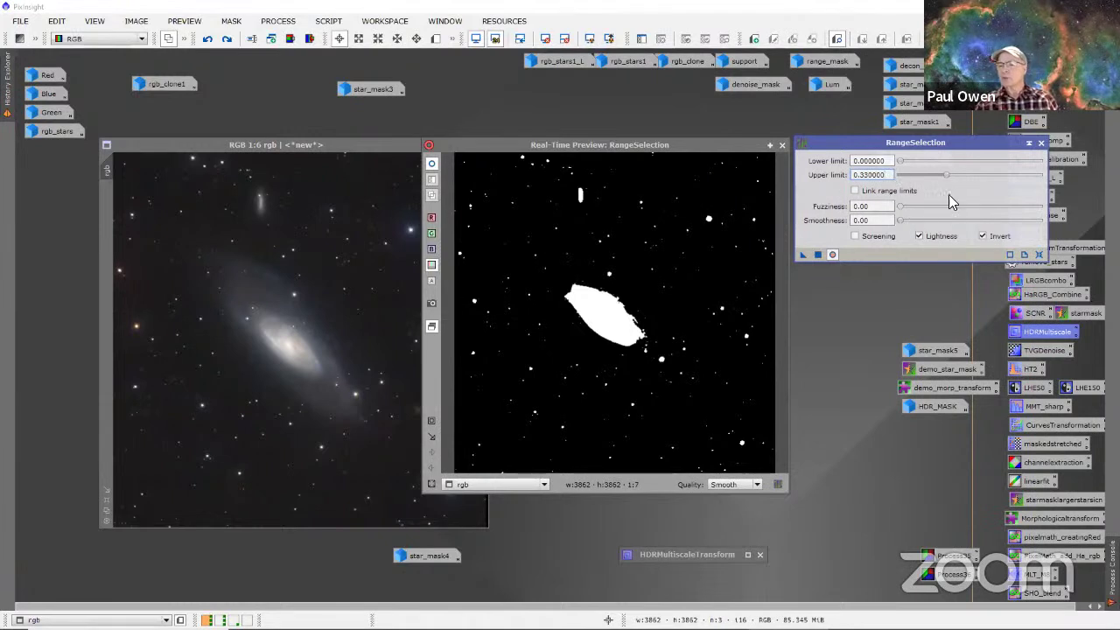
# Step: Set the RangeSelection smoothness to 75.5 to soften the edges of the galaxy mask in the real-time preview
pyautogui.click(900, 223)
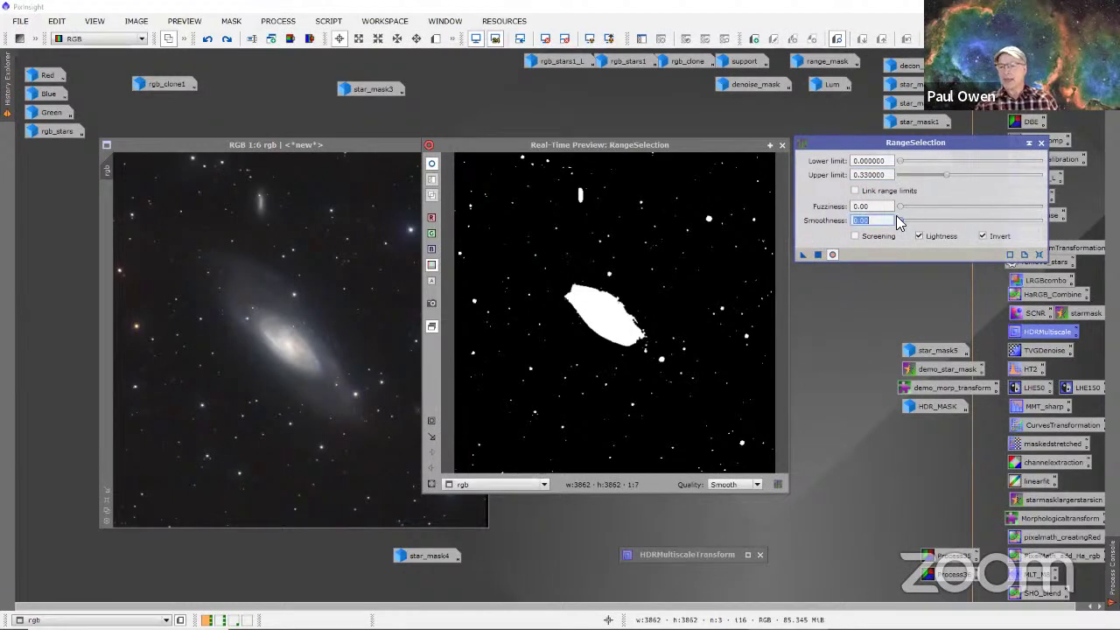
pyautogui.moveTo(900, 211); pyautogui.dragTo(994, 217)
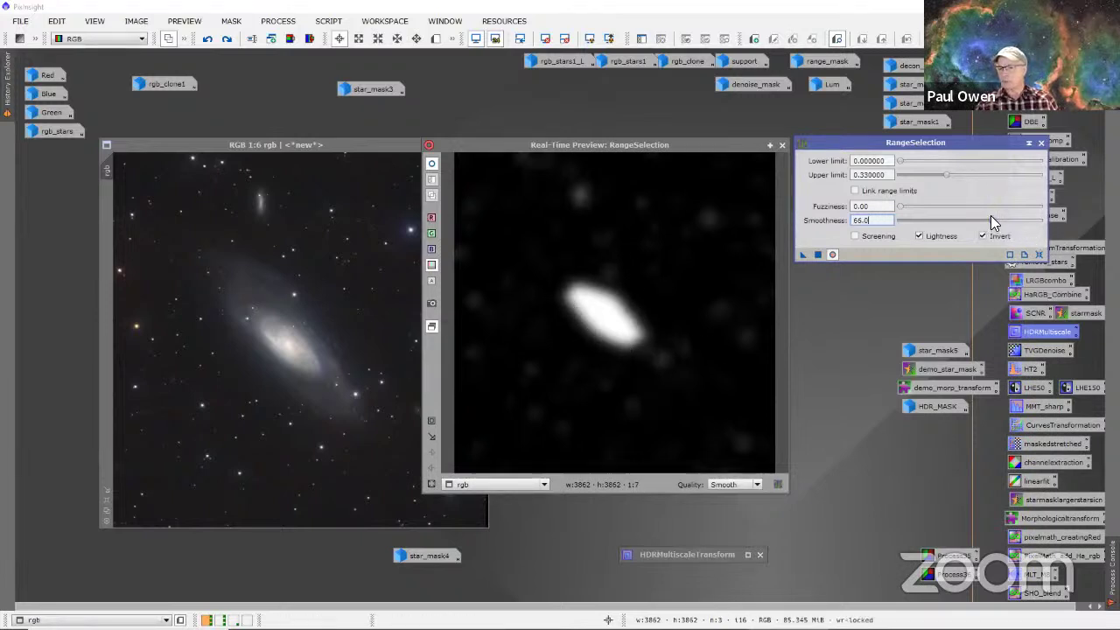
pyautogui.moveTo(990, 217); pyautogui.dragTo(1003, 217)
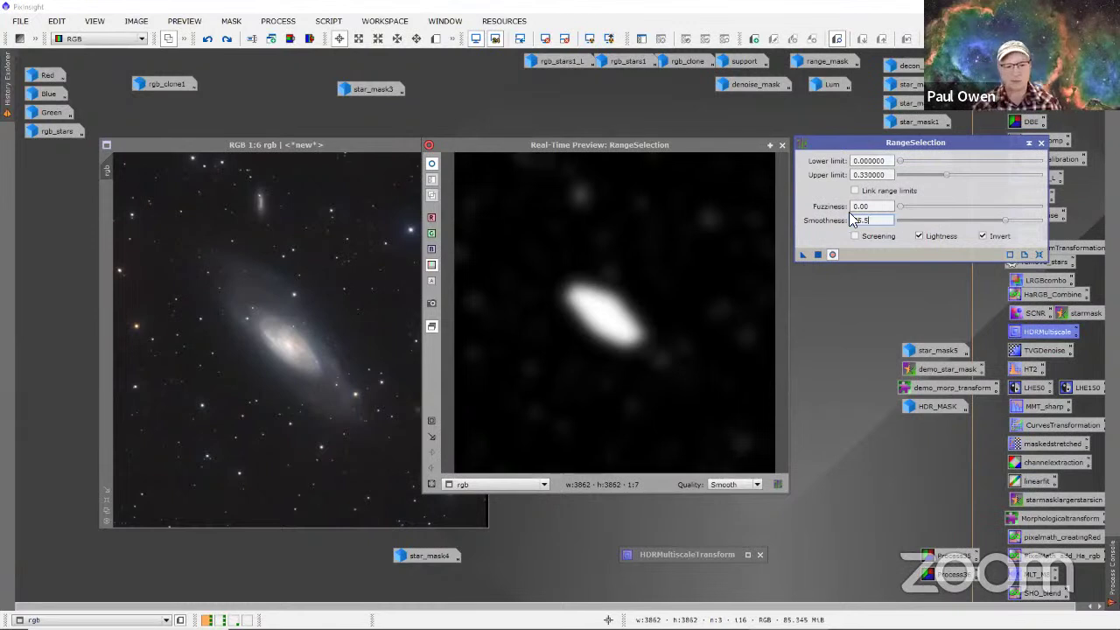
pyautogui.moveTo(464, 148)
pyautogui.mouseDown()
pyautogui.moveTo(474, 157)
pyautogui.moveTo(462, 158)
pyautogui.mouseUp()
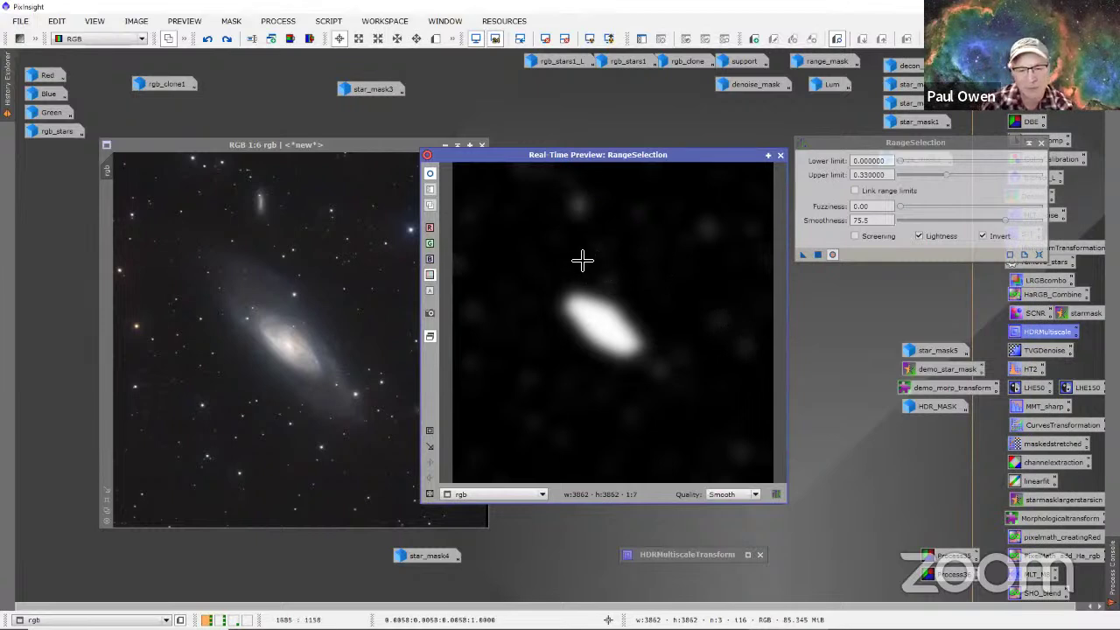
# Step: Open the CloneStamp process over the rgb image and make that image its target, with a radius of 50
pyautogui.click(278, 21)
pyautogui.moveTo(366, 12)
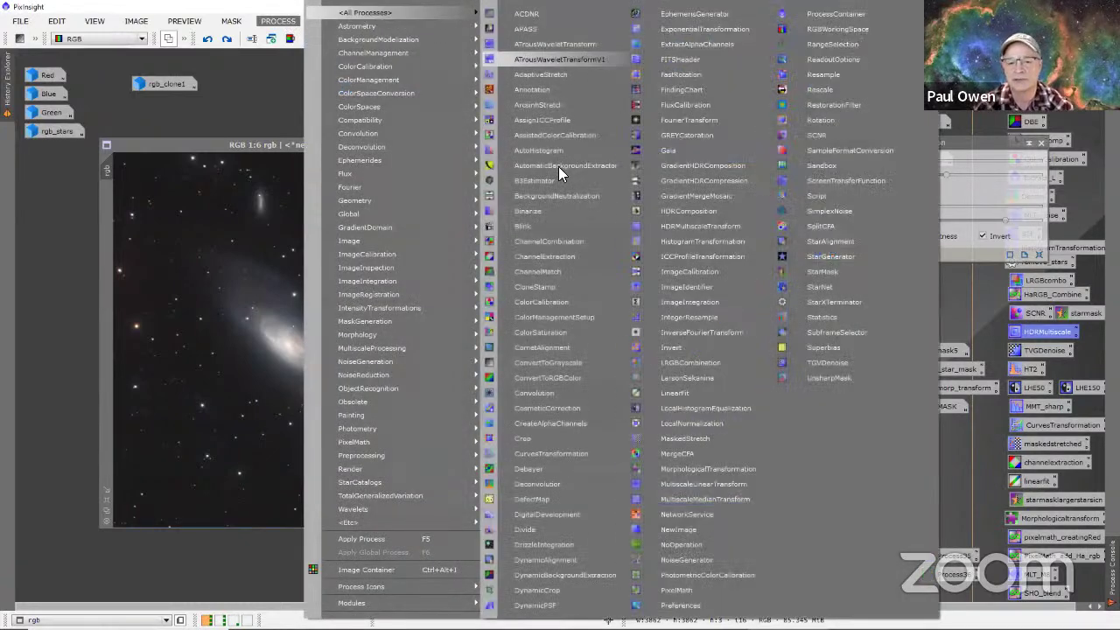
pyautogui.click(534, 285)
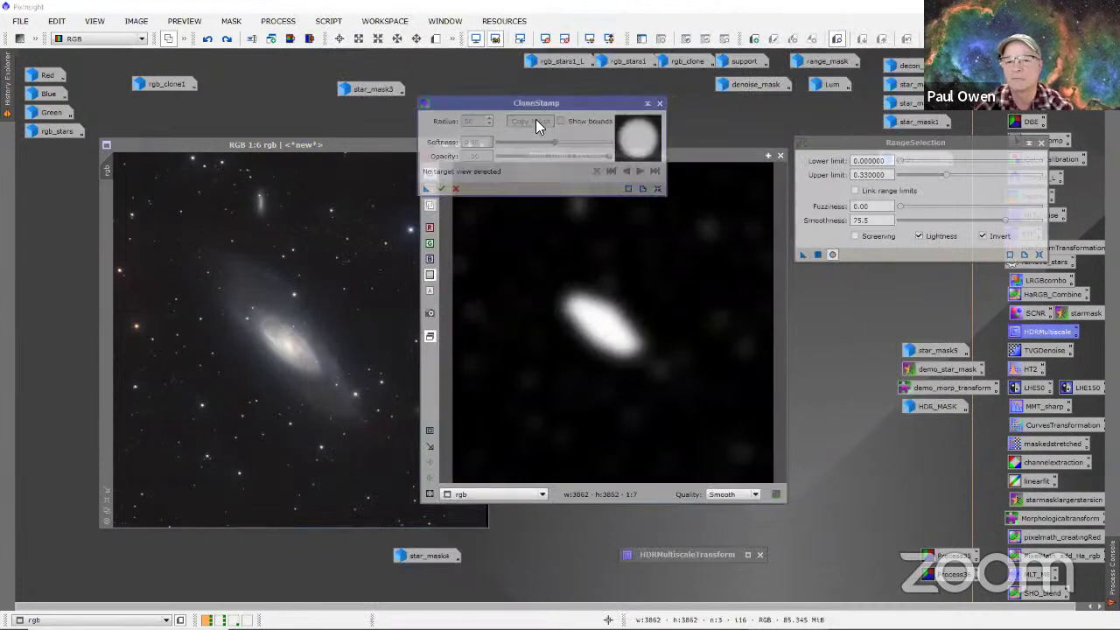
pyautogui.moveTo(536, 119); pyautogui.dragTo(448, 407)
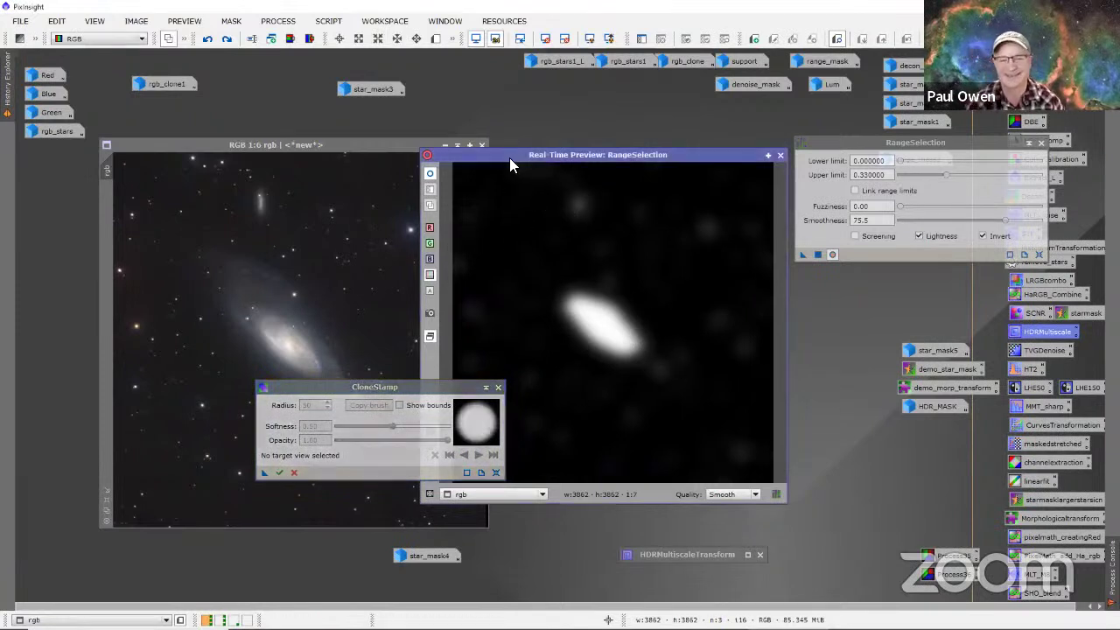
pyautogui.moveTo(430, 387); pyautogui.dragTo(434, 353)
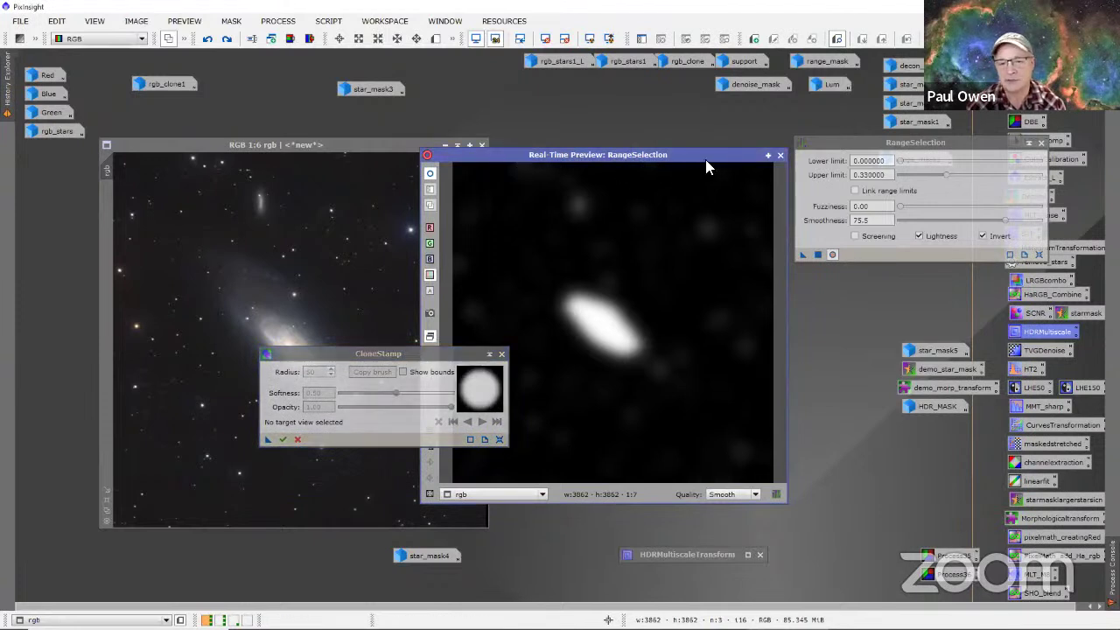
pyautogui.click(499, 439)
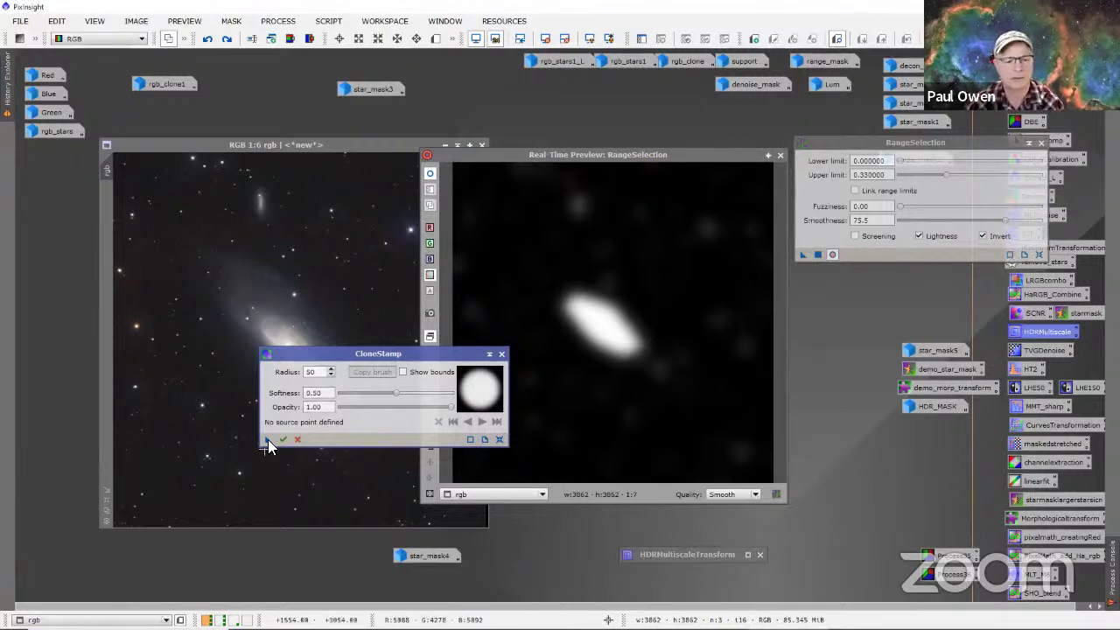
pyautogui.click(313, 372)
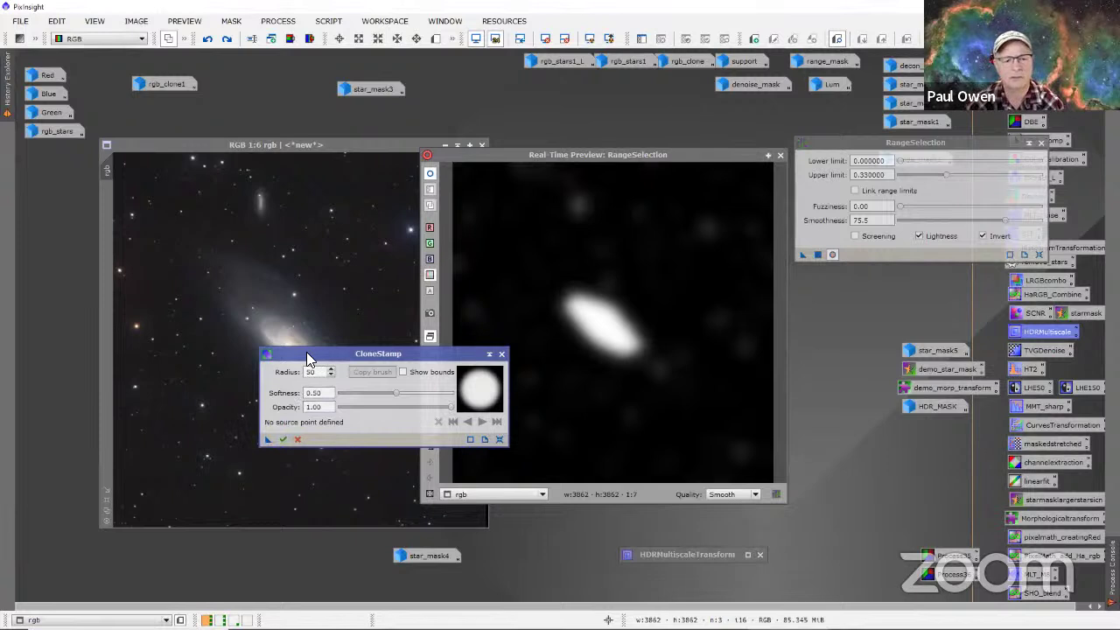
# Step: Try to use CloneStamp on the dark background of the RangeSelection real-time preview, with the CloneStamp window placed below the preview
pyautogui.click(462, 159)
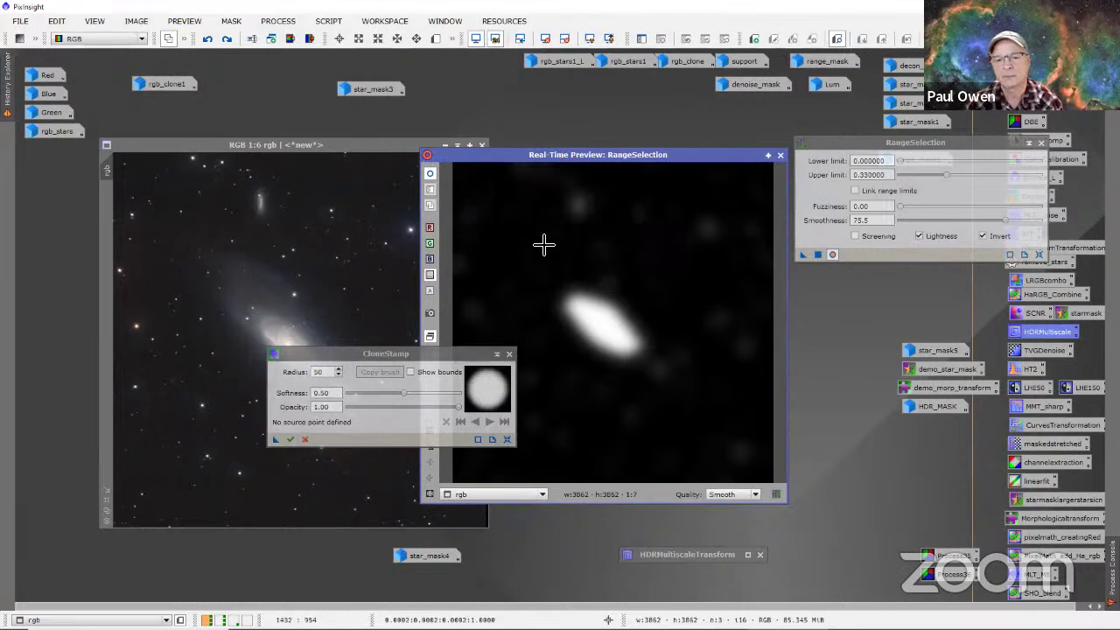
pyautogui.moveTo(532, 242); pyautogui.dragTo(544, 235)
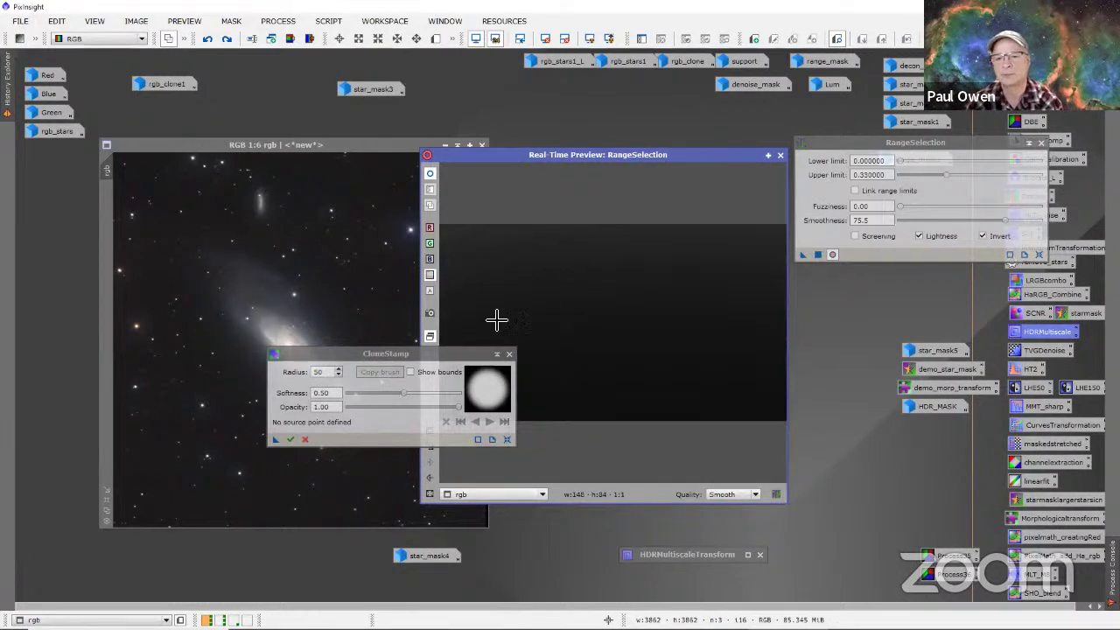
pyautogui.moveTo(471, 165); pyautogui.dragTo(462, 132)
pyautogui.moveTo(436, 353); pyautogui.dragTo(306, 380)
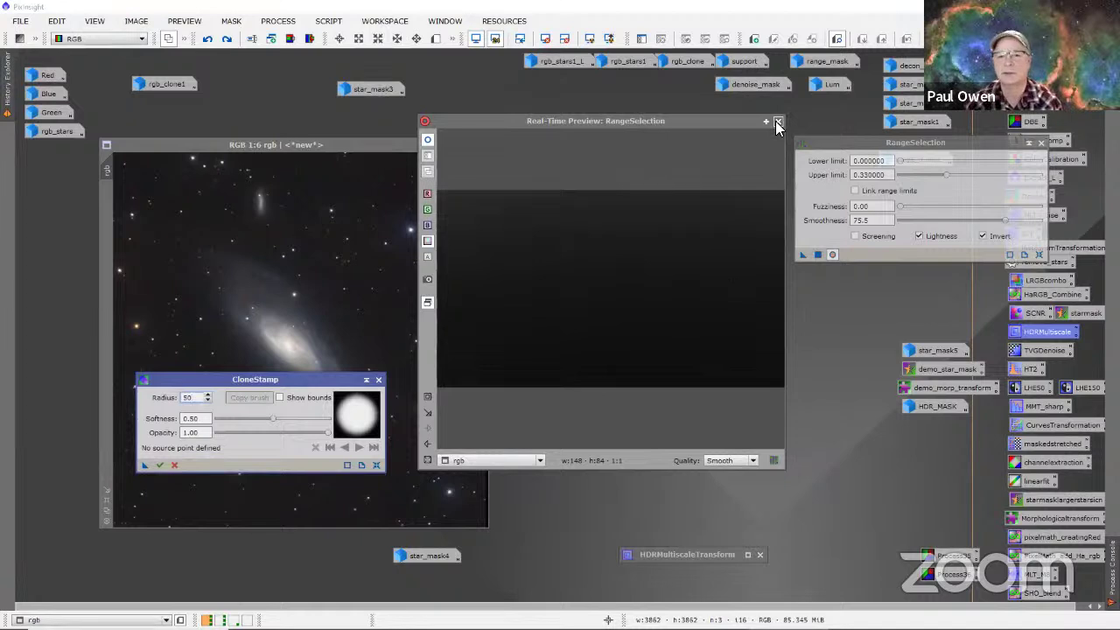
pyautogui.moveTo(464, 117); pyautogui.dragTo(458, 145)
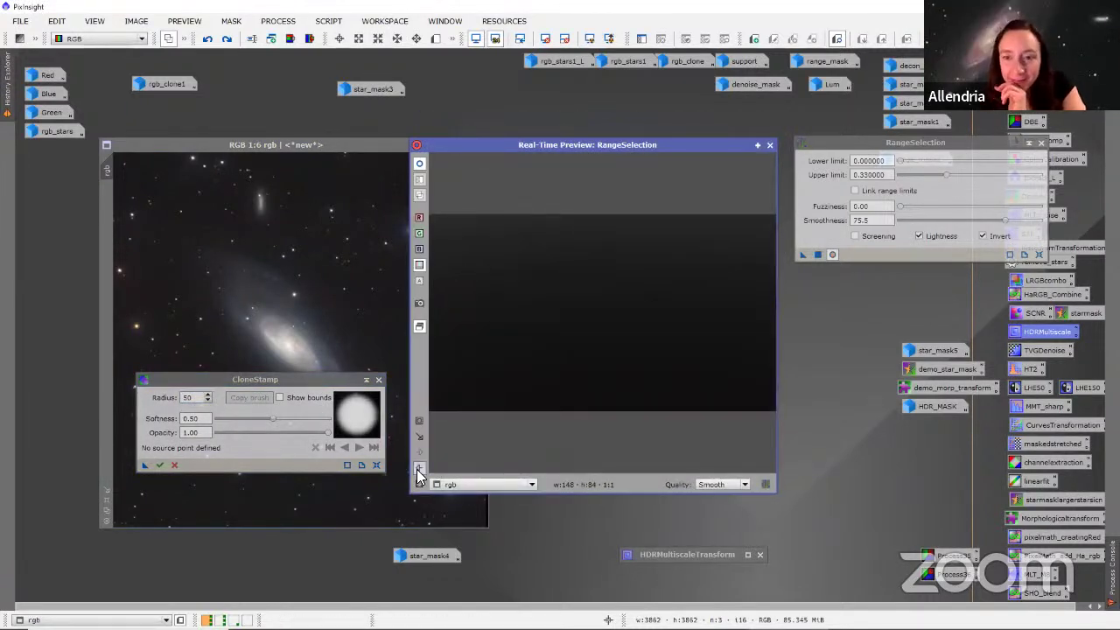
pyautogui.moveTo(525, 149); pyautogui.dragTo(568, 155)
pyautogui.moveTo(316, 378); pyautogui.dragTo(698, 502)
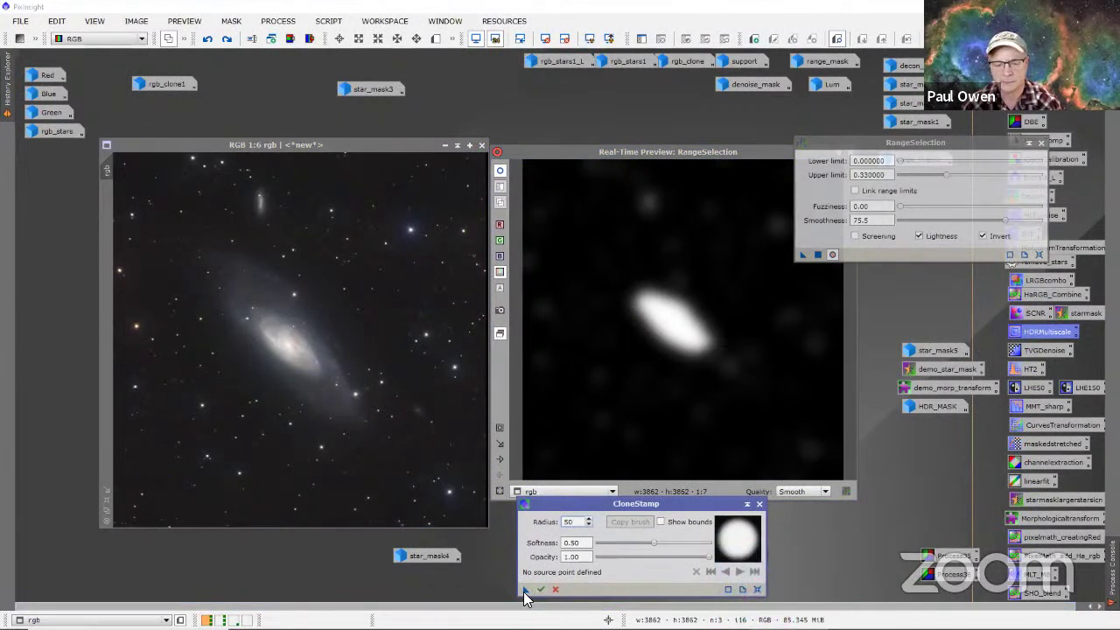
pyautogui.moveTo(598, 239); pyautogui.dragTo(632, 222)
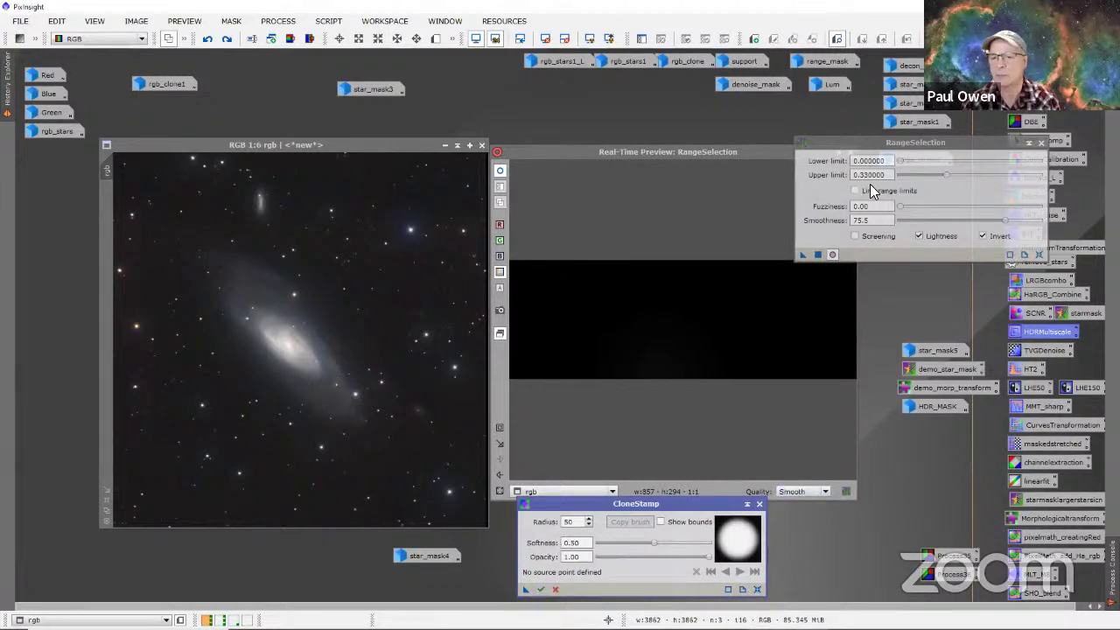
# Step: Close the RangeSelection process, restore the preview to the full rgb image and close the real-time preview
pyautogui.click(1039, 141)
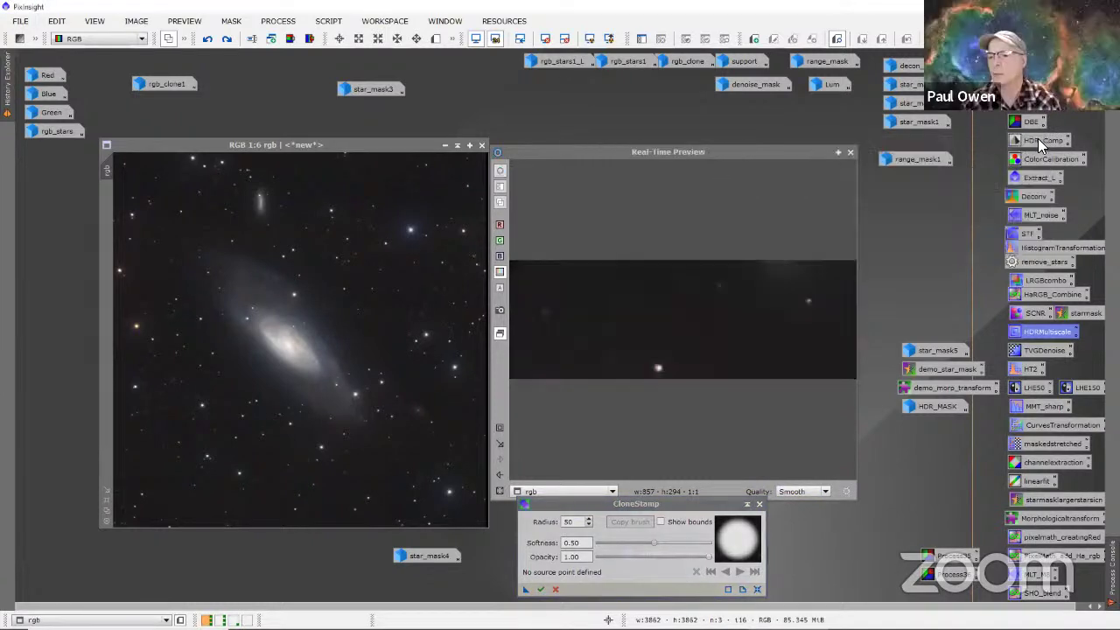
pyautogui.click(498, 442)
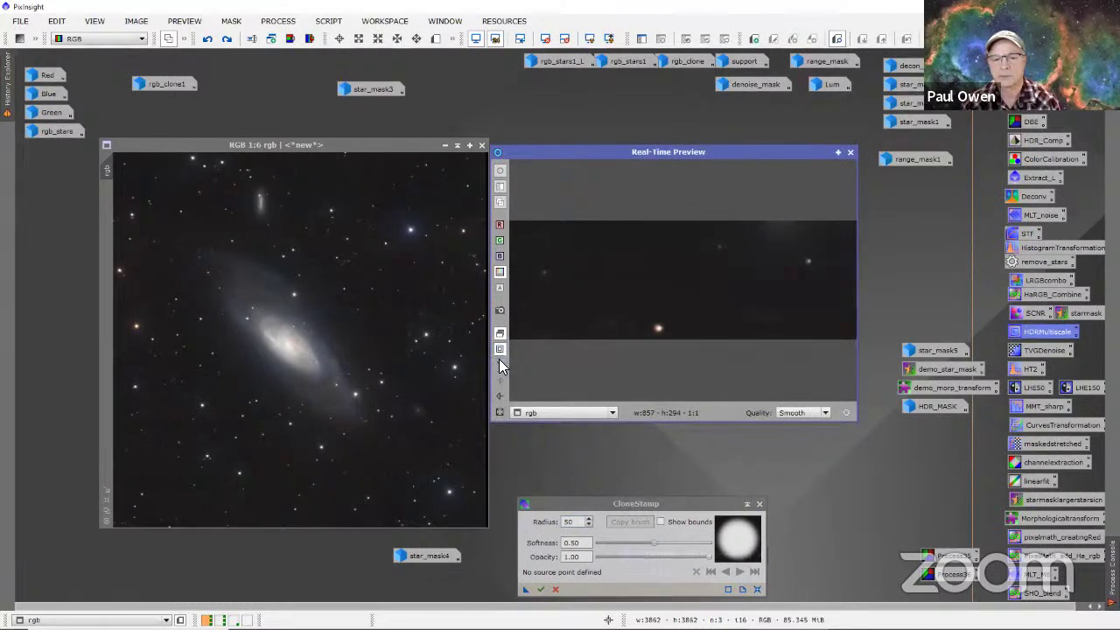
pyautogui.moveTo(591, 154); pyautogui.dragTo(608, 163)
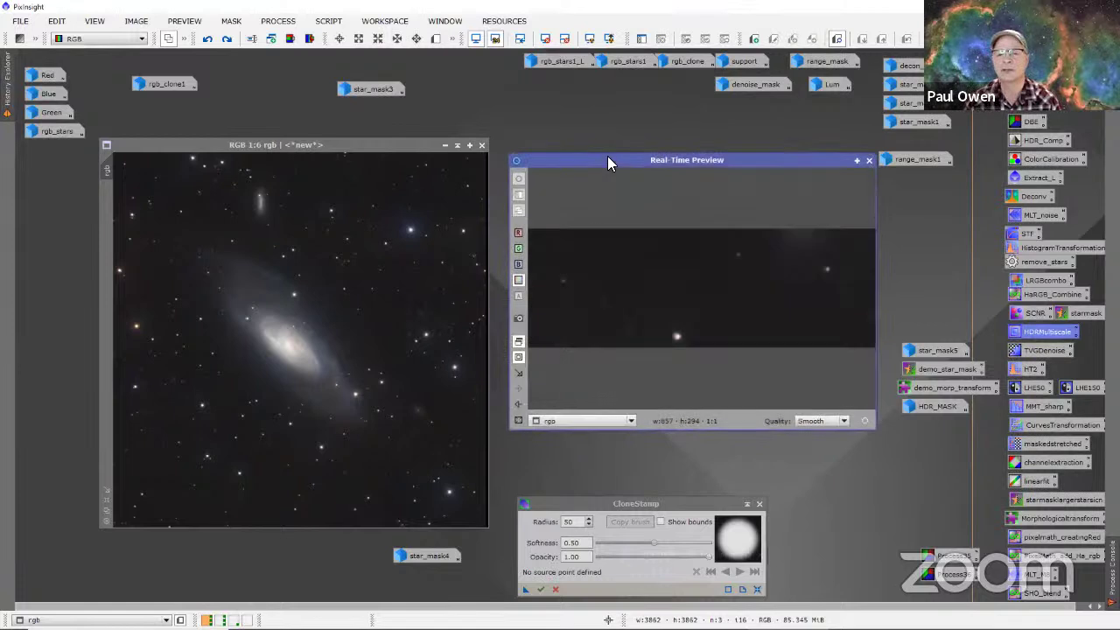
pyautogui.click(364, 143)
pyautogui.moveTo(527, 157); pyautogui.dragTo(507, 151)
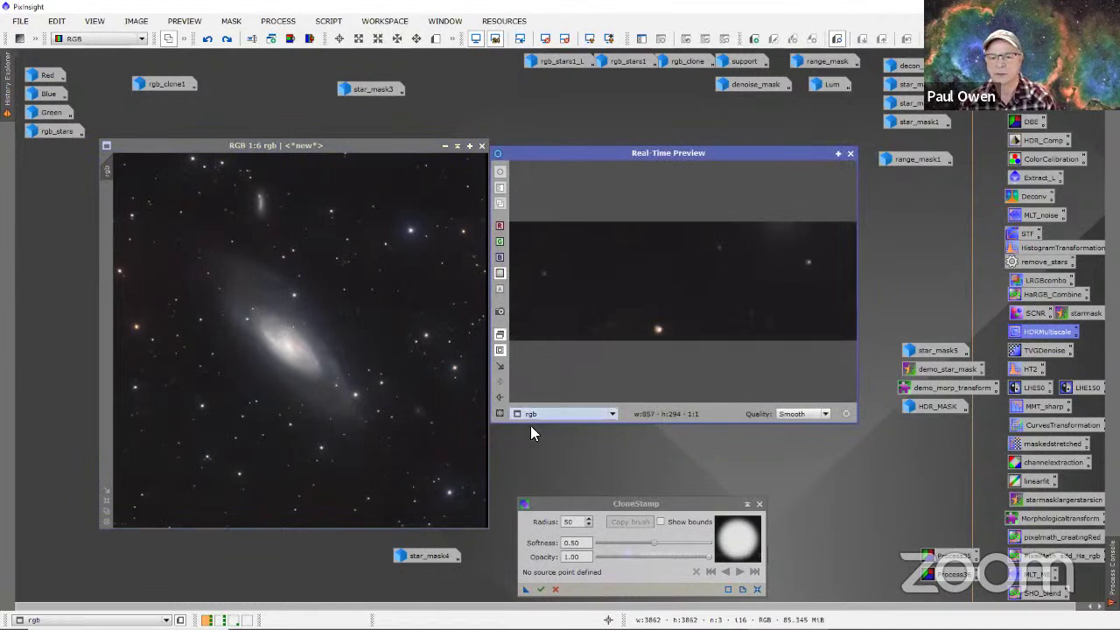
pyautogui.click(500, 398)
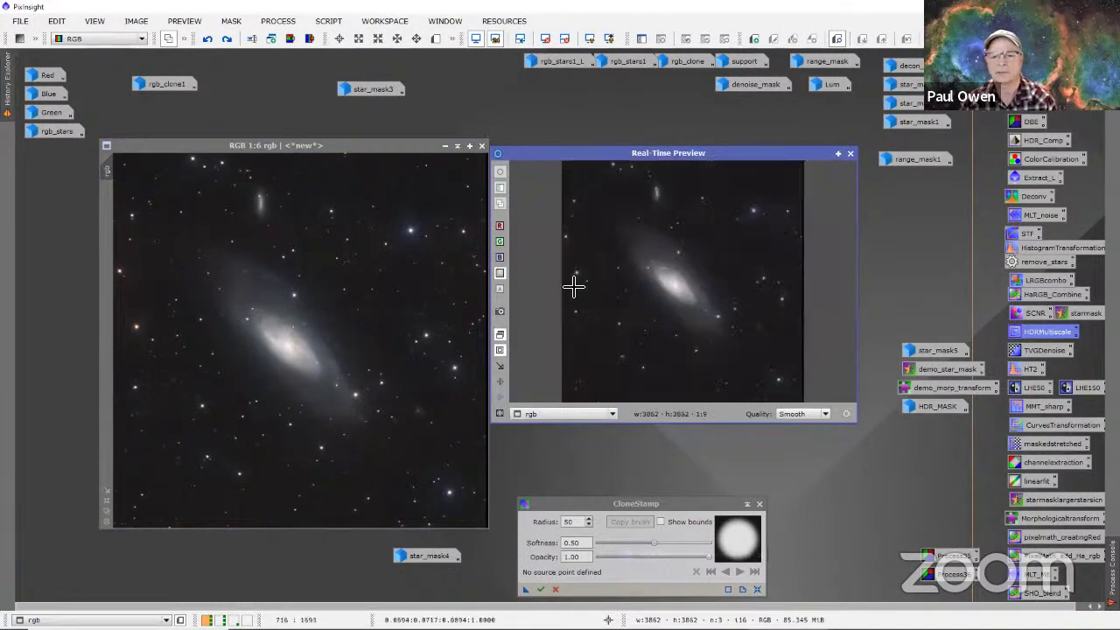
pyautogui.click(500, 383)
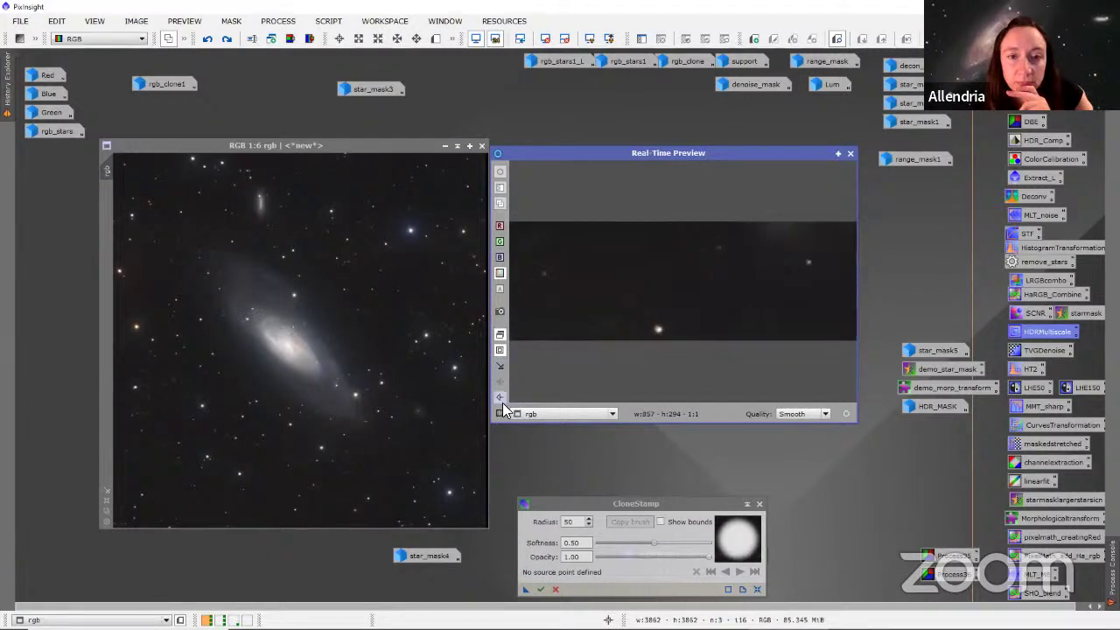
pyautogui.click(499, 398)
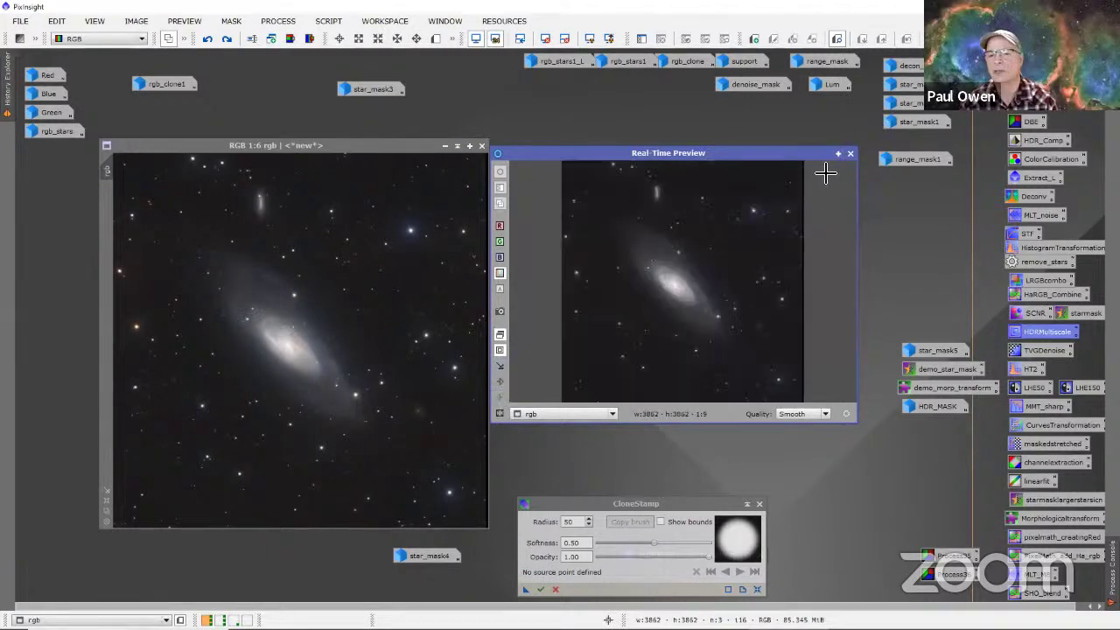
pyautogui.click(852, 154)
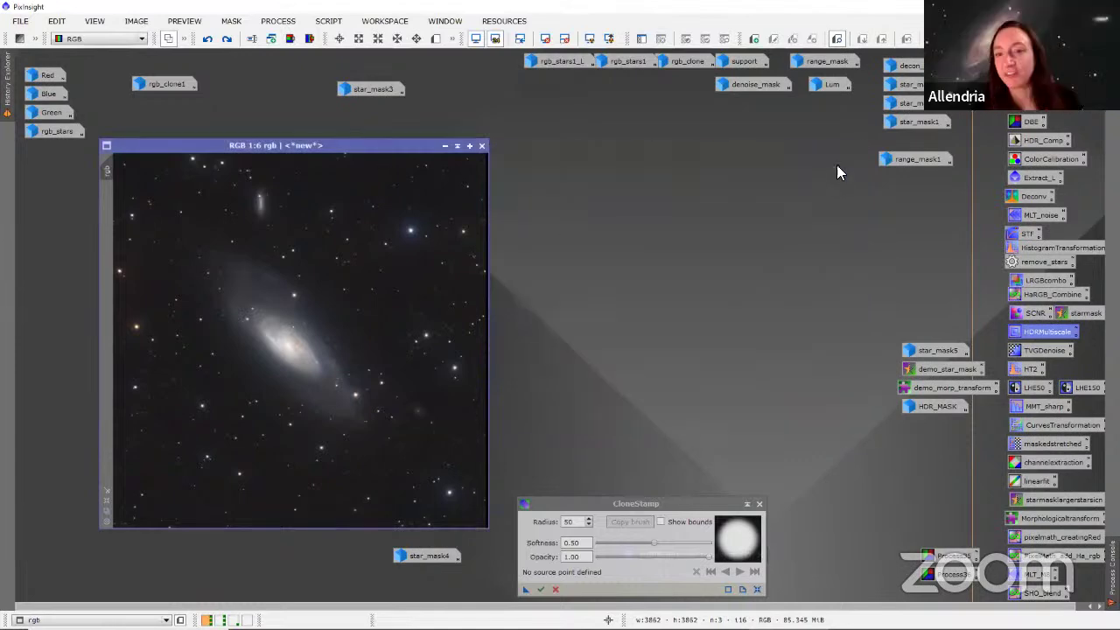
# Step: Open the existing range_mask1 image and place it beside the rgb image, just above the CloneStamp window
pyautogui.doubleClick(901, 158)
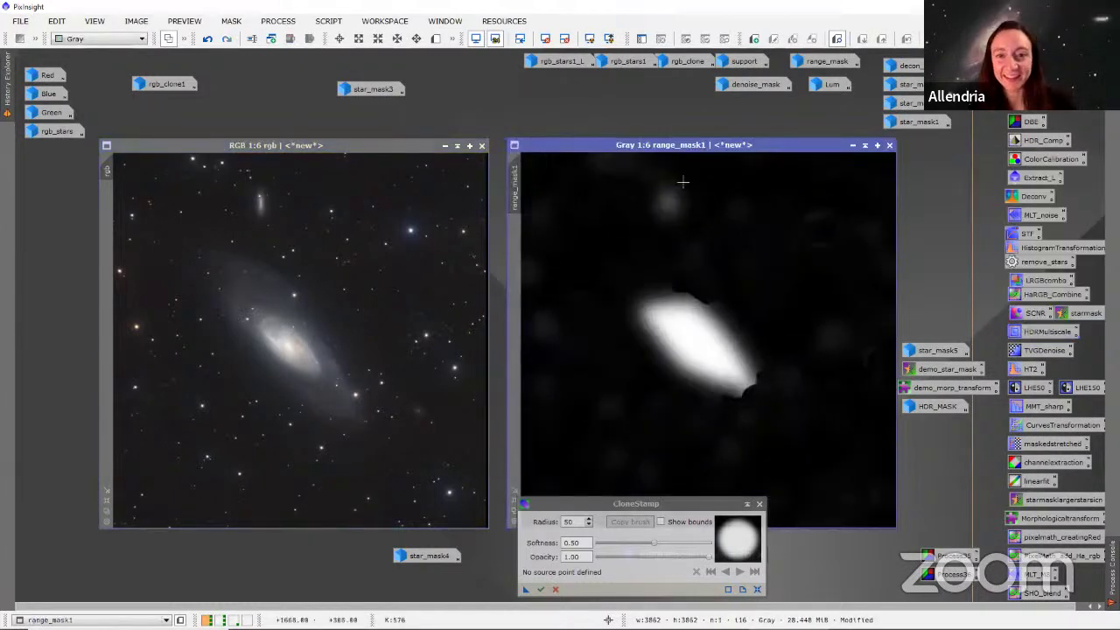
pyautogui.moveTo(590, 145); pyautogui.dragTo(586, 113)
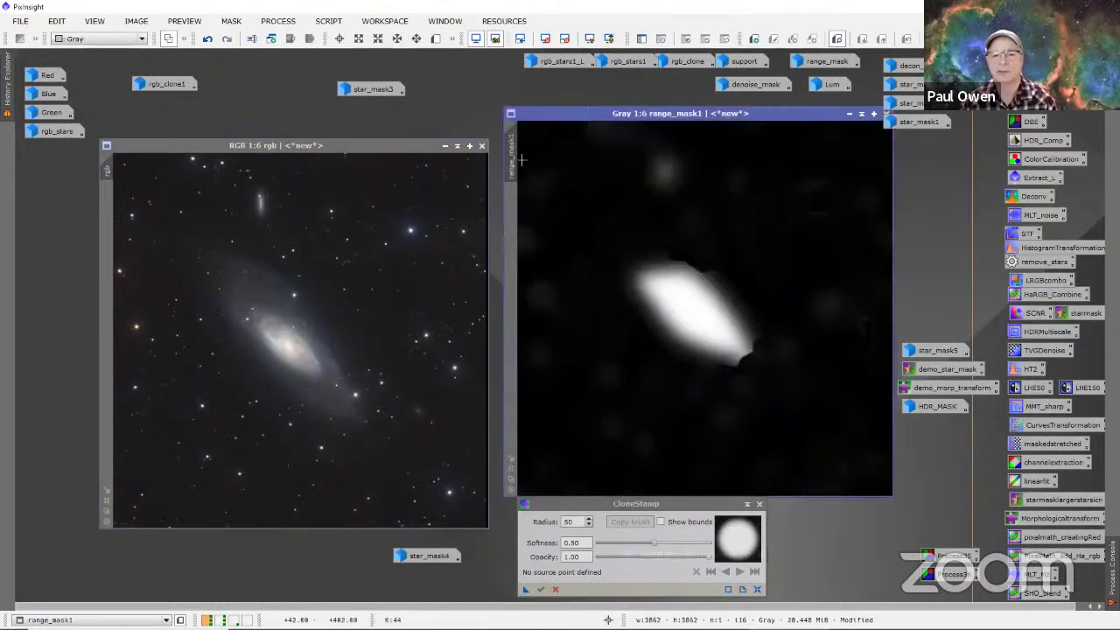
# Step: Try to define CloneStamp source and target points on the dark background of range_mask1, and cancel the CloneStamp session
pyautogui.moveTo(520, 144); pyautogui.dragTo(540, 192)
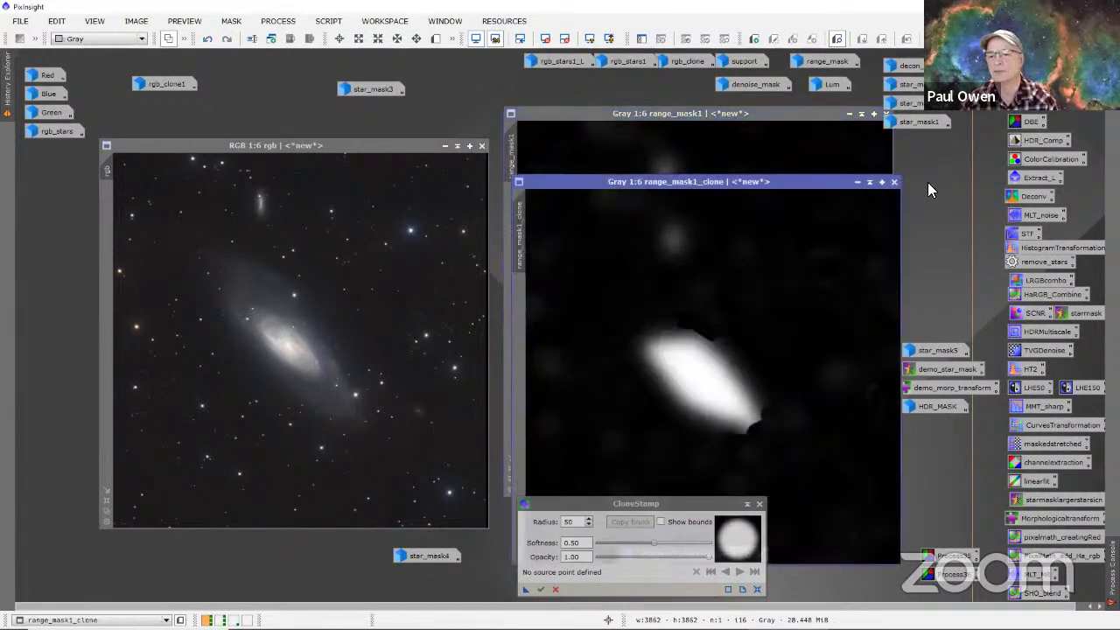
pyautogui.click(893, 181)
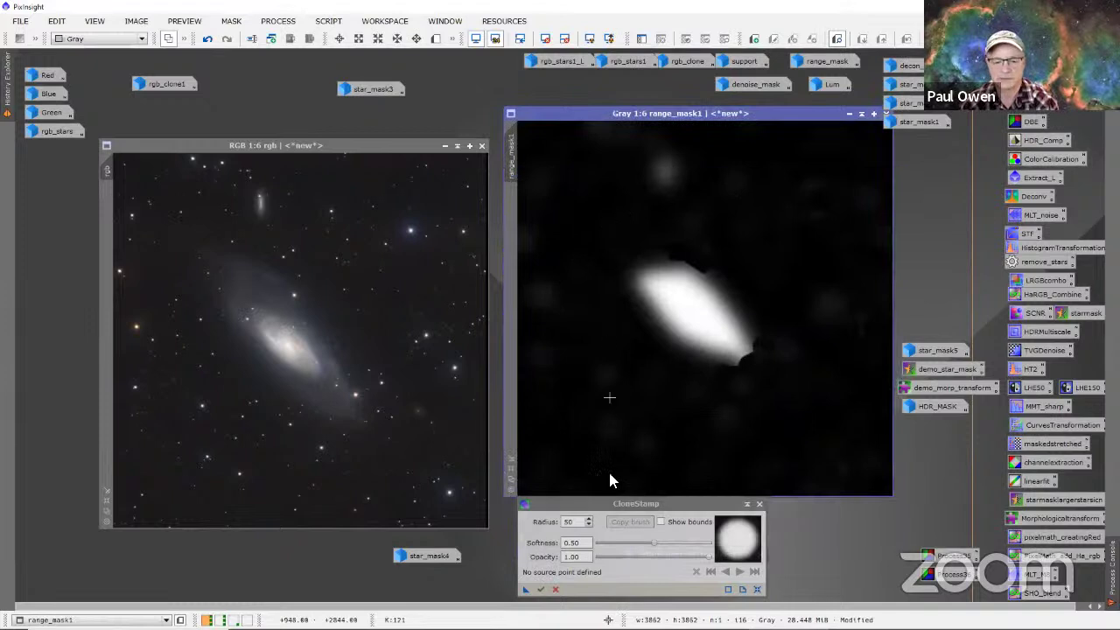
pyautogui.moveTo(556, 500); pyautogui.dragTo(356, 207)
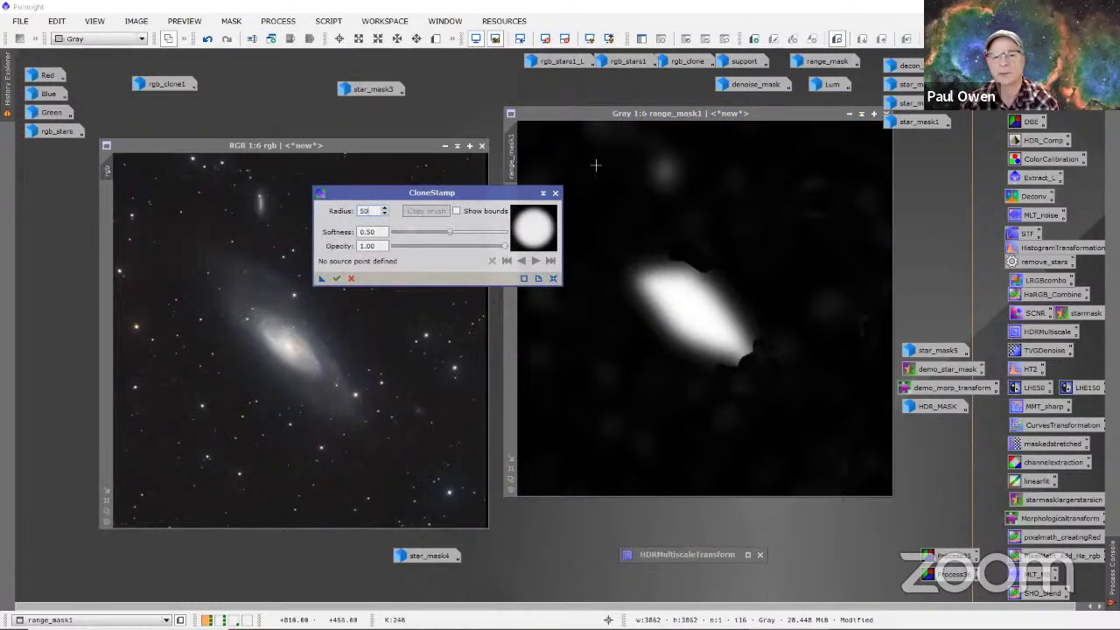
pyautogui.keyDown('ctrl'); pyautogui.click(607, 203); pyautogui.keyUp('ctrl')
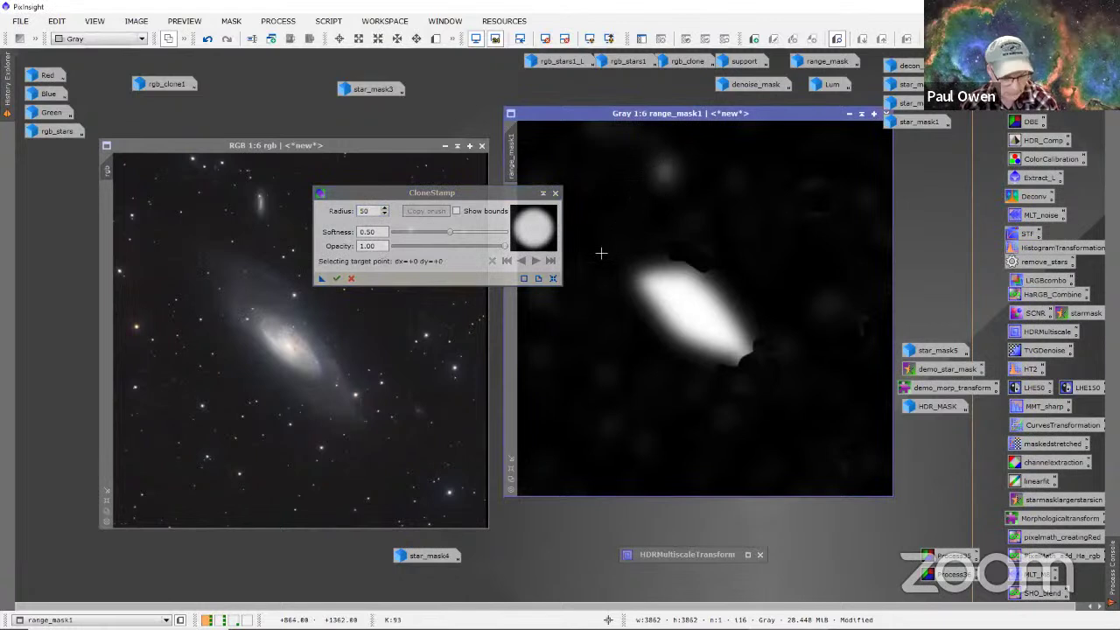
pyautogui.keyDown('ctrl'); pyautogui.click(617, 222); pyautogui.keyUp('ctrl')
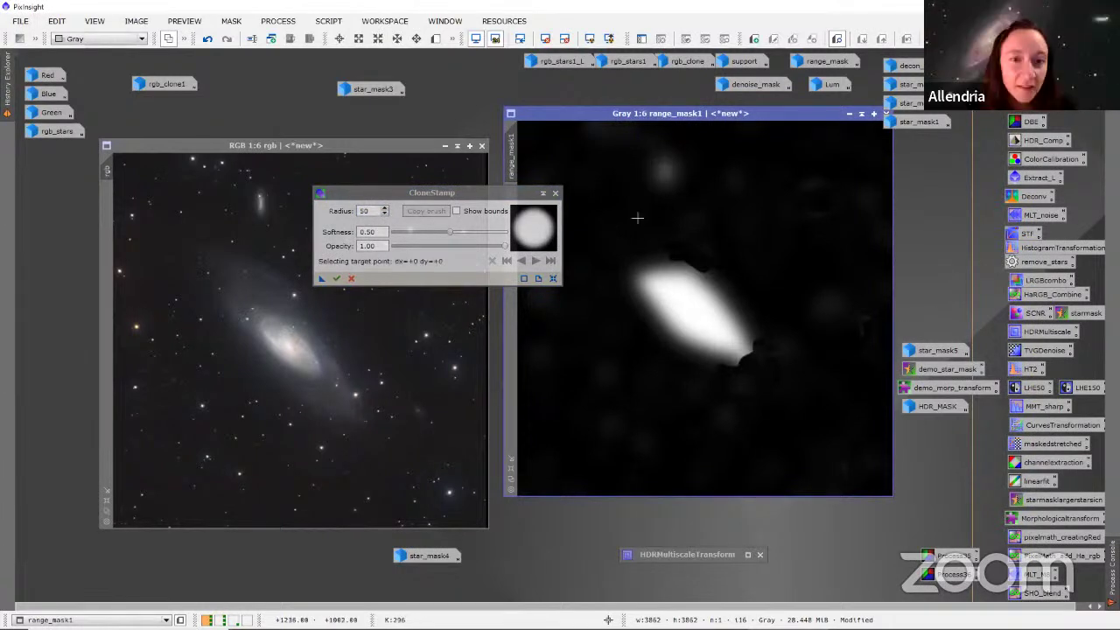
pyautogui.keyDown('ctrl'); pyautogui.click(637, 216); pyautogui.keyUp('ctrl')
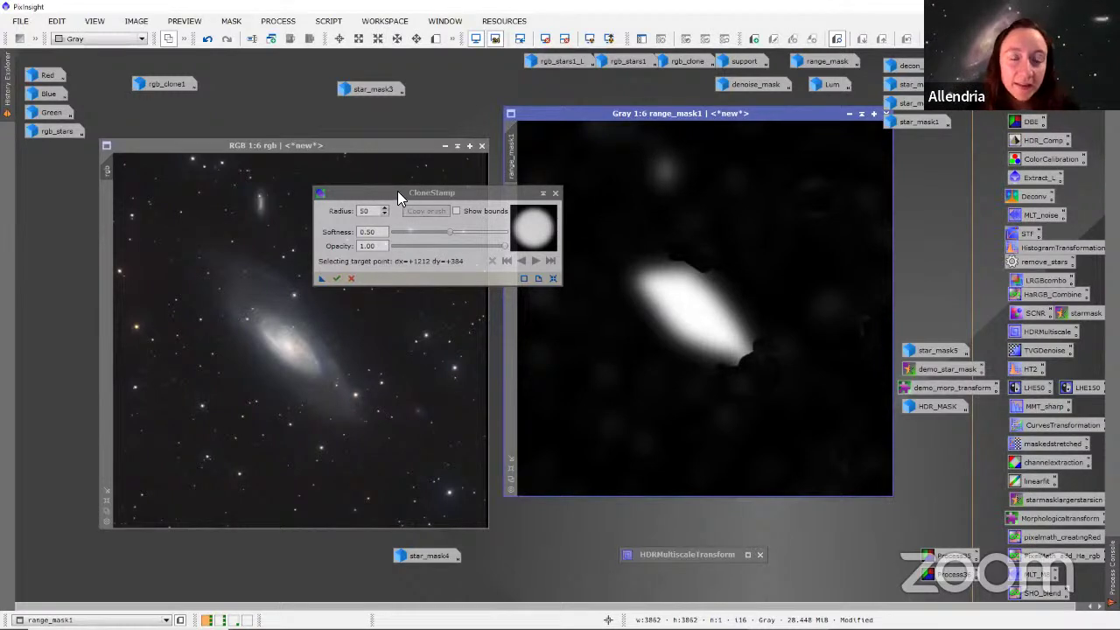
pyautogui.moveTo(397, 190); pyautogui.dragTo(595, 501)
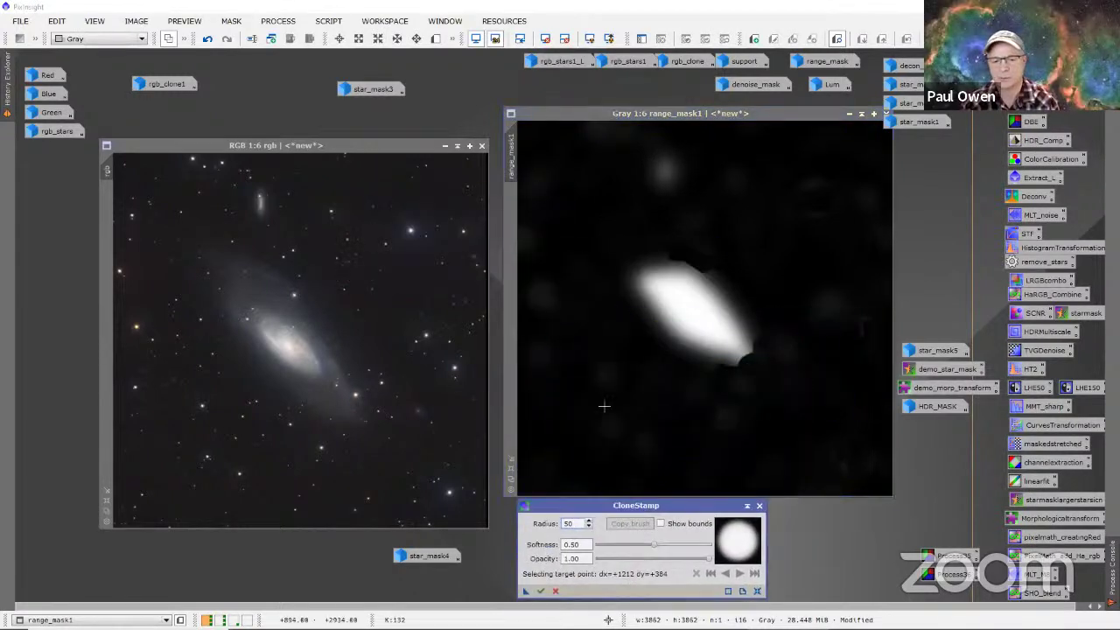
pyautogui.click(625, 189)
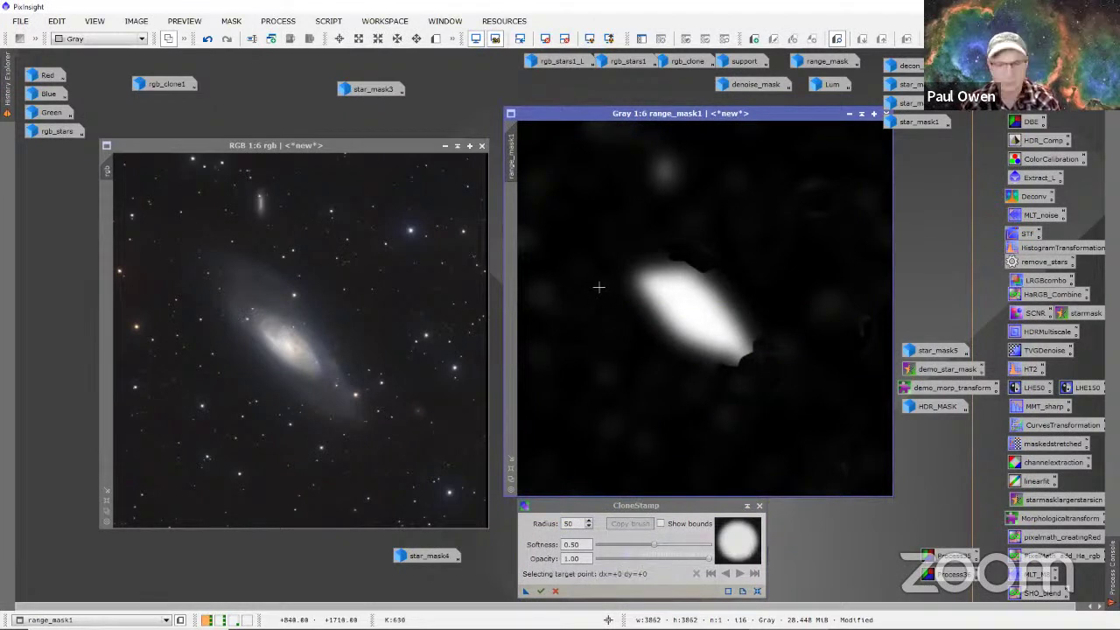
pyautogui.click(555, 589)
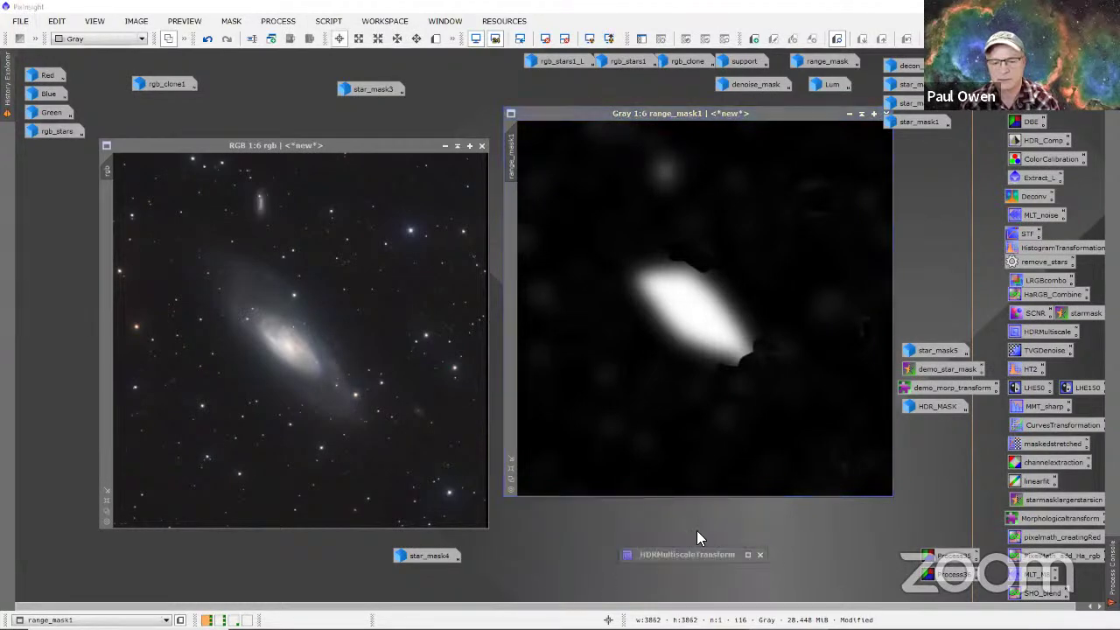
# Step: Reopen the CloneStamp process, iconize the rgb image, and place range_mask1 and the CloneStamp window side by side
pyautogui.click(293, 22)
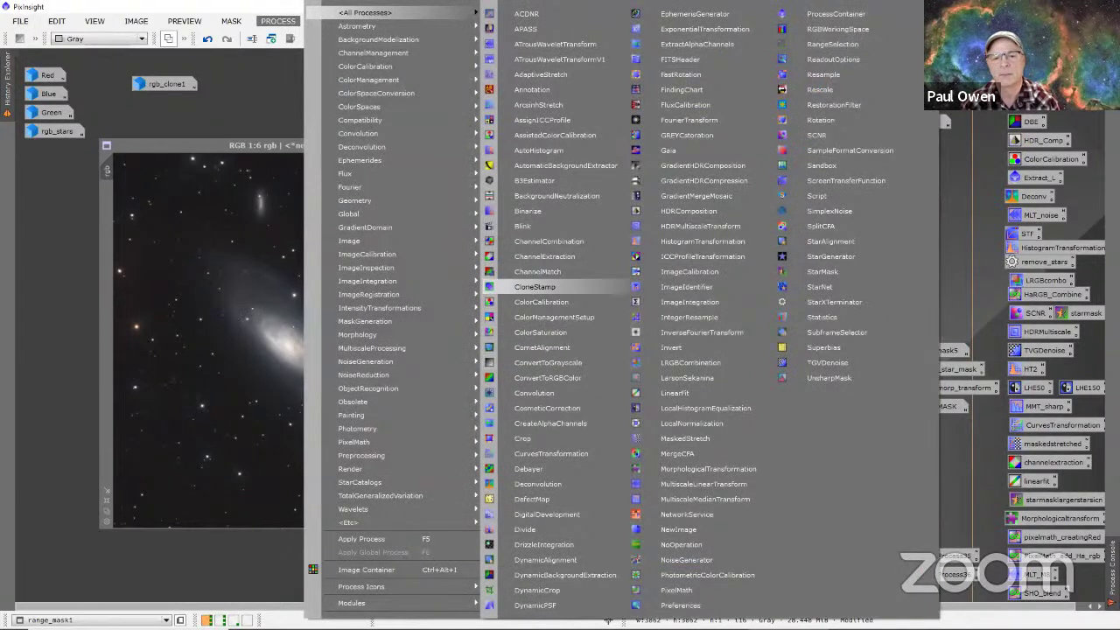
pyautogui.click(528, 285)
pyautogui.moveTo(581, 506); pyautogui.dragTo(565, 487)
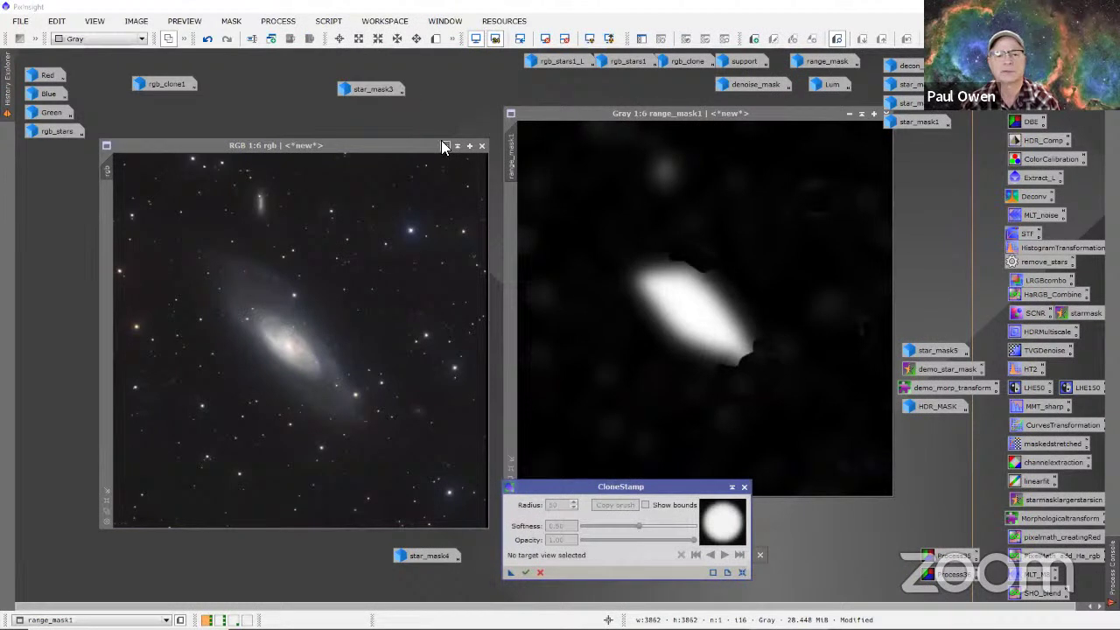
pyautogui.click(444, 146)
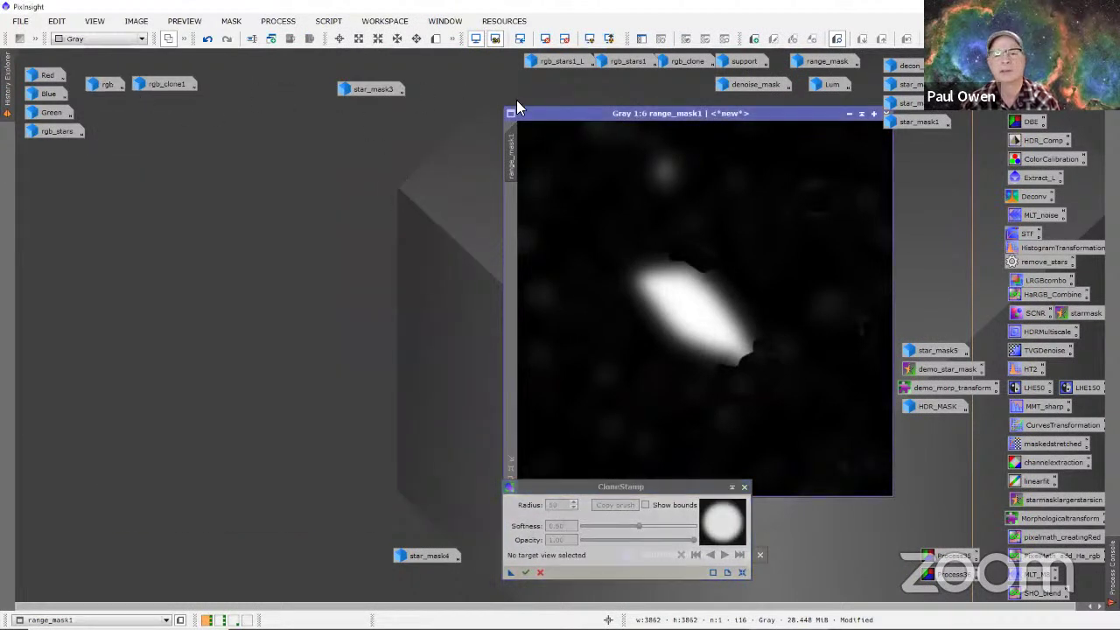
pyautogui.moveTo(518, 113); pyautogui.dragTo(214, 135)
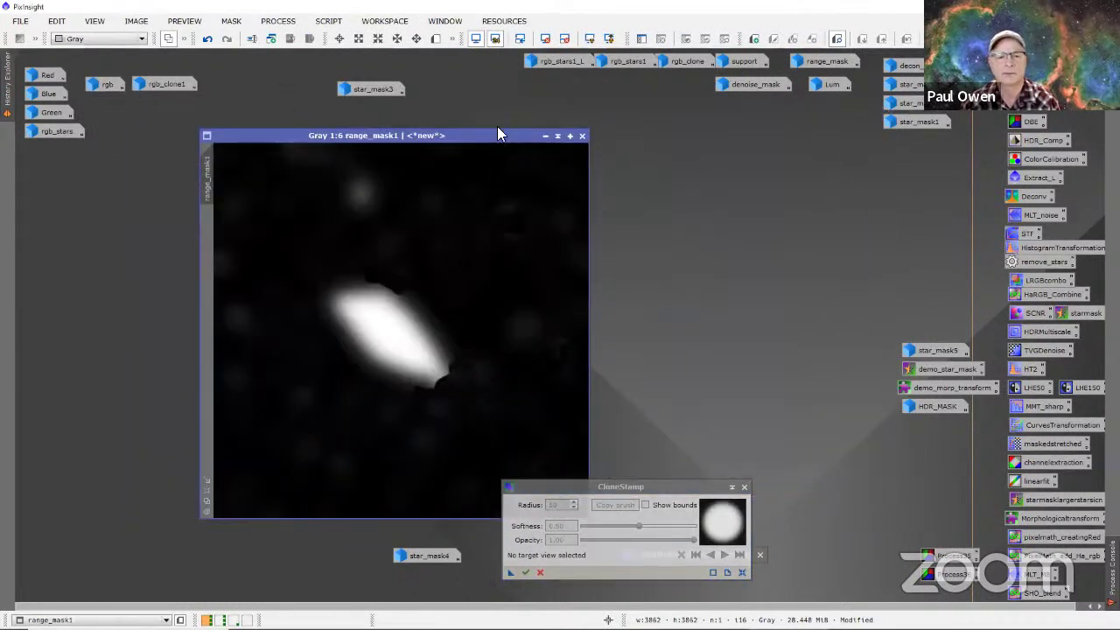
pyautogui.moveTo(497, 133); pyautogui.dragTo(499, 127)
pyautogui.moveTo(665, 486); pyautogui.dragTo(753, 234)
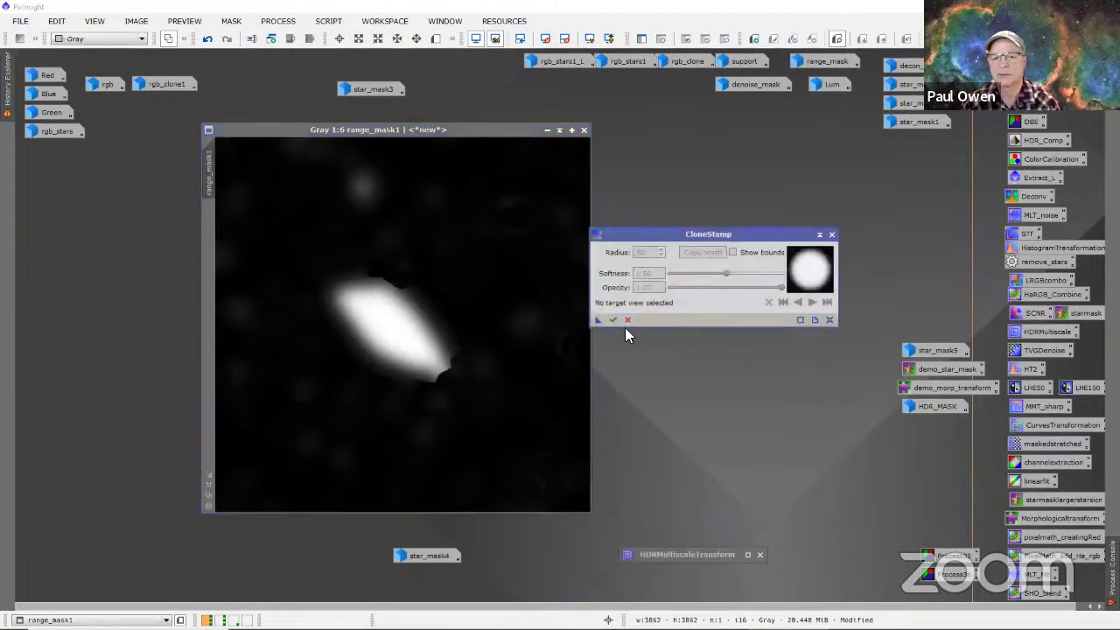
pyautogui.moveTo(610, 238); pyautogui.dragTo(631, 224)
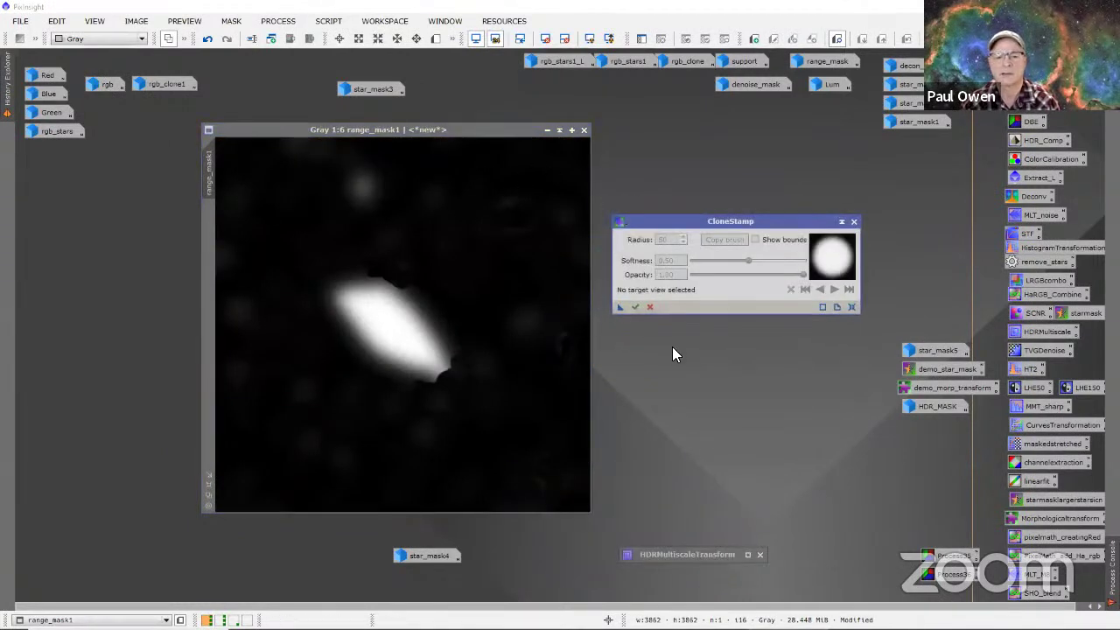
# Step: Make range_mask1 the CloneStamp target with default settings and clone dark background over the faint spot to the right of the galaxy
pyautogui.click(494, 131)
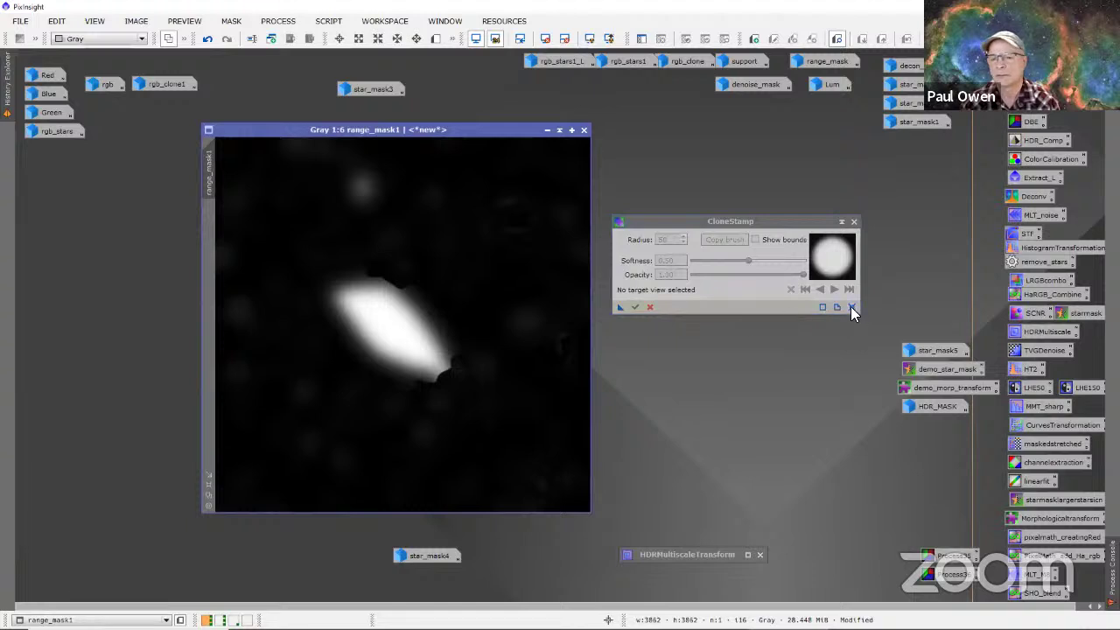
pyautogui.click(850, 306)
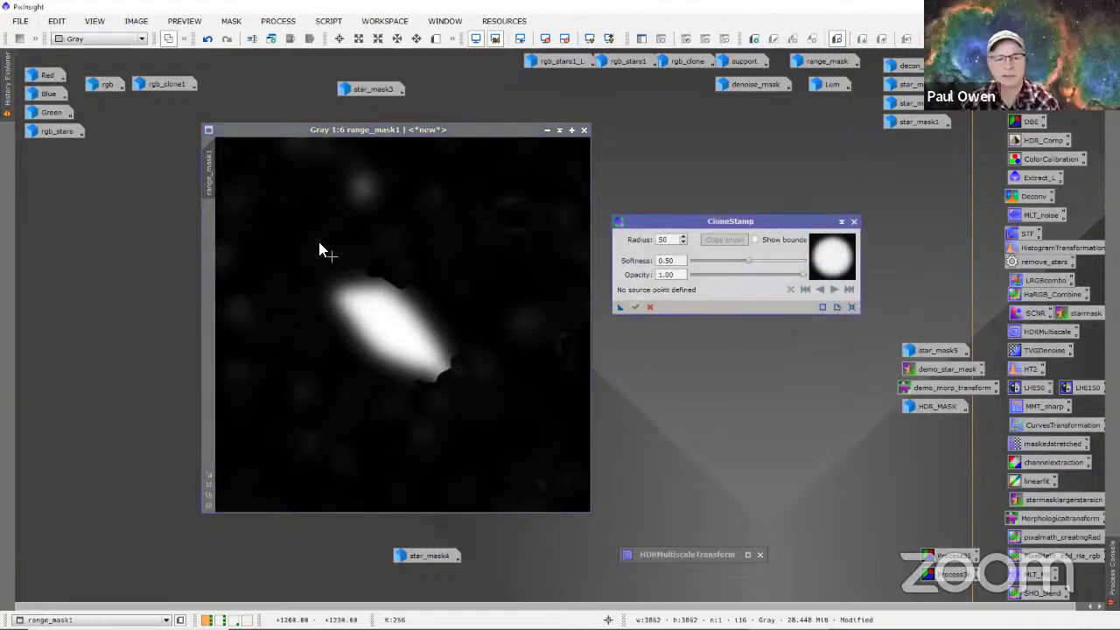
pyautogui.rightClick(349, 258)
pyautogui.click(552, 401)
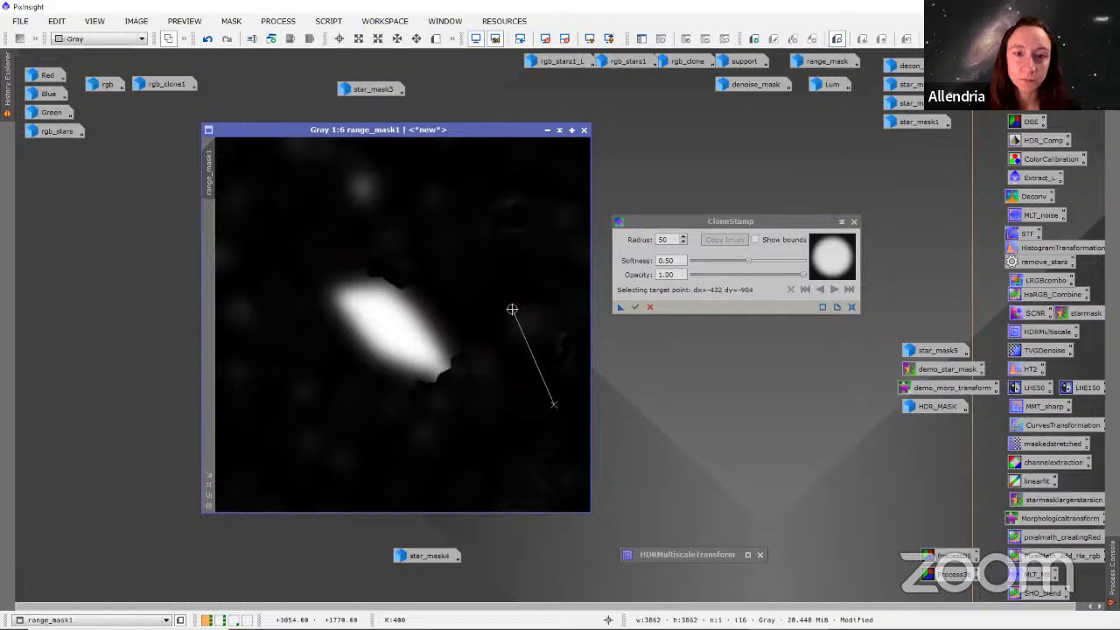
pyautogui.click(512, 310)
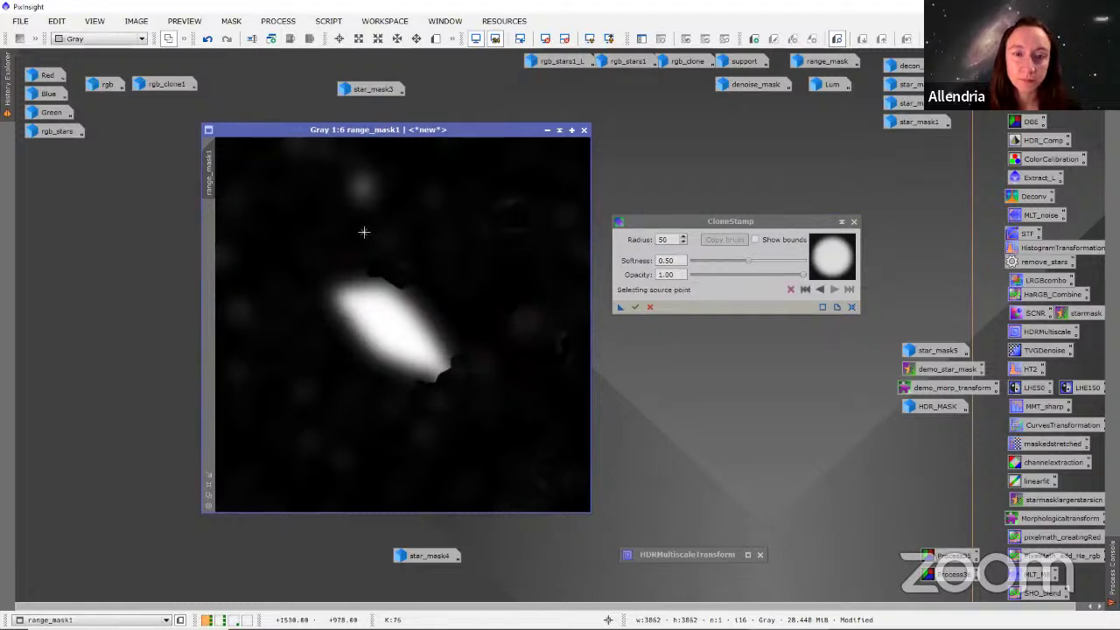
# Step: Clone nearby dark background over the faint spot above the galaxy in range_mask1, apply the edits and close CloneStamp
pyautogui.click(321, 216)
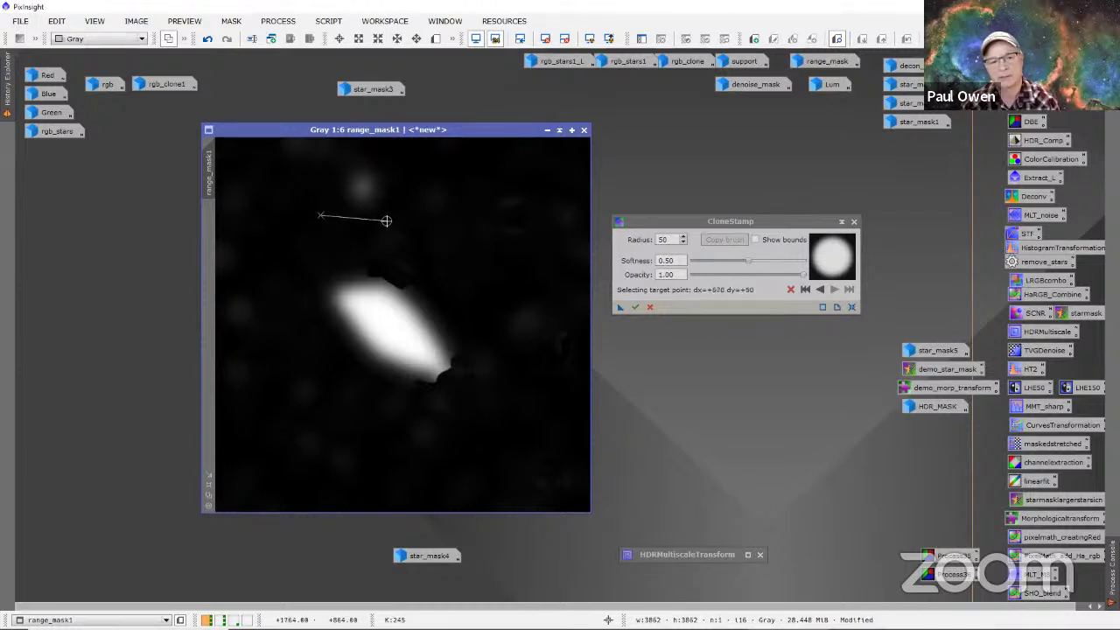
pyautogui.click(357, 183)
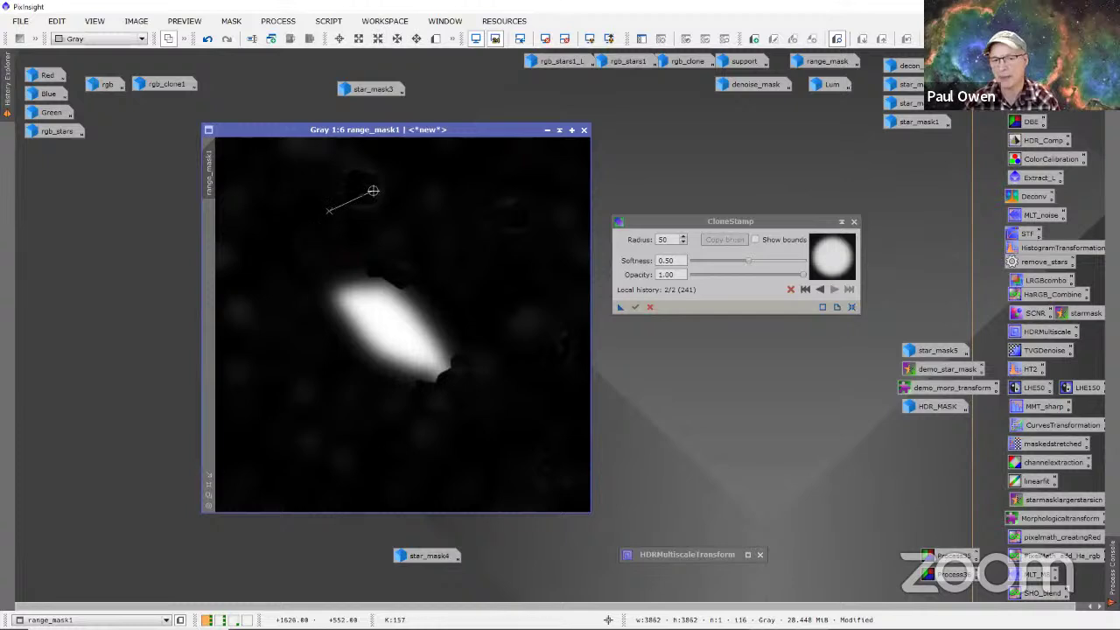
pyautogui.click(634, 307)
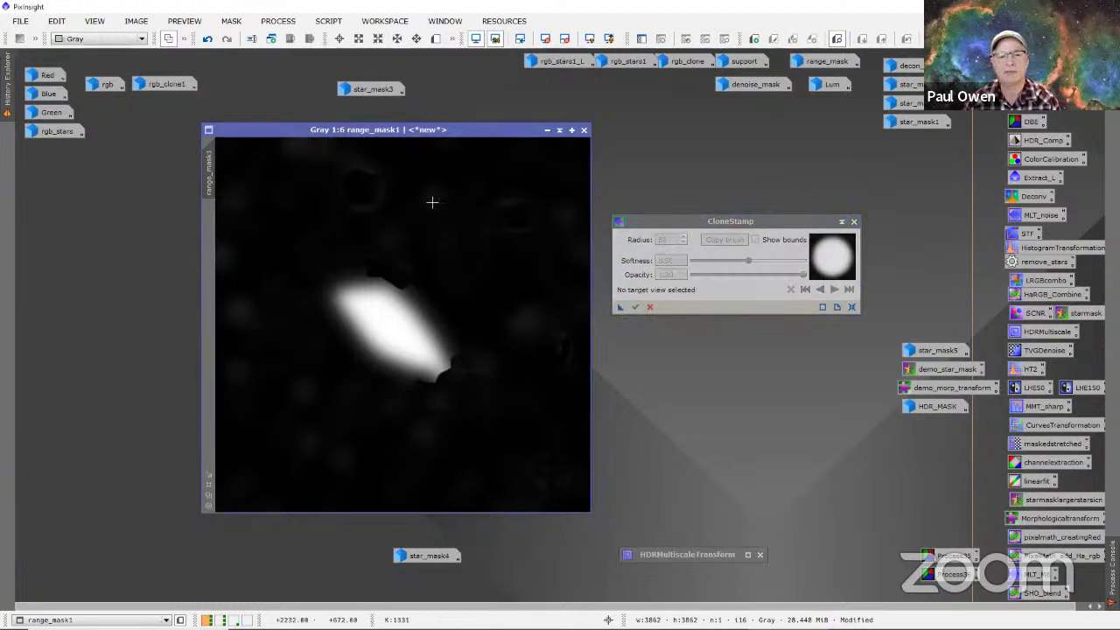
pyautogui.click(852, 221)
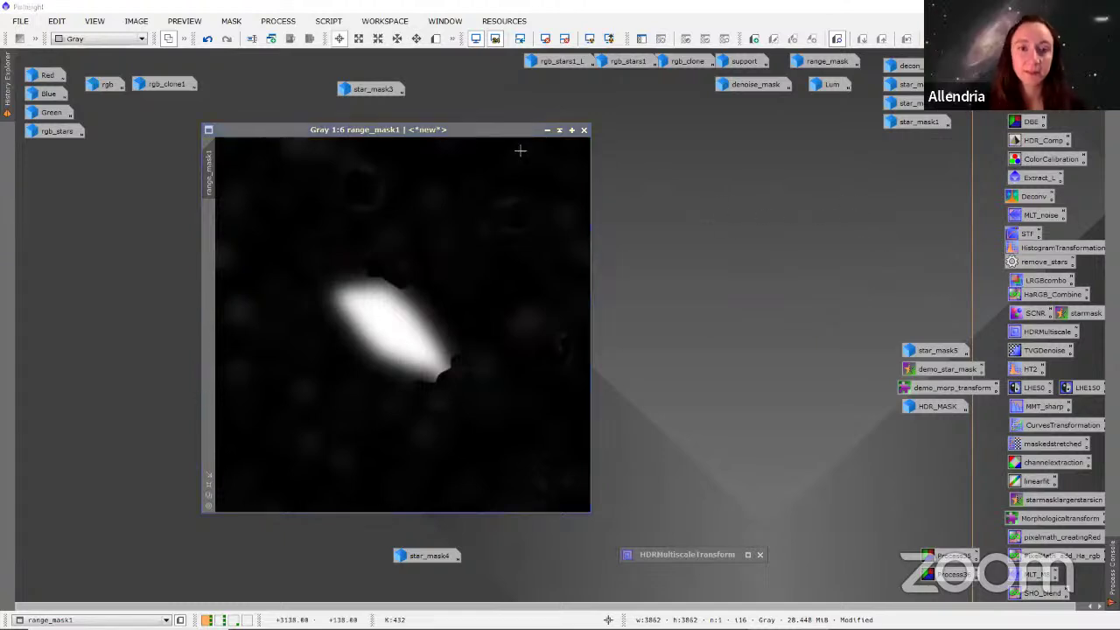
# Step: Restore the rgb image and arrange it side by side with range_mask1
pyautogui.moveTo(481, 133); pyautogui.dragTo(682, 116)
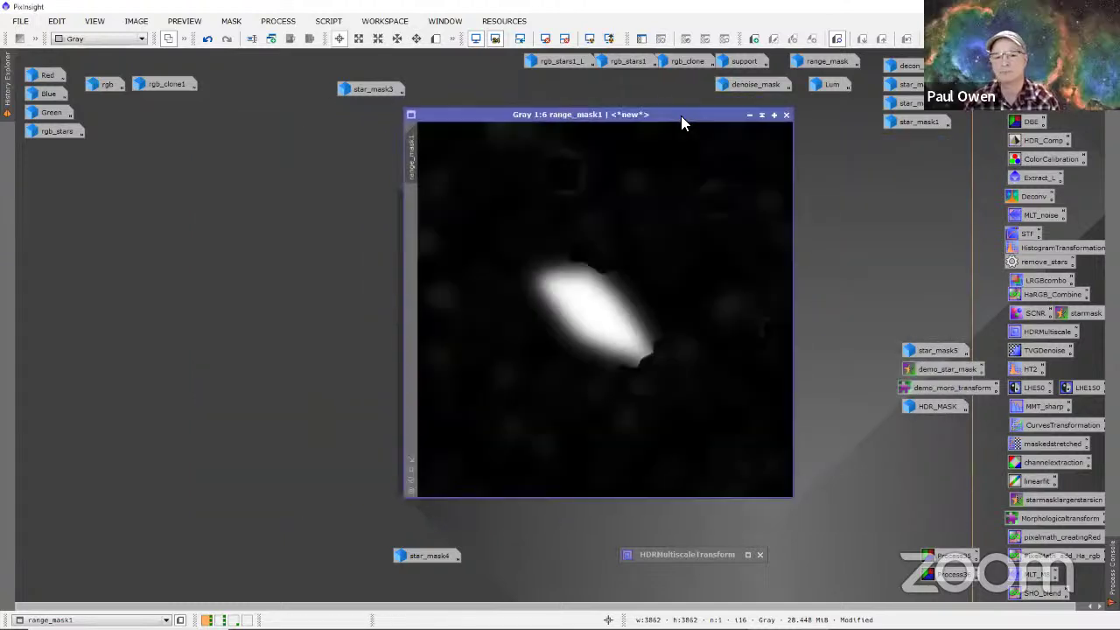
pyautogui.doubleClick(105, 84)
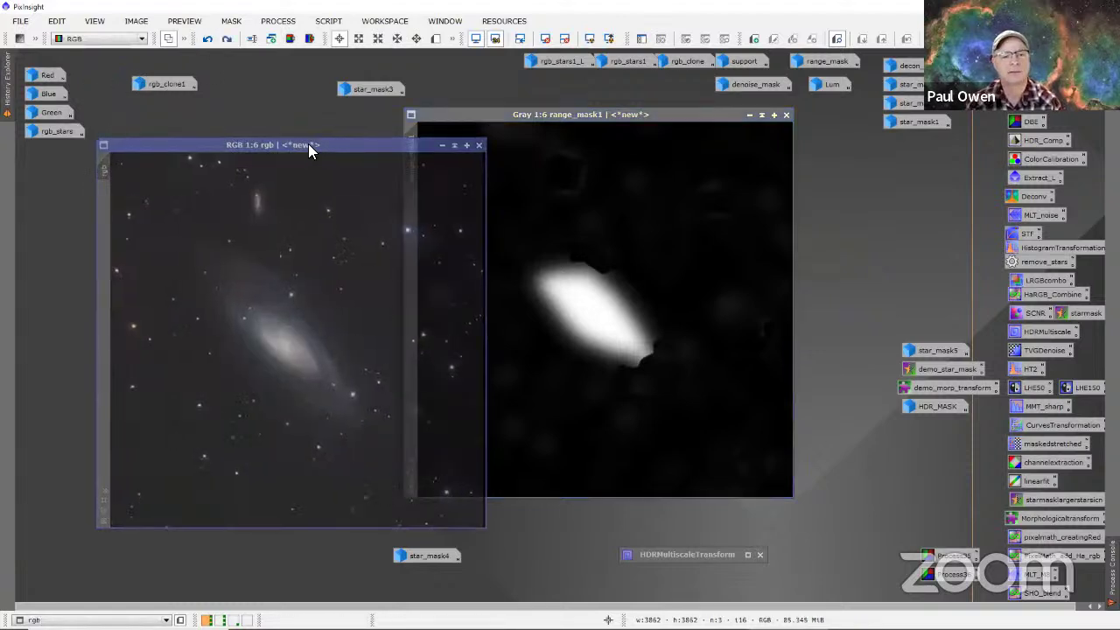
pyautogui.moveTo(307, 147); pyautogui.dragTo(261, 144)
pyautogui.moveTo(490, 121); pyautogui.dragTo(562, 144)
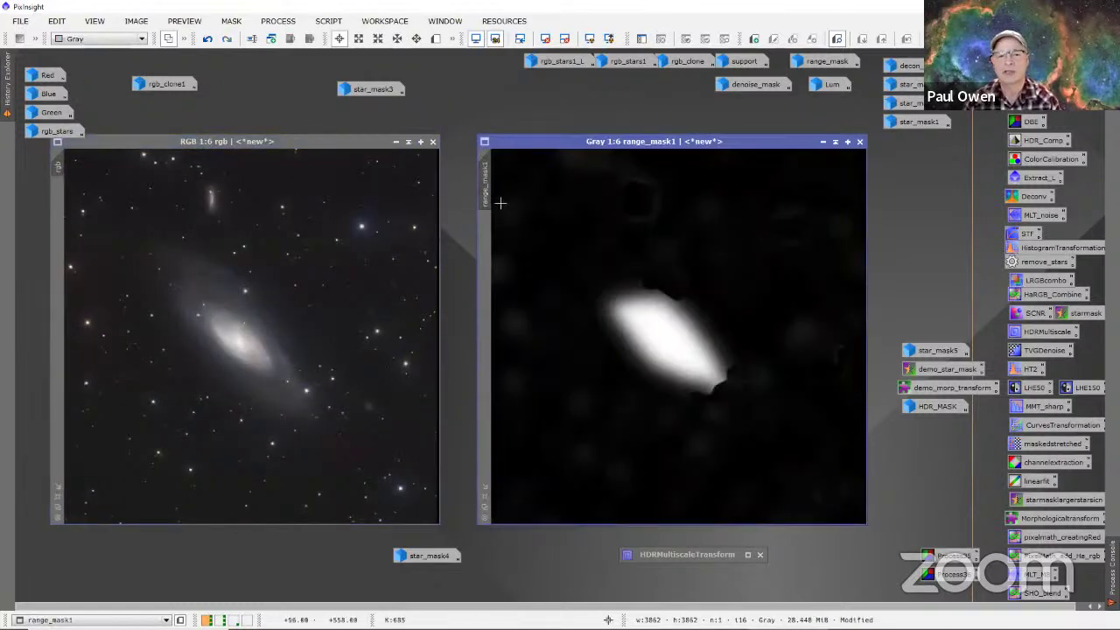
# Step: Apply range_mask1 as the mask of the rgb image, iconize range_mask1 and move the rgb image towards the workspace centre
pyautogui.moveTo(489, 180); pyautogui.dragTo(56, 226)
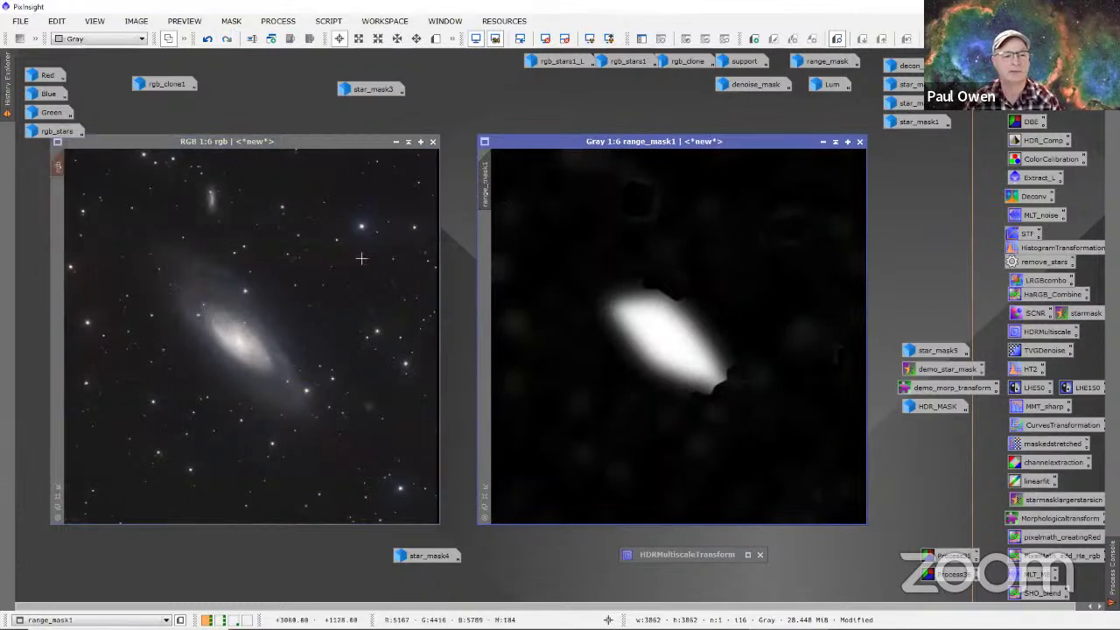
pyautogui.click(822, 142)
pyautogui.moveTo(341, 141); pyautogui.dragTo(614, 127)
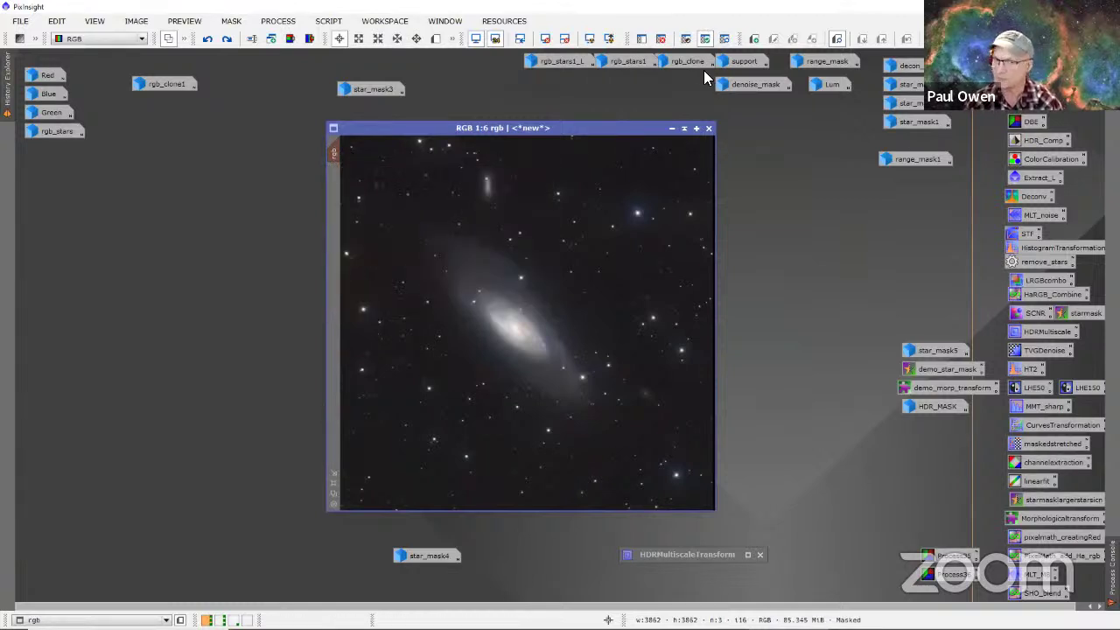
# Step: Show the red mask overlay on the rgb image to check which areas are protected, and hide it again
pyautogui.click(724, 39)
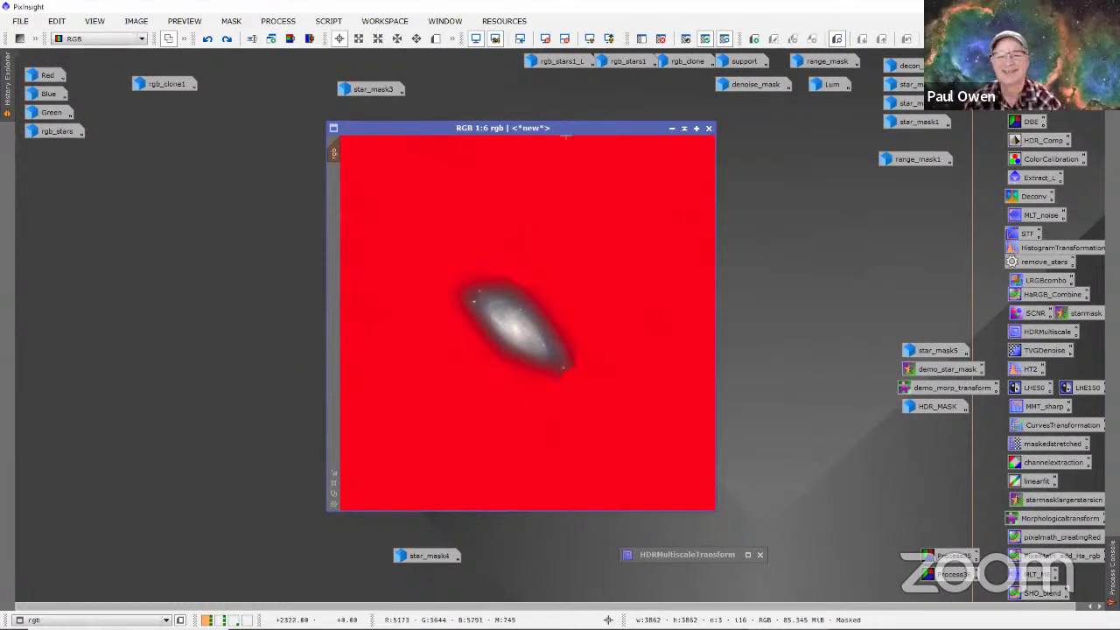
pyautogui.moveTo(568, 127); pyautogui.dragTo(547, 126)
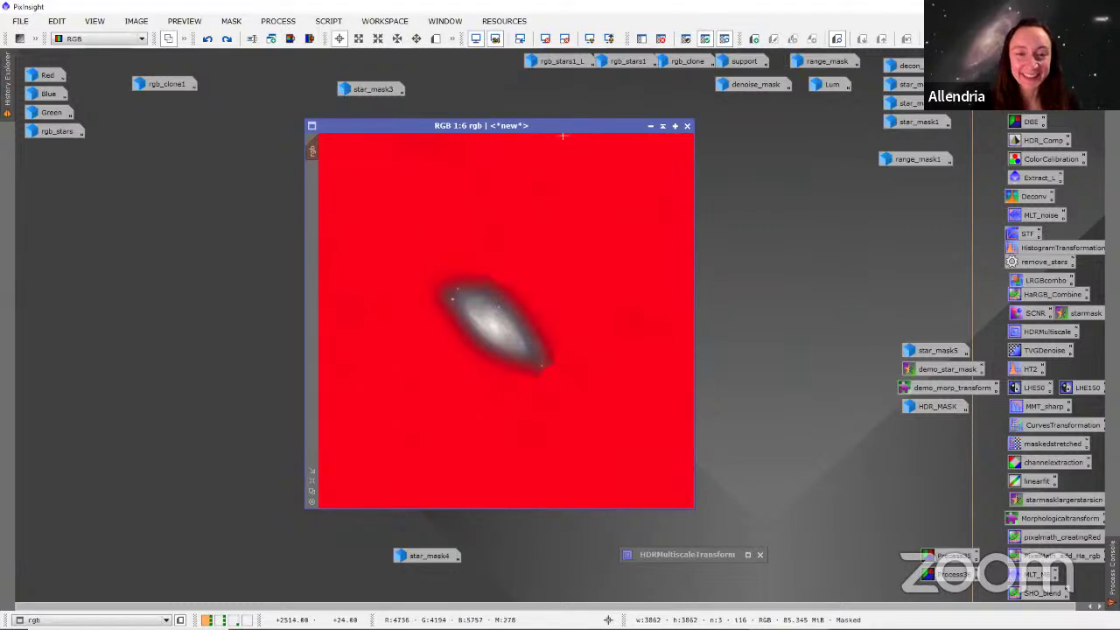
pyautogui.moveTo(598, 120); pyautogui.dragTo(549, 111)
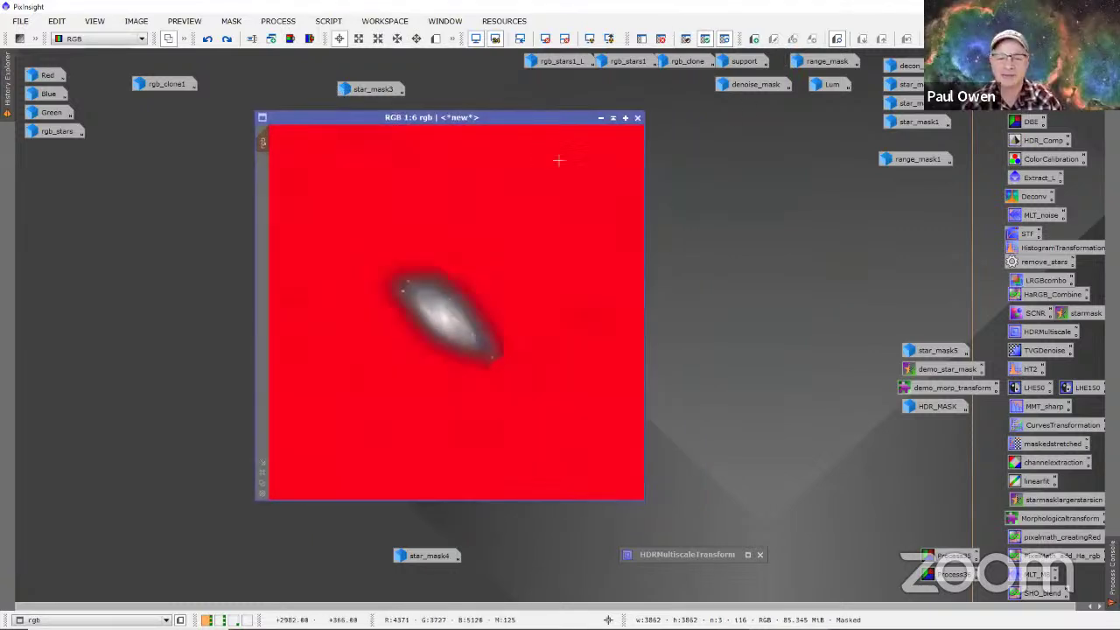
pyautogui.click(724, 40)
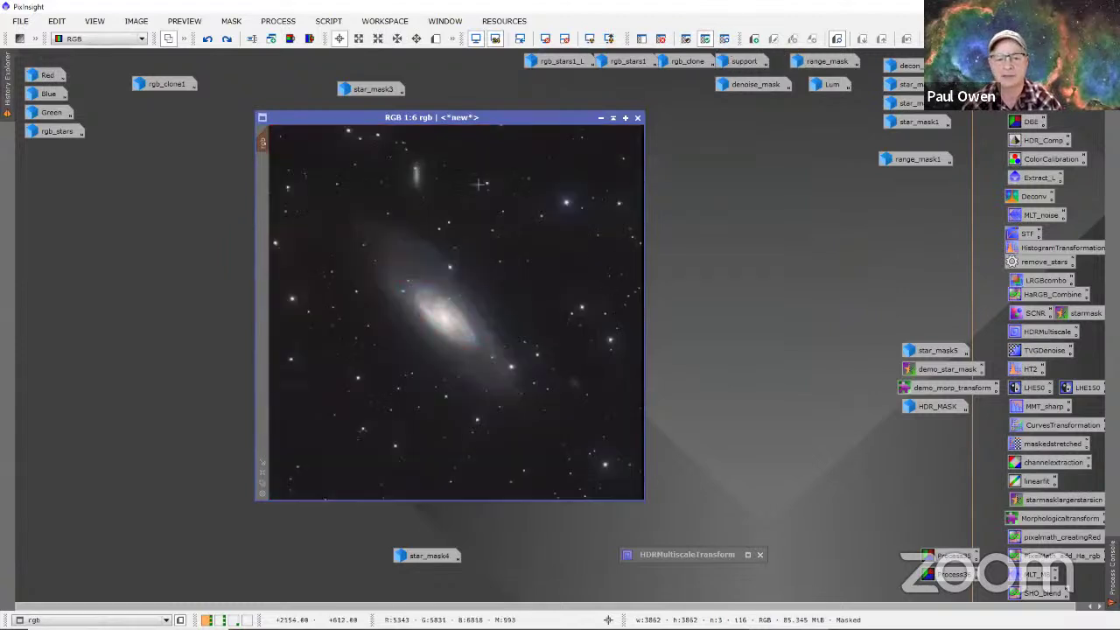
# Step: Restore the HDRMultiscaleTransform window and place it beside the masked rgb image
pyautogui.moveTo(553, 115); pyautogui.dragTo(483, 129)
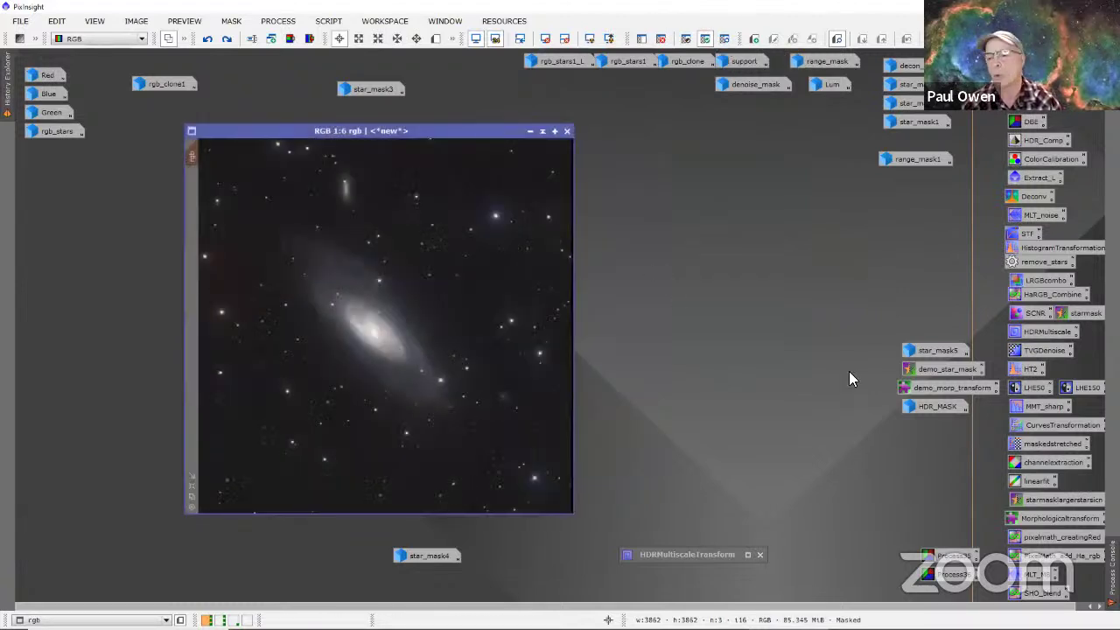
pyautogui.doubleClick(691, 556)
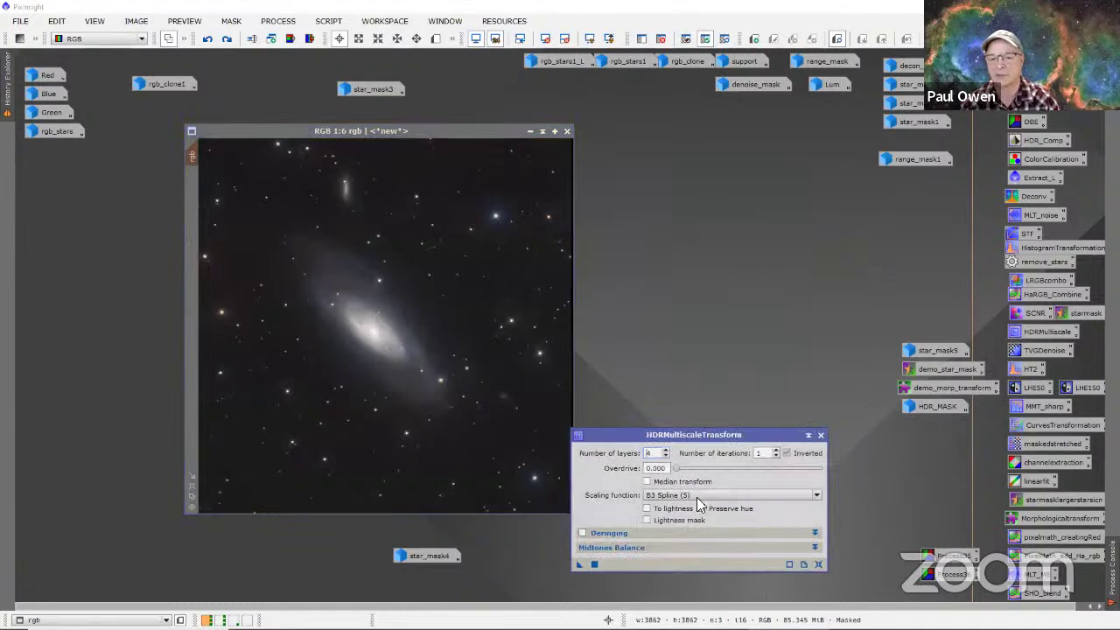
pyautogui.moveTo(641, 440); pyautogui.dragTo(673, 159)
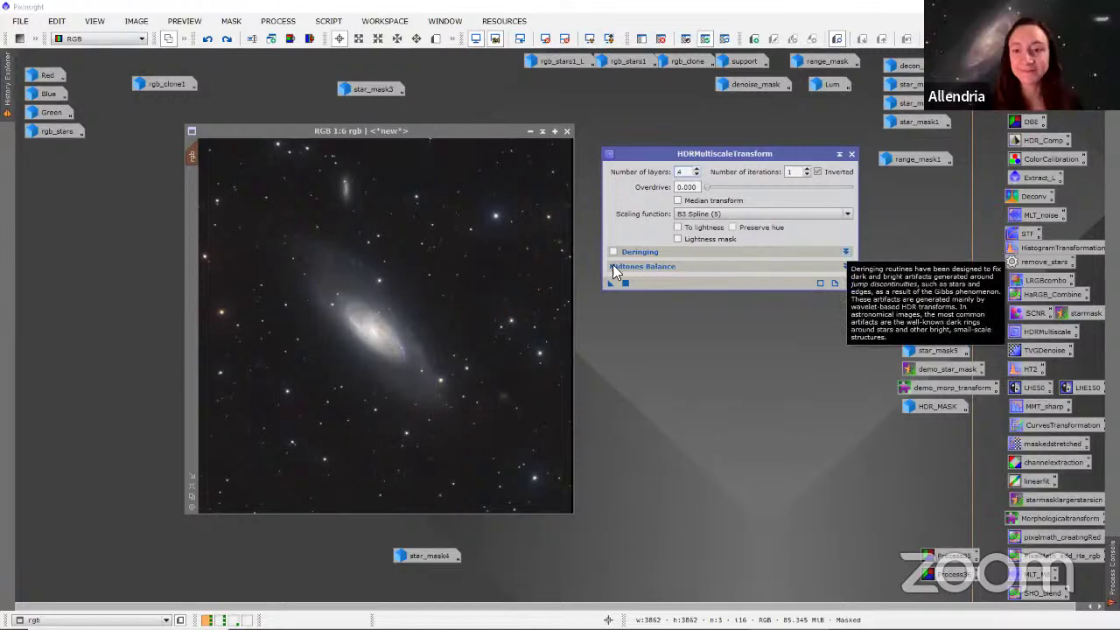
# Step: Try enabling the Deringing and Median transform options of HDRMultiscaleTransform and switch both off again
pyautogui.click(846, 253)
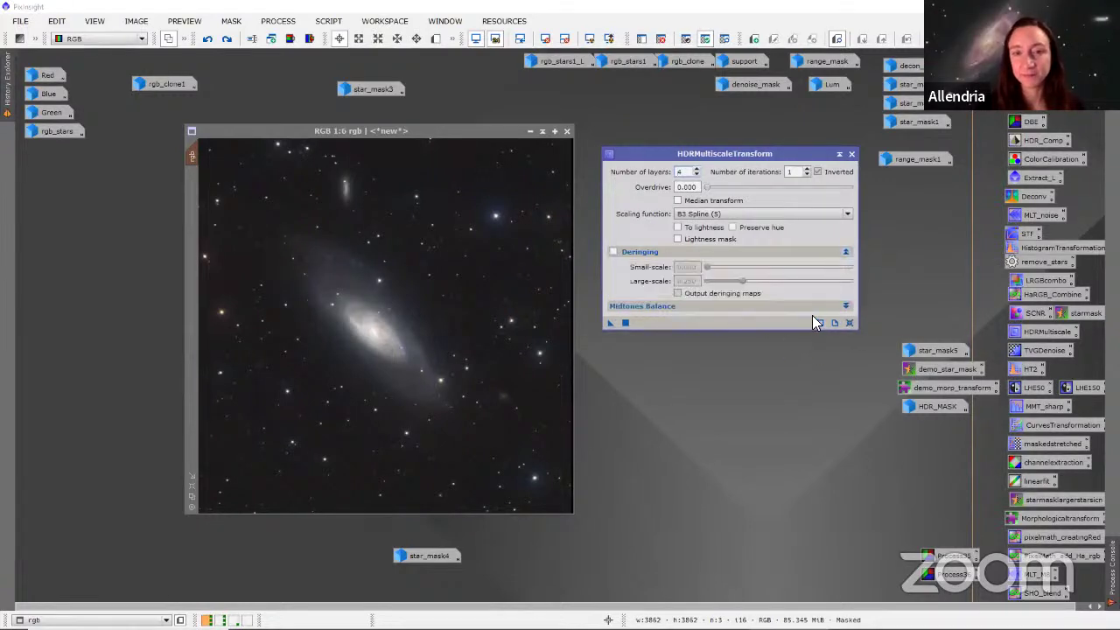
pyautogui.click(613, 253)
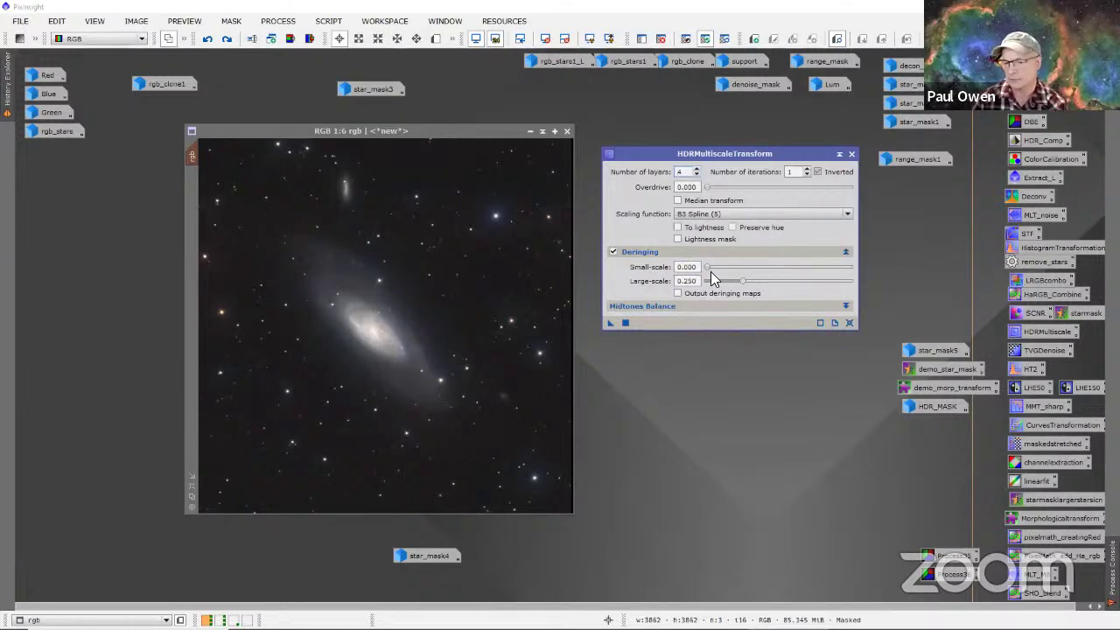
pyautogui.click(612, 252)
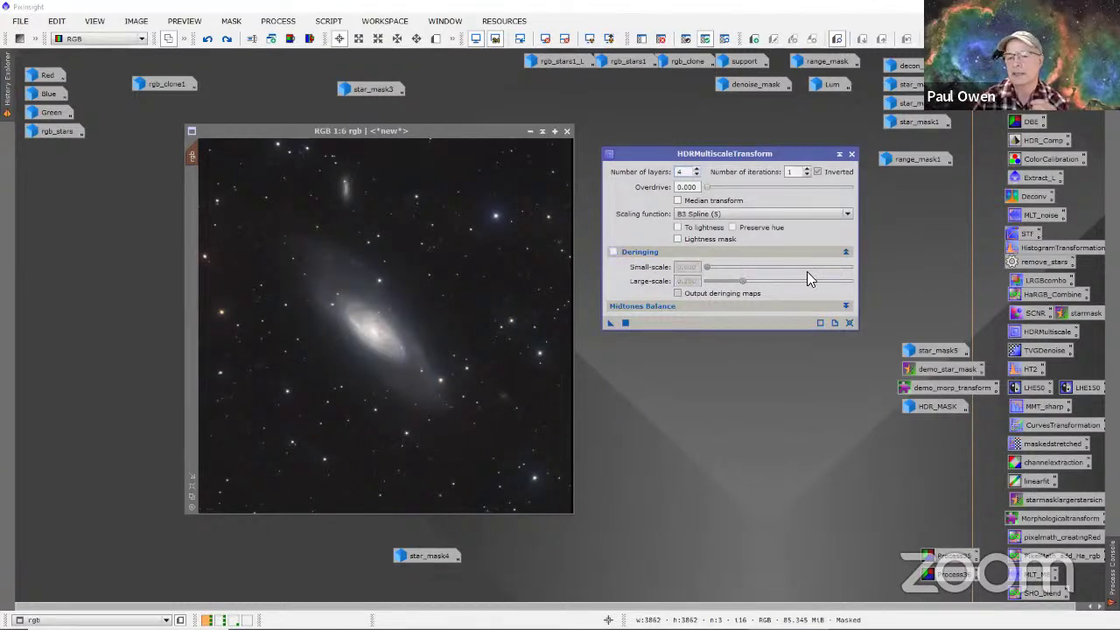
pyautogui.click(846, 251)
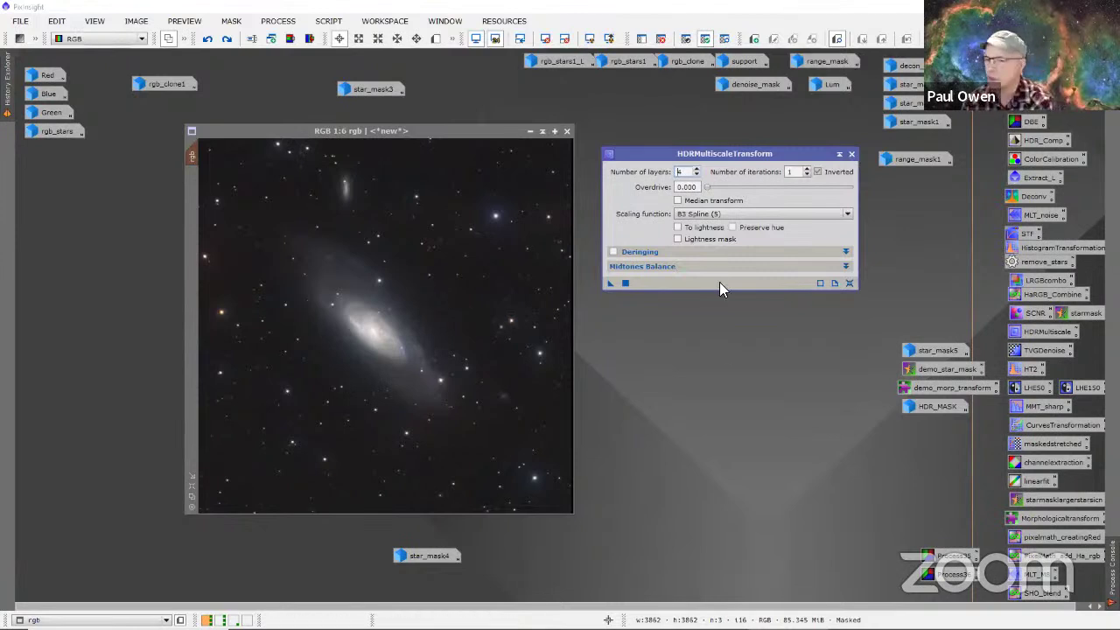
pyautogui.click(678, 202)
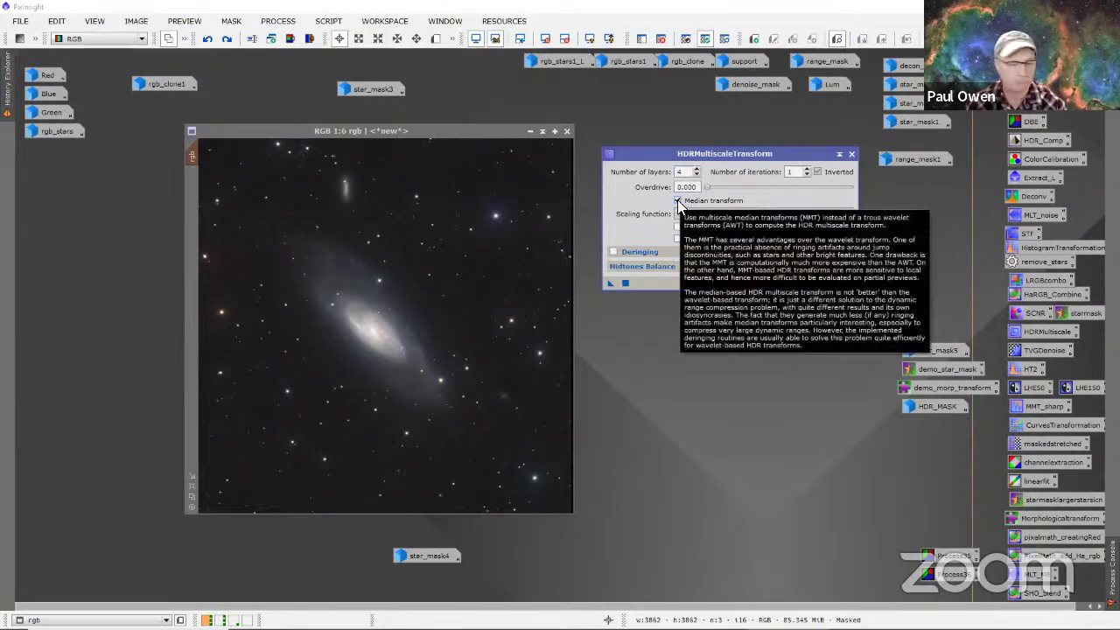
pyautogui.click(678, 201)
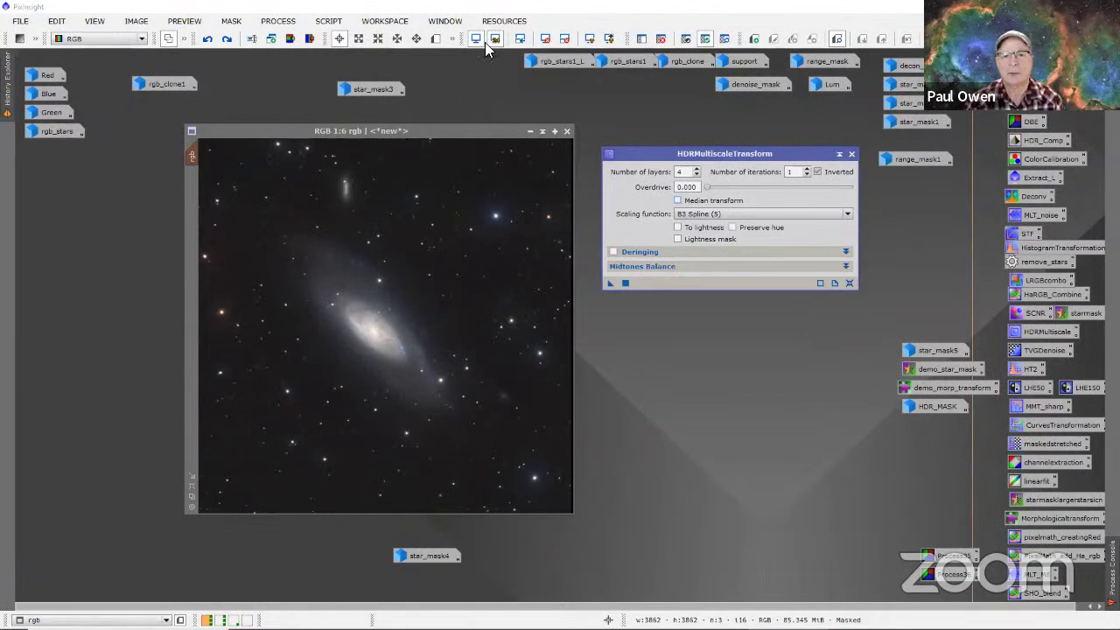
# Step: Create a preview around the galaxy core on the rgb image, open it and centre the core in view
pyautogui.click(435, 38)
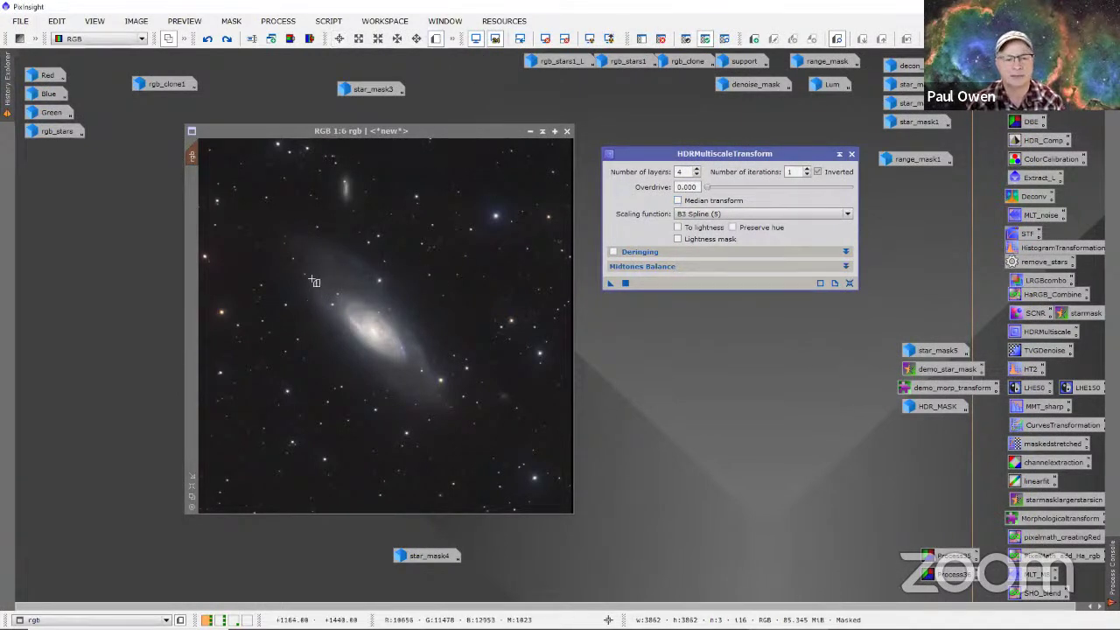
pyautogui.moveTo(313, 286); pyautogui.dragTo(451, 430)
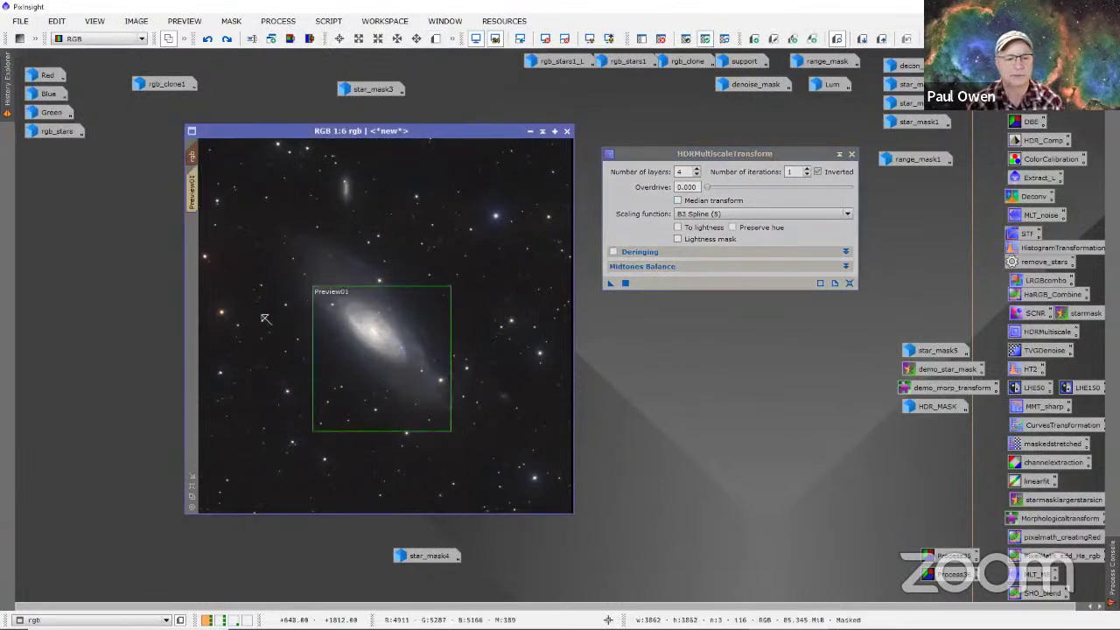
pyautogui.click(194, 197)
pyautogui.scroll(-1, 452, 354)
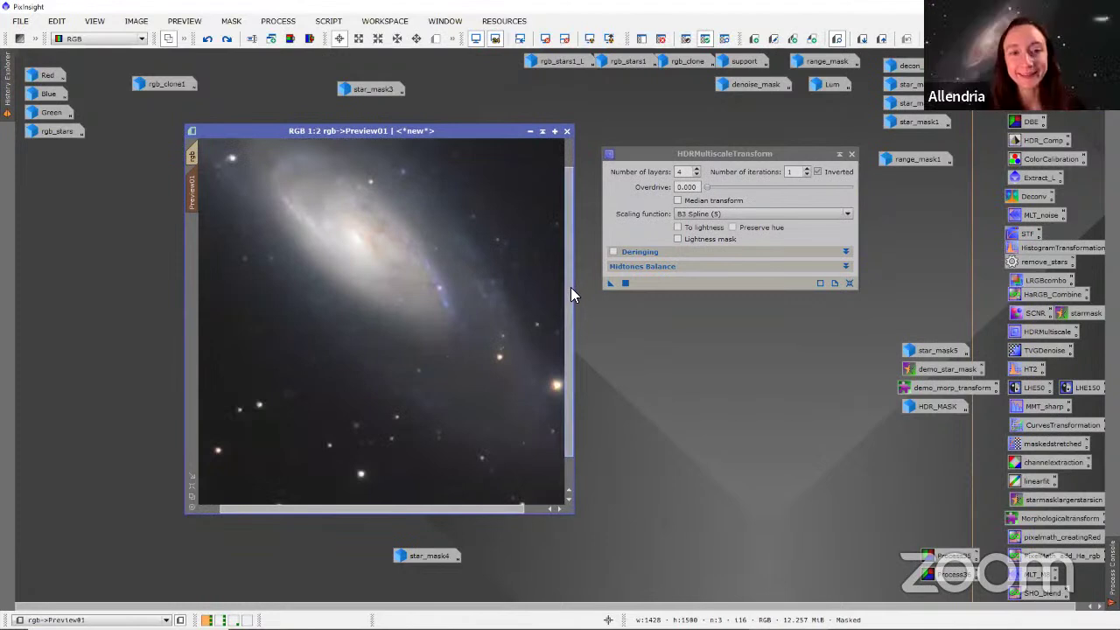
pyautogui.moveTo(571, 294); pyautogui.dragTo(565, 246)
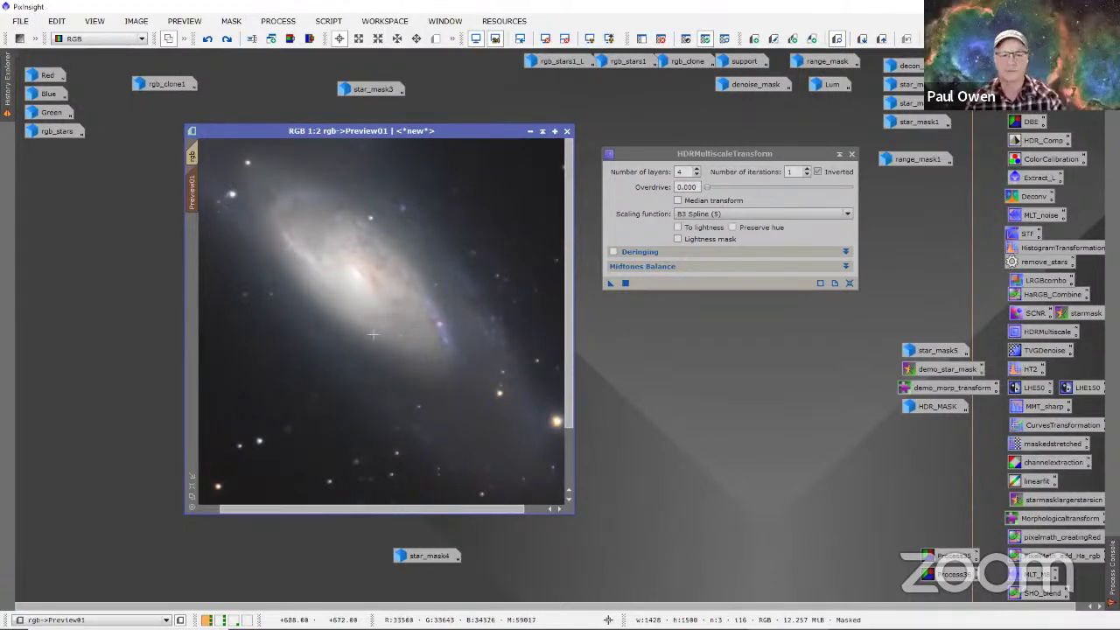
pyautogui.scroll(-1, 378, 330)
pyautogui.scroll(1, 381, 330)
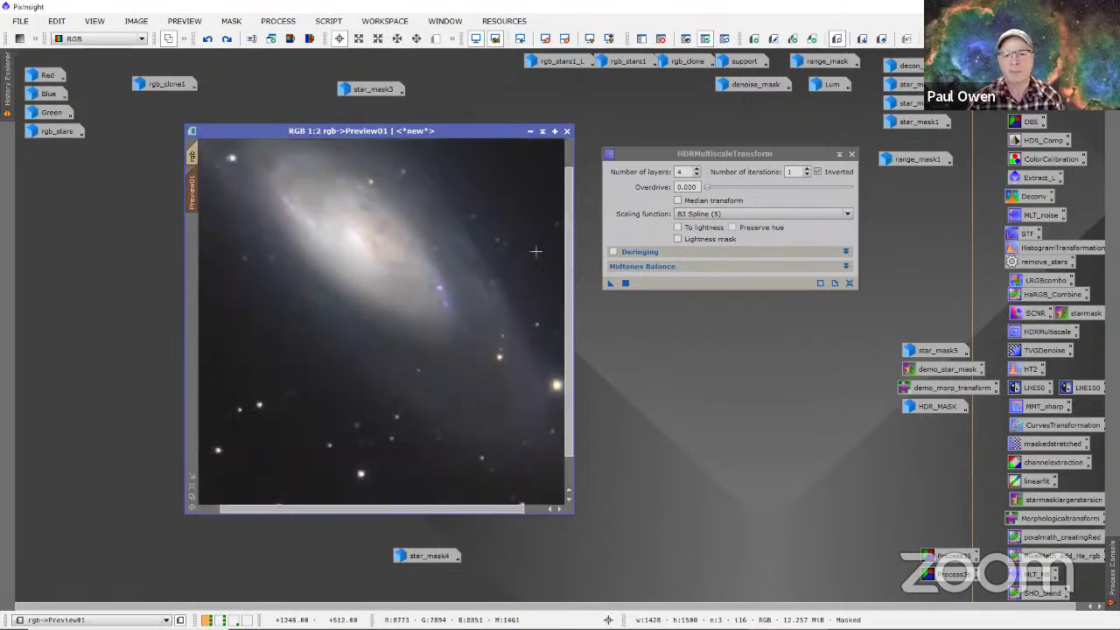
pyautogui.moveTo(569, 261); pyautogui.dragTo(570, 231)
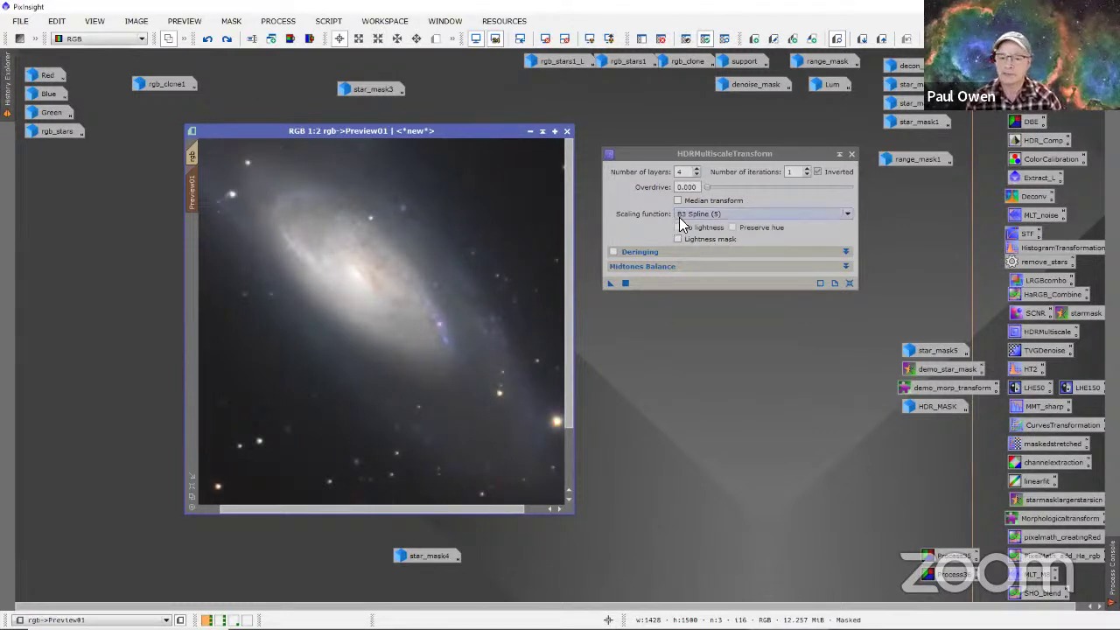
# Step: Enable To lightness and Lightness mask, set 6 layers, and apply HDRMultiscaleTransform to Preview01
pyautogui.click(627, 149)
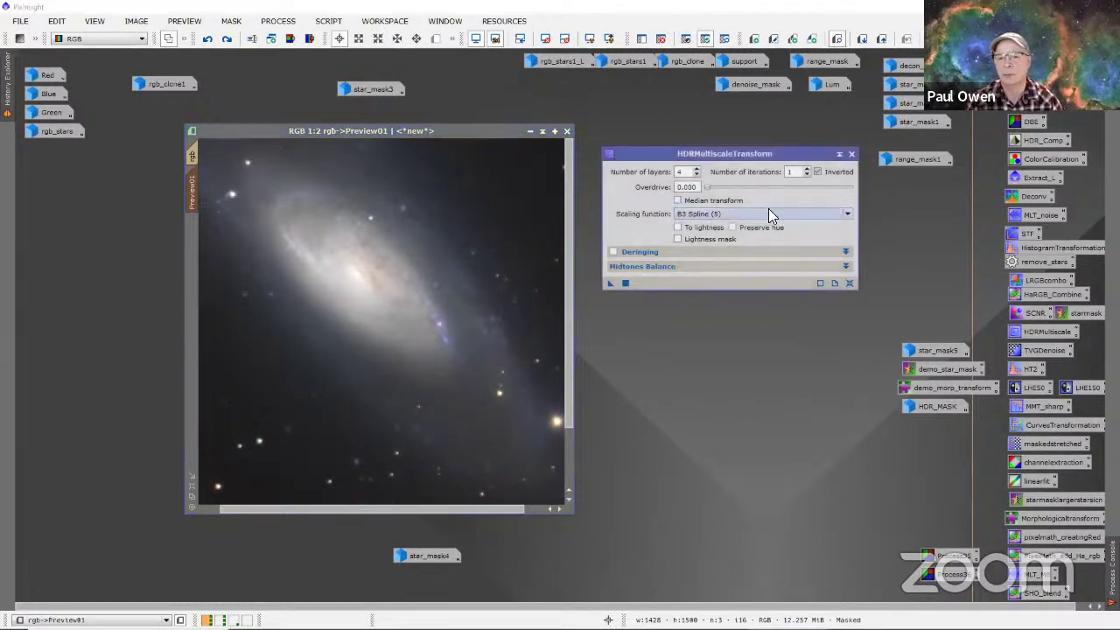
pyautogui.click(677, 229)
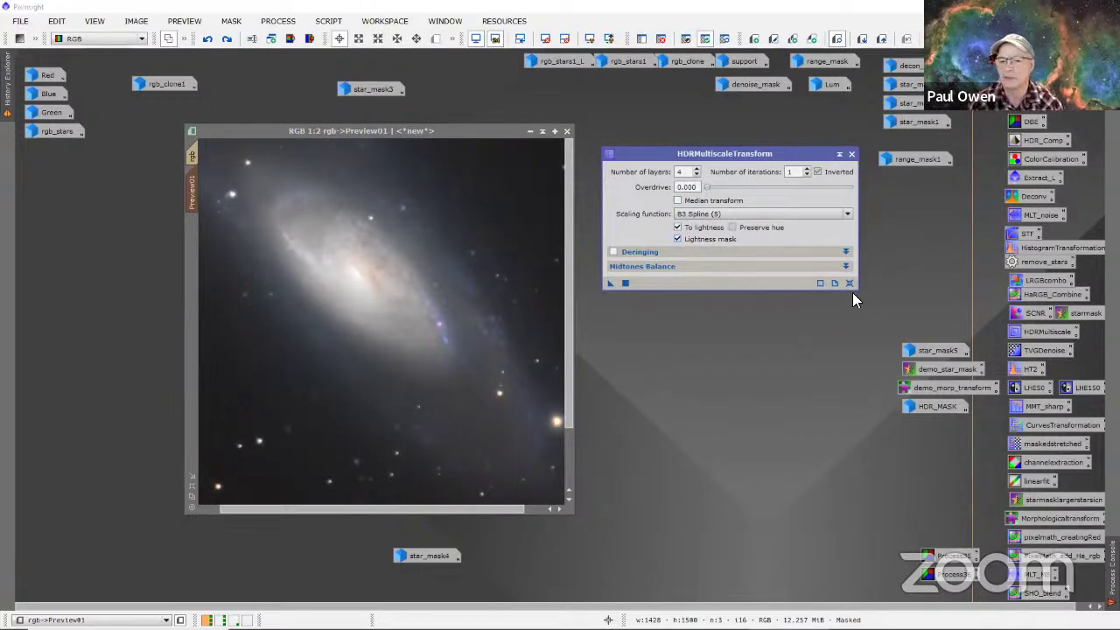
pyautogui.click(696, 173)
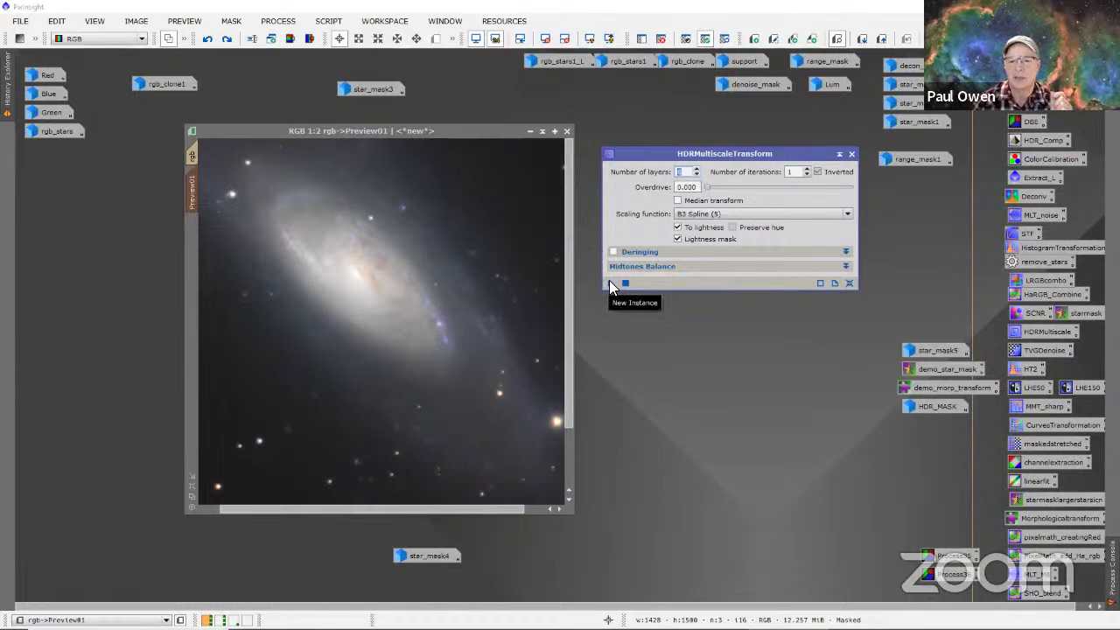
pyautogui.moveTo(608, 284); pyautogui.dragTo(405, 311)
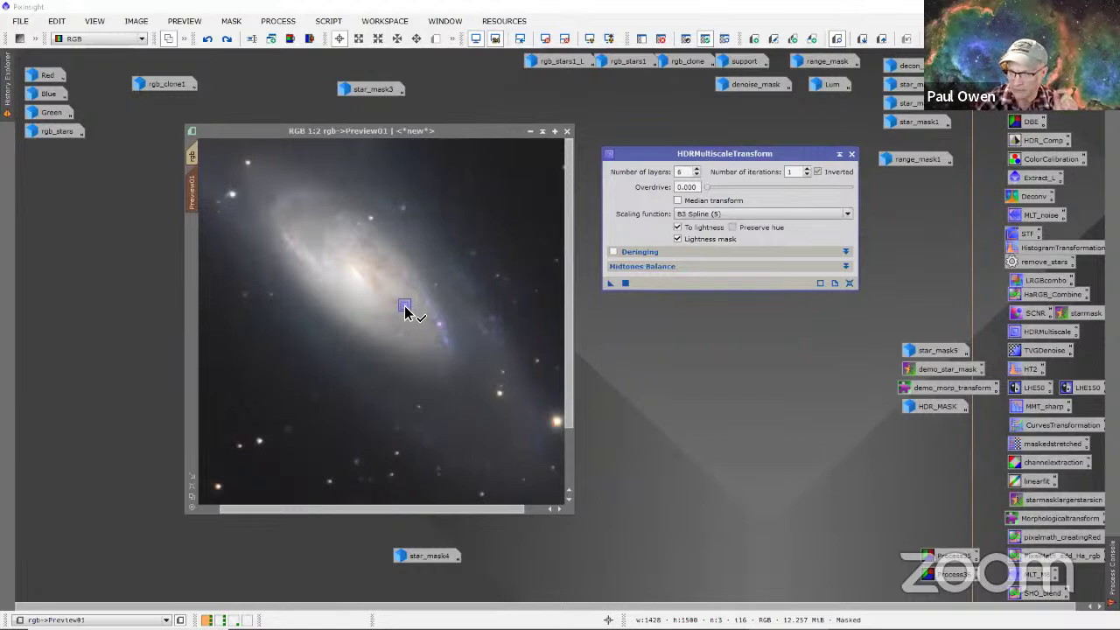
pyautogui.moveTo(405, 310); pyautogui.dragTo(404, 311)
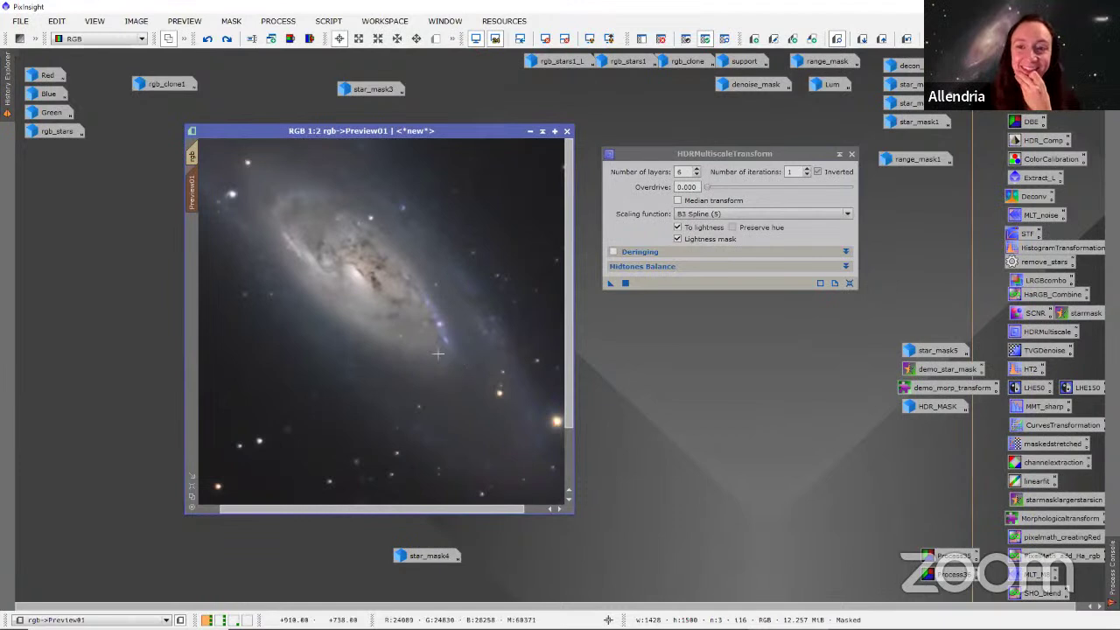
# Step: Compare Preview01 before and after the 6-layer HDRMultiscaleTransform, examining the dust detail in the galaxy core at 1:1
pyautogui.scroll(1, 425, 332)
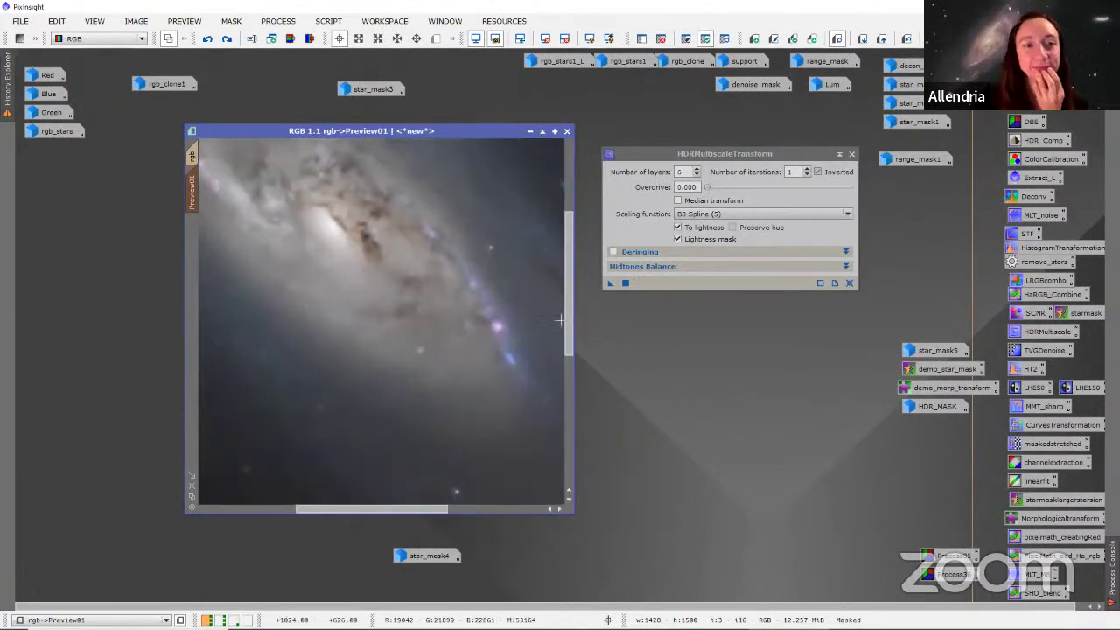
pyautogui.moveTo(567, 325); pyautogui.dragTo(563, 256)
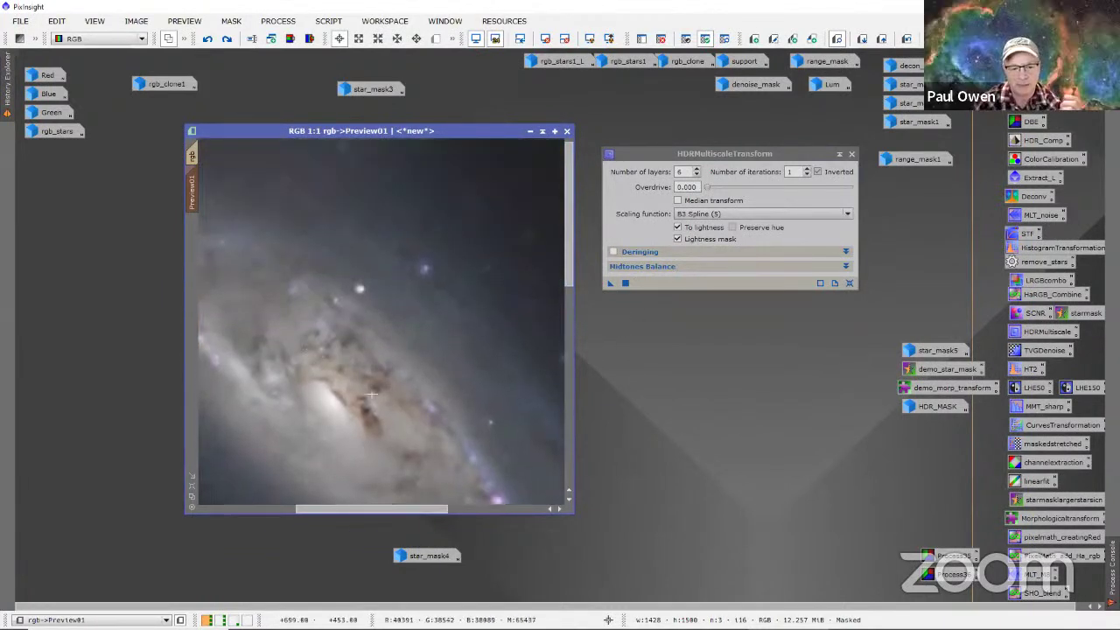
pyautogui.click(904, 38)
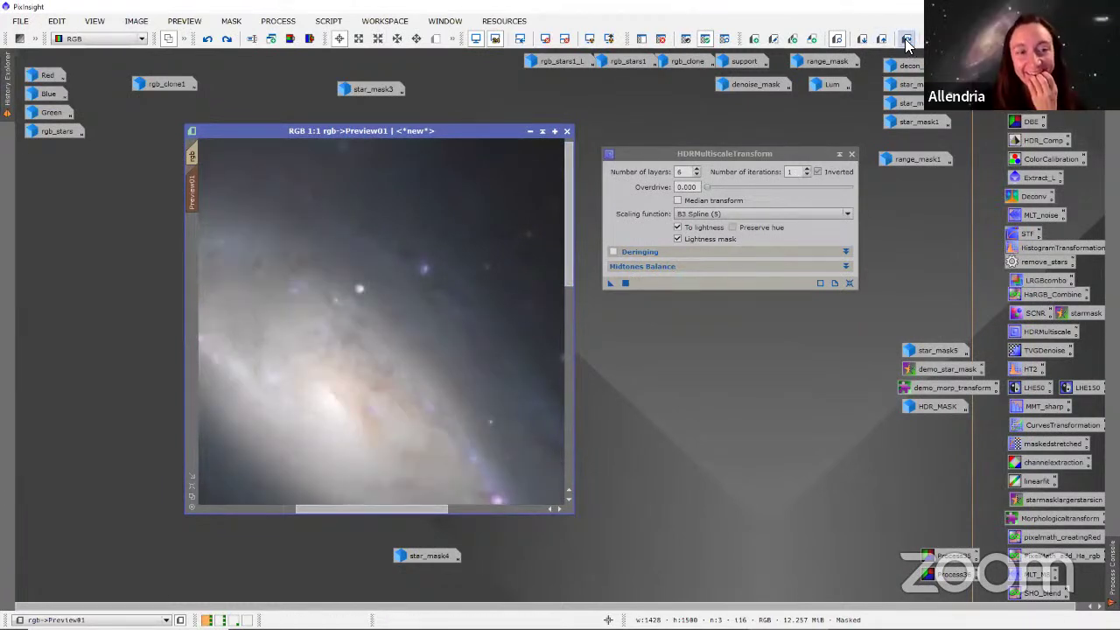
pyautogui.click(904, 39)
pyautogui.click(904, 38)
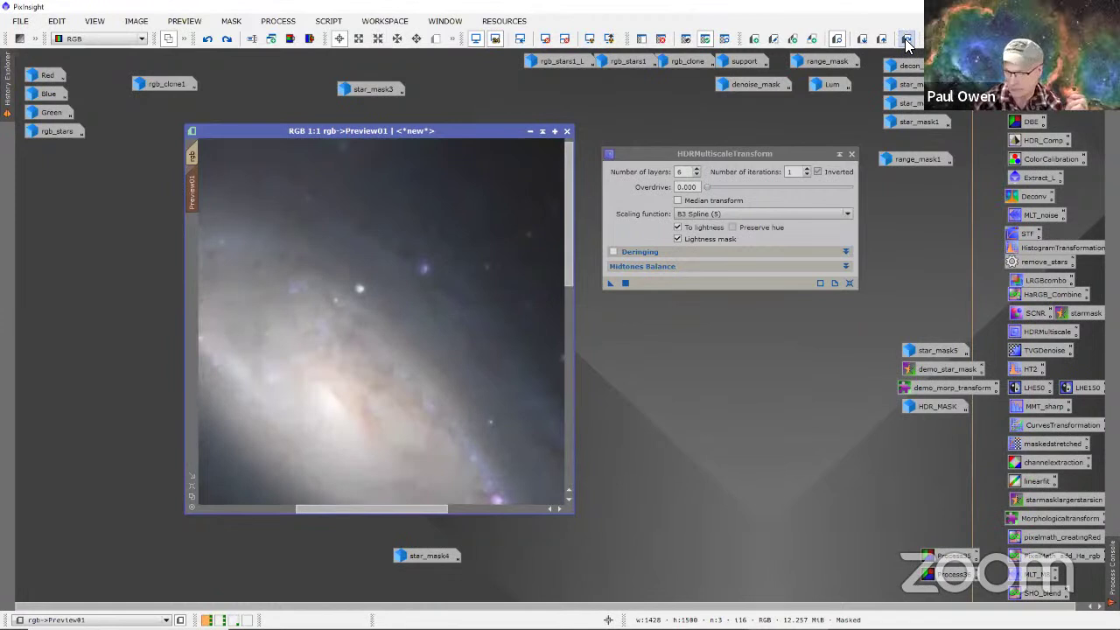
pyautogui.click(905, 39)
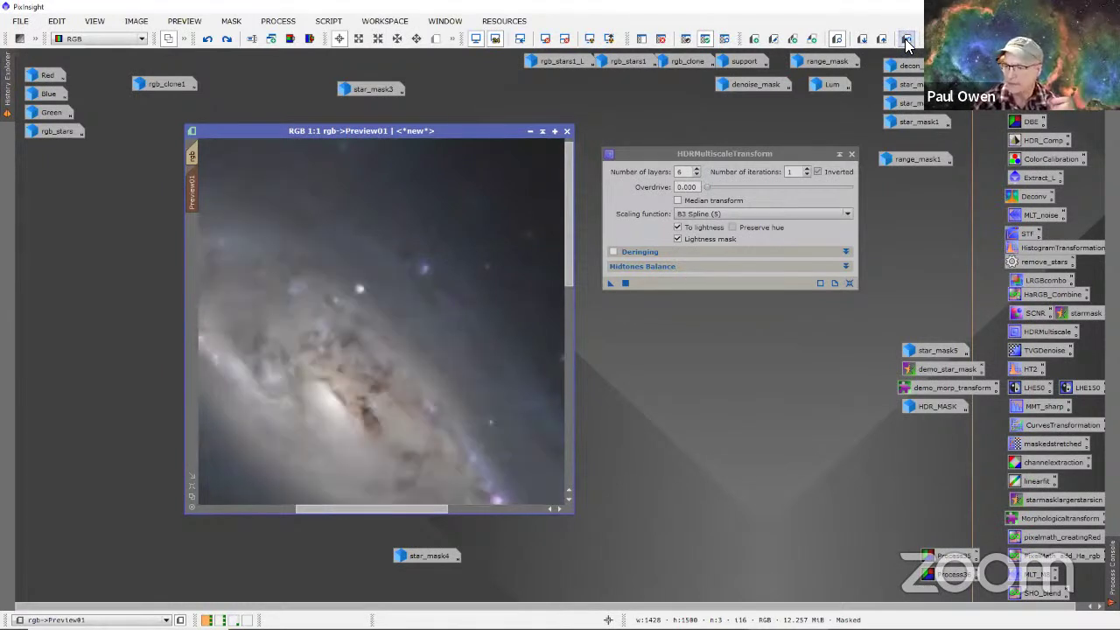
pyautogui.click(904, 38)
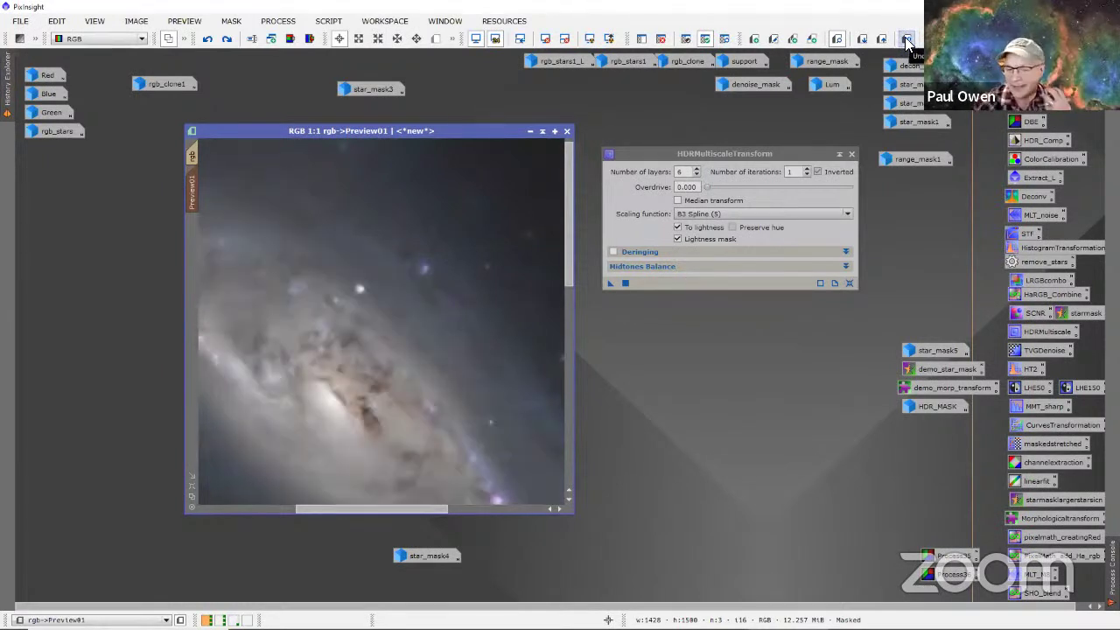
pyautogui.click(904, 39)
pyautogui.click(905, 38)
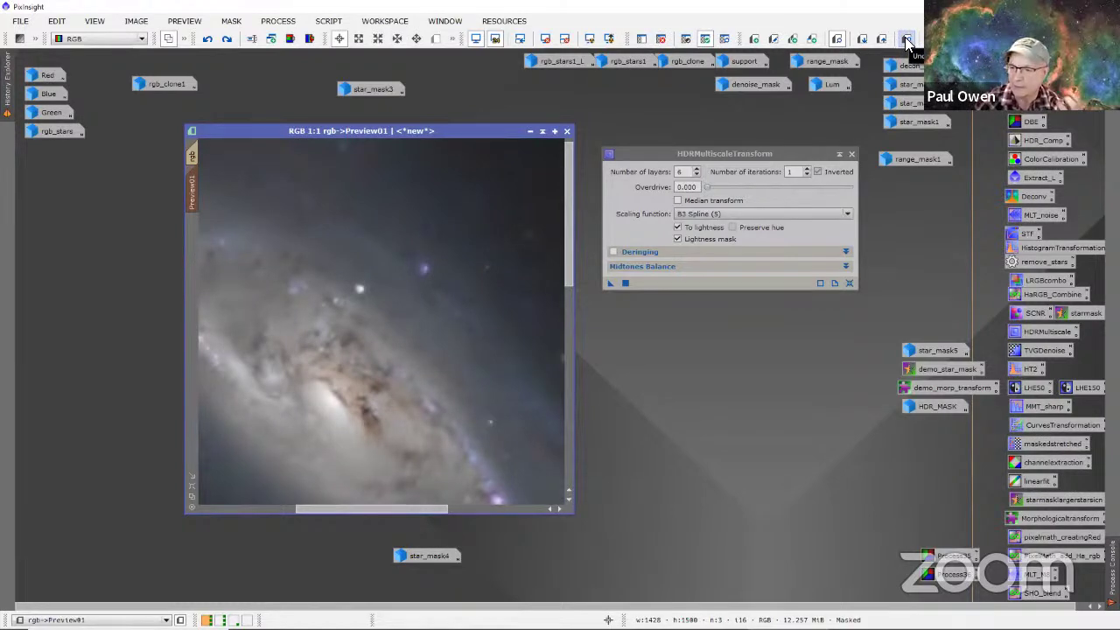
pyautogui.click(904, 39)
pyautogui.click(903, 38)
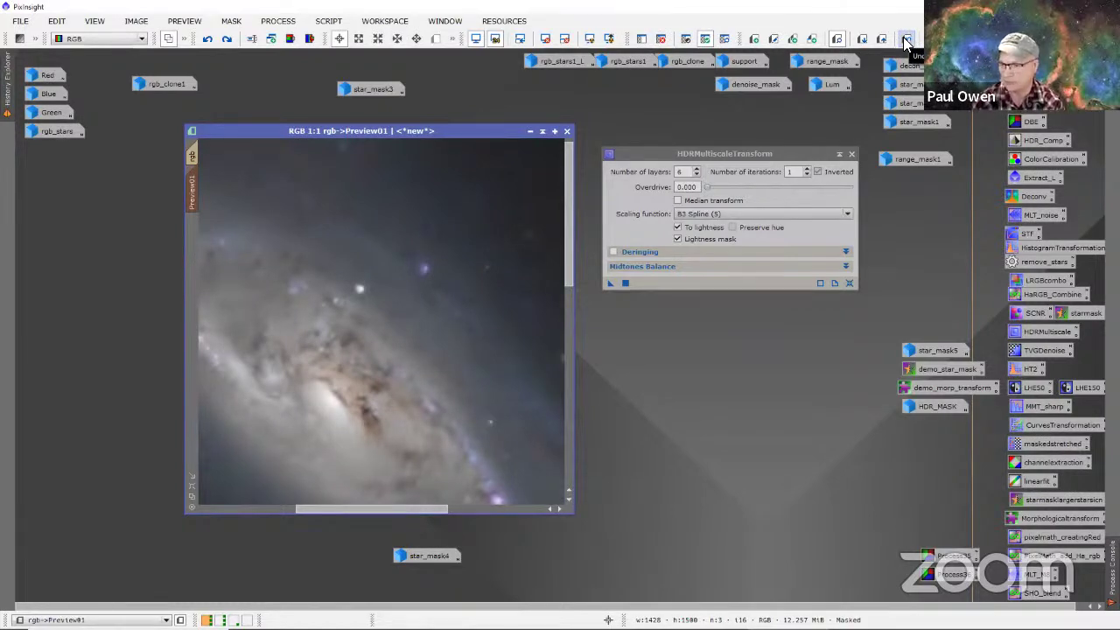
pyautogui.click(904, 38)
pyautogui.click(905, 39)
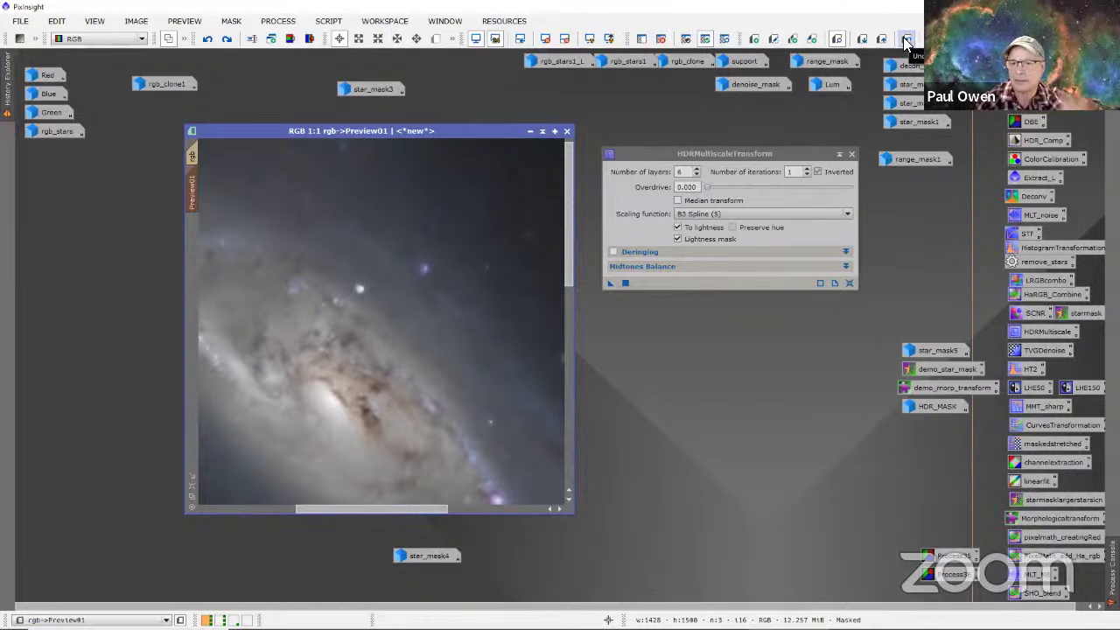
pyautogui.click(904, 39)
pyautogui.click(905, 38)
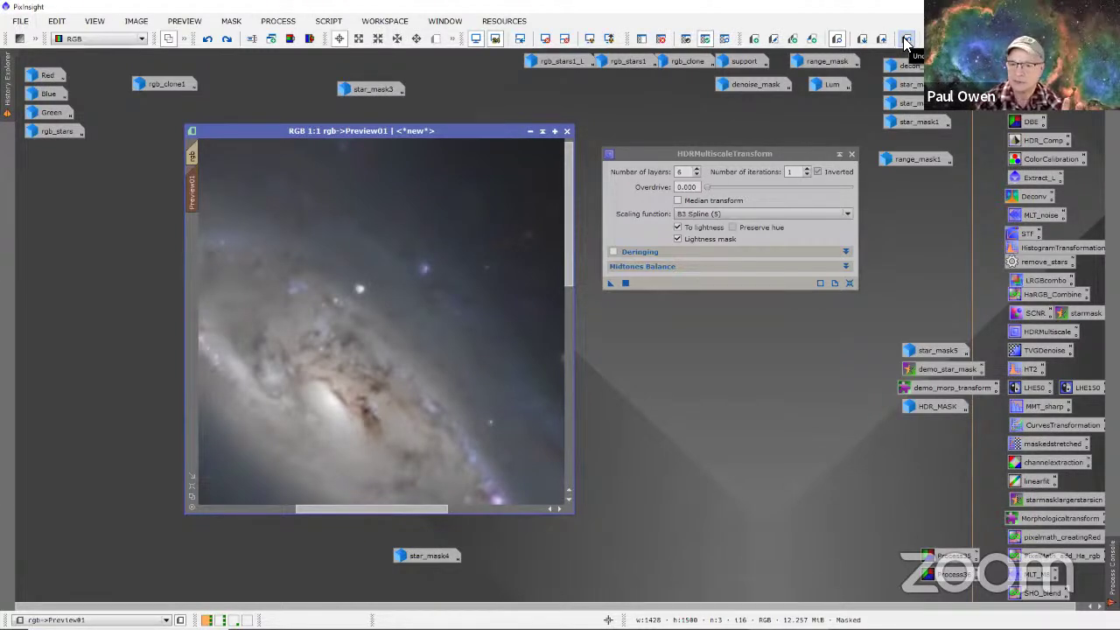
pyautogui.click(904, 39)
pyautogui.click(904, 38)
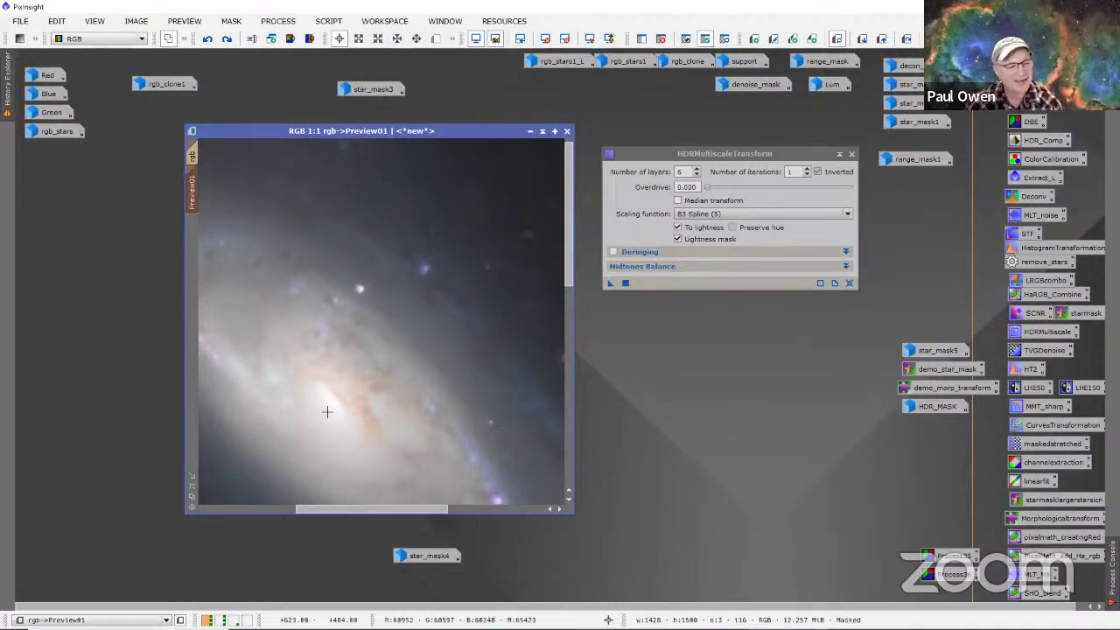
pyautogui.hotkey('ctrl', 'shift', 'z')
pyautogui.hotkey('ctrl', 'shift', 'z')
# Step: Set the number of layers to 8, apply HDRMultiscaleTransform to Preview01 and inspect the galaxy core
pyautogui.scroll(-1, 389, 399)
pyautogui.scroll(1, 400, 395)
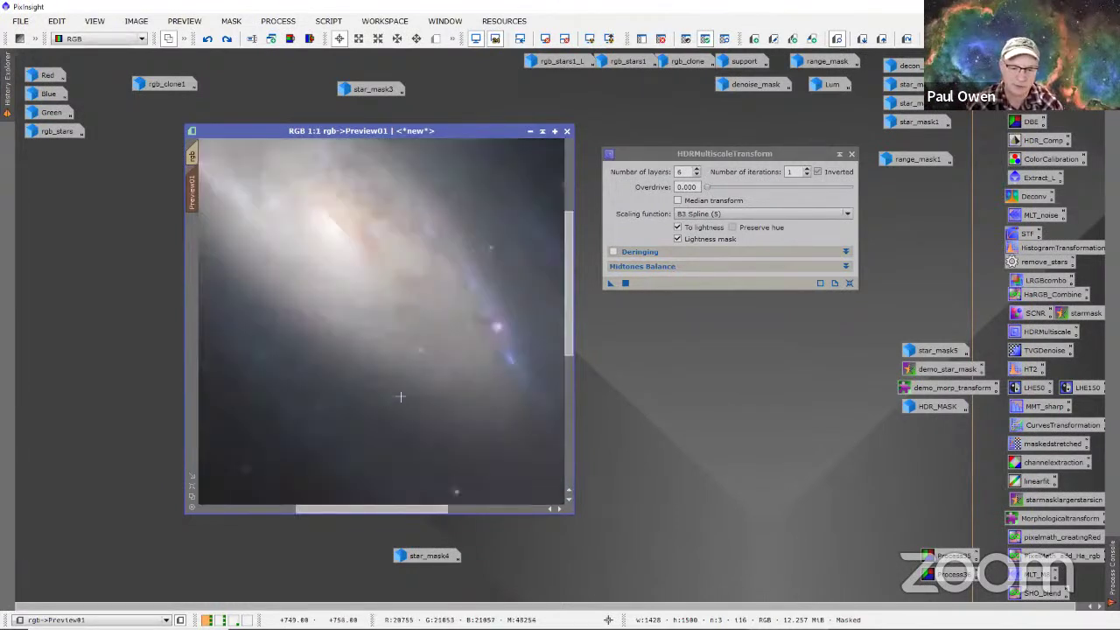
pyautogui.moveTo(572, 329); pyautogui.dragTo(567, 290)
pyautogui.moveTo(412, 508); pyautogui.dragTo(396, 508)
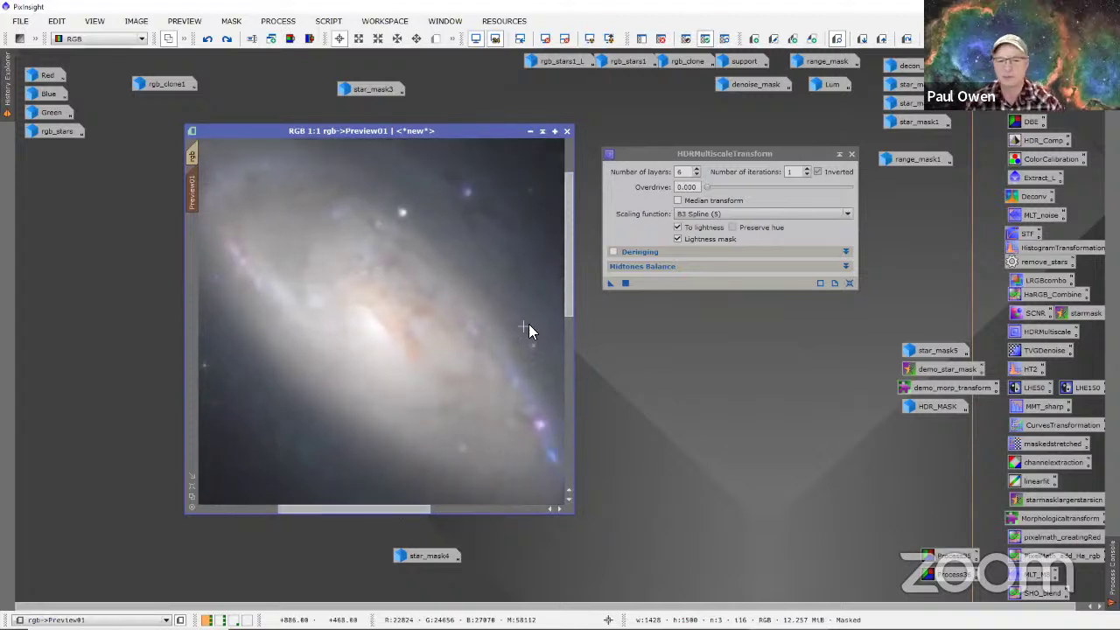
pyautogui.click(696, 171)
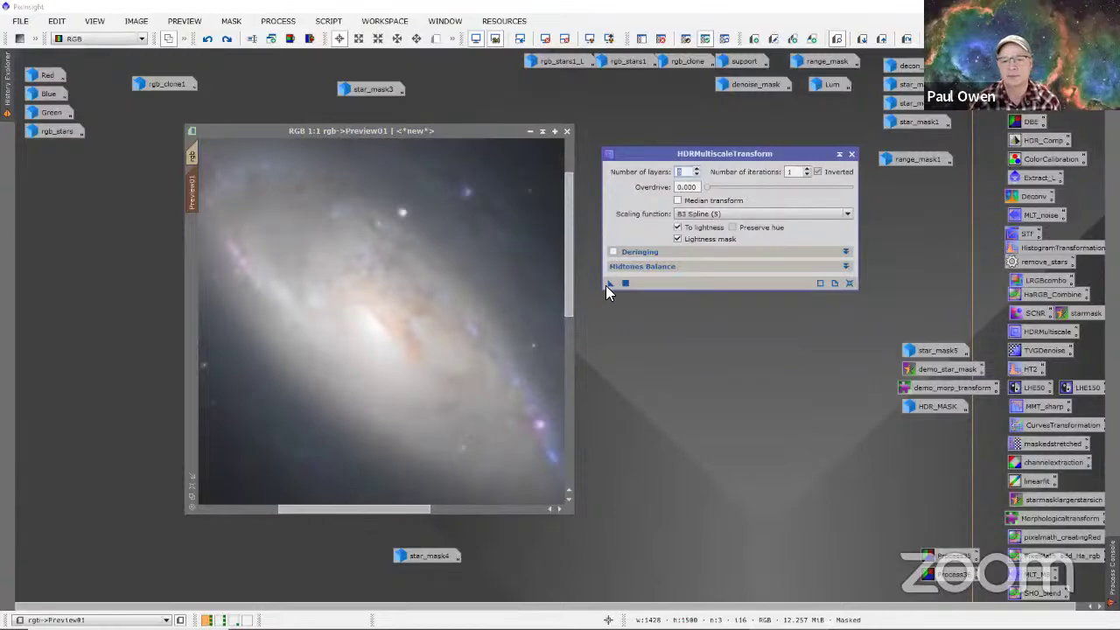
pyautogui.write('8')
pyautogui.moveTo(610, 282); pyautogui.dragTo(484, 331)
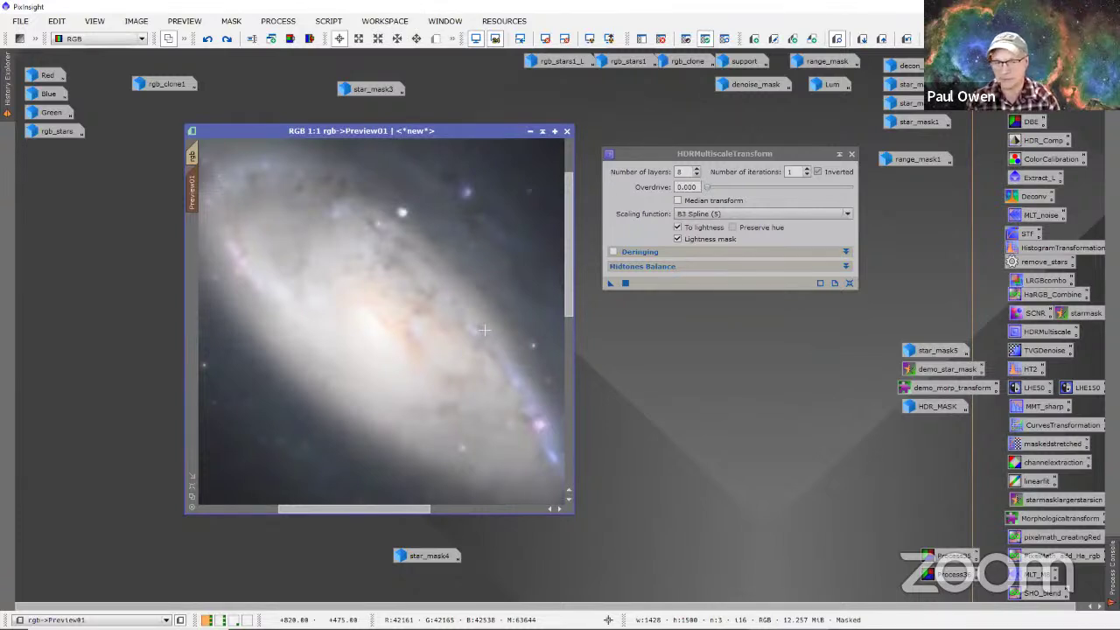
pyautogui.scroll(-2, 394, 349)
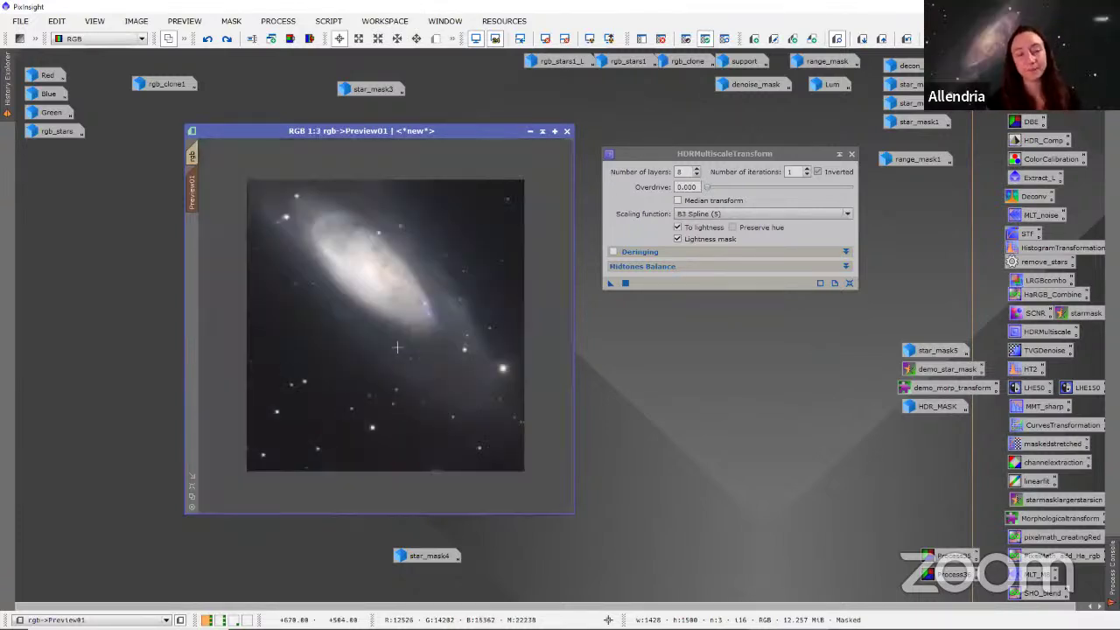
pyautogui.scroll(2, 551, 291)
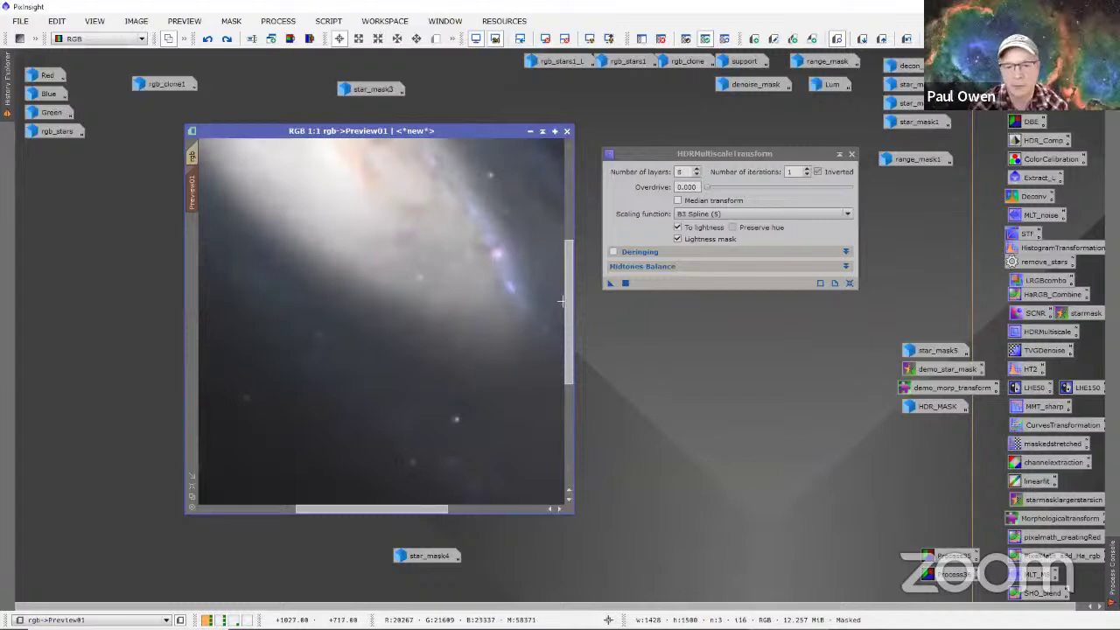
pyautogui.moveTo(566, 317); pyautogui.dragTo(571, 238)
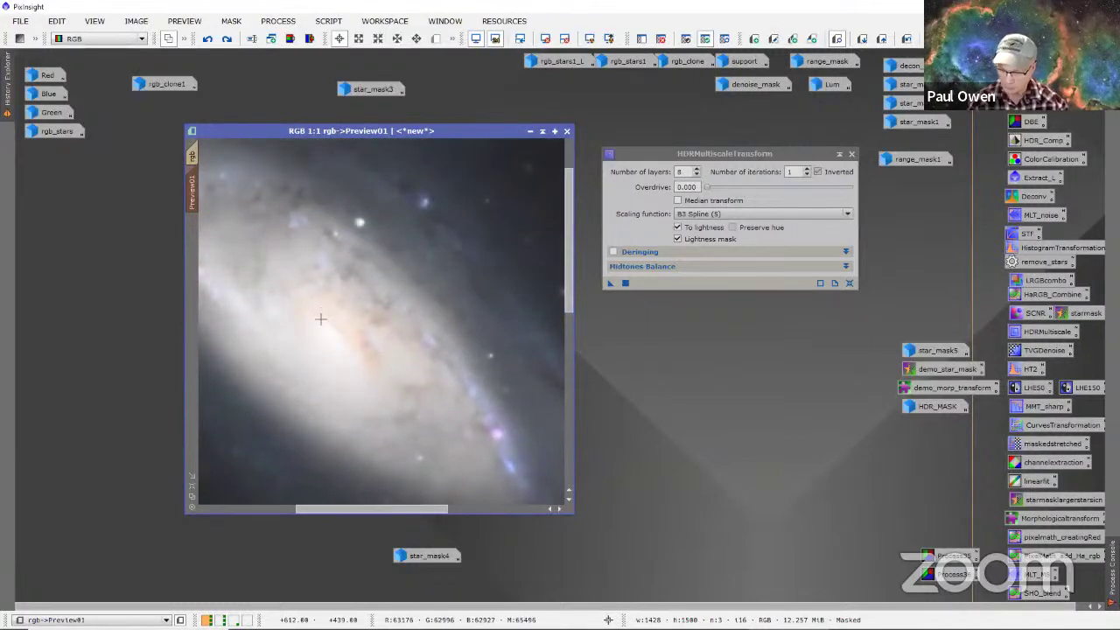
# Step: Examine the galaxy core in Preview01 at 1:2 and 1:1 after the 8-layer HDRMultiscaleTransform
pyautogui.moveTo(564, 266)
pyautogui.mouseDown()
pyautogui.moveTo(567, 240)
pyautogui.moveTo(569, 299)
pyautogui.moveTo(571, 259)
pyautogui.mouseUp()
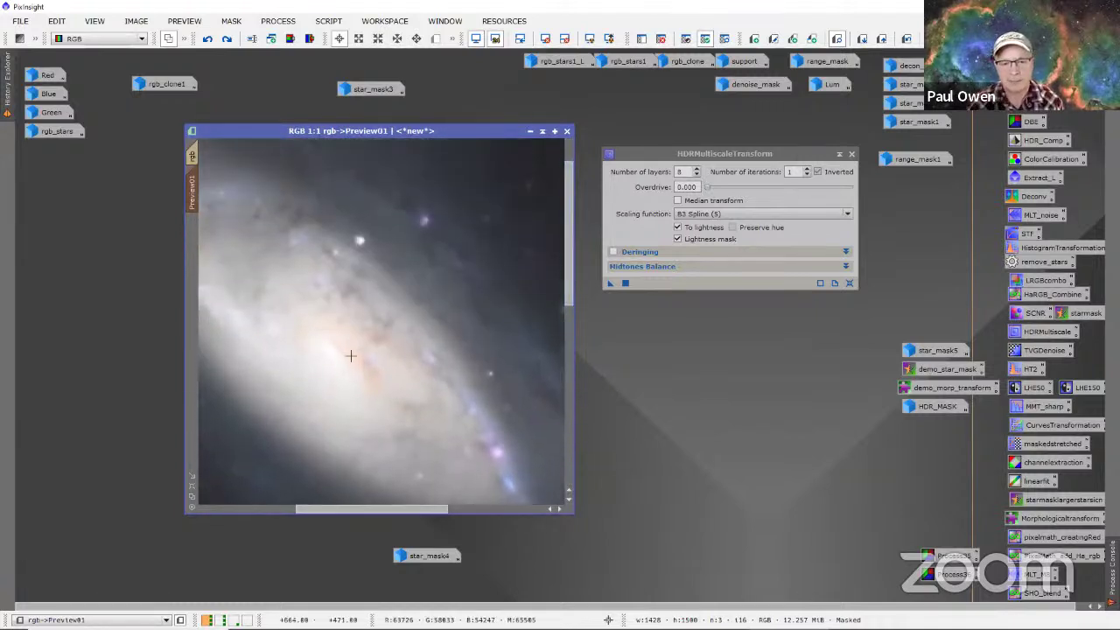
pyautogui.scroll(-3, 350, 355)
pyautogui.scroll(2, 349, 356)
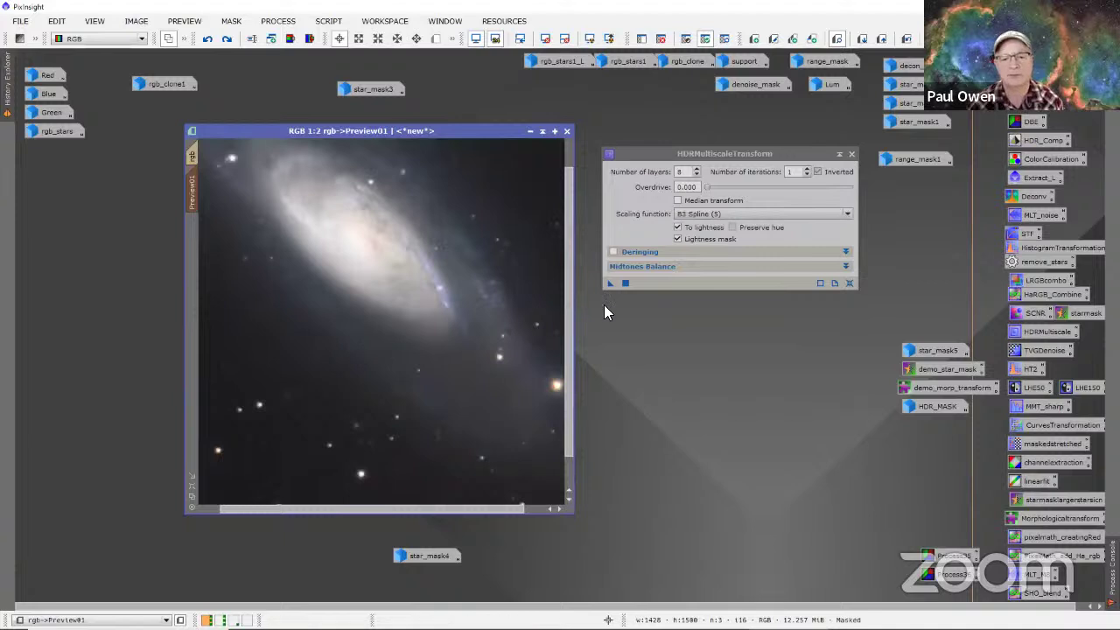
pyautogui.moveTo(568, 364); pyautogui.dragTo(567, 310)
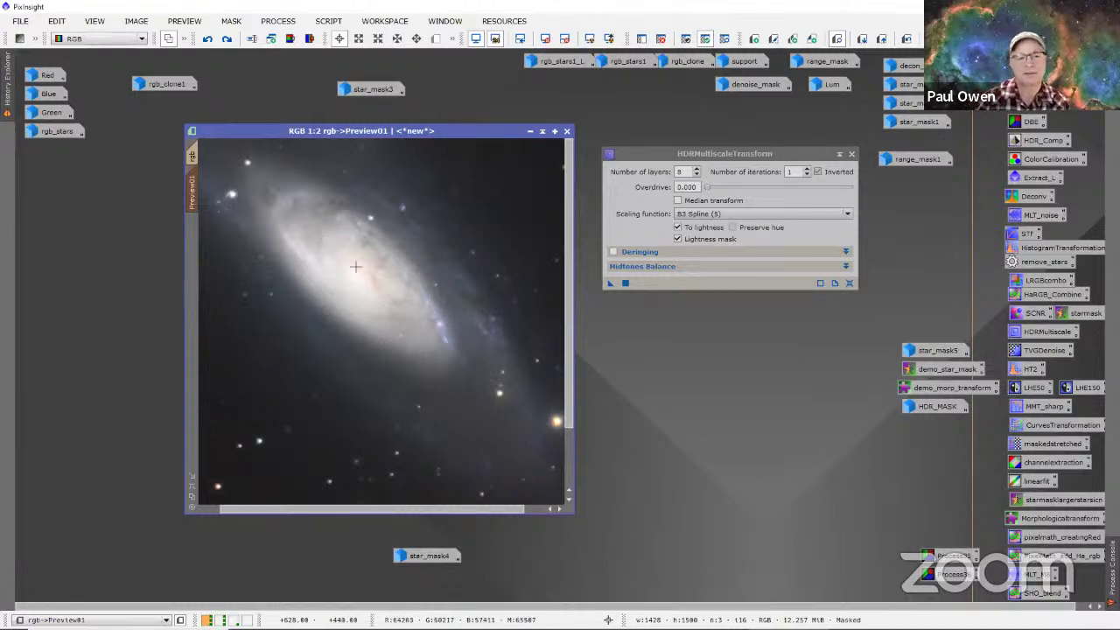
pyautogui.scroll(1, 356, 266)
pyautogui.scroll(-1, 348, 258)
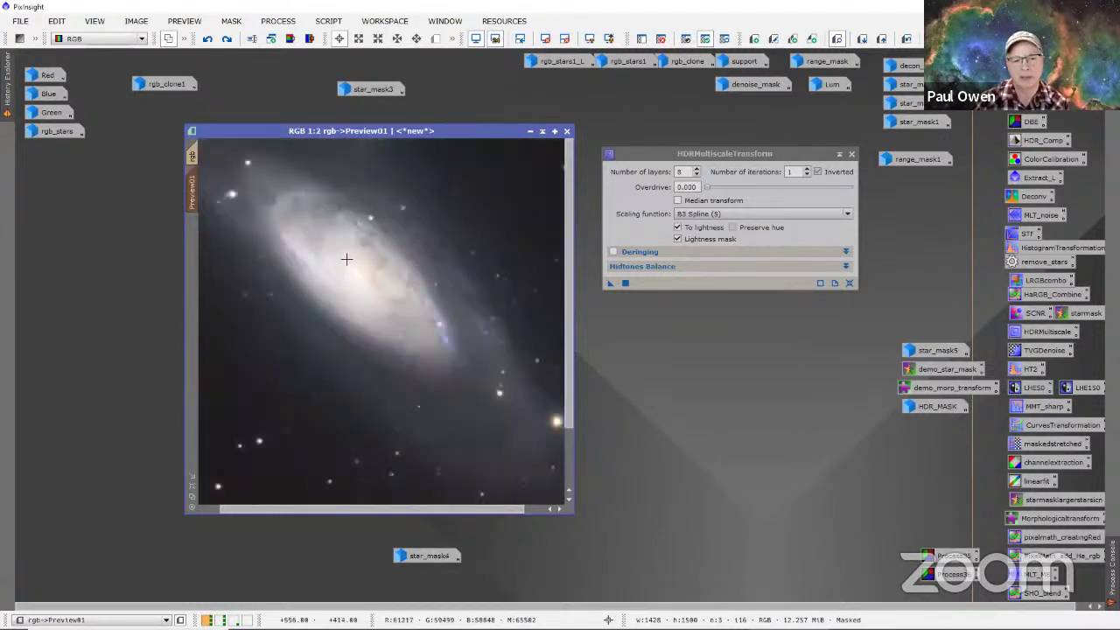
pyautogui.scroll(1, 346, 259)
pyautogui.moveTo(567, 284); pyautogui.dragTo(564, 264)
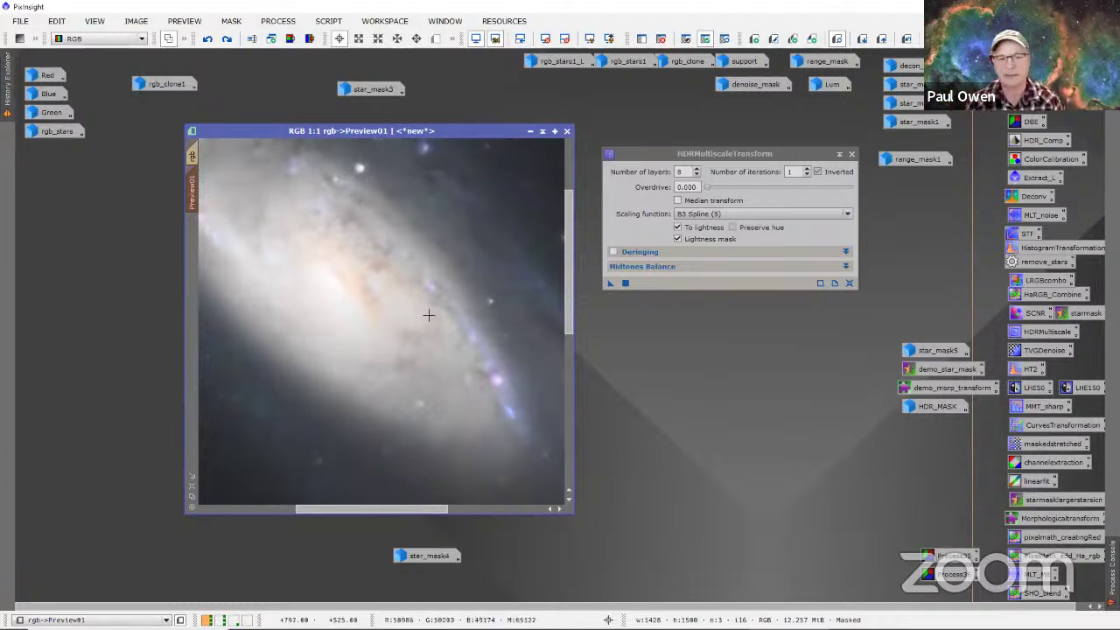
pyautogui.moveTo(566, 250)
pyautogui.mouseDown()
pyautogui.moveTo(565, 210)
pyautogui.moveTo(571, 267)
pyautogui.moveTo(577, 233)
pyautogui.moveTo(567, 260)
pyautogui.mouseUp()
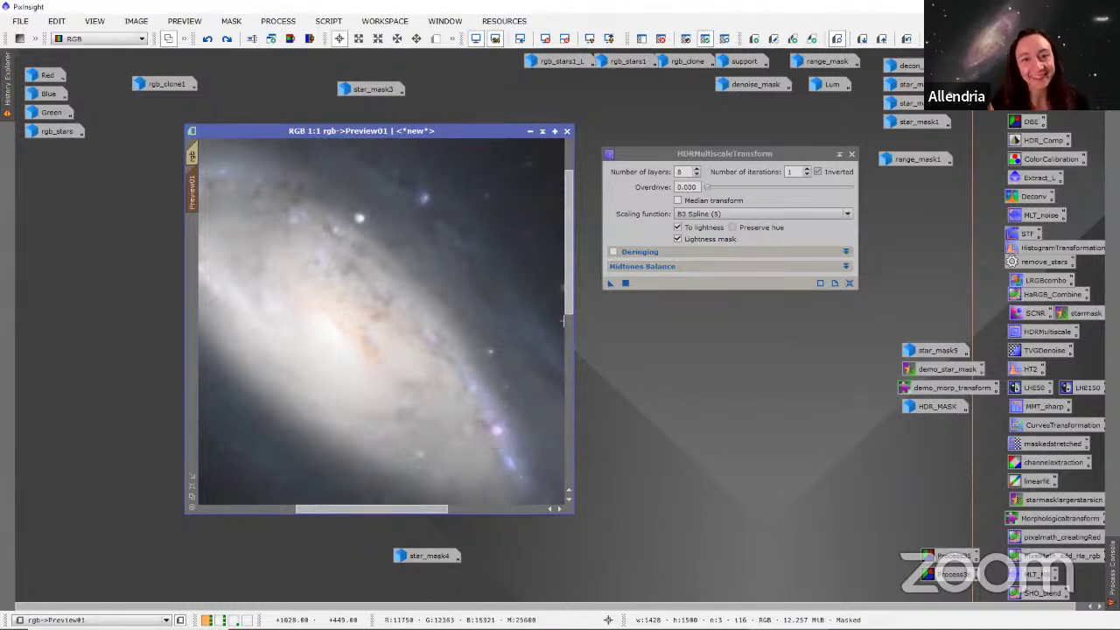
# Step: Inspect the outer spiral arms, surrounding background and overall galaxy in Preview01 after the 8-layer transform
pyautogui.moveTo(570, 289); pyautogui.dragTo(569, 320)
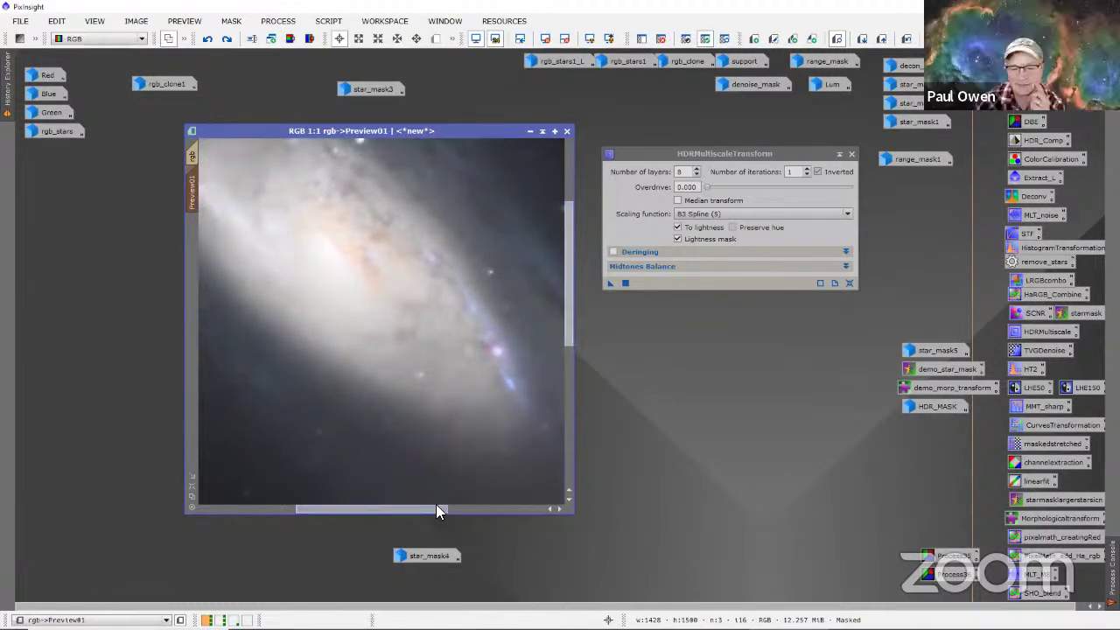
pyautogui.moveTo(435, 504); pyautogui.dragTo(511, 505)
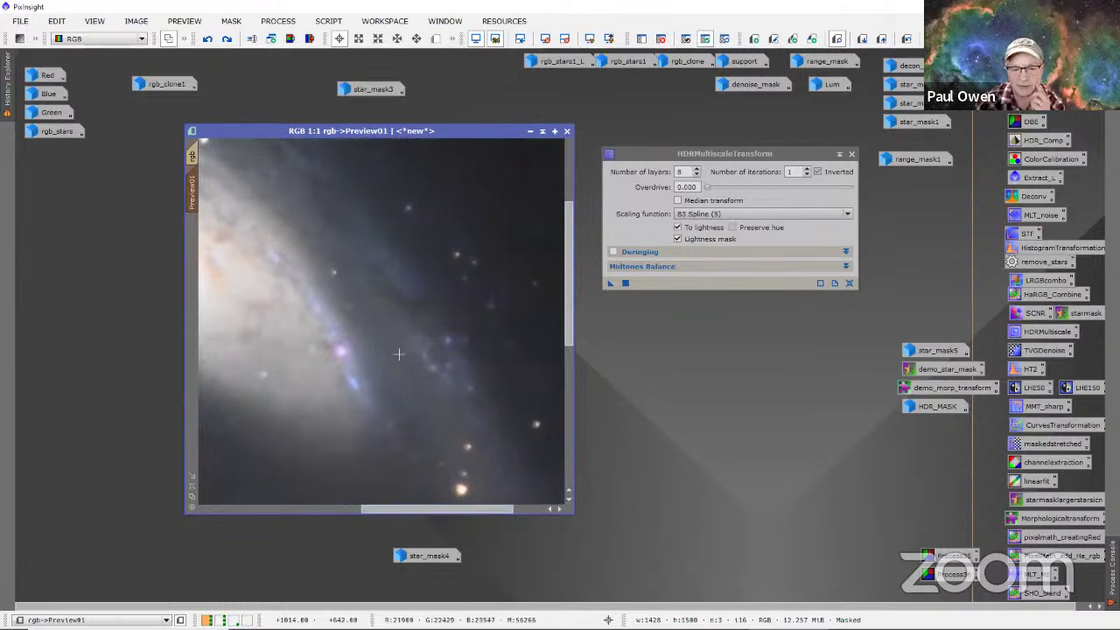
pyautogui.click(568, 350)
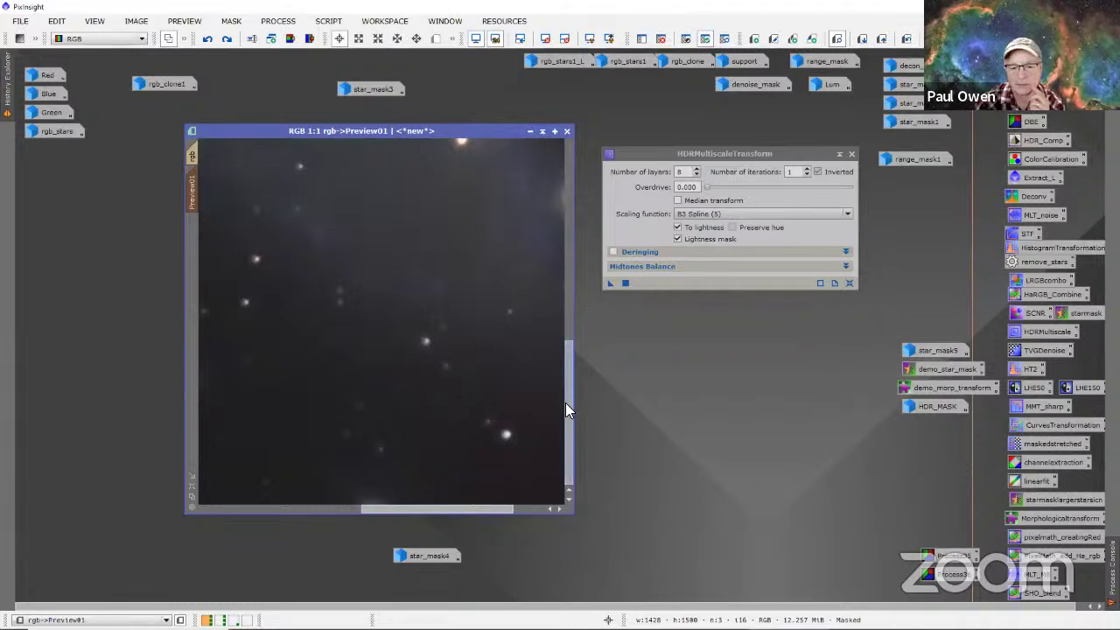
pyautogui.moveTo(566, 402); pyautogui.dragTo(570, 215)
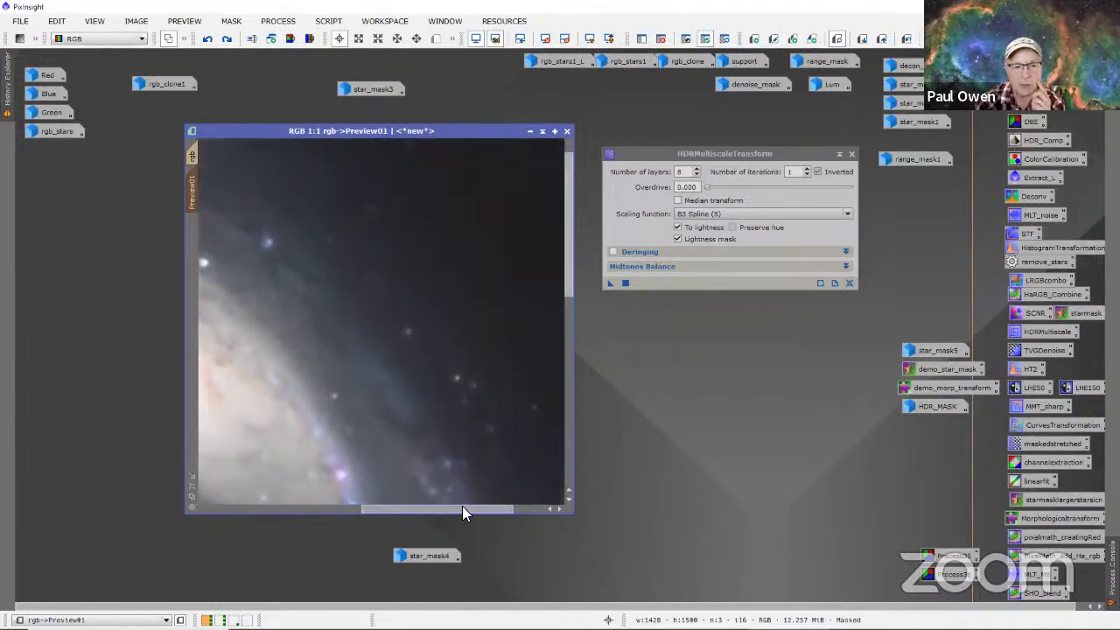
pyautogui.moveTo(462, 506); pyautogui.dragTo(325, 507)
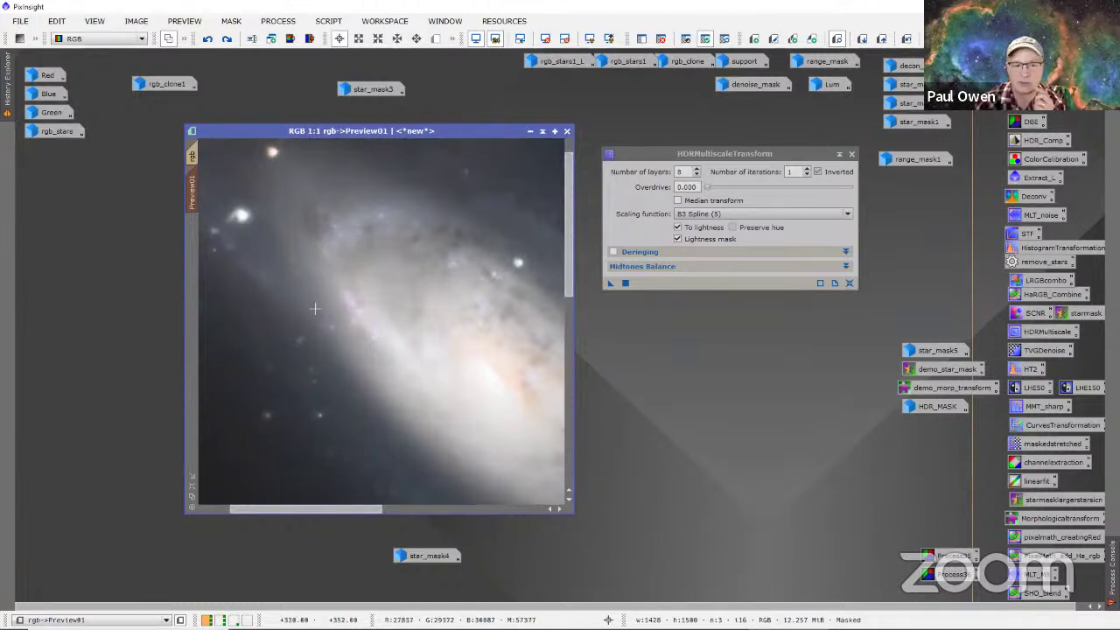
pyautogui.scroll(-2, 346, 299)
pyautogui.scroll(1, 442, 350)
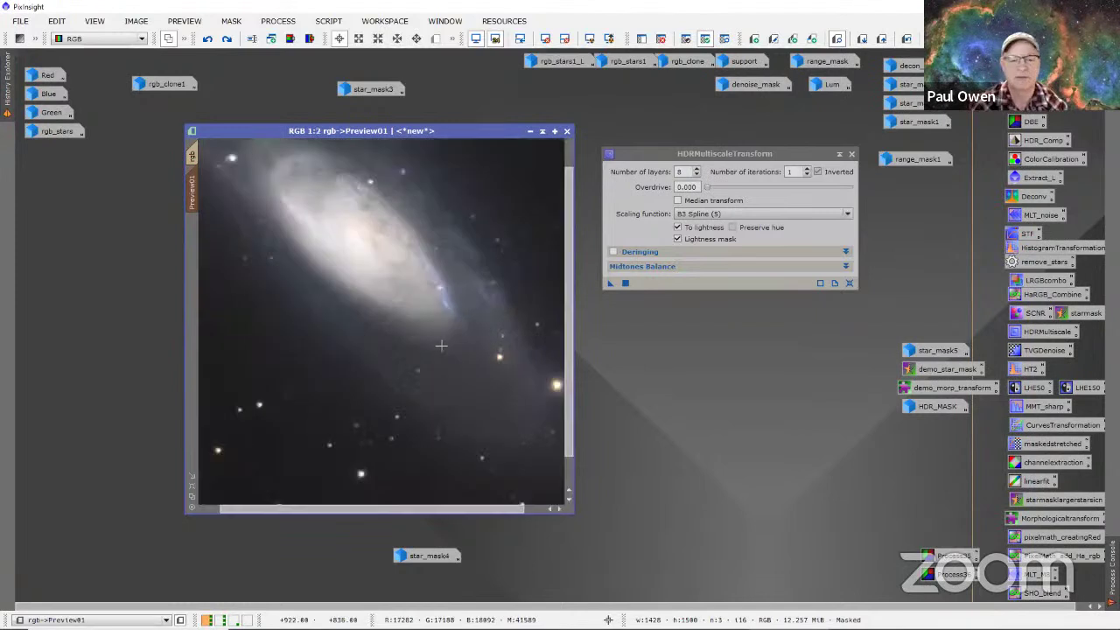
pyautogui.scroll(-1, 440, 344)
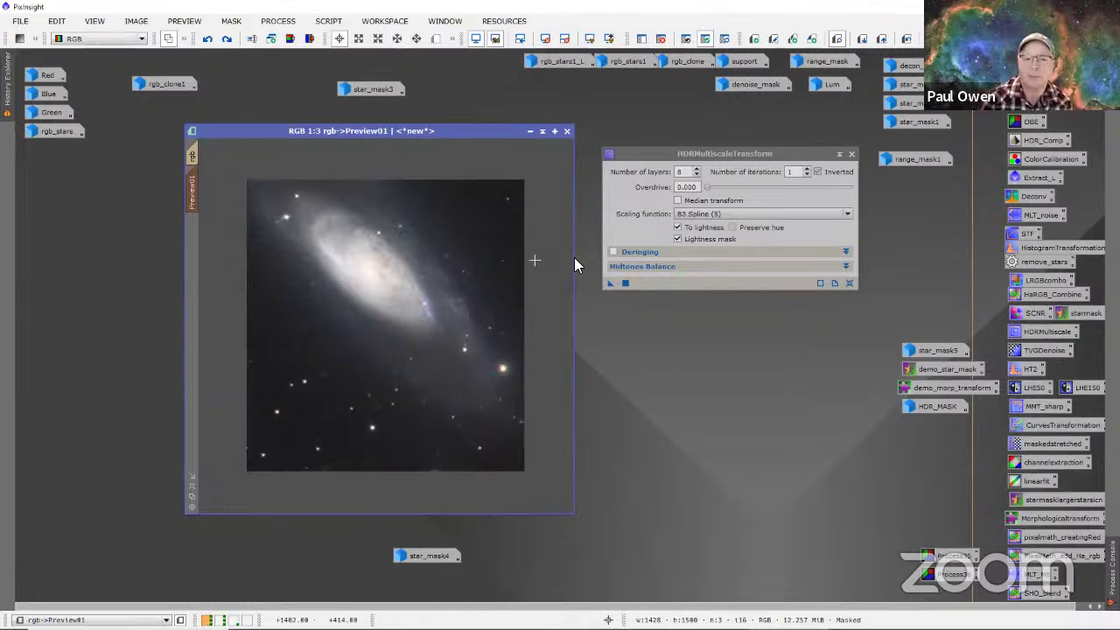
# Step: Enable Median transform and apply HDRMultiscaleTransform to Preview01 with 8 layers and again with 9 layers
pyautogui.click(678, 201)
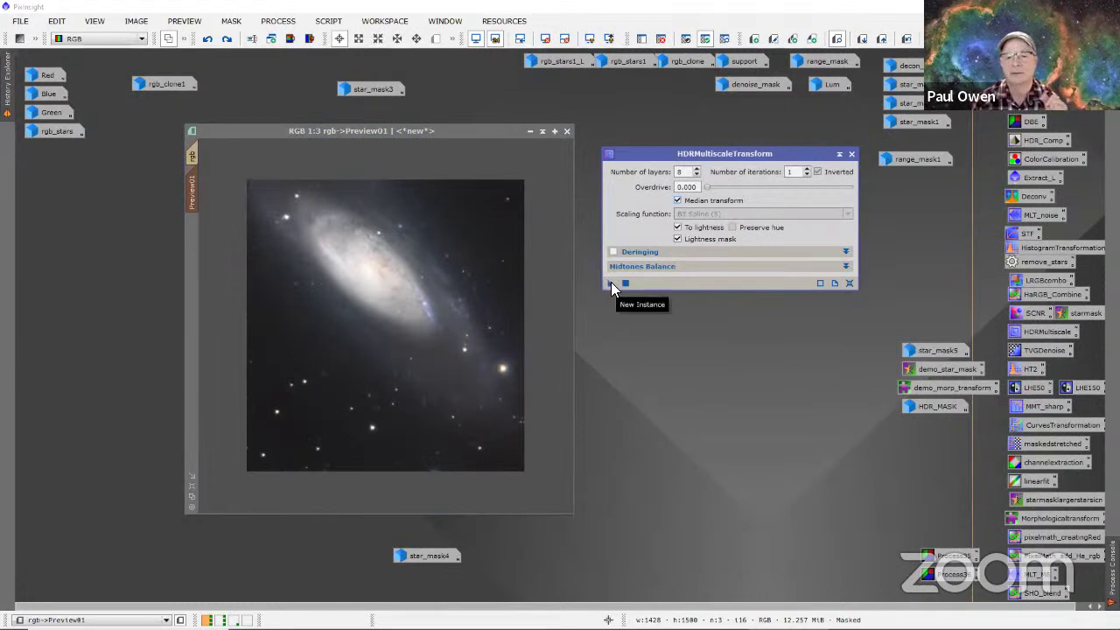
pyautogui.moveTo(611, 281); pyautogui.dragTo(407, 326)
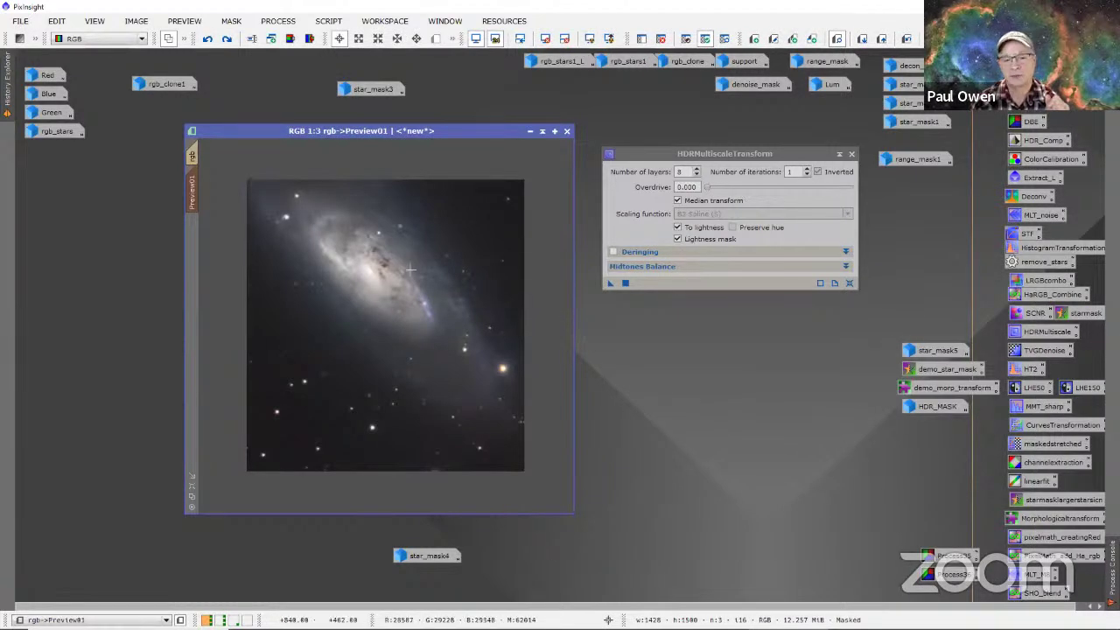
pyautogui.click(697, 168)
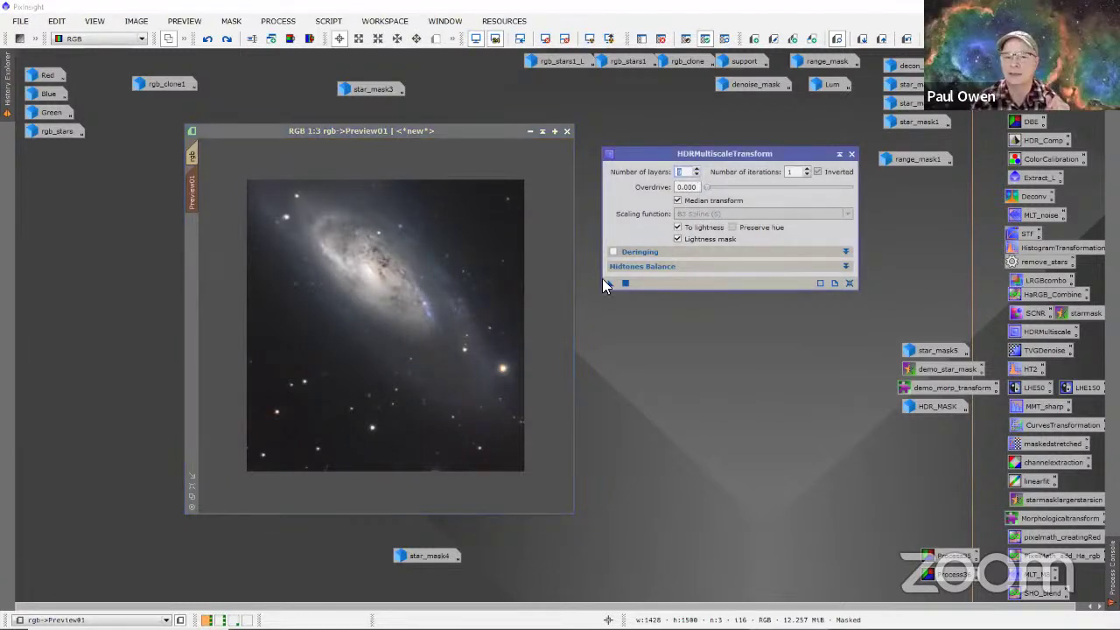
pyautogui.moveTo(608, 283); pyautogui.dragTo(405, 341)
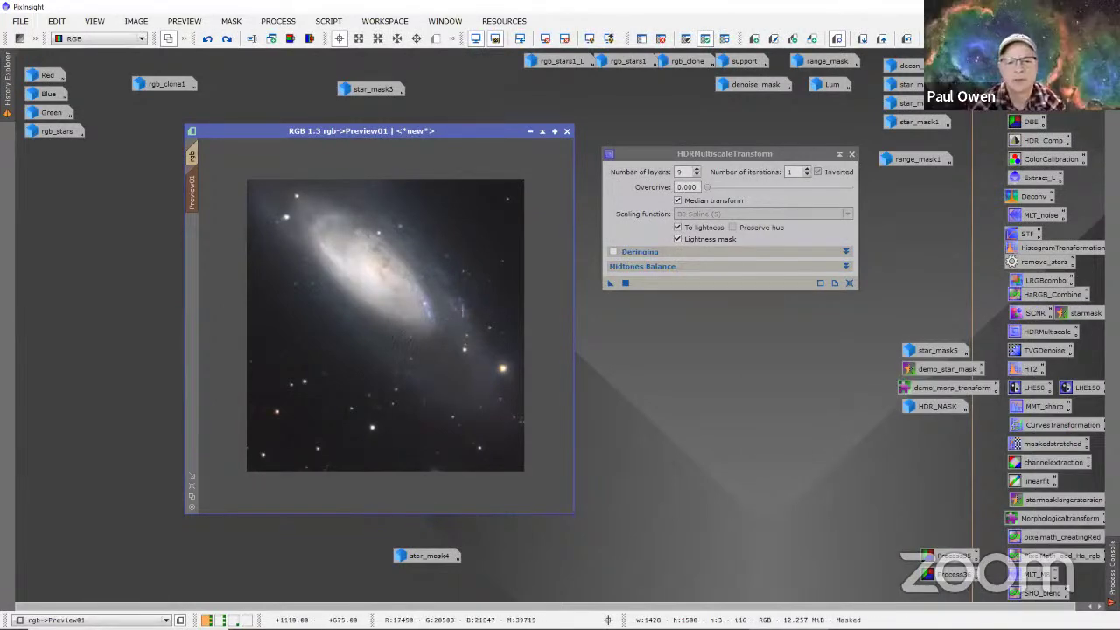
# Step: Compare Preview01 before and after the 9-layer median HDRMultiscaleTransform, examining the galaxy core at 1:2
pyautogui.scroll(2, 462, 309)
pyautogui.scroll(-1, 457, 317)
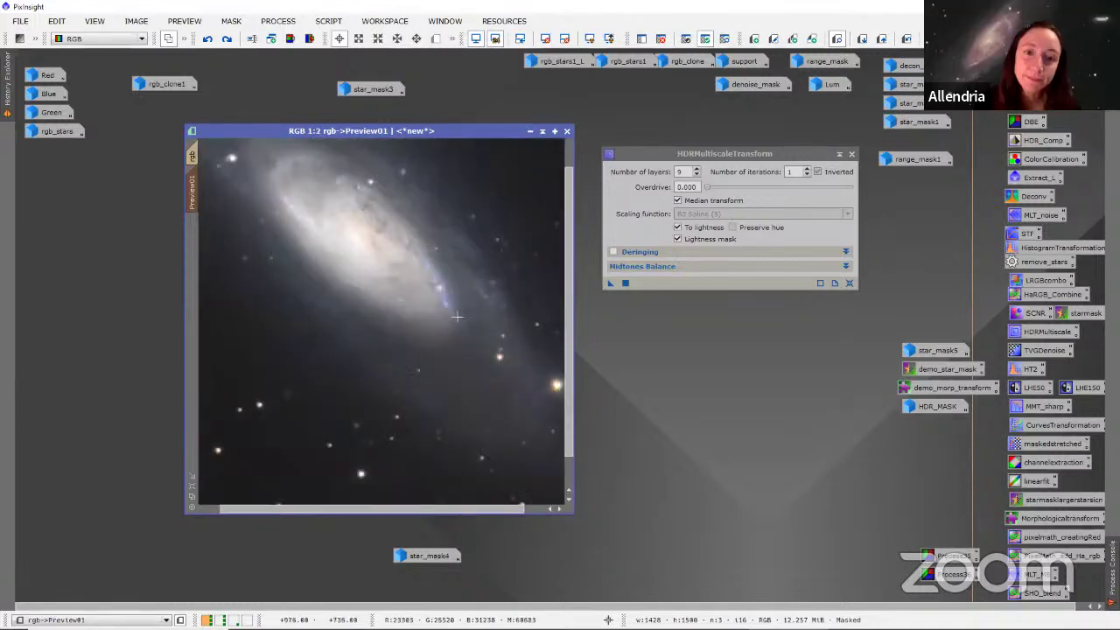
pyautogui.moveTo(569, 301); pyautogui.dragTo(565, 273)
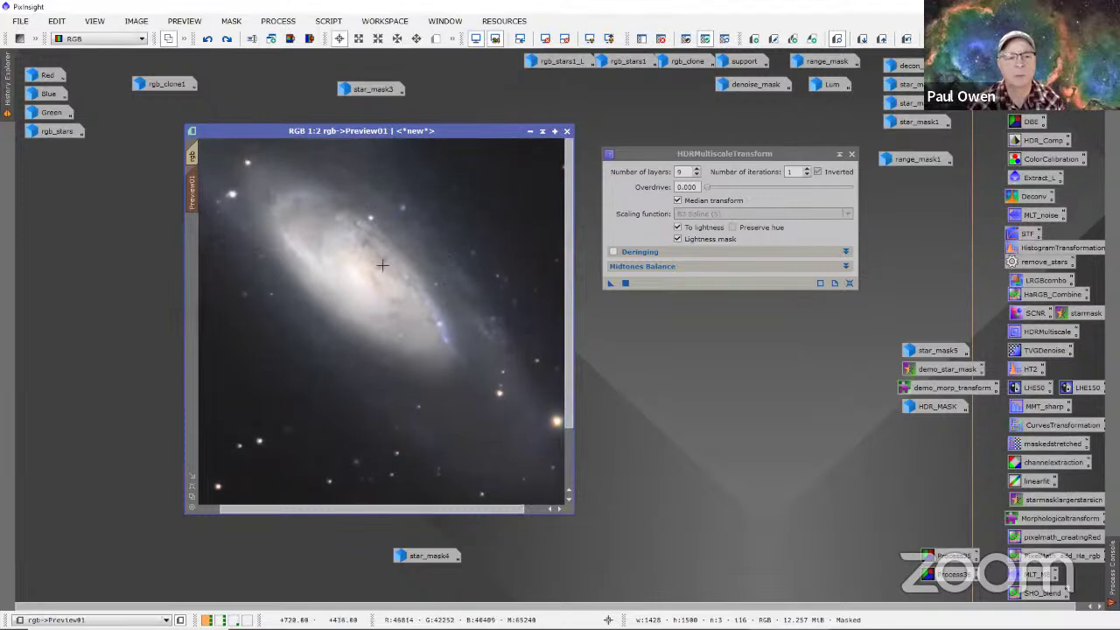
pyautogui.click(905, 38)
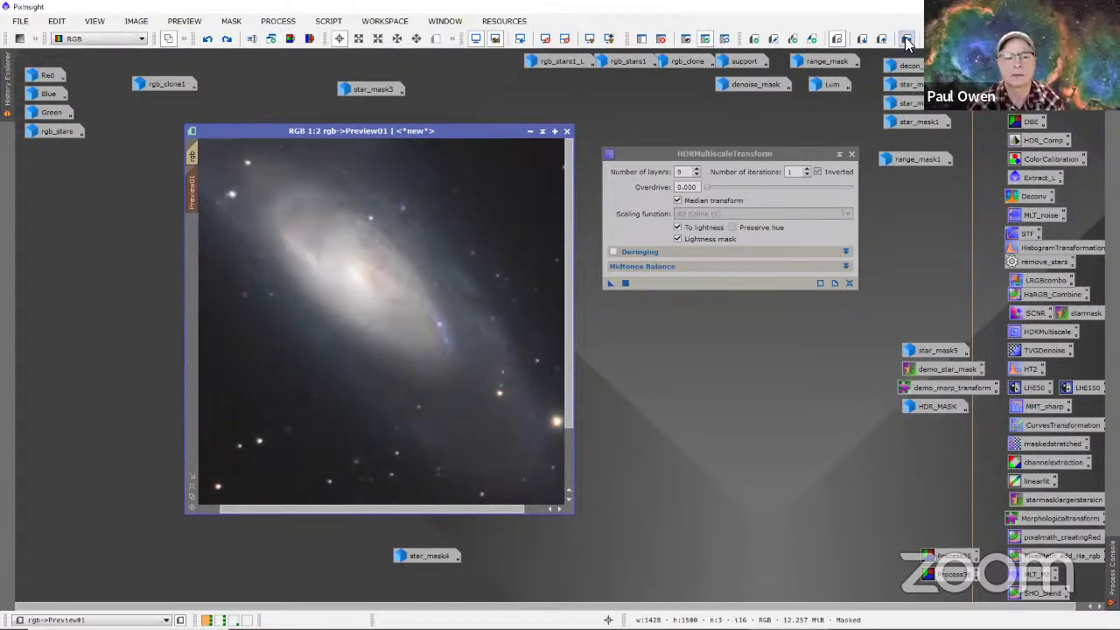
pyautogui.click(905, 39)
pyautogui.click(905, 38)
pyautogui.click(906, 38)
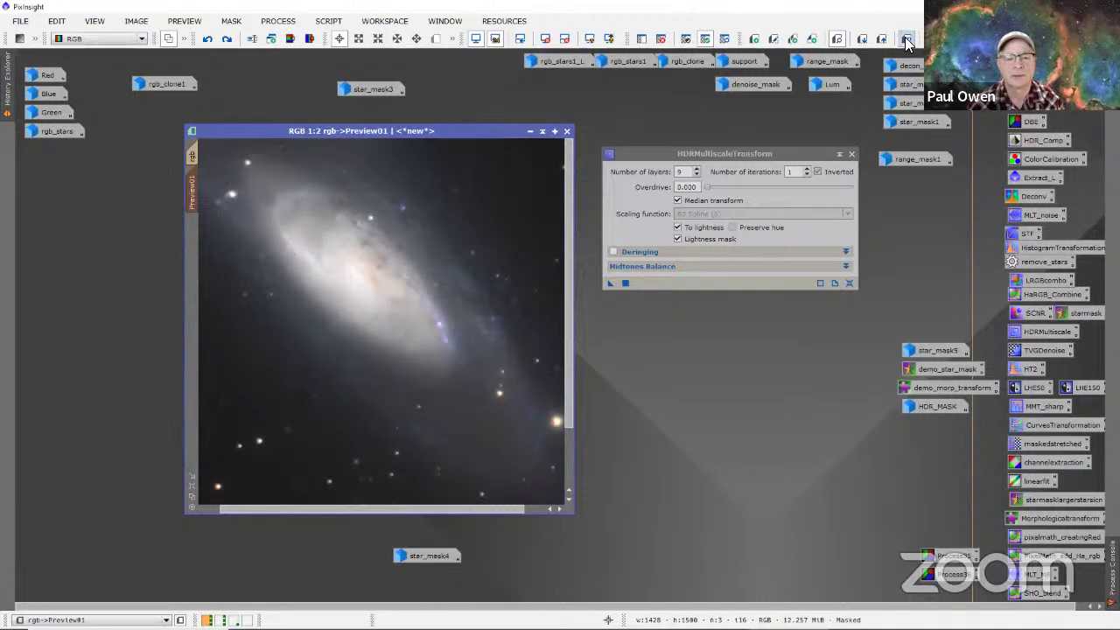
pyautogui.click(905, 38)
pyautogui.click(905, 39)
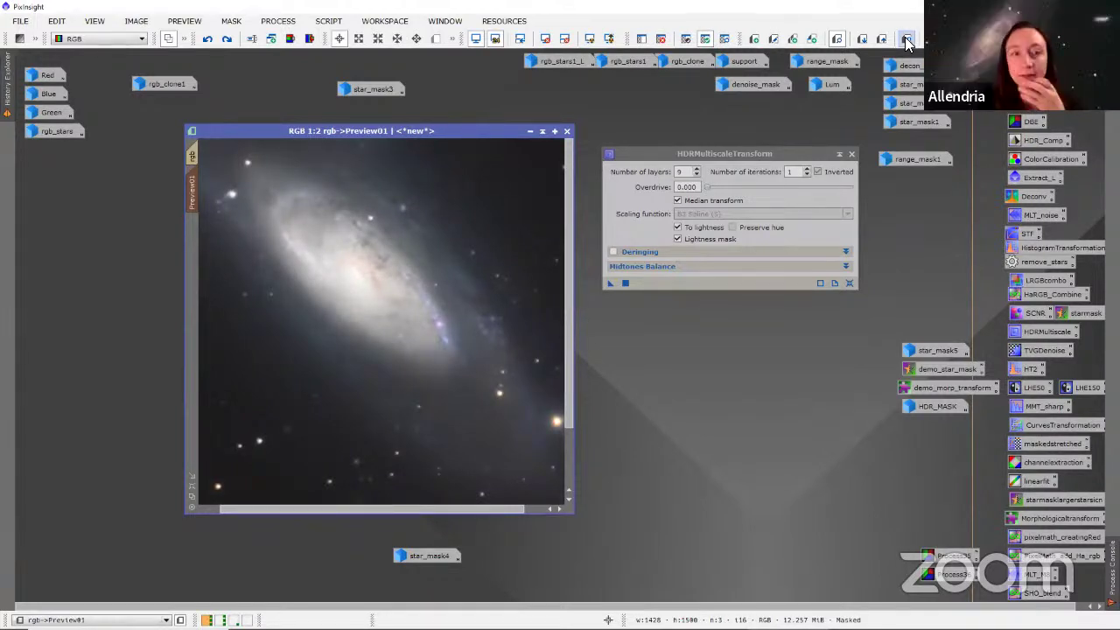
pyautogui.click(905, 39)
pyautogui.click(903, 39)
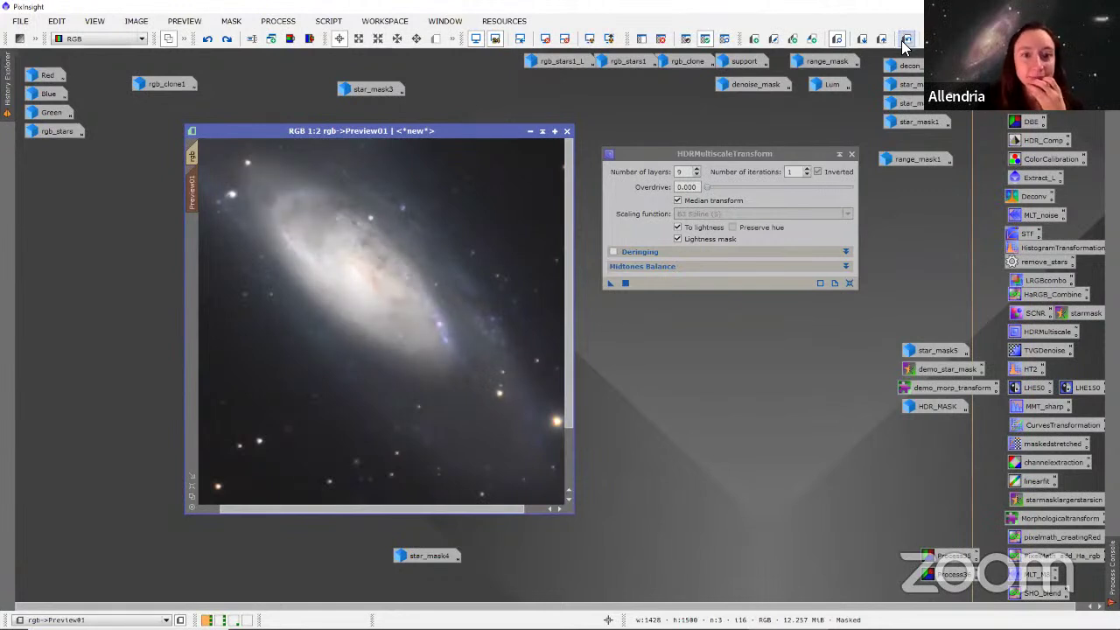
pyautogui.click(902, 41)
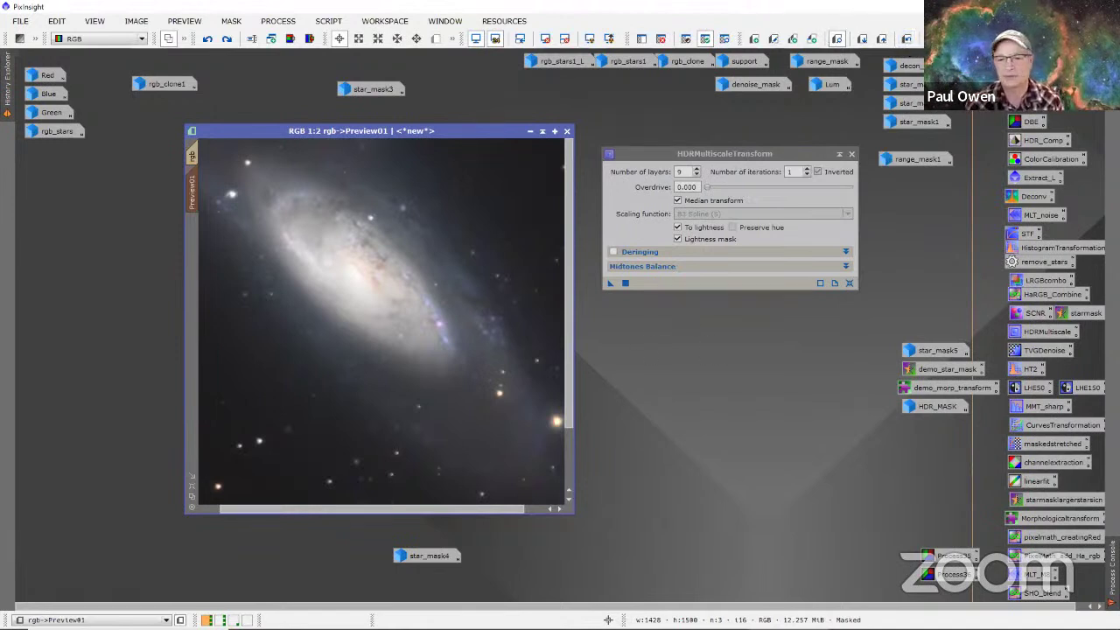
pyautogui.scroll(-2, 475, 380)
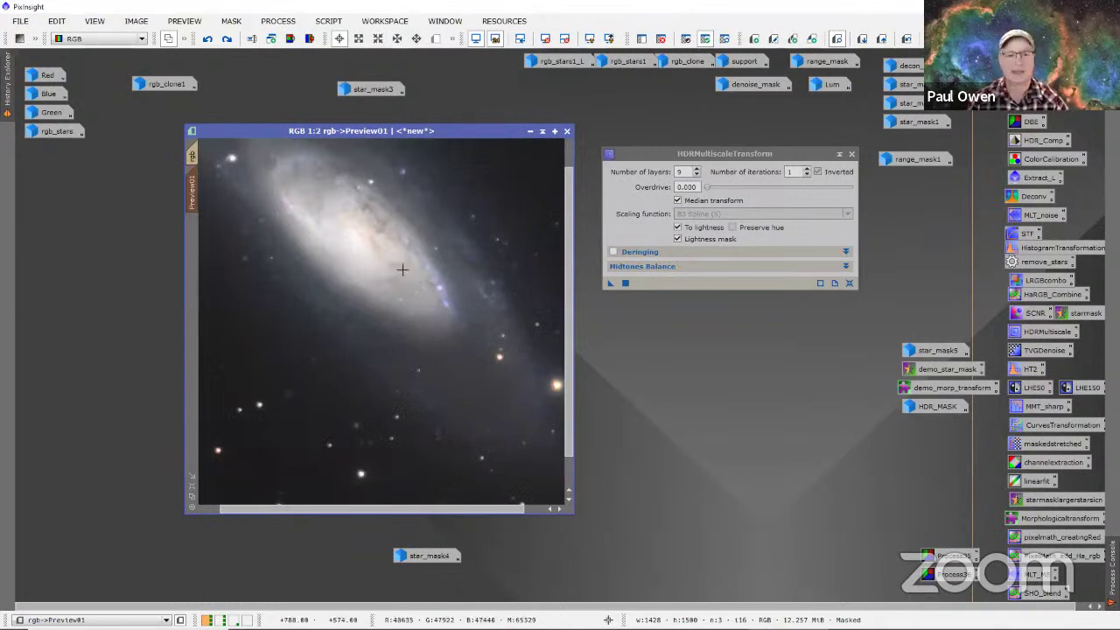
# Step: Return to the full rgb image, check its mask, and apply the 9-layer median HDRMultiscaleTransform to it
pyautogui.click(192, 156)
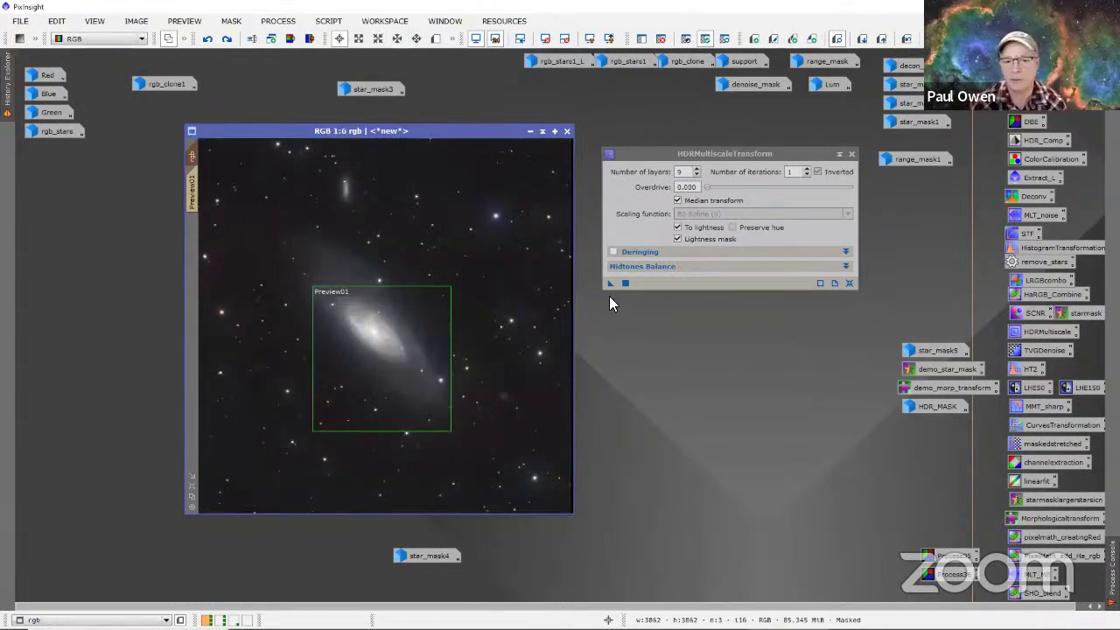
pyautogui.click(724, 38)
pyautogui.click(724, 39)
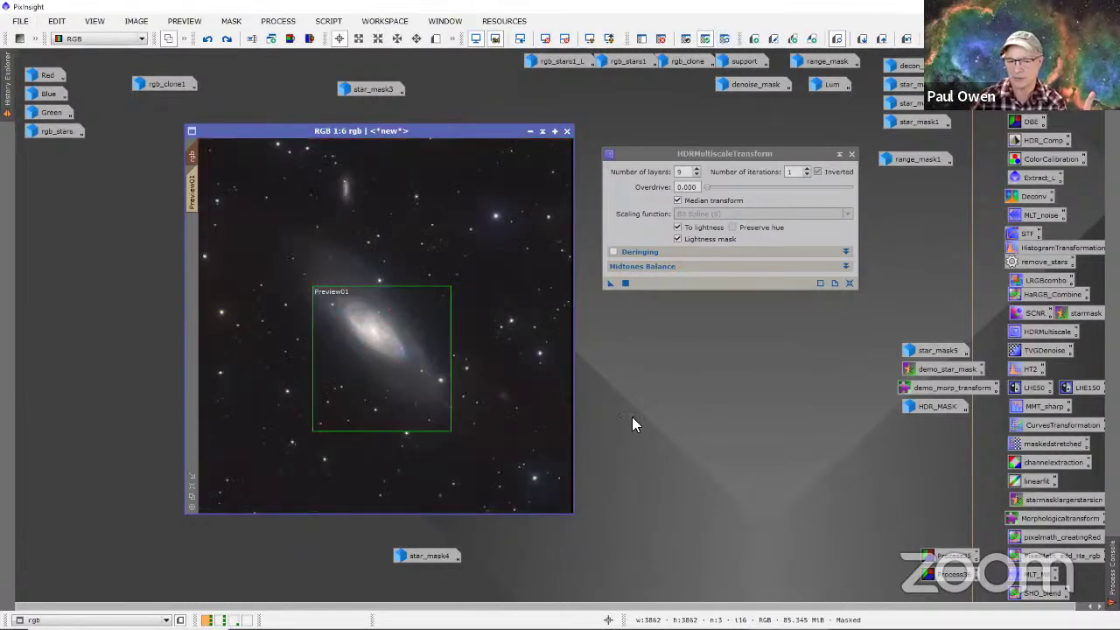
pyautogui.moveTo(609, 282); pyautogui.dragTo(489, 327)
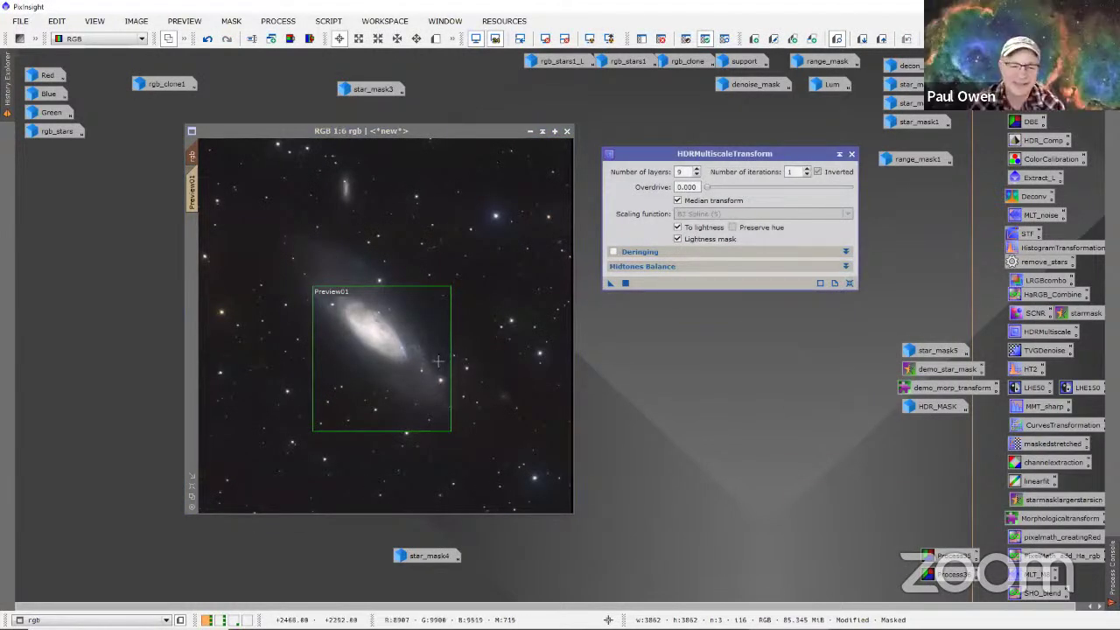
pyautogui.scroll(5, 438, 361)
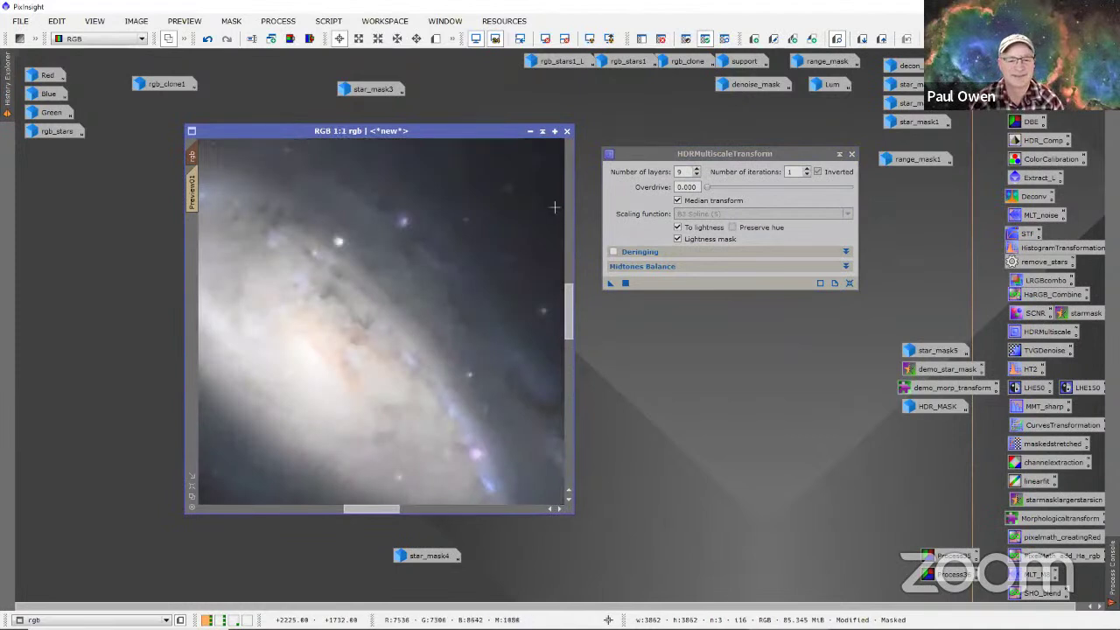
pyautogui.scroll(-2, 554, 206)
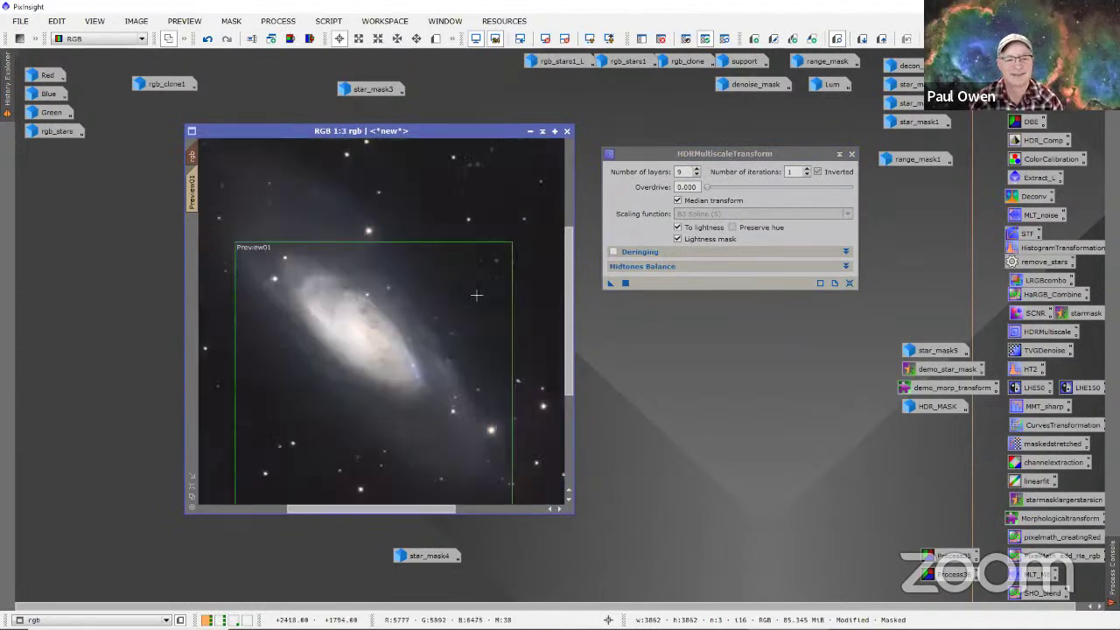
# Step: Compare the full rgb image before and after HDRMultiscaleTransform by undoing and redoing it, and leave the transform undone
pyautogui.click(207, 39)
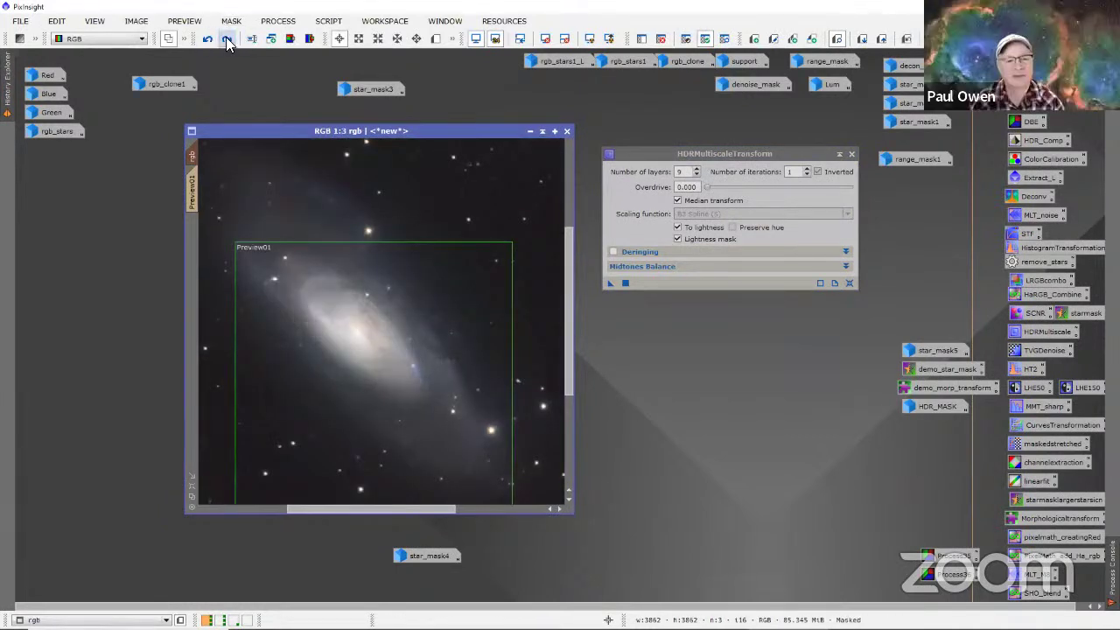
pyautogui.click(227, 40)
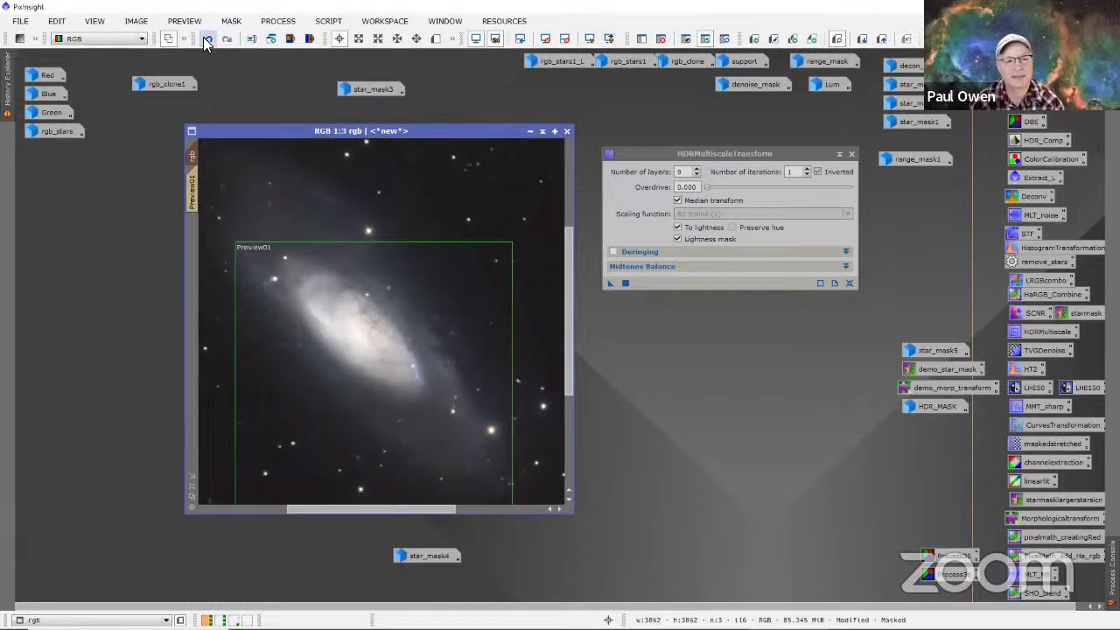
pyautogui.click(207, 39)
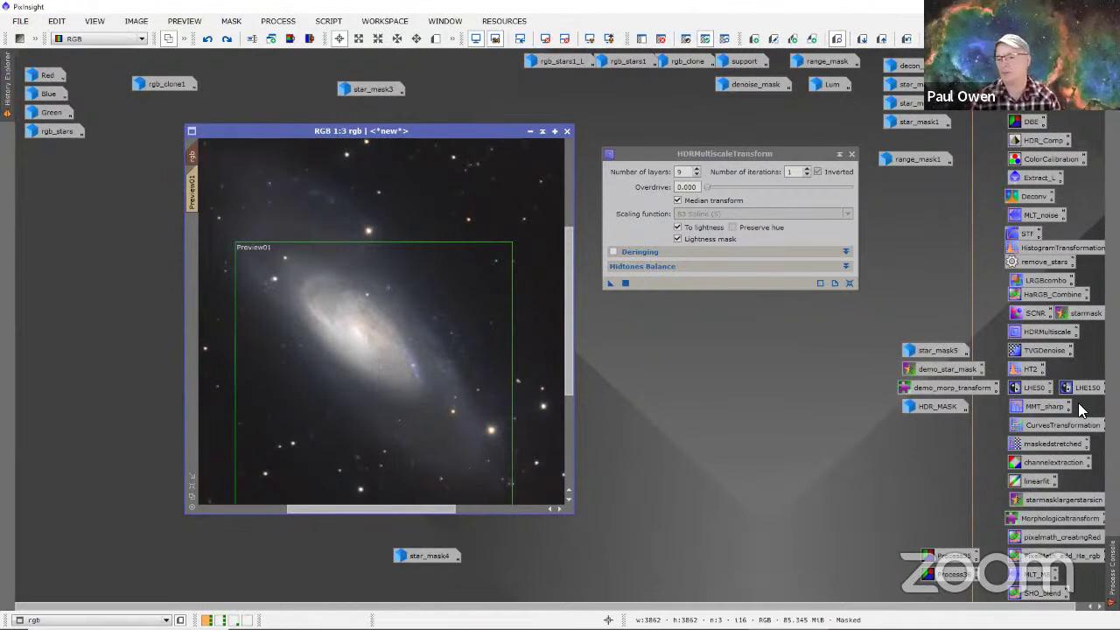
pyautogui.scroll(-3, 434, 310)
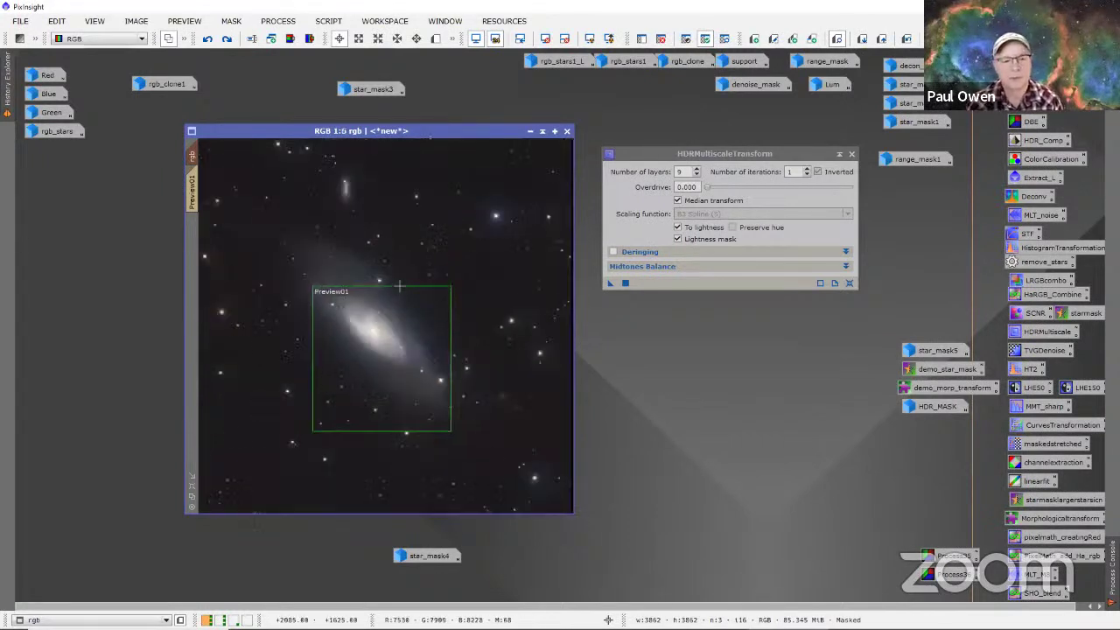
pyautogui.scroll(2, 330, 335)
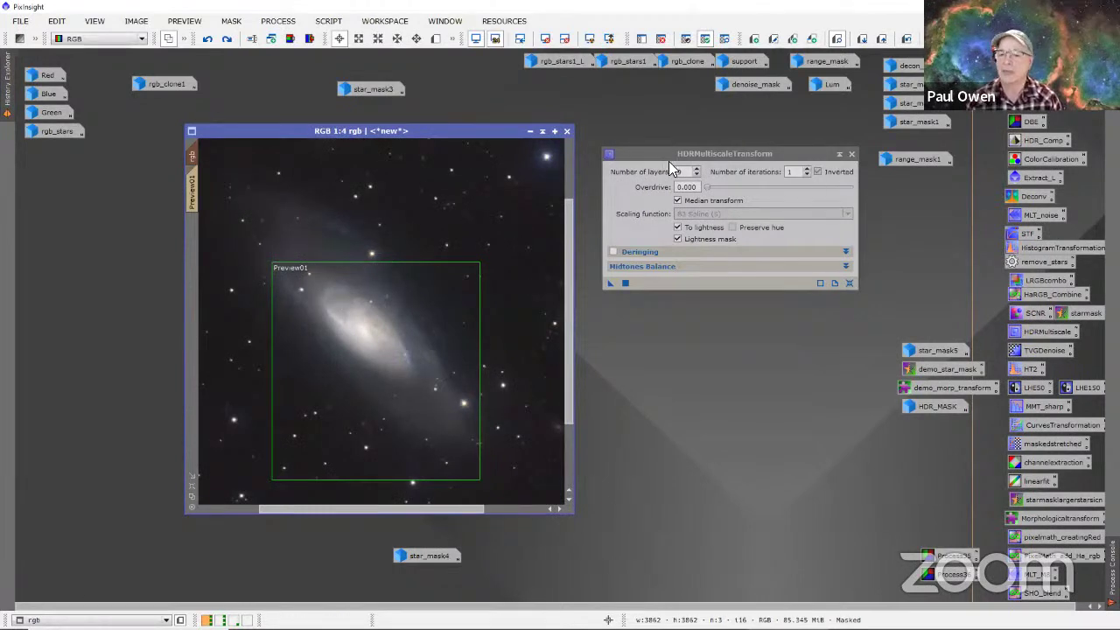
# Step: Switch to Preview01 of the rgb image and examine the galaxy core at different zoom levels
pyautogui.moveTo(663, 156); pyautogui.dragTo(649, 156)
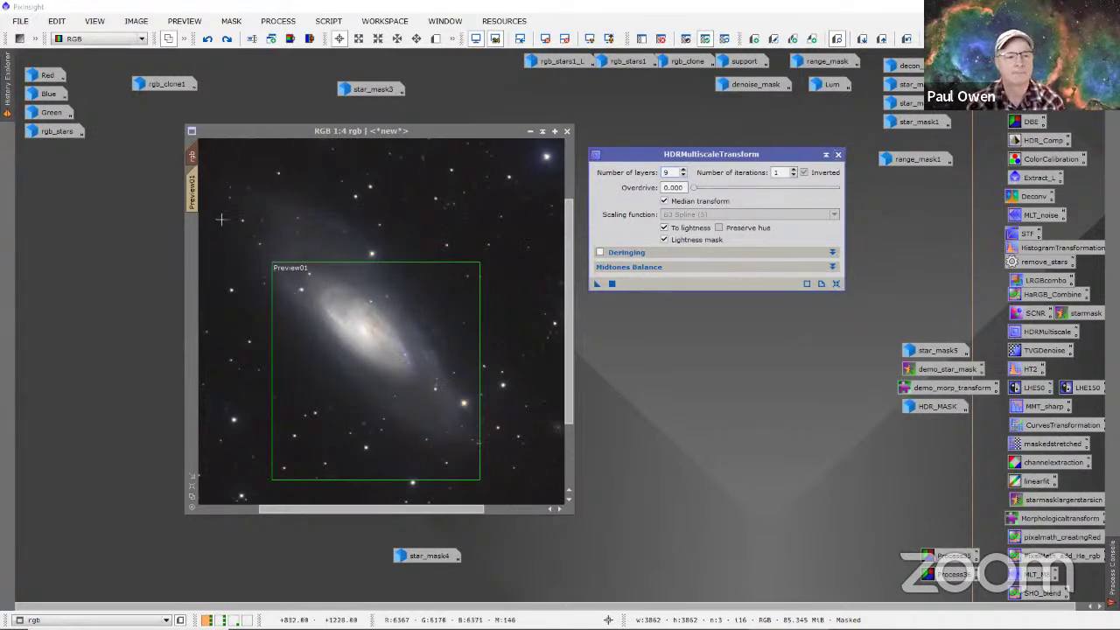
pyautogui.click(193, 194)
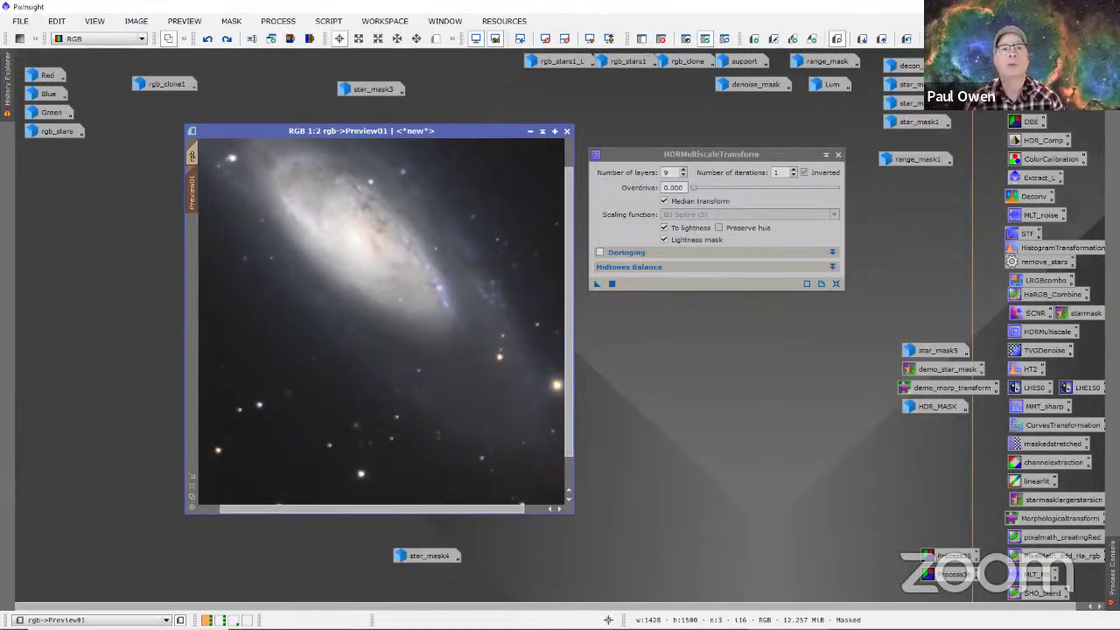
pyautogui.scroll(-3, 478, 239)
pyautogui.scroll(3, 480, 238)
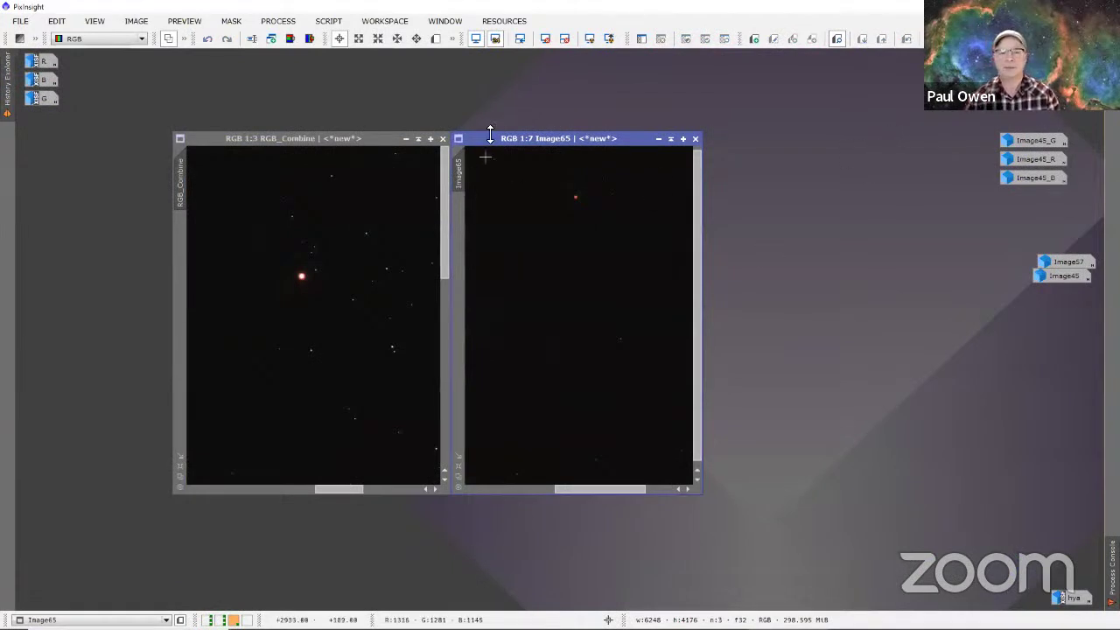
# Step: Arrange the Image65 and RGB_Combine windows side by side with a gap, and show RGB_Combine at 1:5
pyautogui.moveTo(472, 138); pyautogui.dragTo(574, 131)
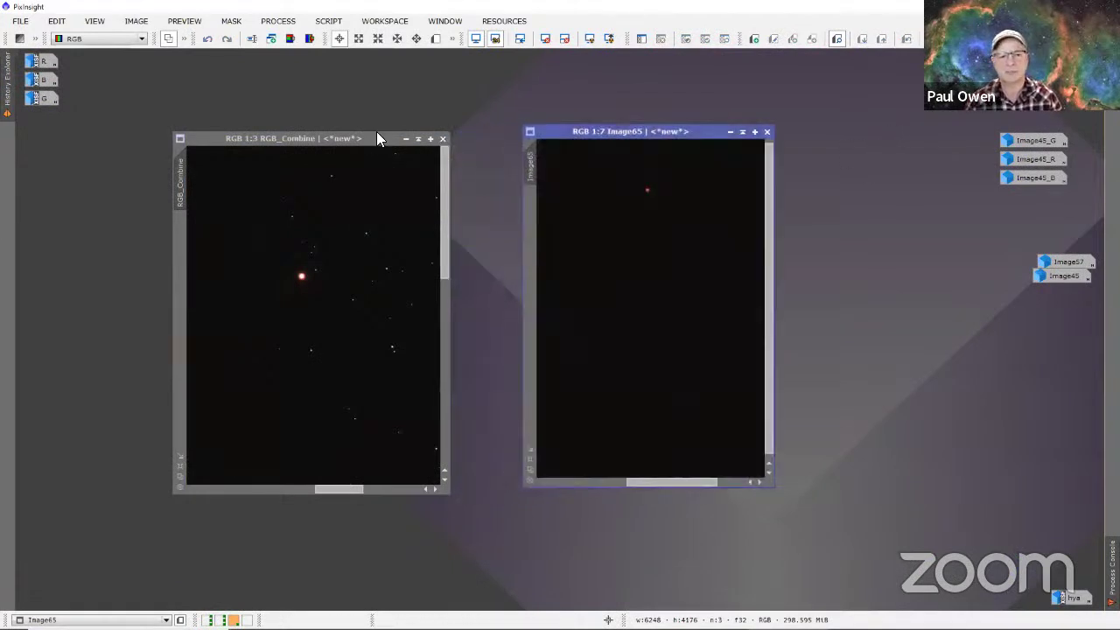
pyautogui.moveTo(377, 133); pyautogui.dragTo(417, 126)
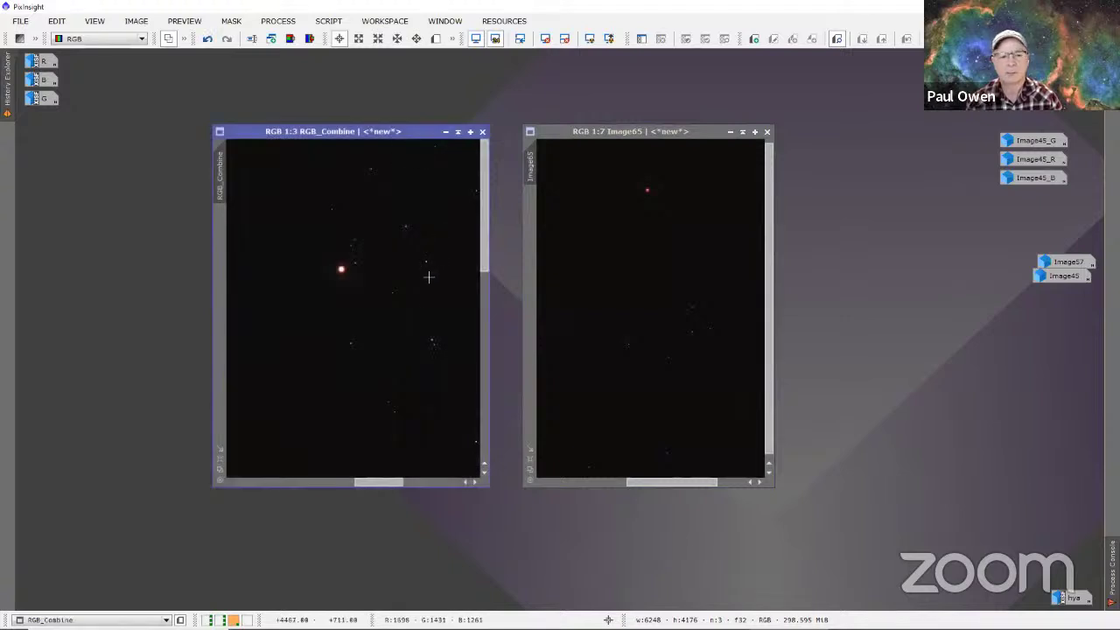
pyautogui.scroll(-2, 428, 278)
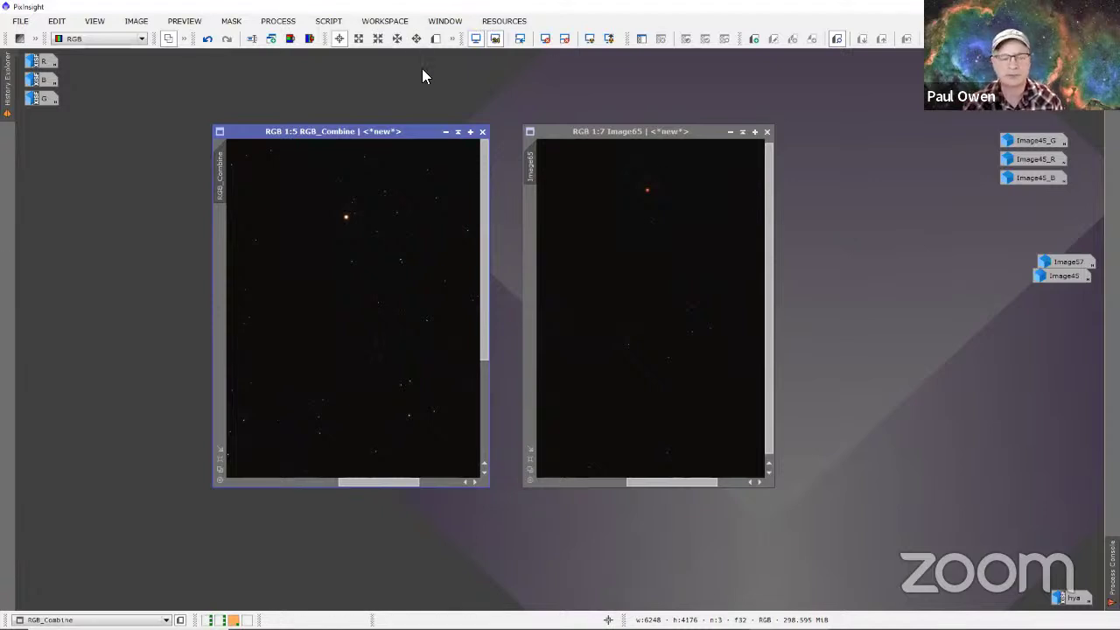
pyautogui.click(563, 129)
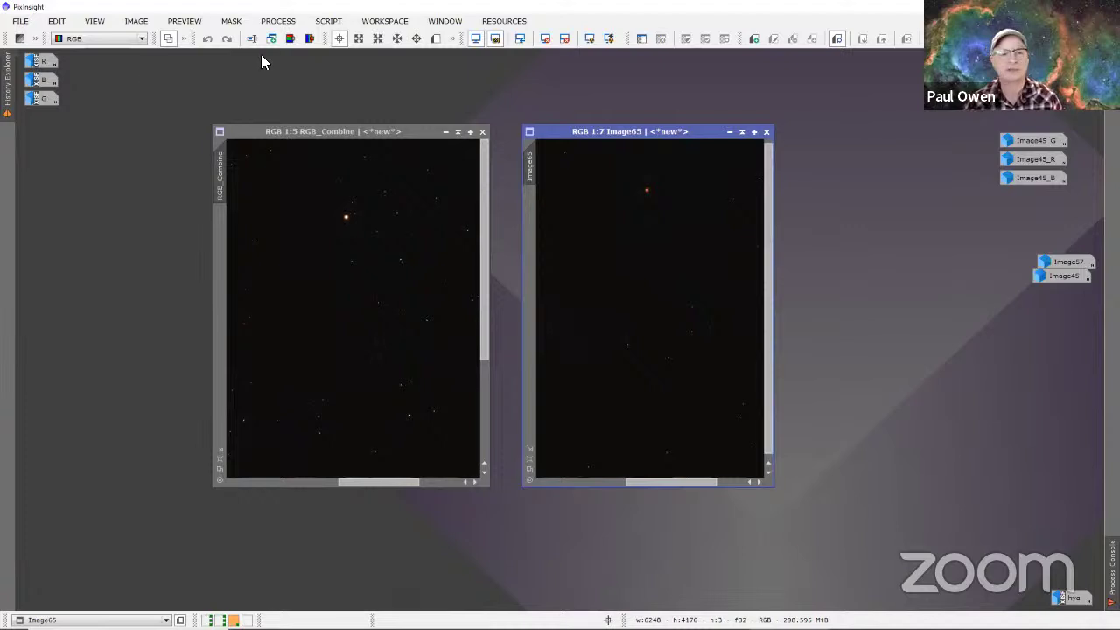
pyautogui.click(328, 24)
pyautogui.moveTo(341, 42)
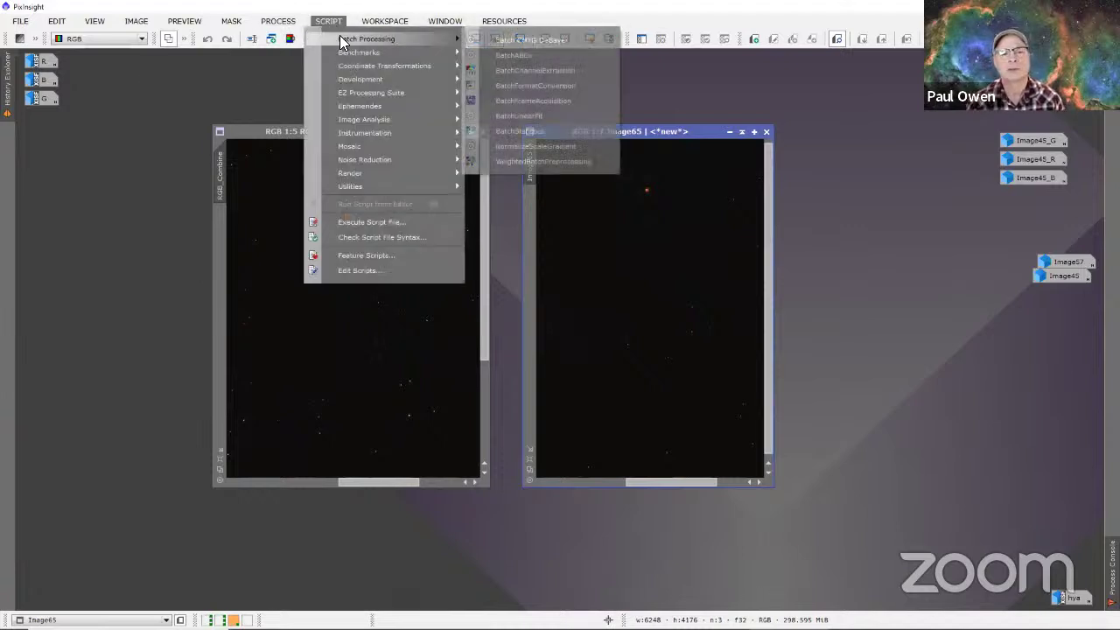
pyautogui.moveTo(367, 189)
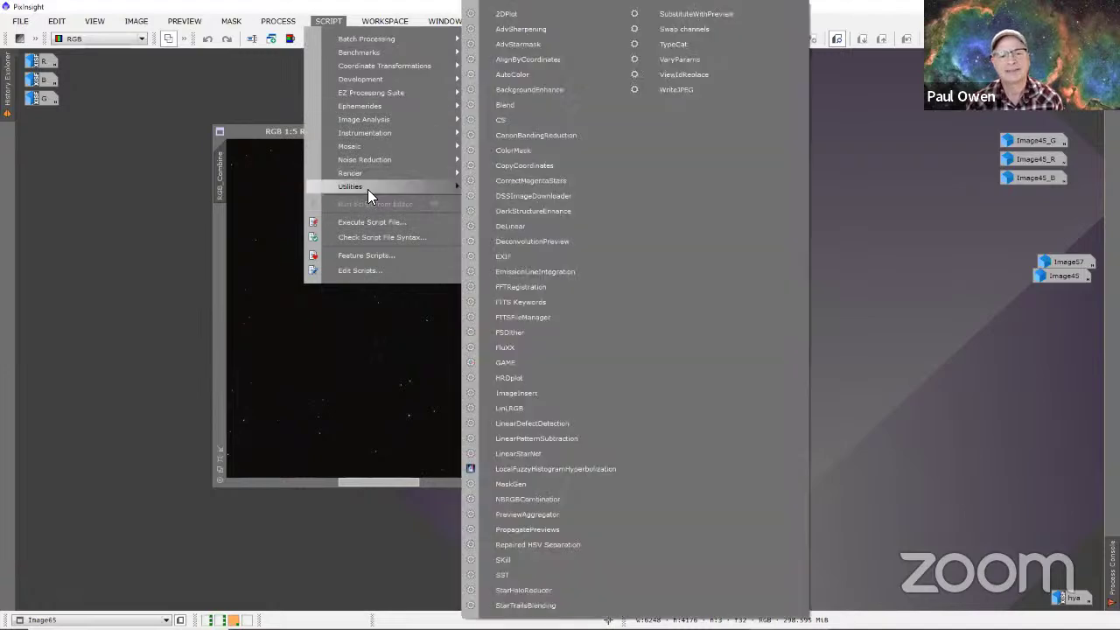
pyautogui.click(528, 544)
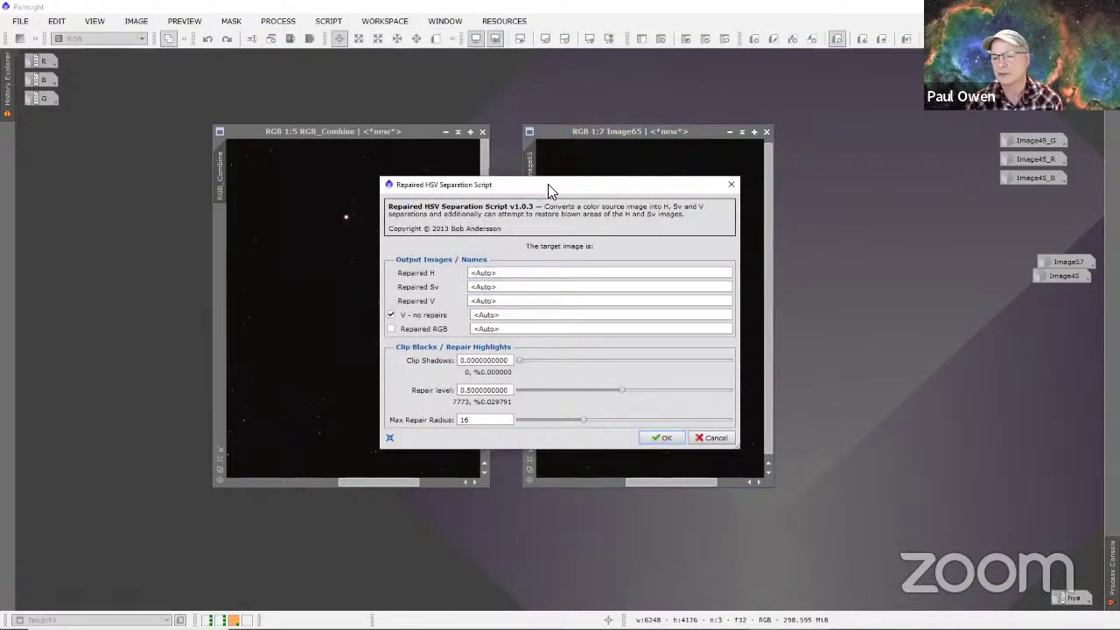
pyautogui.moveTo(547, 183); pyautogui.dragTo(723, 124)
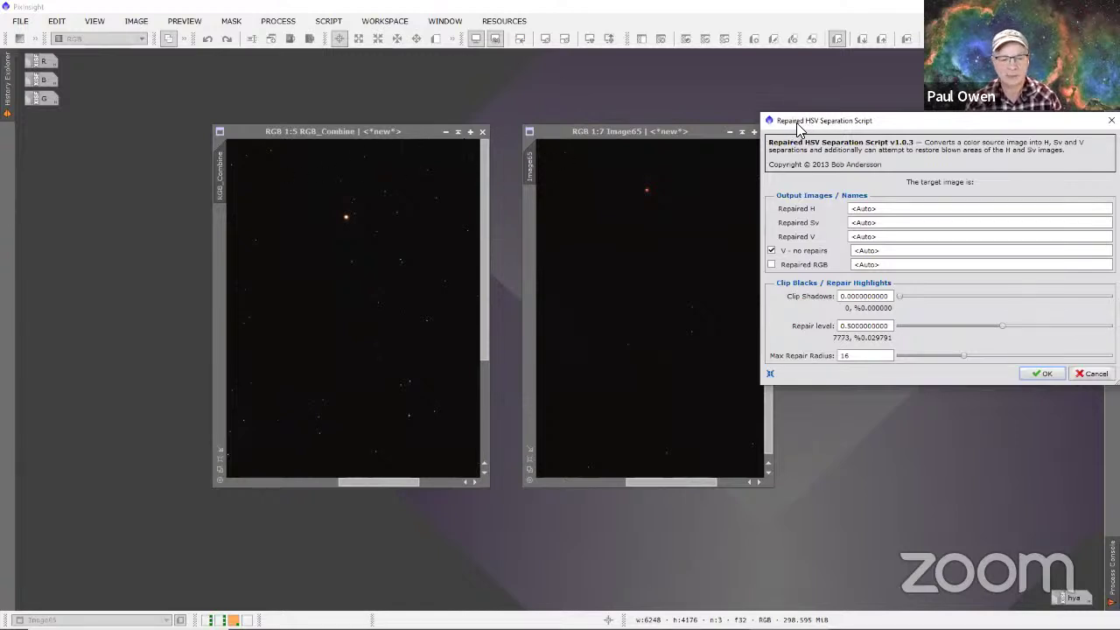
pyautogui.moveTo(809, 131); pyautogui.dragTo(113, 274)
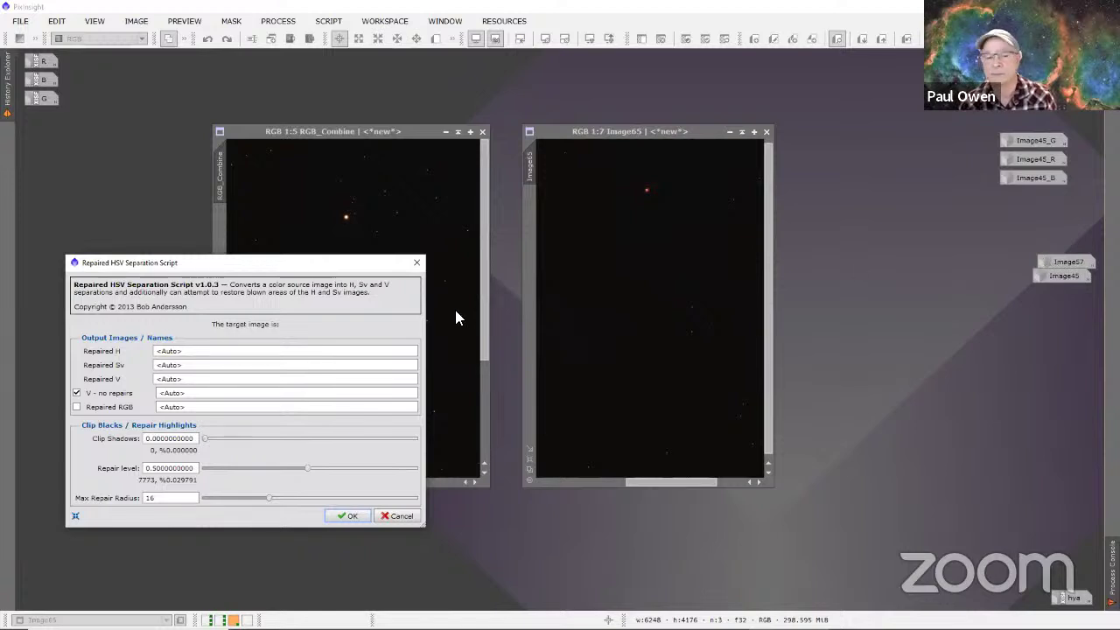
pyautogui.click(416, 265)
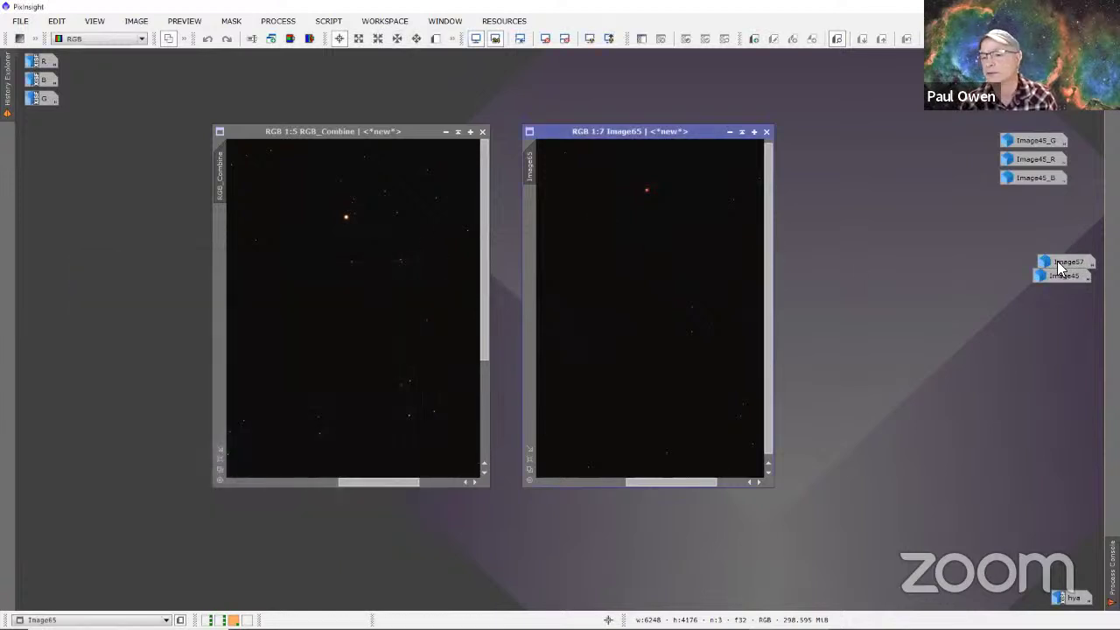
# Step: Minimize Image65 and park its icon out of the way, then enlarge the RGB_Combine window and reposition it
pyautogui.click(416, 136)
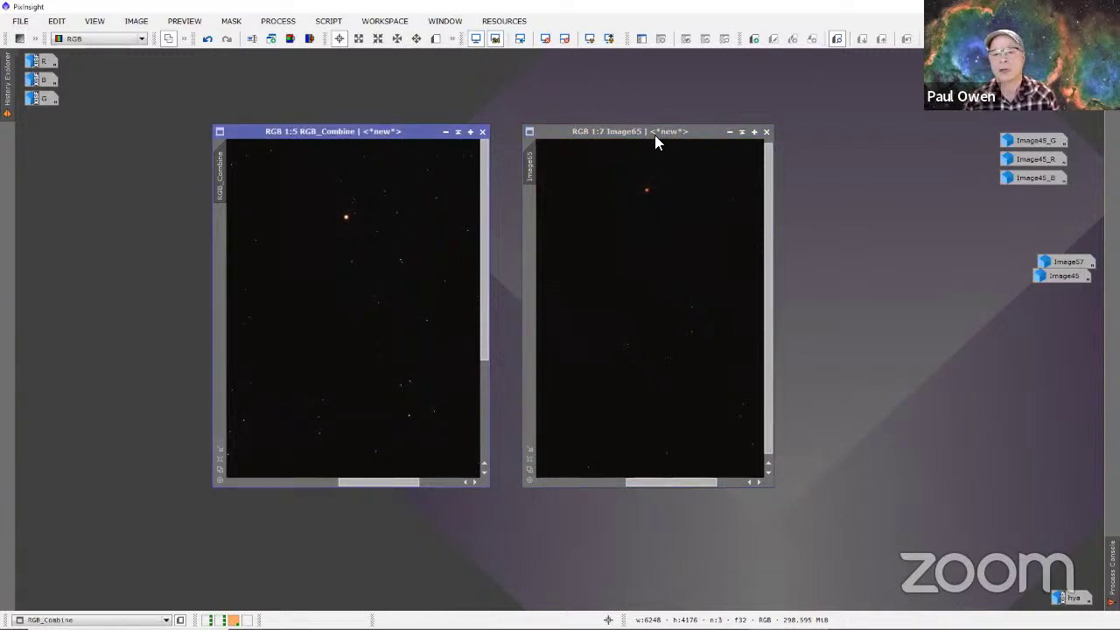
pyautogui.click(728, 132)
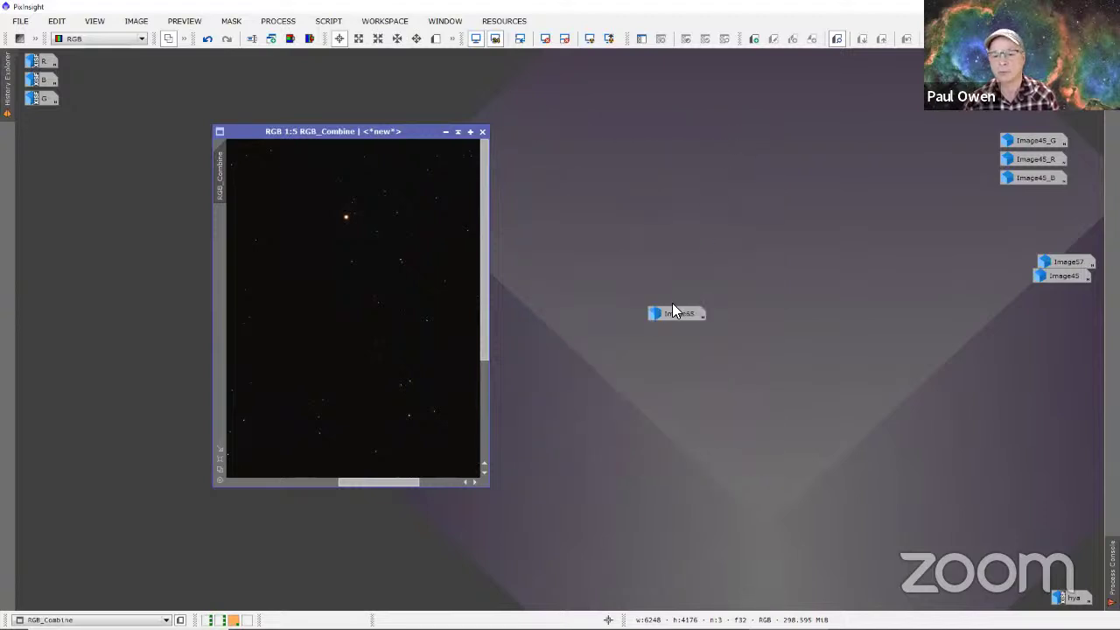
pyautogui.moveTo(674, 315); pyautogui.dragTo(900, 86)
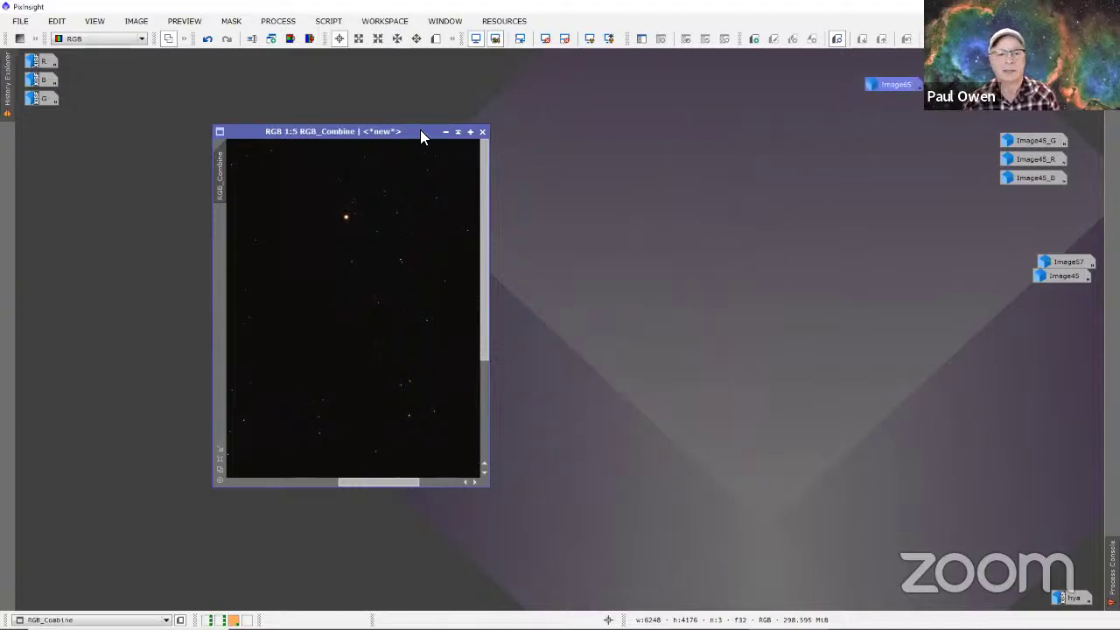
pyautogui.click(470, 132)
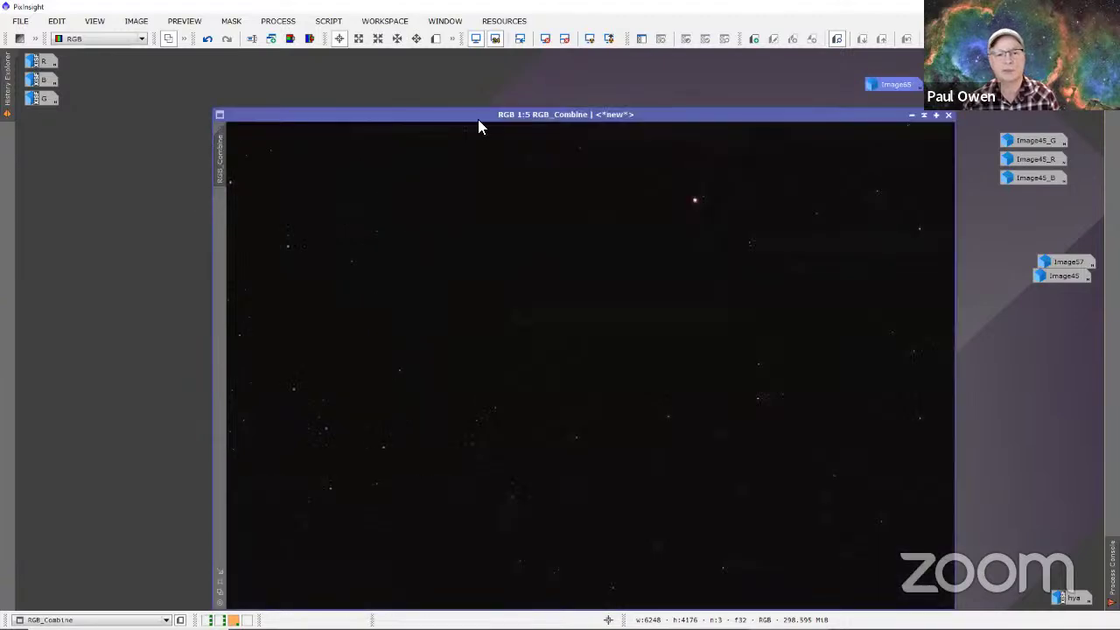
pyautogui.moveTo(478, 120); pyautogui.dragTo(363, 59)
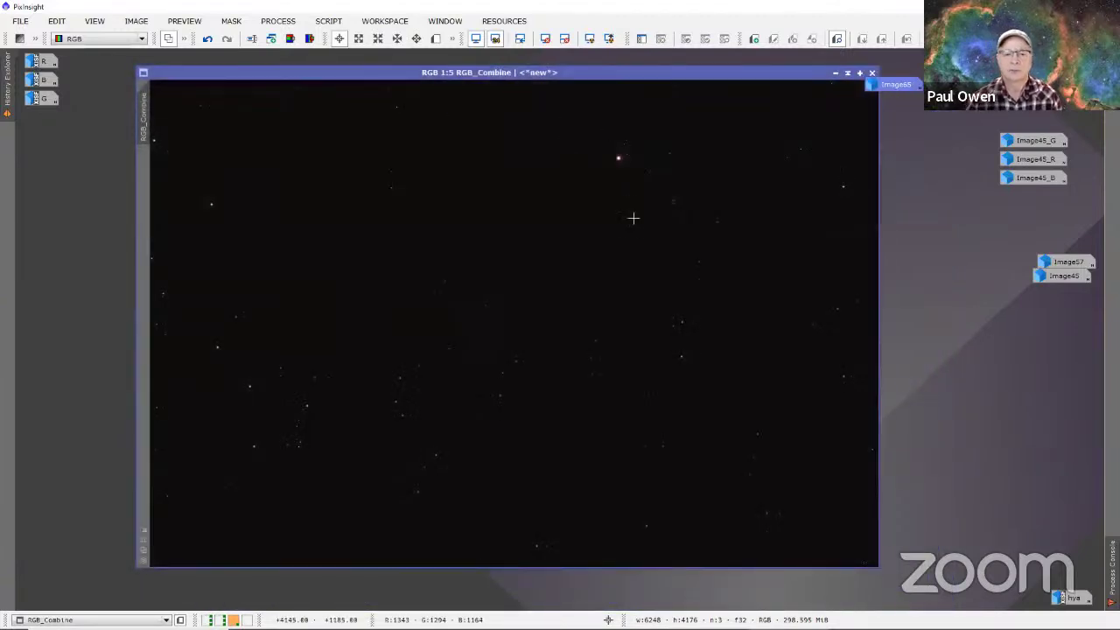
# Step: Examine the star colours in RGB_Combine, especially the bright reddish star, at zoom levels up to 1:1
pyautogui.scroll(2, 639, 228)
pyautogui.scroll(-3, 643, 236)
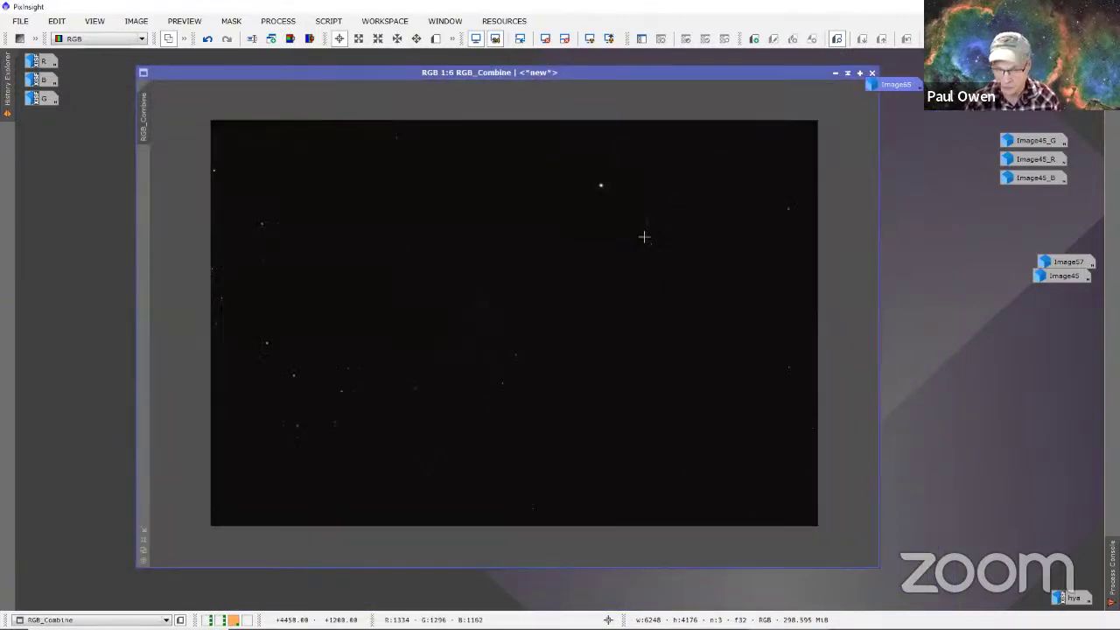
pyautogui.scroll(1, 644, 236)
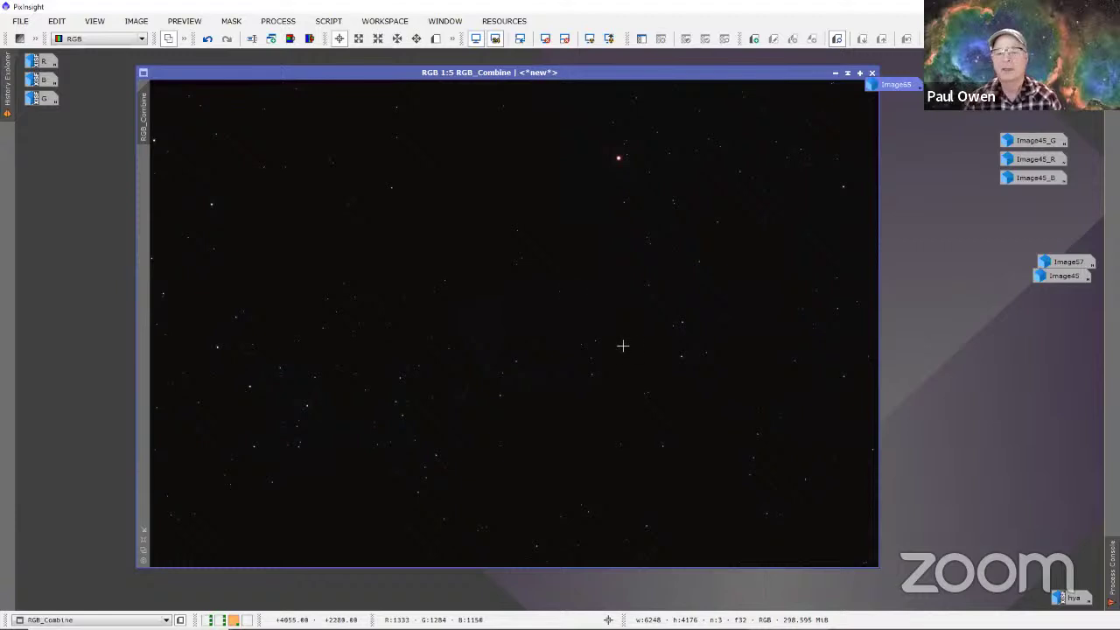
pyautogui.scroll(-1, 624, 359)
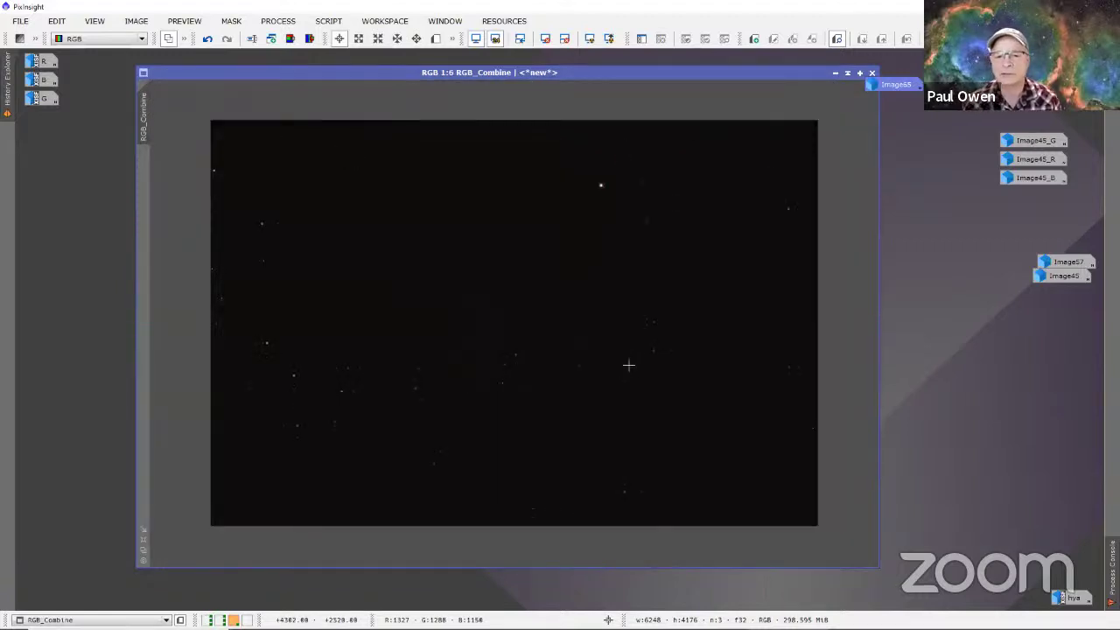
pyautogui.scroll(2, 626, 370)
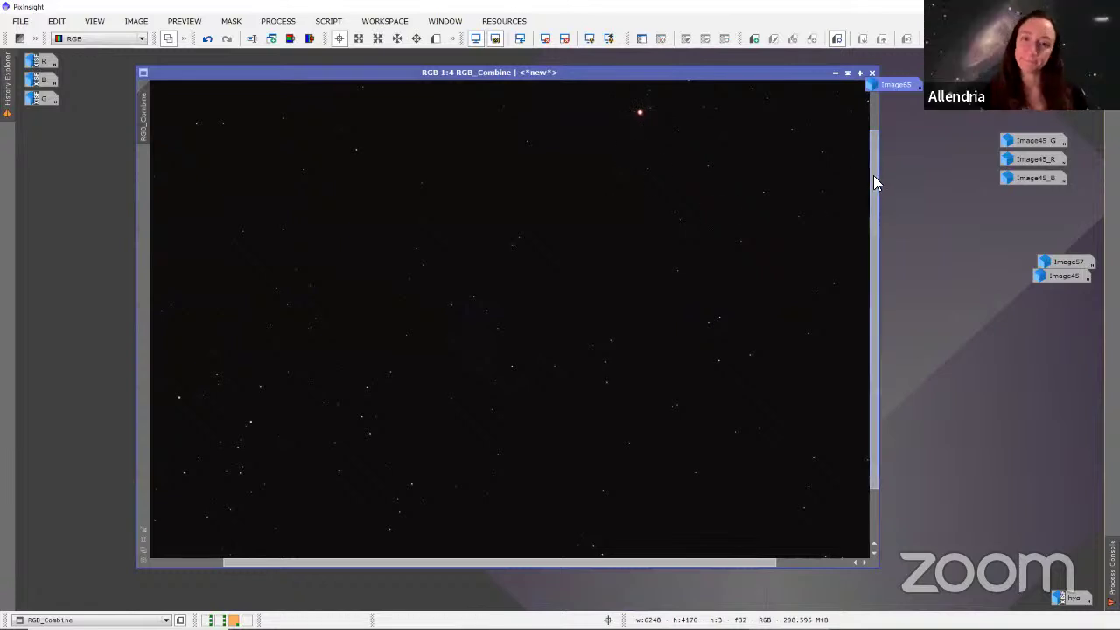
pyautogui.moveTo(873, 175); pyautogui.dragTo(873, 133)
pyautogui.scroll(2, 814, 158)
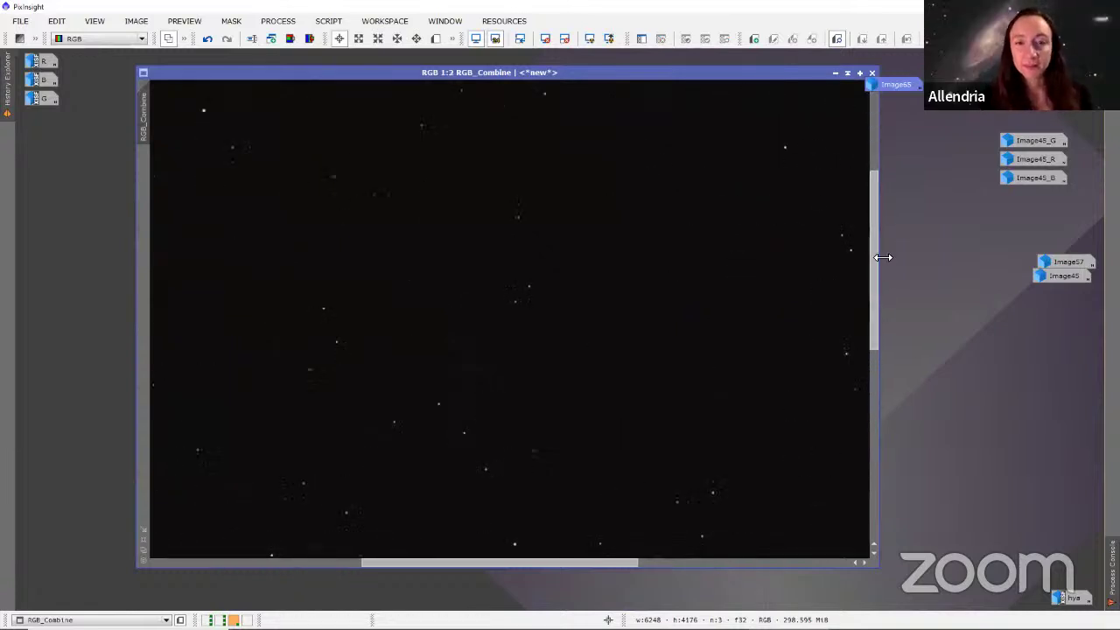
pyautogui.moveTo(870, 216); pyautogui.dragTo(870, 149)
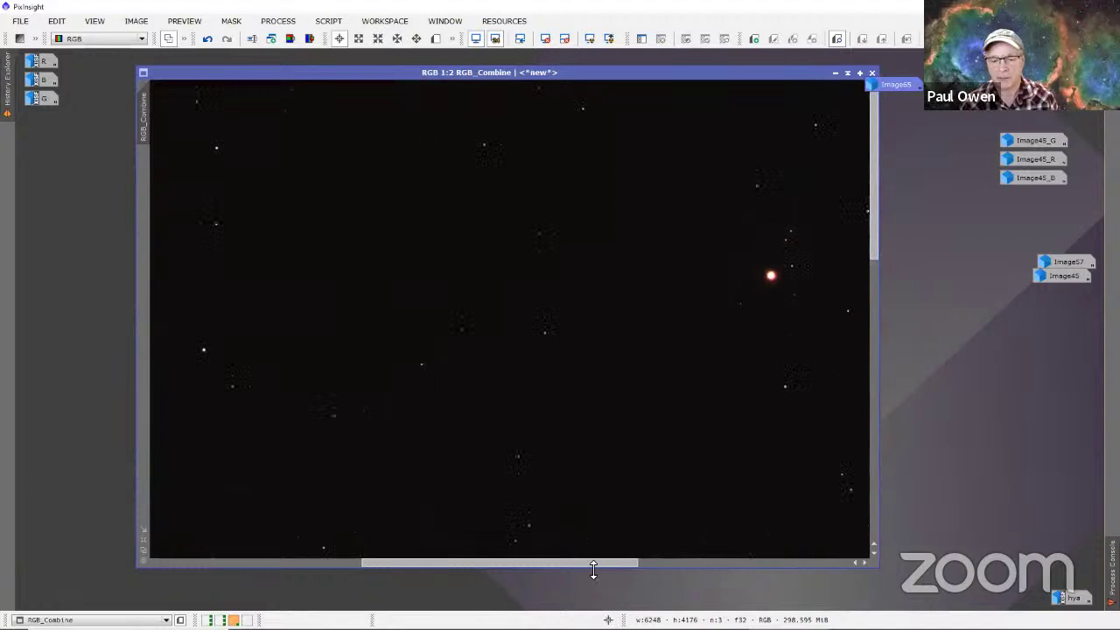
pyautogui.moveTo(603, 562); pyautogui.dragTo(737, 563)
pyautogui.scroll(-2, 577, 450)
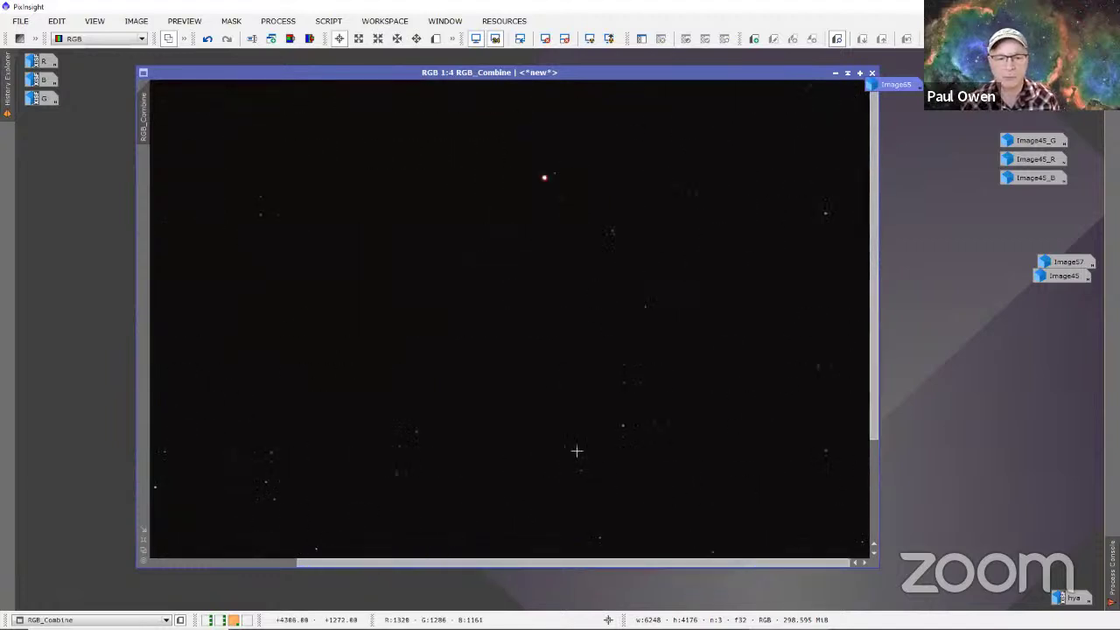
pyautogui.scroll(1, 576, 450)
pyautogui.scroll(1, 852, 190)
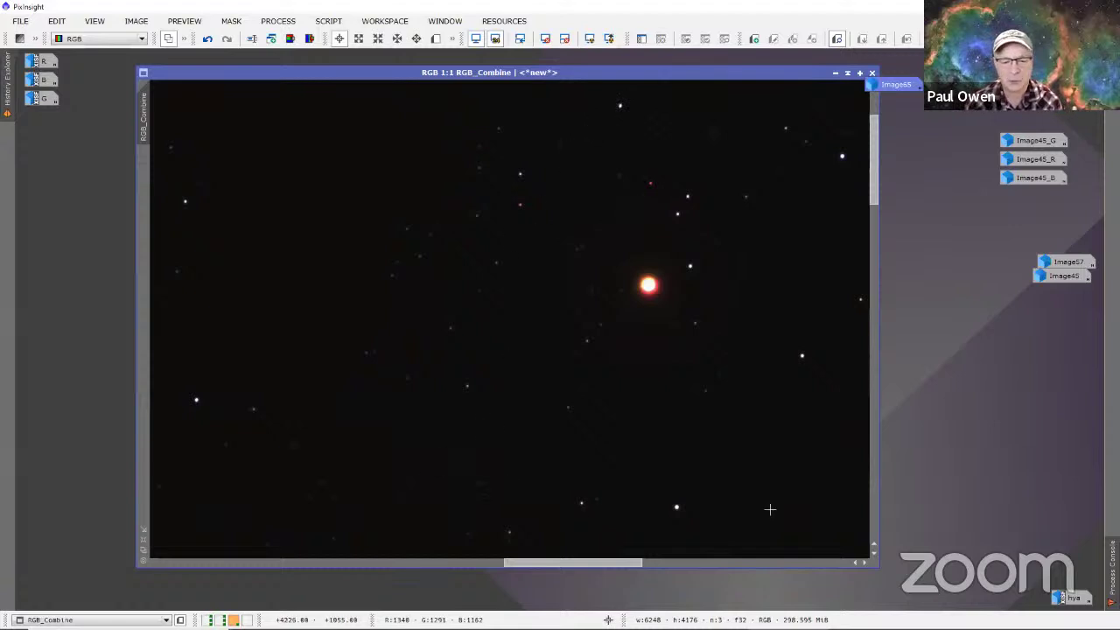
pyautogui.scroll(-6, 523, 417)
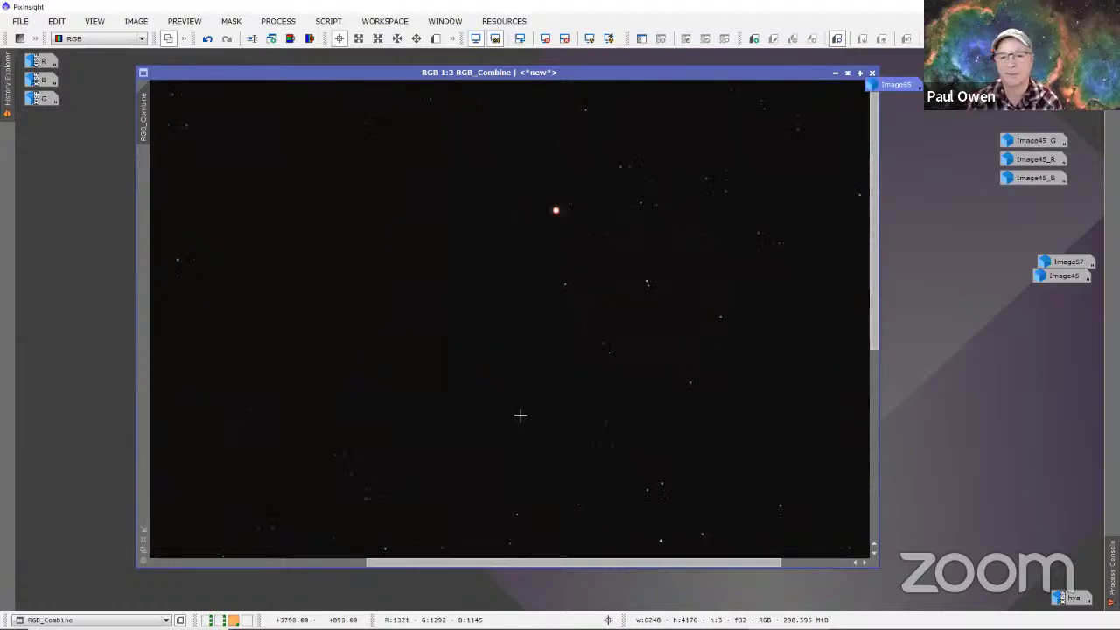
pyautogui.scroll(2, 518, 412)
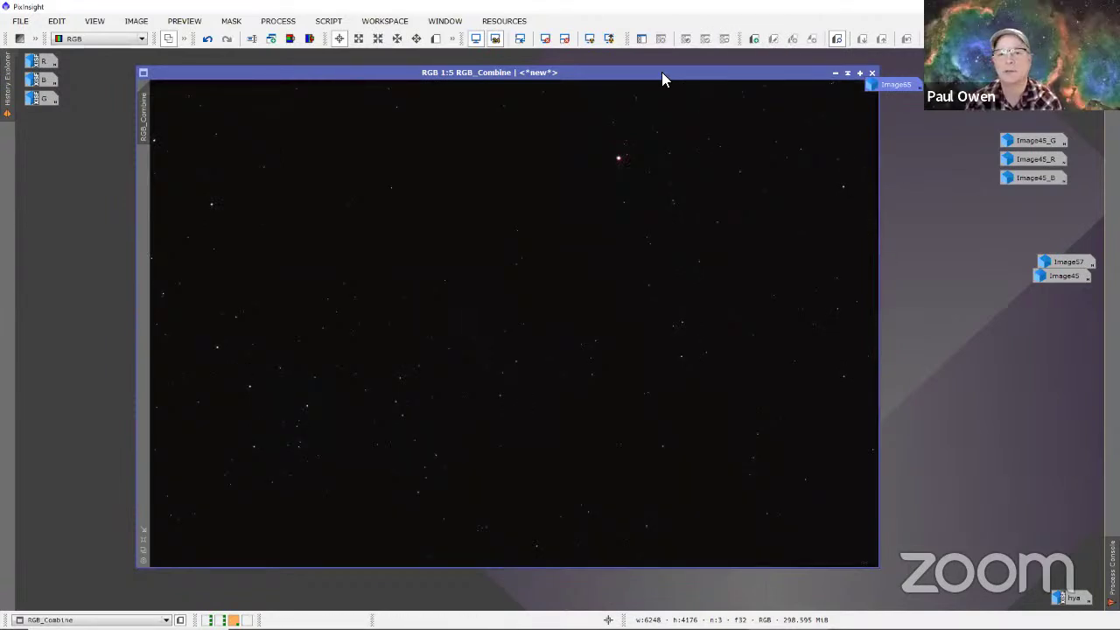
# Step: Reduce RGB_Combine to 1:10, fit its window to the image, and place it near the middle of the workspace
pyautogui.moveTo(658, 74); pyautogui.dragTo(585, 76)
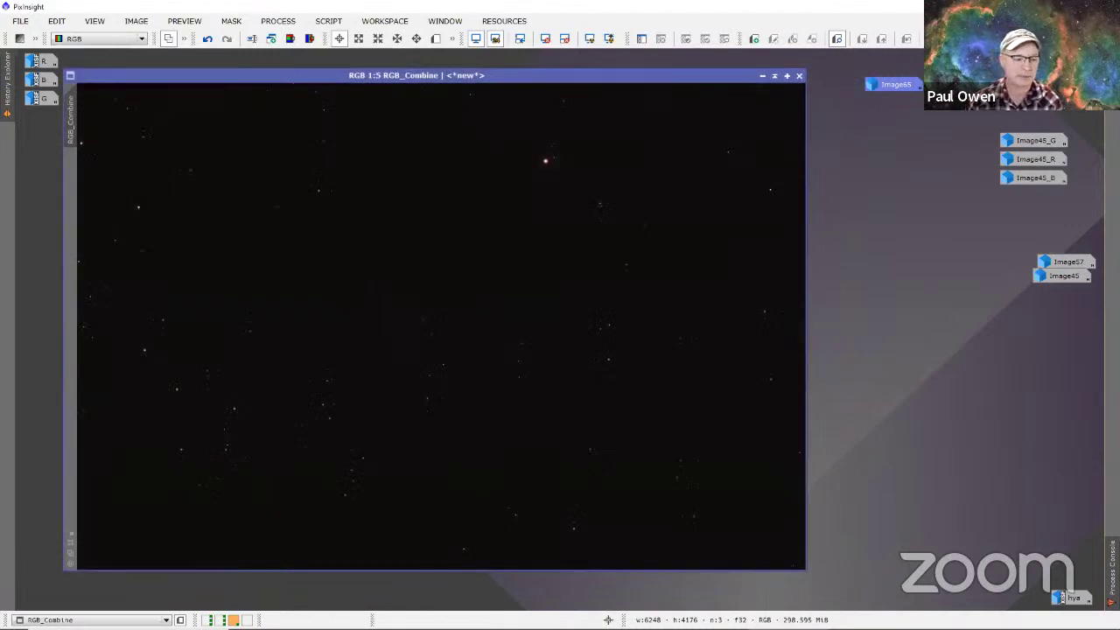
pyautogui.scroll(-3, 257, 334)
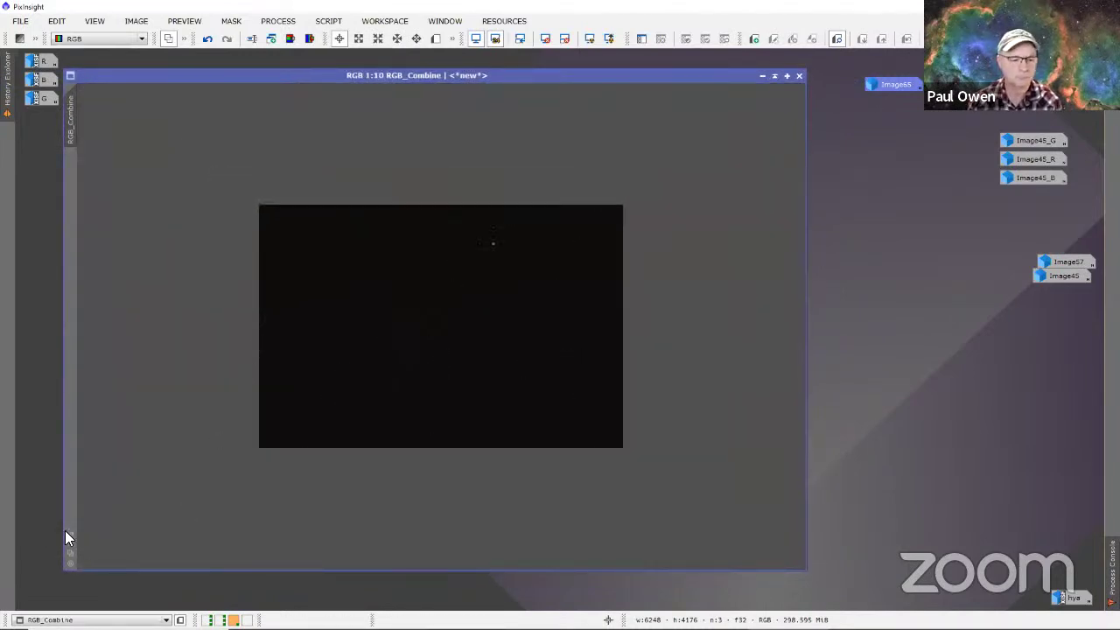
pyautogui.click(72, 532)
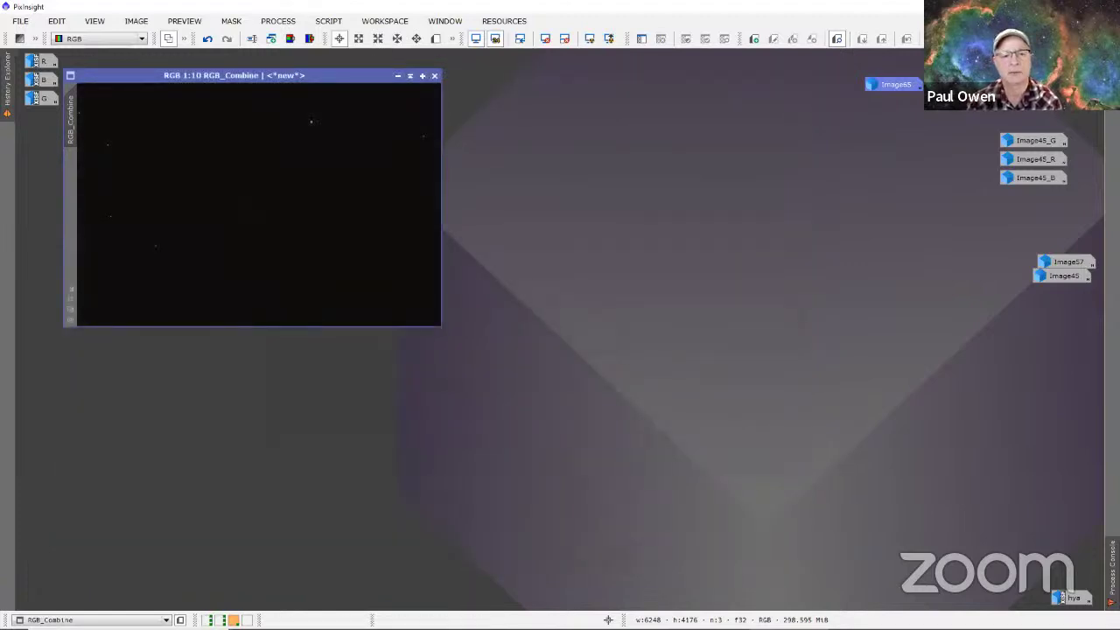
pyautogui.moveTo(363, 75); pyautogui.dragTo(516, 173)
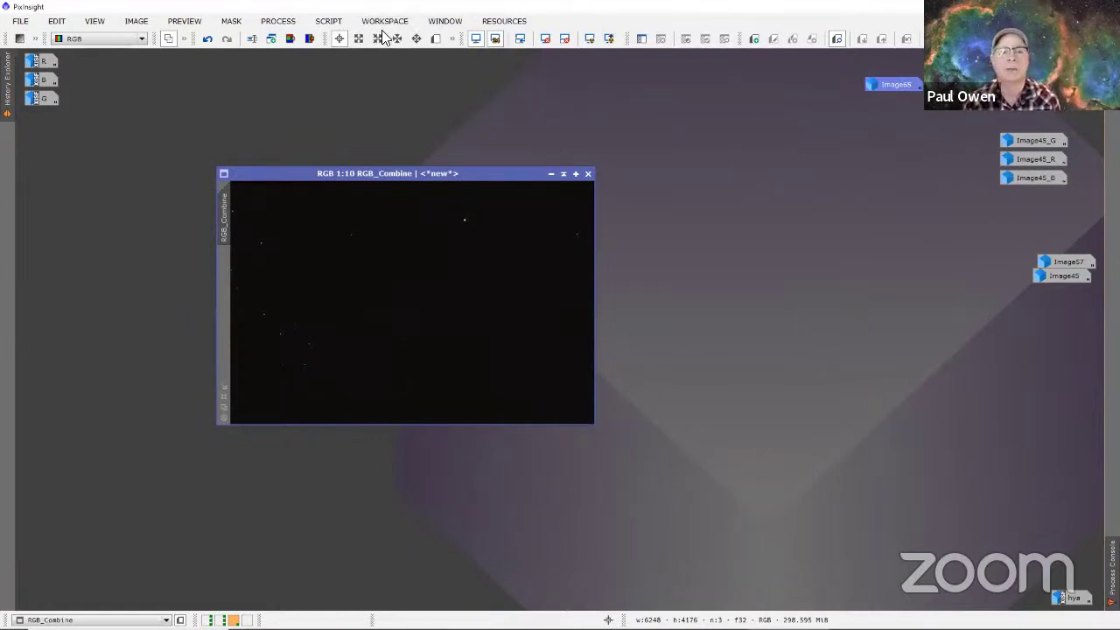
# Step: Run the Repaired HSV Separation script on RGB_Combine with the unrepaired V output enabled, repair level 0.5 and maximum repair radius 16
pyautogui.click(331, 23)
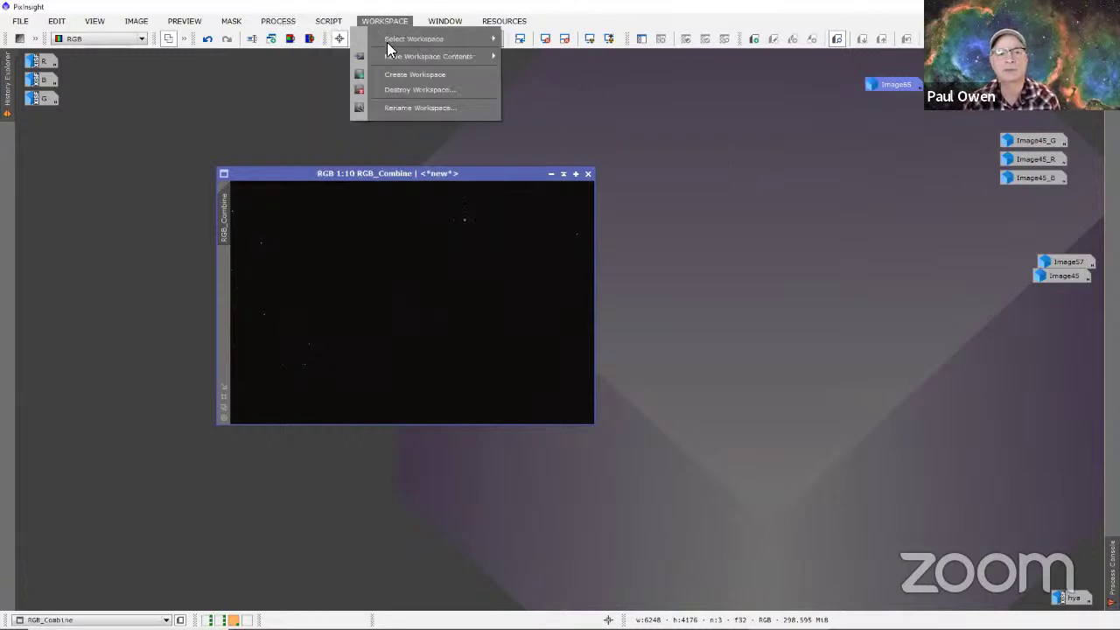
pyautogui.moveTo(361, 185)
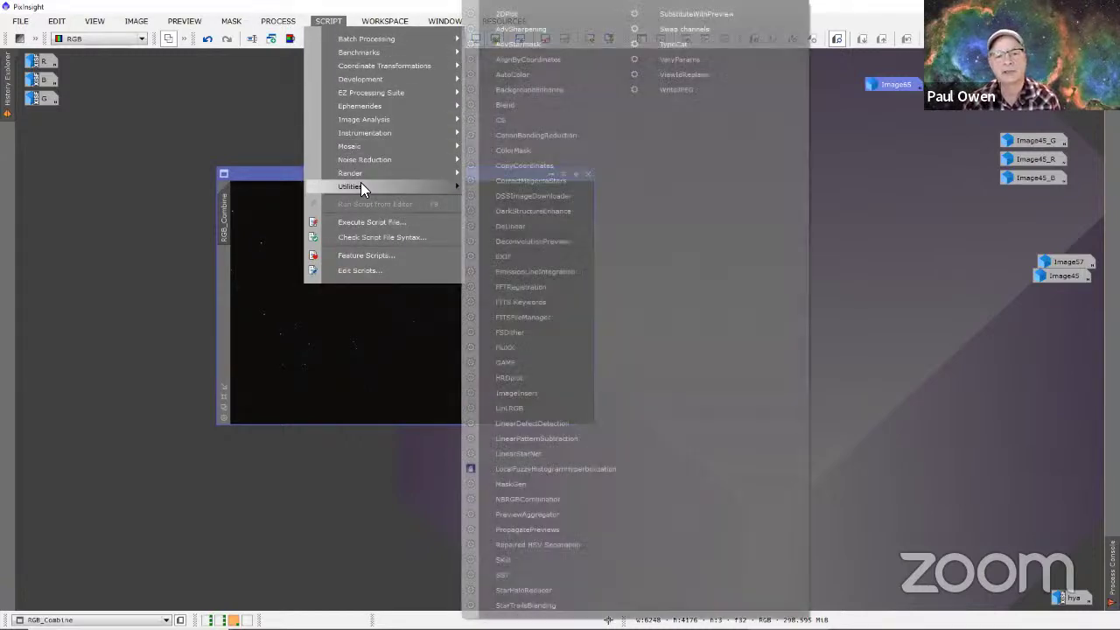
pyautogui.click(531, 544)
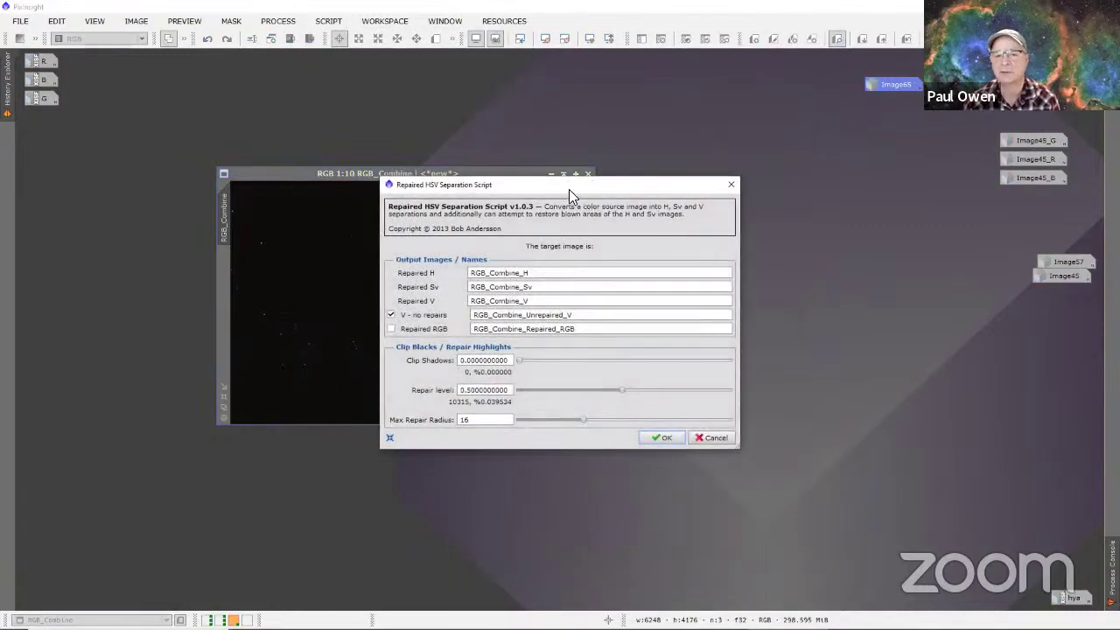
pyautogui.moveTo(602, 189); pyautogui.dragTo(869, 122)
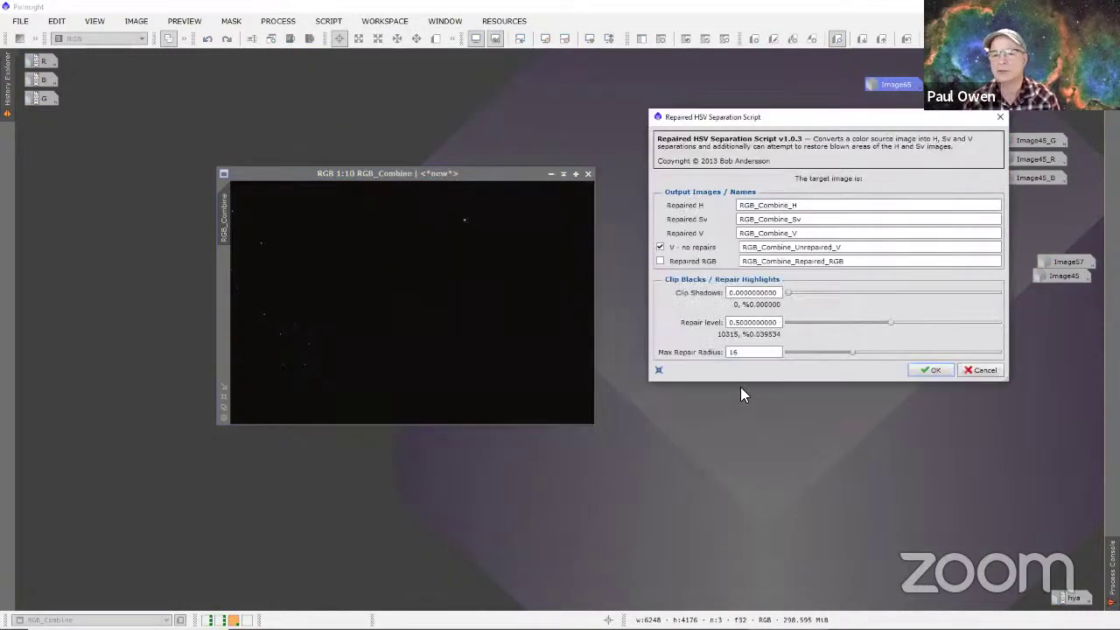
pyautogui.click(660, 247)
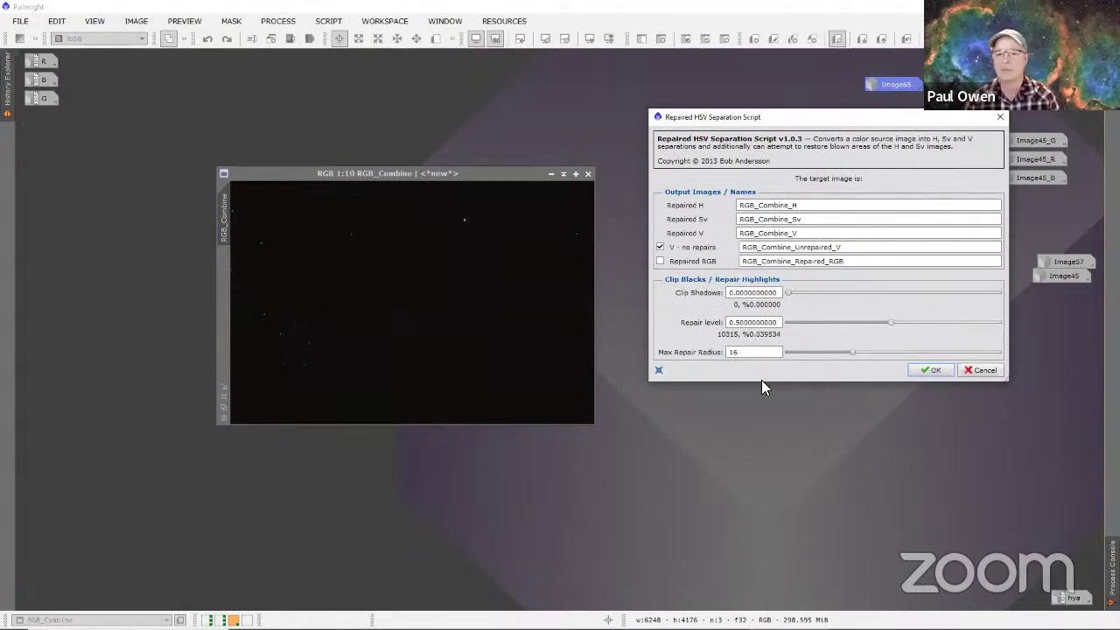
pyautogui.click(928, 370)
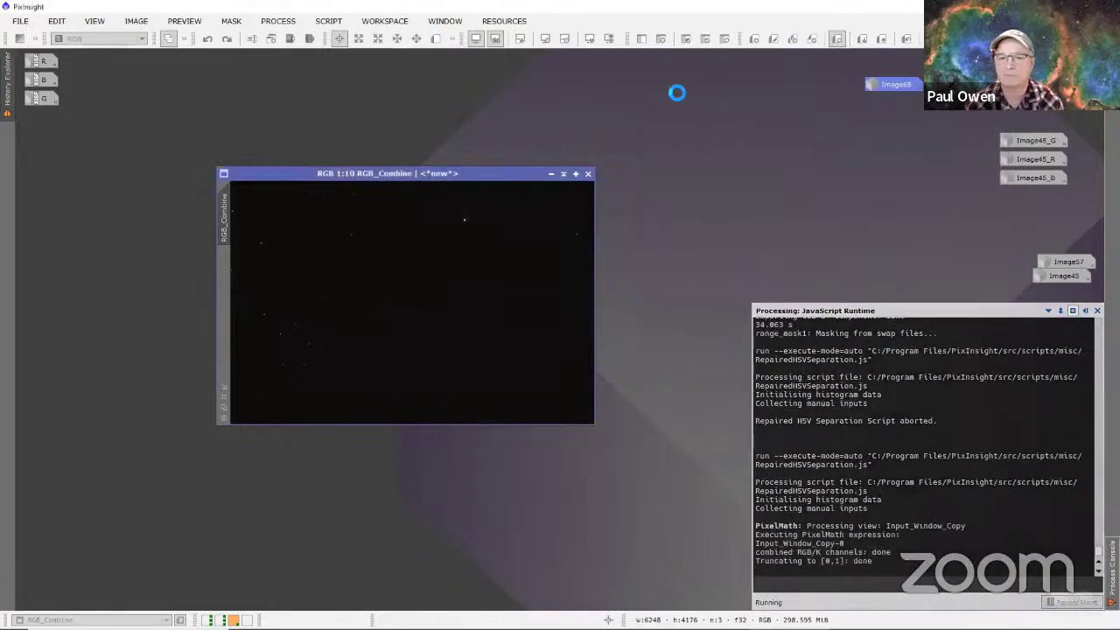
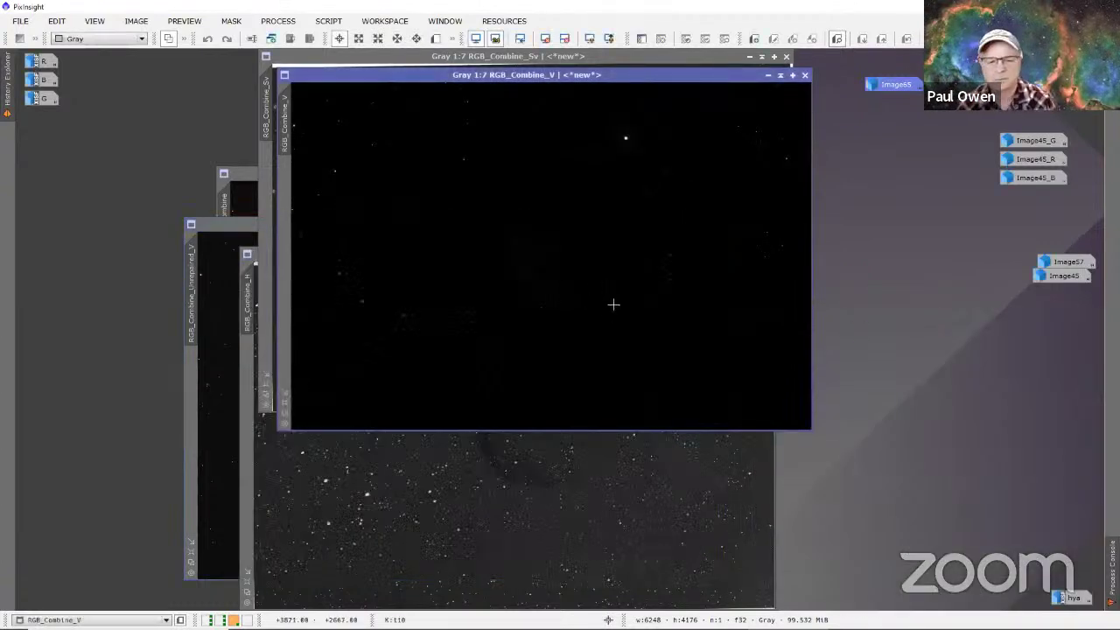
# Step: Set the RGB_Combine window apart from its components and cascade the V, Sv, H and Unrepaired_V windows so their view names are accessible
pyautogui.moveTo(623, 77); pyautogui.dragTo(523, 194)
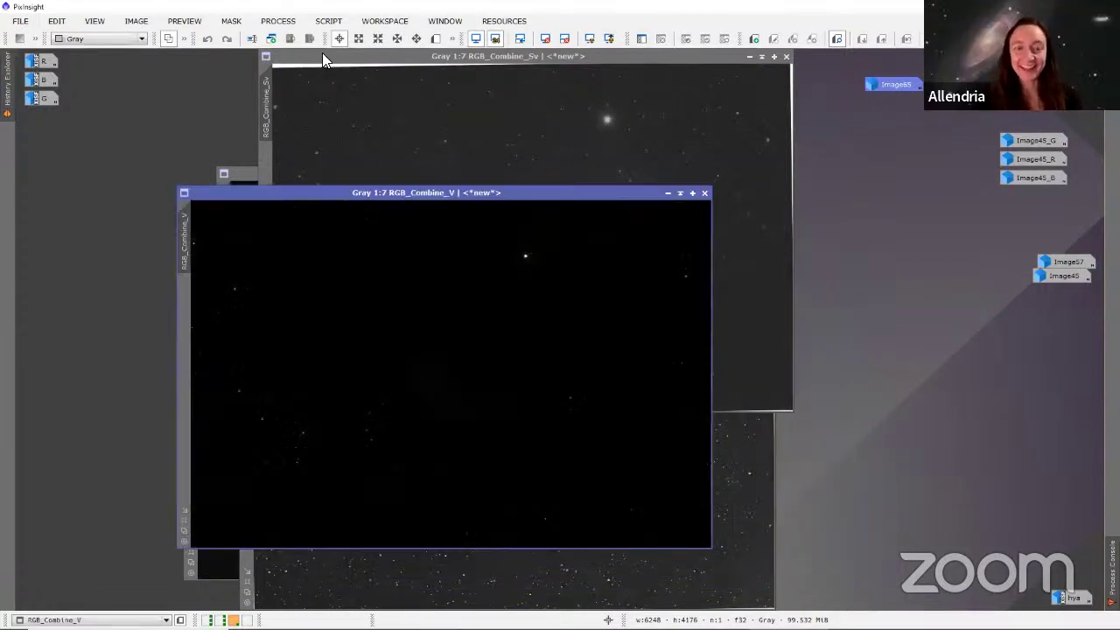
pyautogui.moveTo(322, 55); pyautogui.dragTo(252, 252)
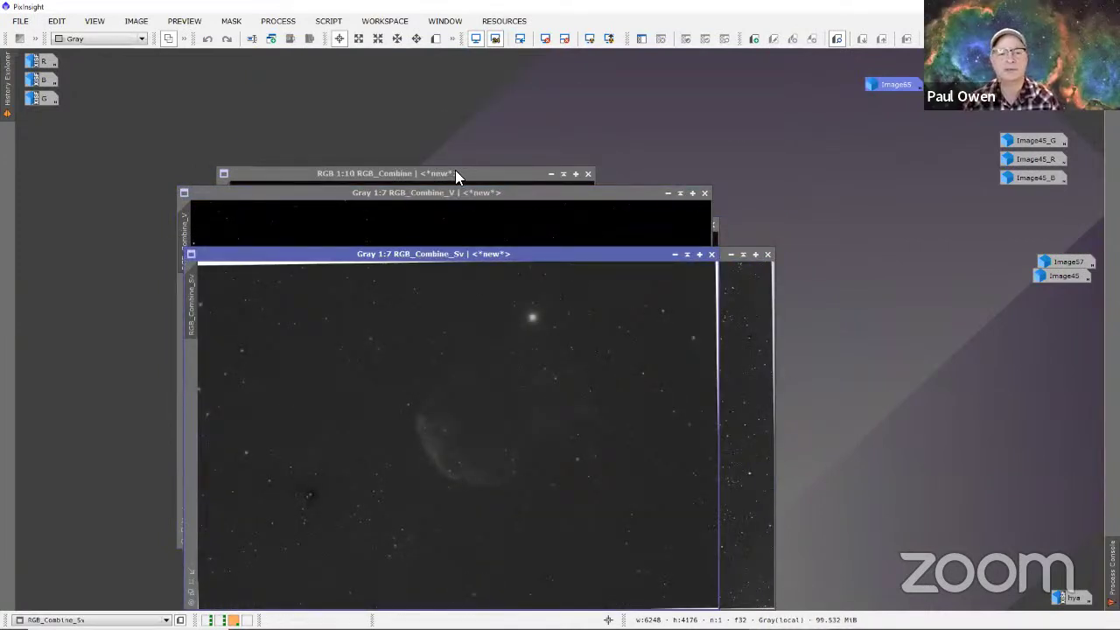
pyautogui.moveTo(482, 173); pyautogui.dragTo(640, 403)
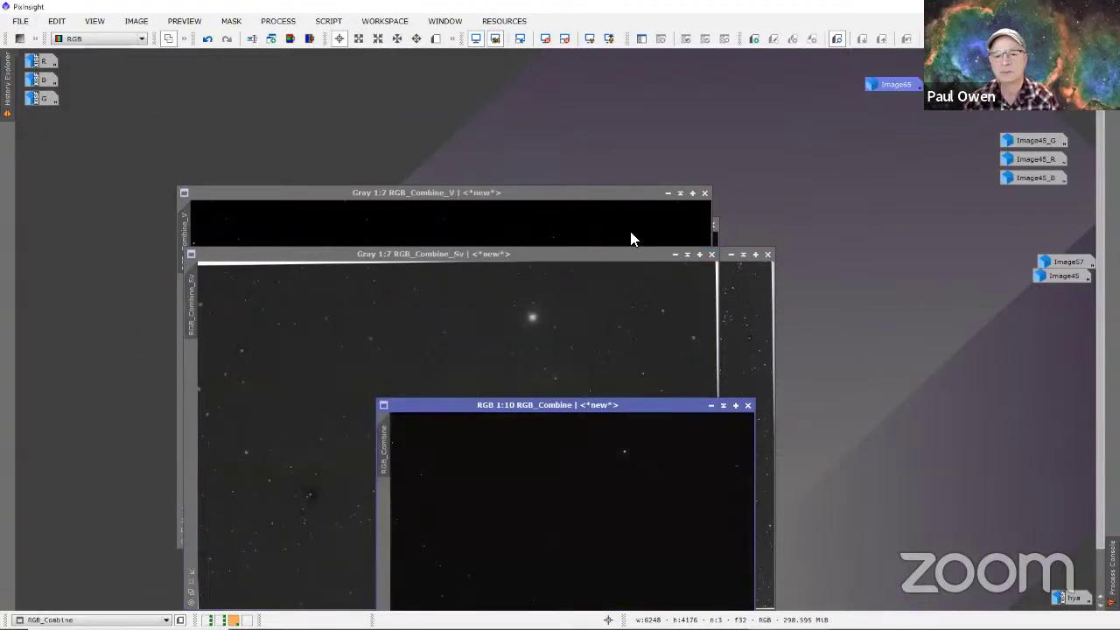
pyautogui.moveTo(552, 194); pyautogui.dragTo(440, 225)
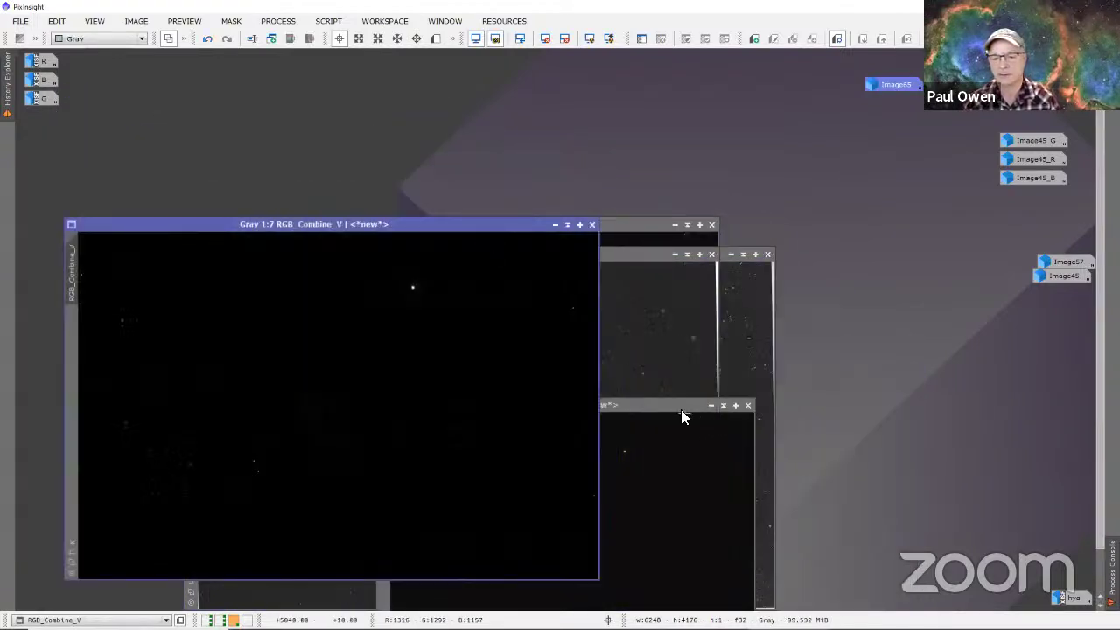
pyautogui.moveTo(683, 418); pyautogui.dragTo(285, 74)
pyautogui.moveTo(462, 227); pyautogui.dragTo(863, 334)
pyautogui.moveTo(615, 253); pyautogui.dragTo(906, 334)
pyautogui.moveTo(645, 265); pyautogui.dragTo(822, 371)
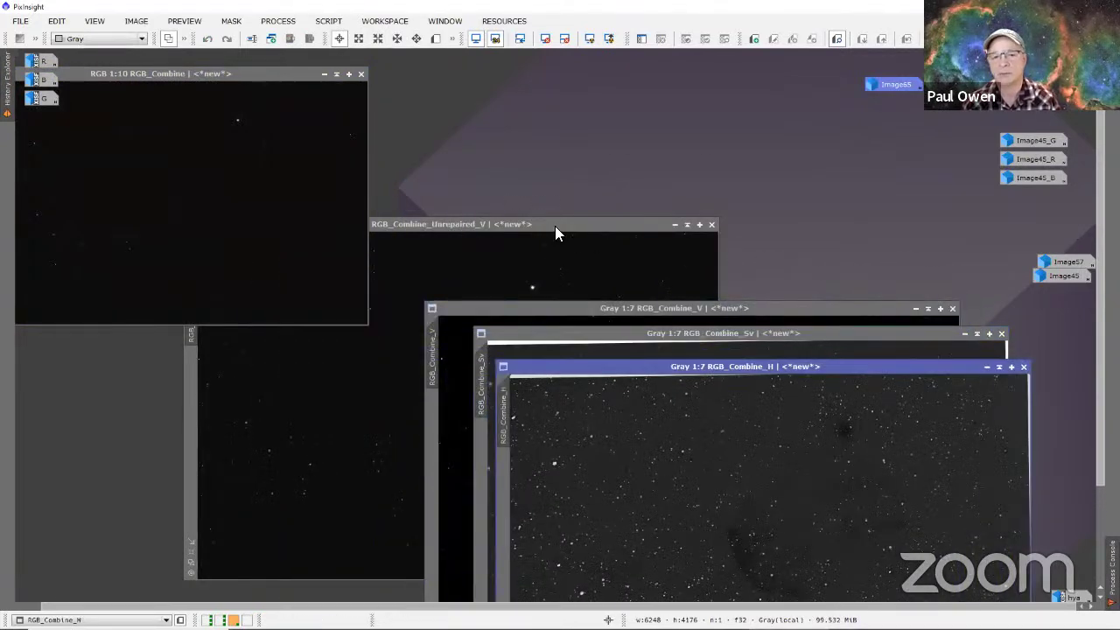
pyautogui.moveTo(555, 226); pyautogui.dragTo(887, 408)
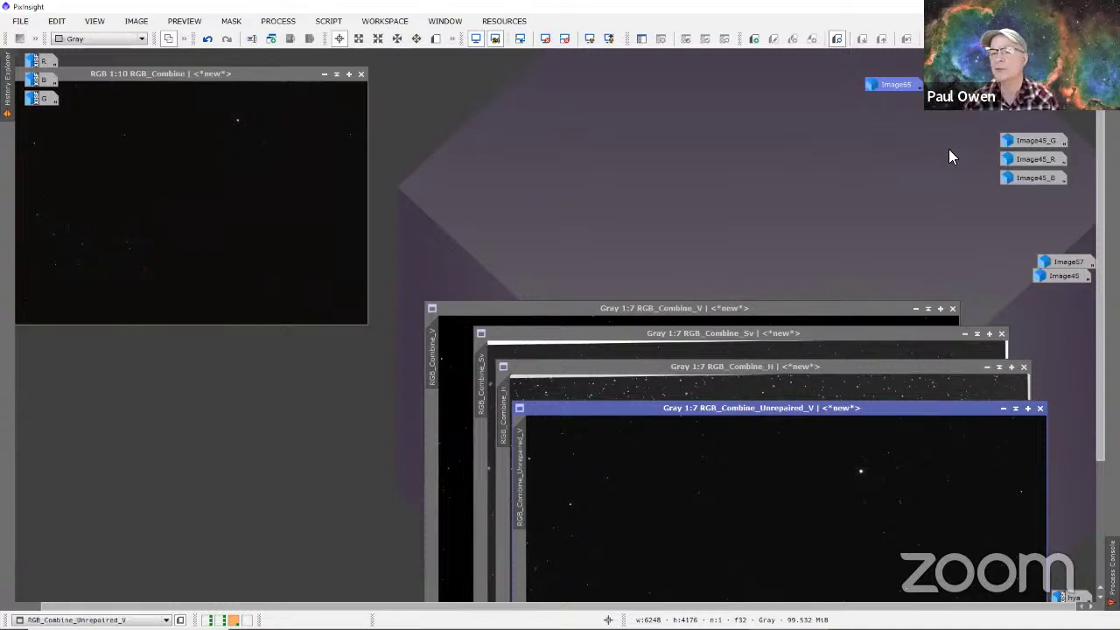
# Step: Open ChannelCombination, choose the HSV colour space, and reset the source images to <Auto>
pyautogui.click(284, 23)
pyautogui.moveTo(371, 17)
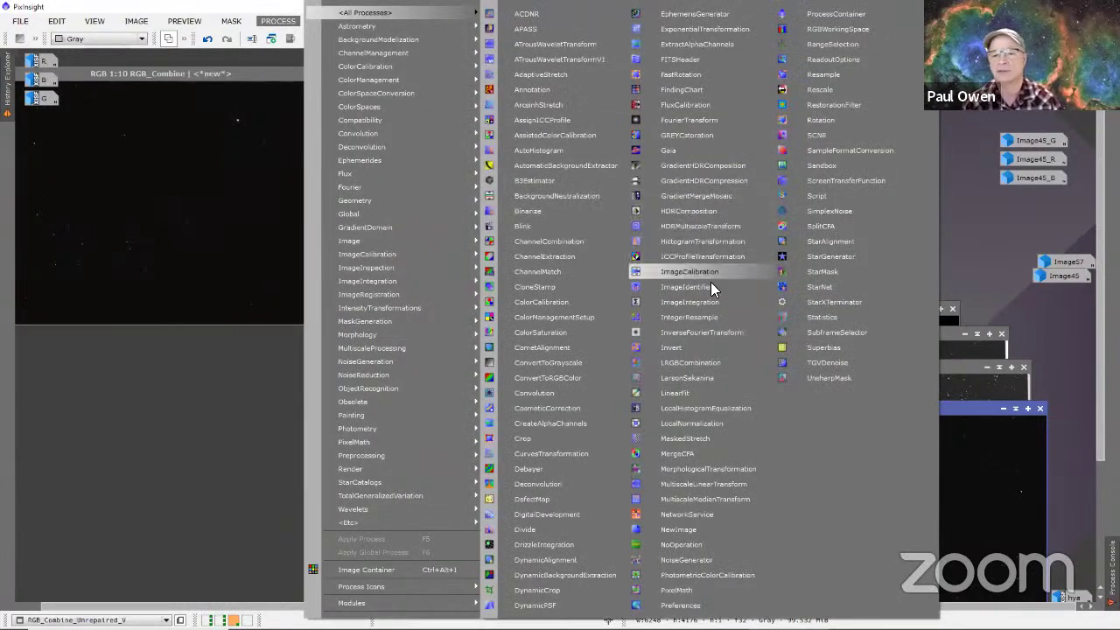
pyautogui.click(566, 241)
pyautogui.moveTo(783, 147); pyautogui.dragTo(562, 98)
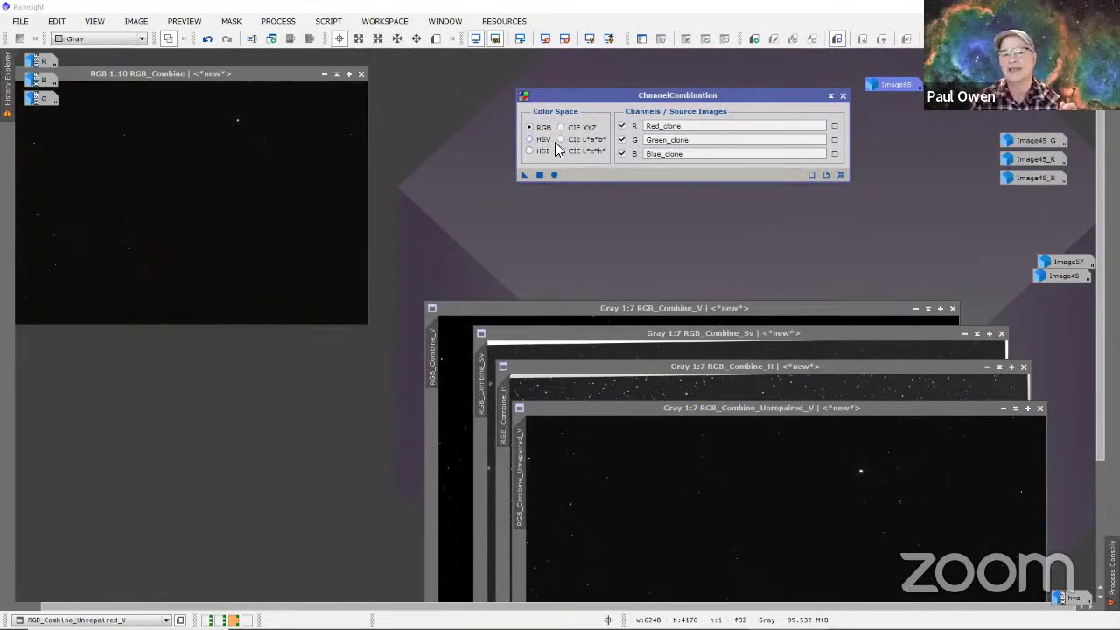
pyautogui.click(530, 140)
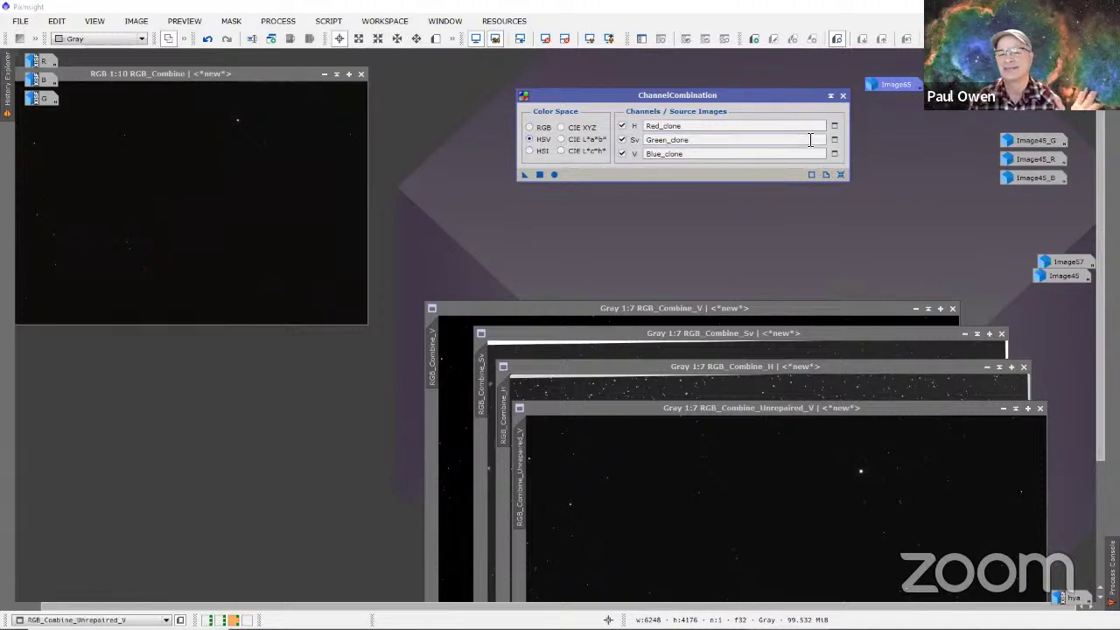
pyautogui.click(839, 175)
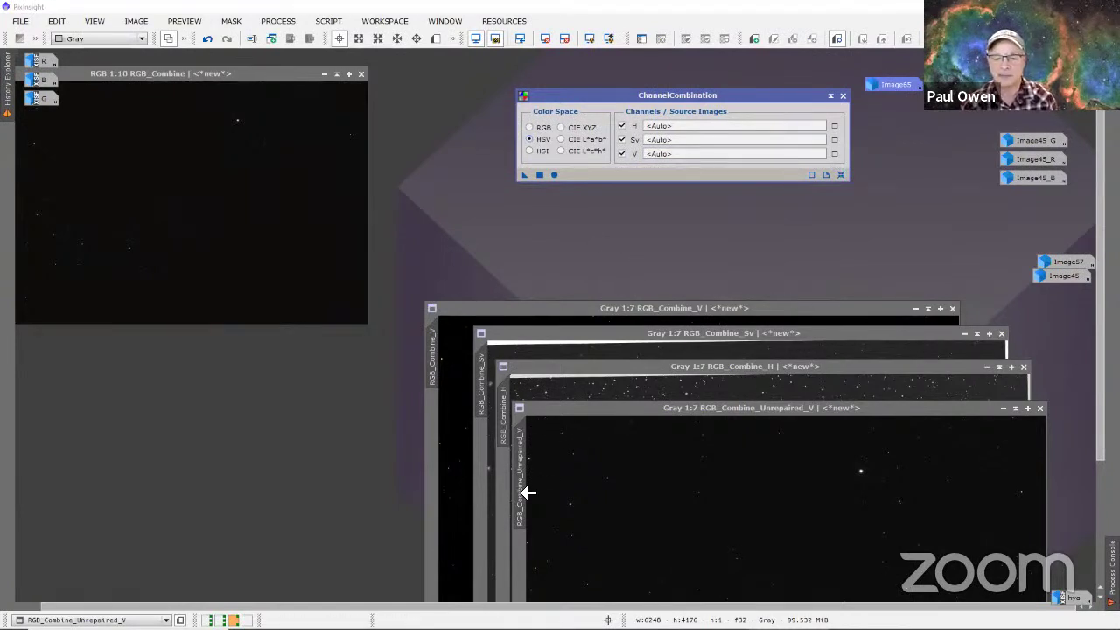
# Step: Combine RGB_Combine_H as H, RGB_Combine_Sv as Sv and RGB_Combine_Unrepaired_V as V into a new colour image
pyautogui.moveTo(527, 489); pyautogui.dragTo(660, 155)
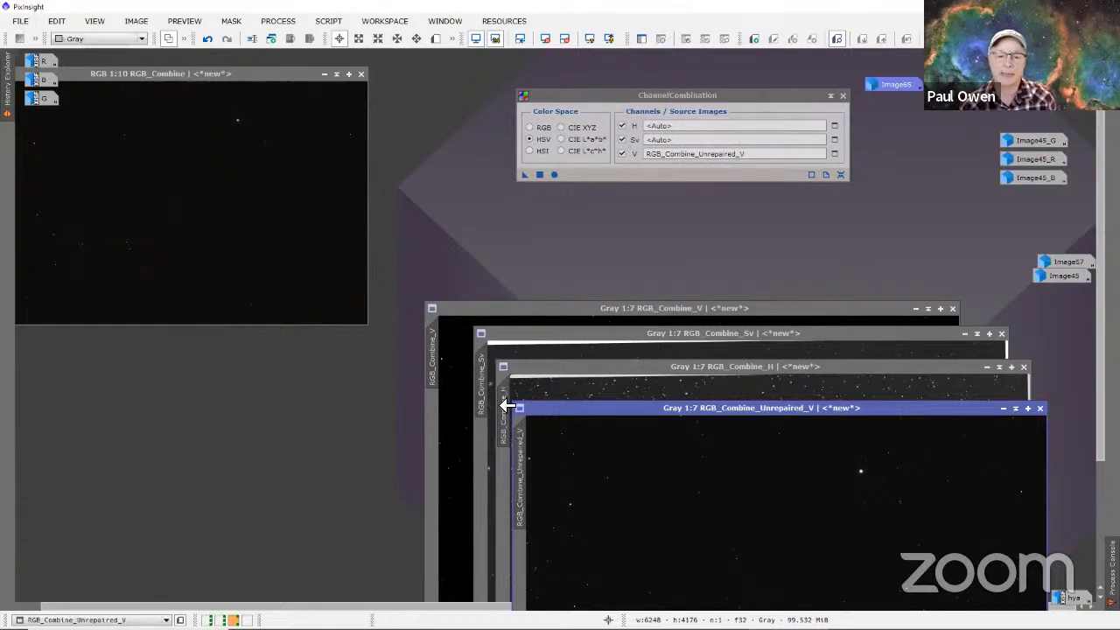
pyautogui.moveTo(503, 402); pyautogui.dragTo(650, 126)
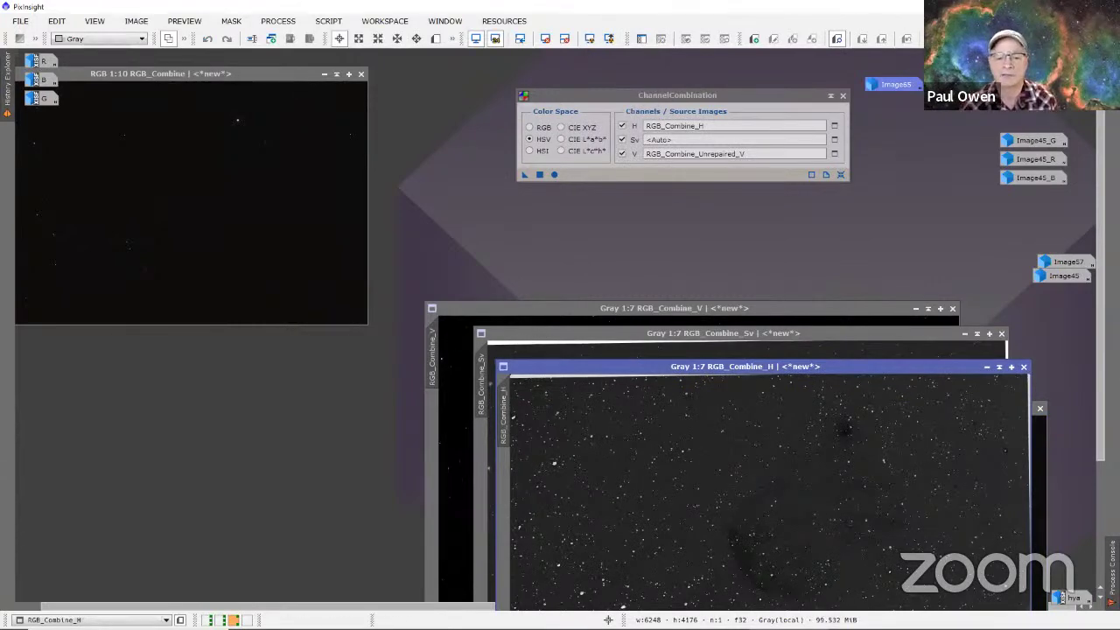
pyautogui.moveTo(484, 376); pyautogui.dragTo(667, 140)
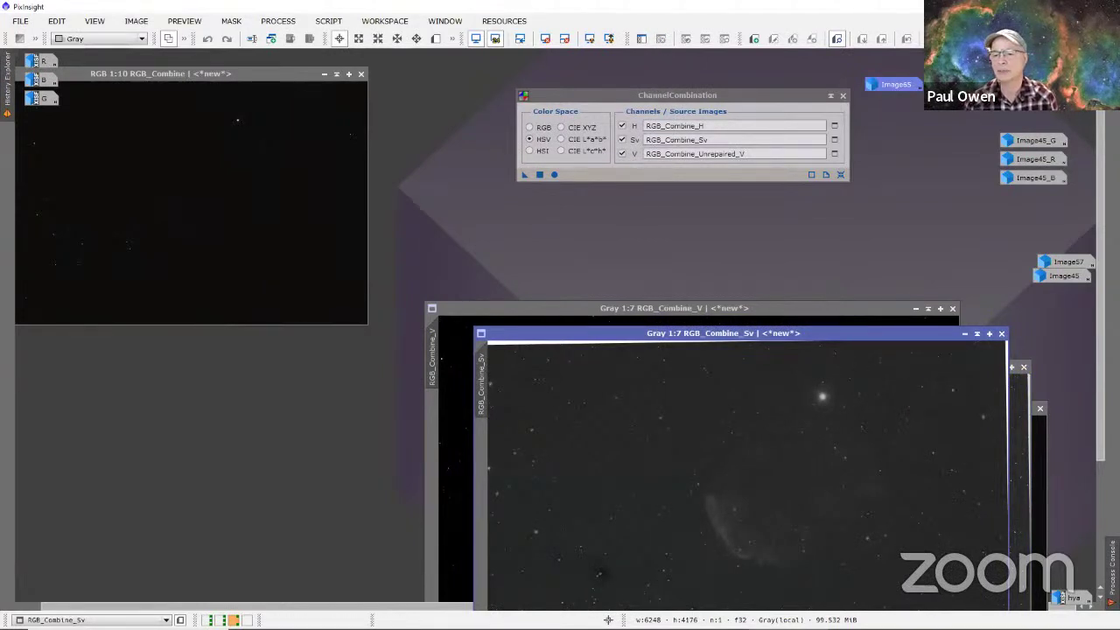
pyautogui.click(554, 175)
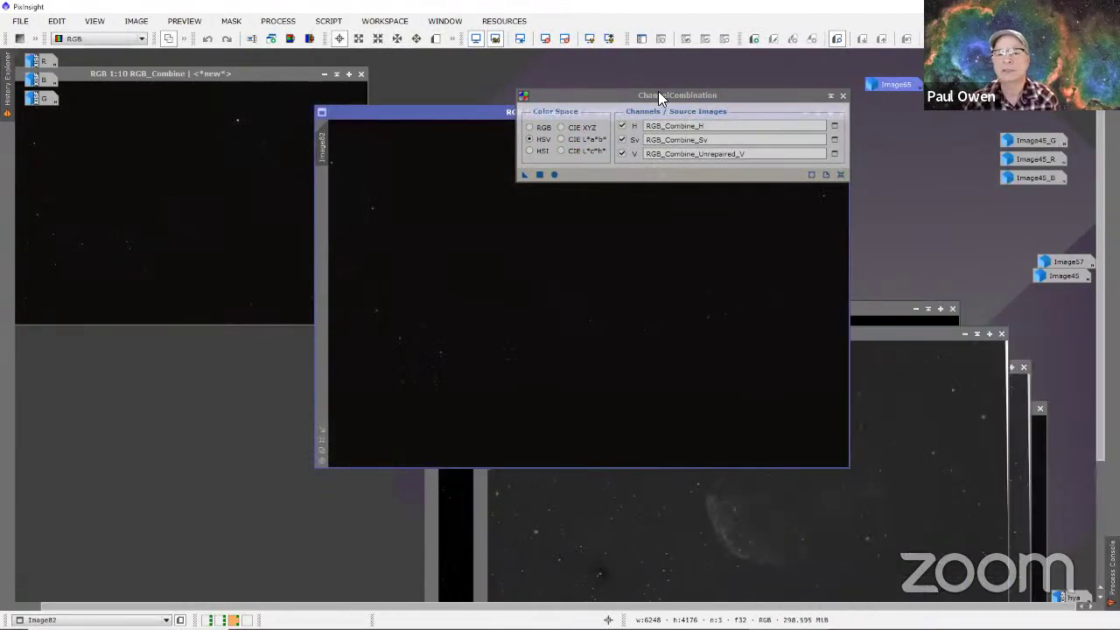
# Step: Close the Sv, V and H component images, and minimize ChannelCombination and RGB_Combine_Unrepaired_V, keeping the latter open
pyautogui.moveTo(761, 92); pyautogui.dragTo(712, 341)
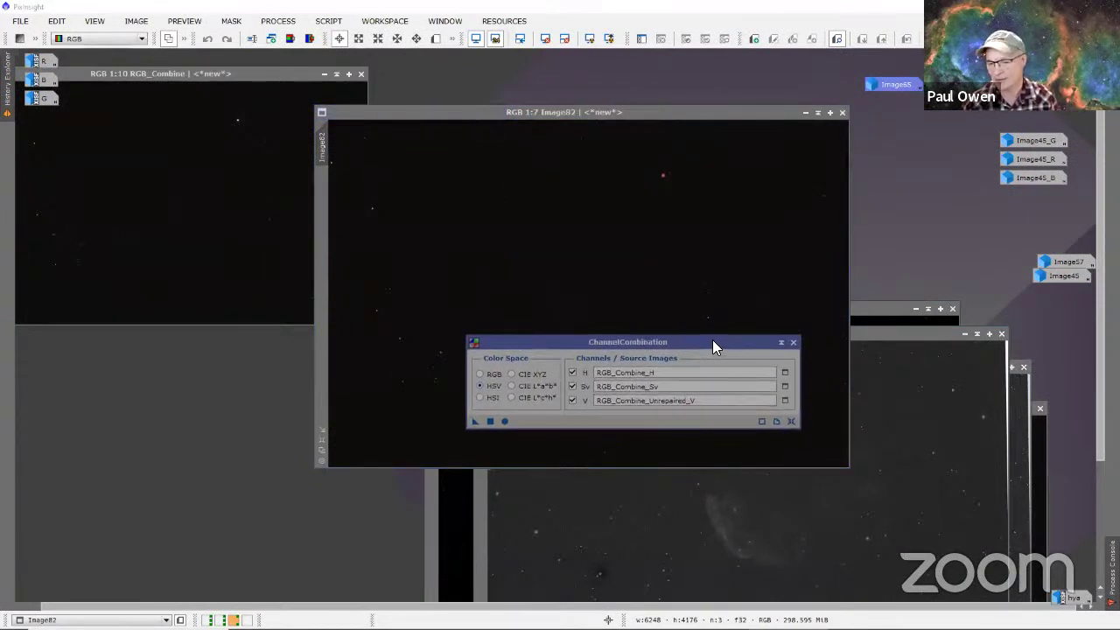
pyautogui.click(1001, 333)
pyautogui.click(953, 308)
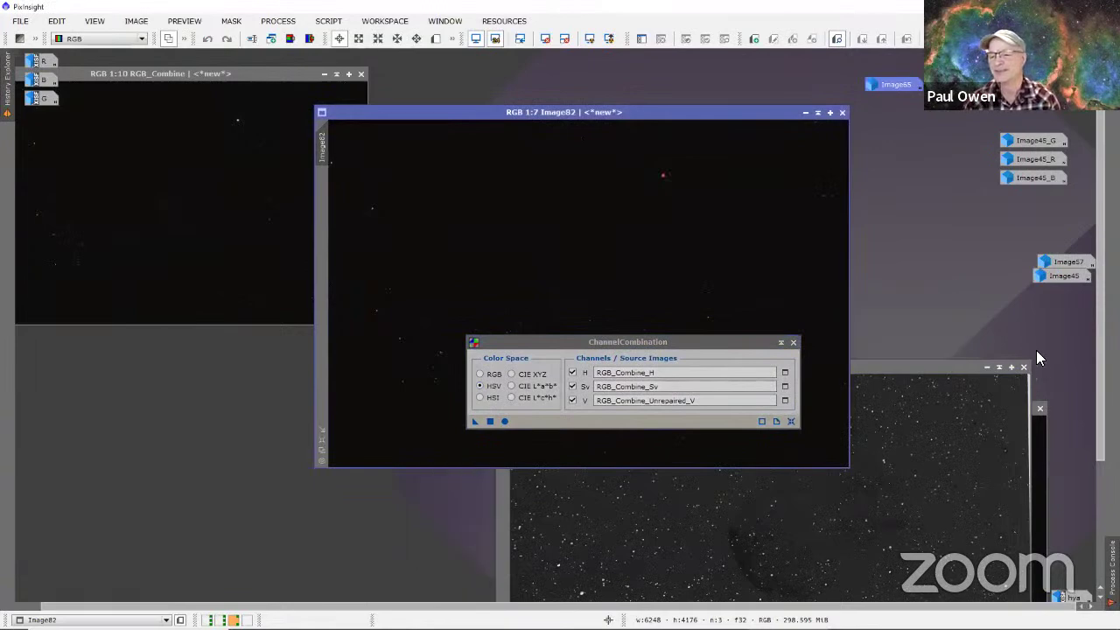
pyautogui.click(1025, 367)
pyautogui.click(1039, 407)
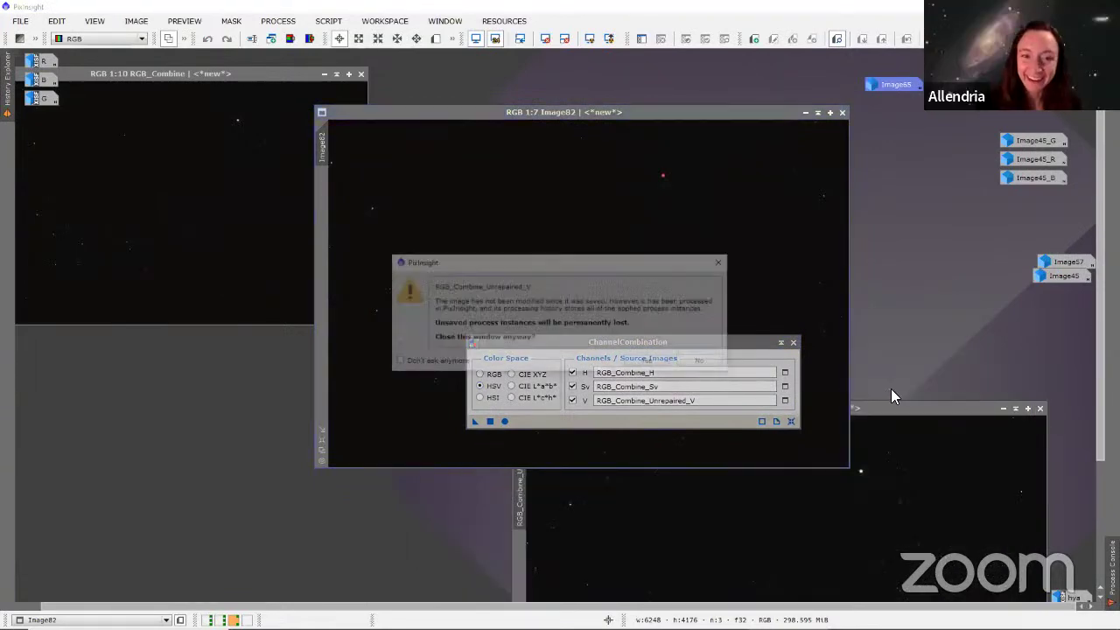
pyautogui.click(703, 363)
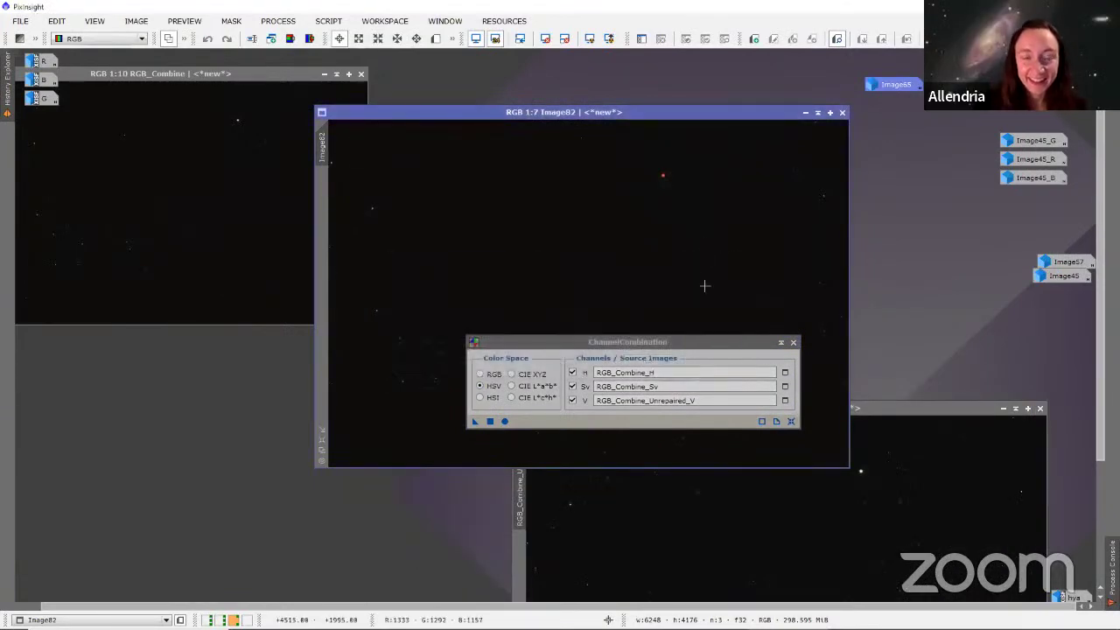
pyautogui.click(780, 342)
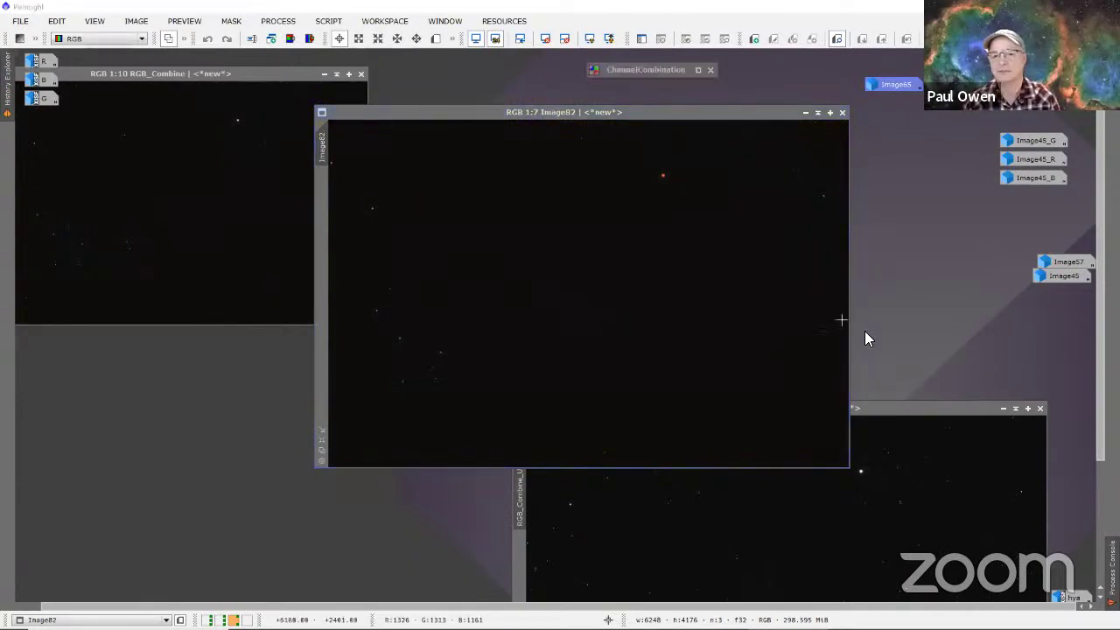
pyautogui.click(1004, 409)
# Step: Reduce Image82 to 1:10, fit its window to the image, and arrange it side by side with RGB_Combine
pyautogui.moveTo(694, 112); pyautogui.dragTo(819, 114)
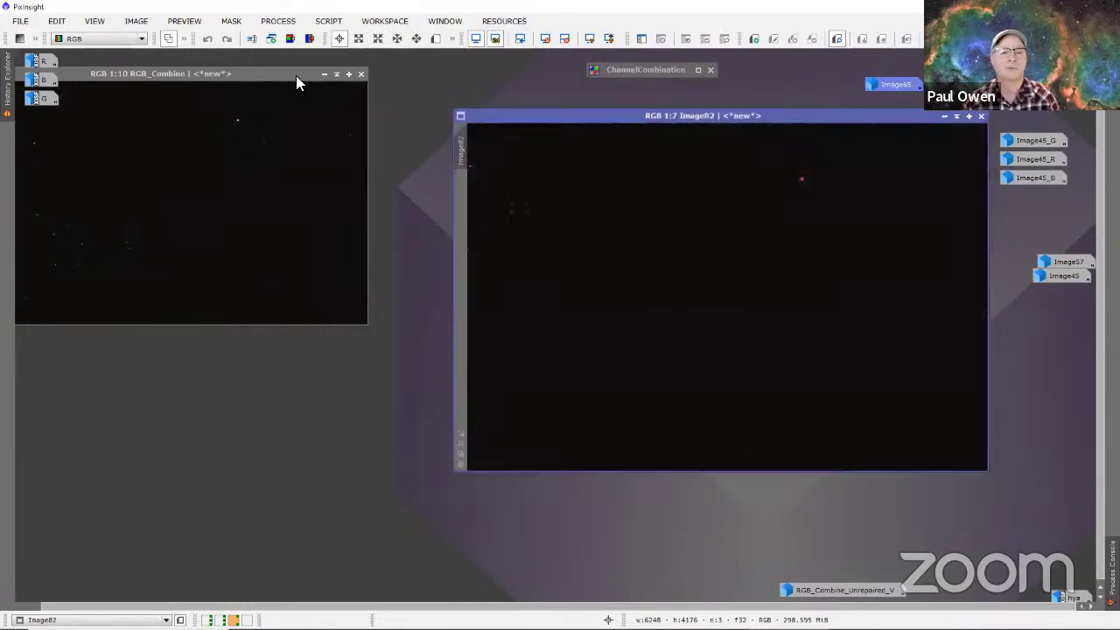
pyautogui.moveTo(296, 77); pyautogui.dragTo(361, 168)
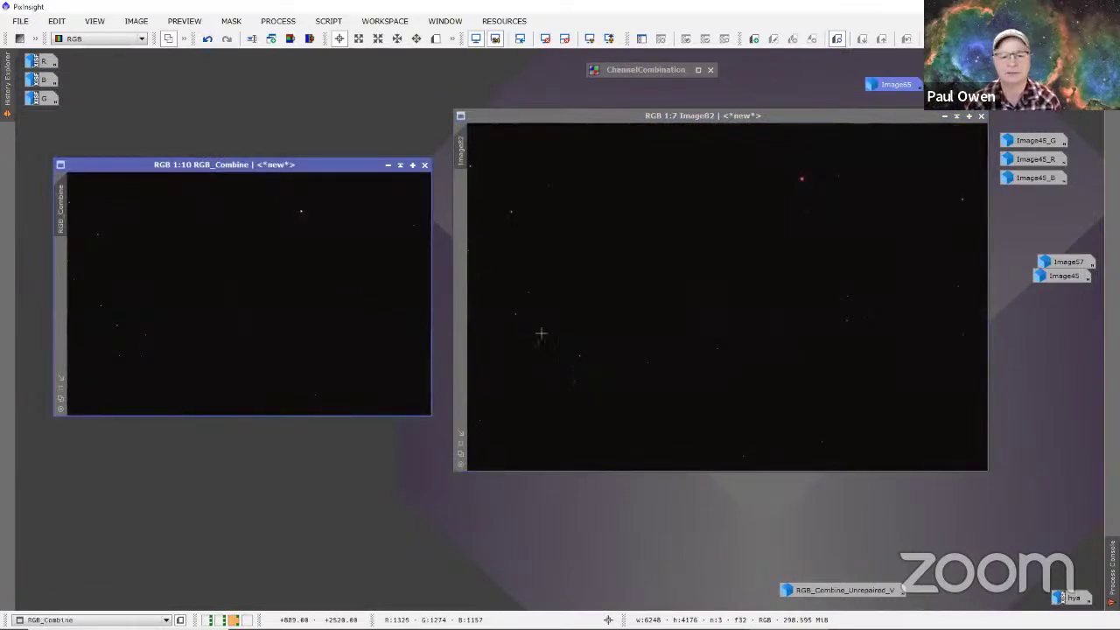
pyautogui.scroll(-3, 589, 295)
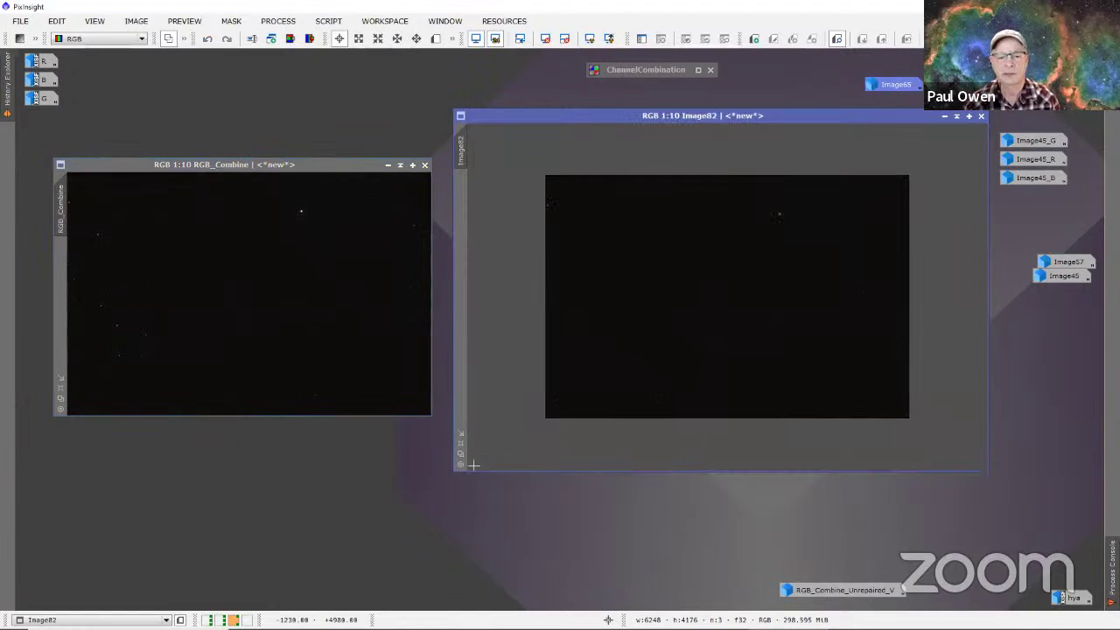
pyautogui.click(461, 434)
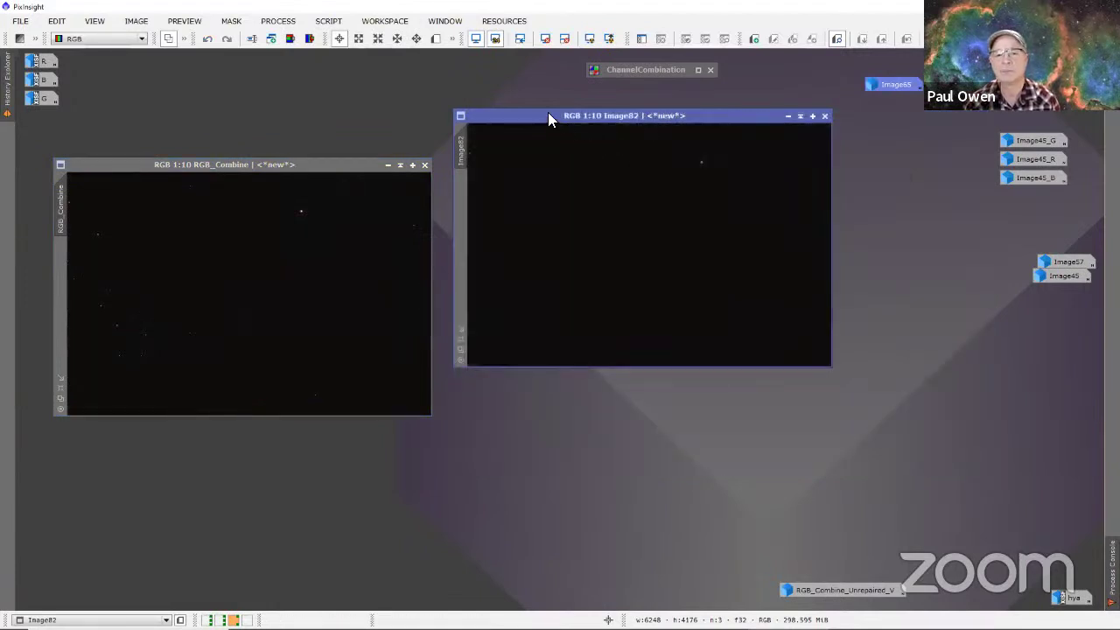
pyautogui.moveTo(548, 118); pyautogui.dragTo(548, 193)
# Step: Show Image82 and RGB_Combine at 1:6 with the same bright star framed in both for a colour comparison
pyautogui.scroll(4, 717, 302)
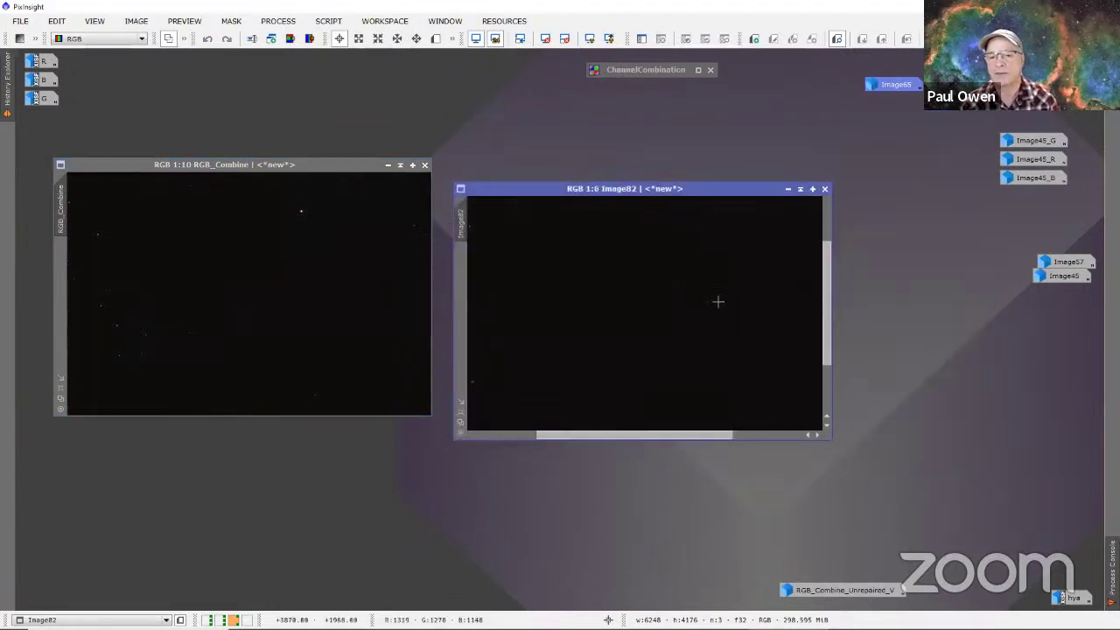
pyautogui.moveTo(668, 434); pyautogui.dragTo(764, 434)
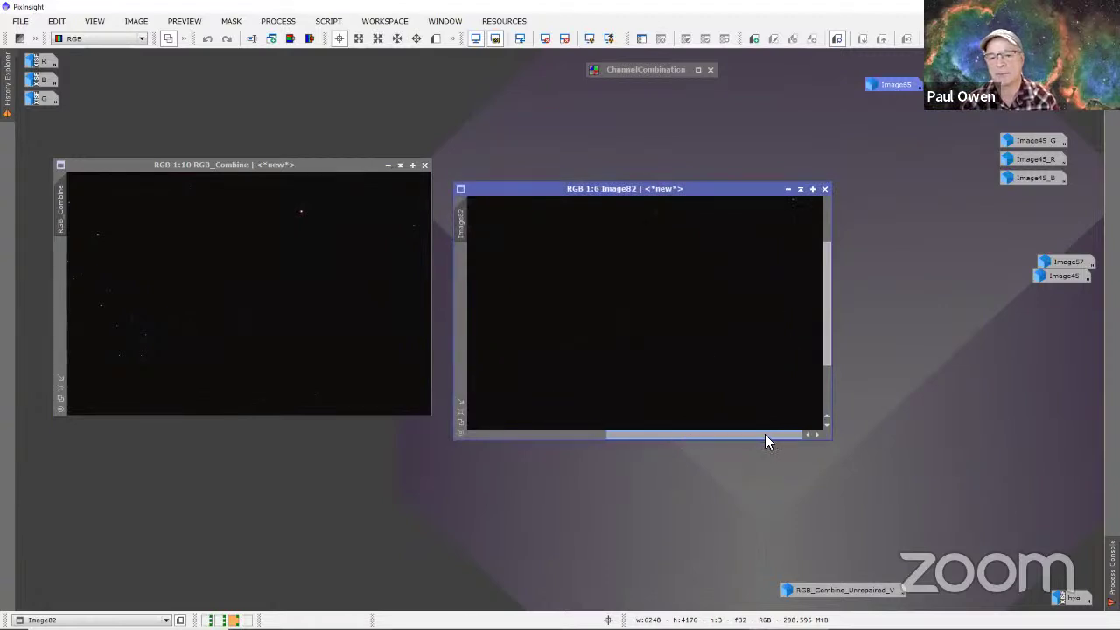
pyautogui.moveTo(826, 355); pyautogui.dragTo(810, 253)
pyautogui.scroll(4, 356, 300)
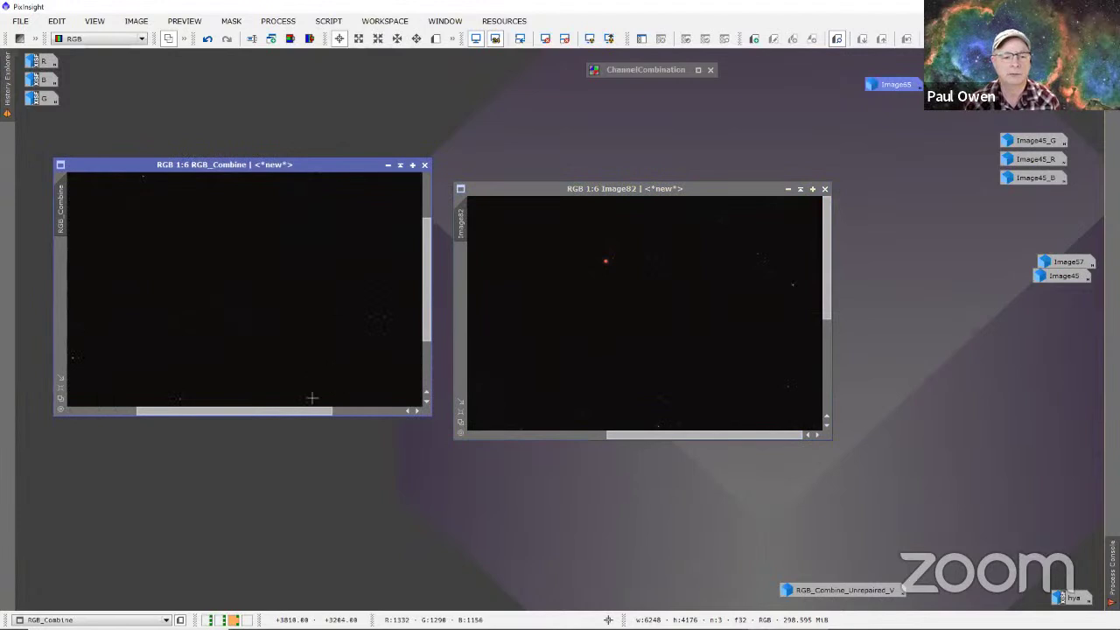
pyautogui.moveTo(306, 411); pyautogui.dragTo(362, 411)
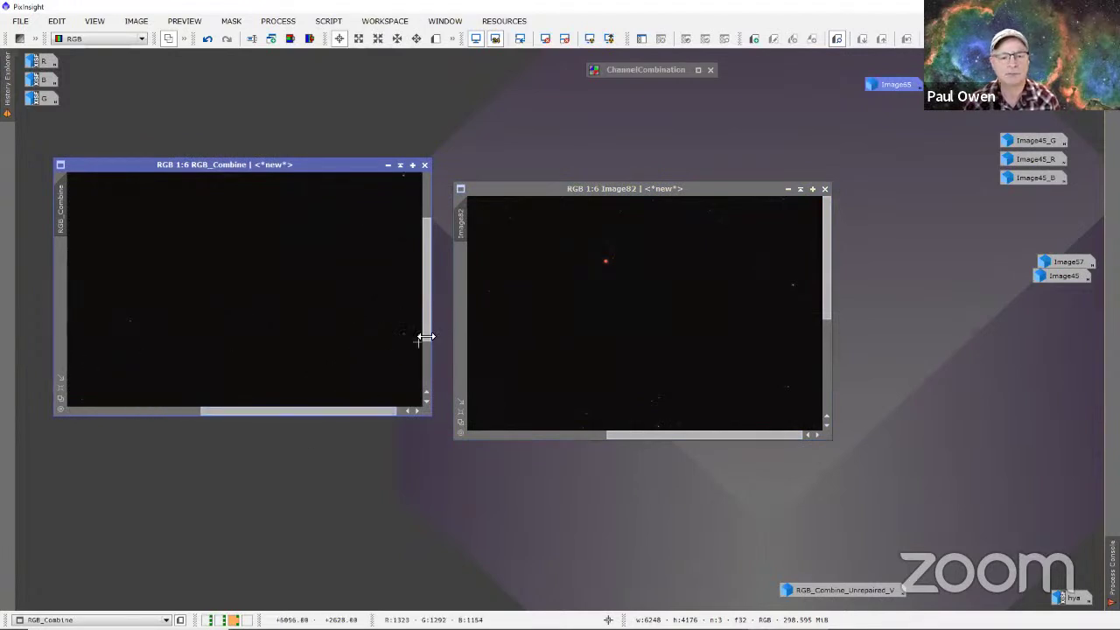
pyautogui.moveTo(424, 336); pyautogui.dragTo(407, 181)
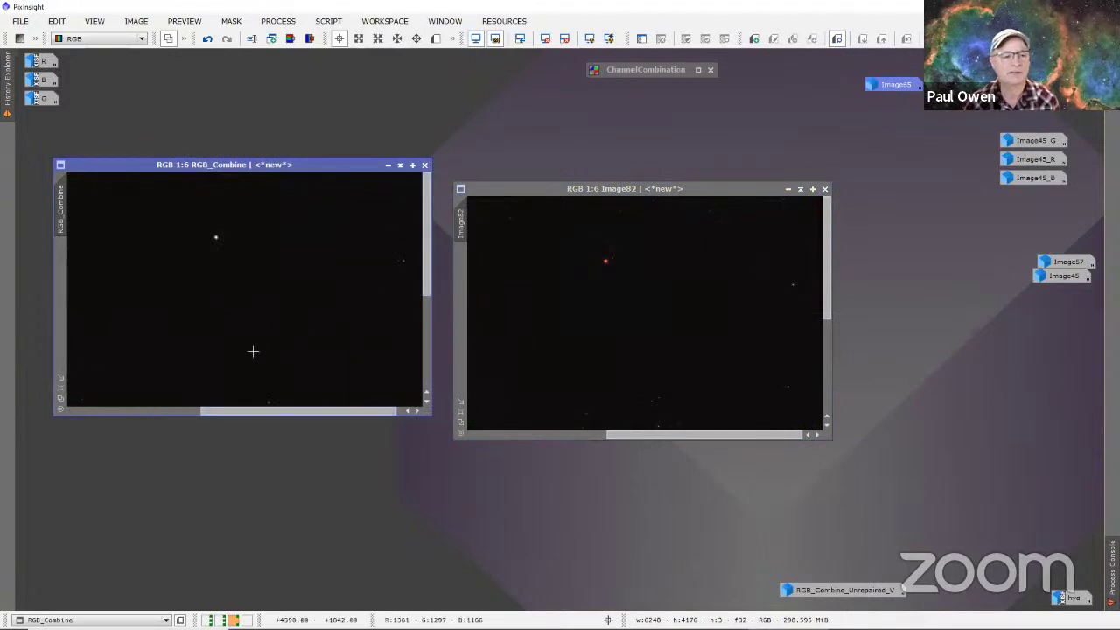
# Step: Show RGB_Combine at 1:2 with the bright star framed in its window
pyautogui.scroll(2, 255, 352)
pyautogui.scroll(1, 262, 351)
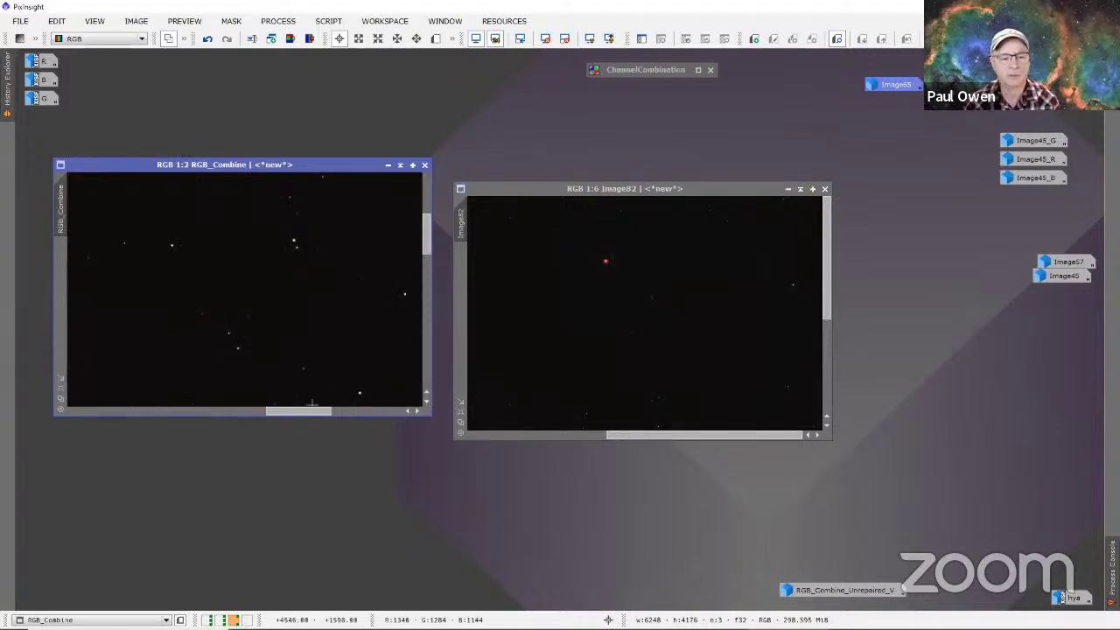
pyautogui.moveTo(425, 224); pyautogui.dragTo(416, 203)
# Step: Magnify Image82 to 2:1 with the same bright red star framed in its window
pyautogui.click(667, 296)
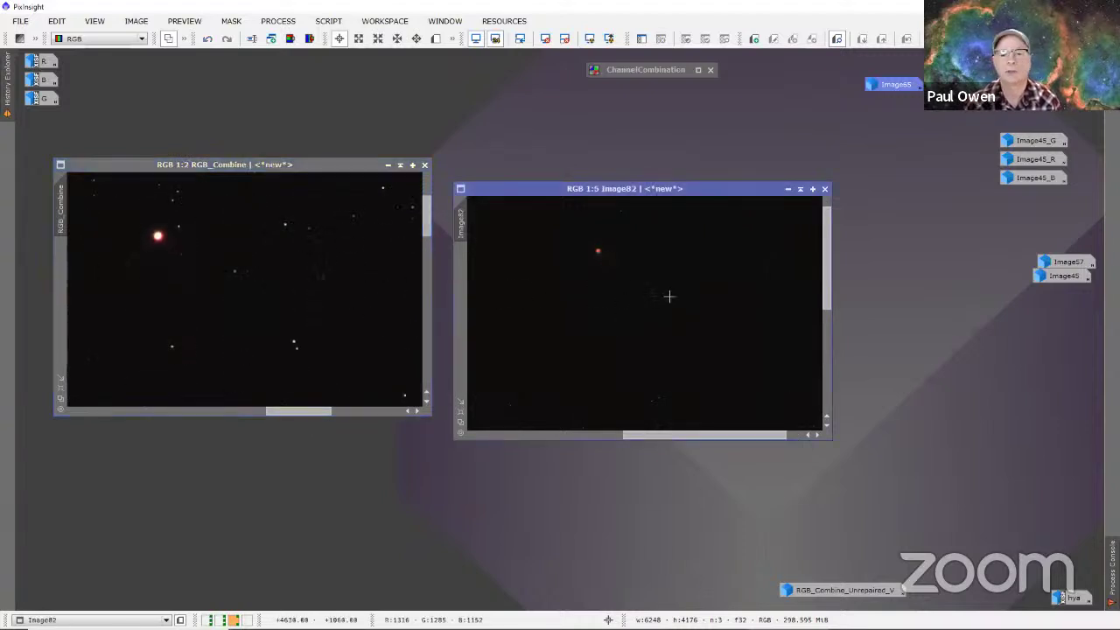
pyautogui.scroll(3, 669, 298)
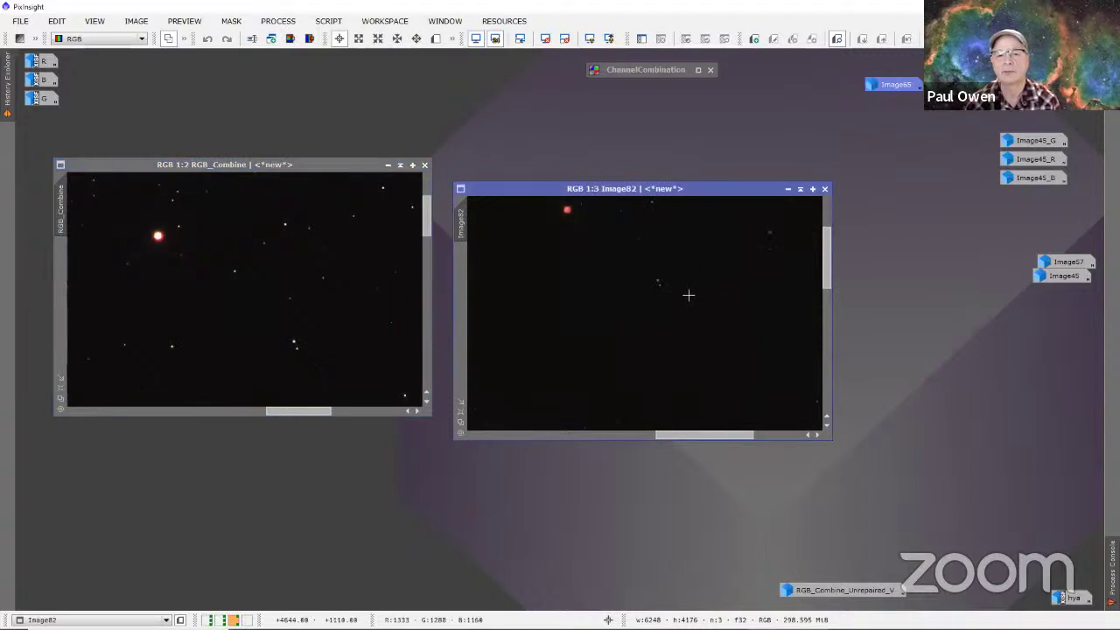
pyautogui.scroll(2, 687, 297)
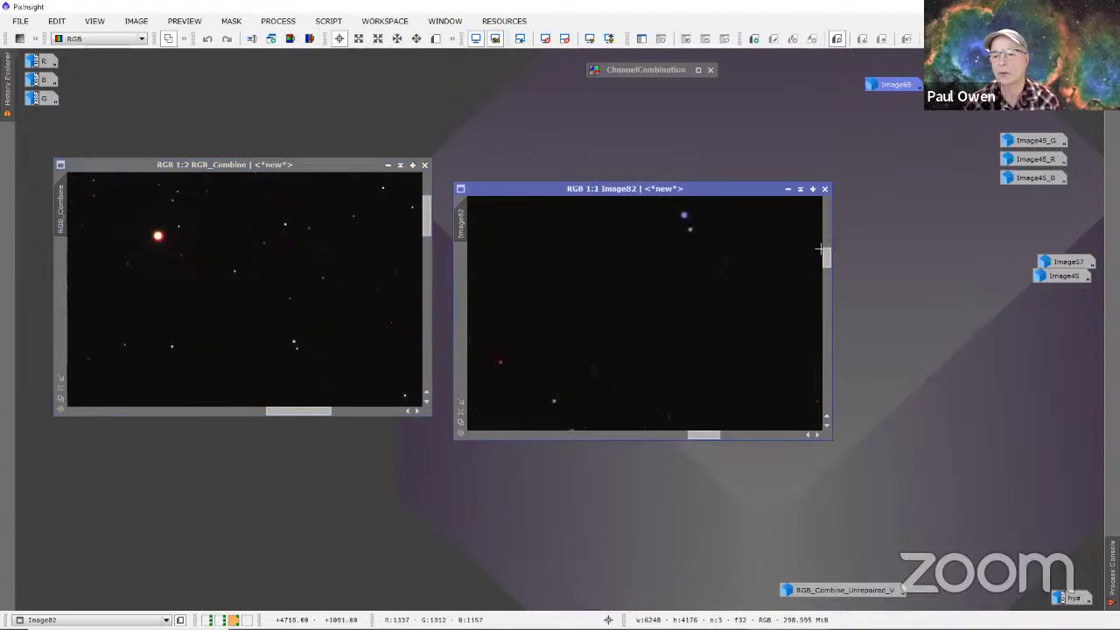
pyautogui.moveTo(820, 250)
pyautogui.mouseDown()
pyautogui.moveTo(819, 217)
pyautogui.moveTo(817, 253)
pyautogui.mouseUp()
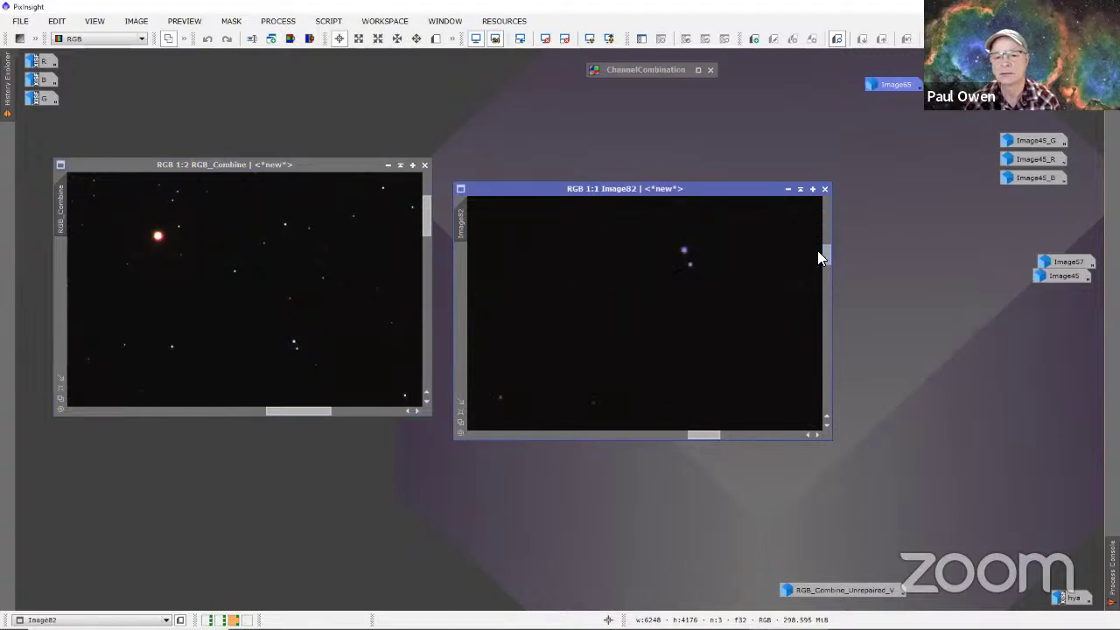
pyautogui.scroll(-5, 787, 270)
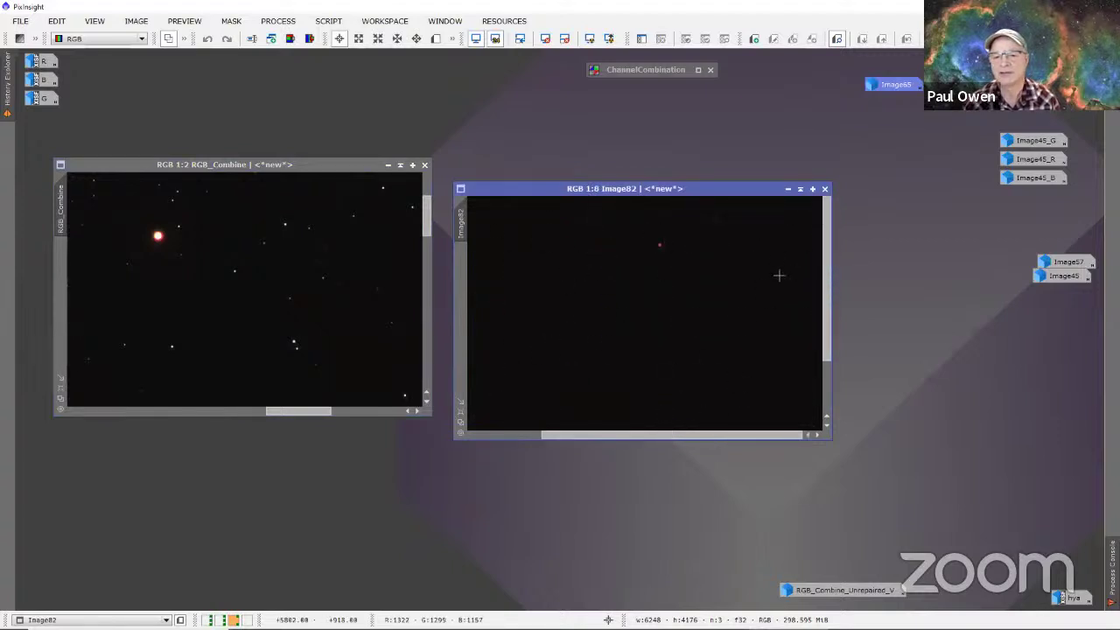
pyautogui.scroll(-1, 776, 279)
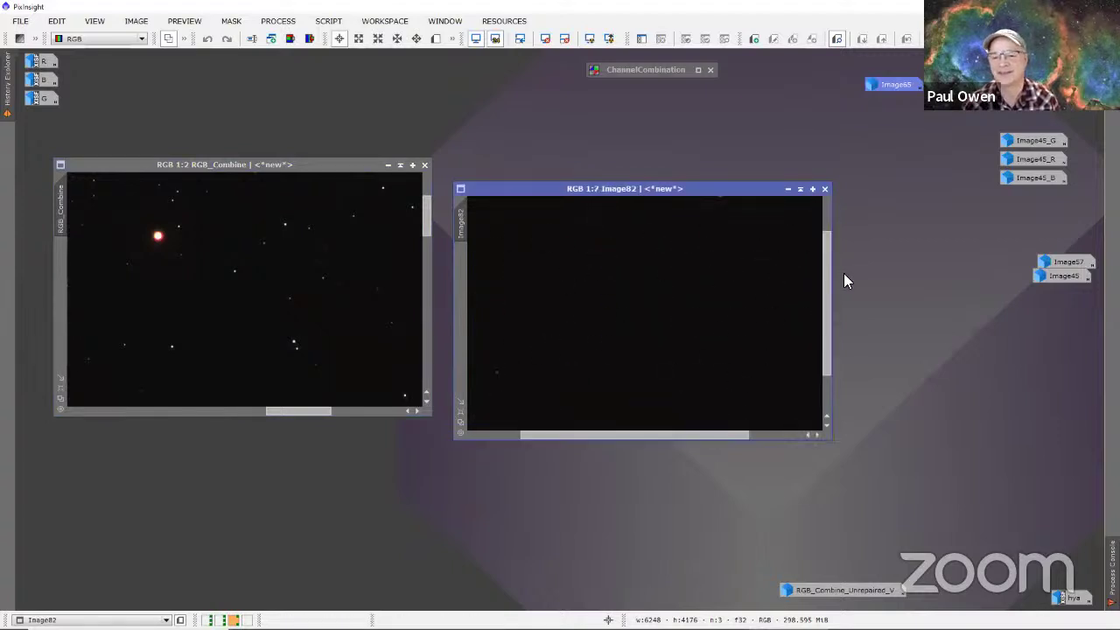
pyautogui.scroll(3, 825, 283)
pyautogui.scroll(2, 808, 279)
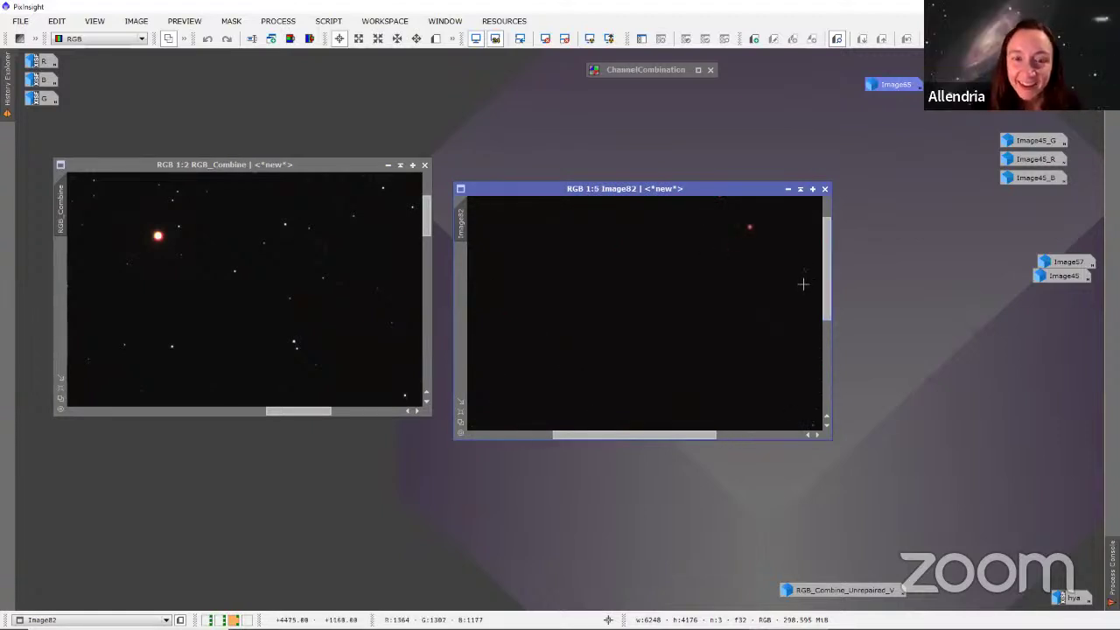
pyautogui.scroll(2, 826, 280)
pyautogui.scroll(2, 819, 297)
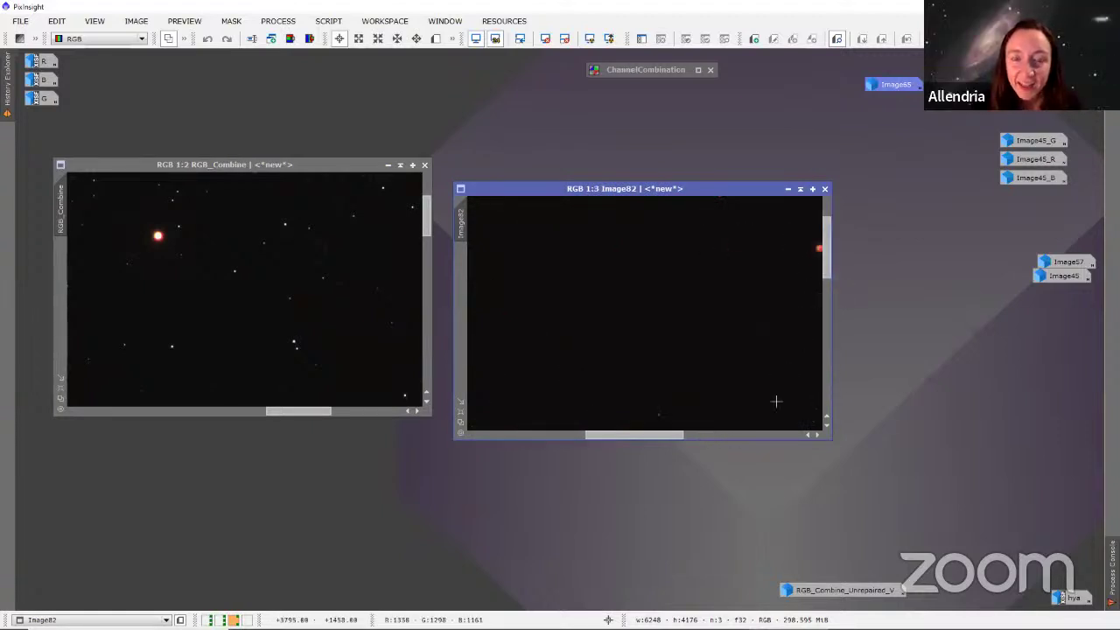
pyautogui.moveTo(663, 436); pyautogui.dragTo(705, 435)
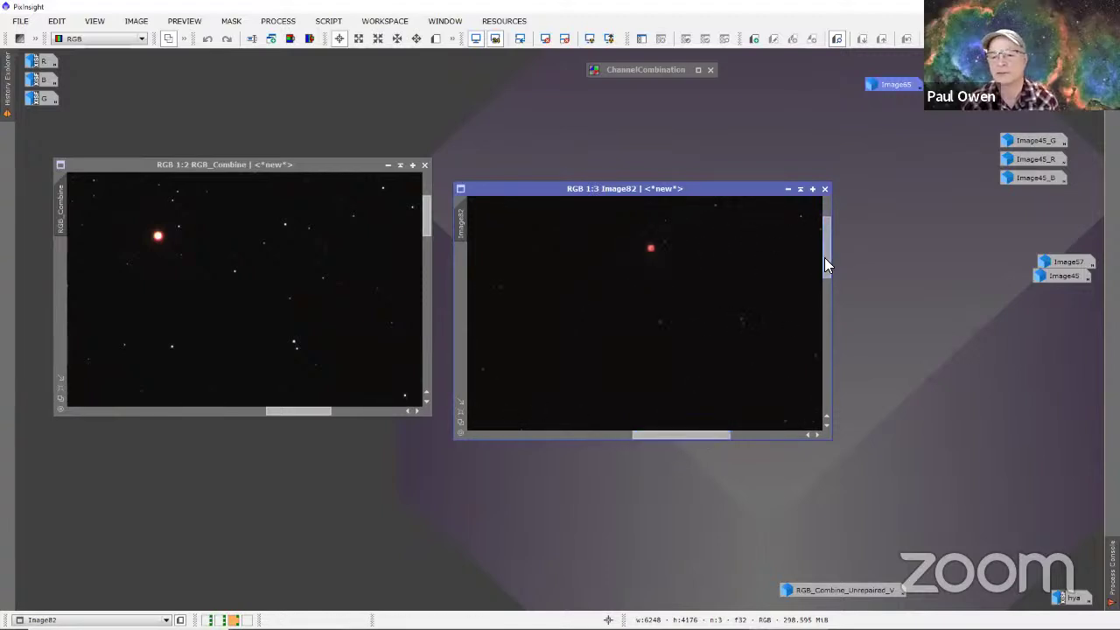
pyautogui.moveTo(824, 258); pyautogui.dragTo(822, 241)
pyautogui.scroll(2, 770, 336)
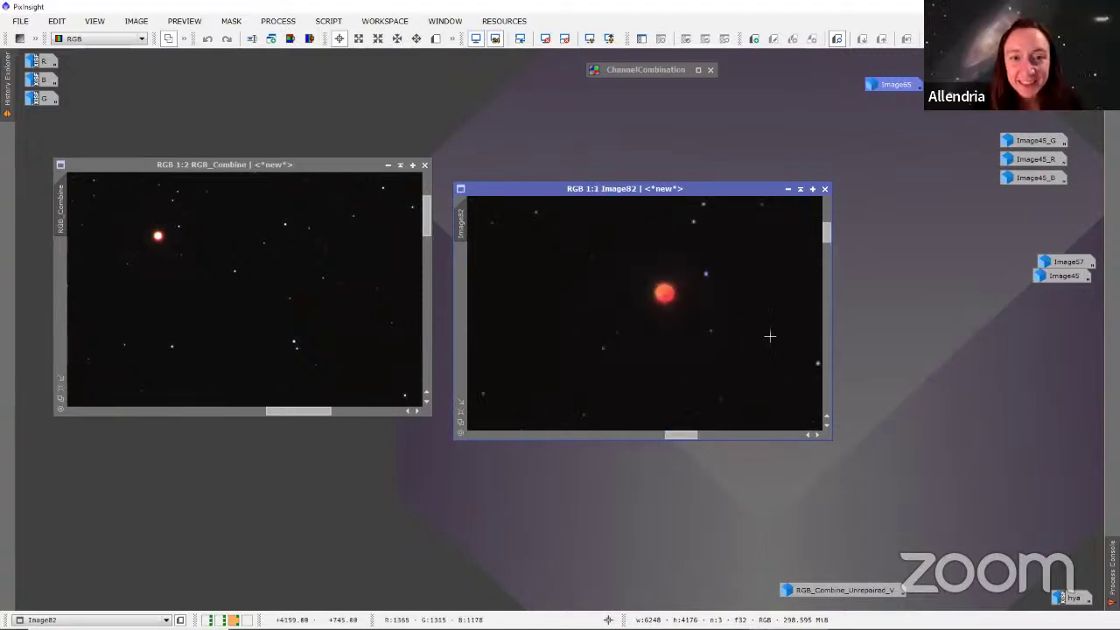
pyautogui.scroll(1, 770, 334)
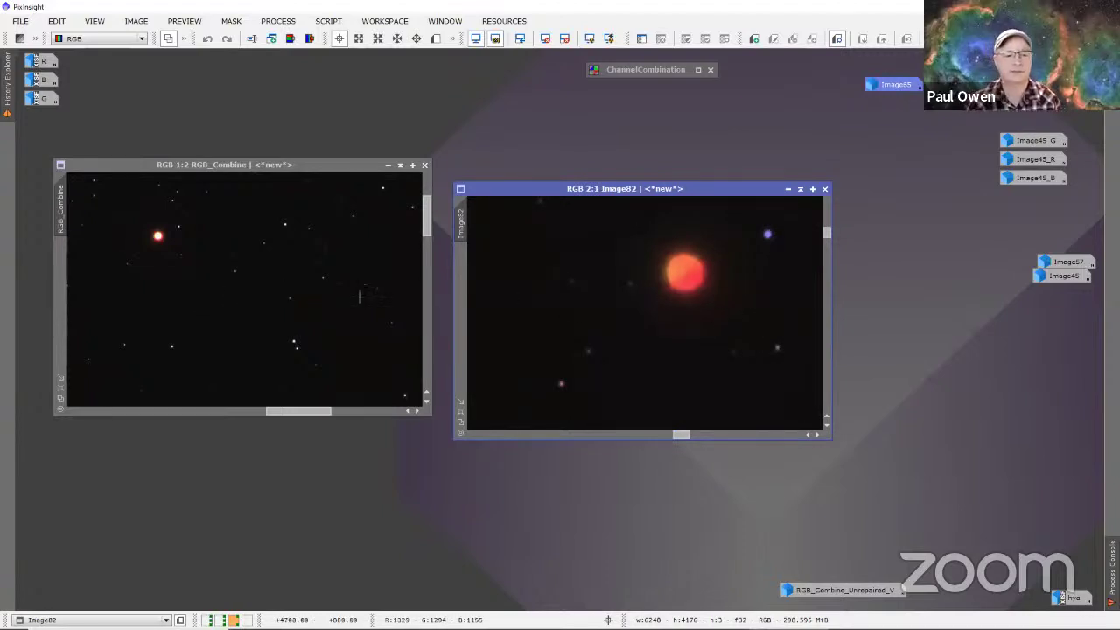
# Step: Magnify RGB_Combine to 2:1 on the bright star to match the framing in Image82
pyautogui.moveTo(310, 413)
pyautogui.mouseDown()
pyautogui.moveTo(283, 413)
pyautogui.moveTo(303, 413)
pyautogui.mouseUp()
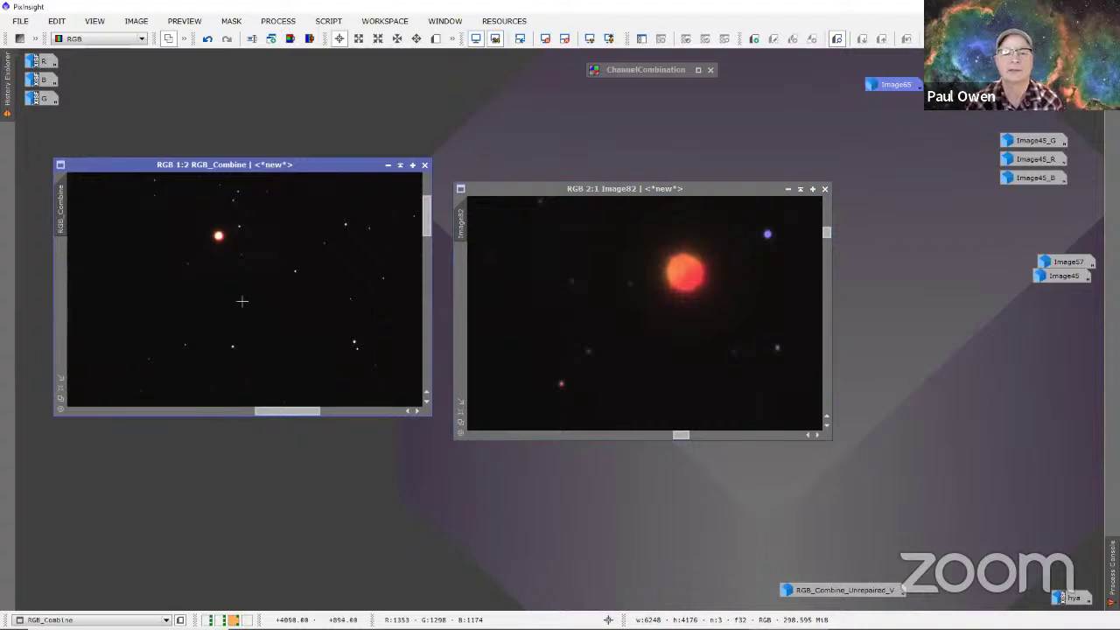
pyautogui.scroll(1, 242, 303)
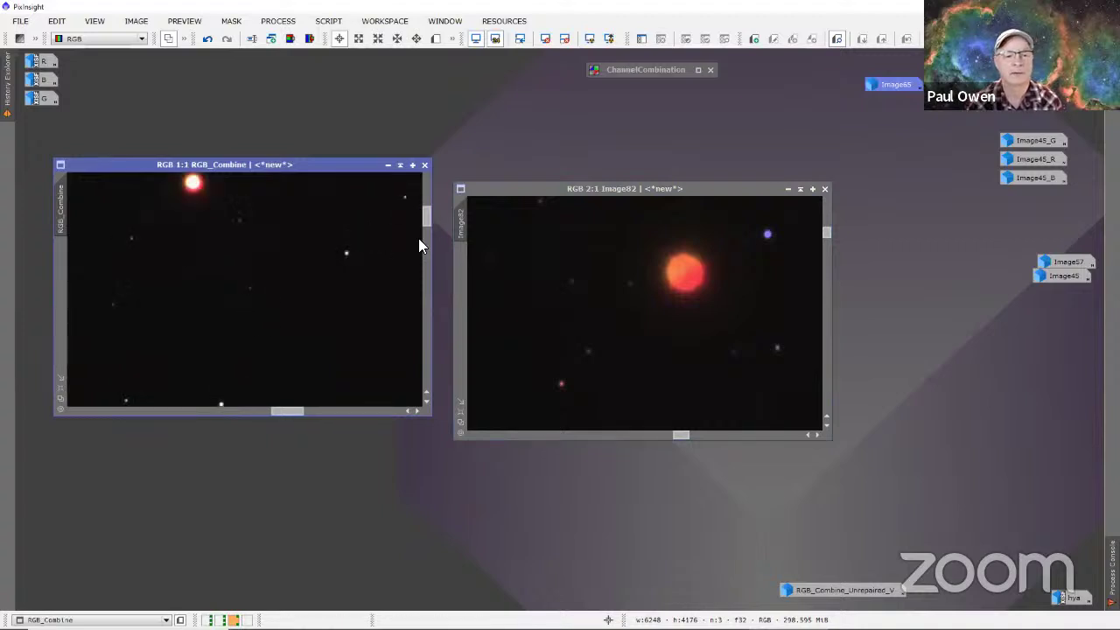
pyautogui.moveTo(425, 213); pyautogui.dragTo(422, 203)
pyautogui.scroll(-1, 325, 359)
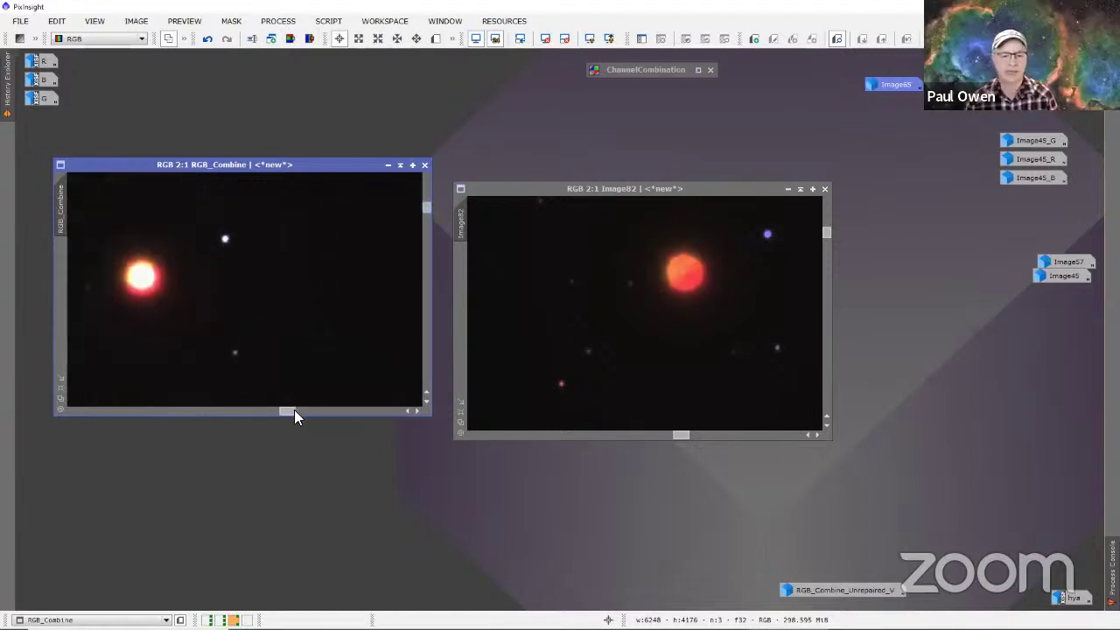
pyautogui.moveTo(294, 411); pyautogui.dragTo(292, 408)
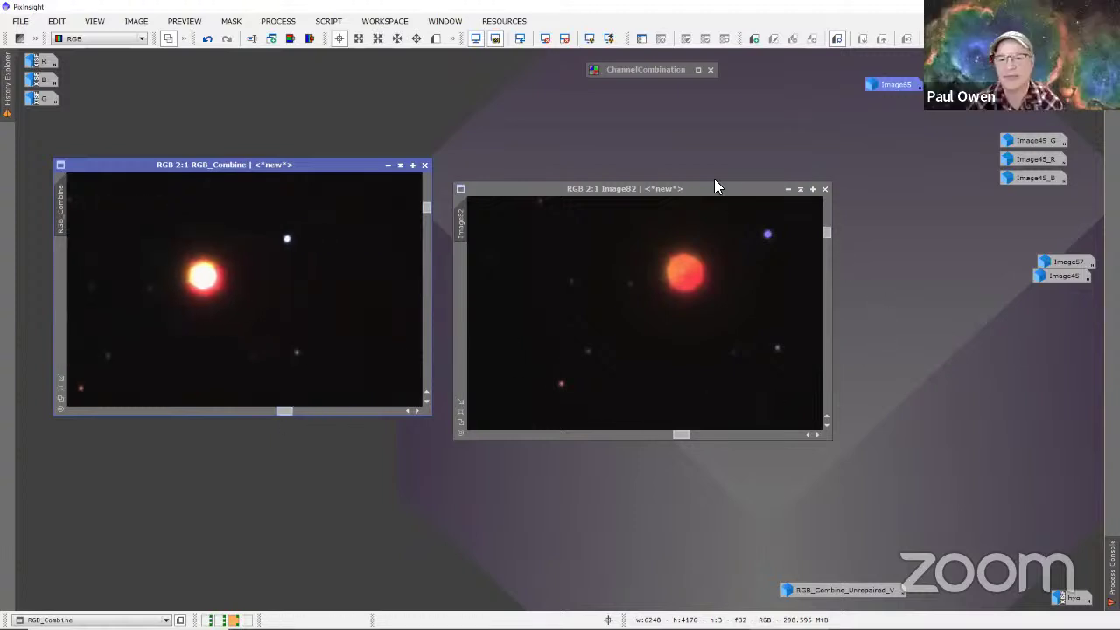
# Step: Make the Image82 and RGB_Combine windows taller, frame the stars above the bright star in both, and align the windows side by side
pyautogui.moveTo(715, 184); pyautogui.dragTo(714, 113)
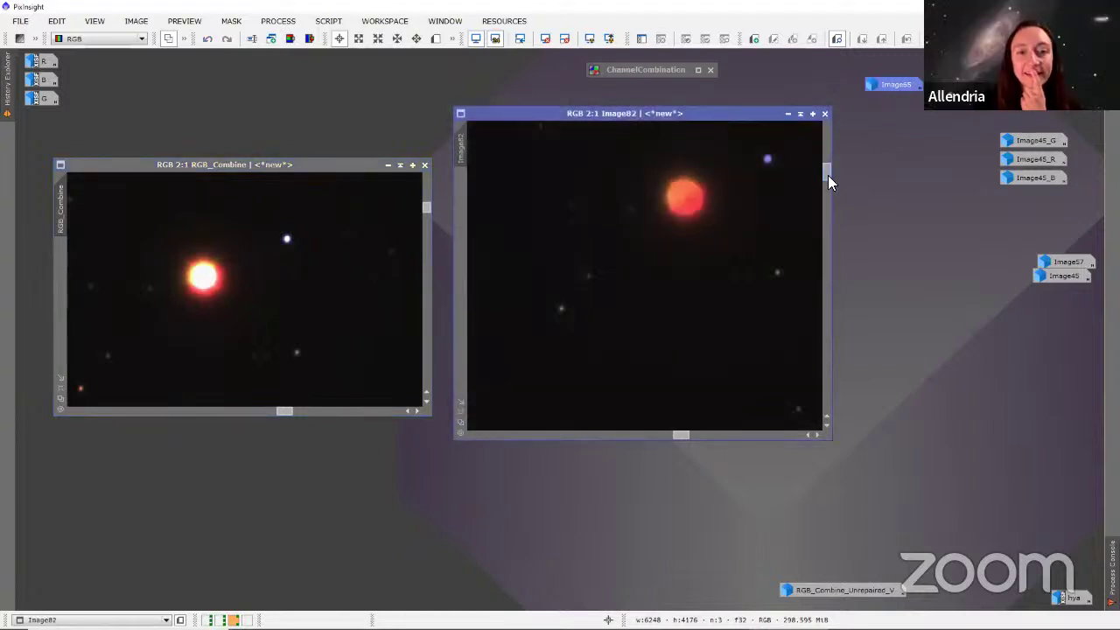
pyautogui.moveTo(824, 170); pyautogui.dragTo(822, 163)
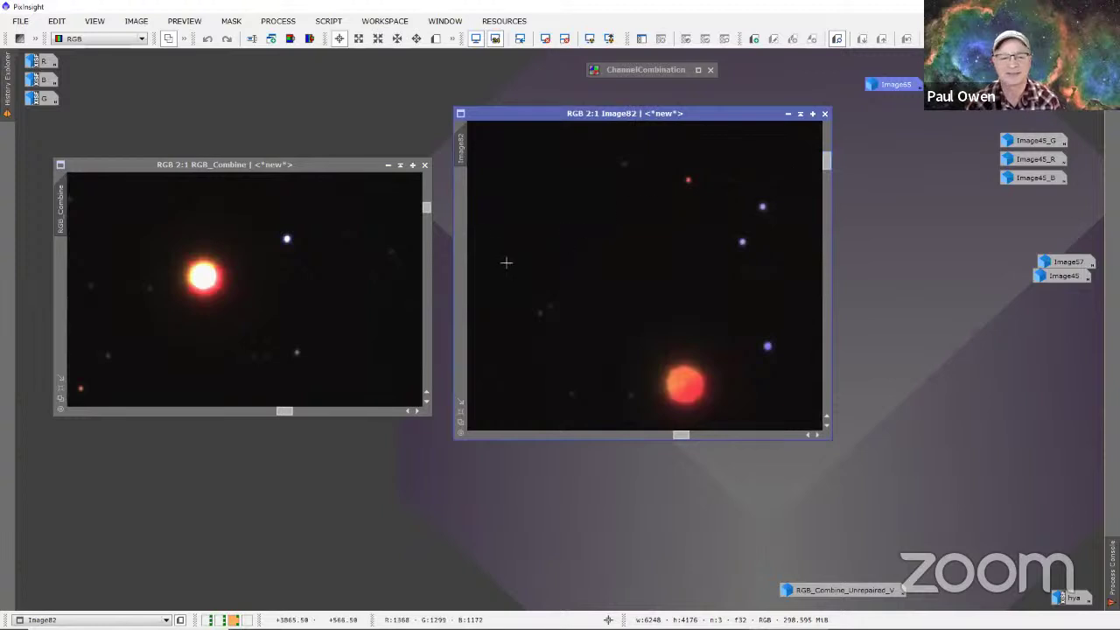
pyautogui.moveTo(427, 205); pyautogui.dragTo(425, 197)
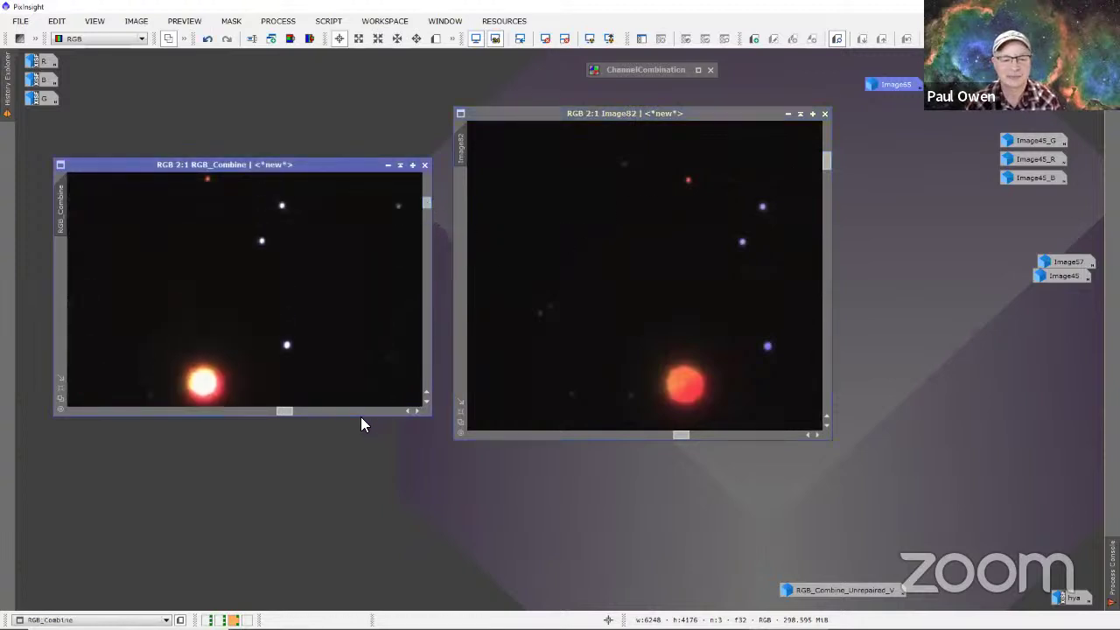
pyautogui.moveTo(363, 415); pyautogui.dragTo(362, 467)
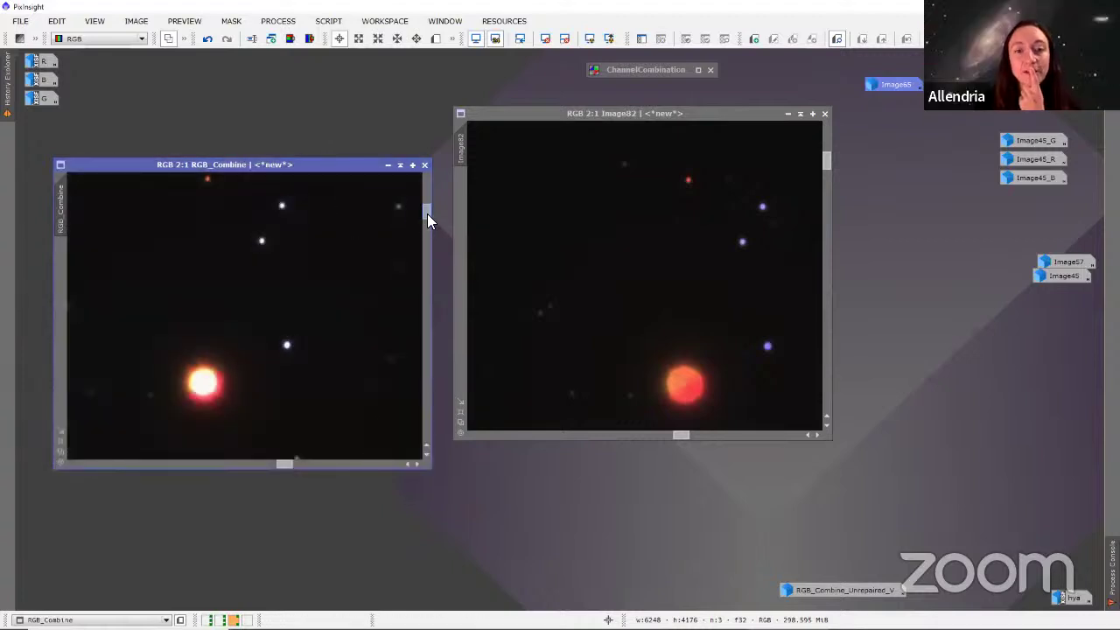
pyautogui.moveTo(422, 218); pyautogui.dragTo(419, 210)
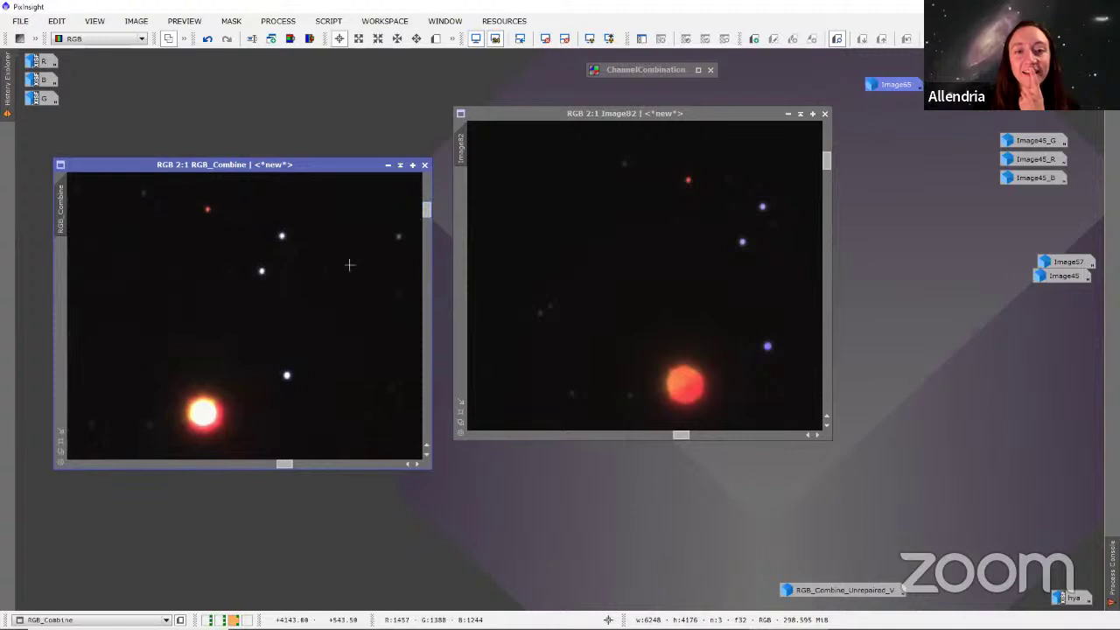
pyautogui.moveTo(352, 160); pyautogui.dragTo(362, 129)
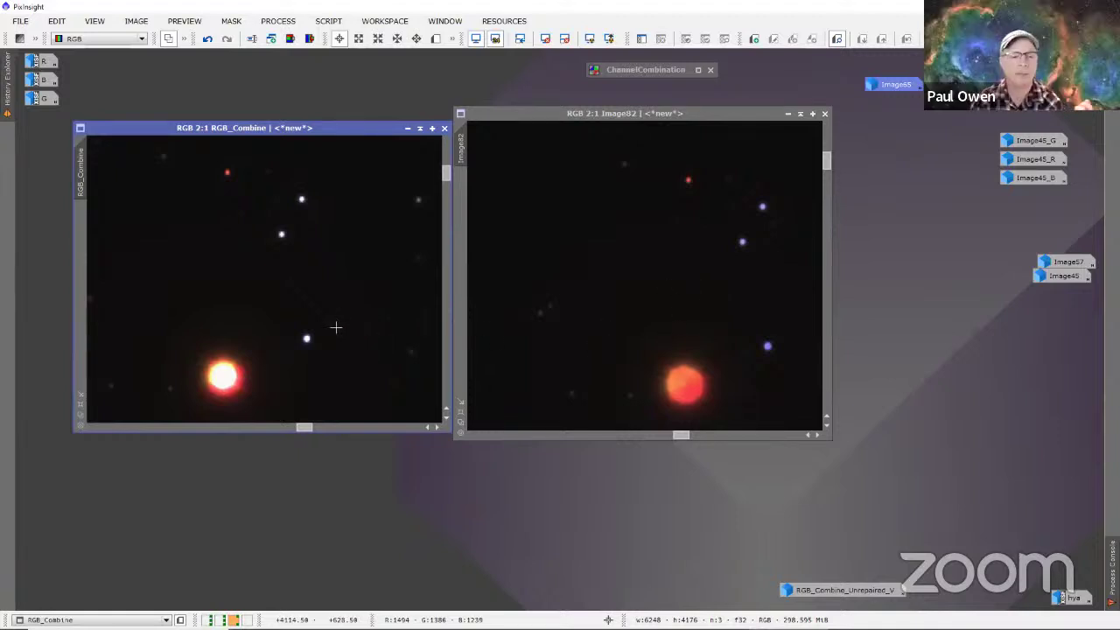
# Step: Magnify RGB_Combine to 3:1 and read the RGB pixel values at the bright star's core in RGB_Combine and Image82
pyautogui.scroll(1, 336, 327)
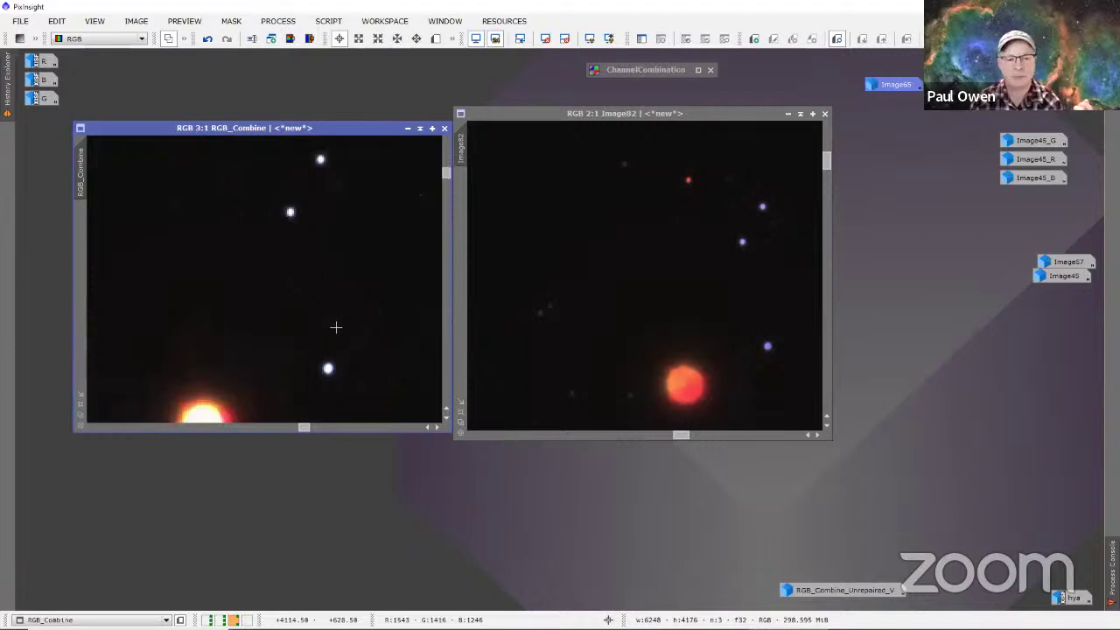
pyautogui.click(444, 166)
pyautogui.moveTo(443, 162)
pyautogui.mouseDown()
pyautogui.moveTo(446, 143)
pyautogui.moveTo(444, 181)
pyautogui.mouseUp()
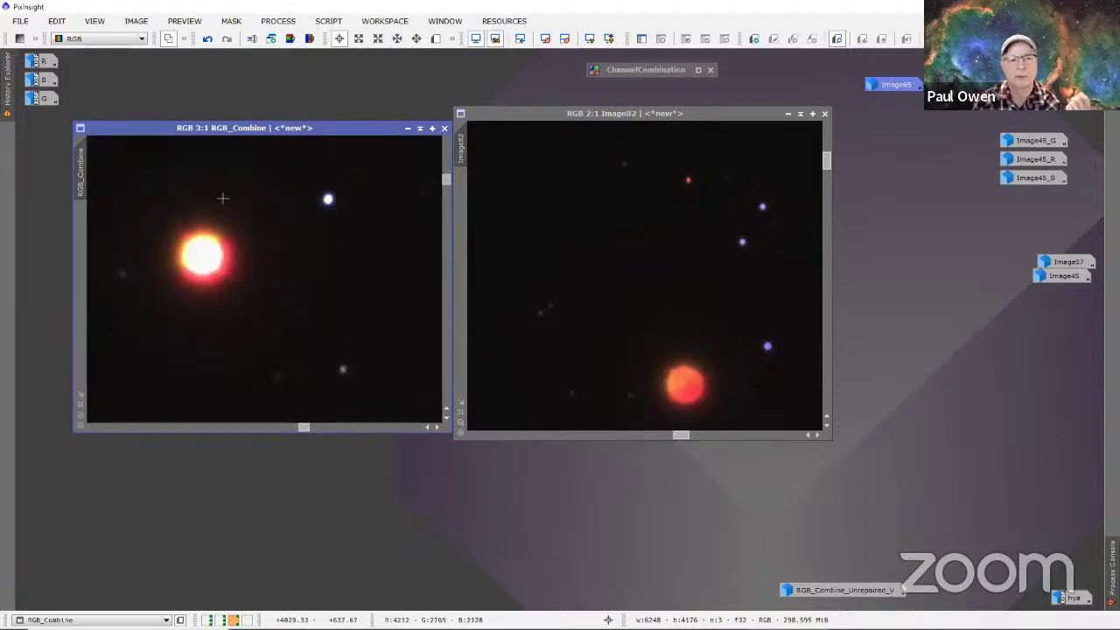
pyautogui.click(201, 254)
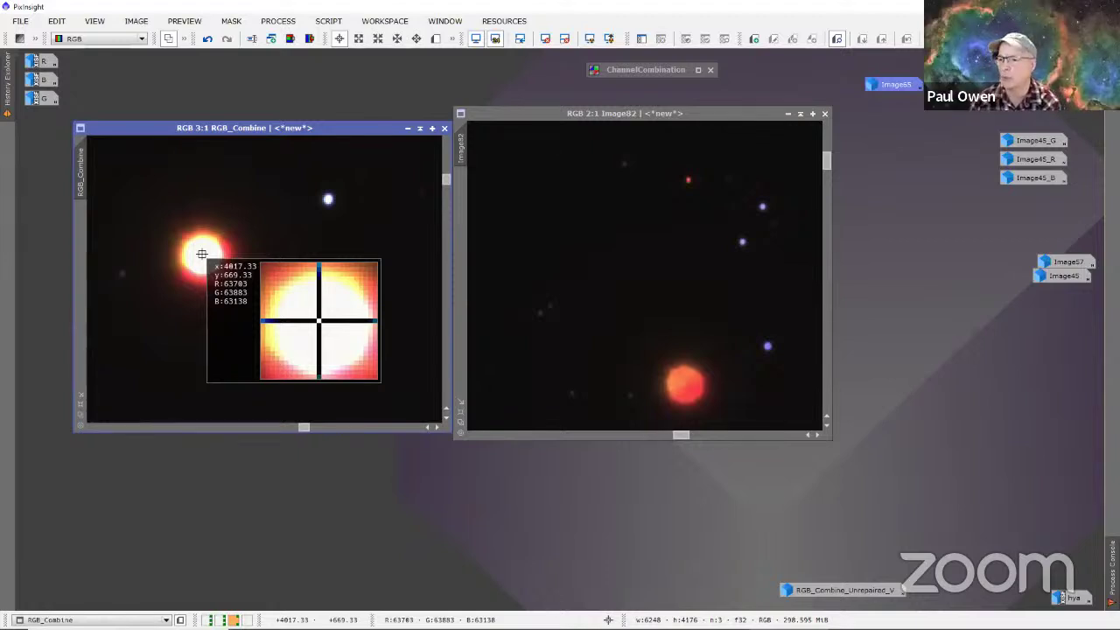
pyautogui.moveTo(201, 253); pyautogui.dragTo(240, 289)
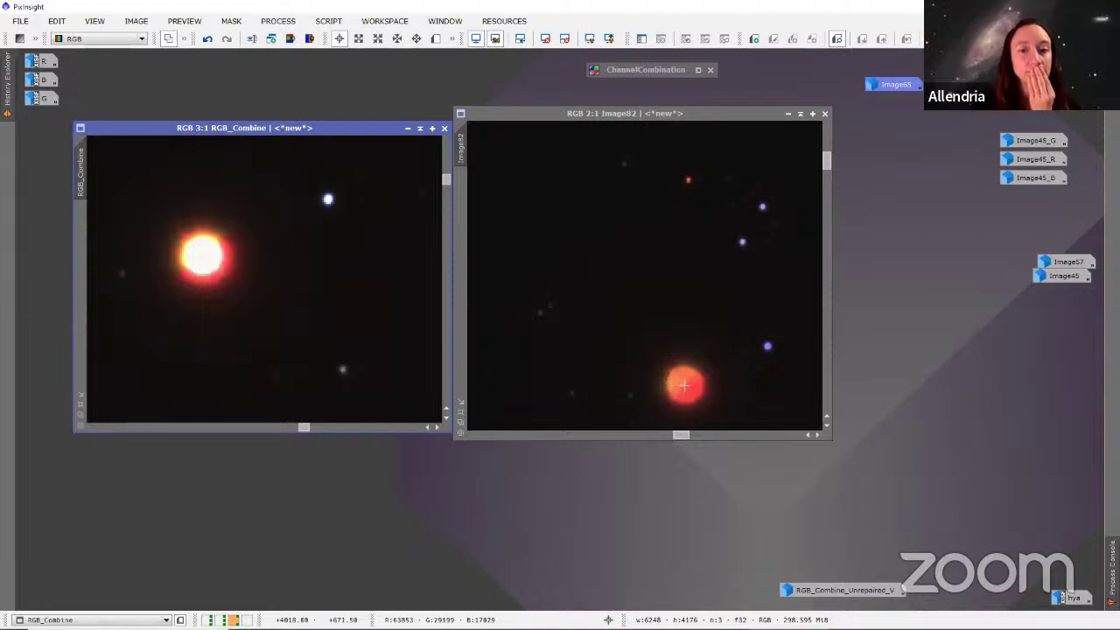
pyautogui.moveTo(683, 385); pyautogui.dragTo(685, 379)
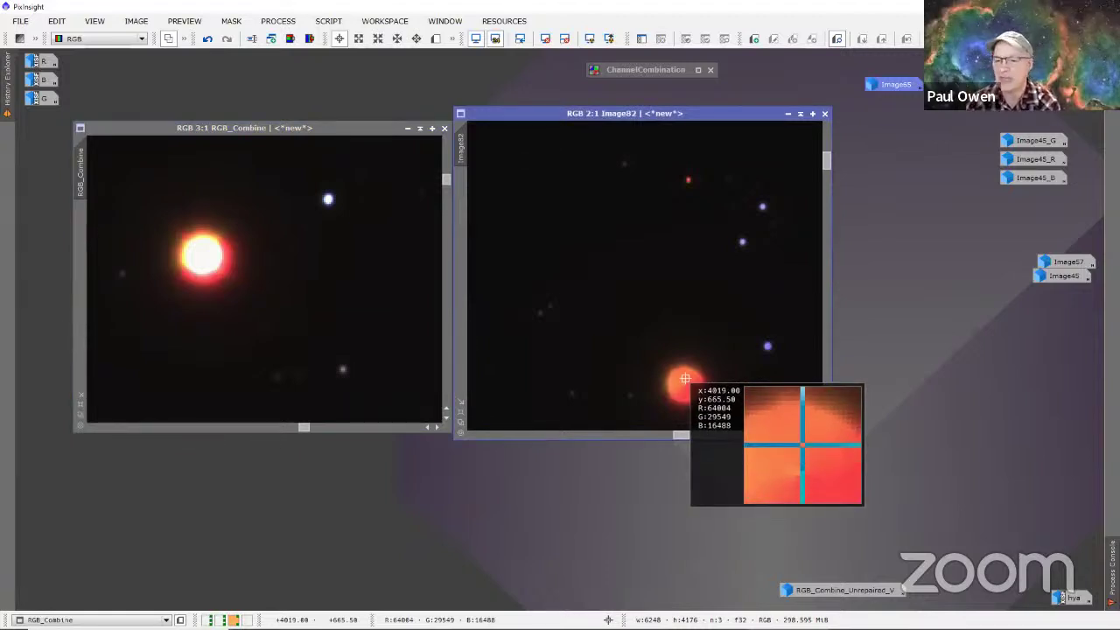
pyautogui.moveTo(685, 379); pyautogui.dragTo(685, 379)
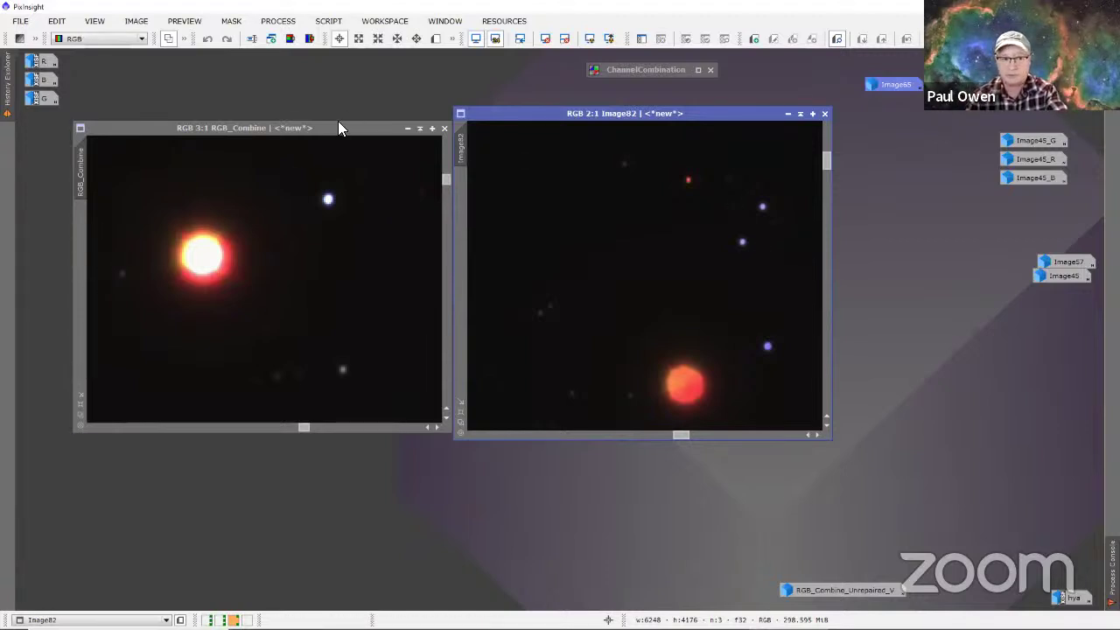
# Step: Separate the RGB_Combine window from Image82 and probe the pixel values of a small blue star in each image
pyautogui.moveTo(340, 128); pyautogui.dragTo(327, 135)
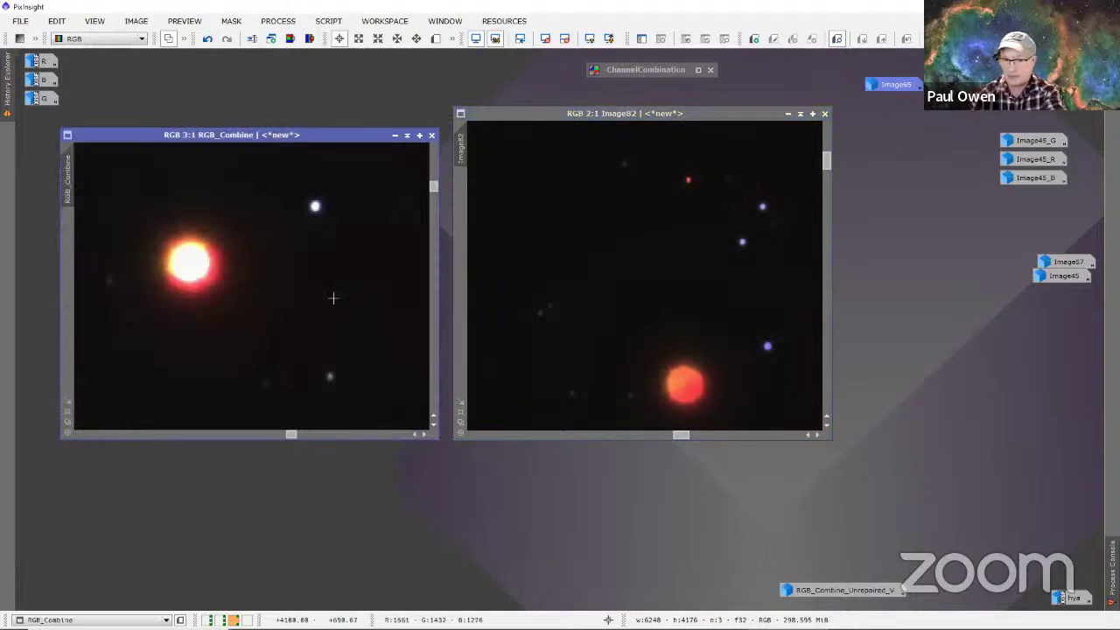
pyautogui.click(315, 207)
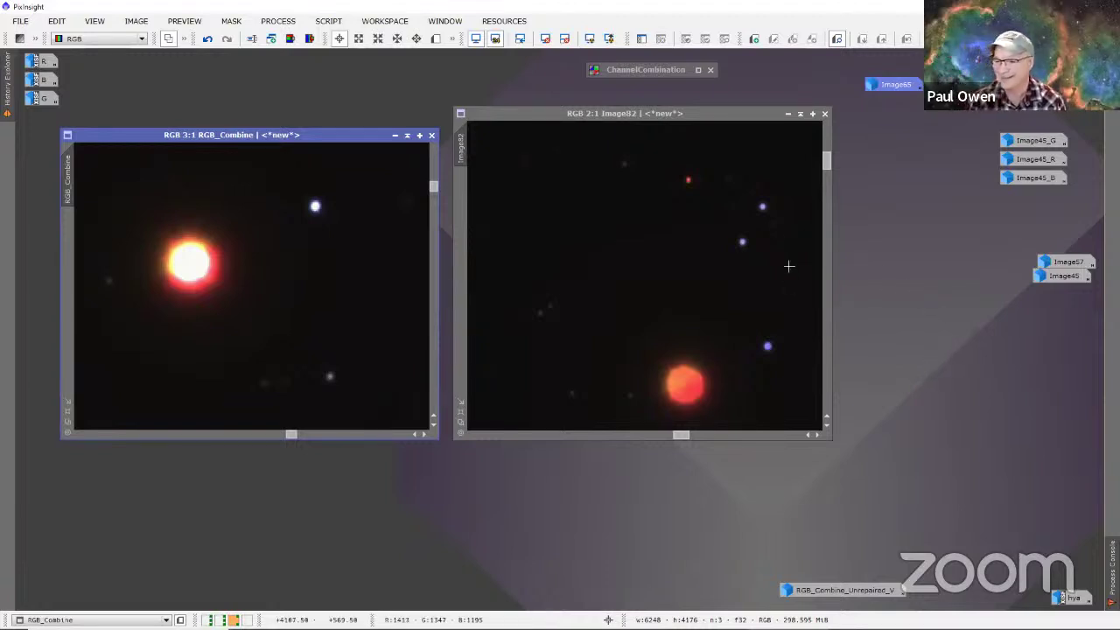
pyautogui.click(742, 242)
pyautogui.click(742, 242)
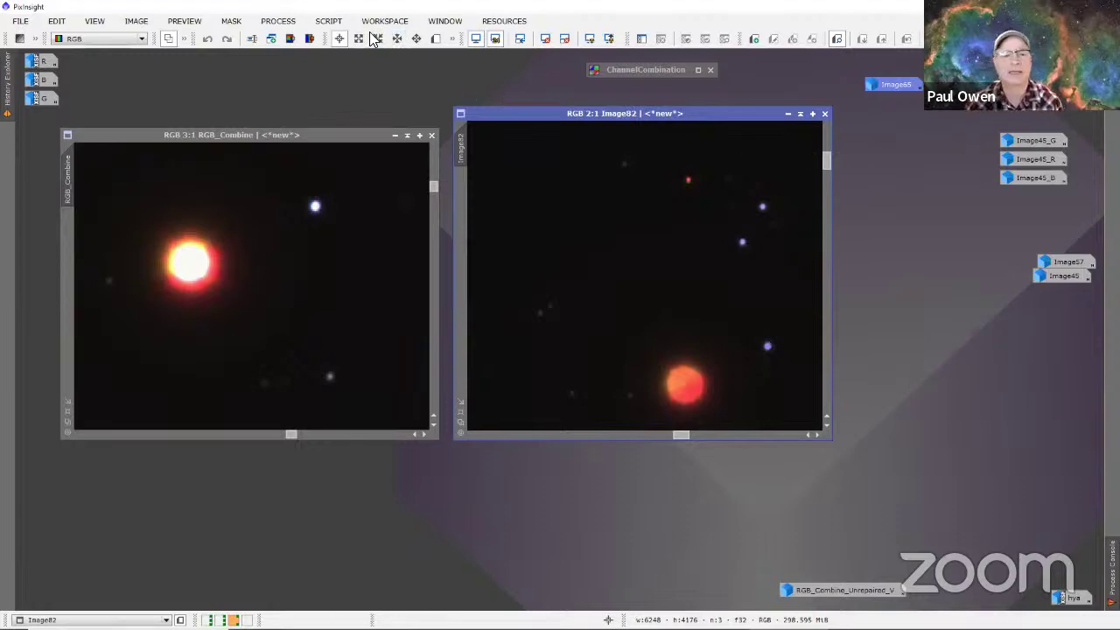
# Step: Open the Repaired HSV Separation script to review its output and repair settings, and close it without running it
pyautogui.click(278, 20)
pyautogui.moveTo(369, 15)
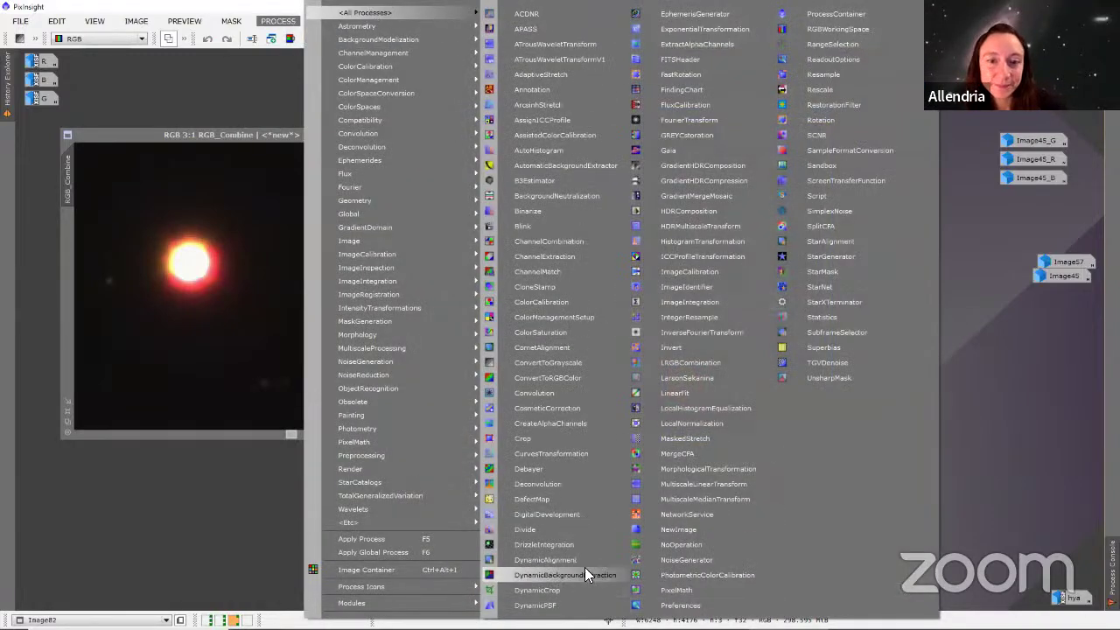
pyautogui.click(278, 78)
pyautogui.click(333, 26)
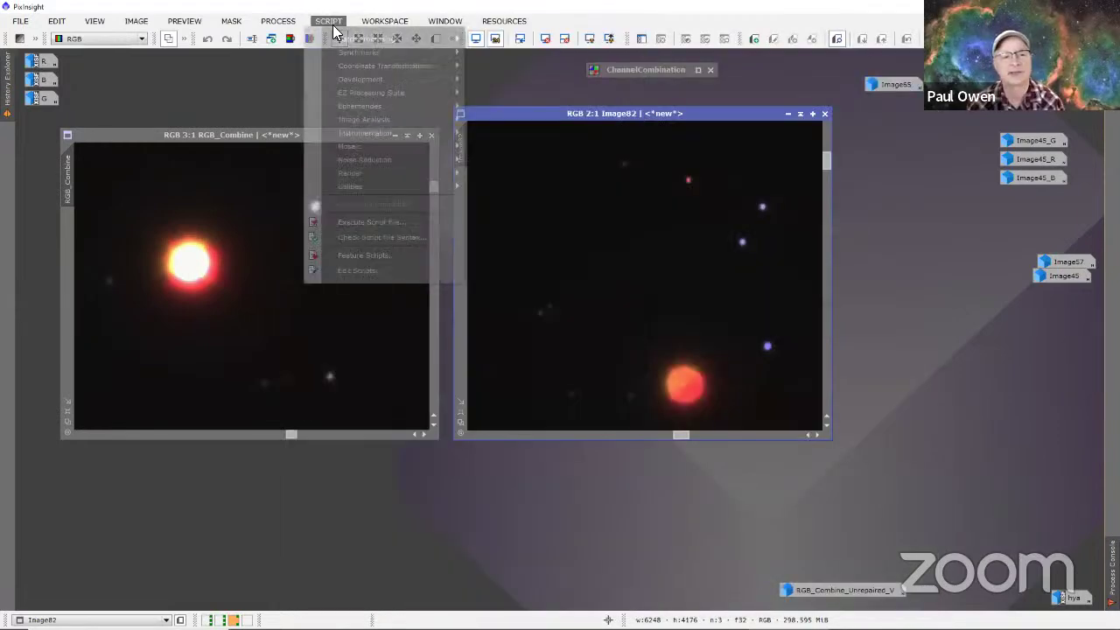
pyautogui.moveTo(350, 185)
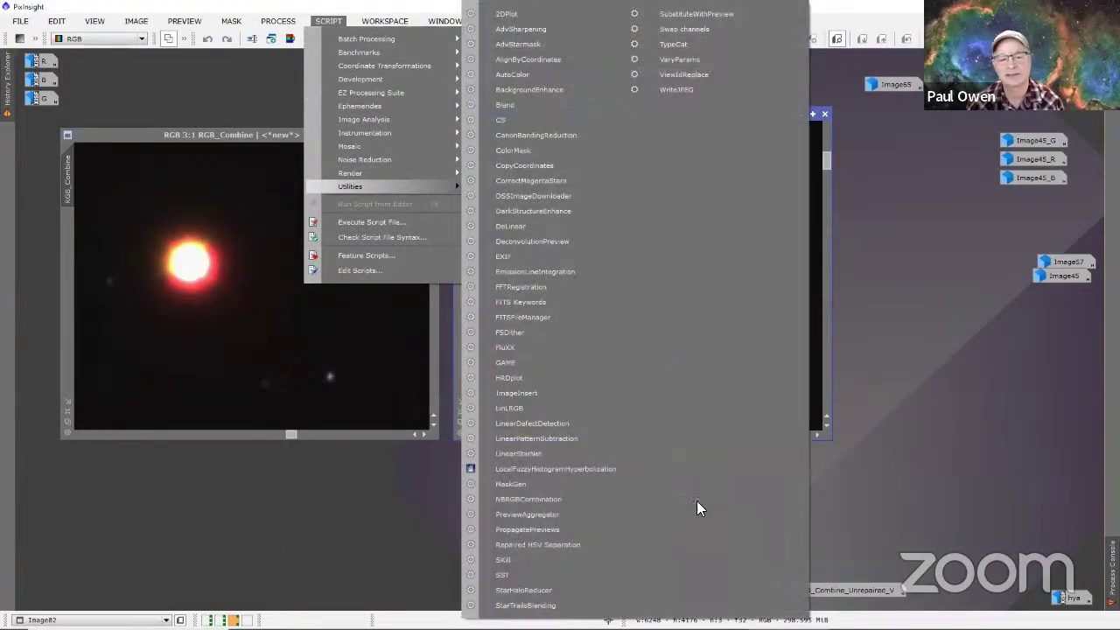
pyautogui.click(593, 544)
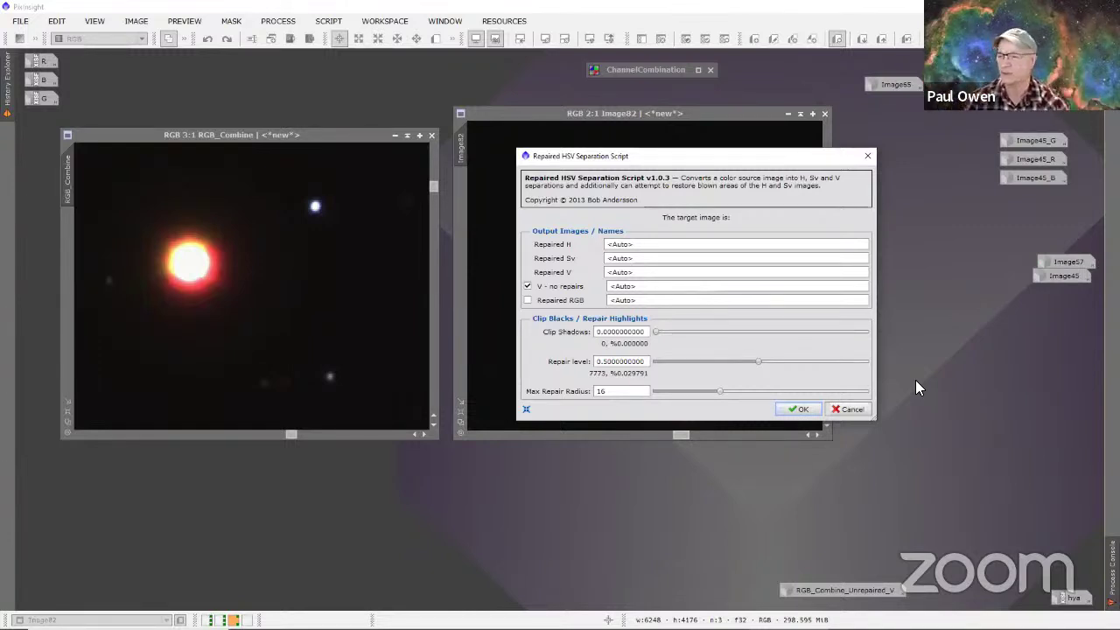
pyautogui.click(867, 159)
# Step: Show RGB_Combine and Image82 at 1:3 for a wider comparison of the star colours
pyautogui.scroll(-2, 789, 200)
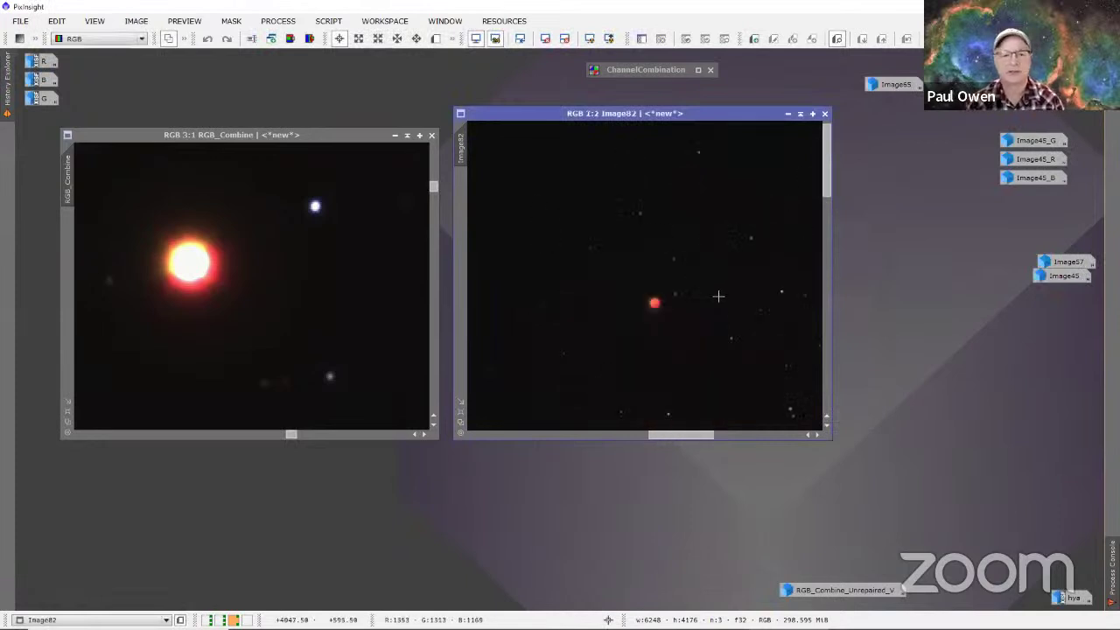
pyautogui.click(327, 338)
pyautogui.scroll(-3, 327, 337)
pyautogui.scroll(-1, 327, 337)
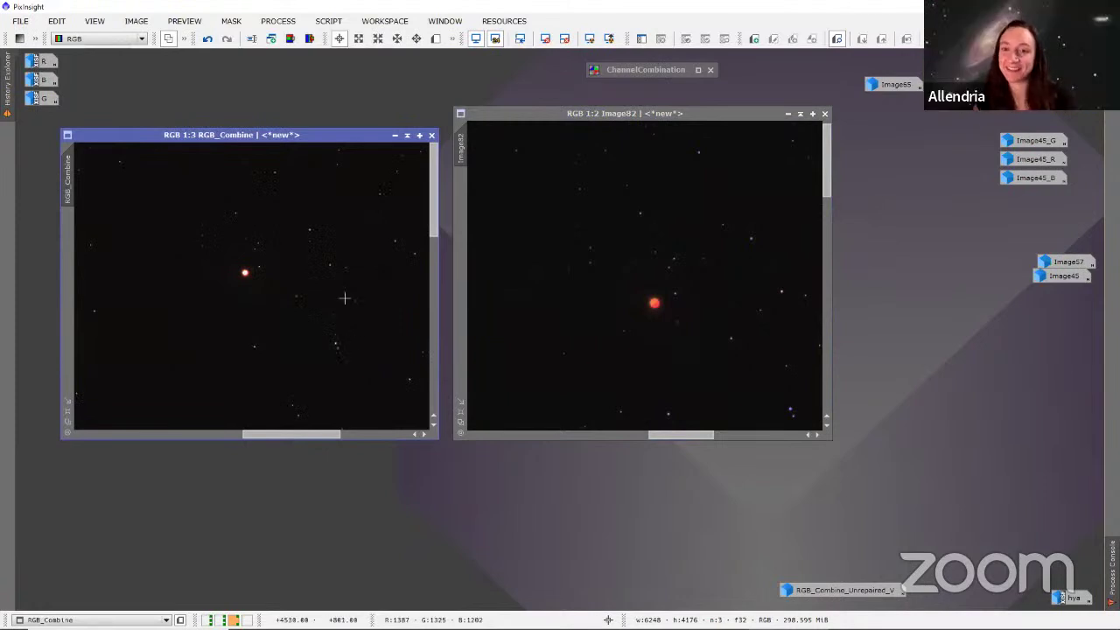
pyautogui.click(736, 386)
pyautogui.scroll(-2, 736, 386)
pyautogui.scroll(1, 742, 391)
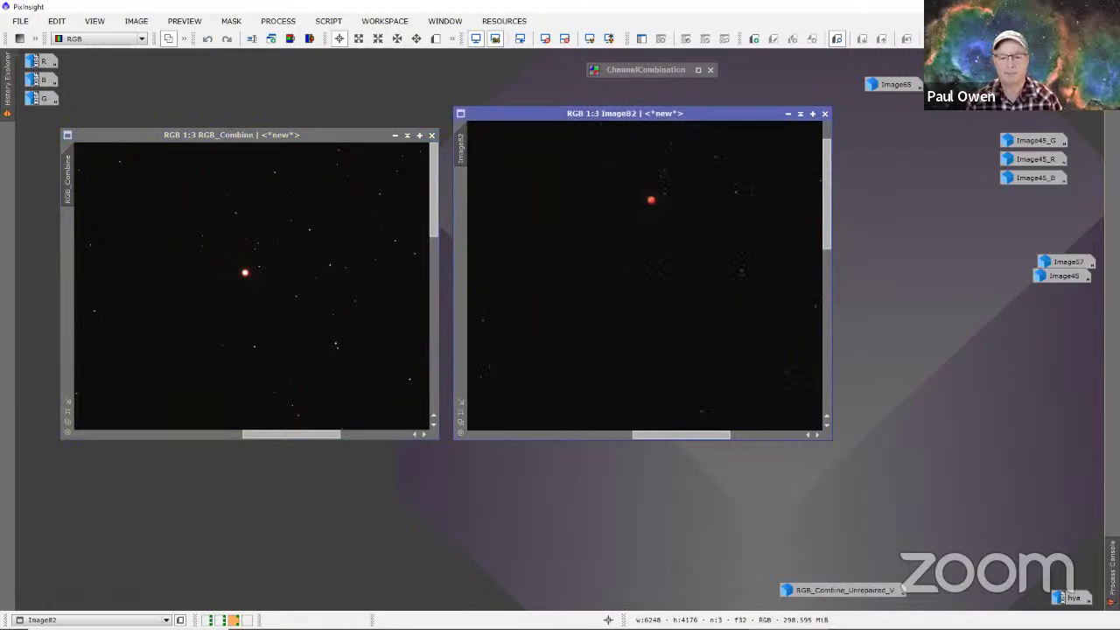
pyautogui.moveTo(770, 625)
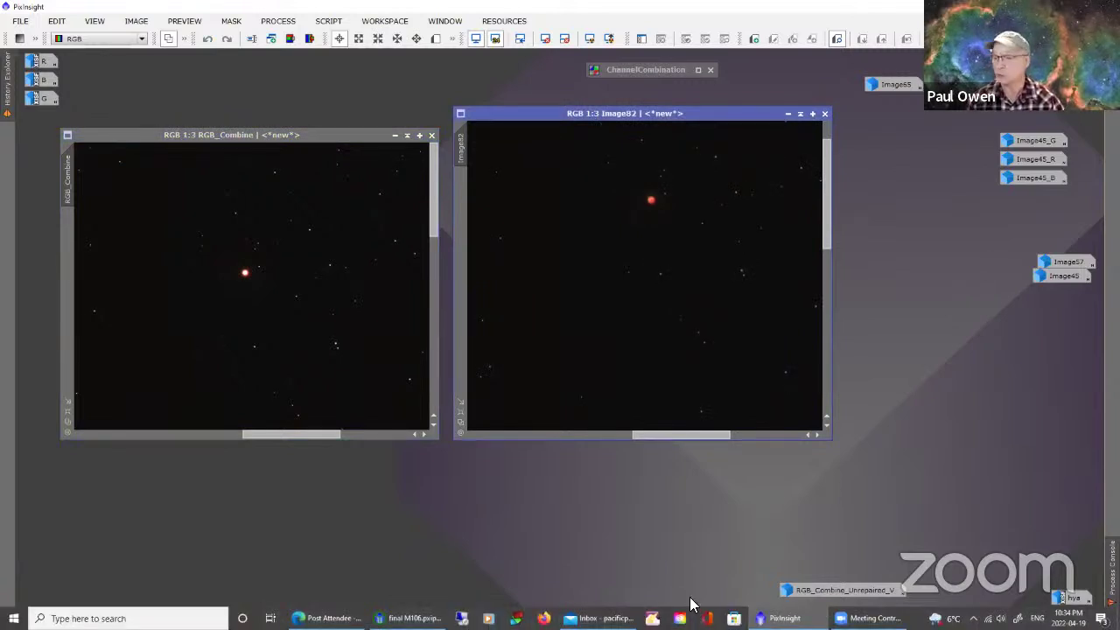